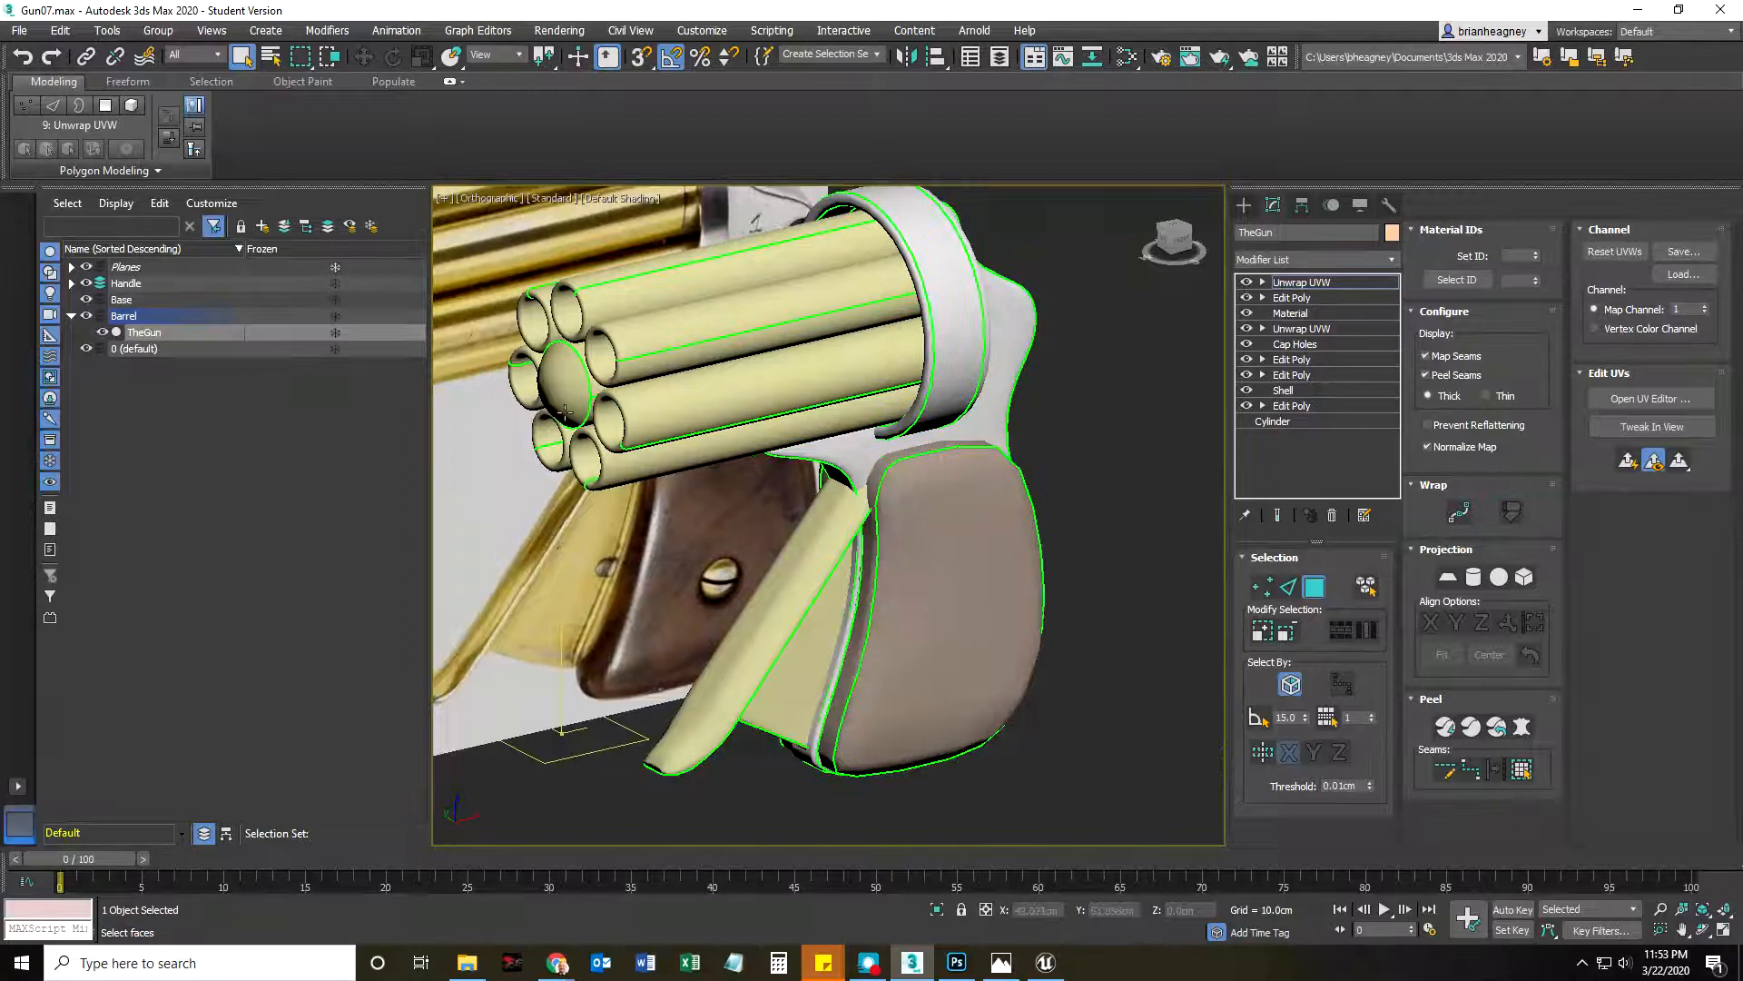
Toggle the visibility of TheGun and examine the model beside the reference image from several angles
click(103, 333)
click(103, 332)
click(102, 333)
click(103, 332)
click(102, 332)
scroll(1113, 666, down, 8)
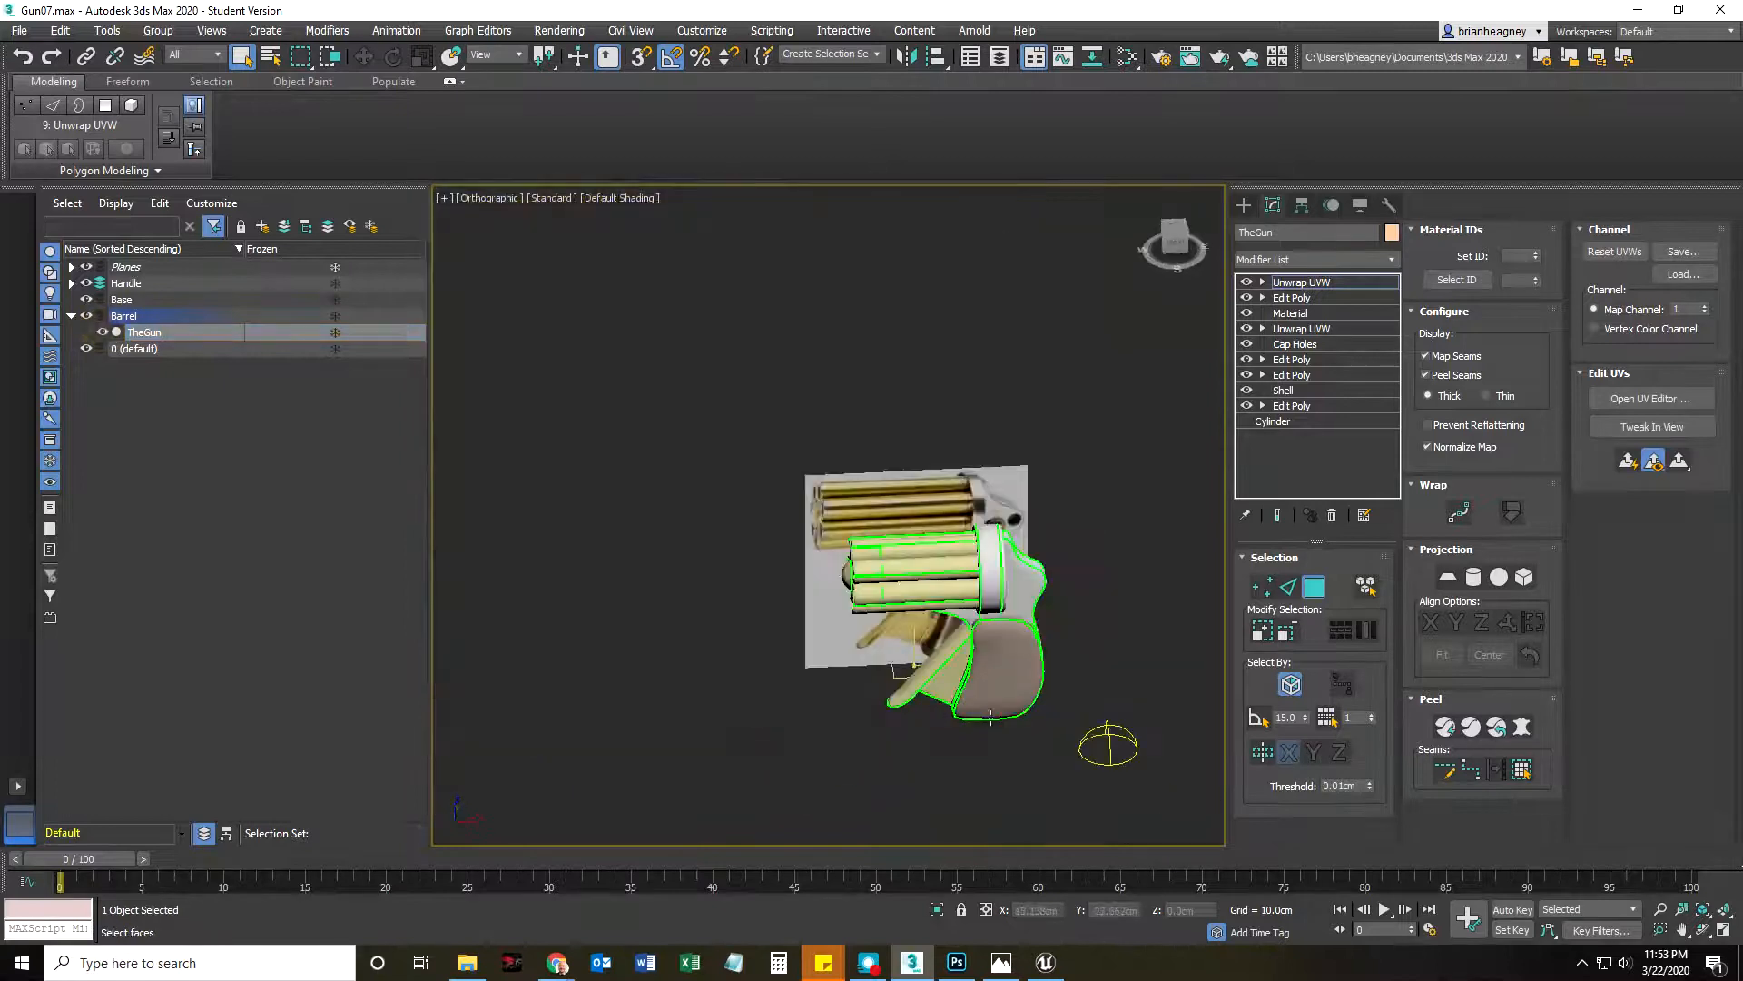
alt+middle_drag(963, 690, 980, 699)
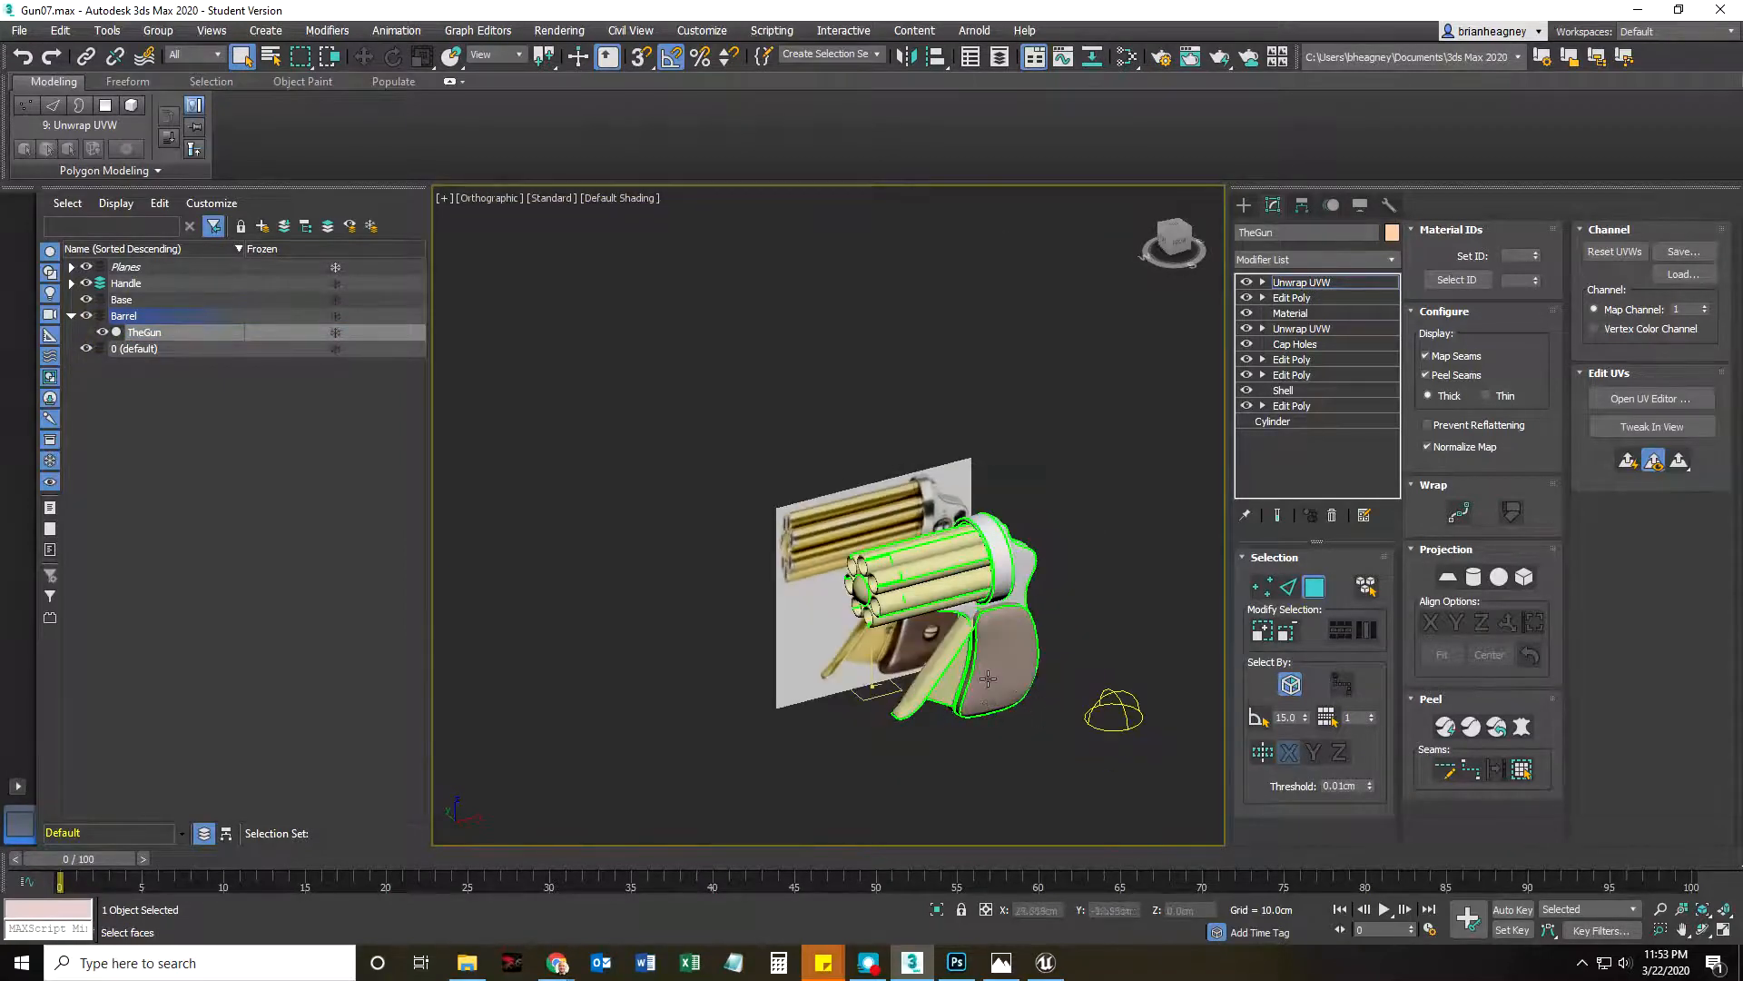
alt+middle_drag(1086, 634, 1115, 616)
scroll(1017, 676, up, 4)
middle_drag(1015, 676, 880, 595)
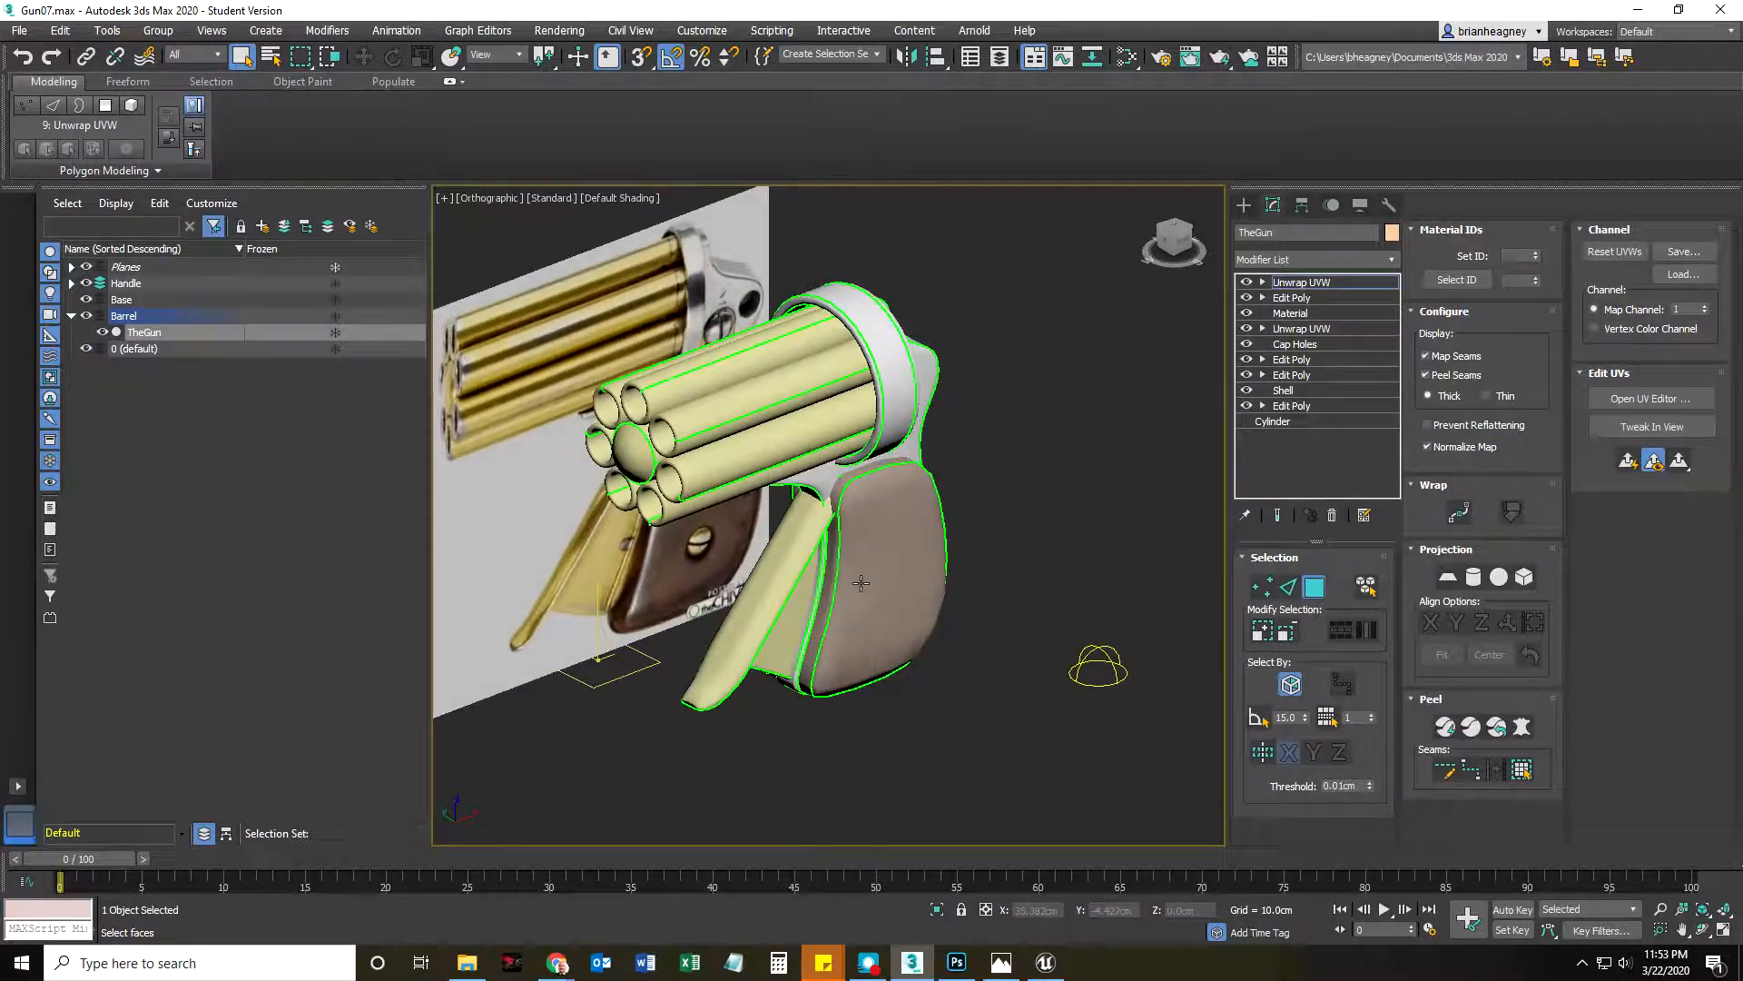
scroll(861, 583, down, 6)
scroll(844, 545, up, 2)
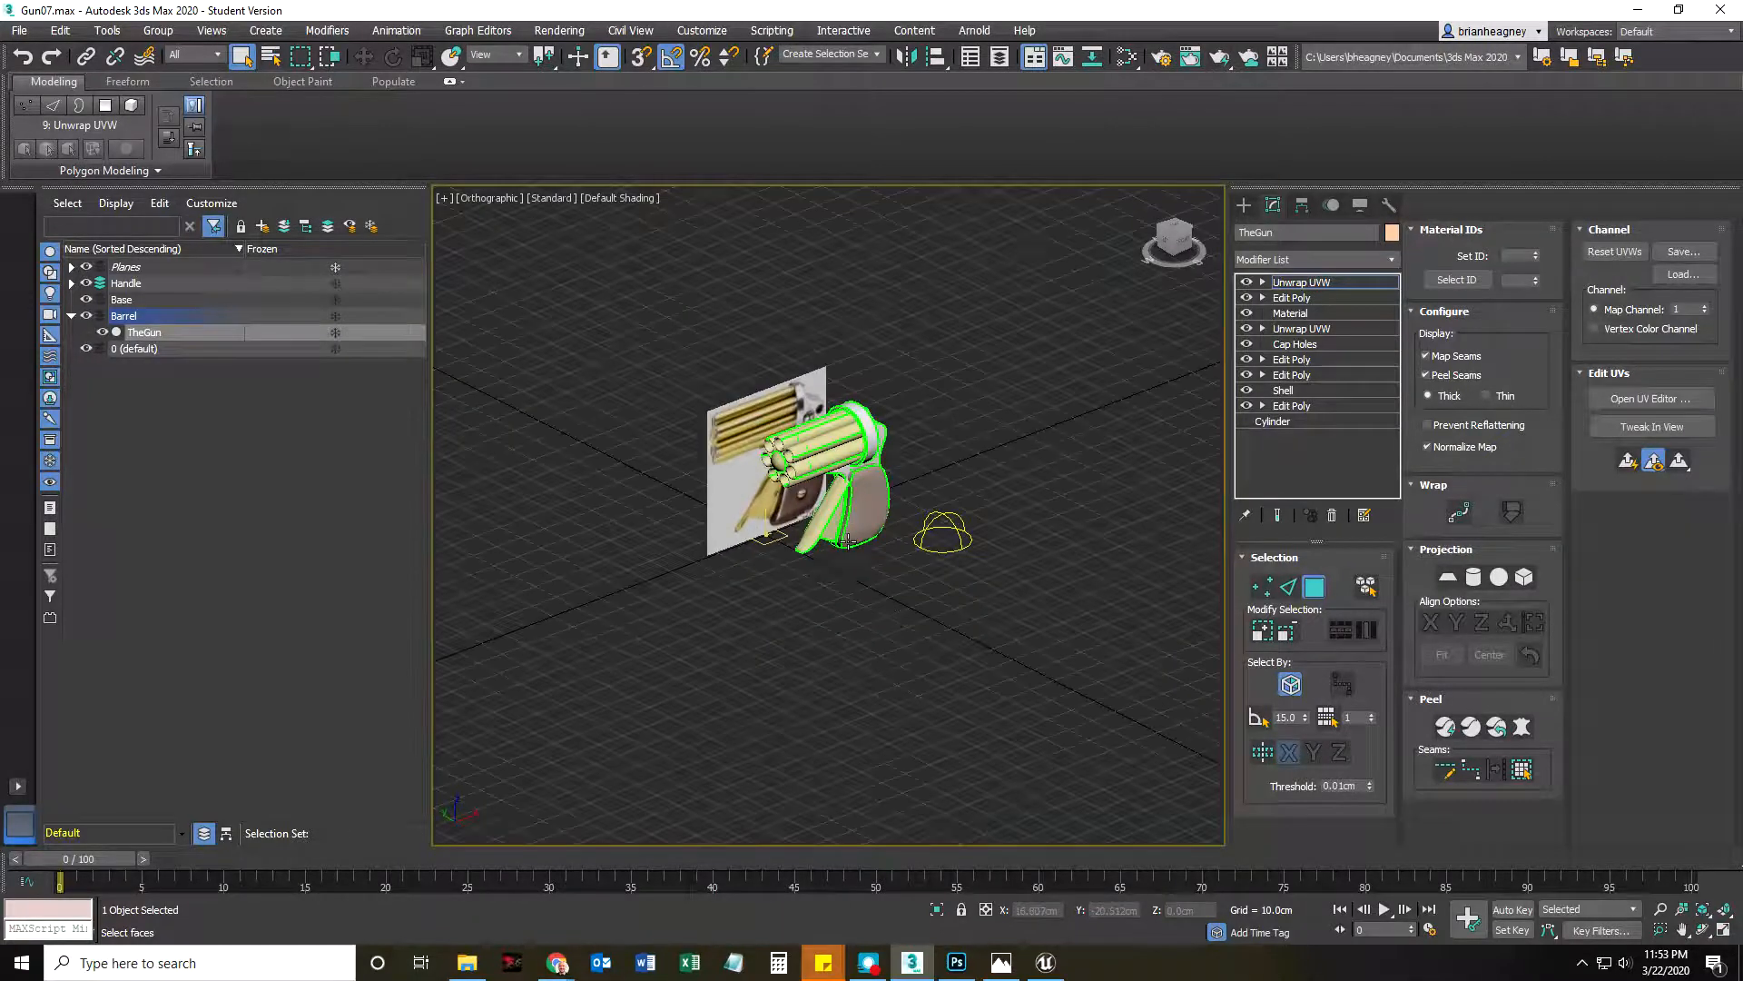
scroll(845, 595, up, 2)
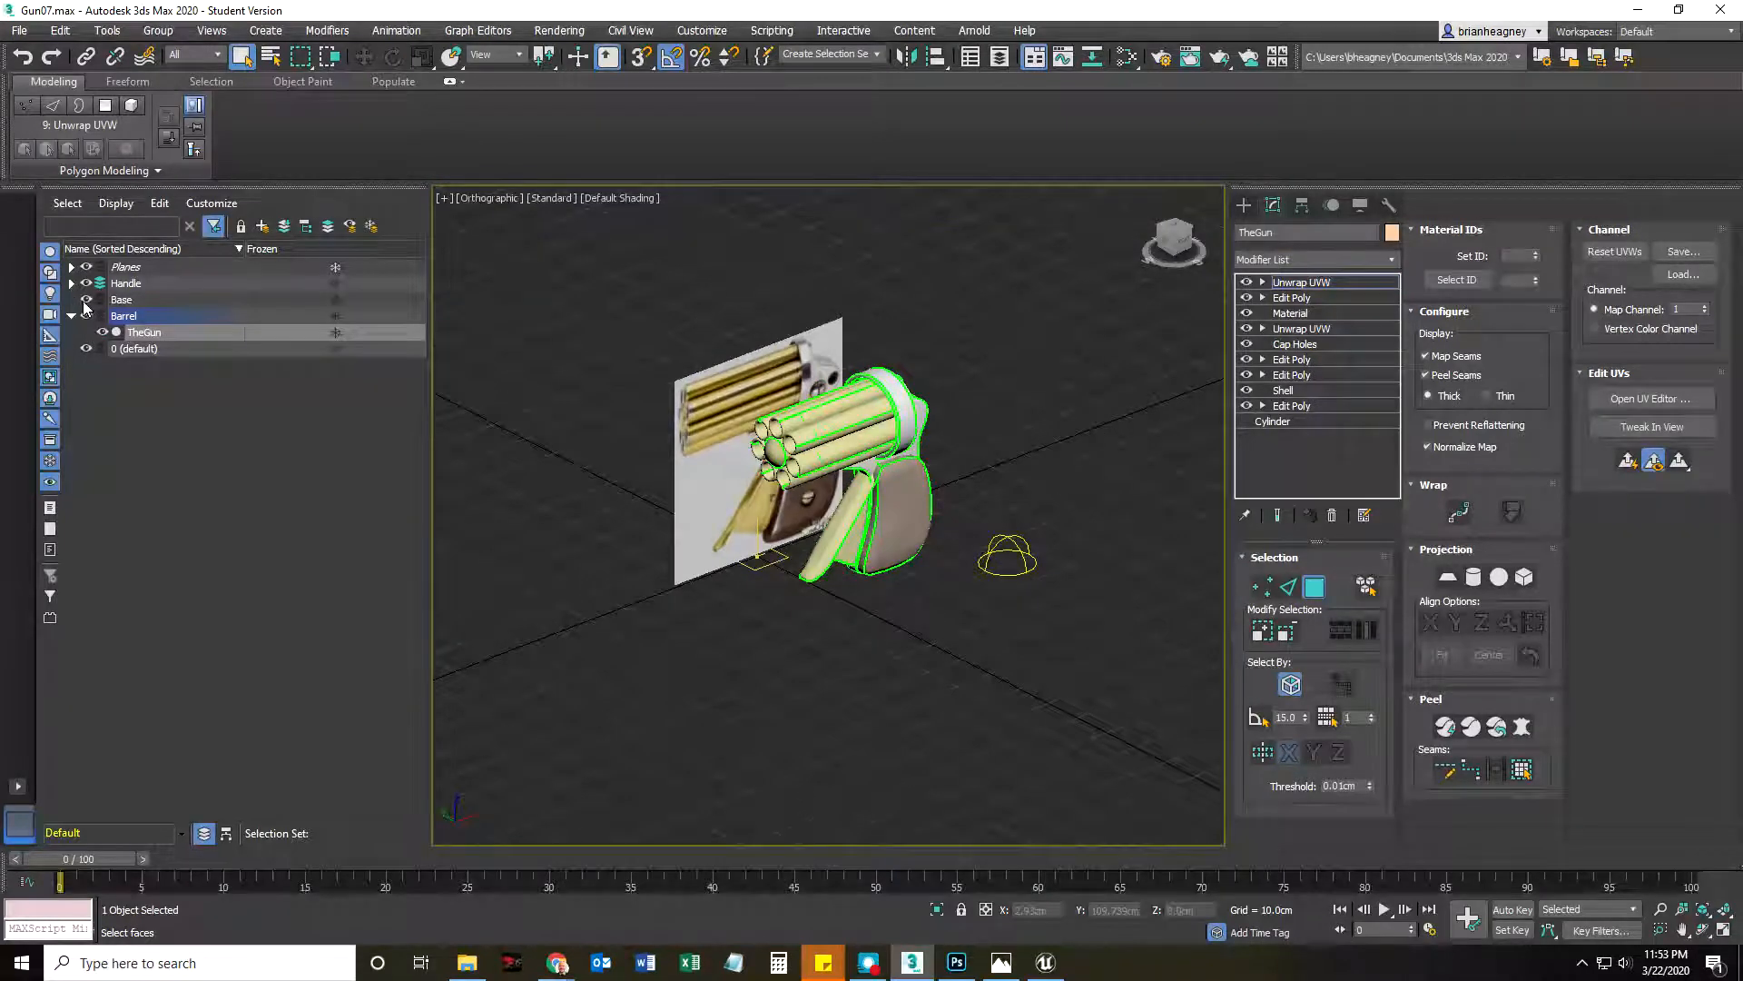
Hide the Planes layer and toggle the Handle layer's visibility to check what it contains
click(85, 267)
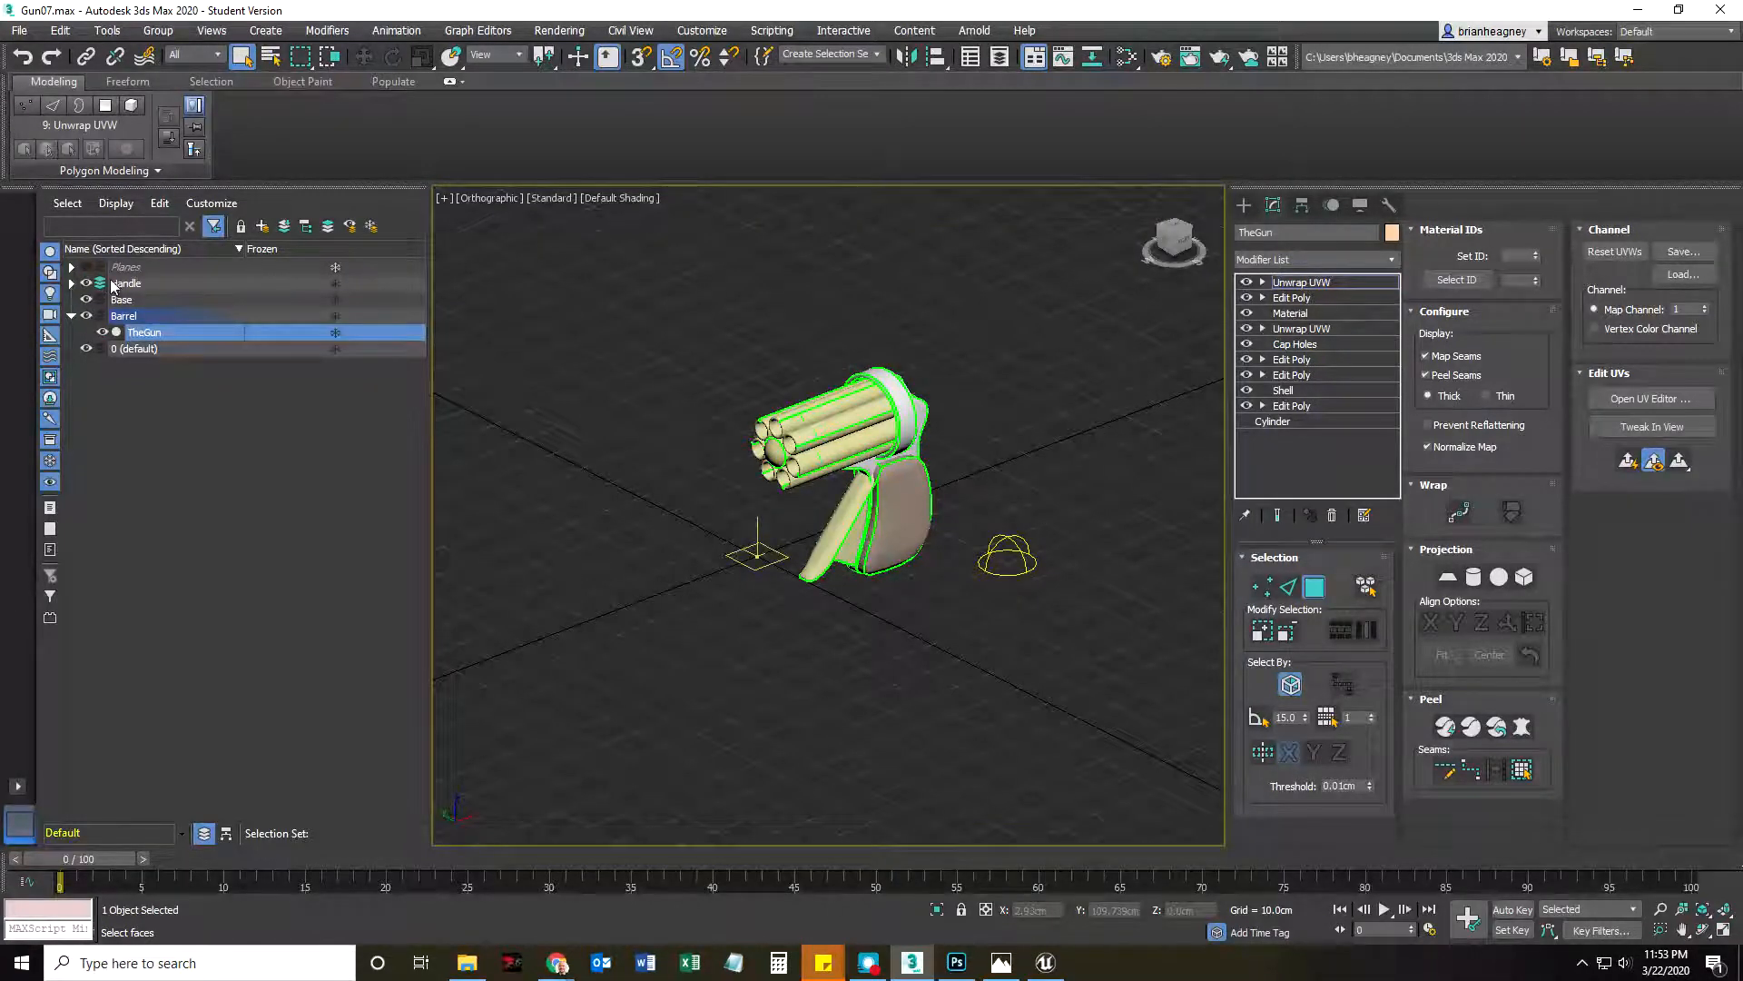
click(84, 284)
click(84, 284)
click(85, 284)
click(84, 284)
Delete the Base layer from the scene's layer list
click(125, 301)
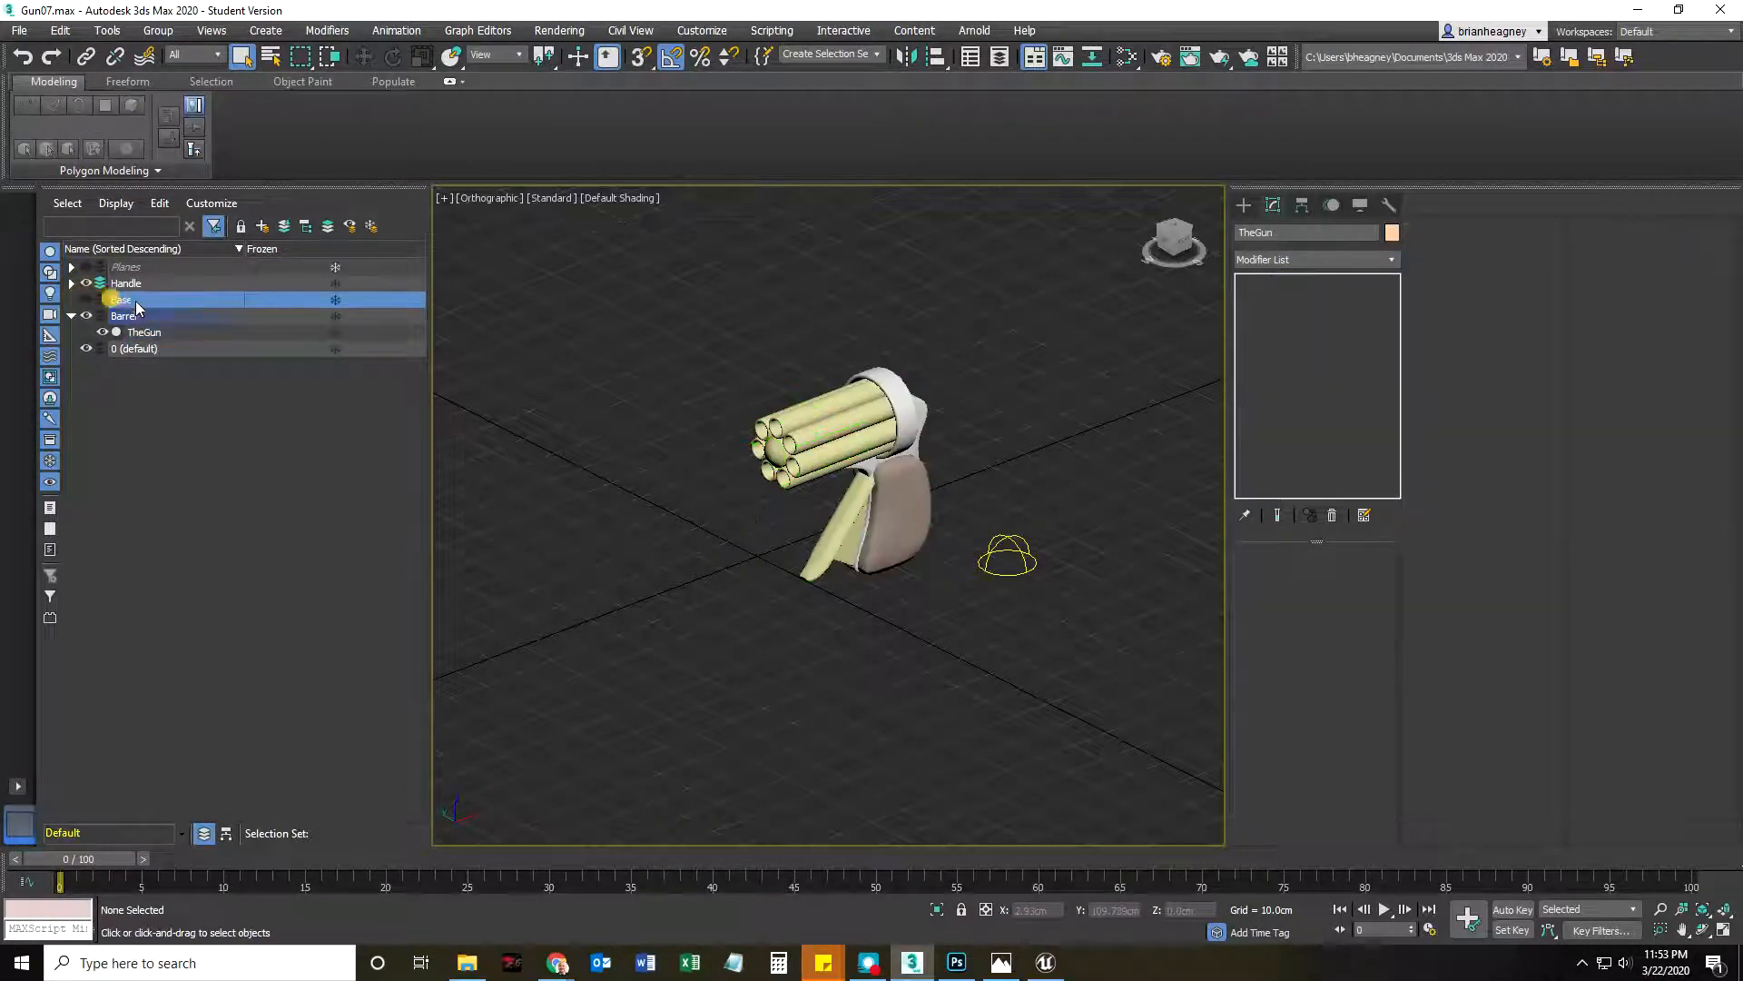
right_click(191, 305)
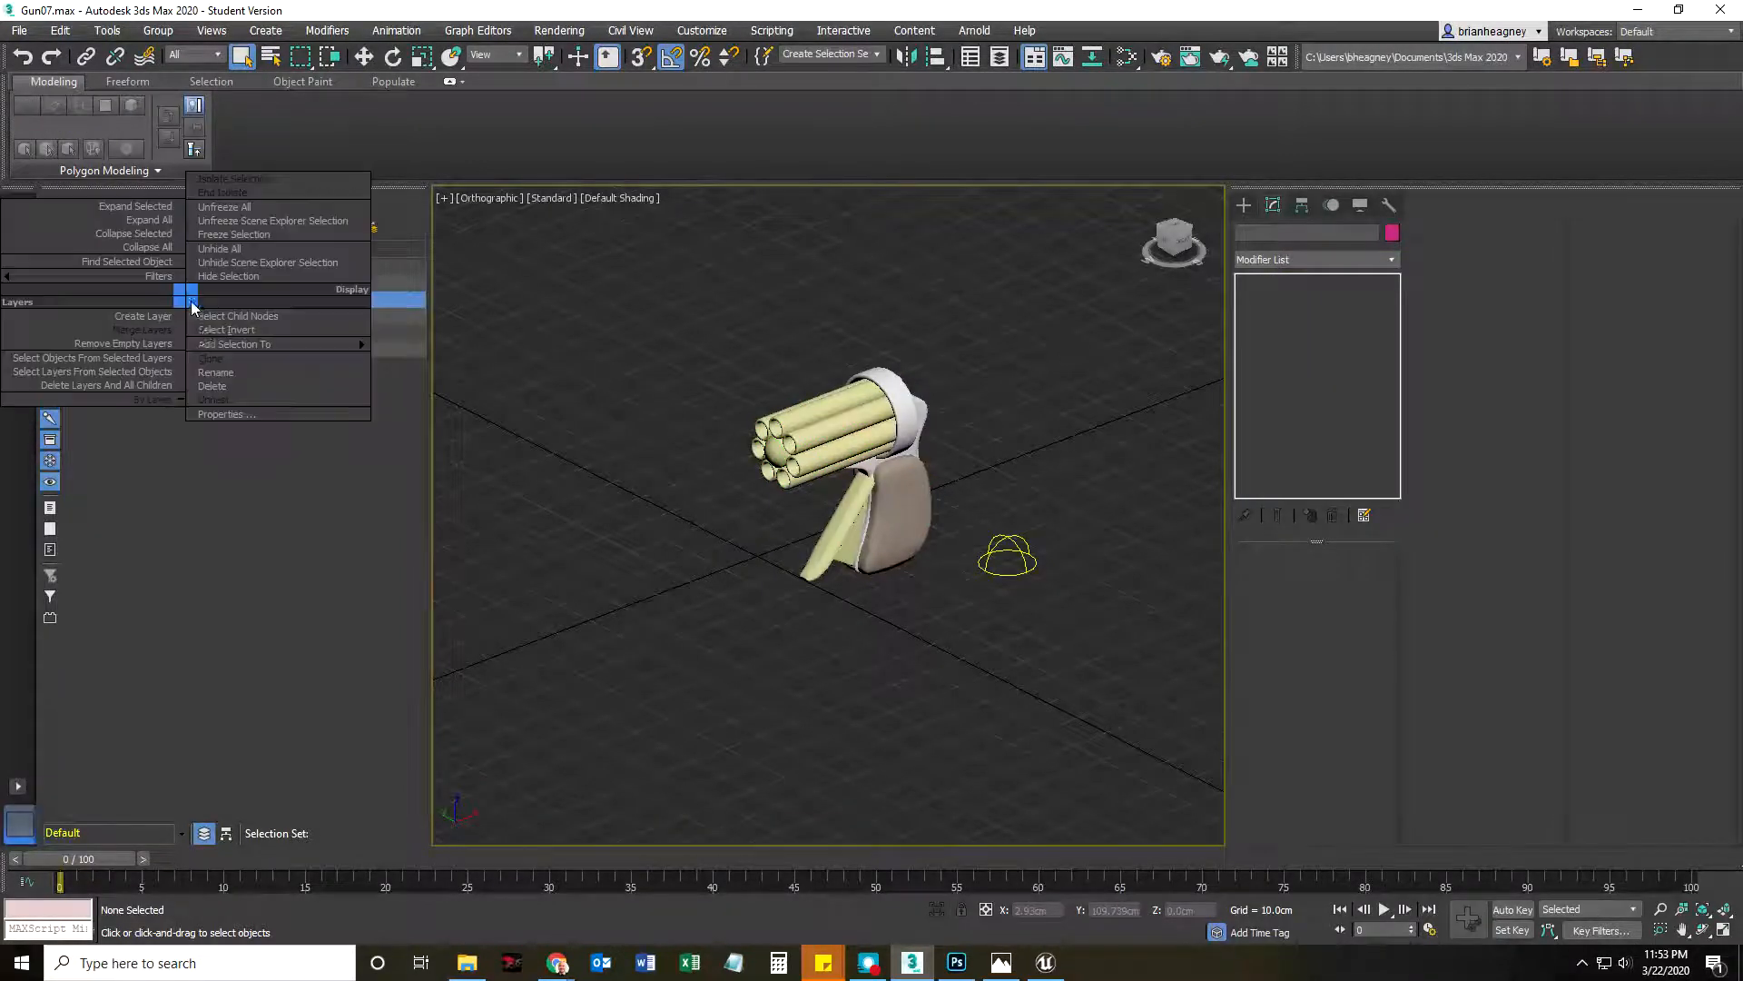
click(161, 467)
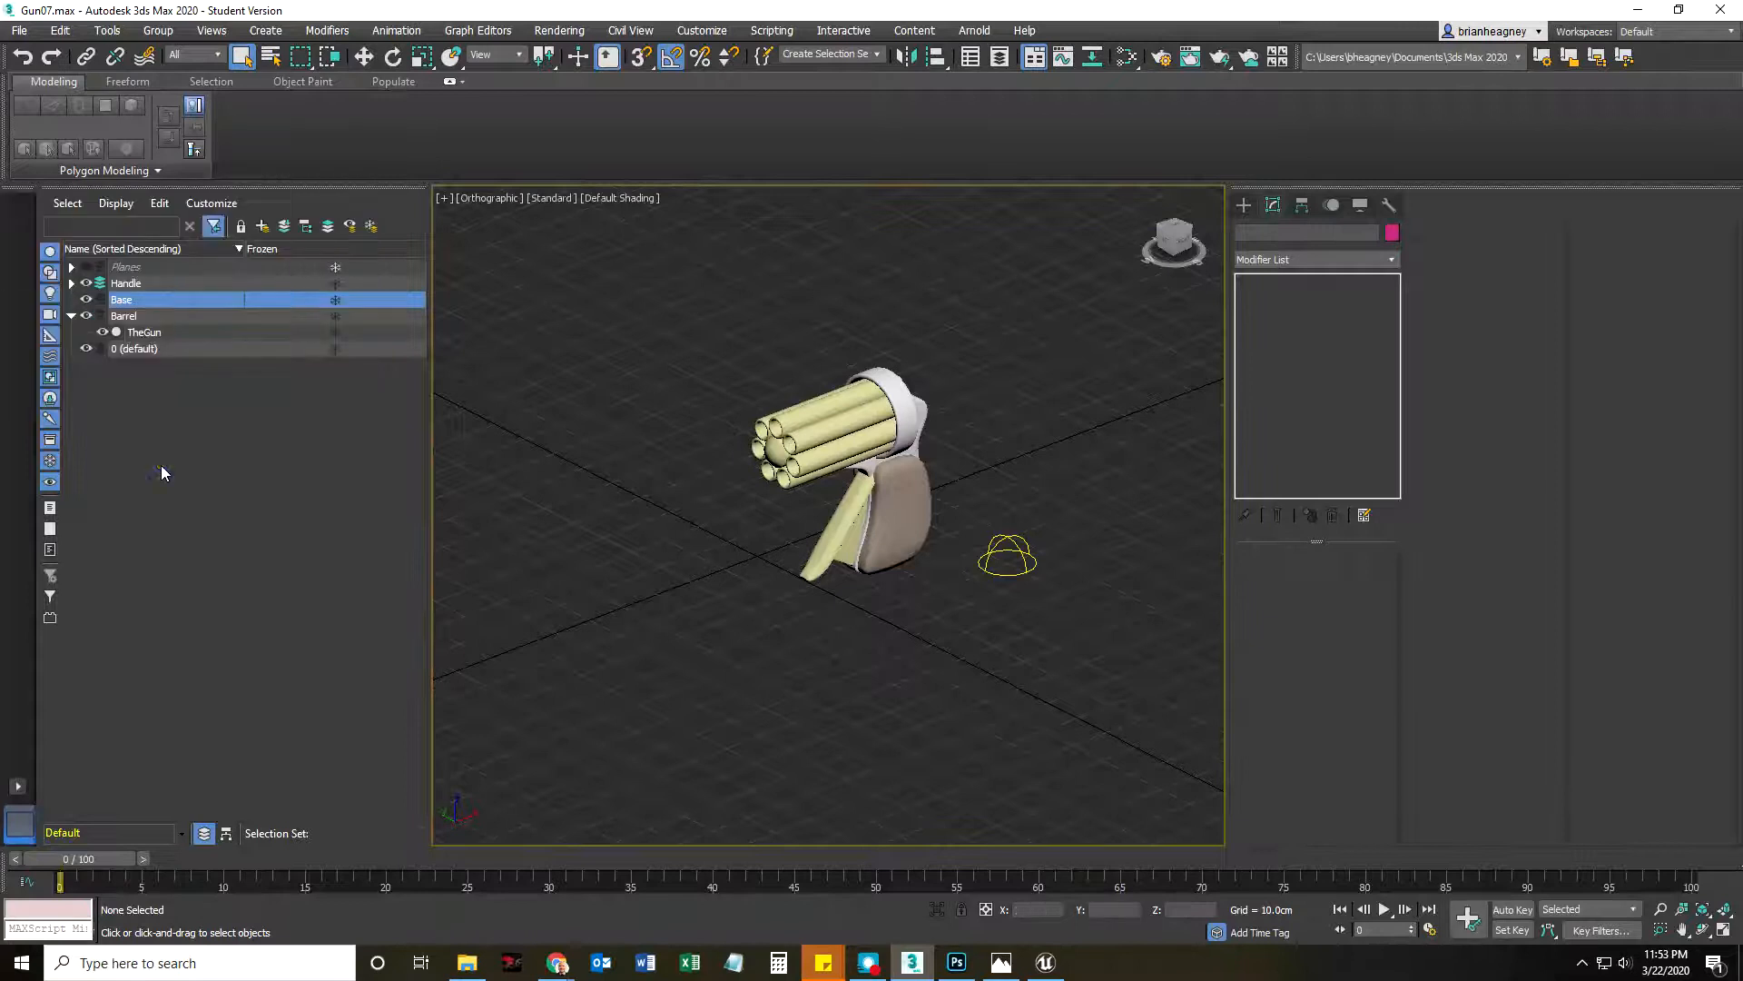
right_click(125, 305)
click(238, 376)
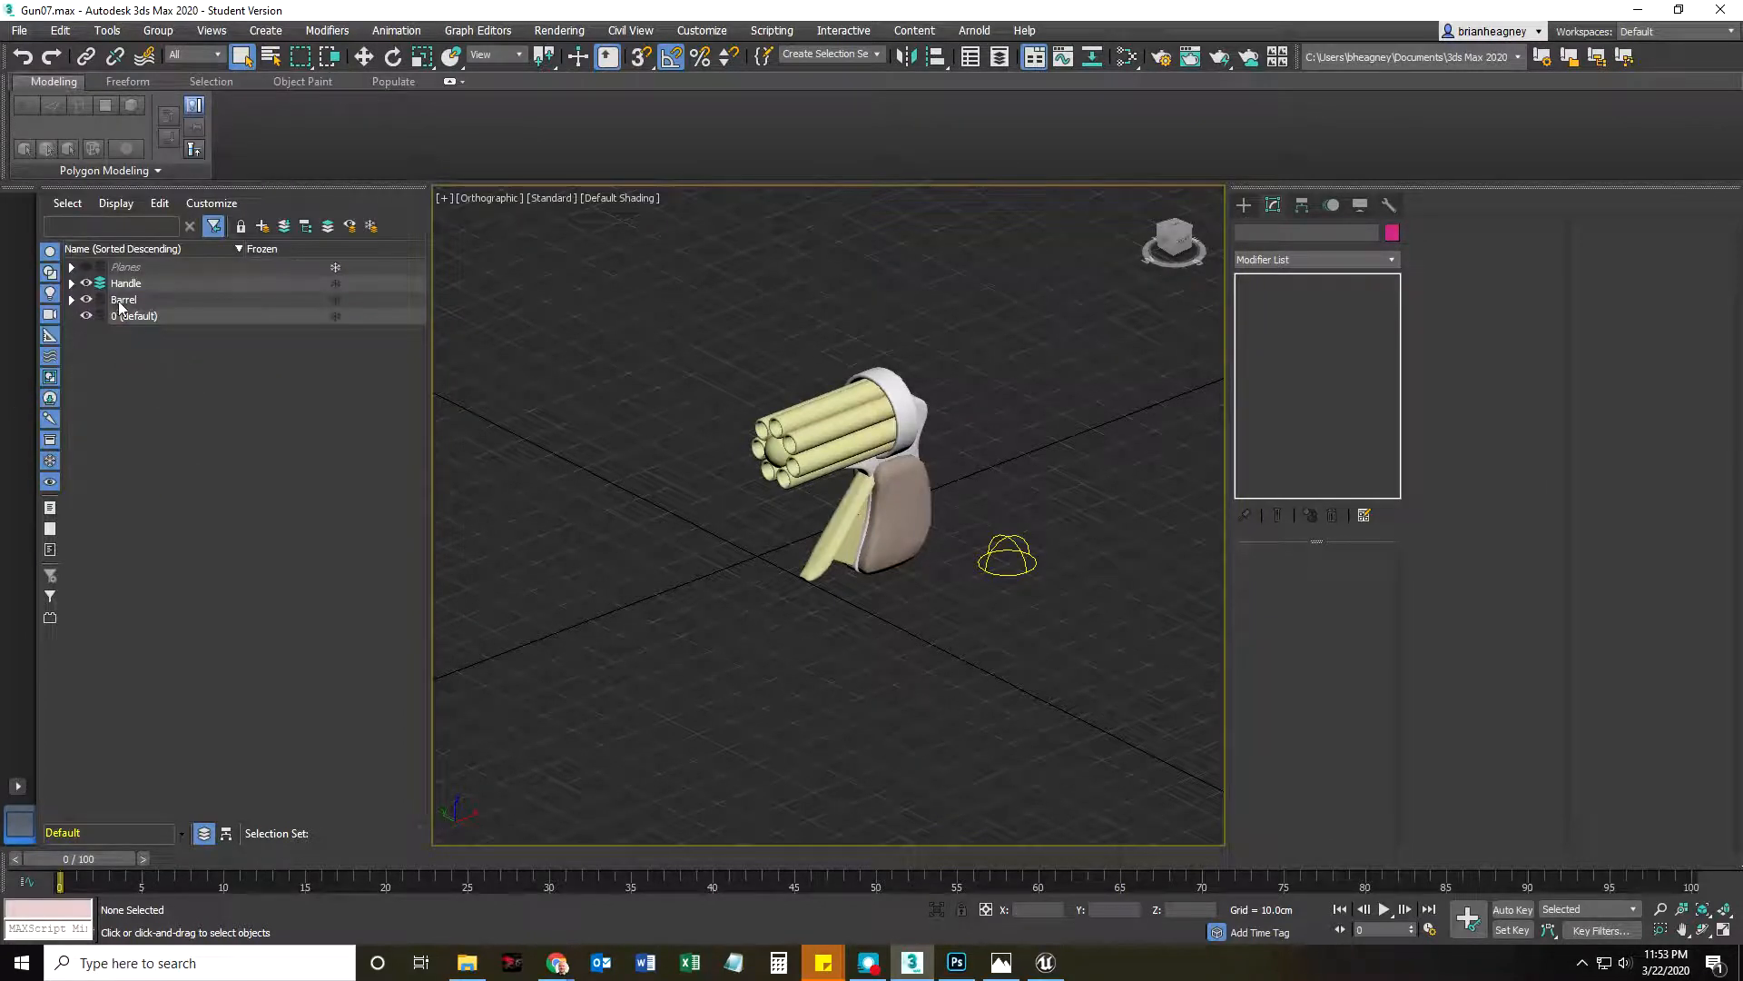
Expand the Barrel layer and make it the active layer
click(71, 300)
click(127, 301)
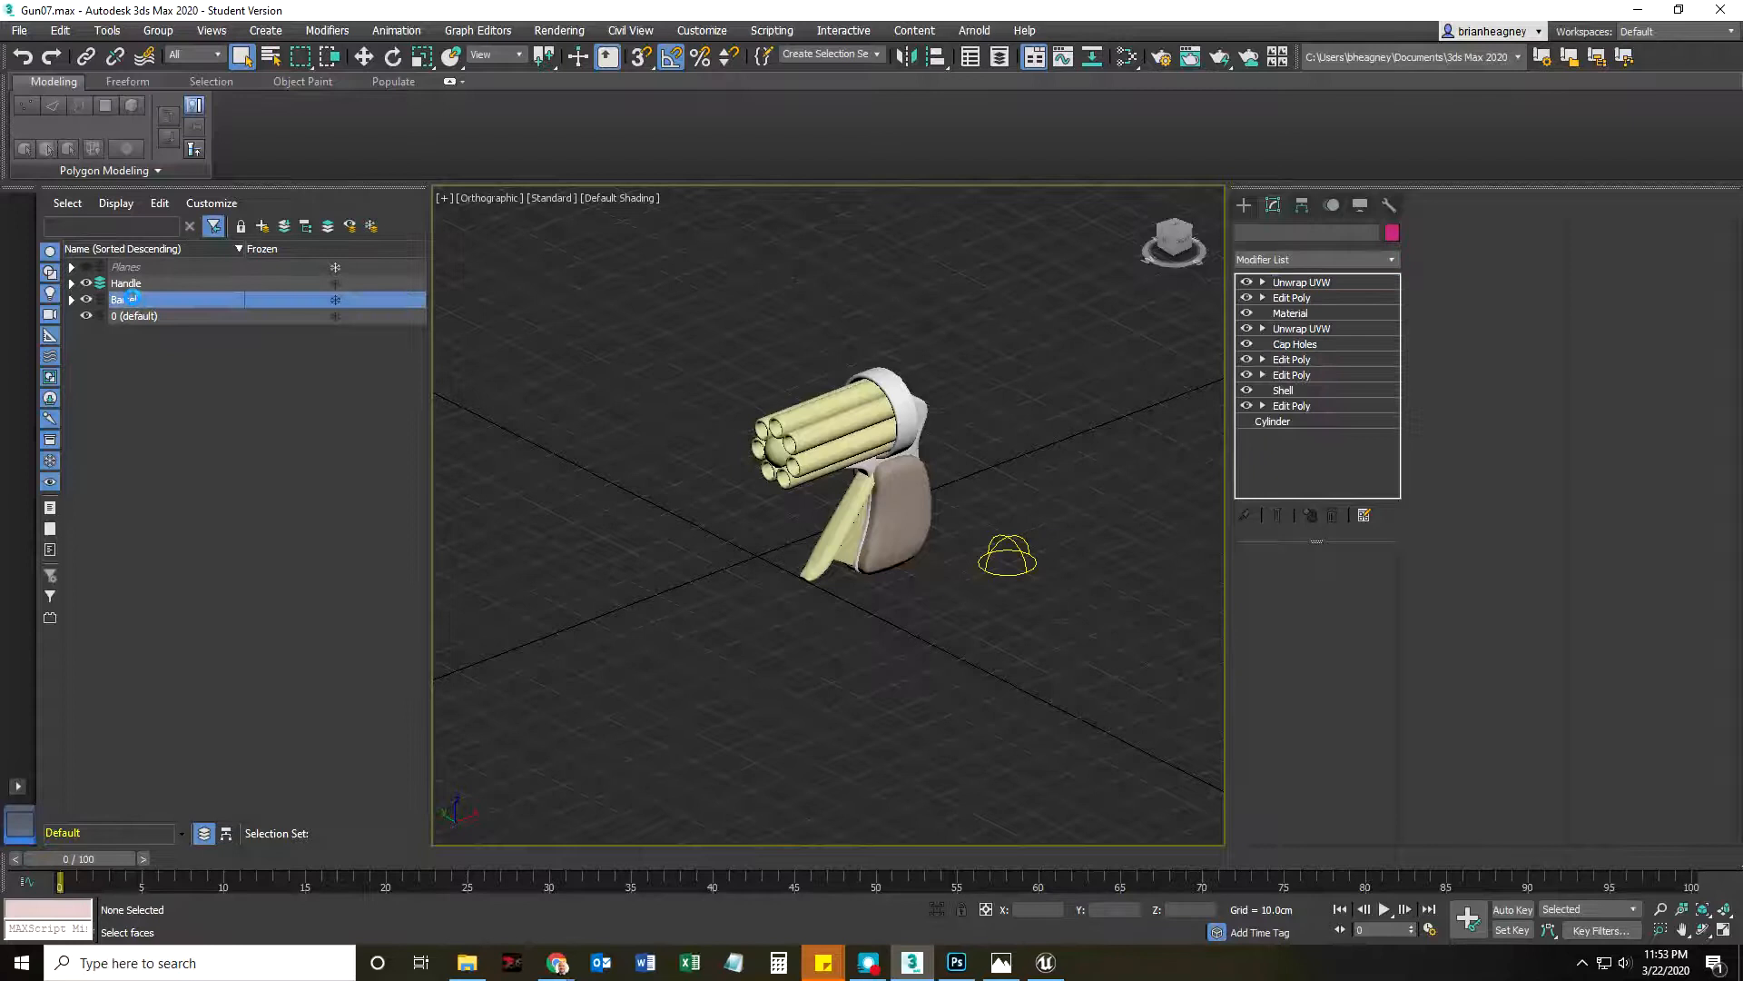
right_click(186, 295)
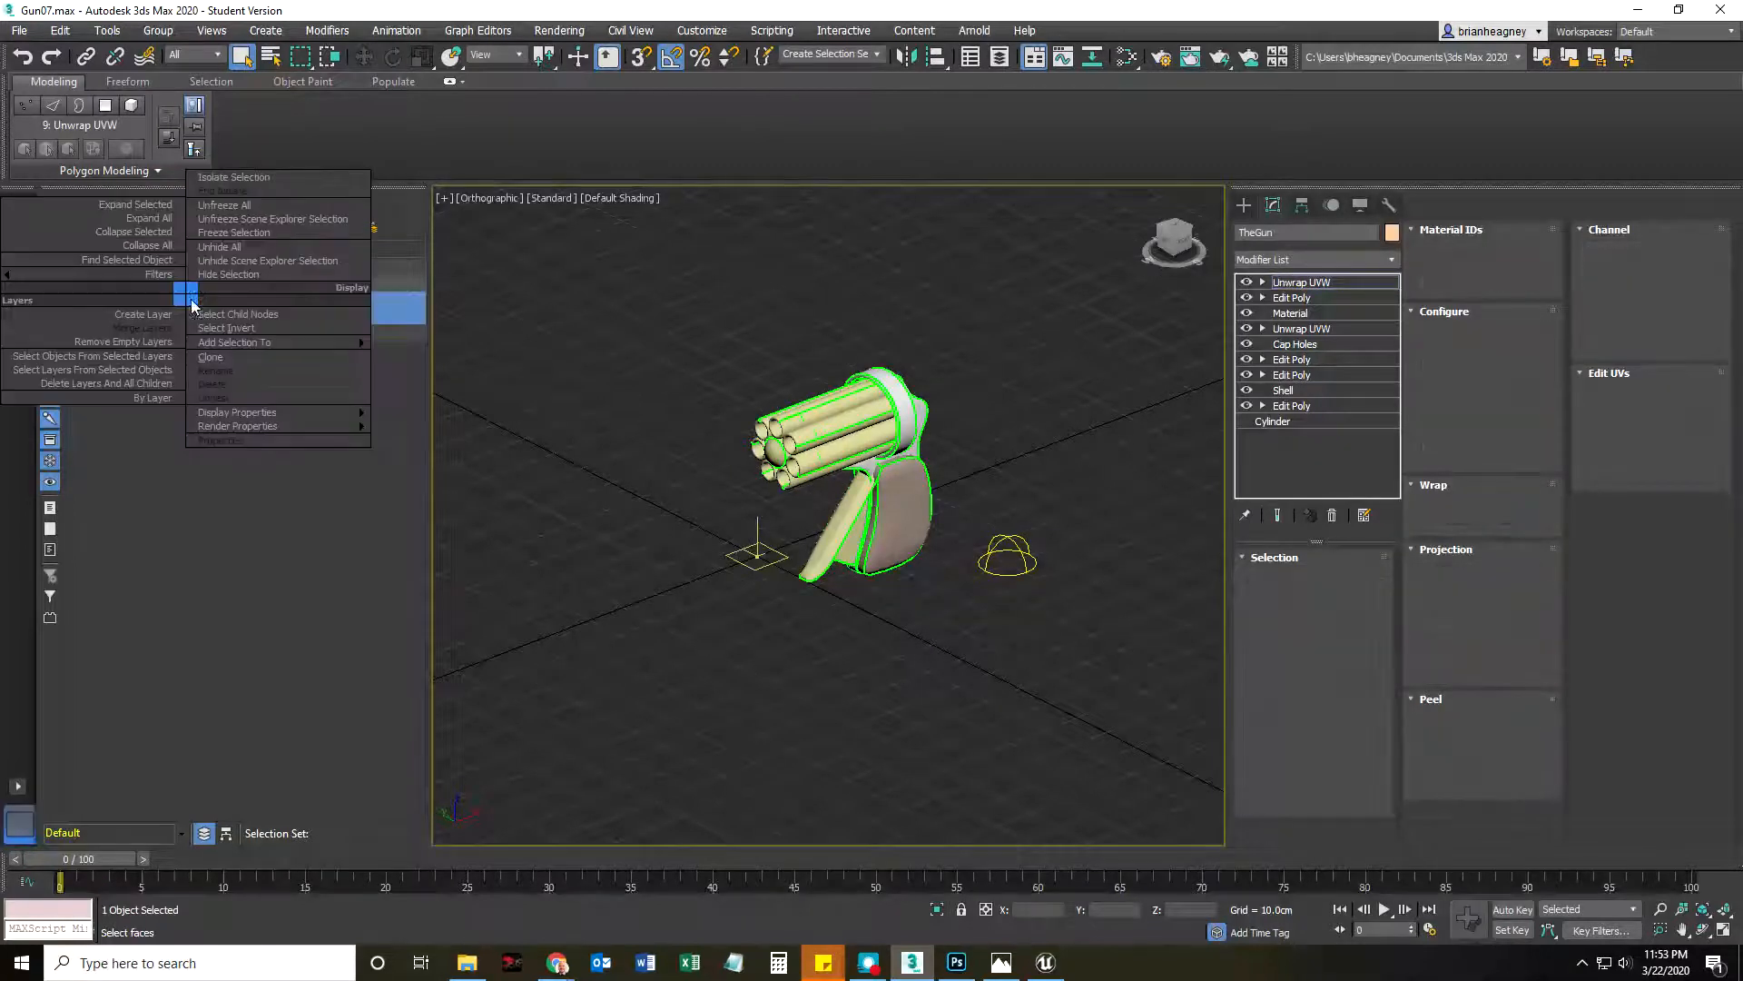
click(123, 477)
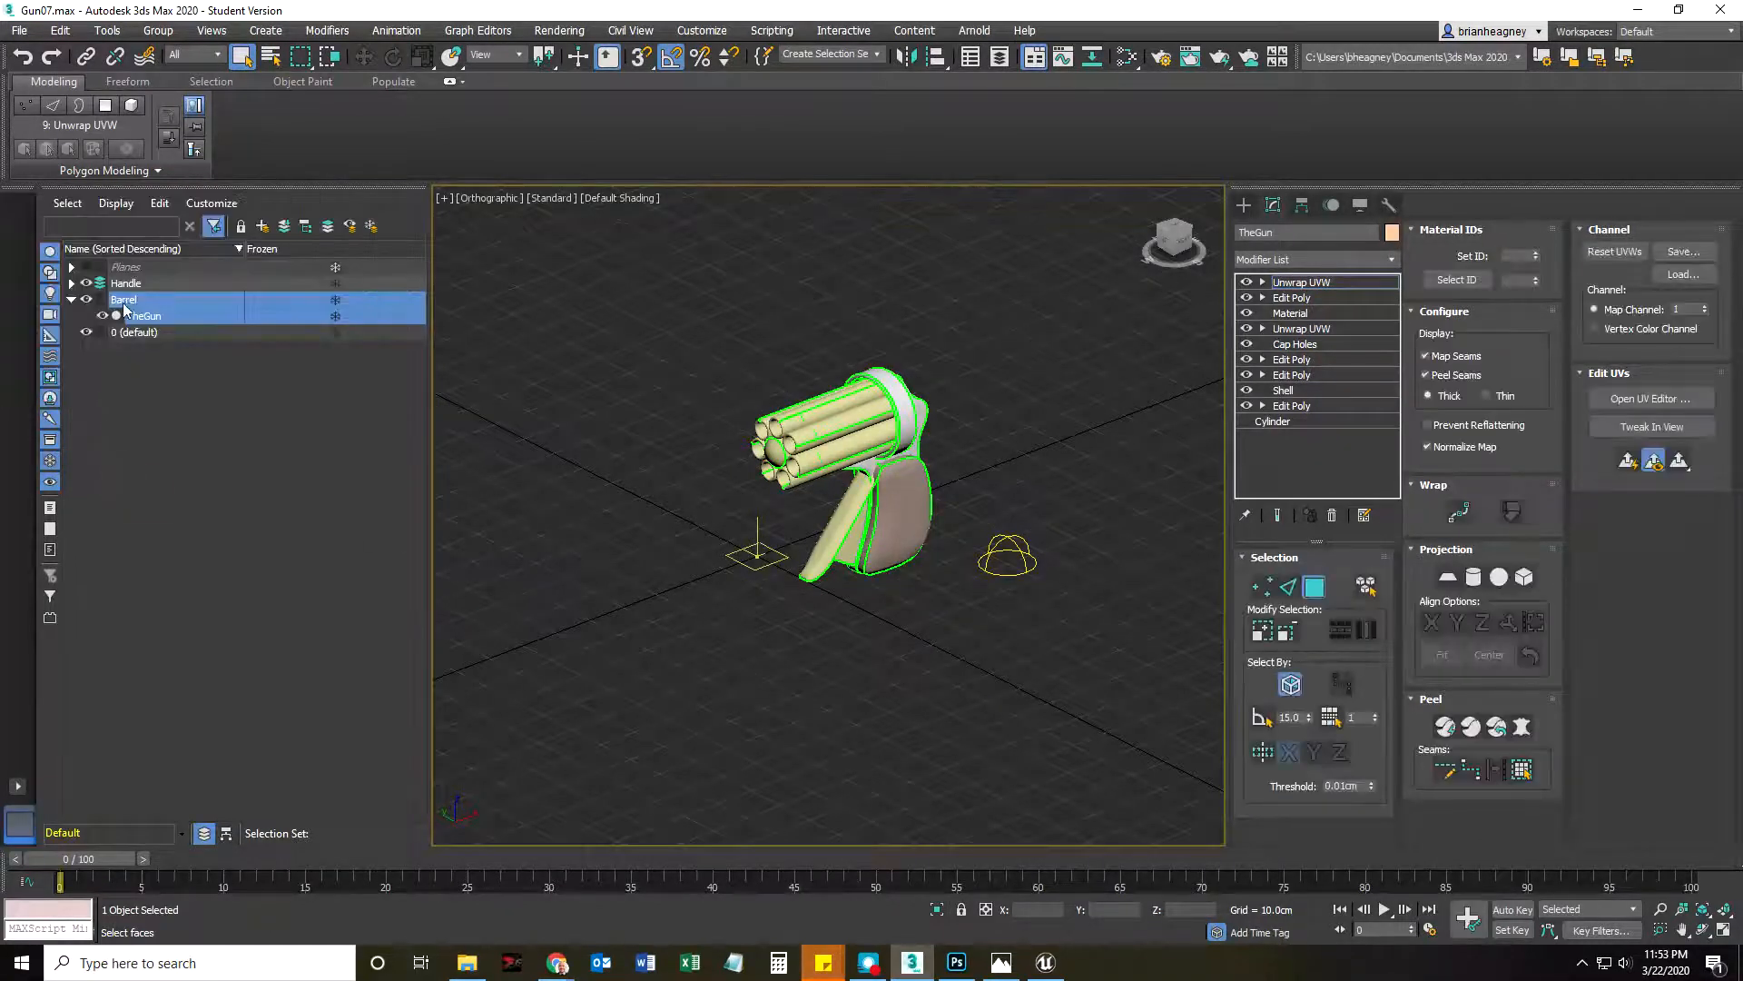
right_click(192, 309)
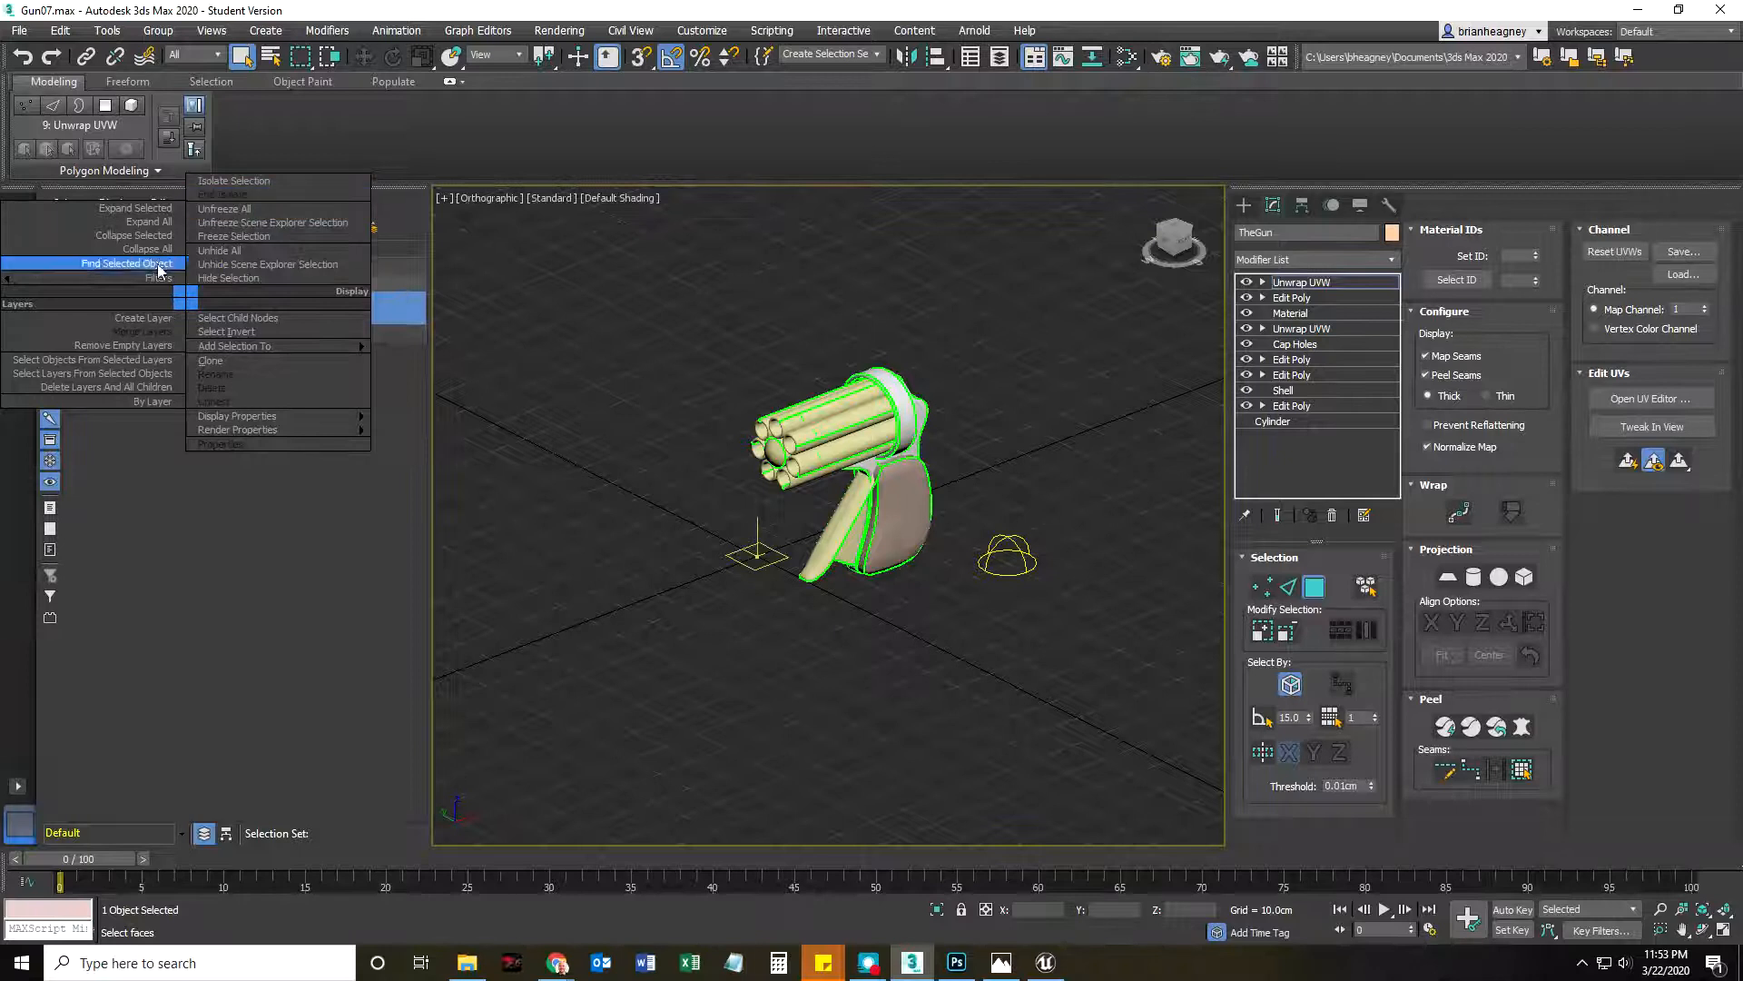
click(160, 374)
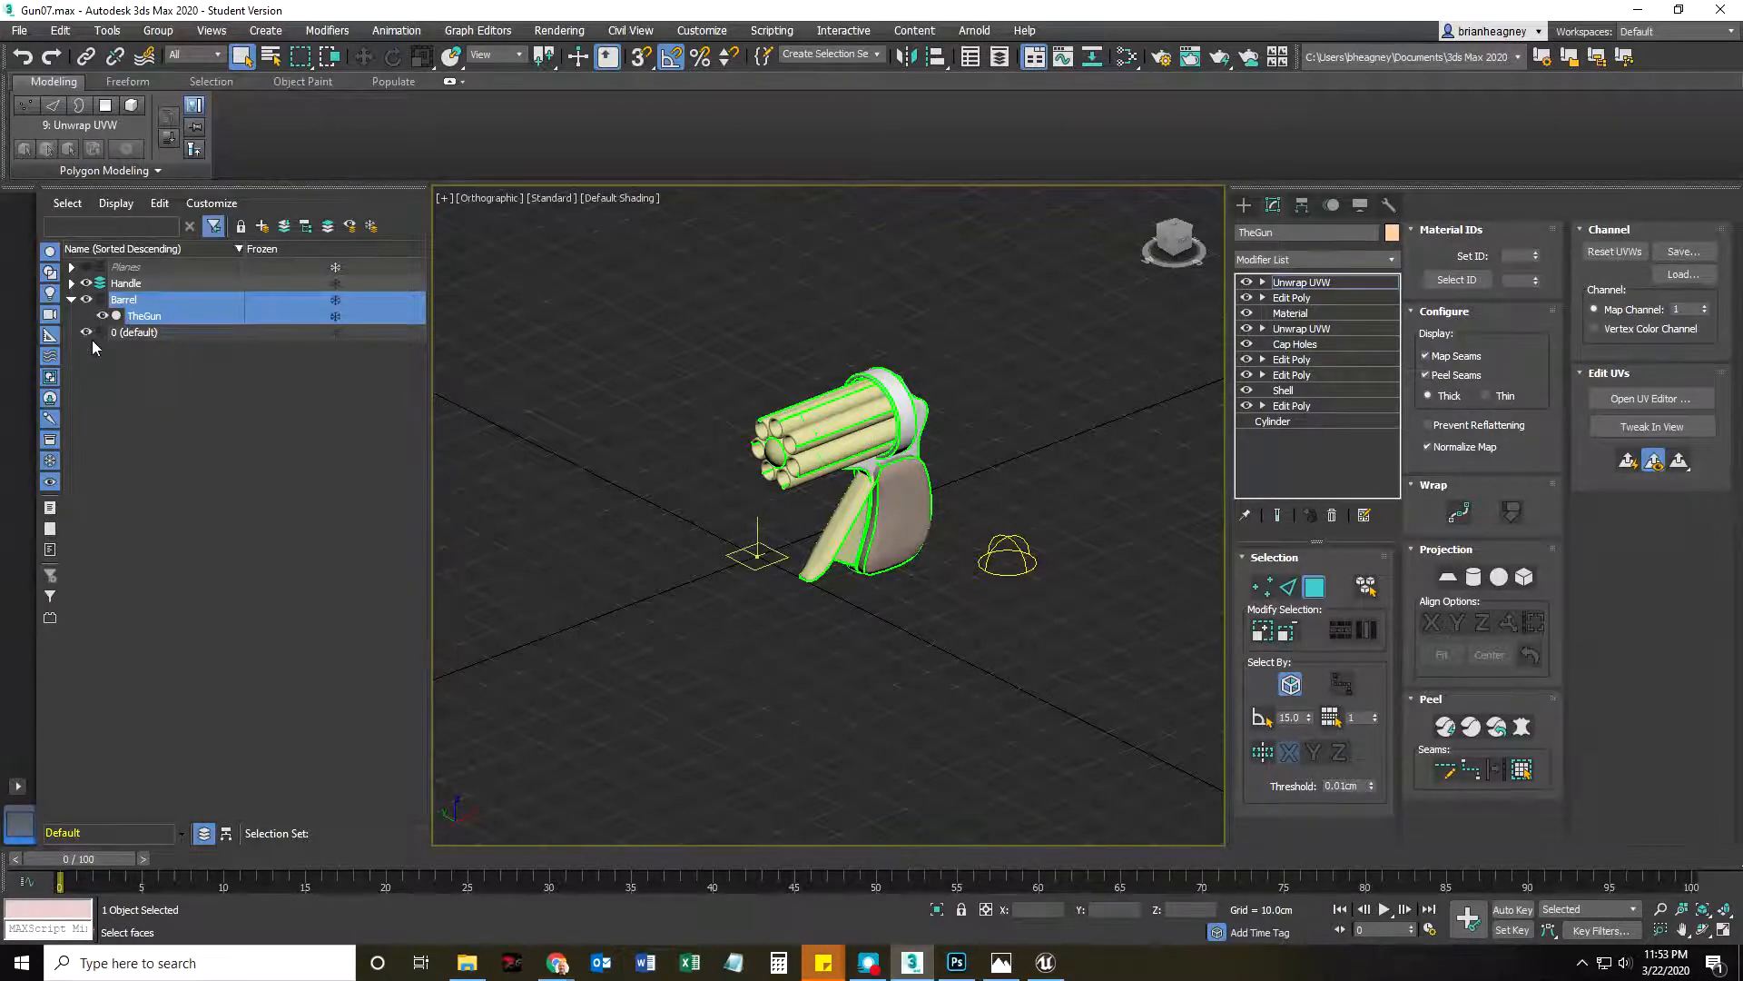
click(100, 412)
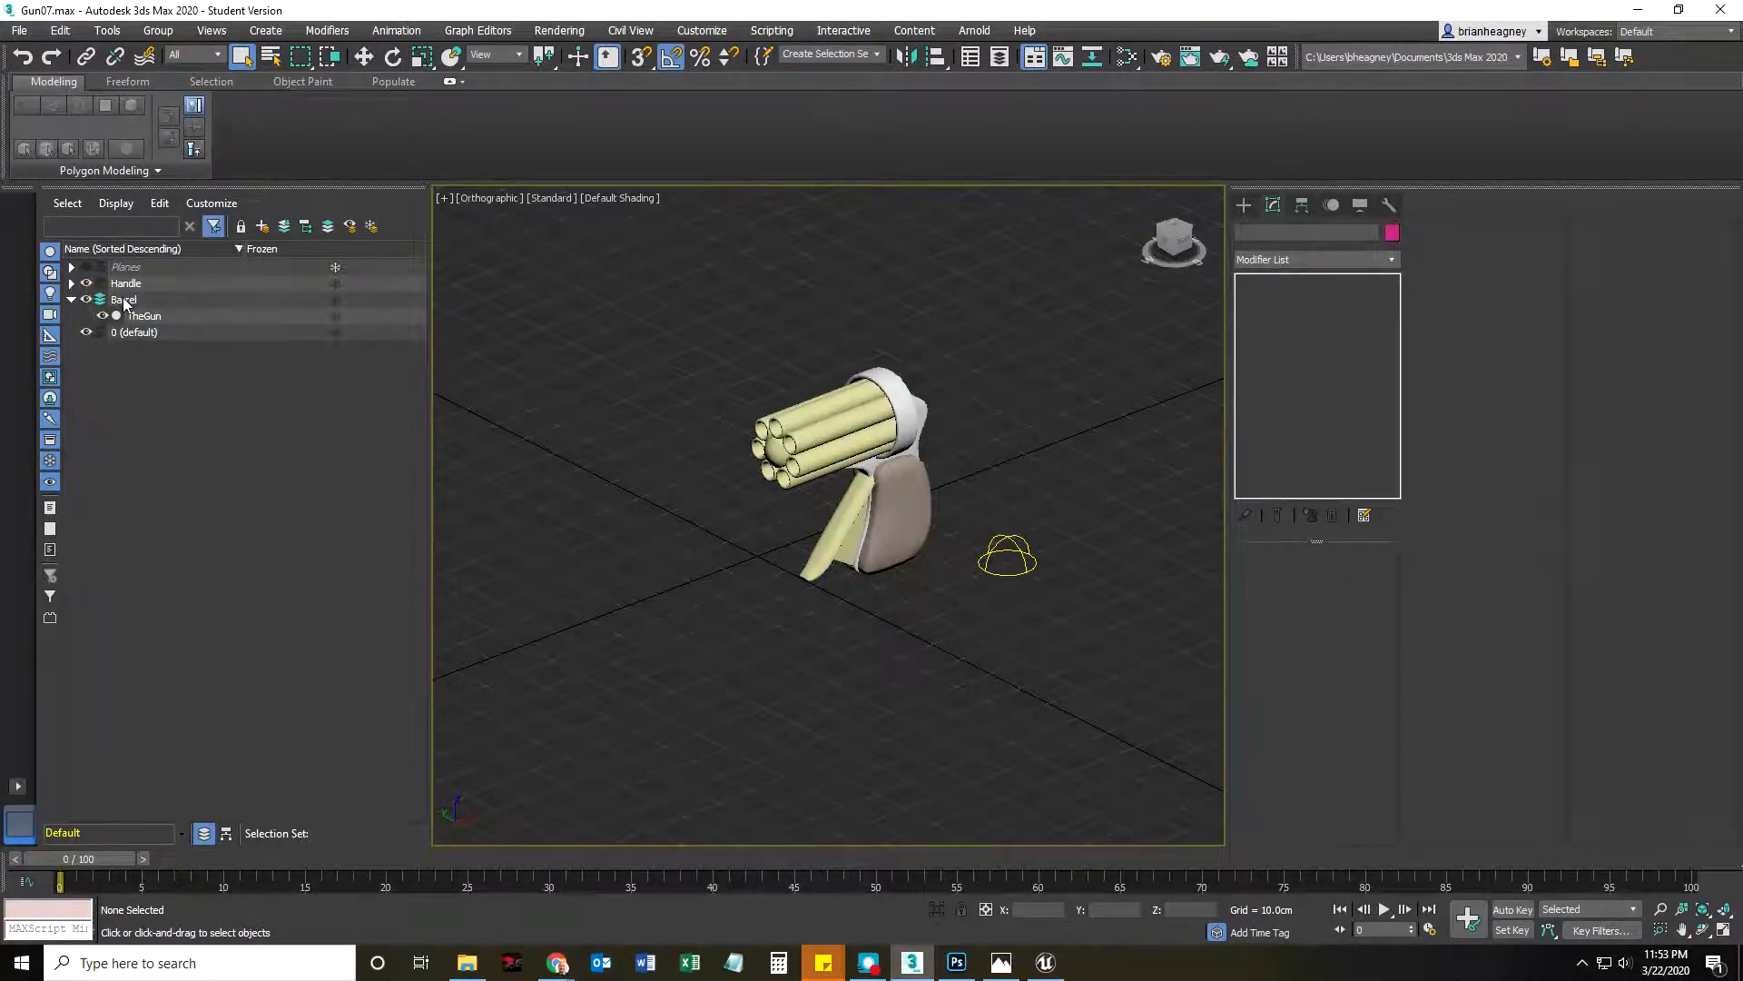
Rename the Barrel layer as Gun
right_click(191, 297)
click(166, 367)
click(124, 299)
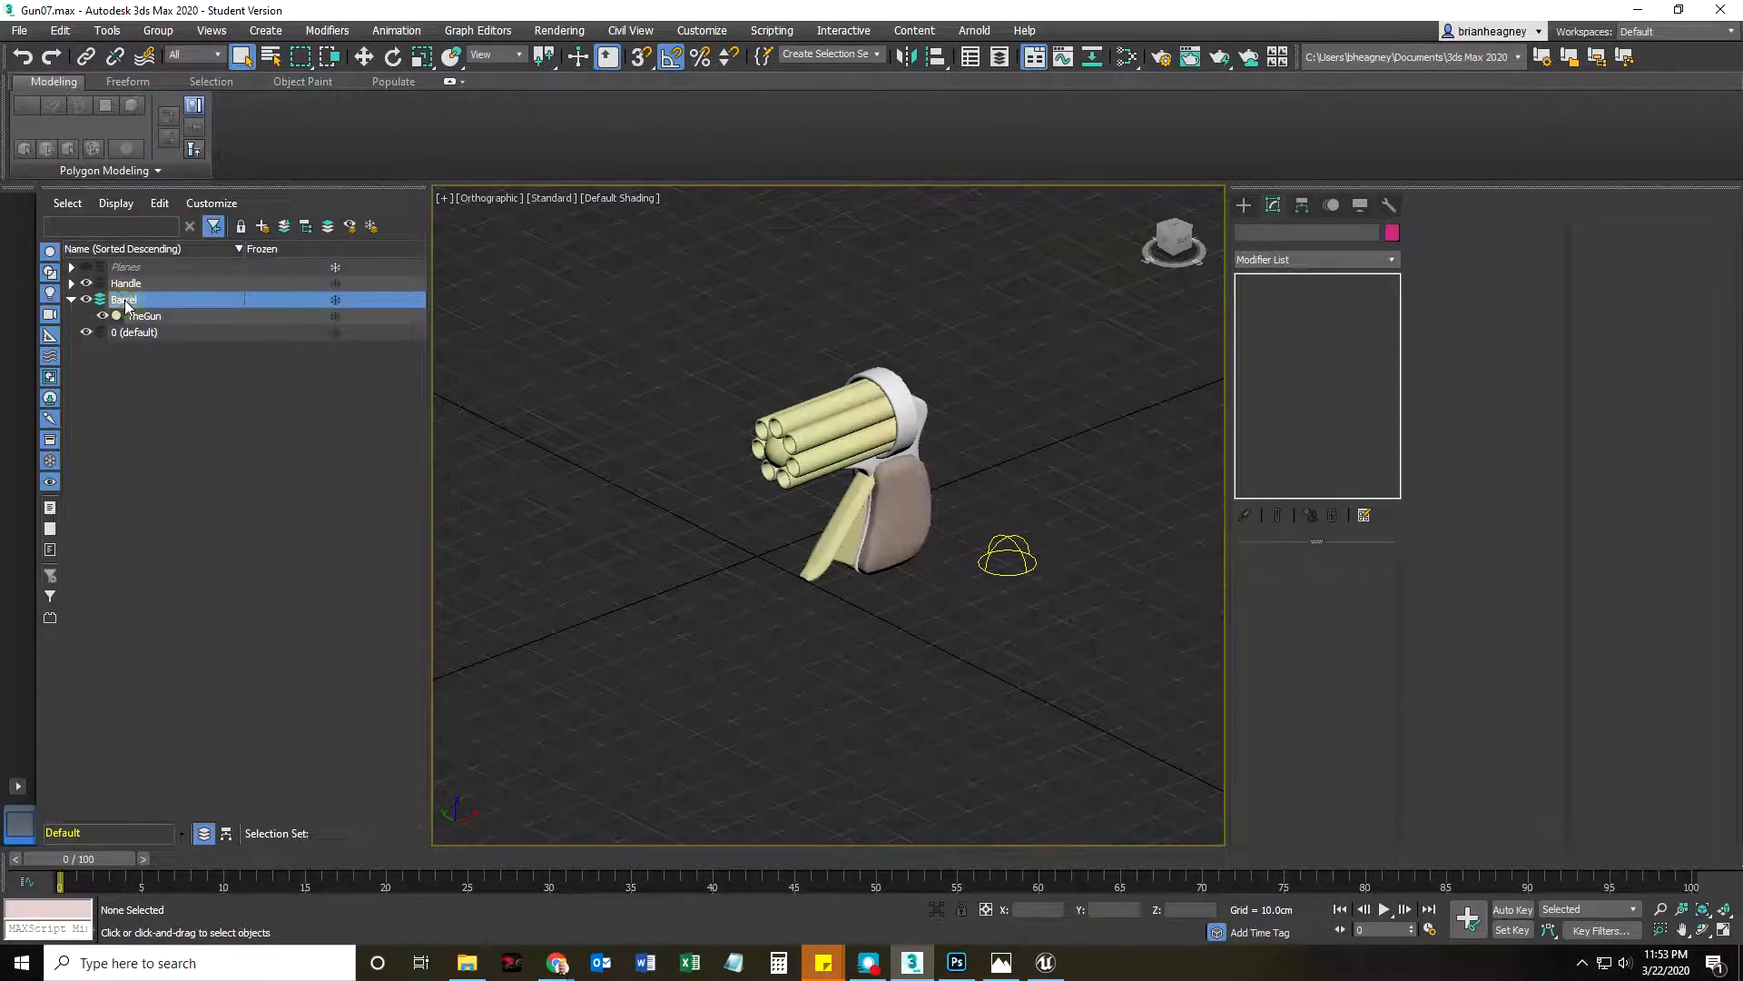
click(124, 299)
text(Gun)
key(Return)
Expand the Handle layer and rename it as Light
click(120, 284)
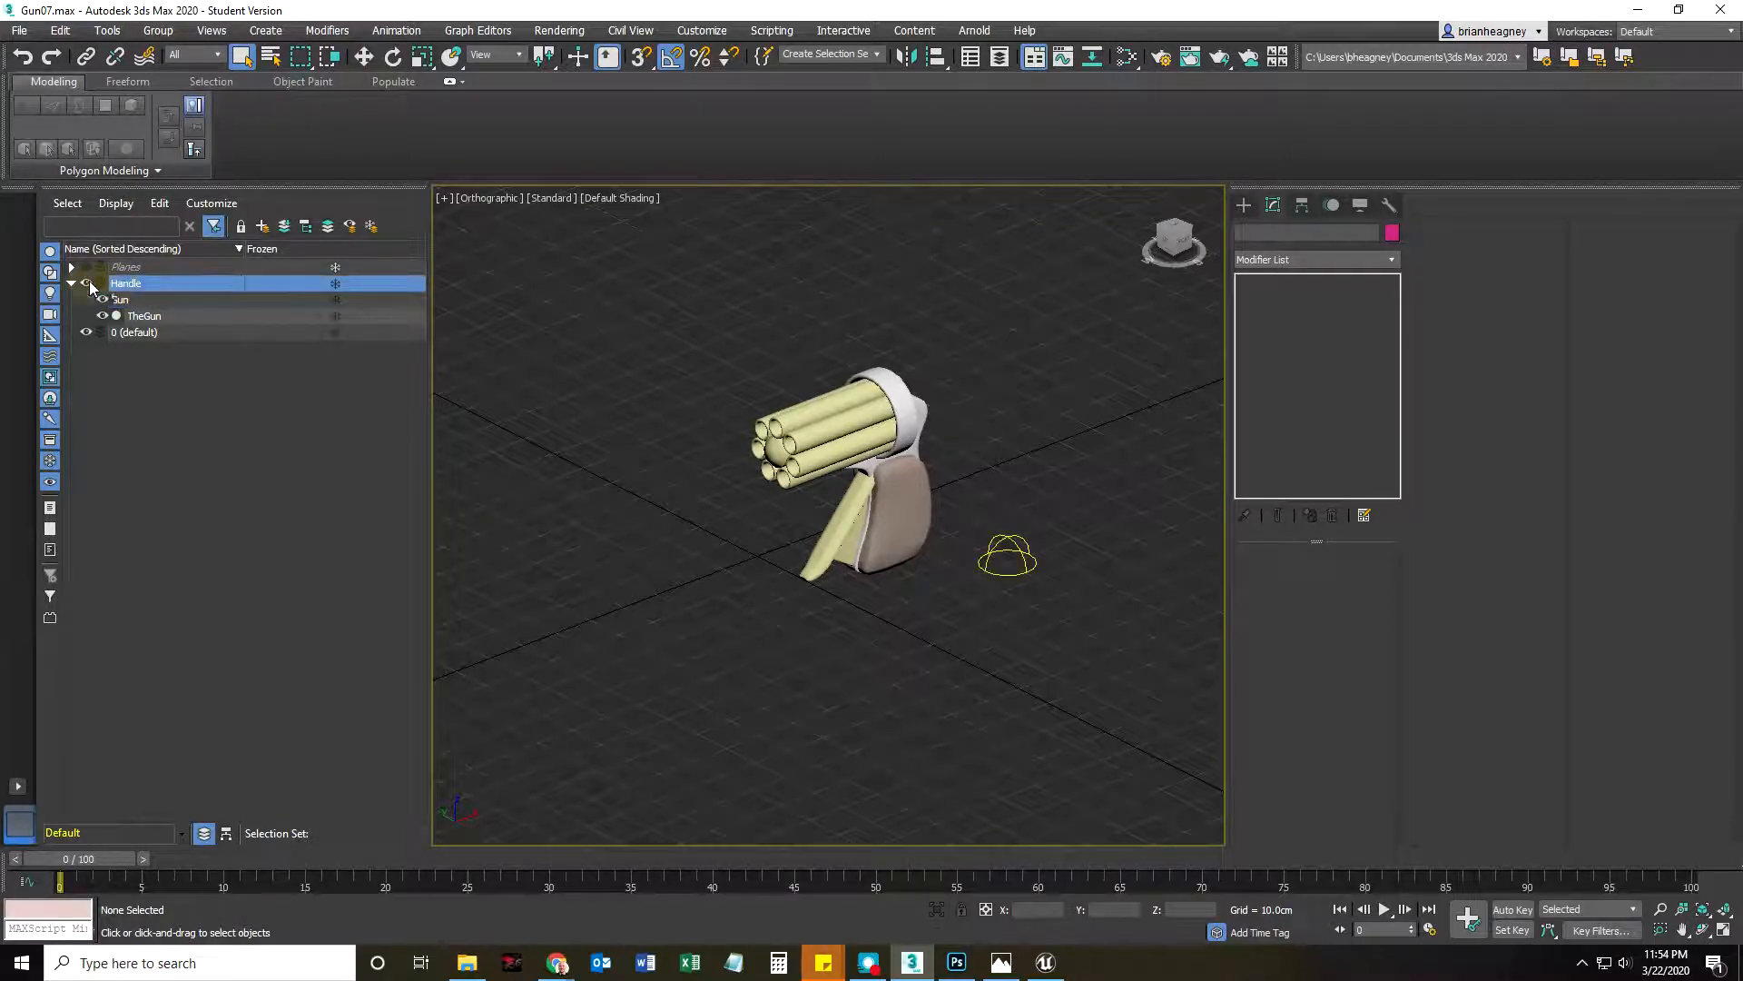
click(71, 283)
click(125, 284)
text(Ligh)
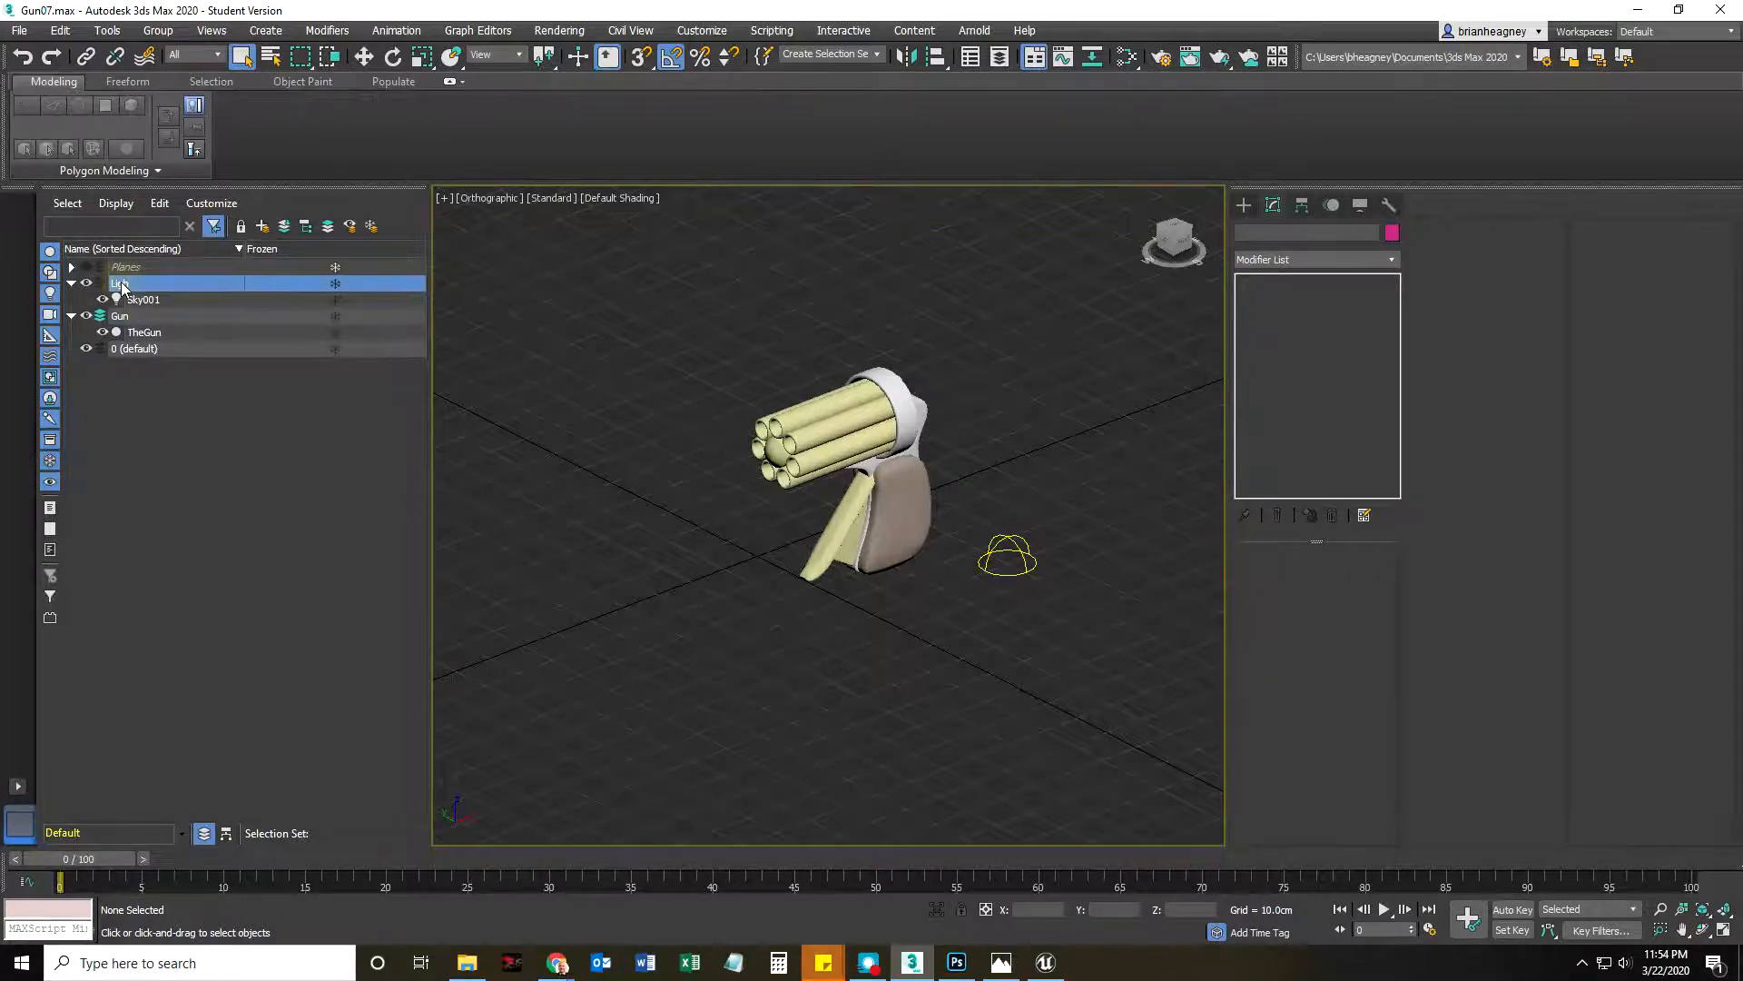
click(122, 284)
text(t)
key(Return)
Select the gun model and center its pivot on the object in Affect Pivot Only mode
click(856, 445)
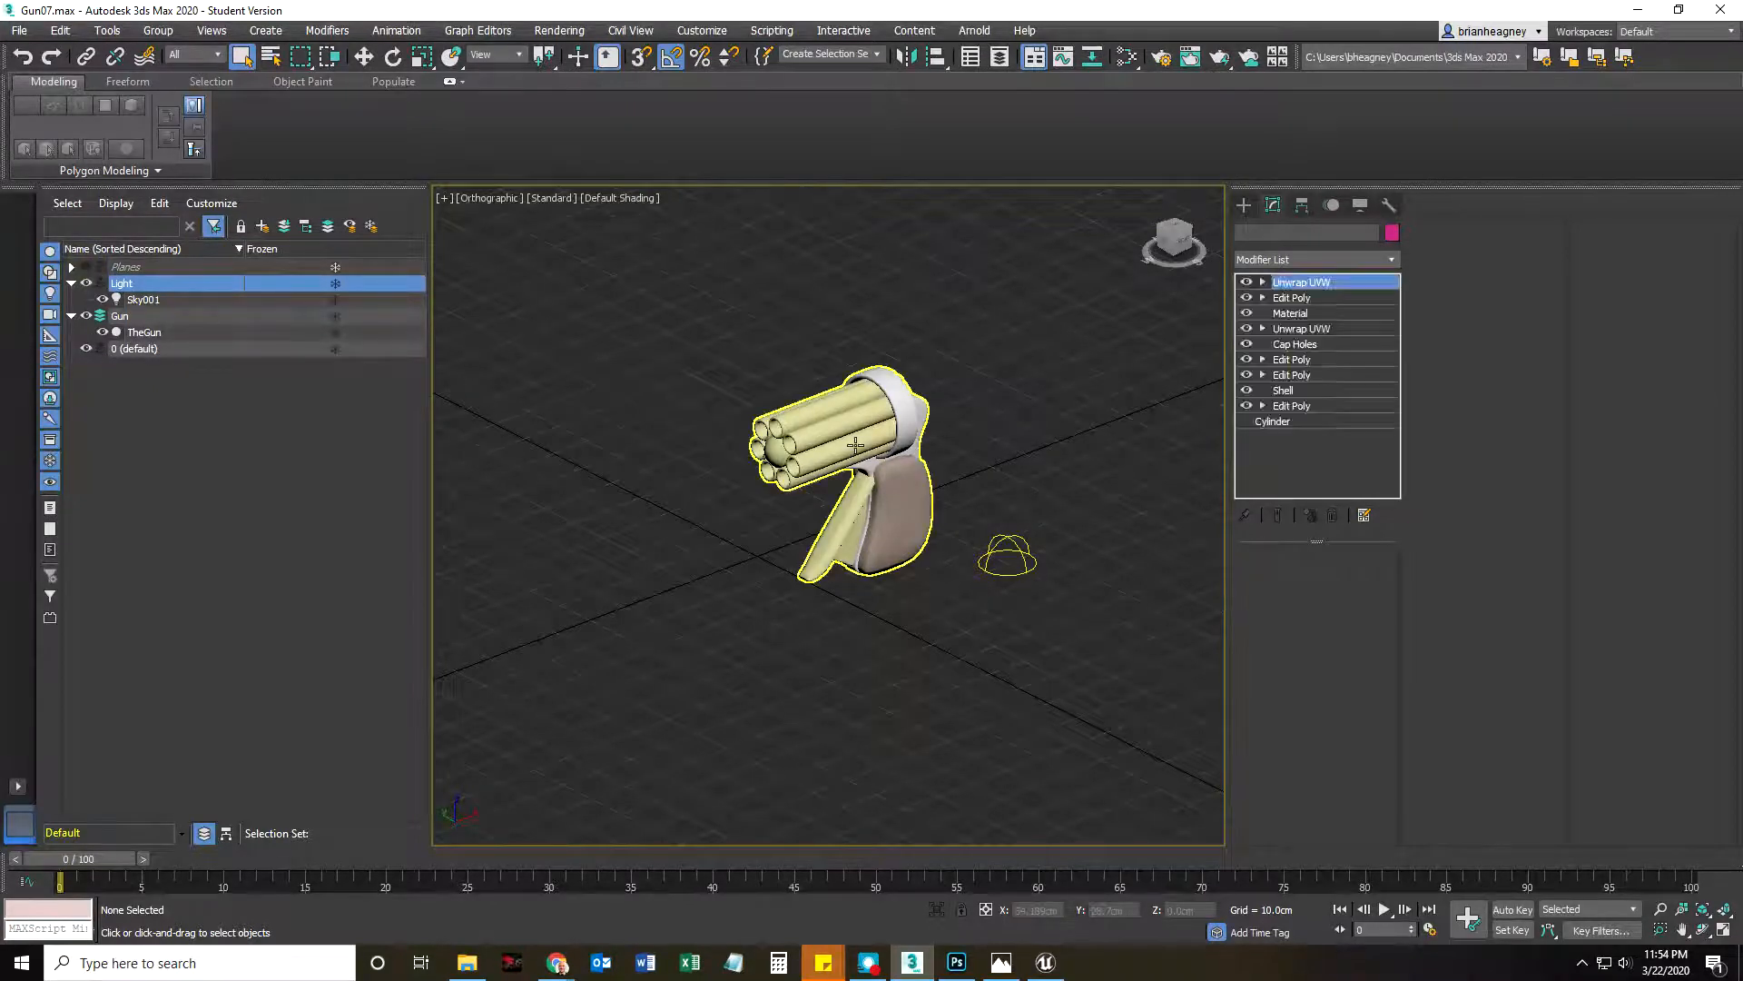
key(z)
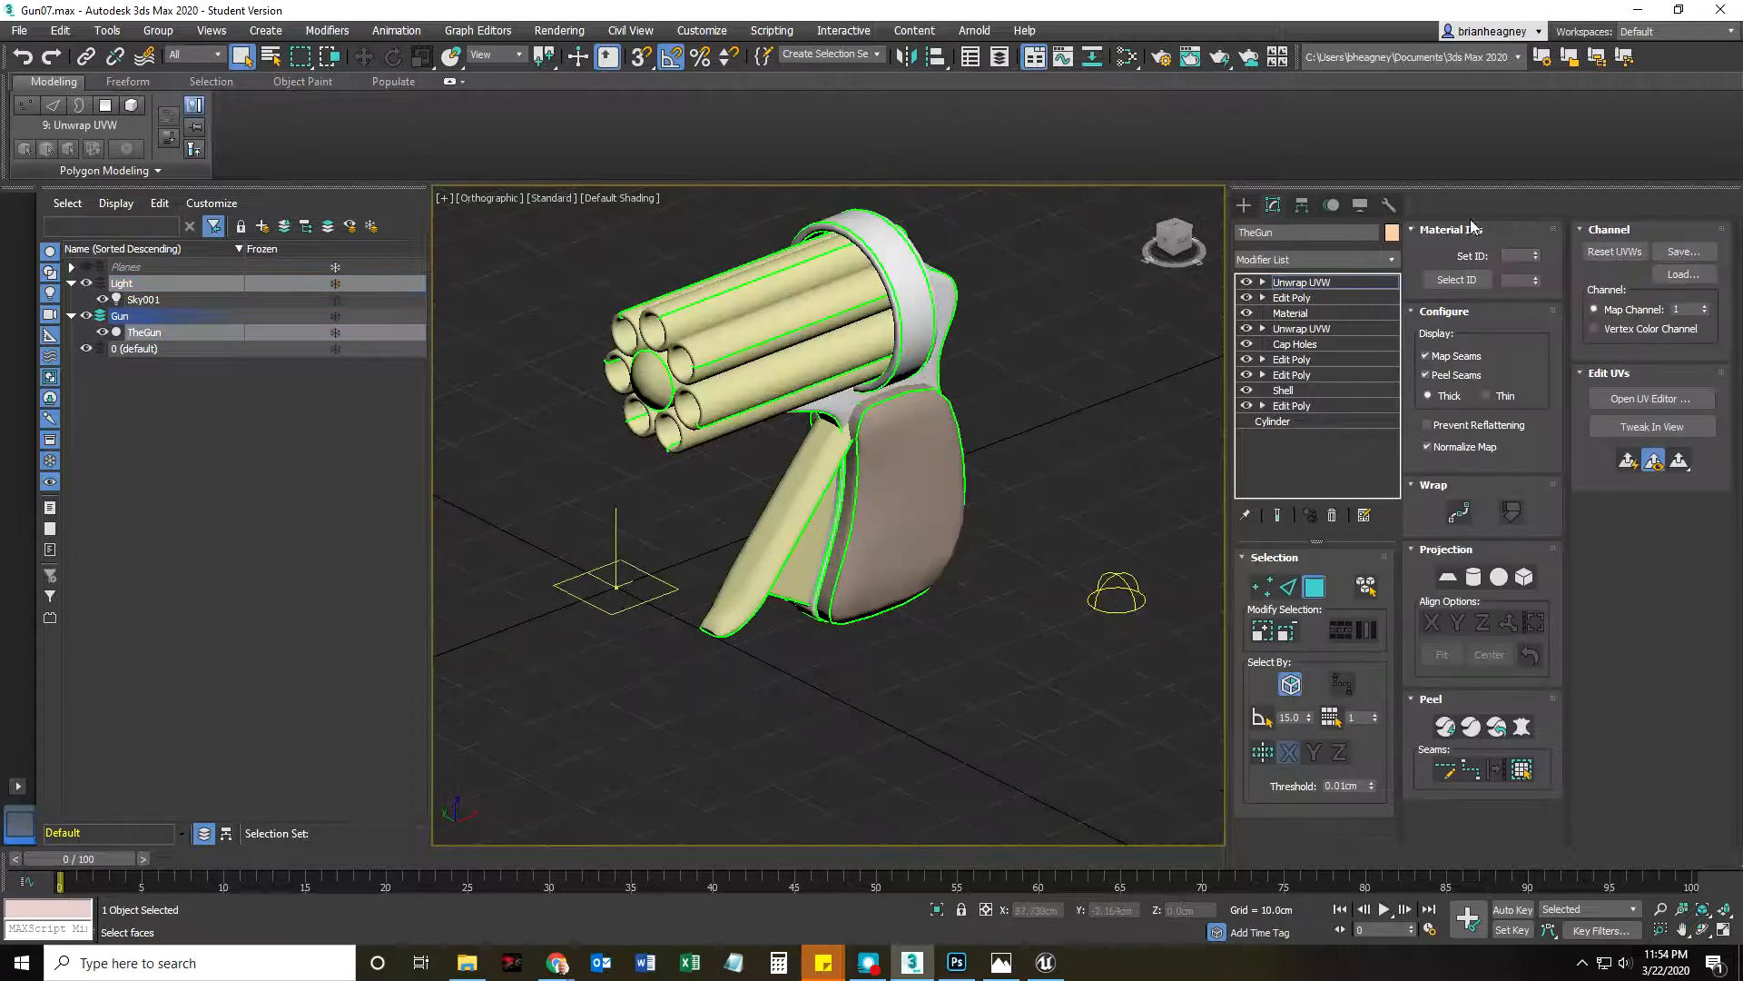
click(1303, 206)
click(1299, 332)
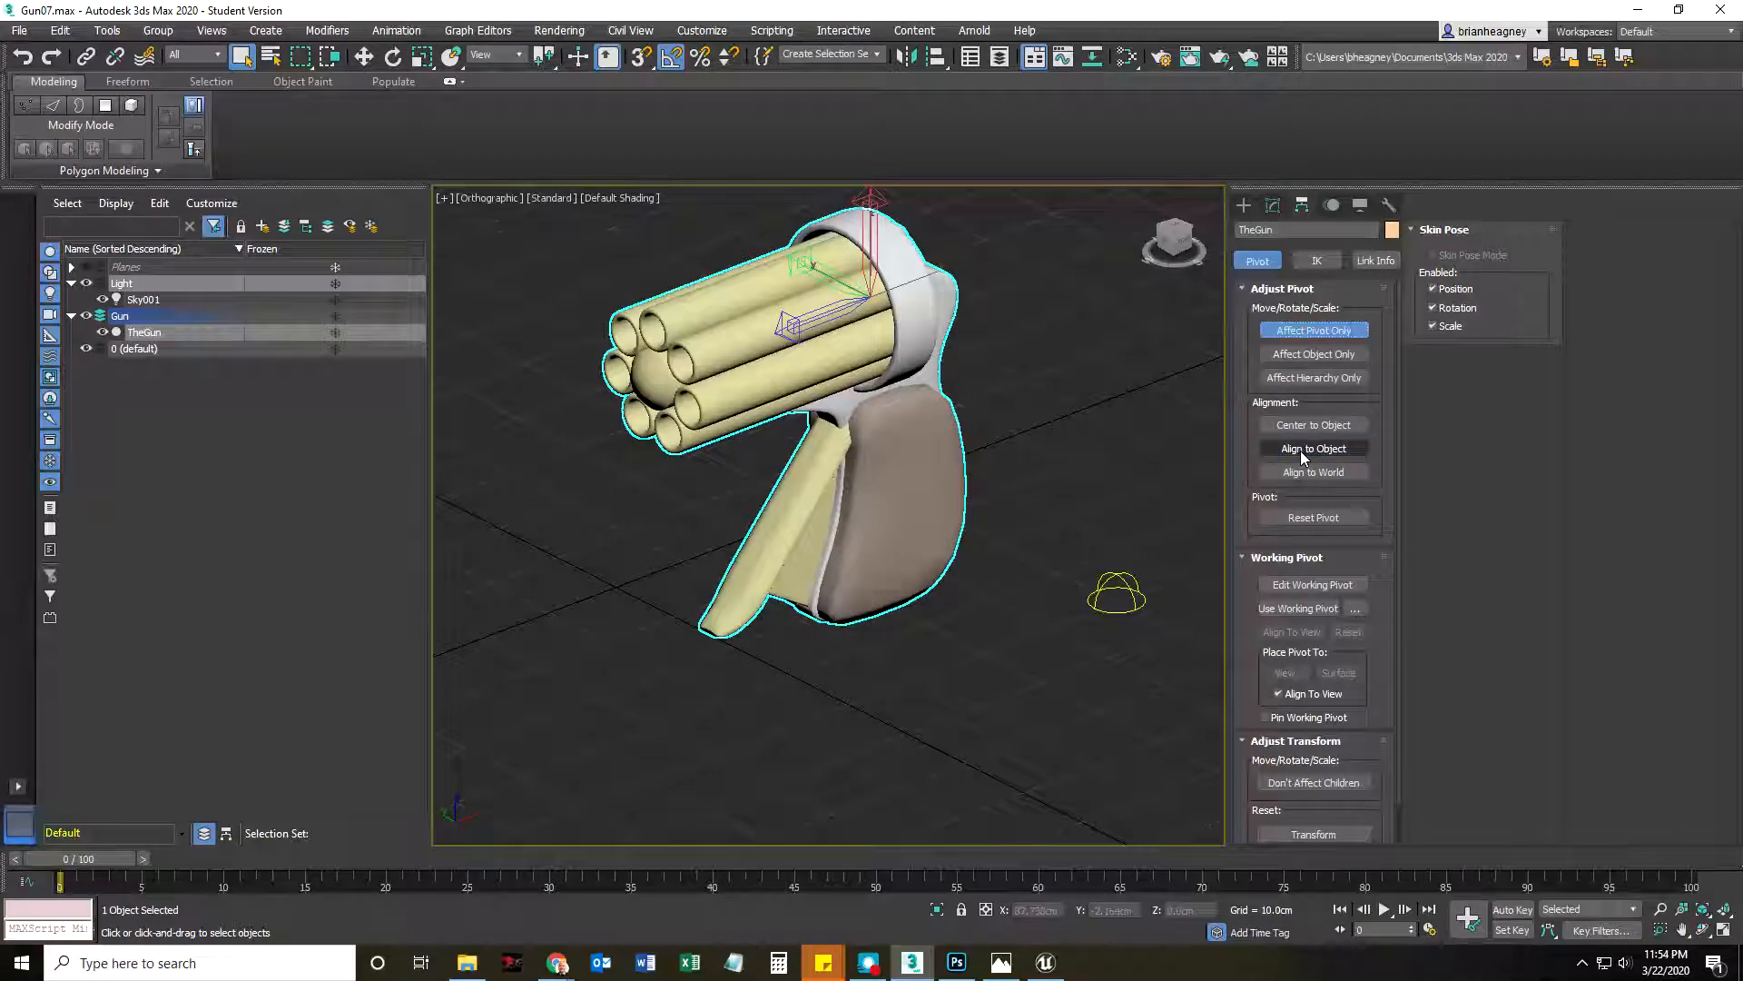
click(1307, 423)
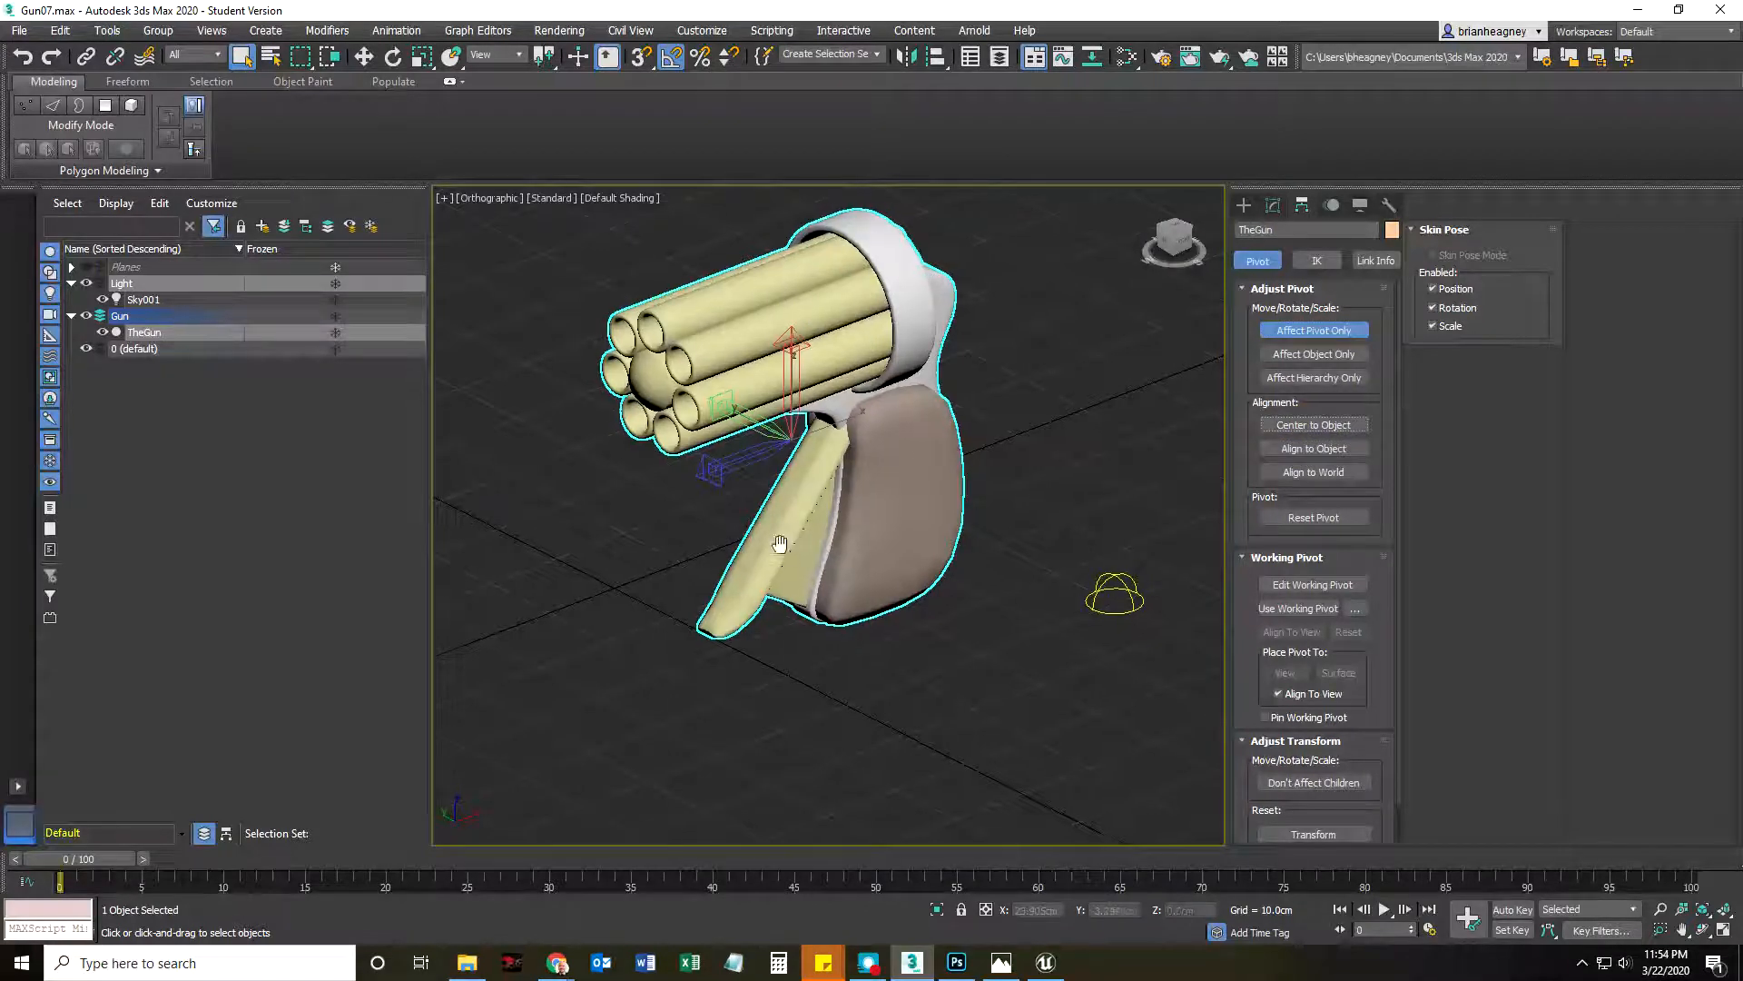
Align the gun's pivot point to the gun's own minimum in the Z position only
scroll(669, 581, down, 2)
middle_drag(645, 601, 689, 568)
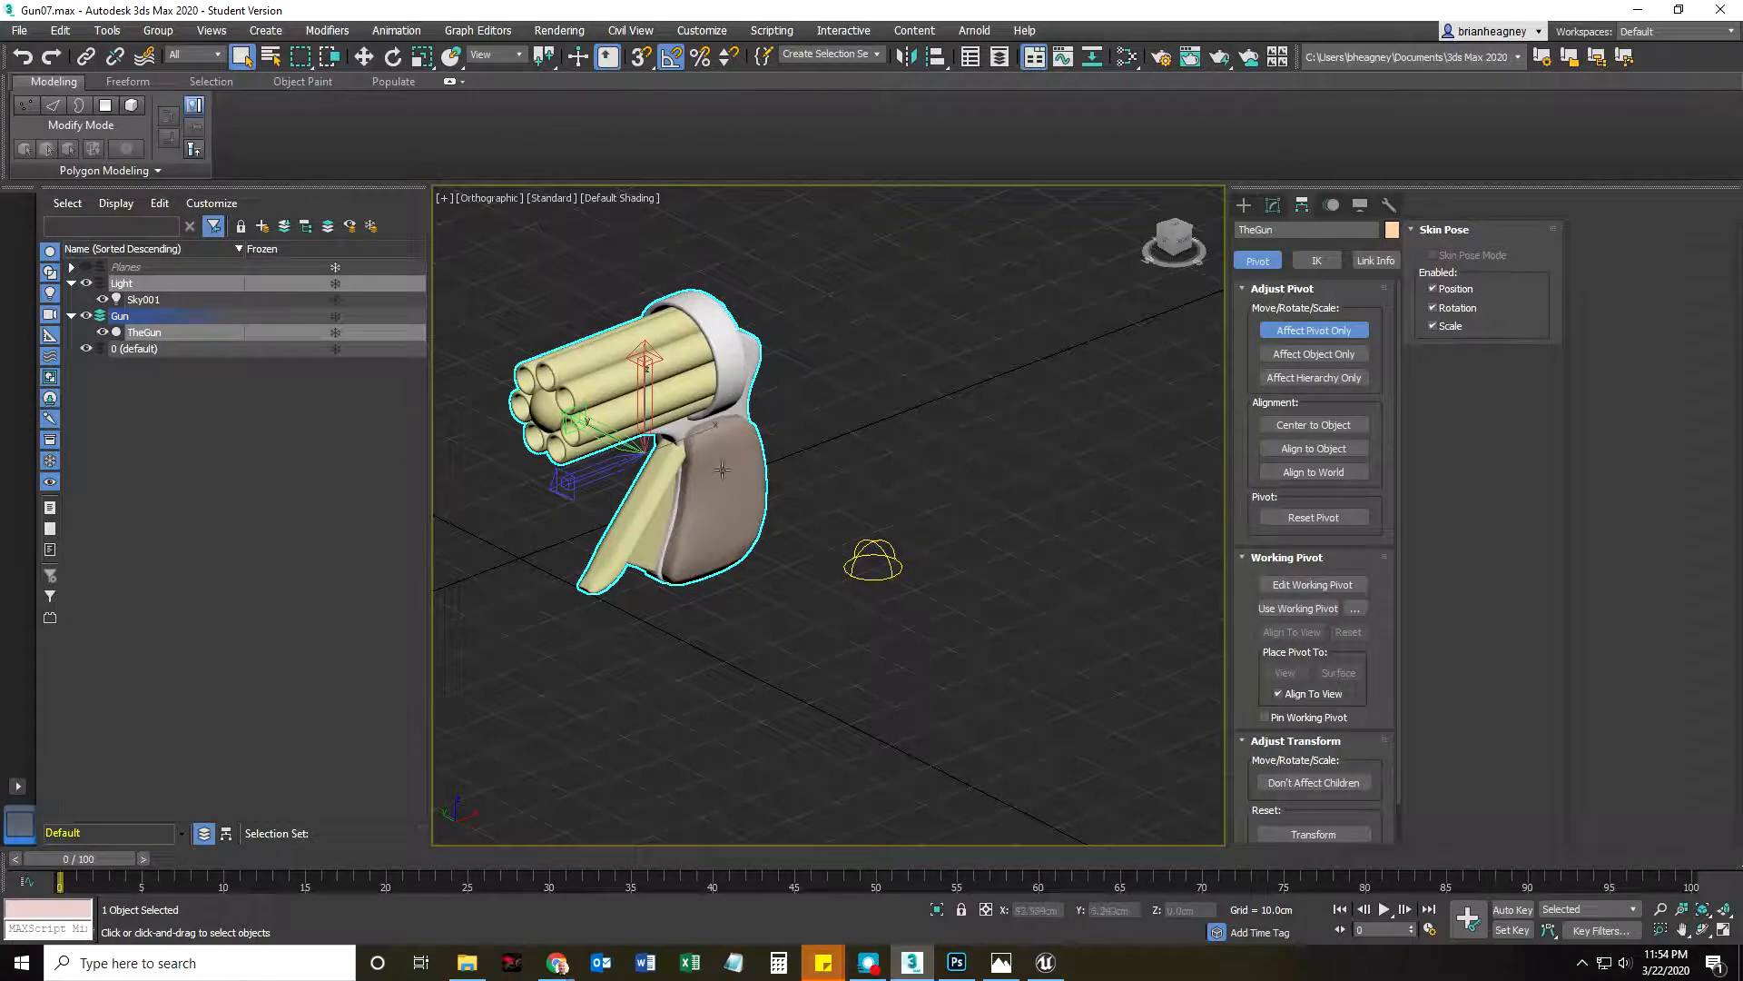
mouse_move(730, 460)
alt+middle_down()
mouse_move(781, 464)
mouse_move(723, 461)
mouse_move(718, 493)
alt+middle_up()
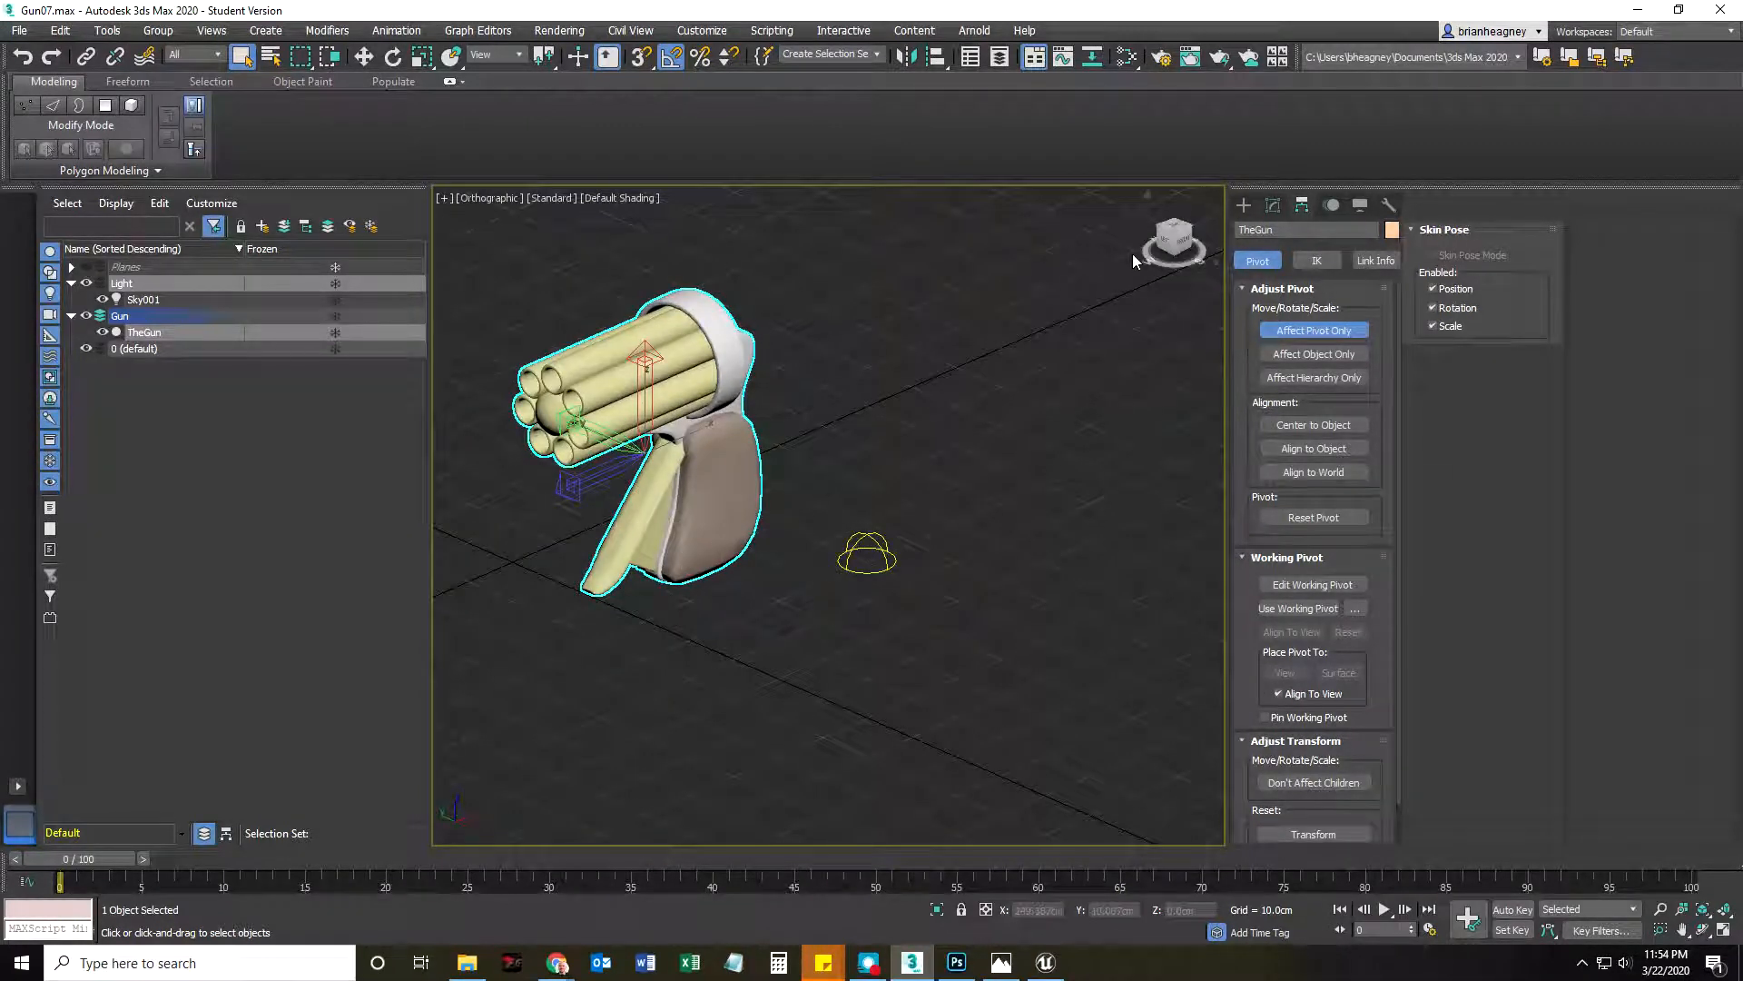
click(932, 60)
click(715, 346)
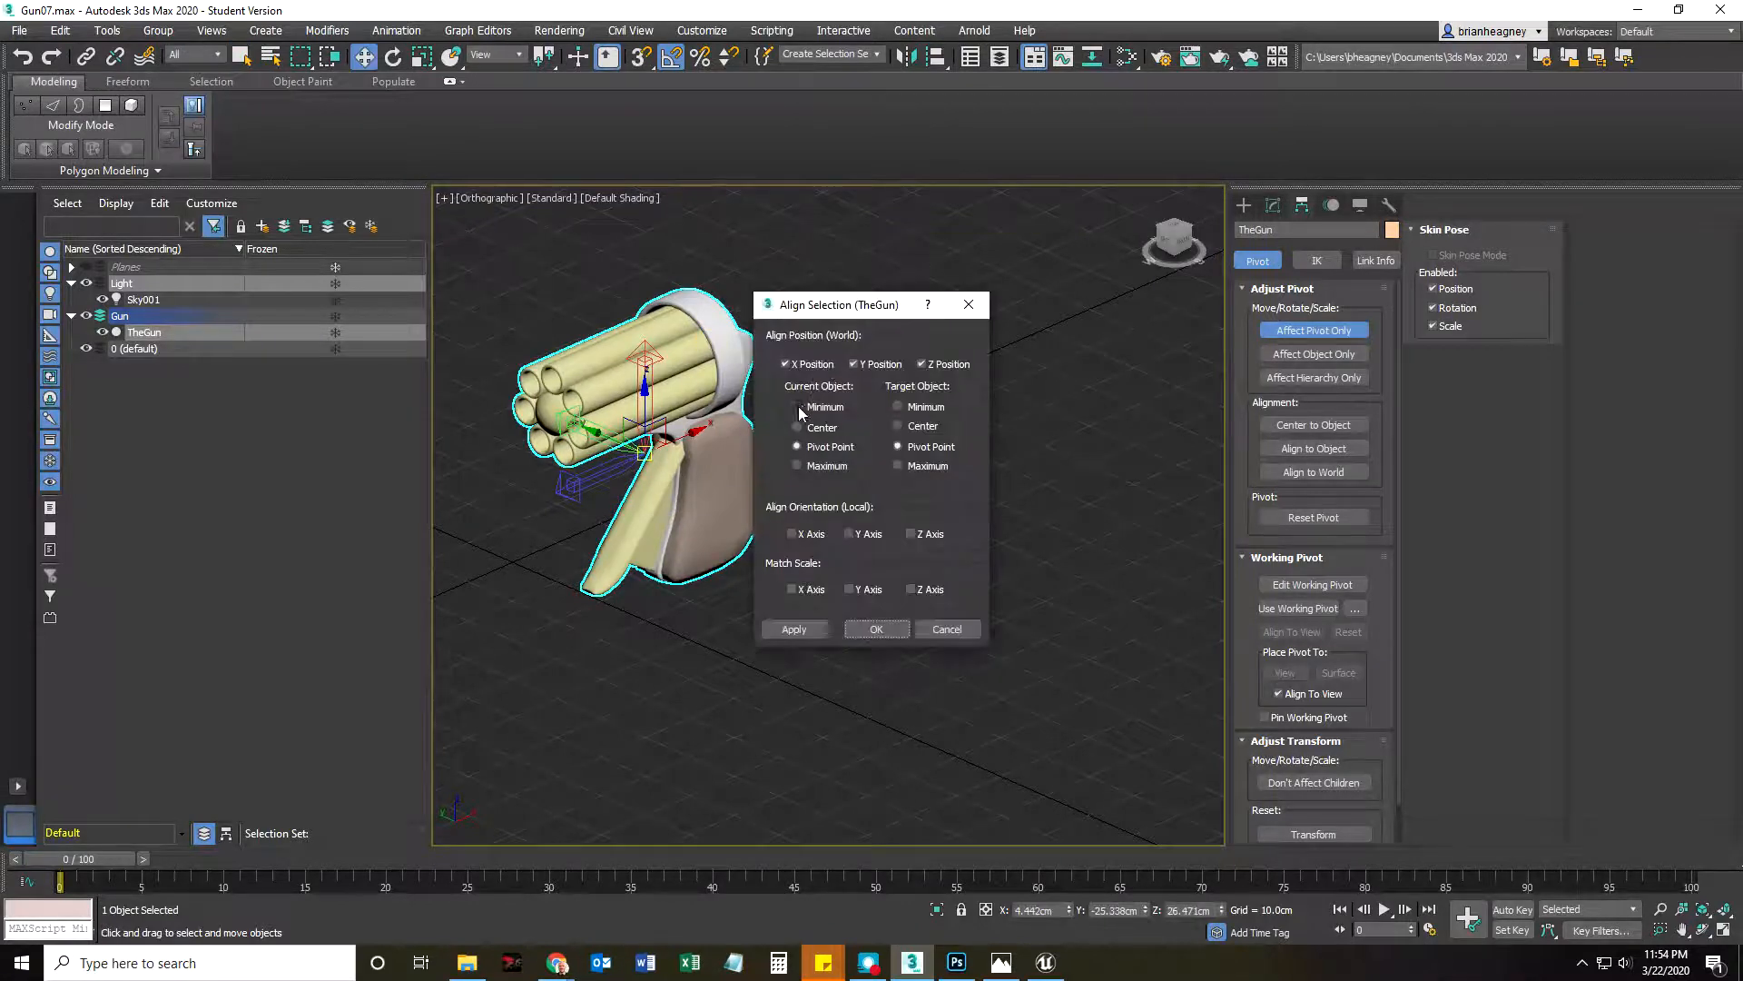
click(853, 364)
click(786, 364)
click(898, 407)
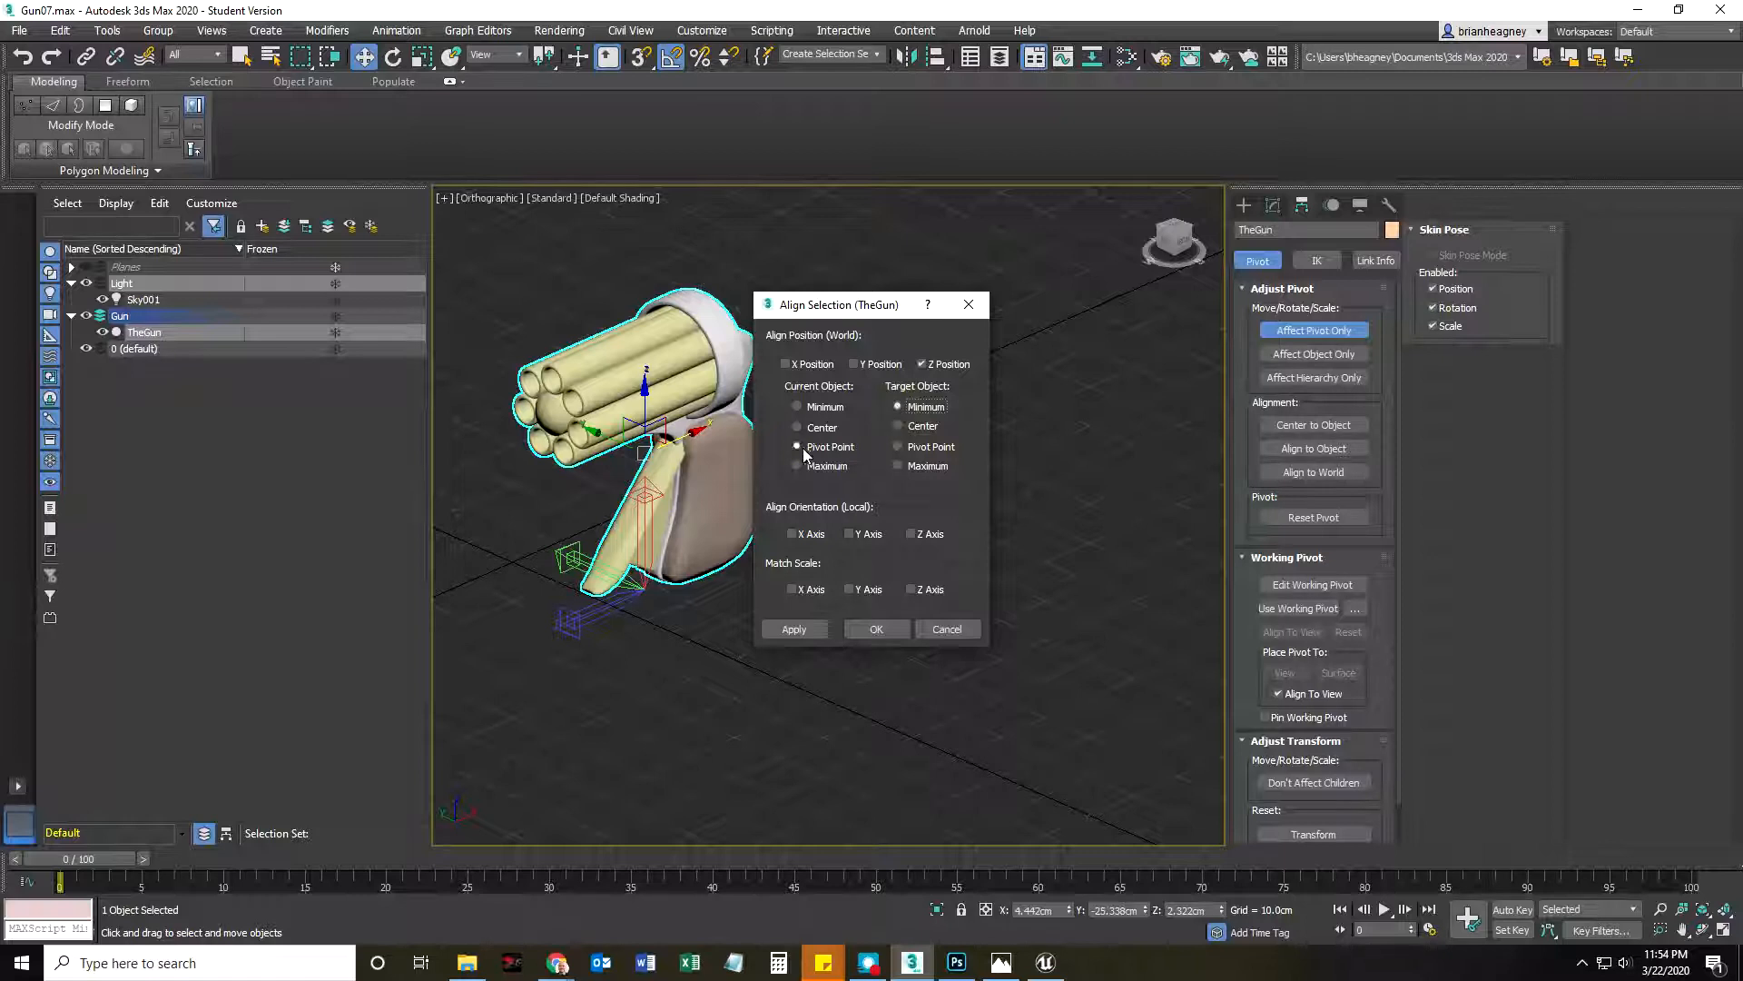
click(866, 629)
Move the pivot along X to about 15.8 cm, beneath the grip, and finish editing the pivot
drag(686, 576, 759, 545)
alt+middle_drag(881, 699, 815, 601)
drag(815, 582, 792, 584)
mouse_move(792, 584)
alt+middle_down()
mouse_move(765, 643)
mouse_move(839, 680)
mouse_move(1097, 642)
mouse_move(967, 587)
mouse_move(768, 620)
mouse_move(842, 680)
alt+middle_up()
click(1304, 332)
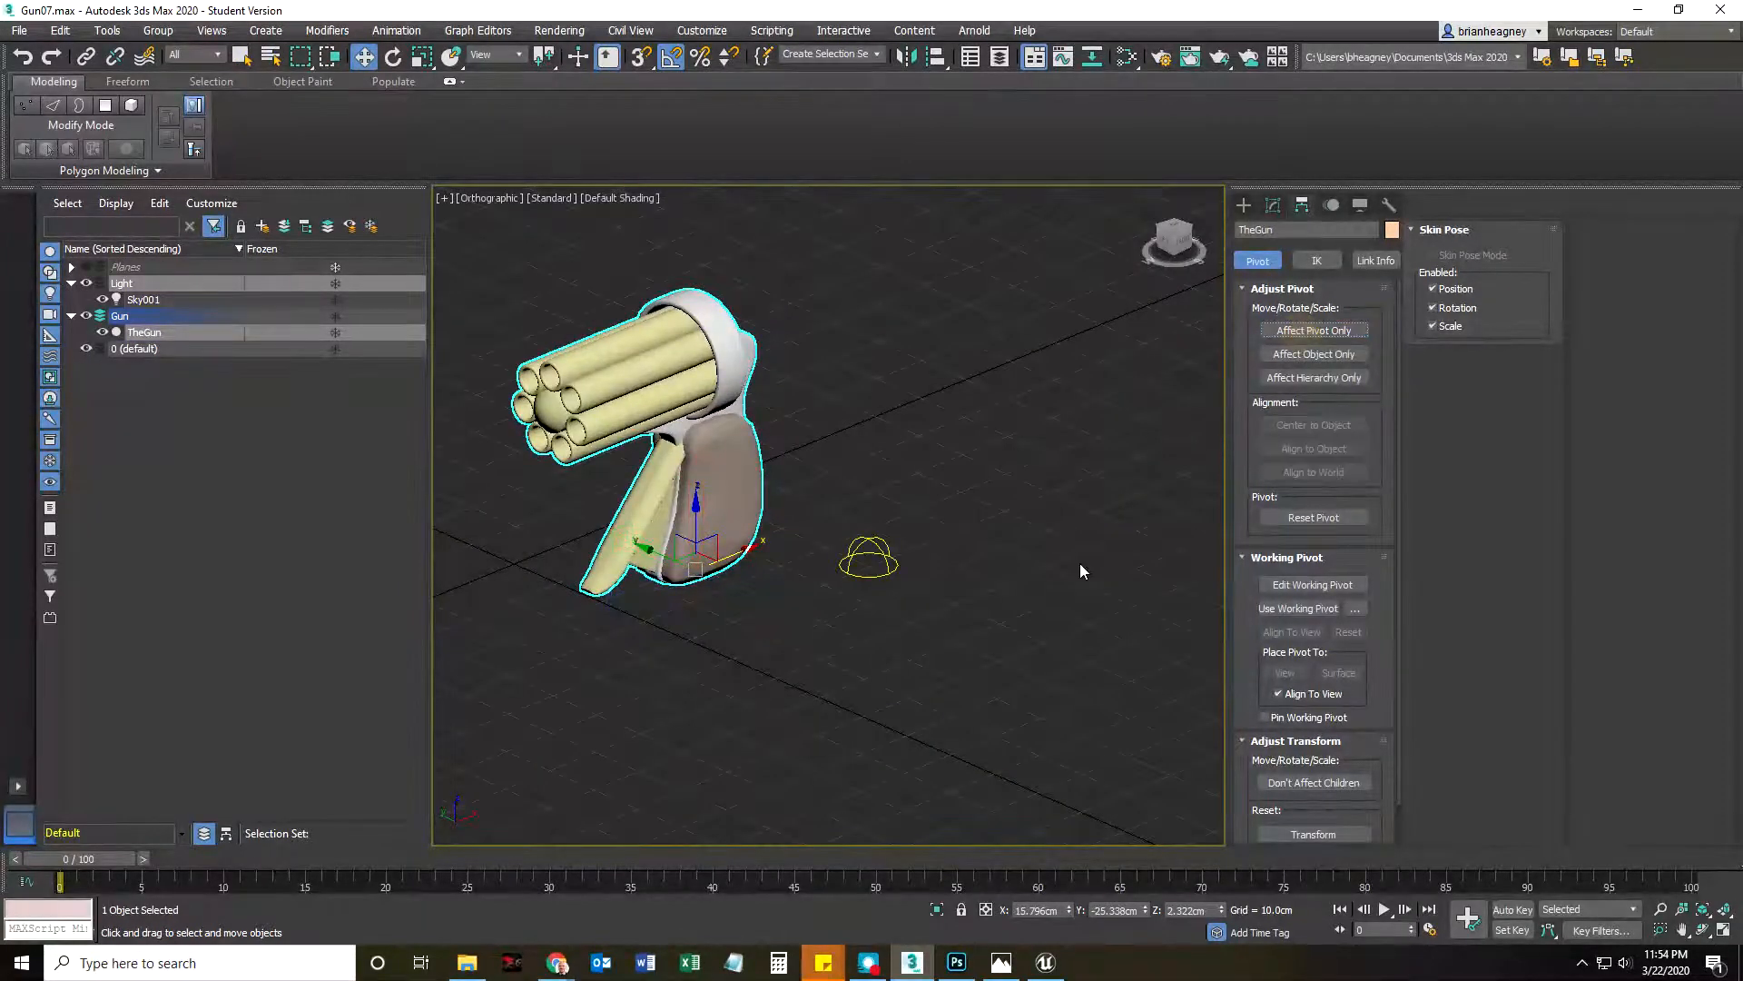
Reset the gun's X, Y and Z position to 0.0 cm to place it at the world origin
click(1081, 570)
click(756, 517)
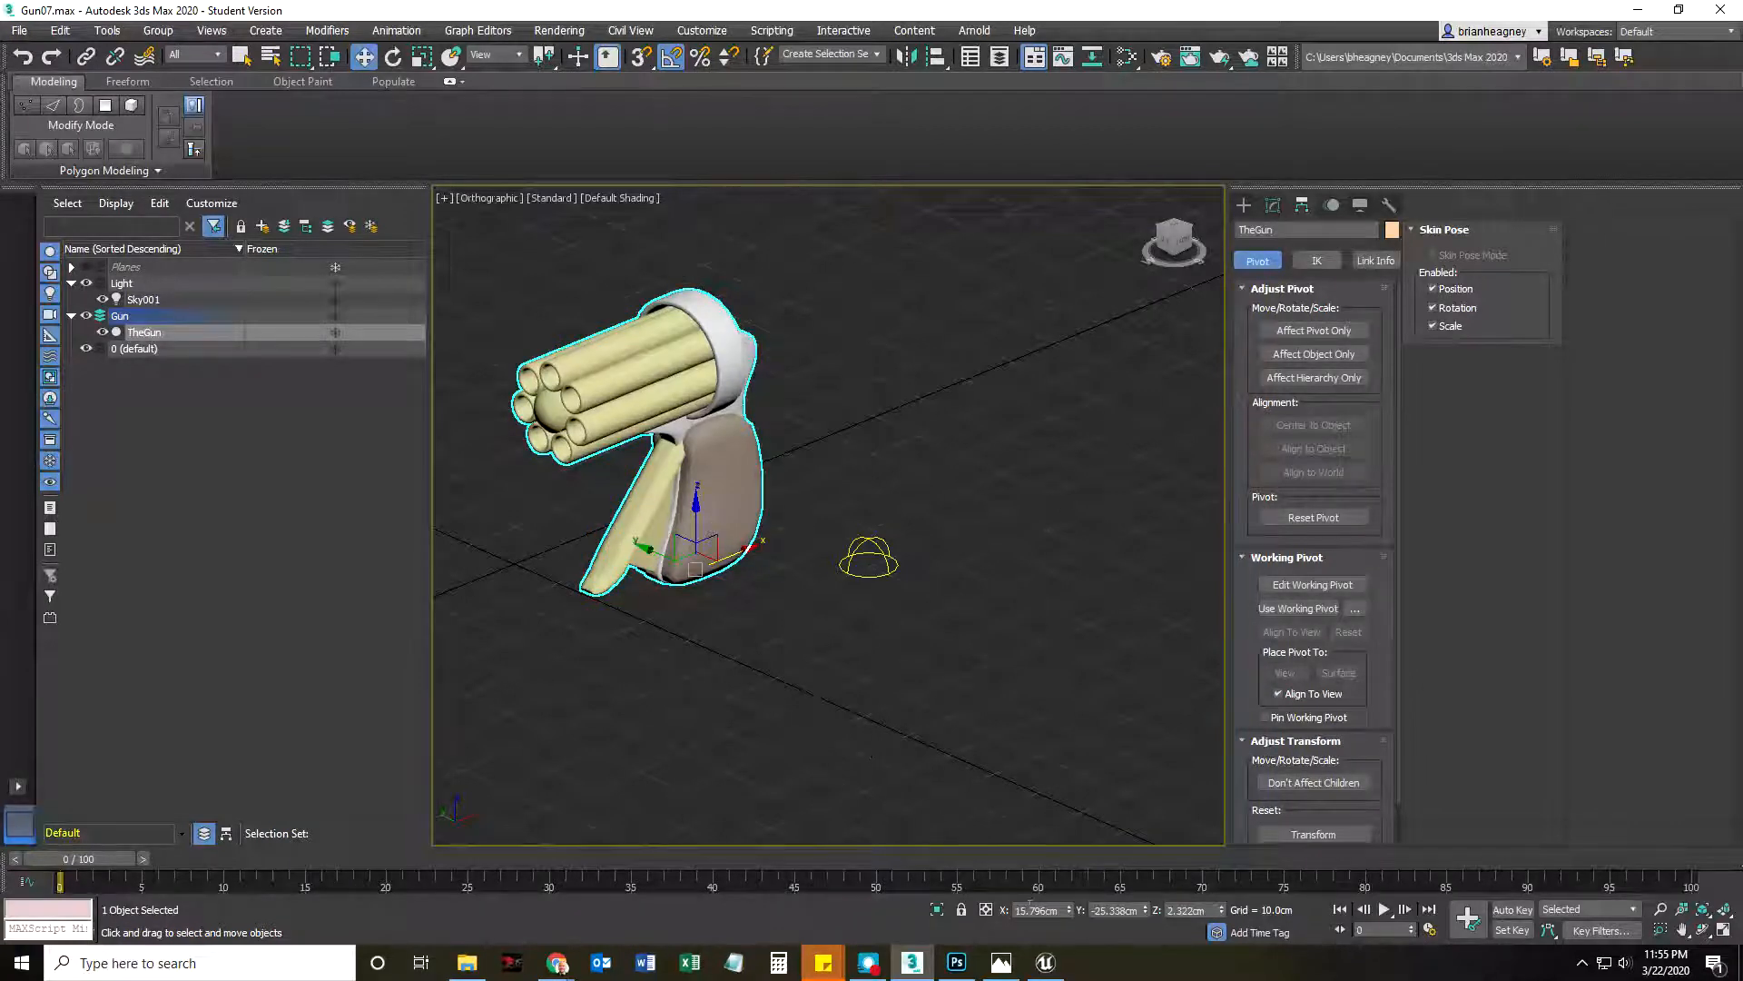
right_click(1146, 911)
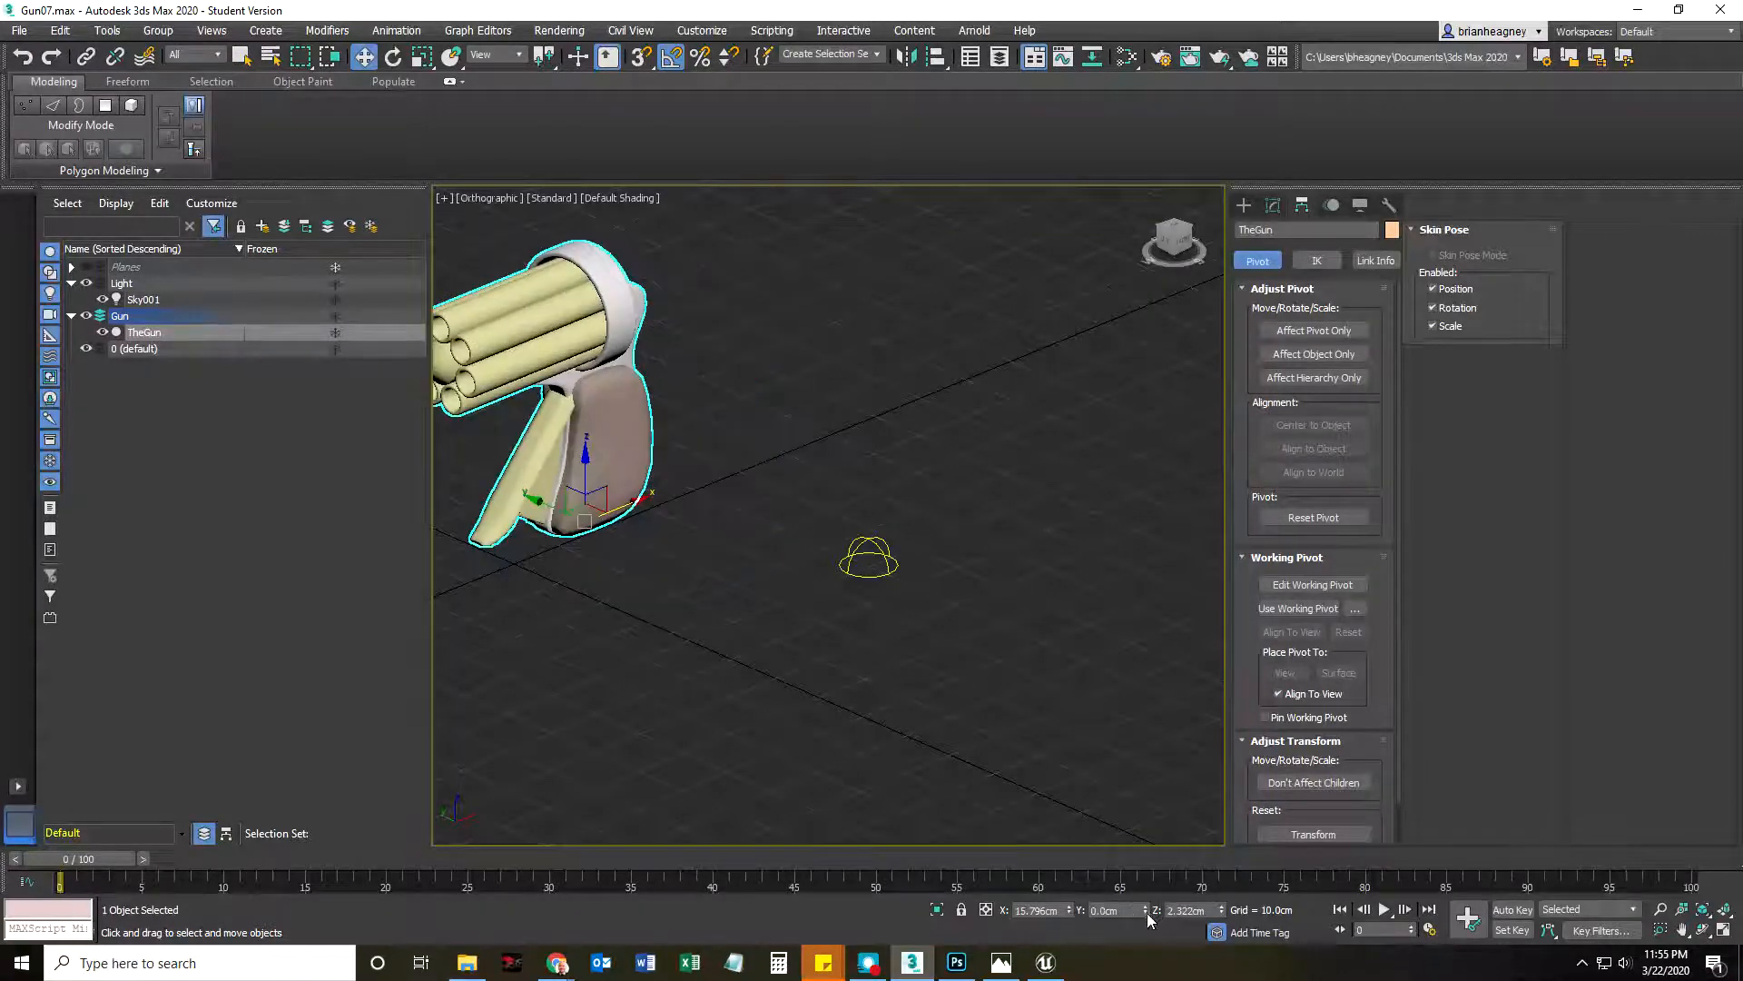
right_click(1222, 910)
right_click(1069, 911)
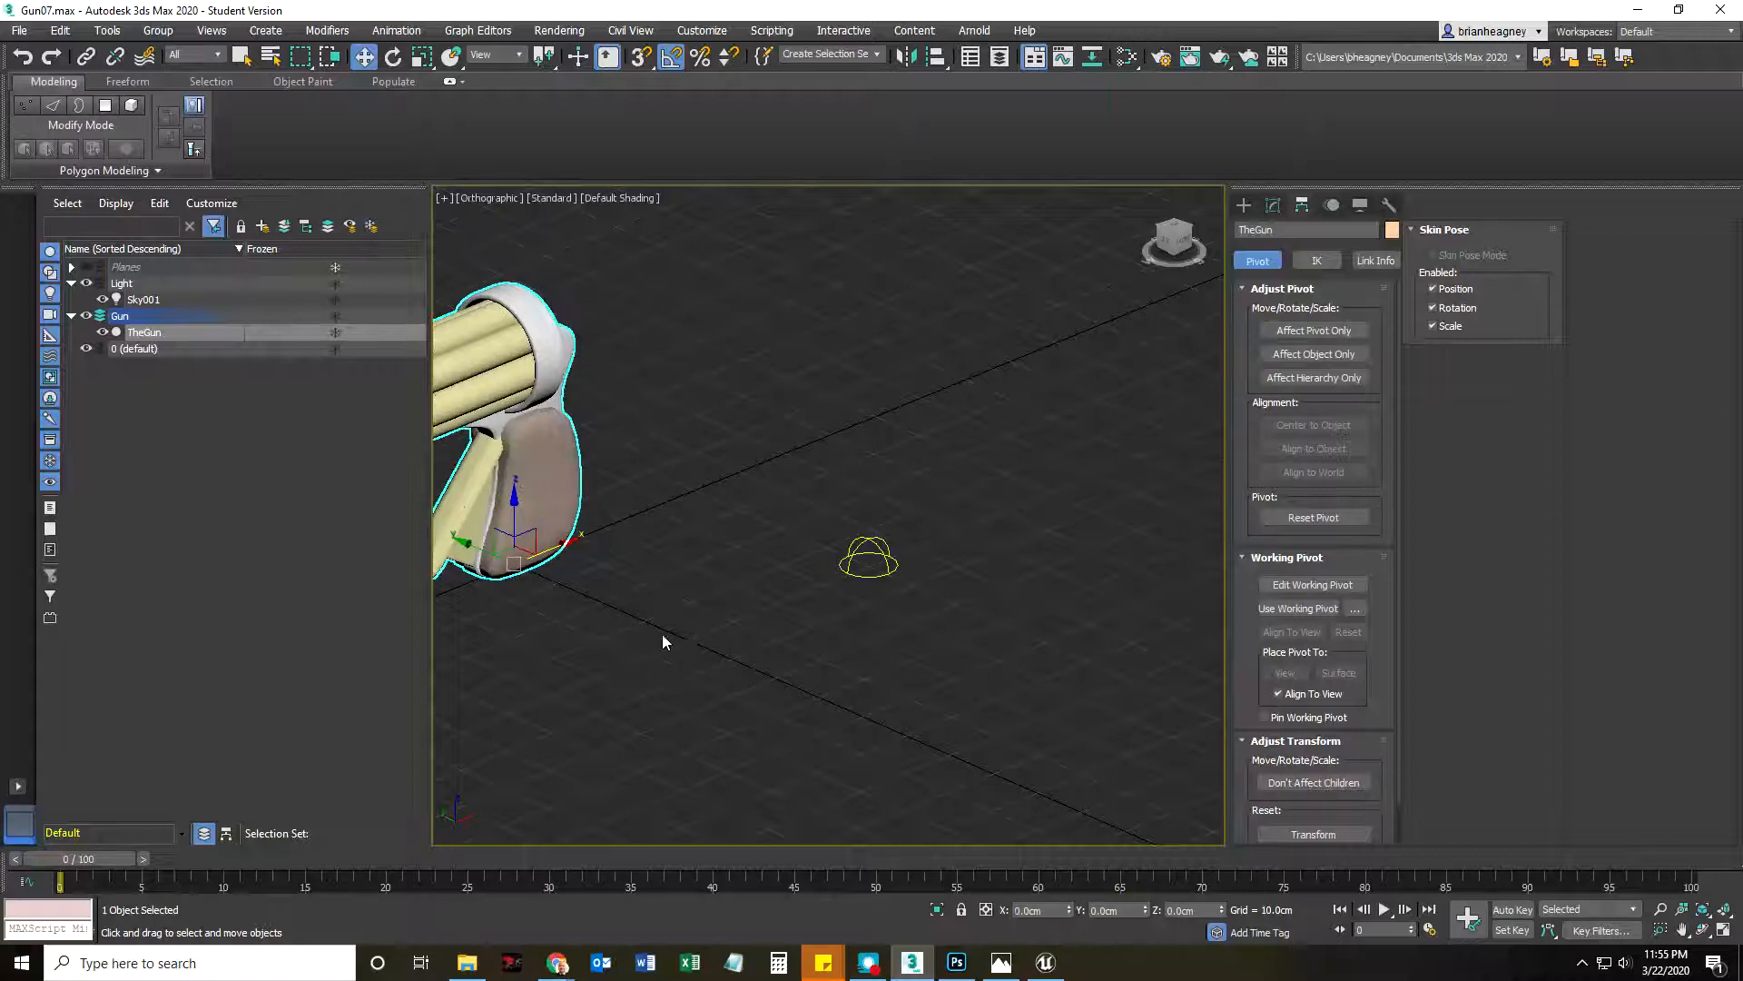
click(649, 637)
key(z)
click(784, 418)
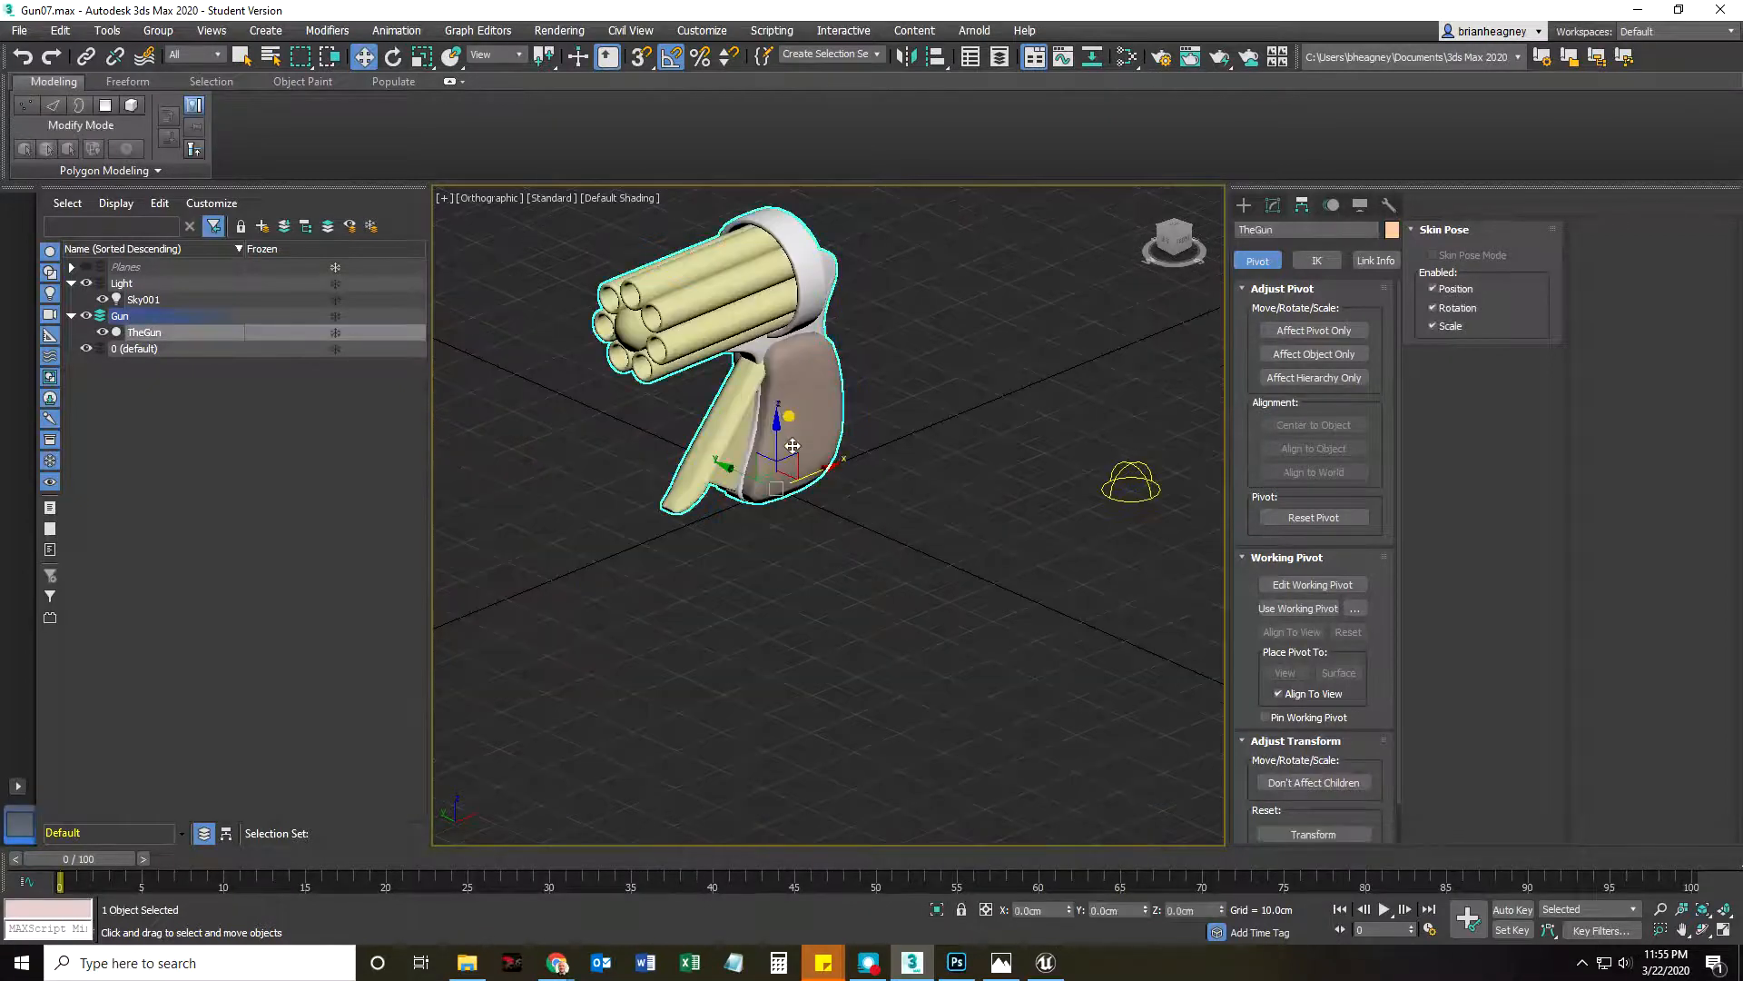
middle_drag(804, 618, 831, 717)
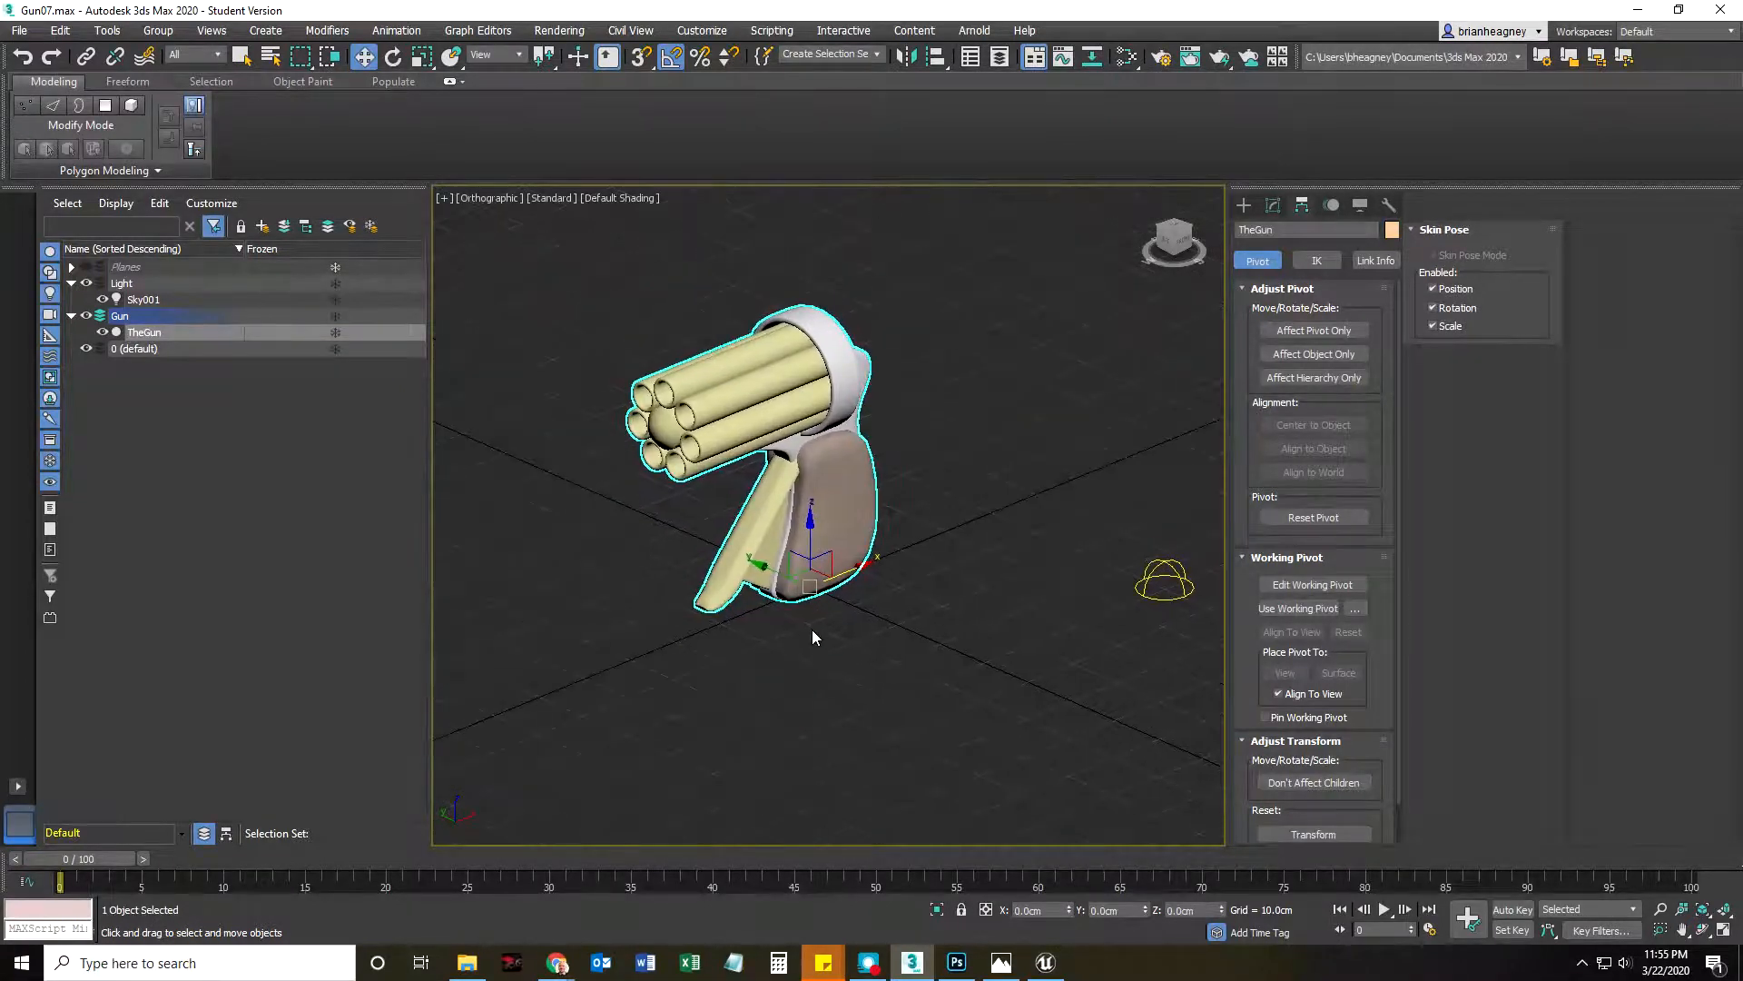
Set up Render To Texture for the gun and add DiffuseMap and ShadowsMap as output elements
key(0)
key(q)
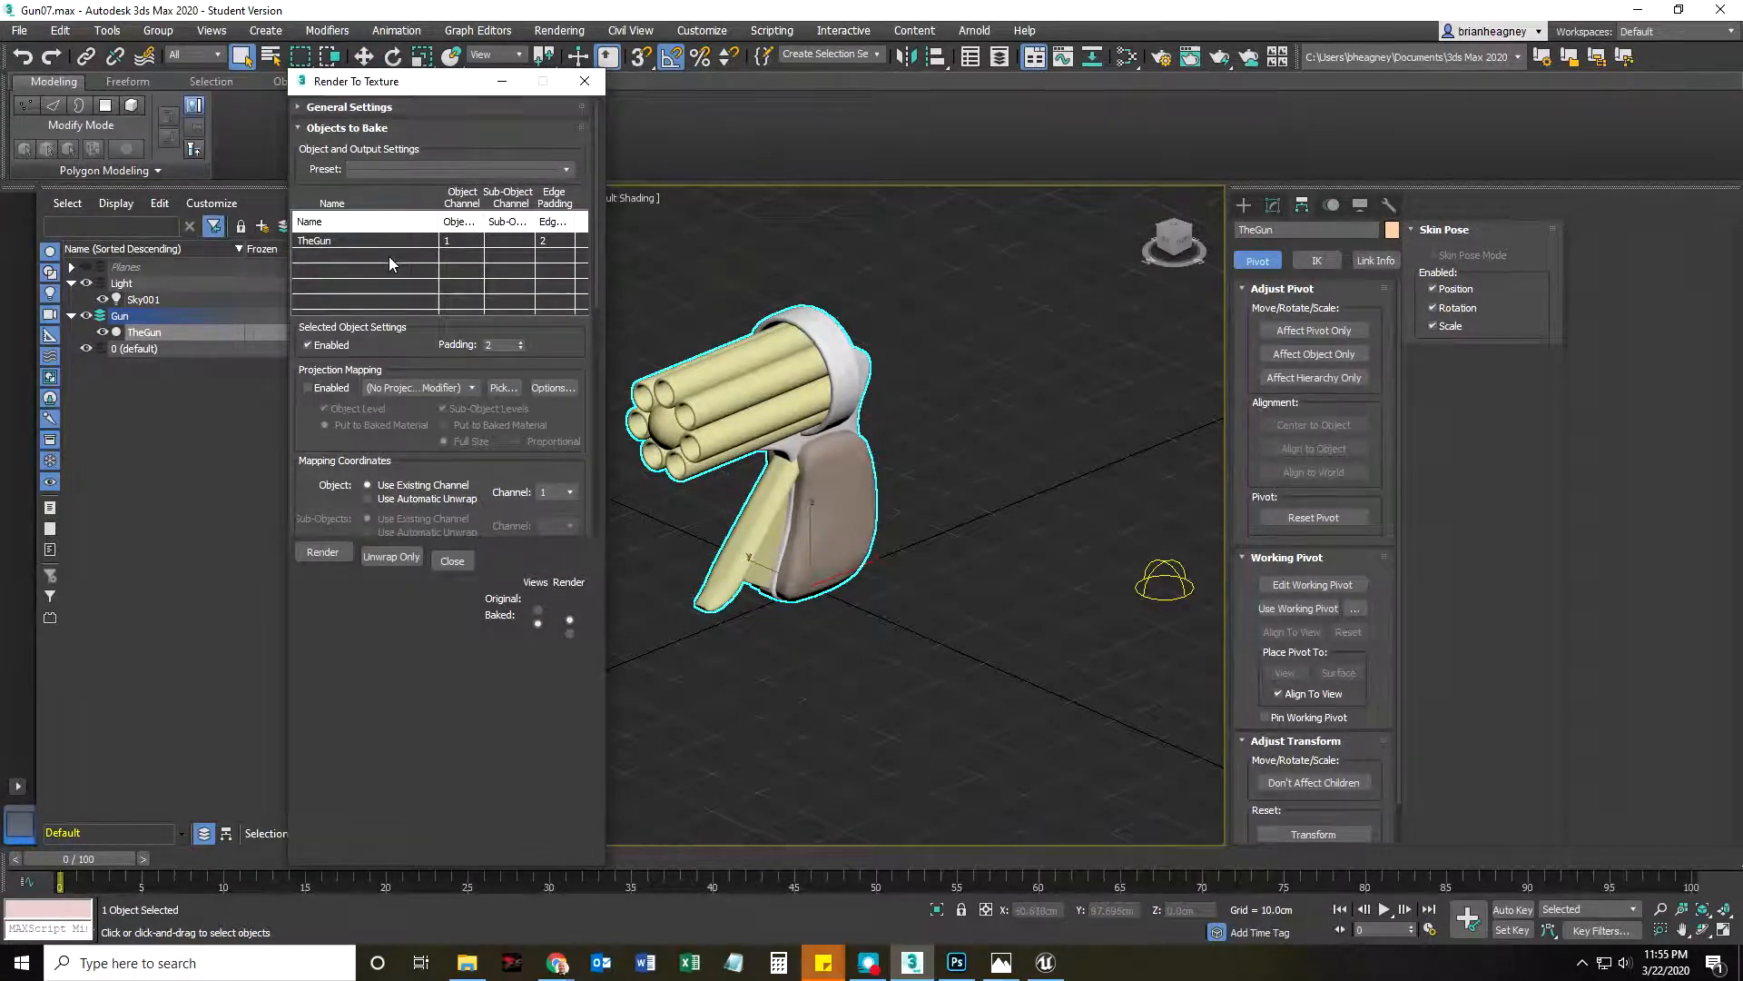
drag(294, 486, 329, 112)
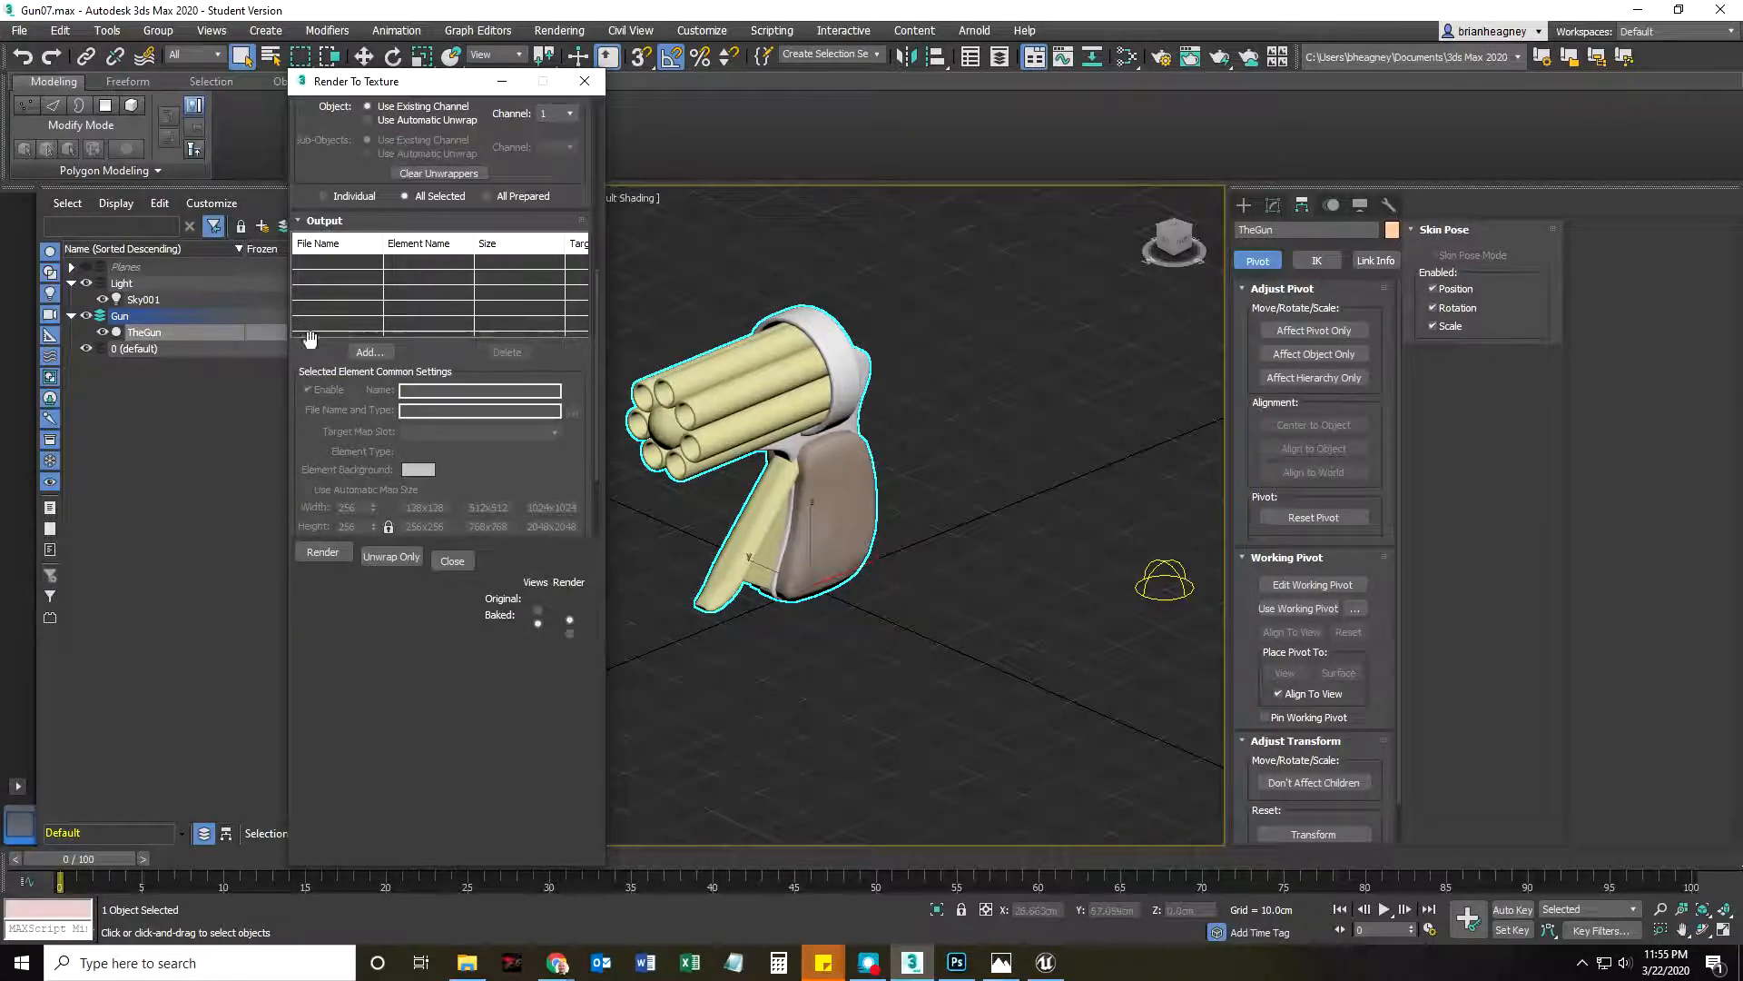
click(368, 351)
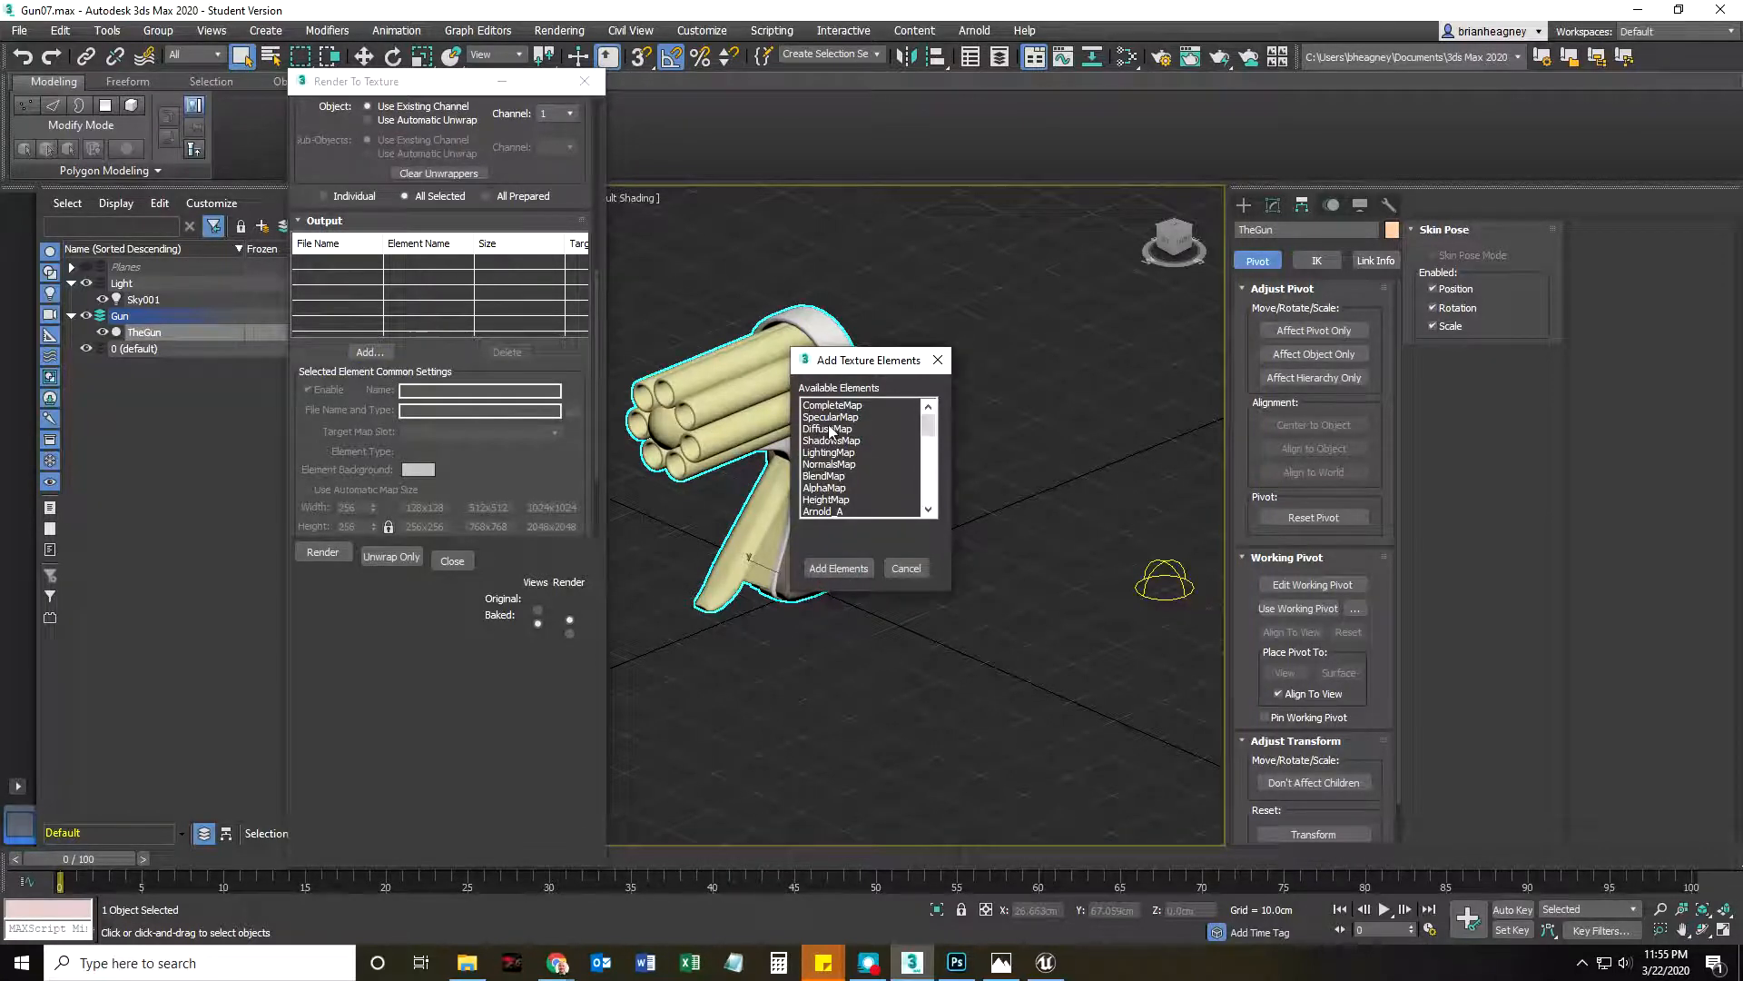
drag(857, 368, 880, 344)
click(850, 404)
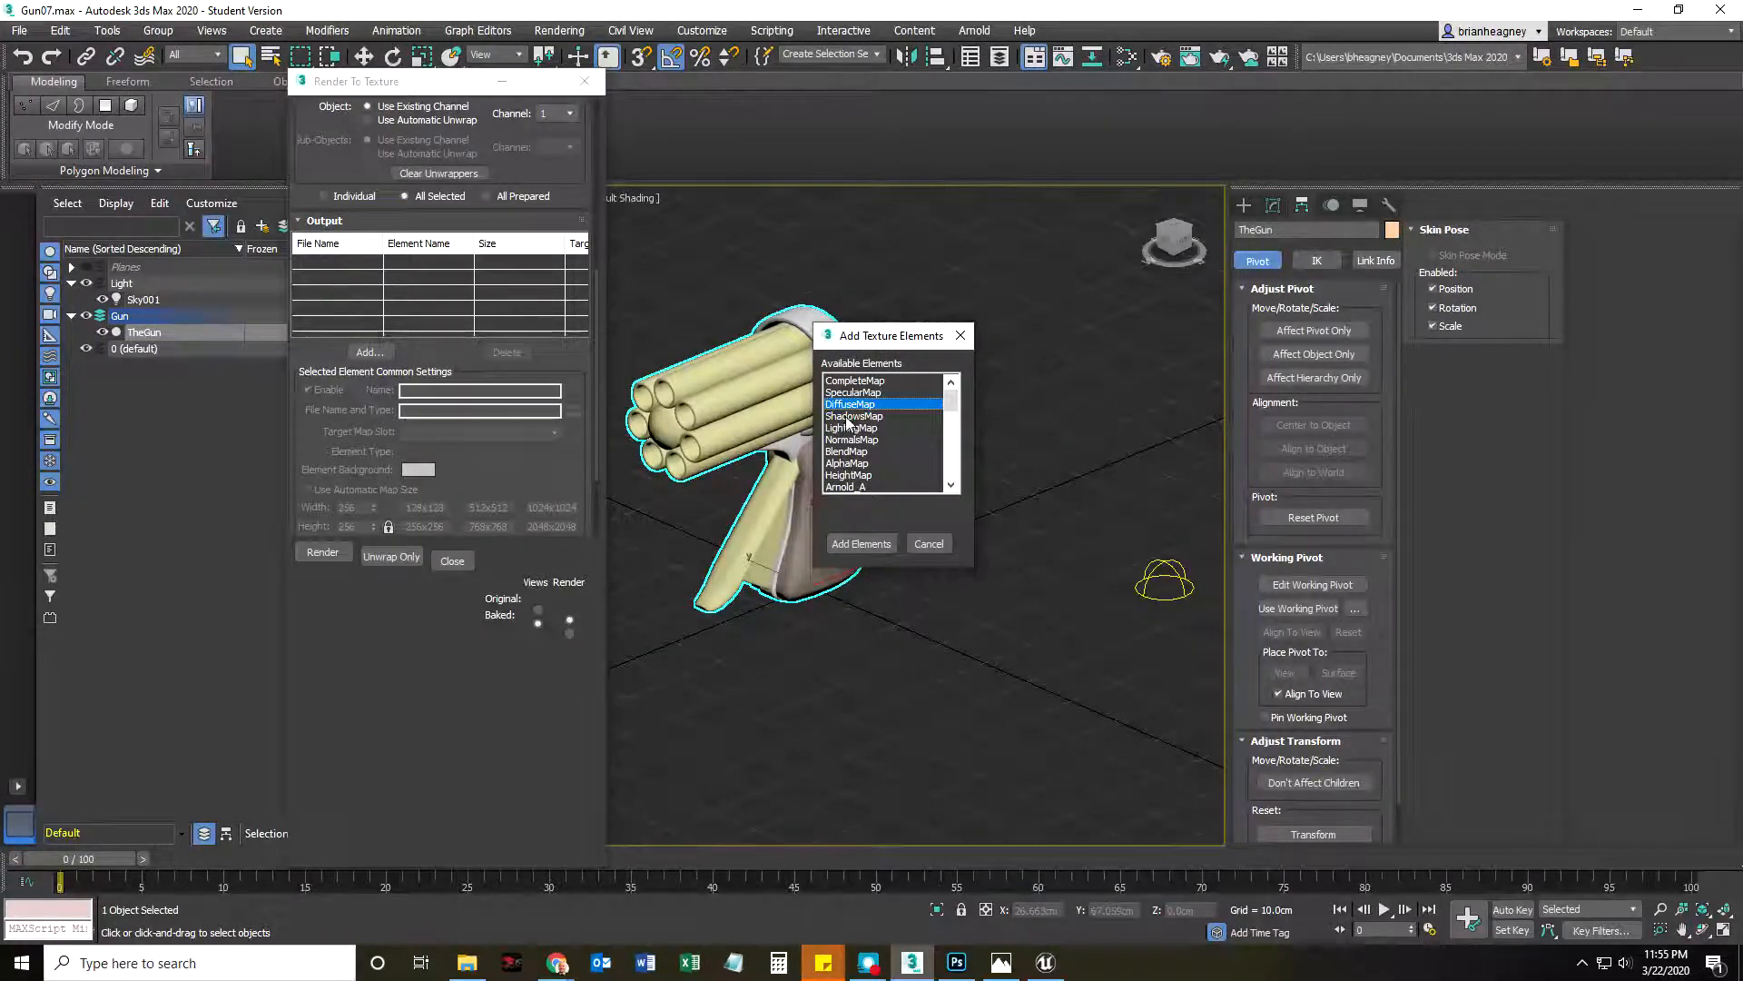
ctrl+click(852, 416)
click(856, 543)
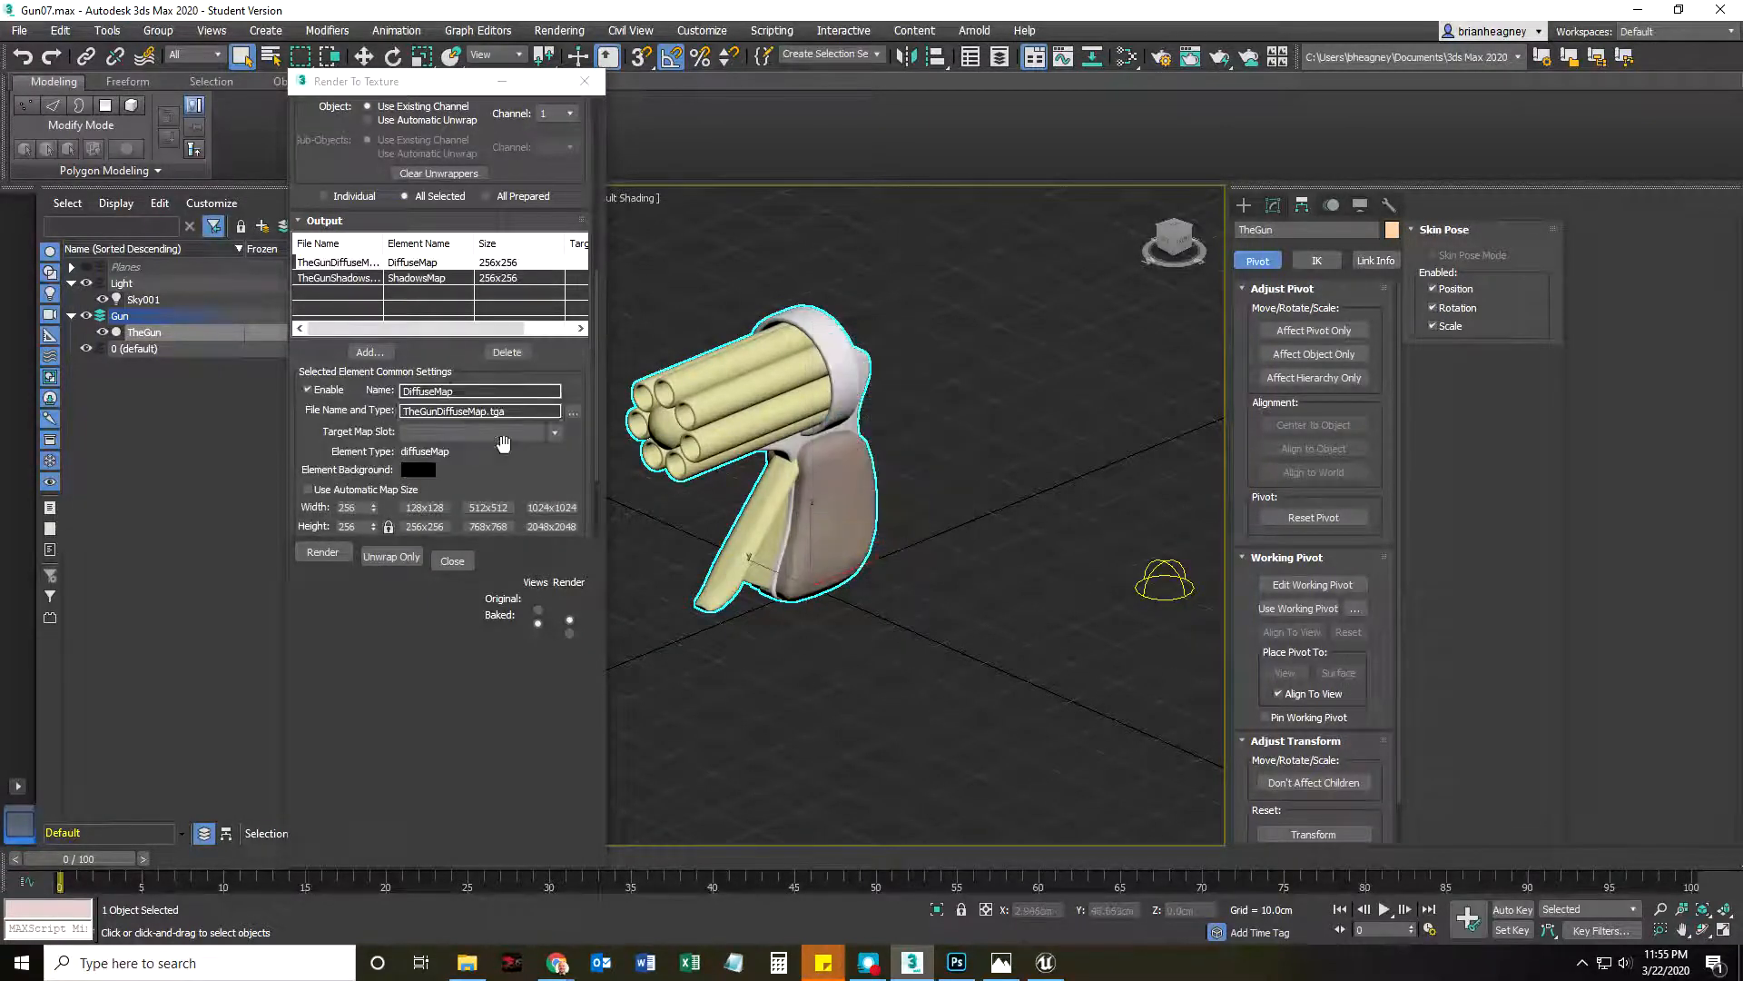
Start choosing the DiffuseMap output file and browse on the D: drive to the Gun folder inside 2020-SP\GAM4432
click(409, 262)
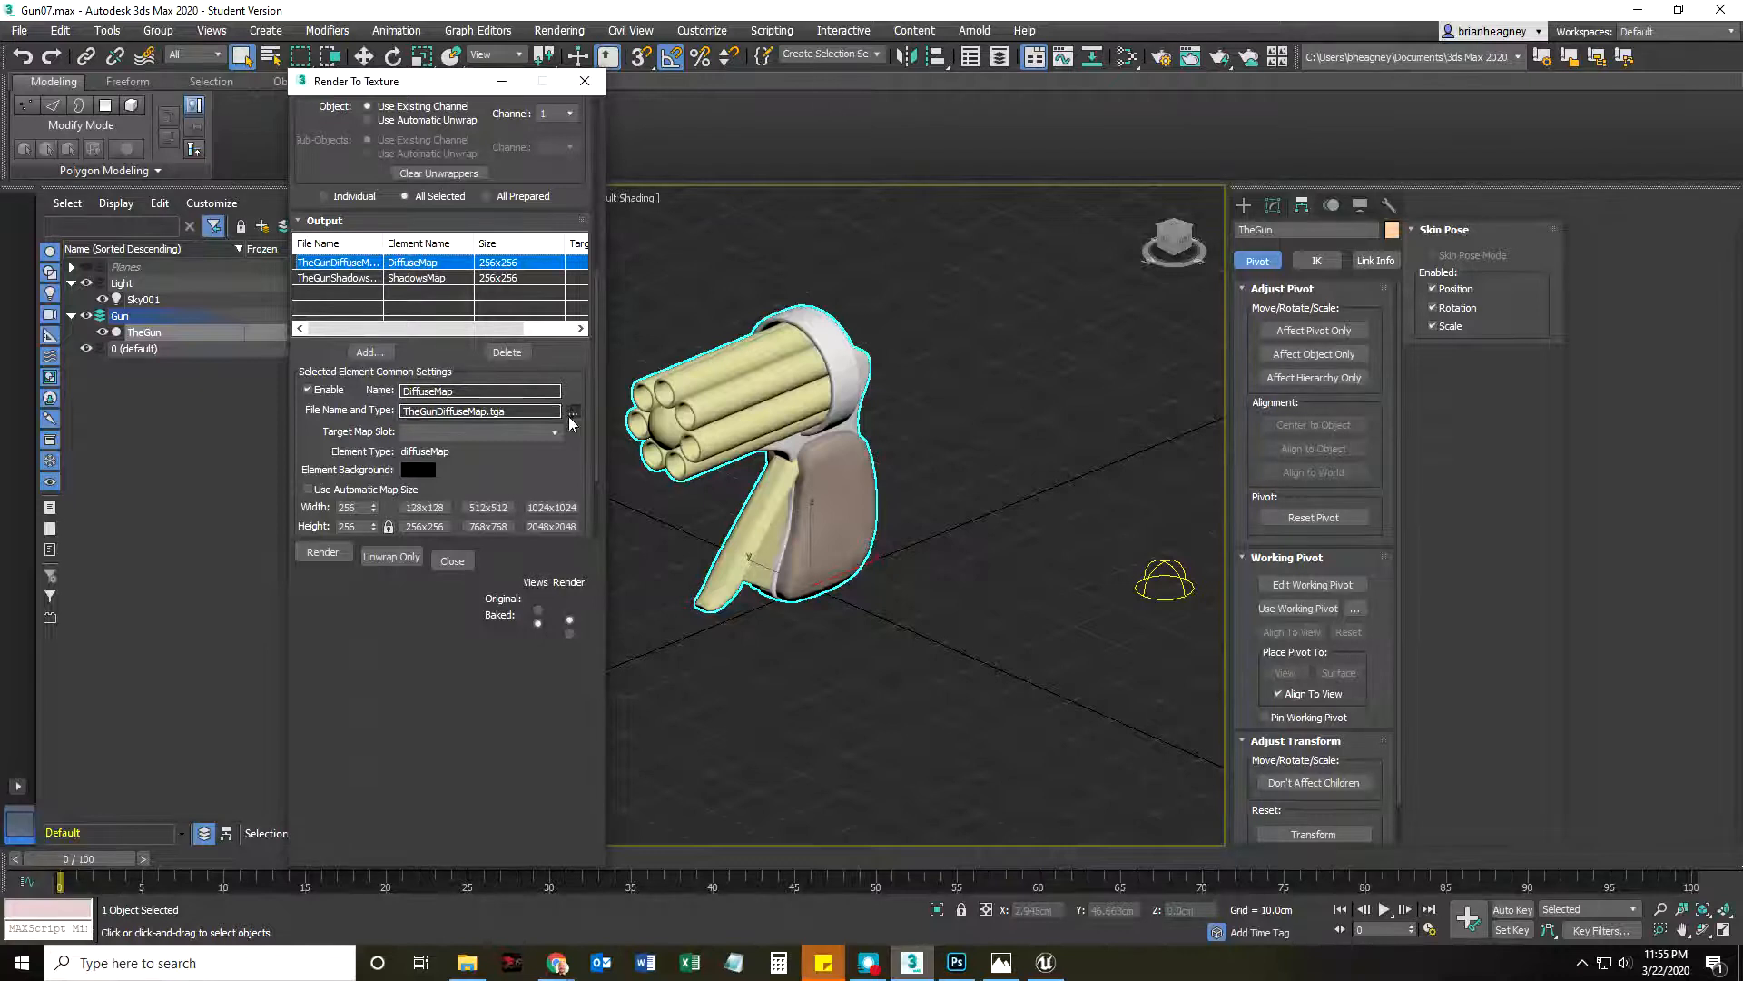
click(574, 415)
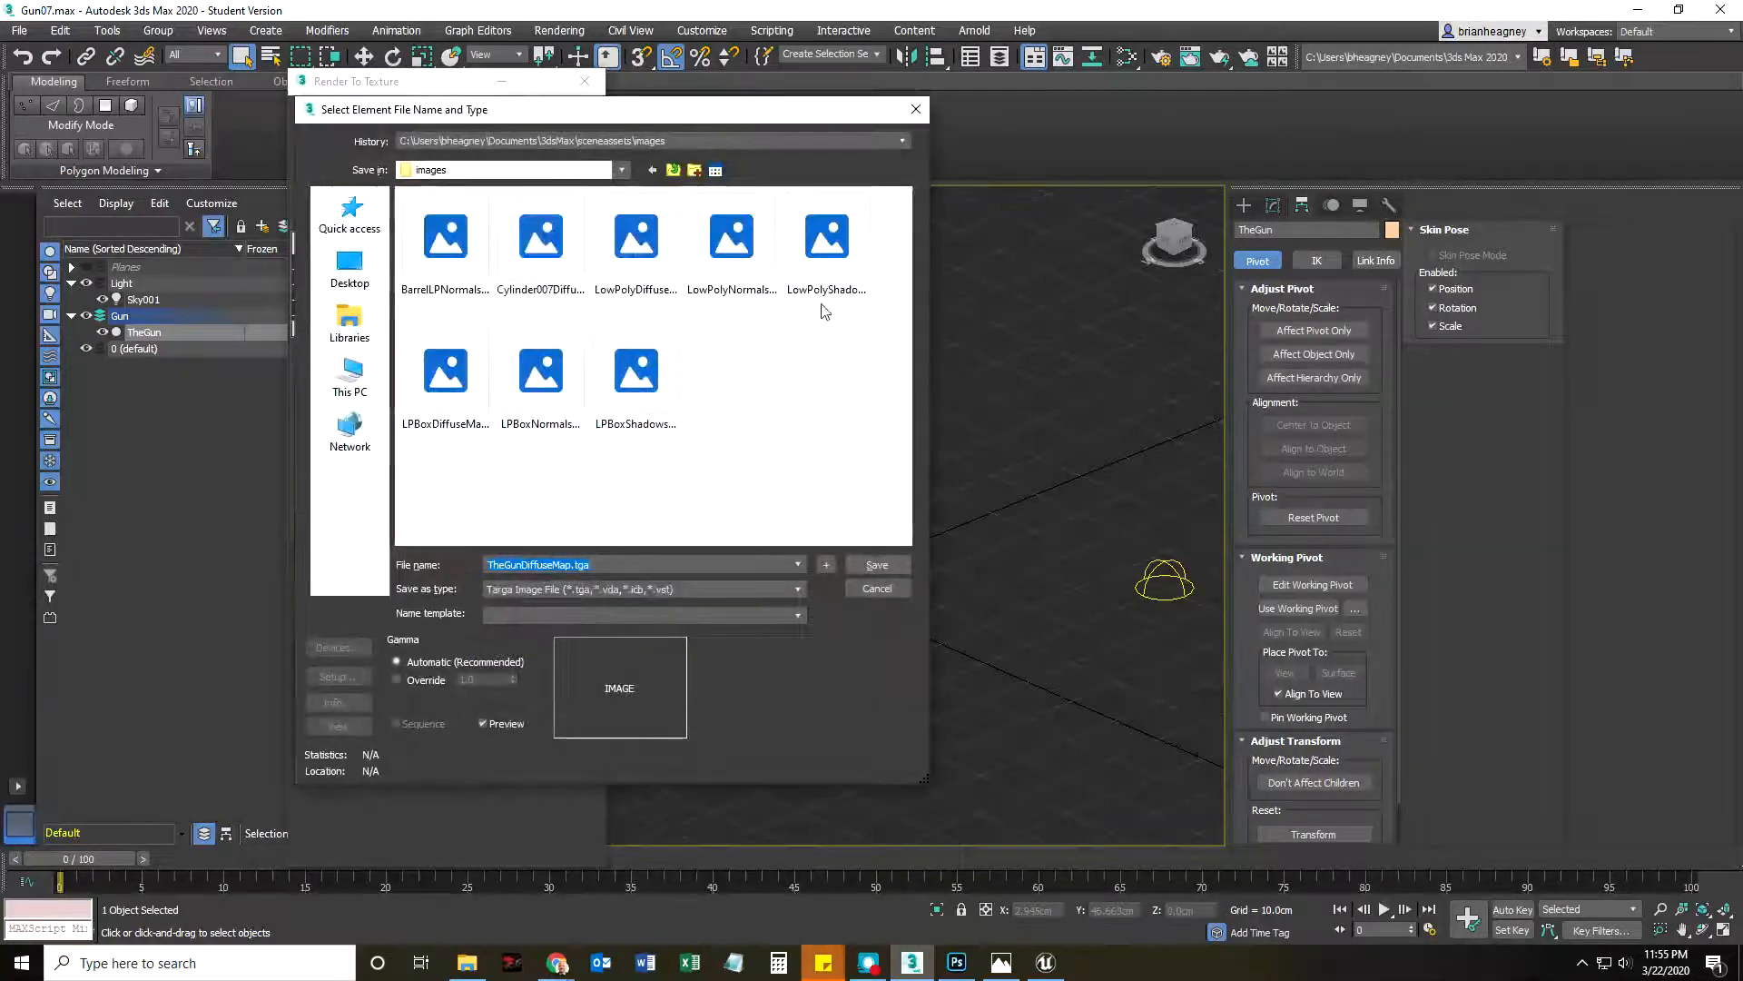
click(353, 380)
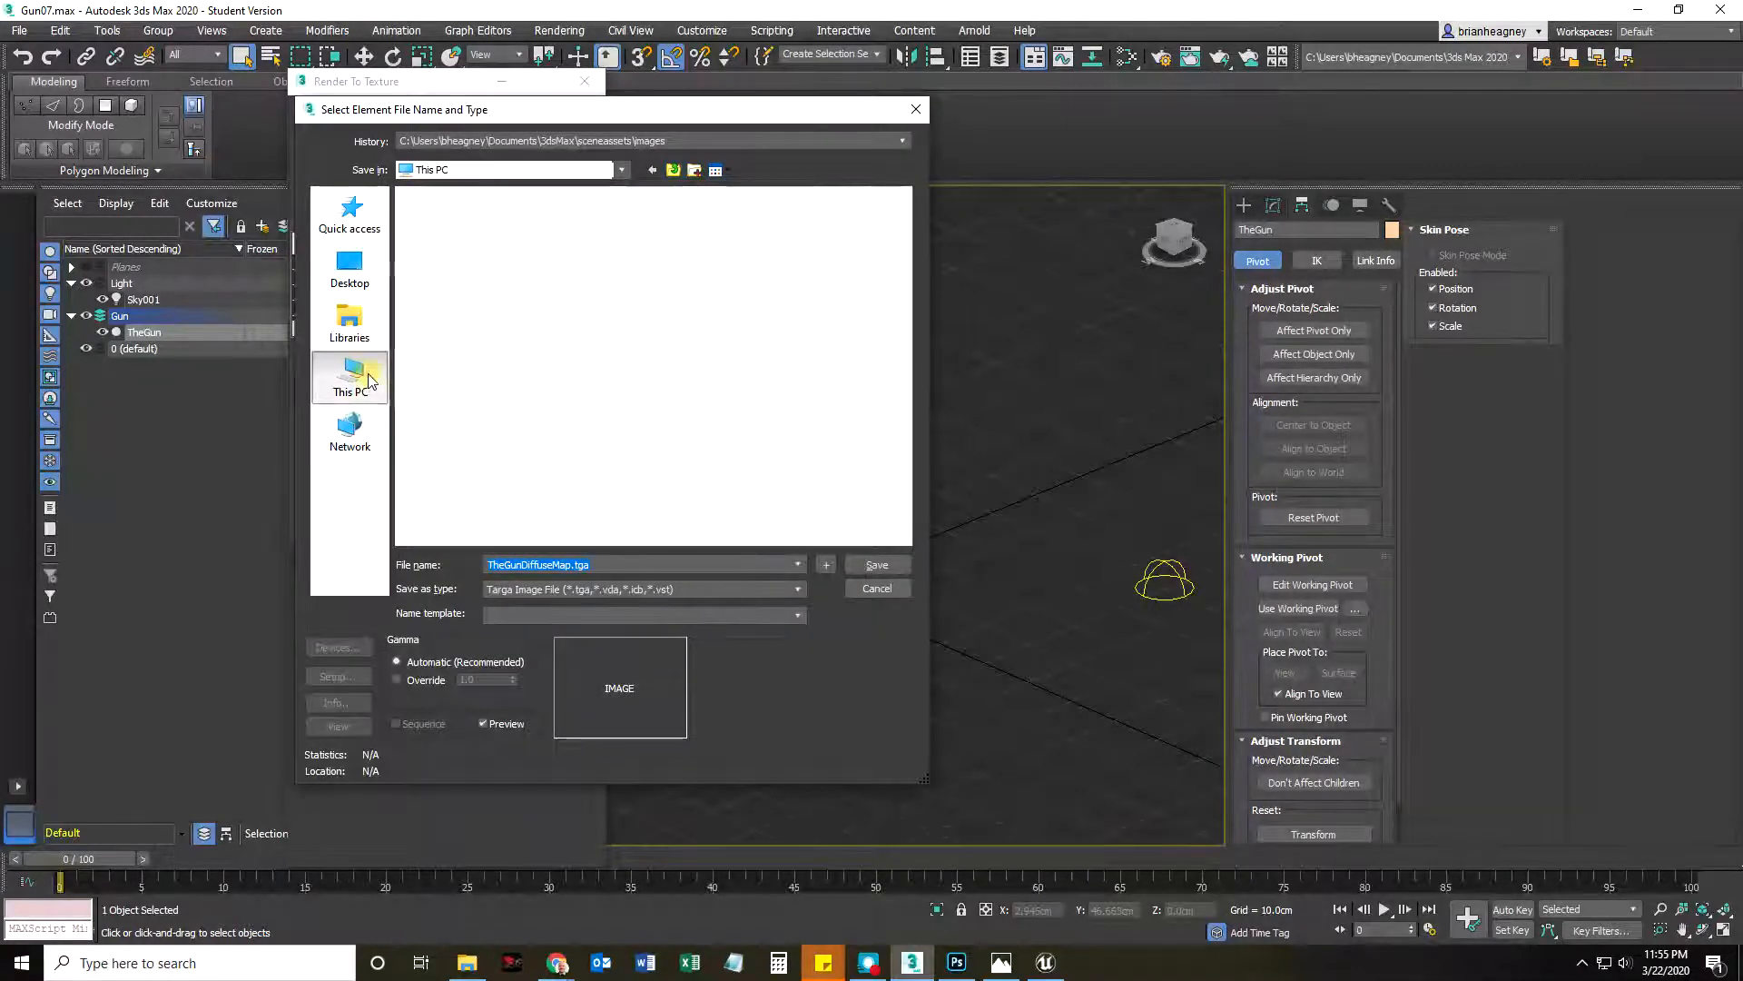
double_click(653, 442)
scroll(463, 423, down, 10)
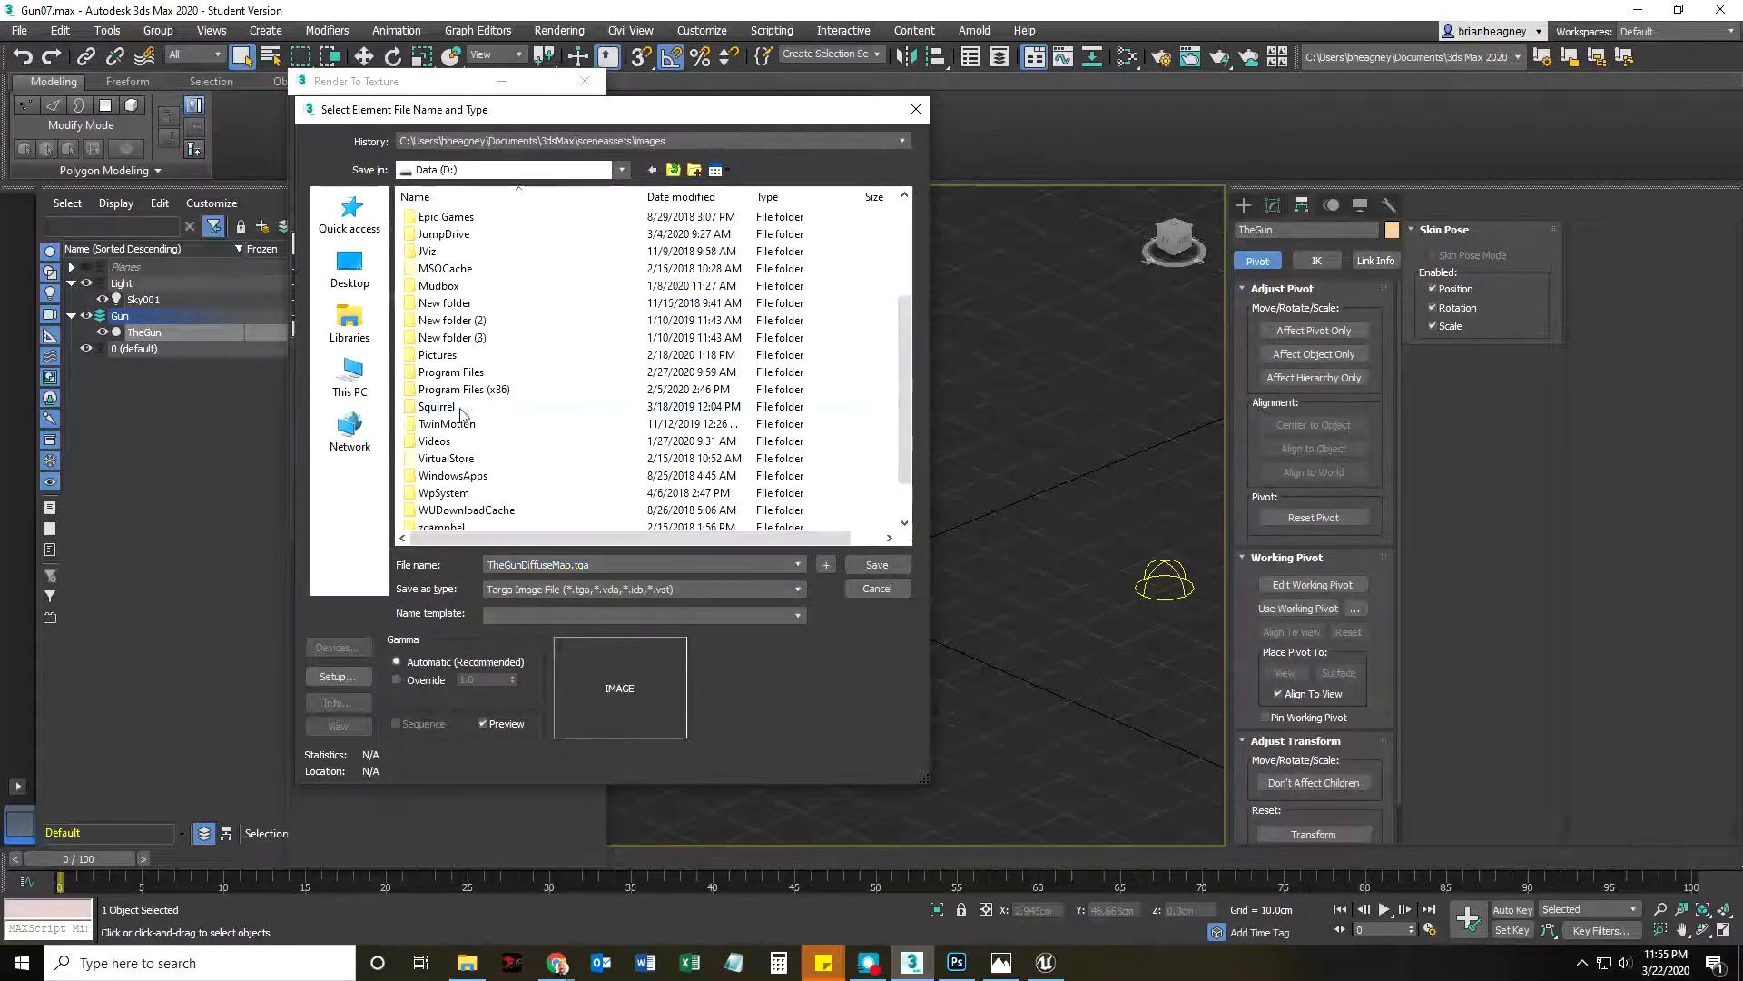
scroll(463, 422, up, 10)
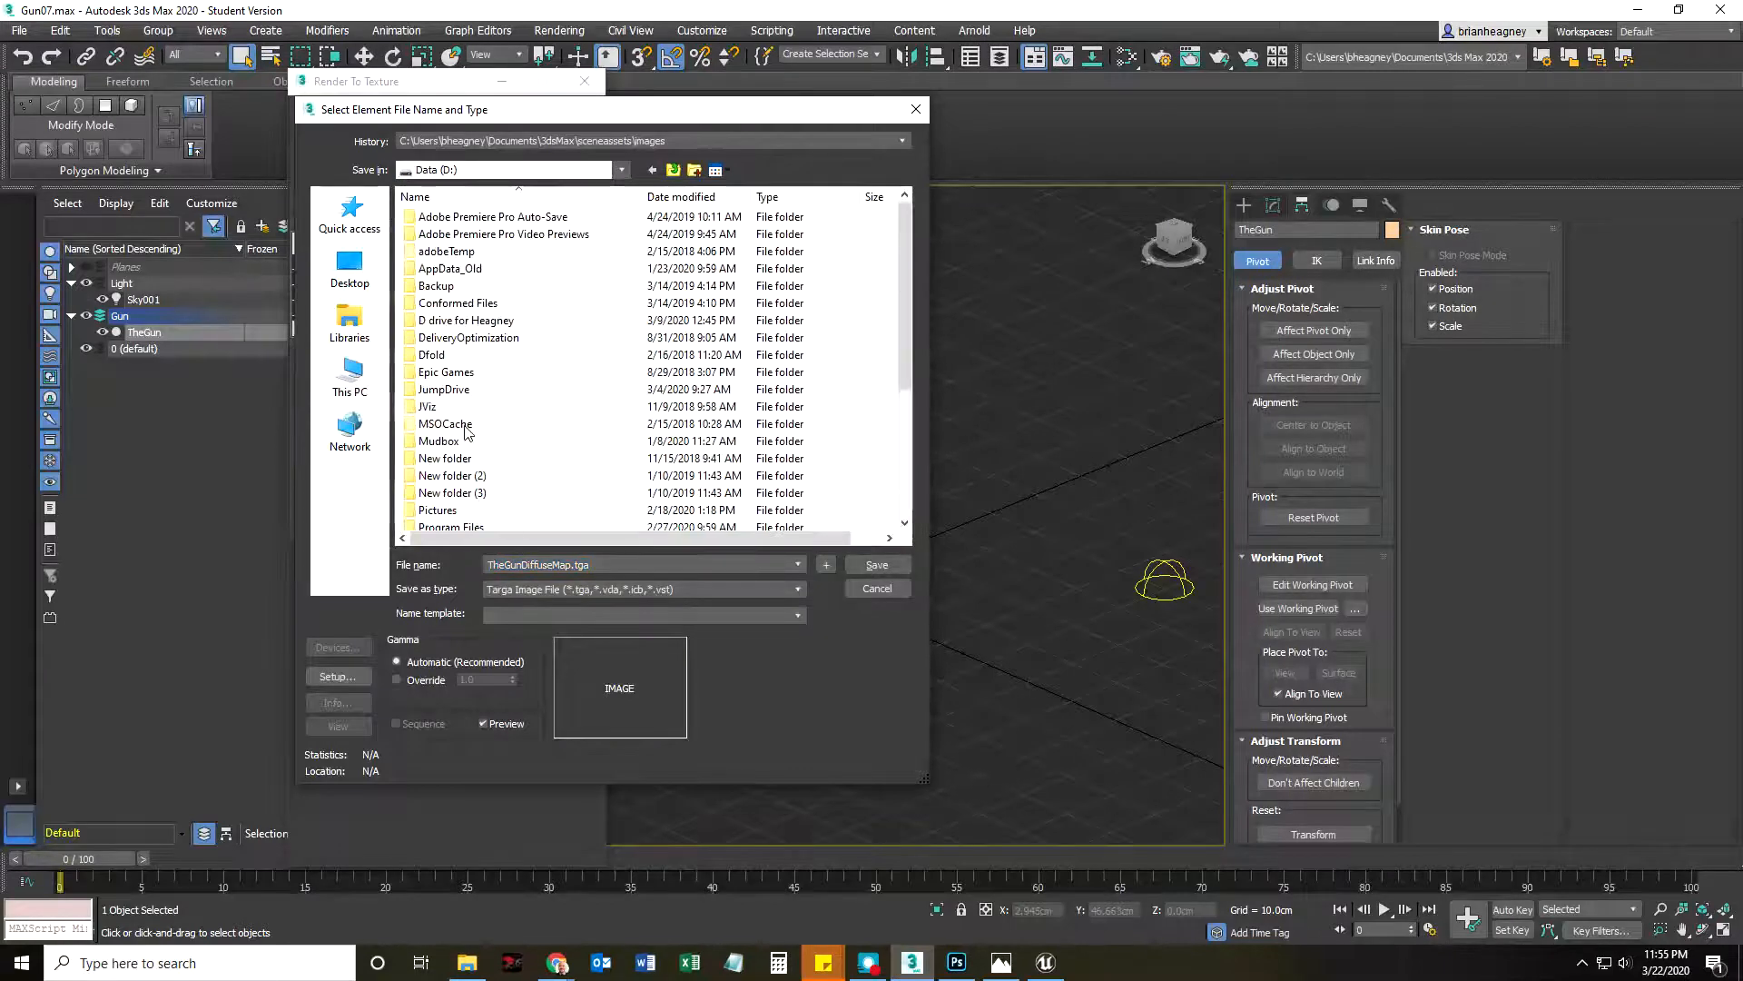
double_click(467, 320)
double_click(437, 268)
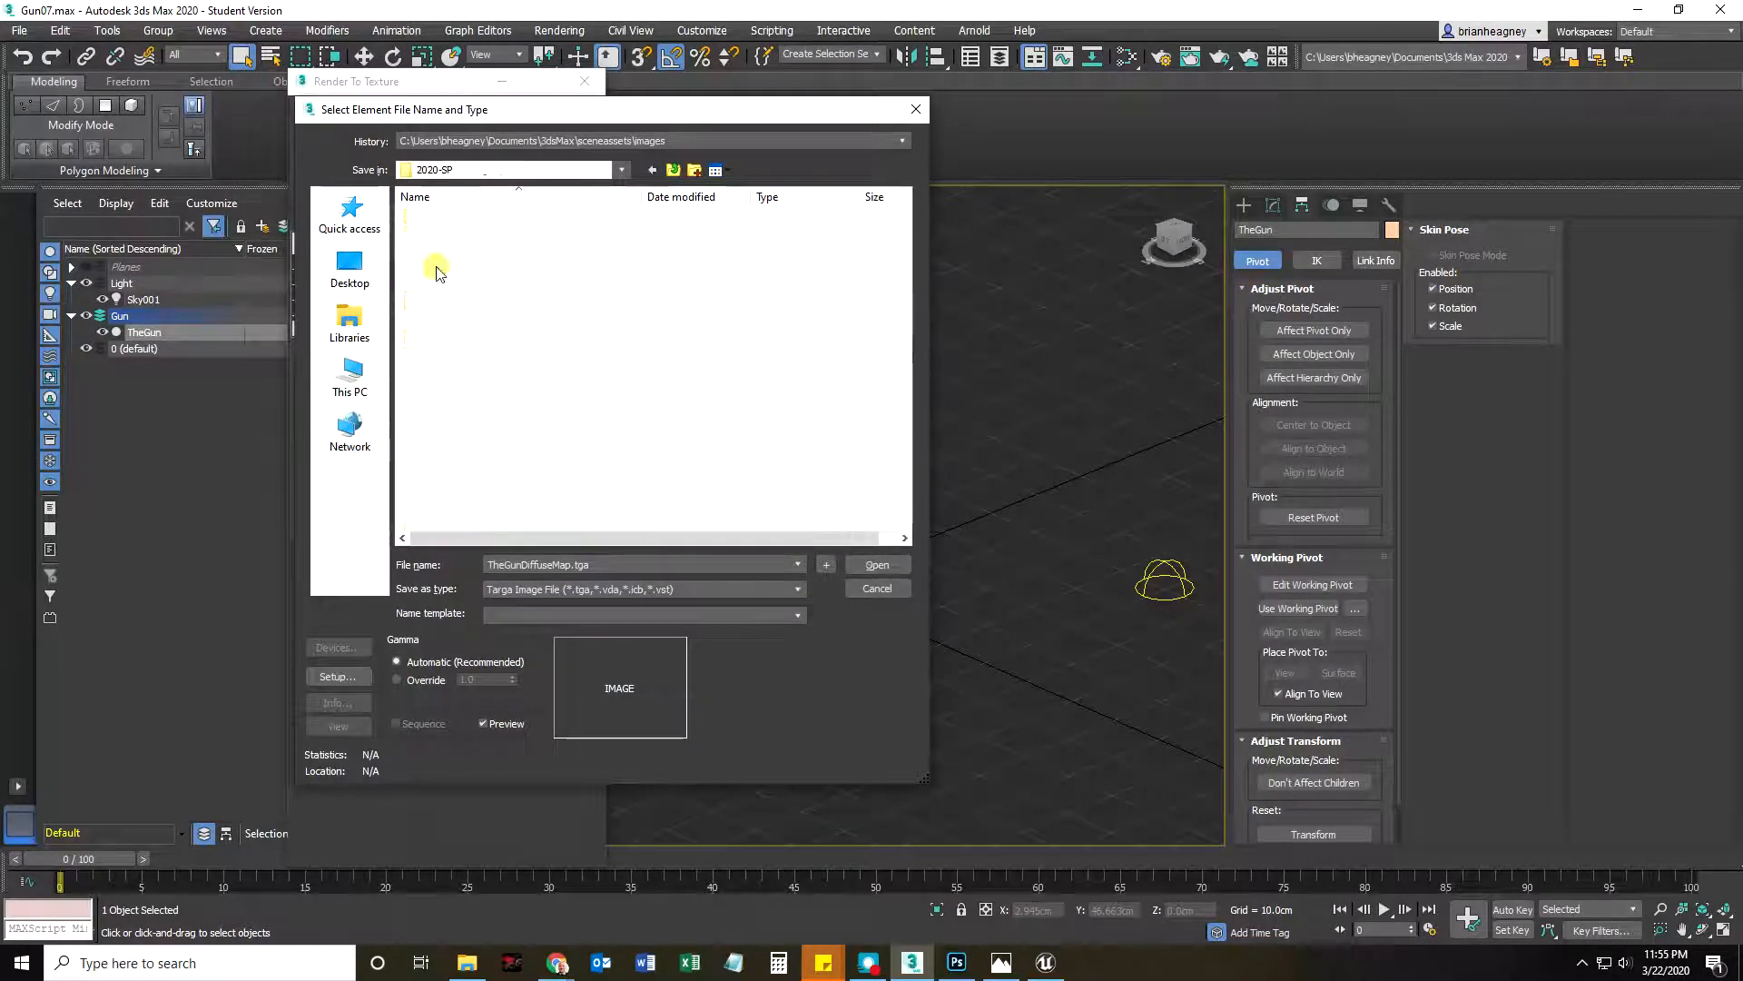
double_click(442, 268)
double_click(428, 285)
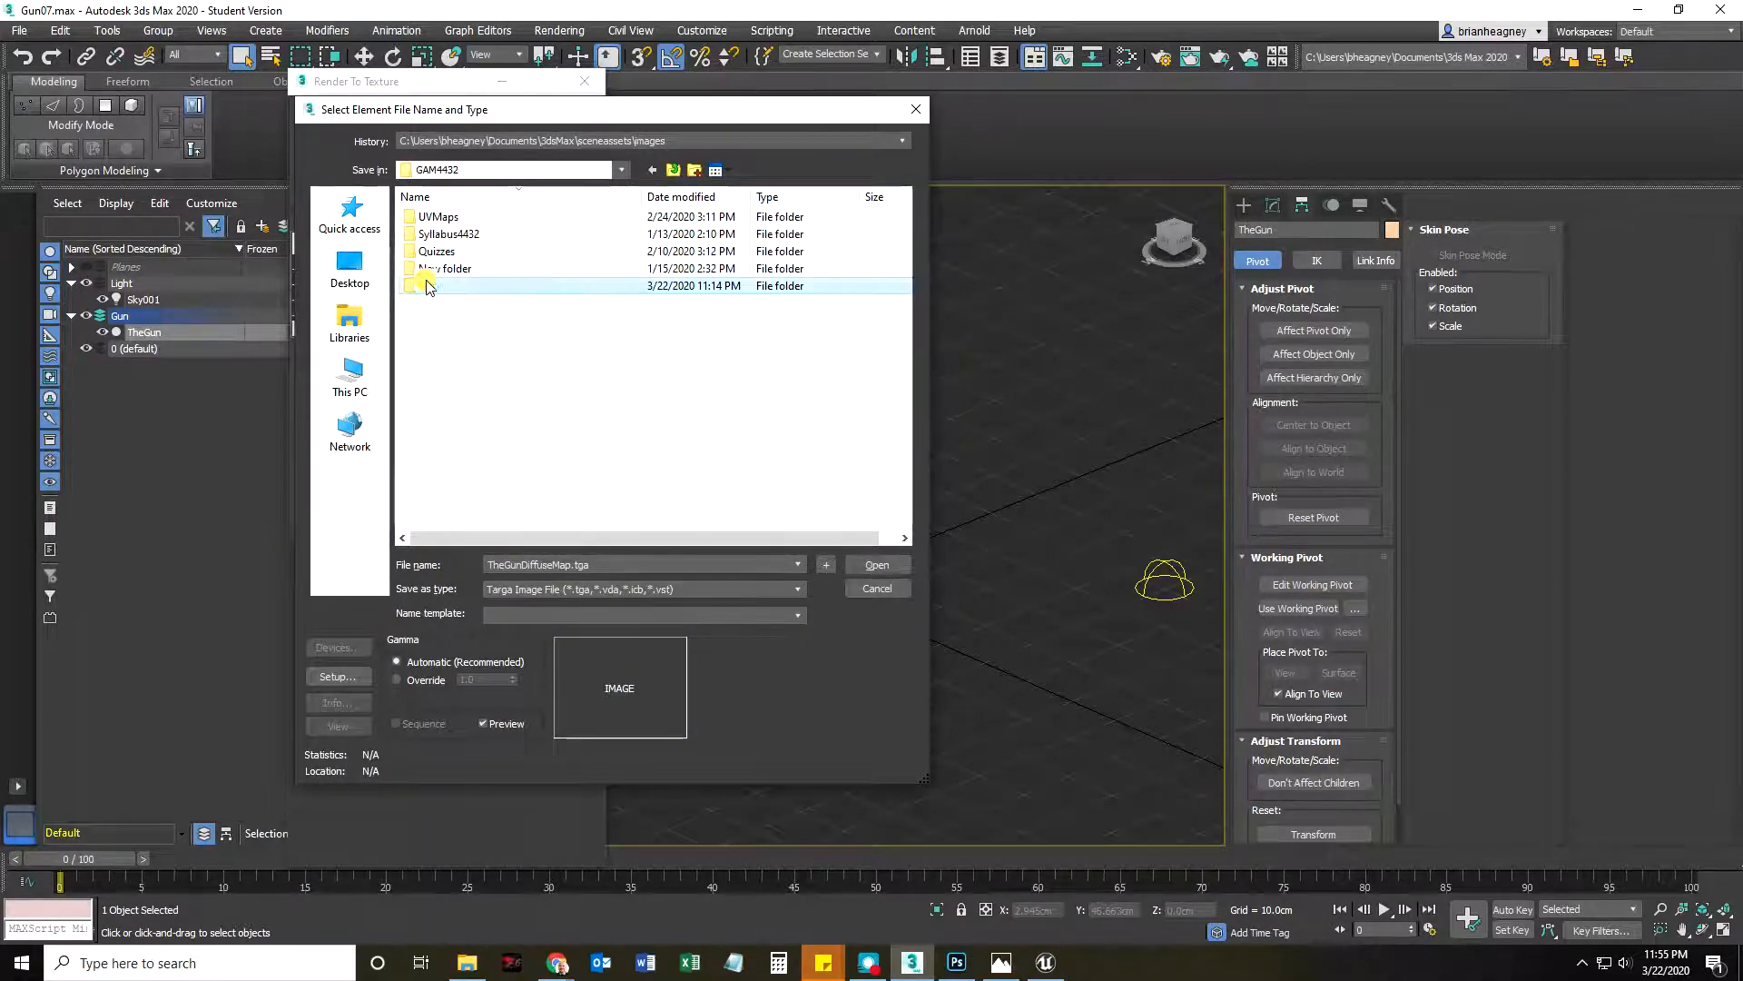
click(425, 217)
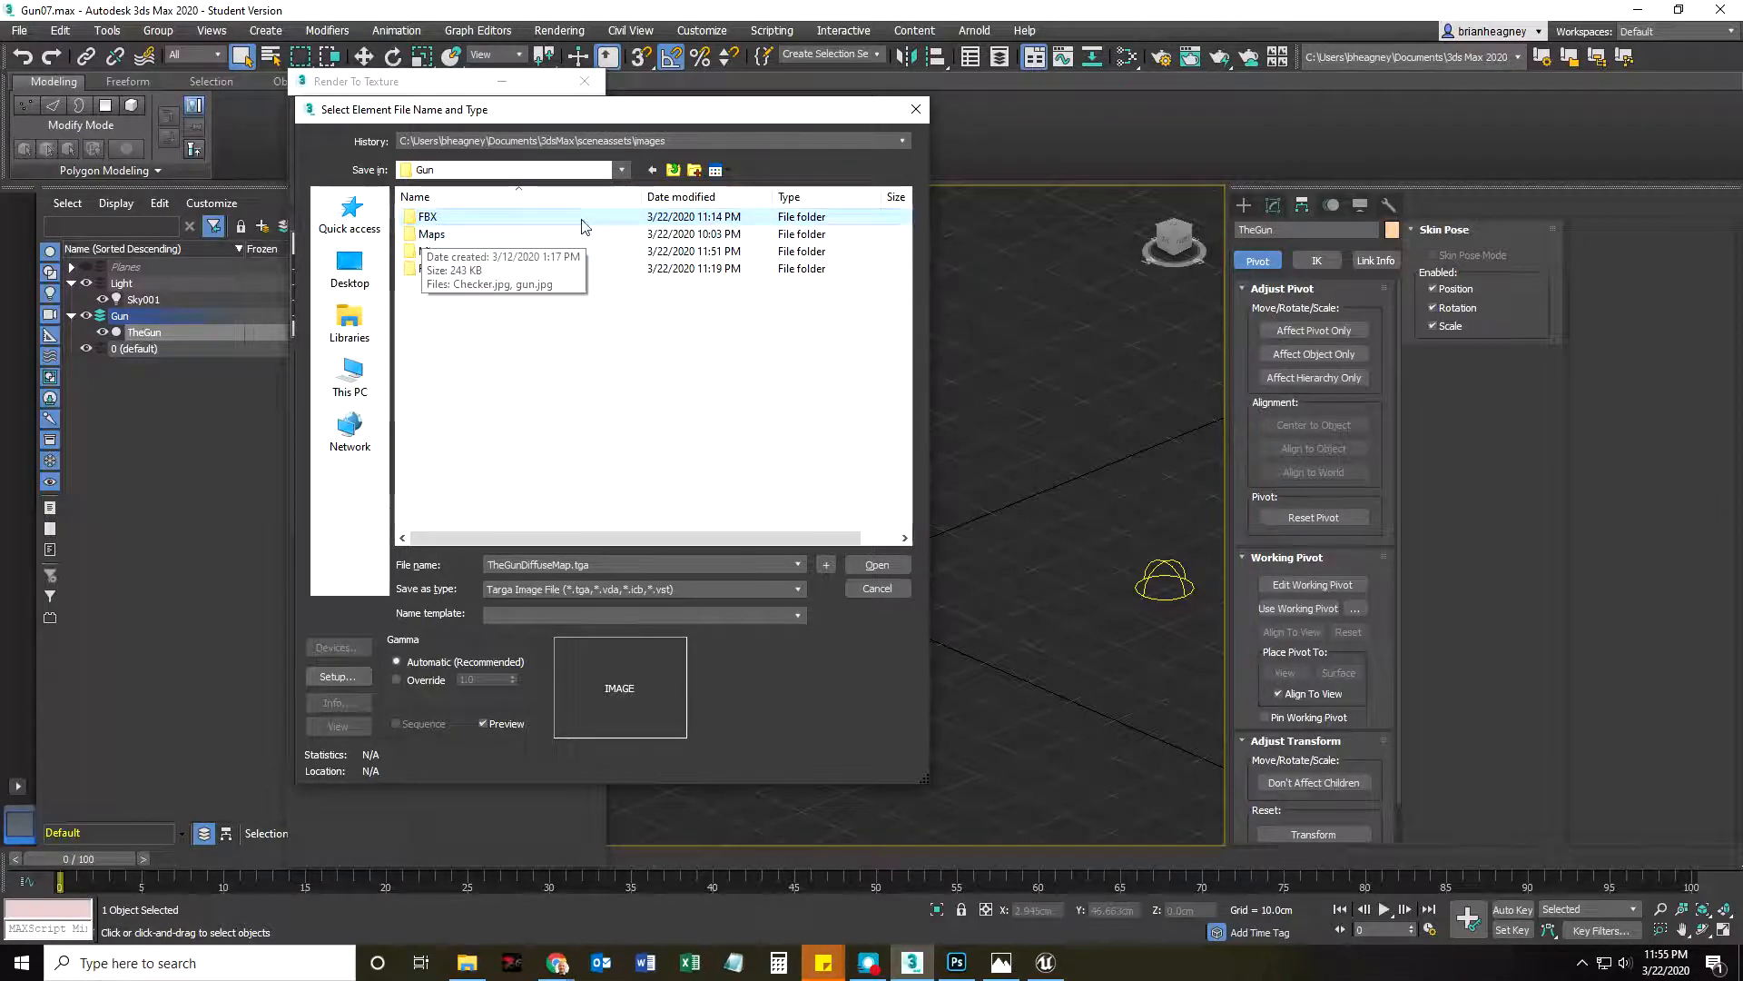
Create a Maps2 folder inside Gun and set TheGunDiffuseMap.tga to be saved there with the default Targa settings
click(694, 170)
text(Maps2)
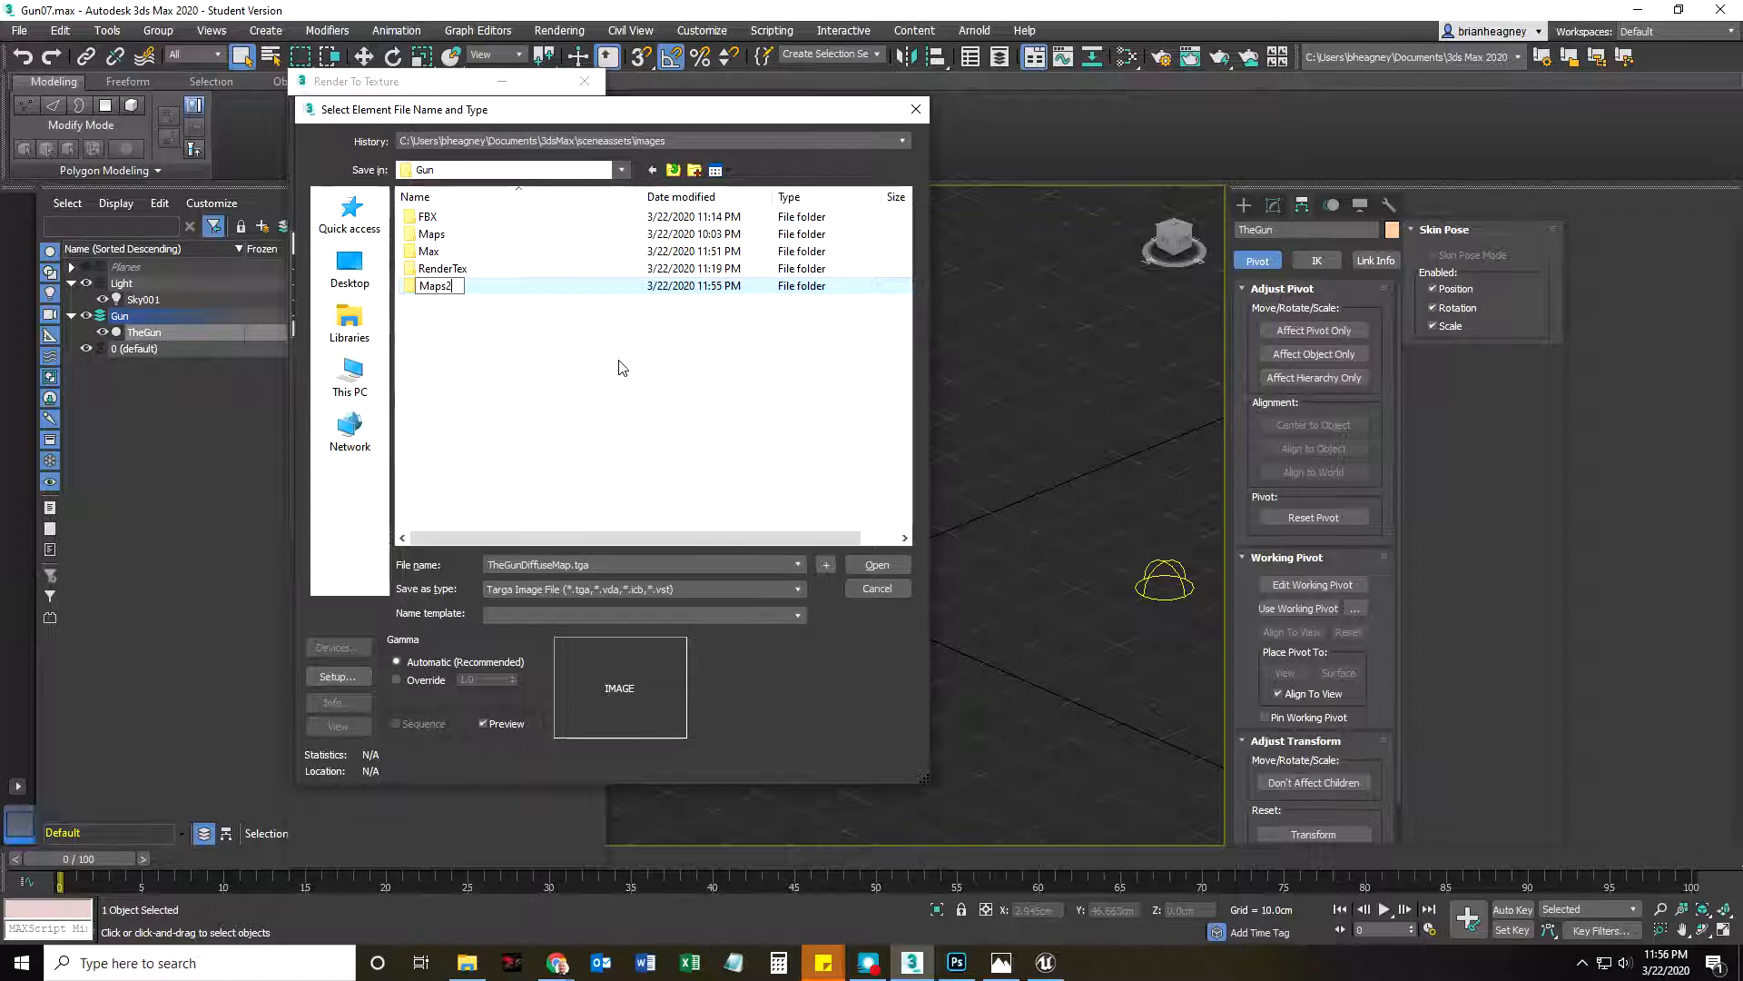
key(Return)
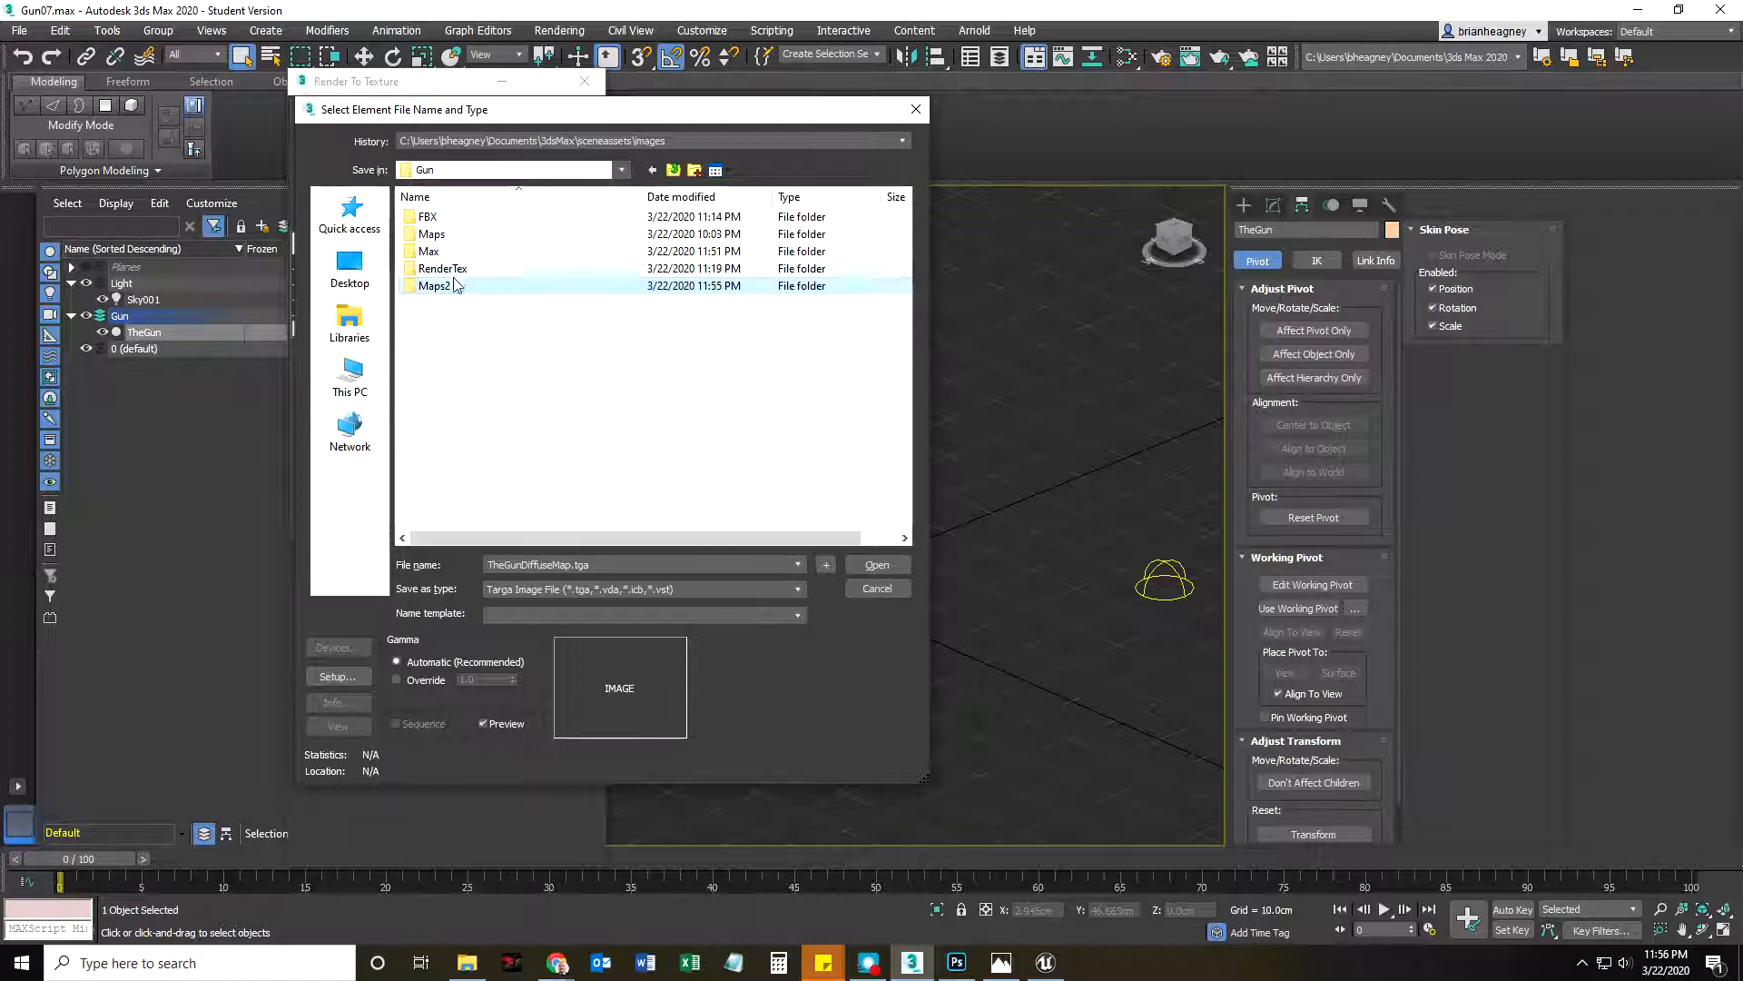
double_click(448, 287)
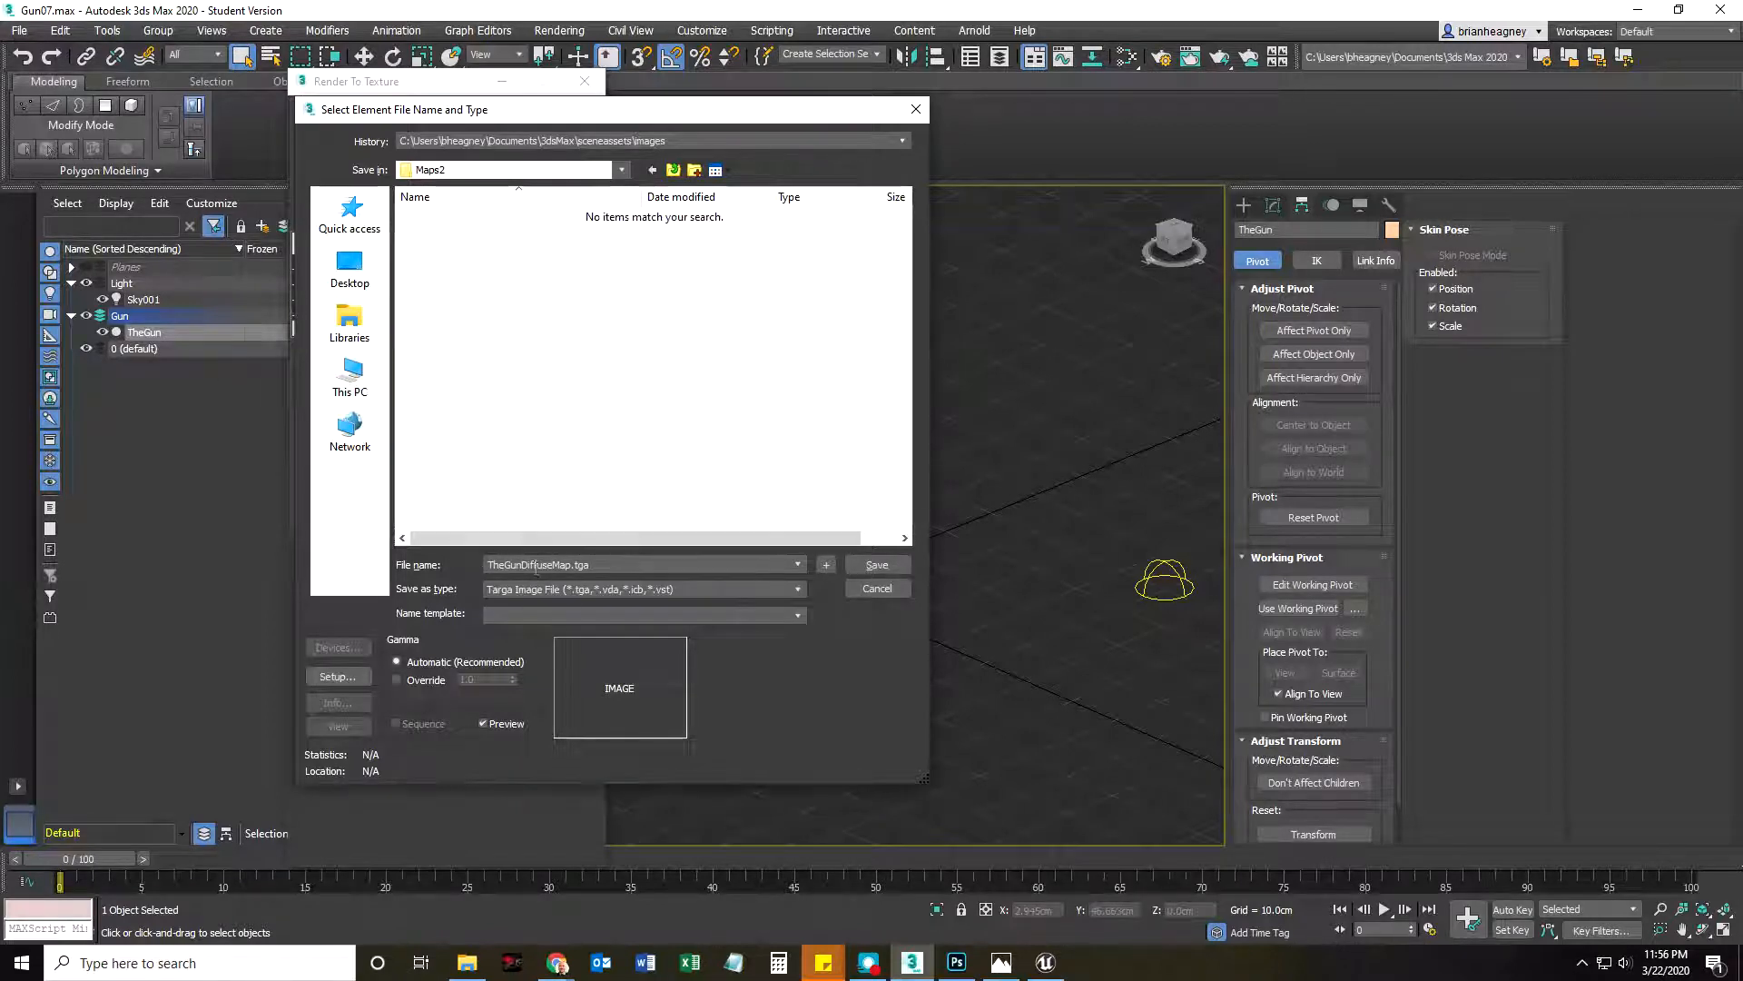
click(877, 565)
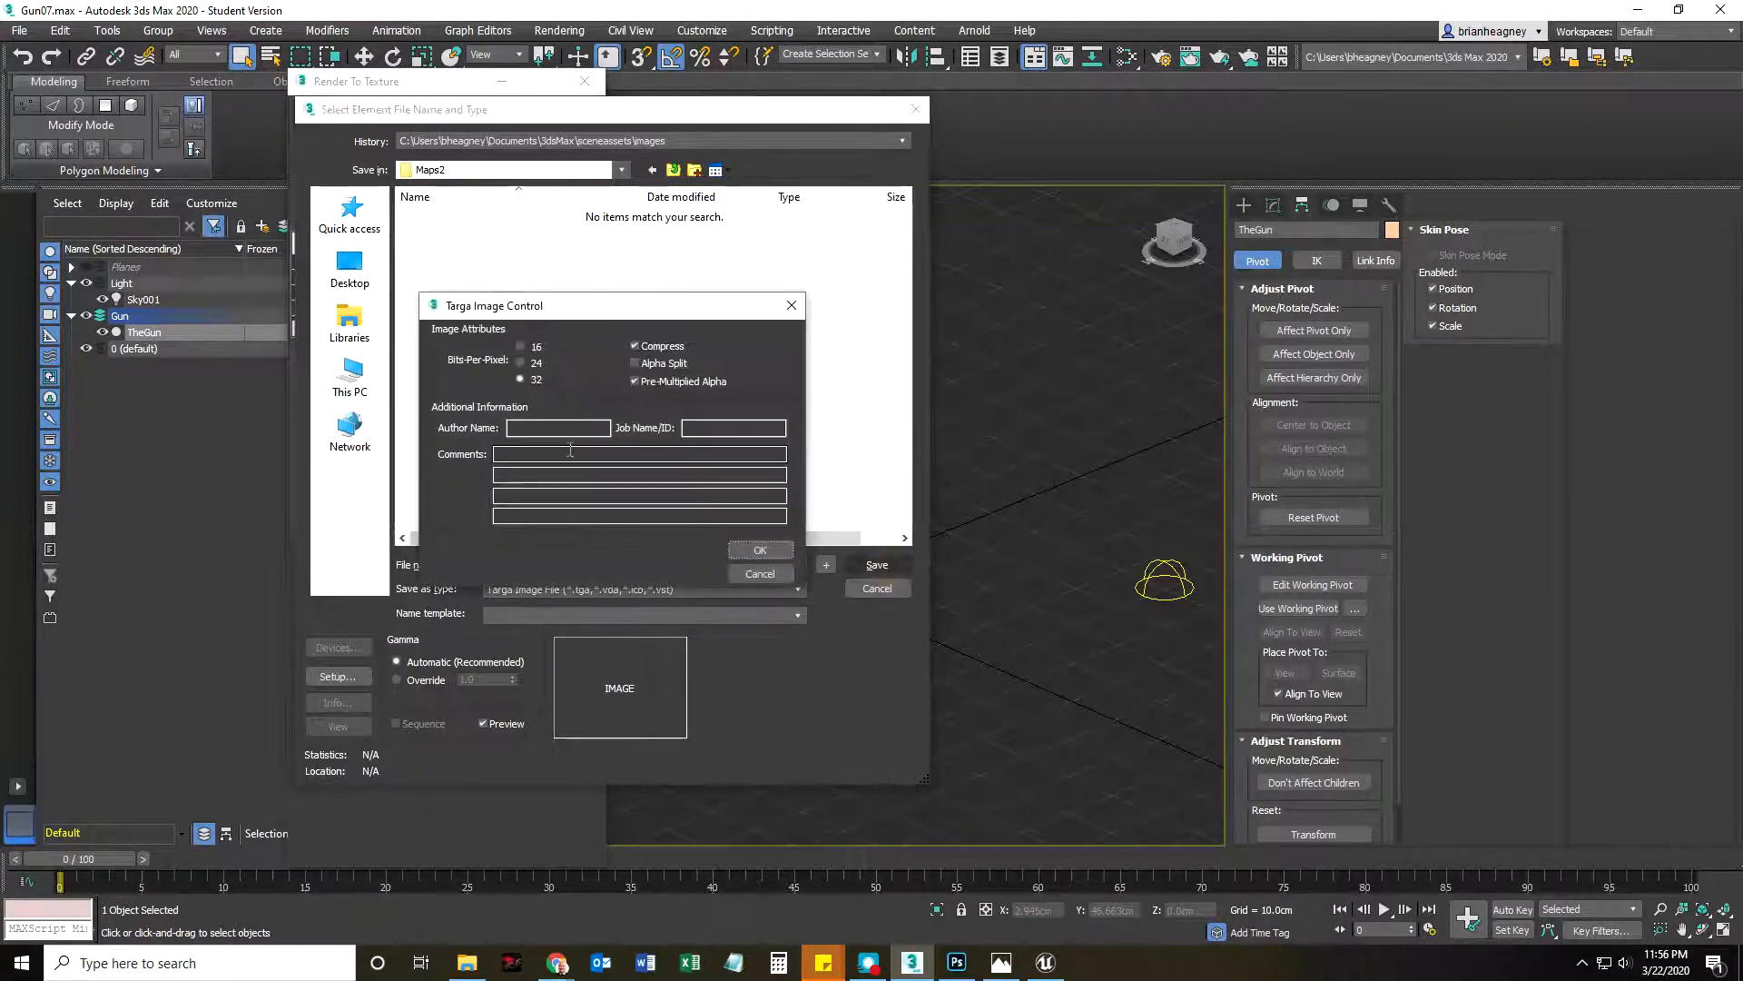
click(754, 545)
Start choosing the ShadowsMap output file and browse on the D: drive to the GAM4432 folder inside 2020-SP
click(381, 278)
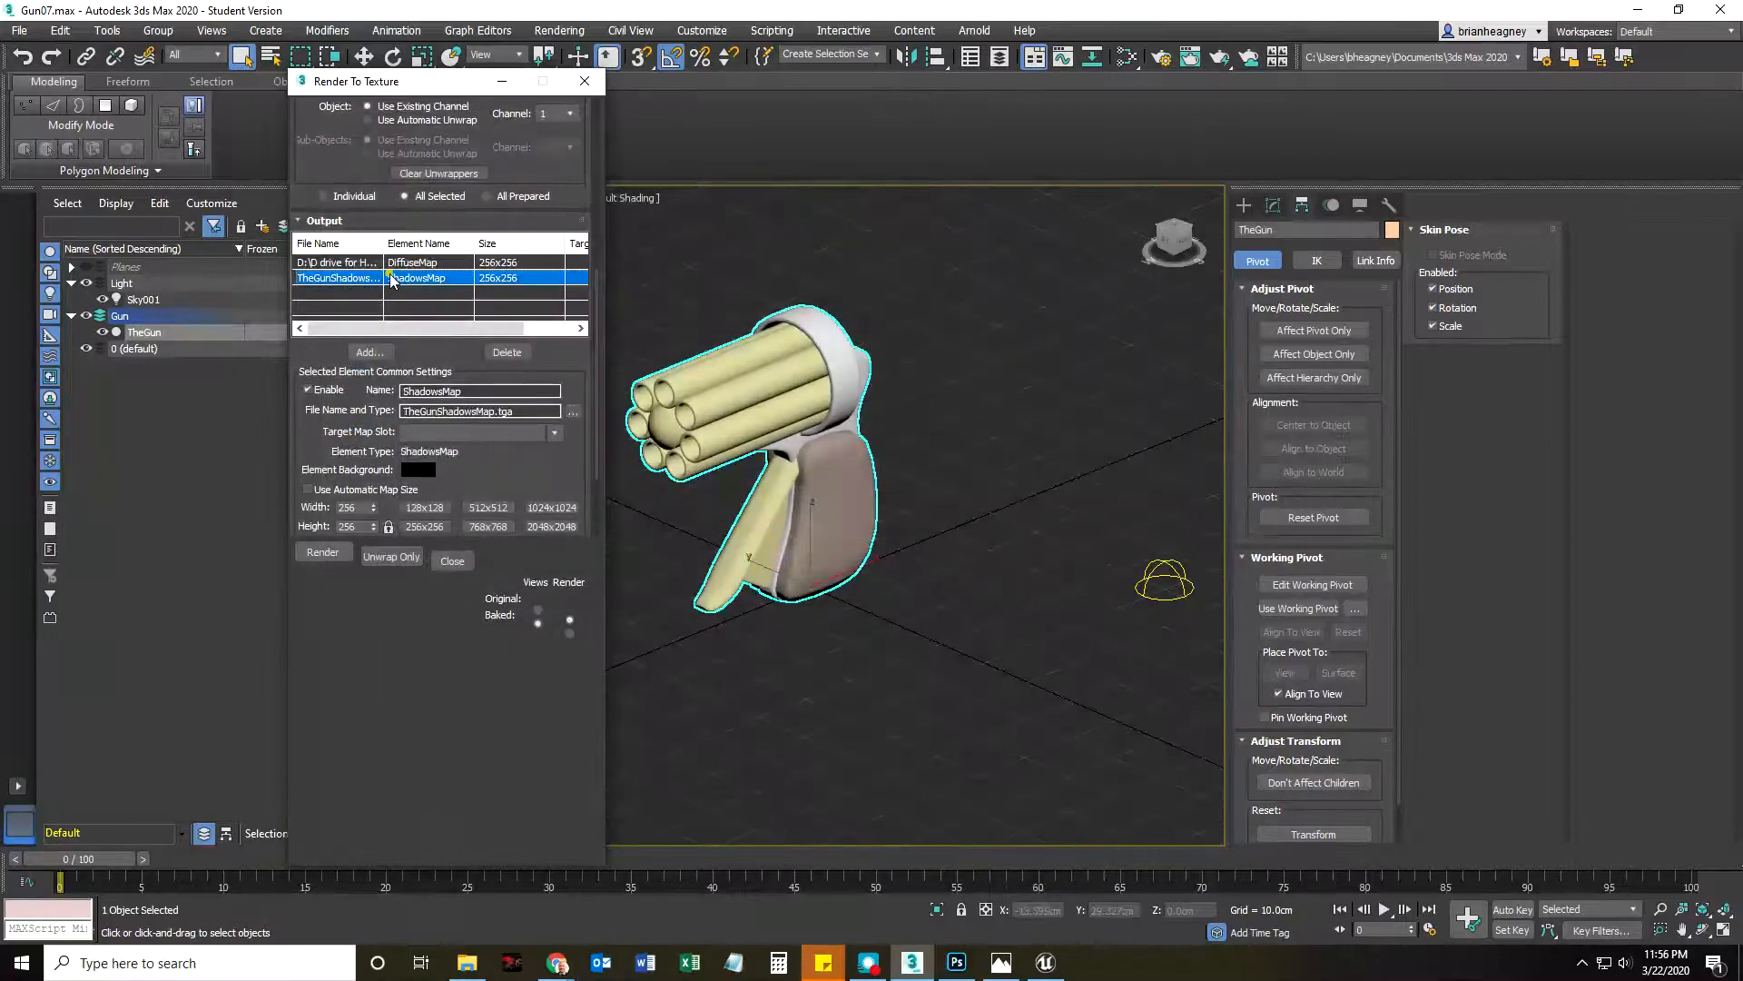
click(572, 414)
click(350, 377)
double_click(636, 445)
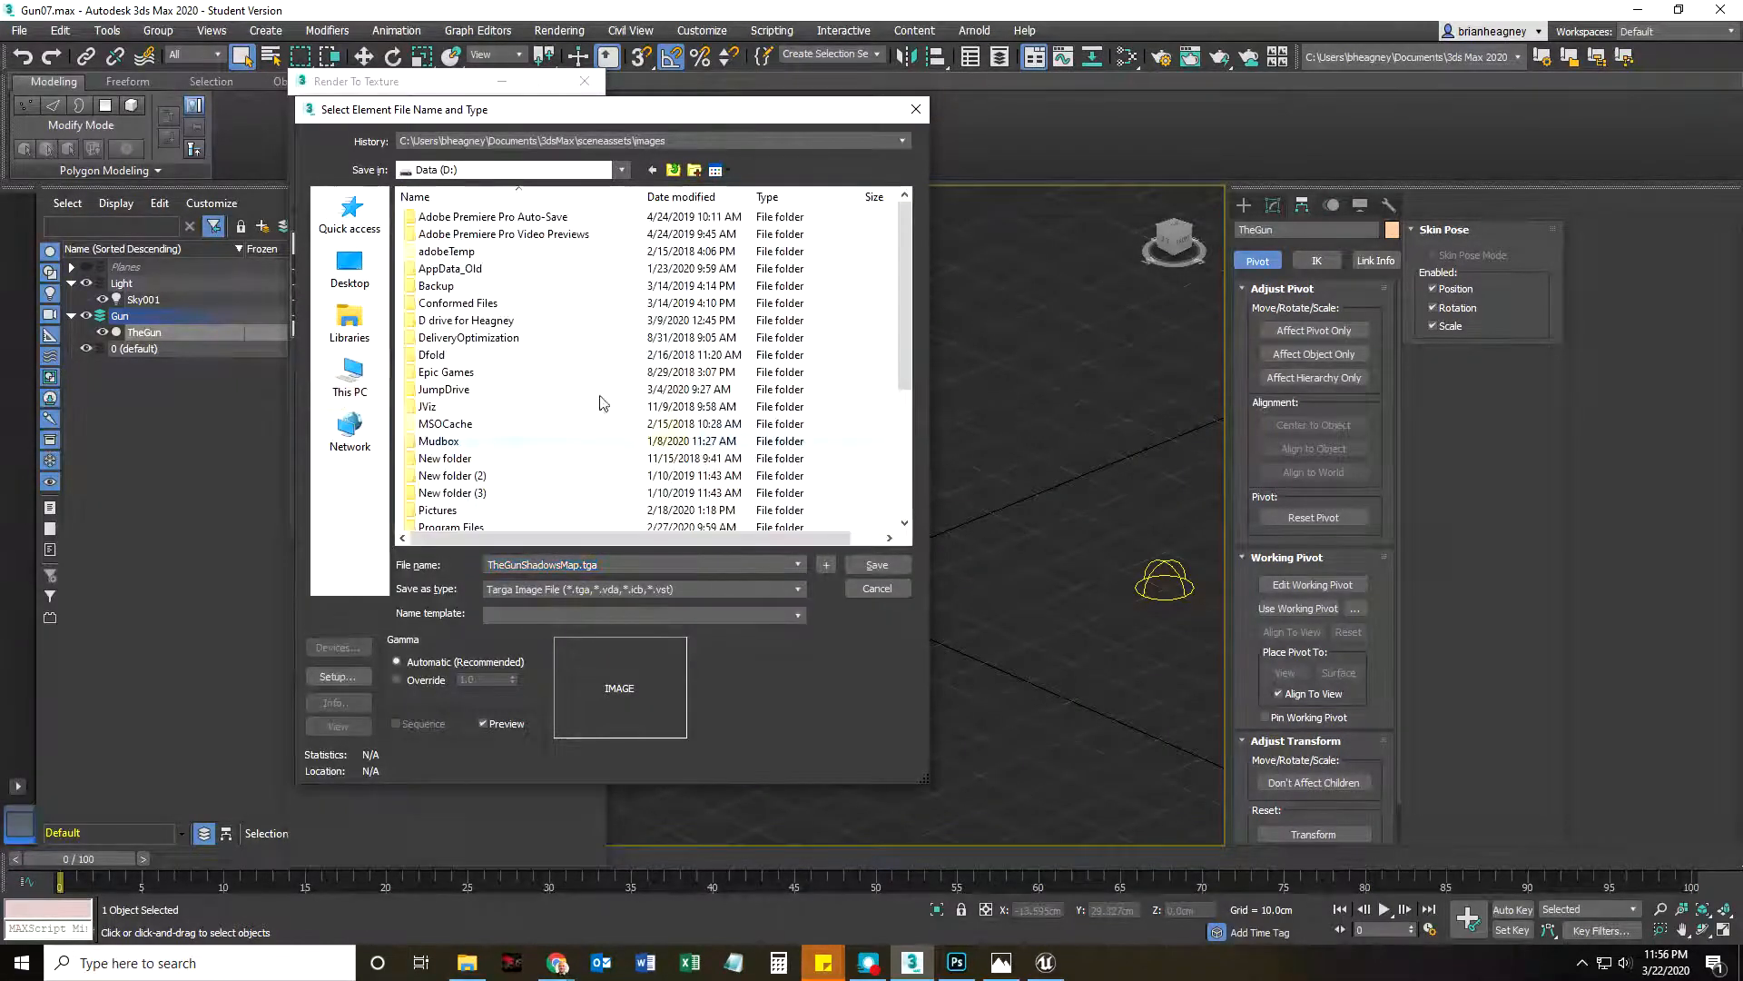
double_click(437, 303)
click(672, 170)
double_click(468, 319)
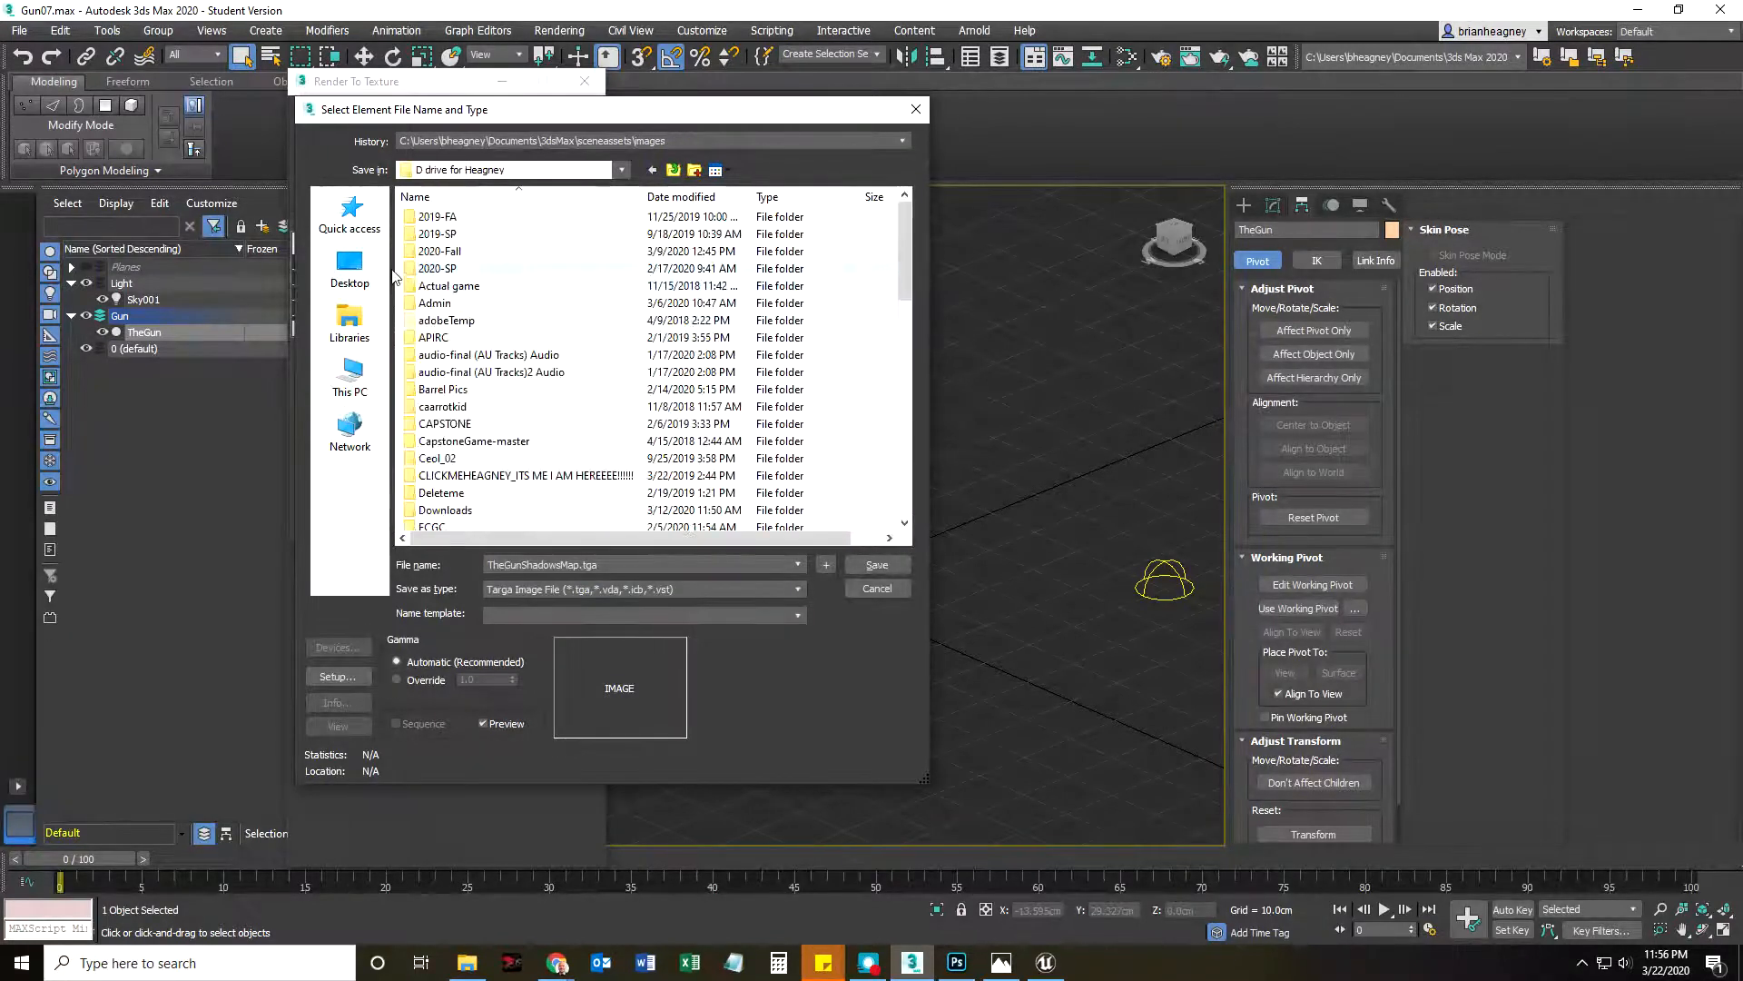
double_click(420, 269)
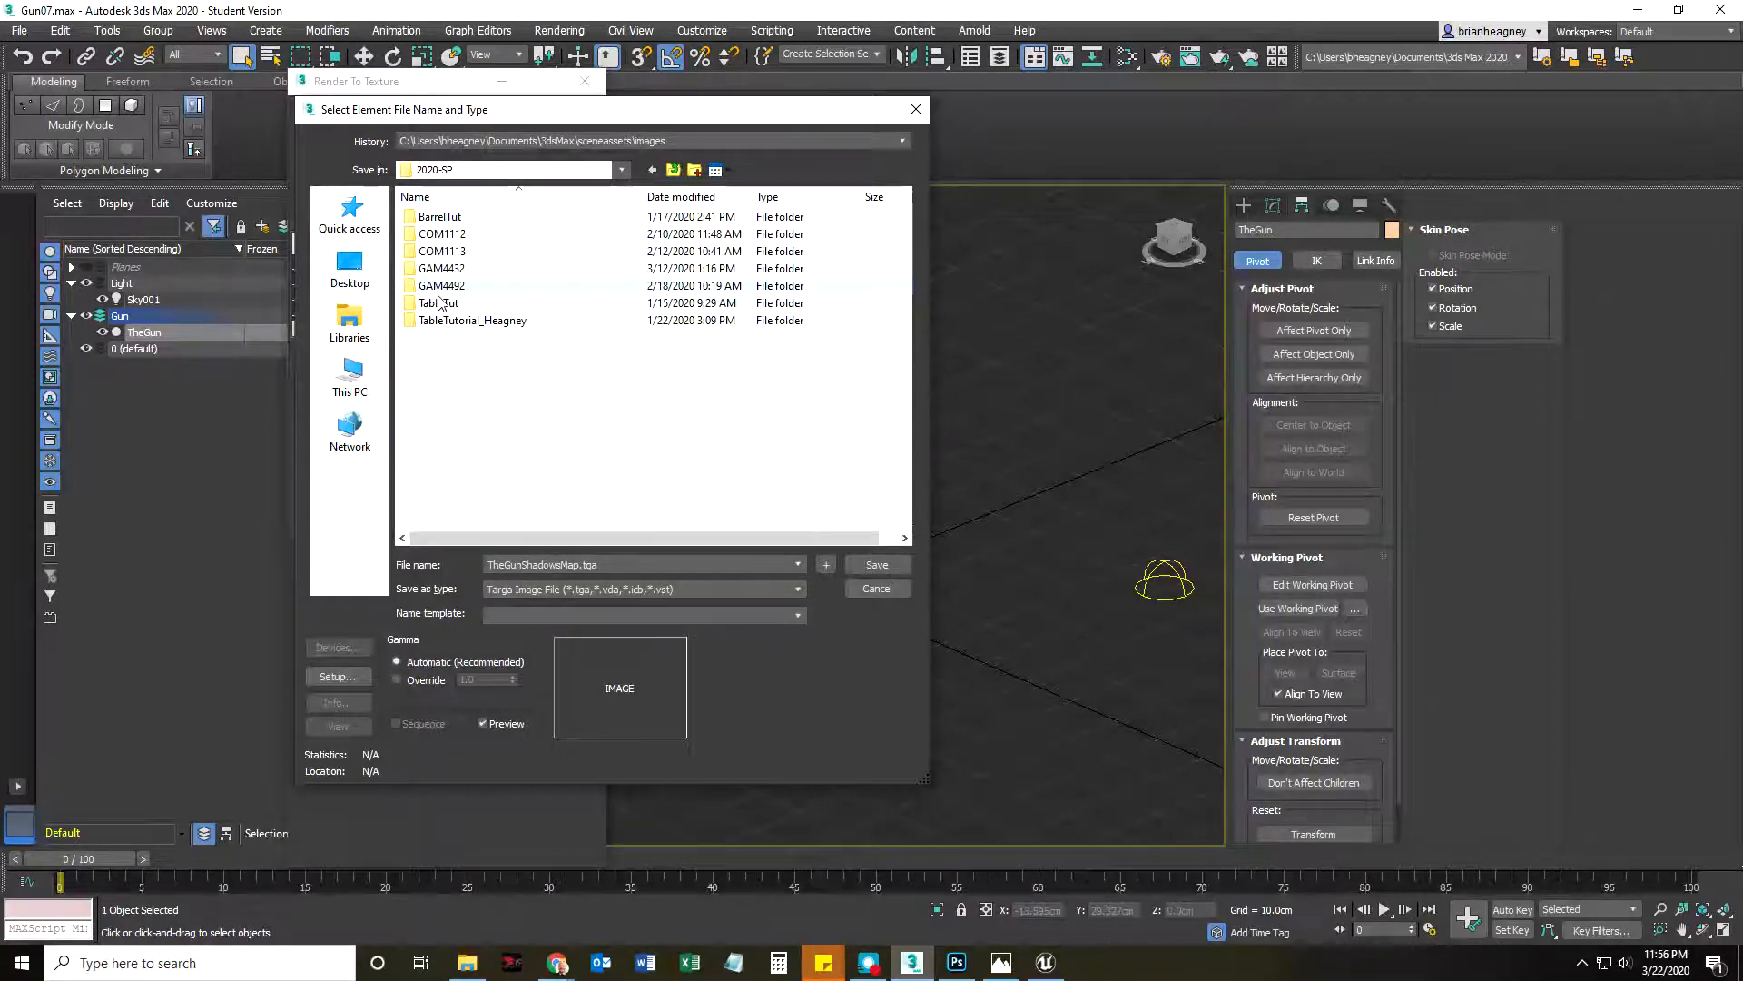
double_click(441, 267)
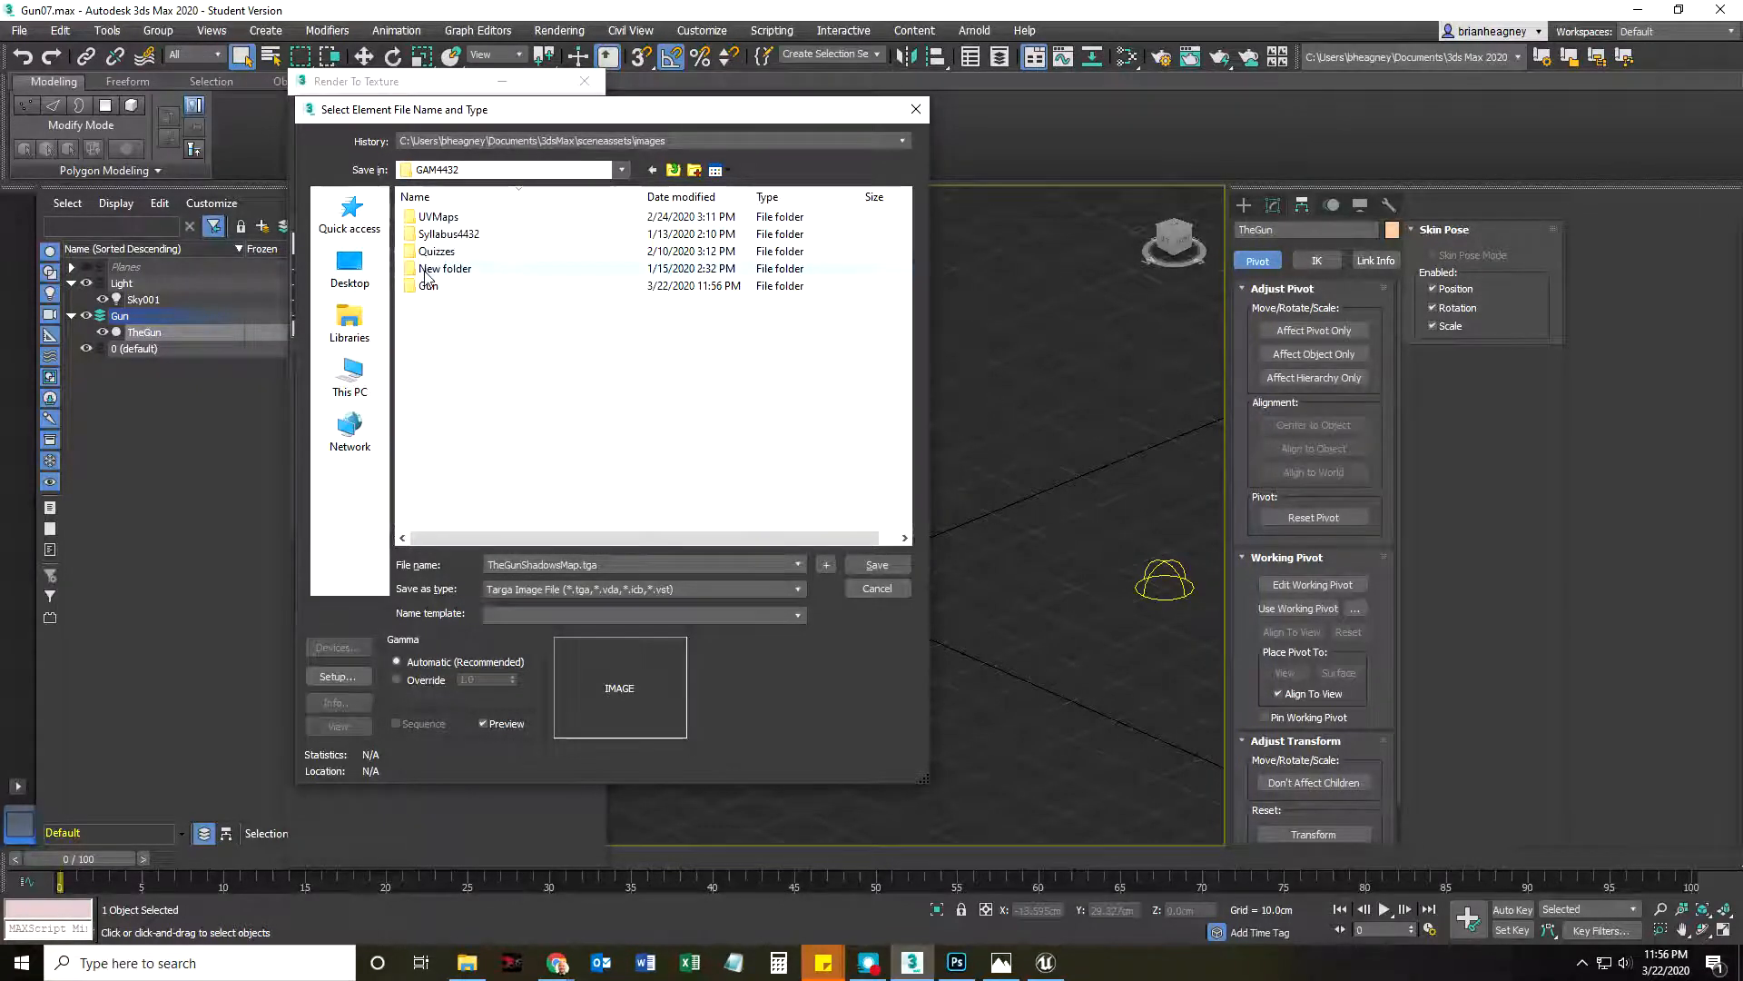
Set TheGunShadowsMap.tga to be saved in Gun\Maps2 with the default Targa settings
click(435, 234)
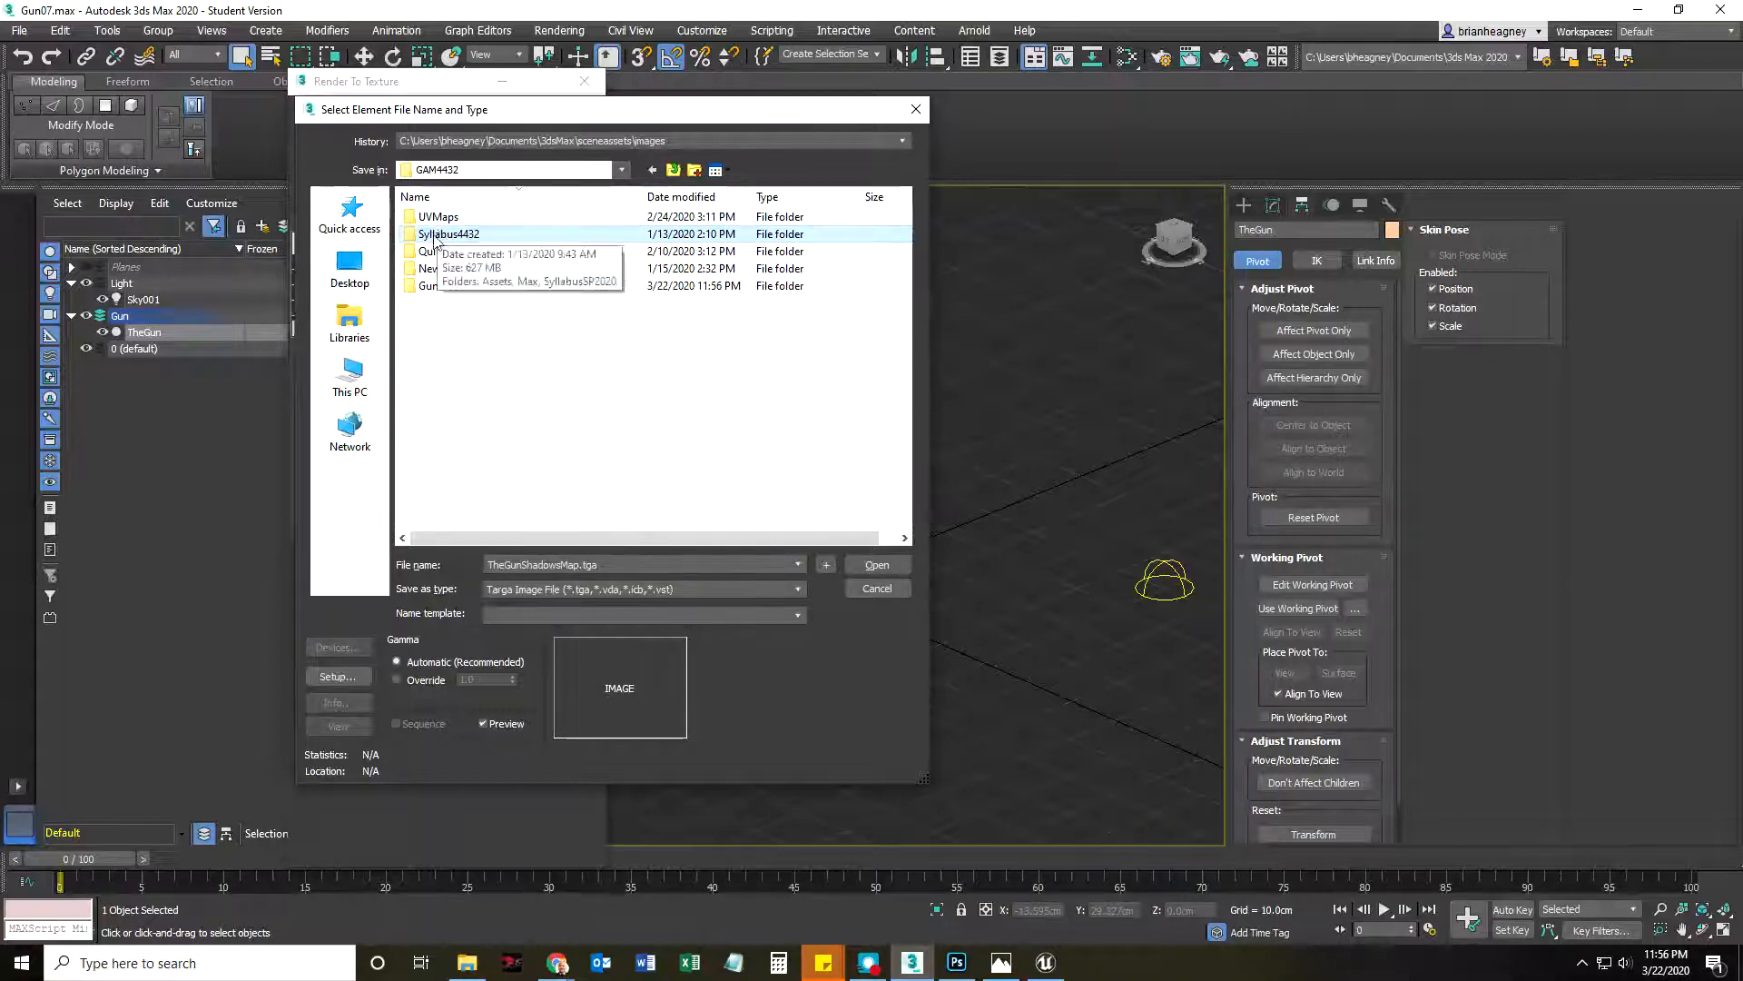
click(427, 287)
double_click(426, 287)
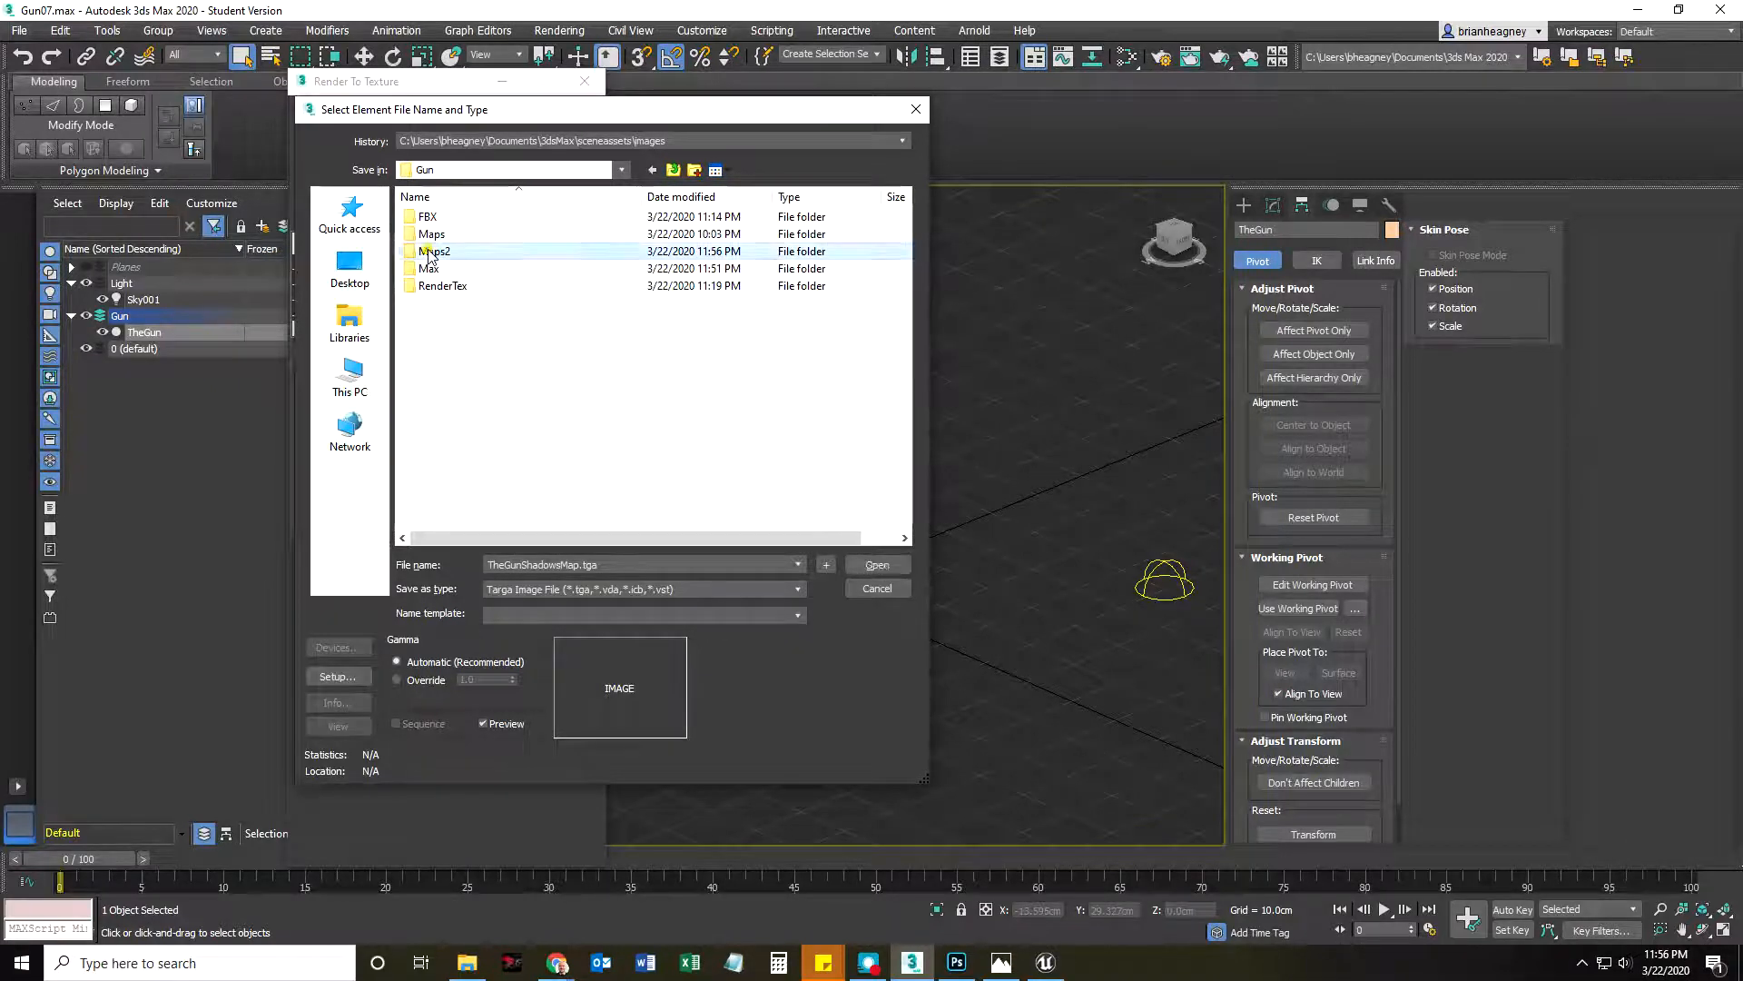
double_click(436, 252)
click(878, 564)
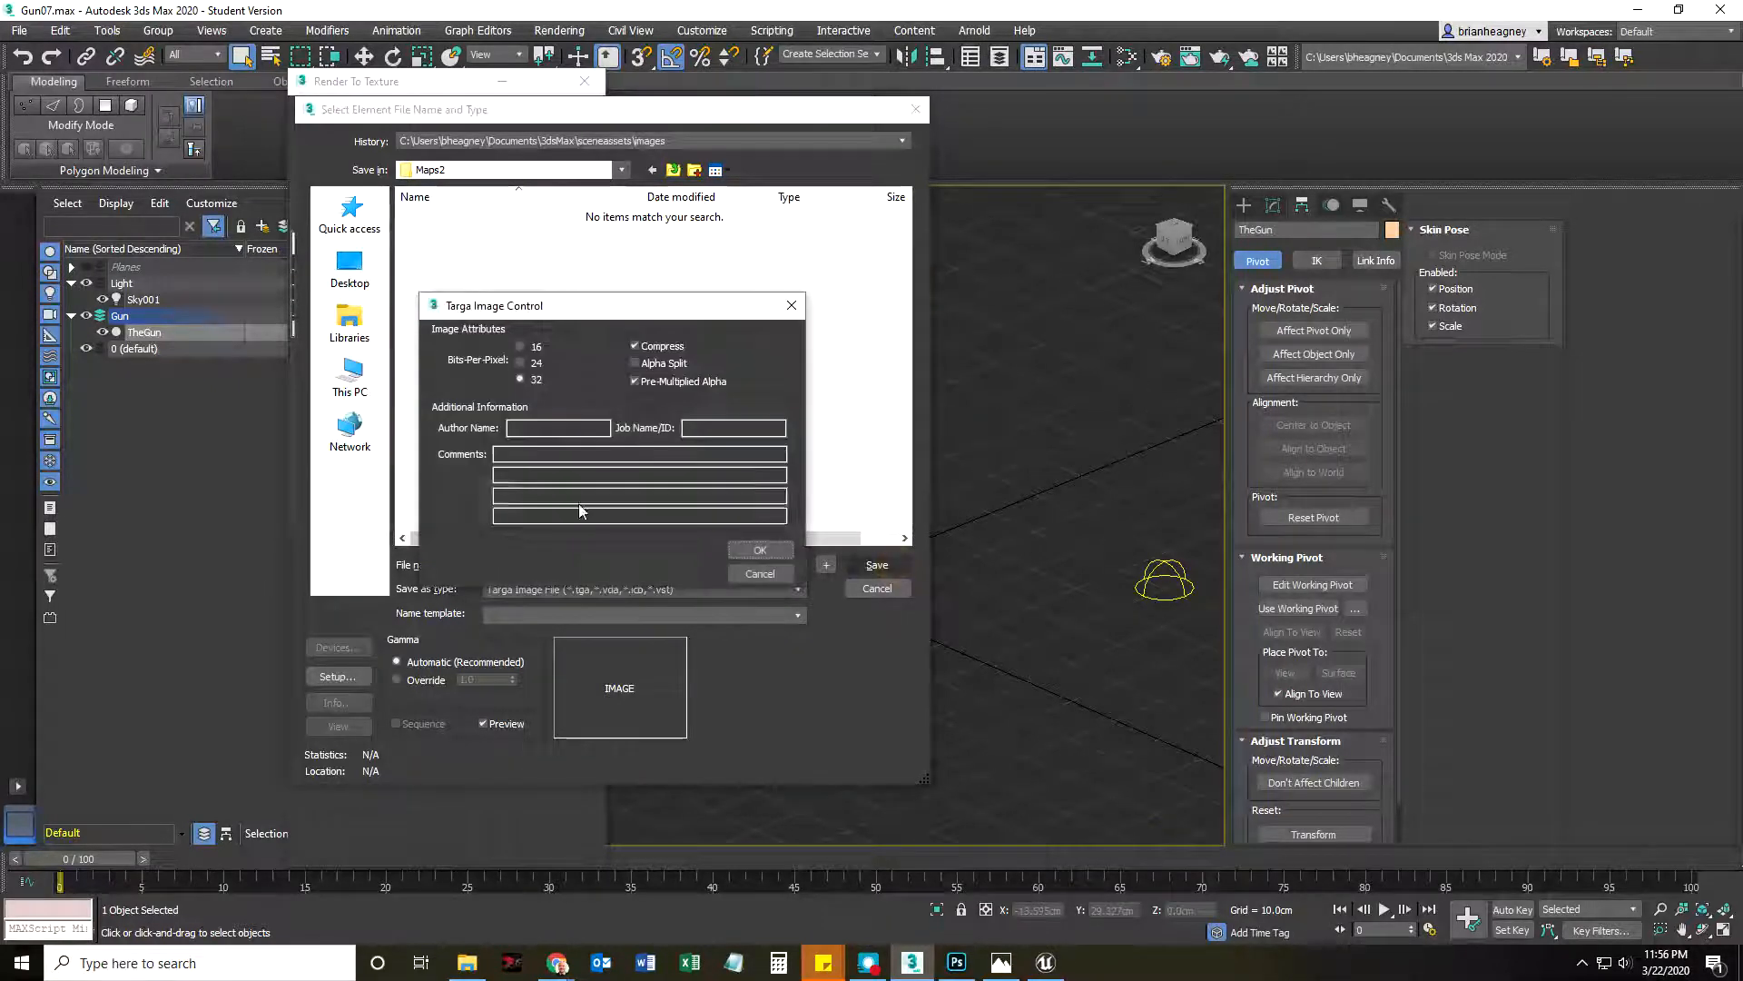
click(761, 549)
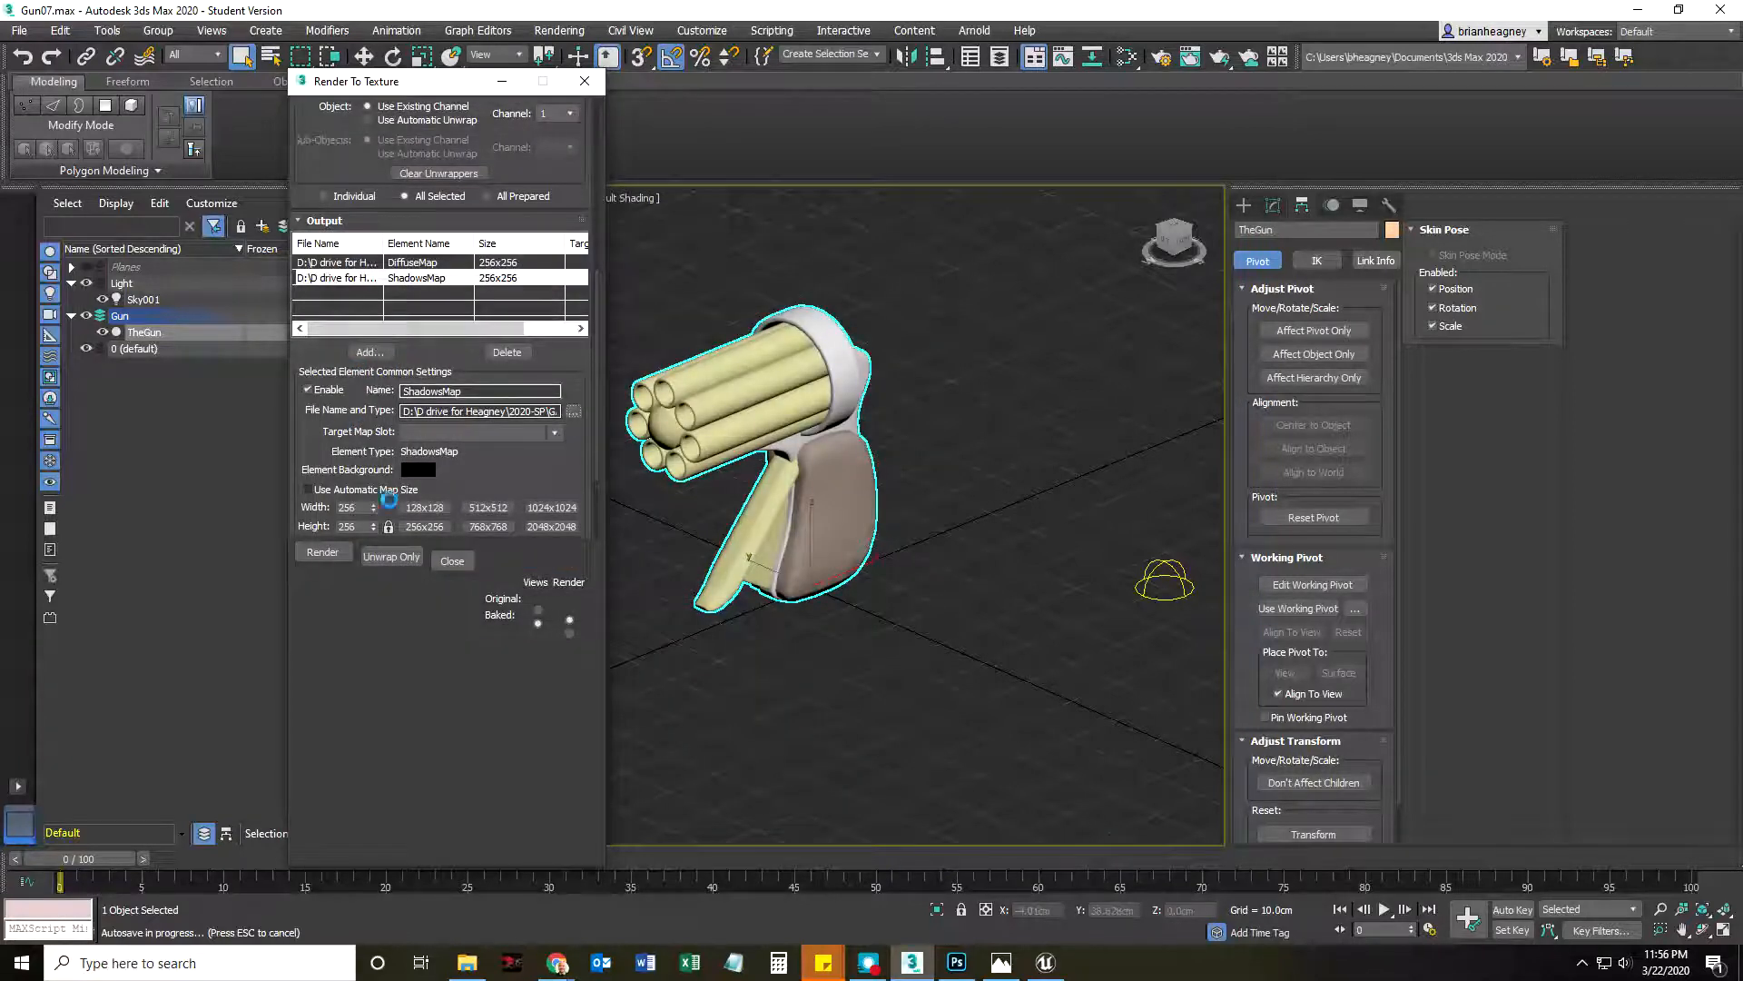
Bake the gun's DiffuseMap and ShadowsMap textures, continuing without assigned target map slots
click(346, 263)
click(314, 561)
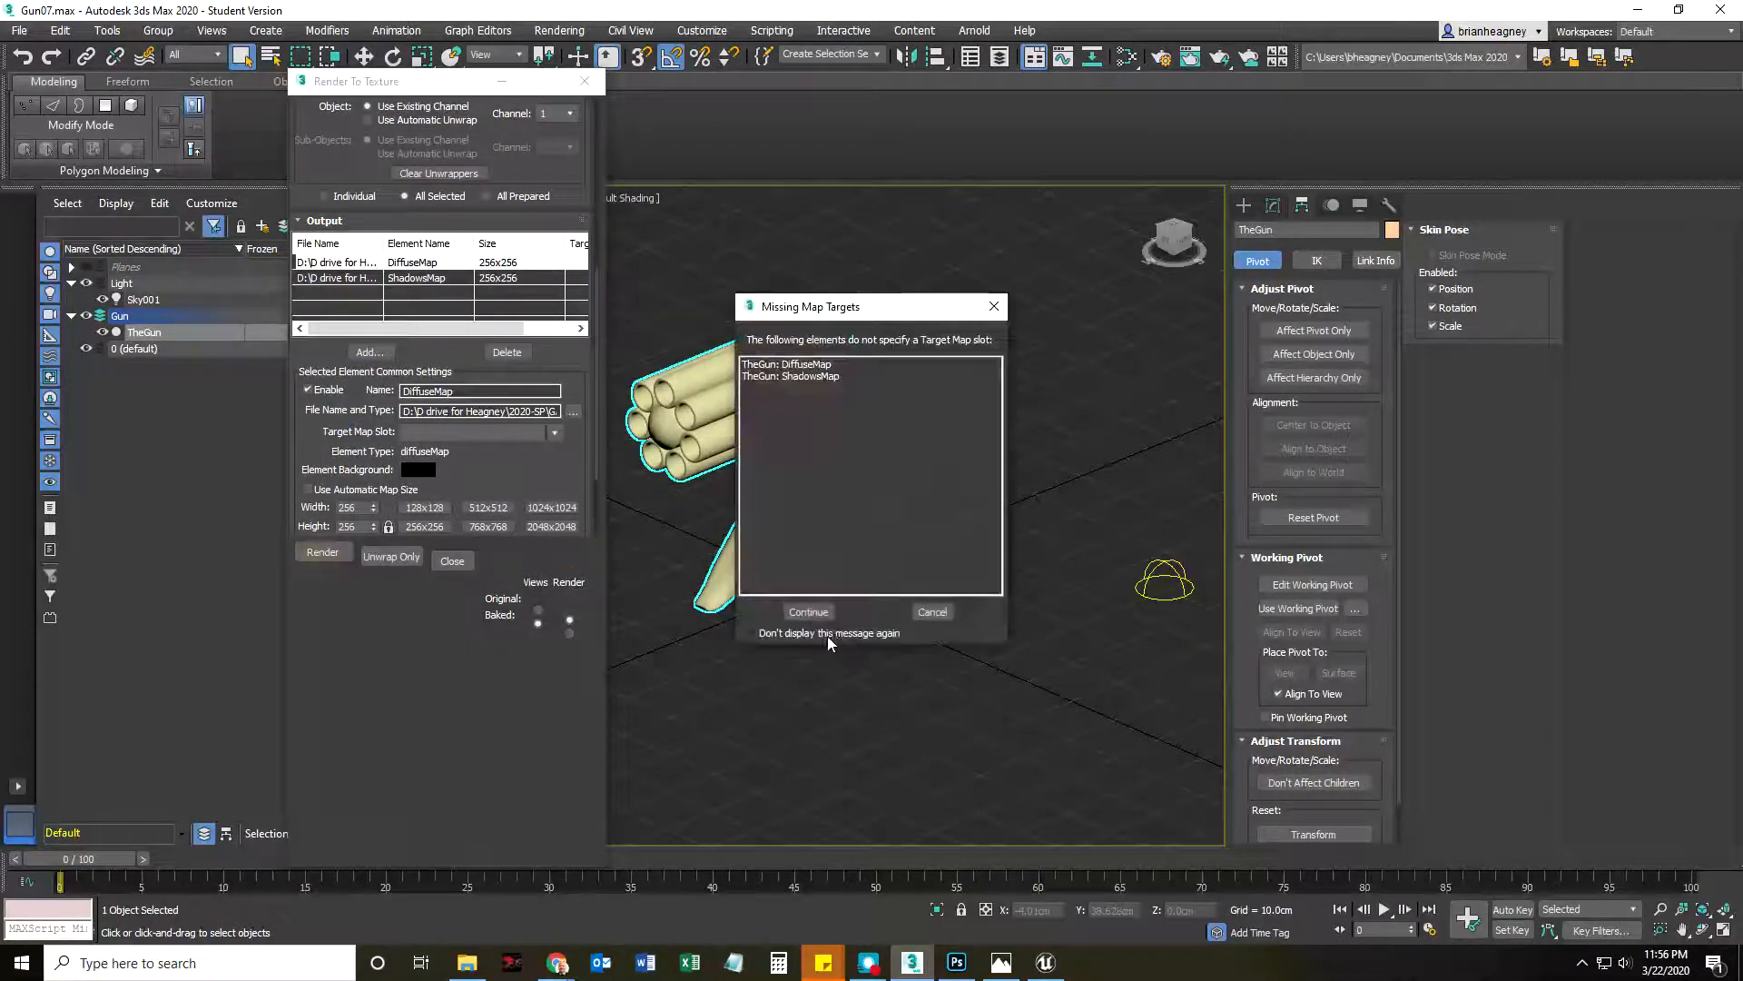
click(803, 608)
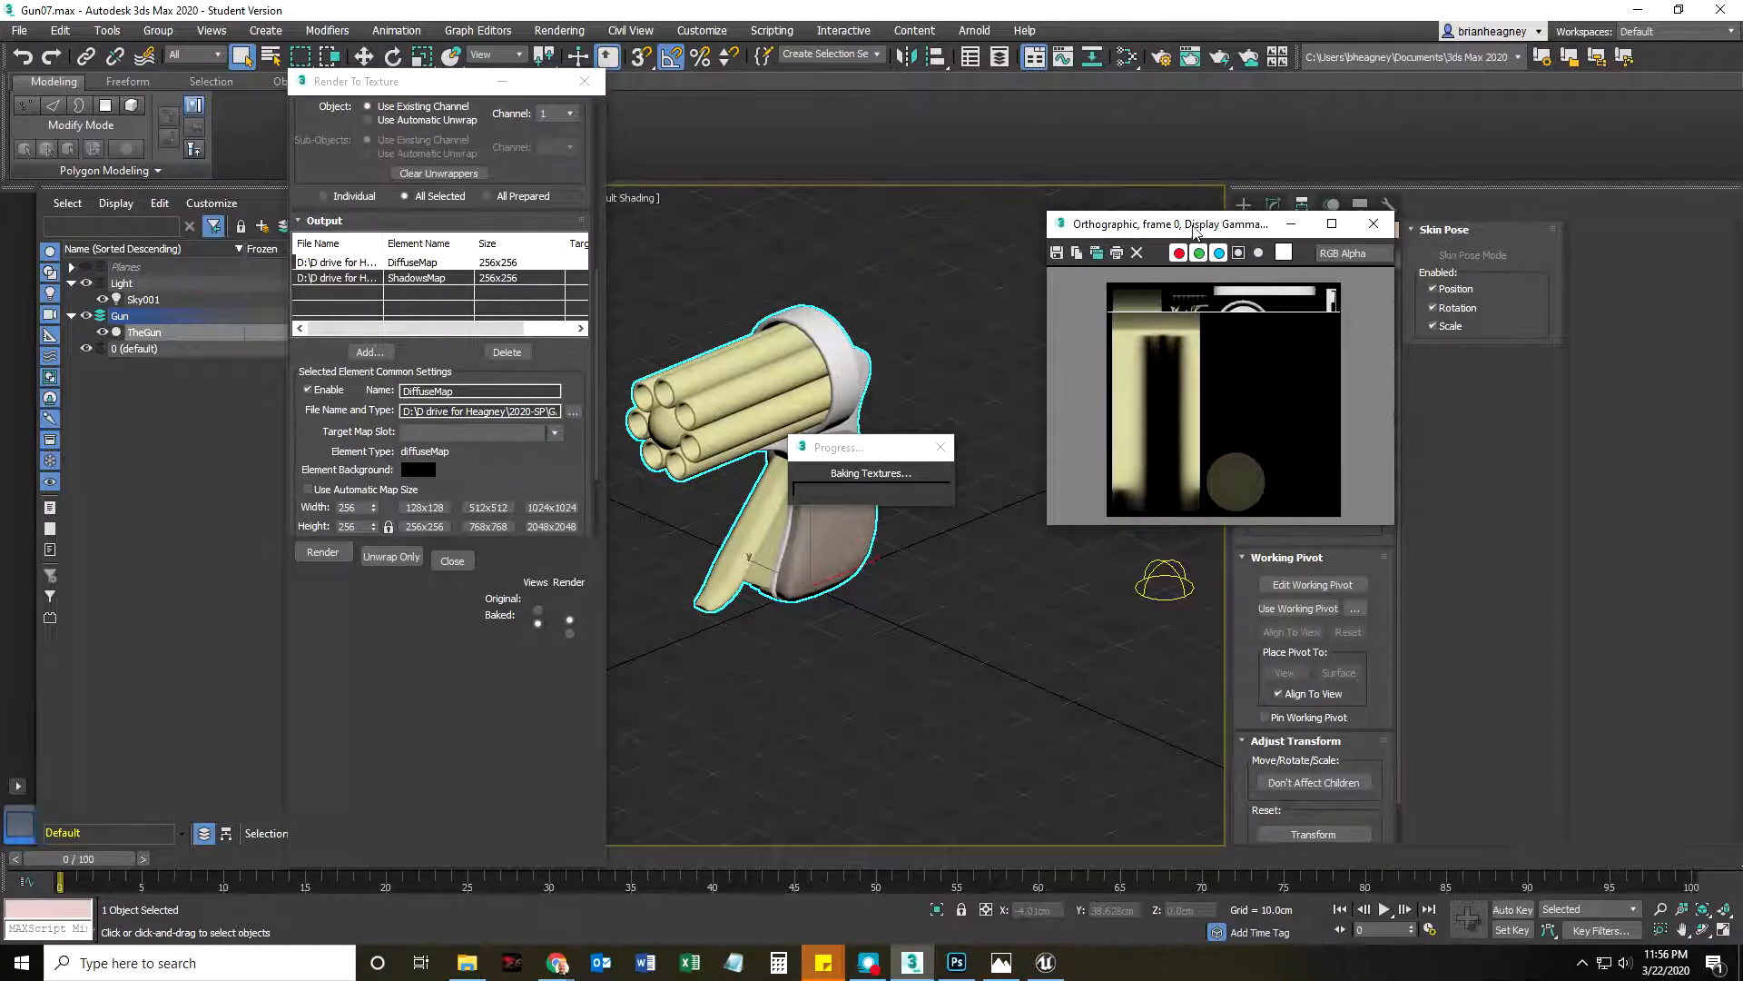
Enlarge the render window and examine the baked texture's UV pieces and pixel resolution
drag(1189, 227, 1120, 237)
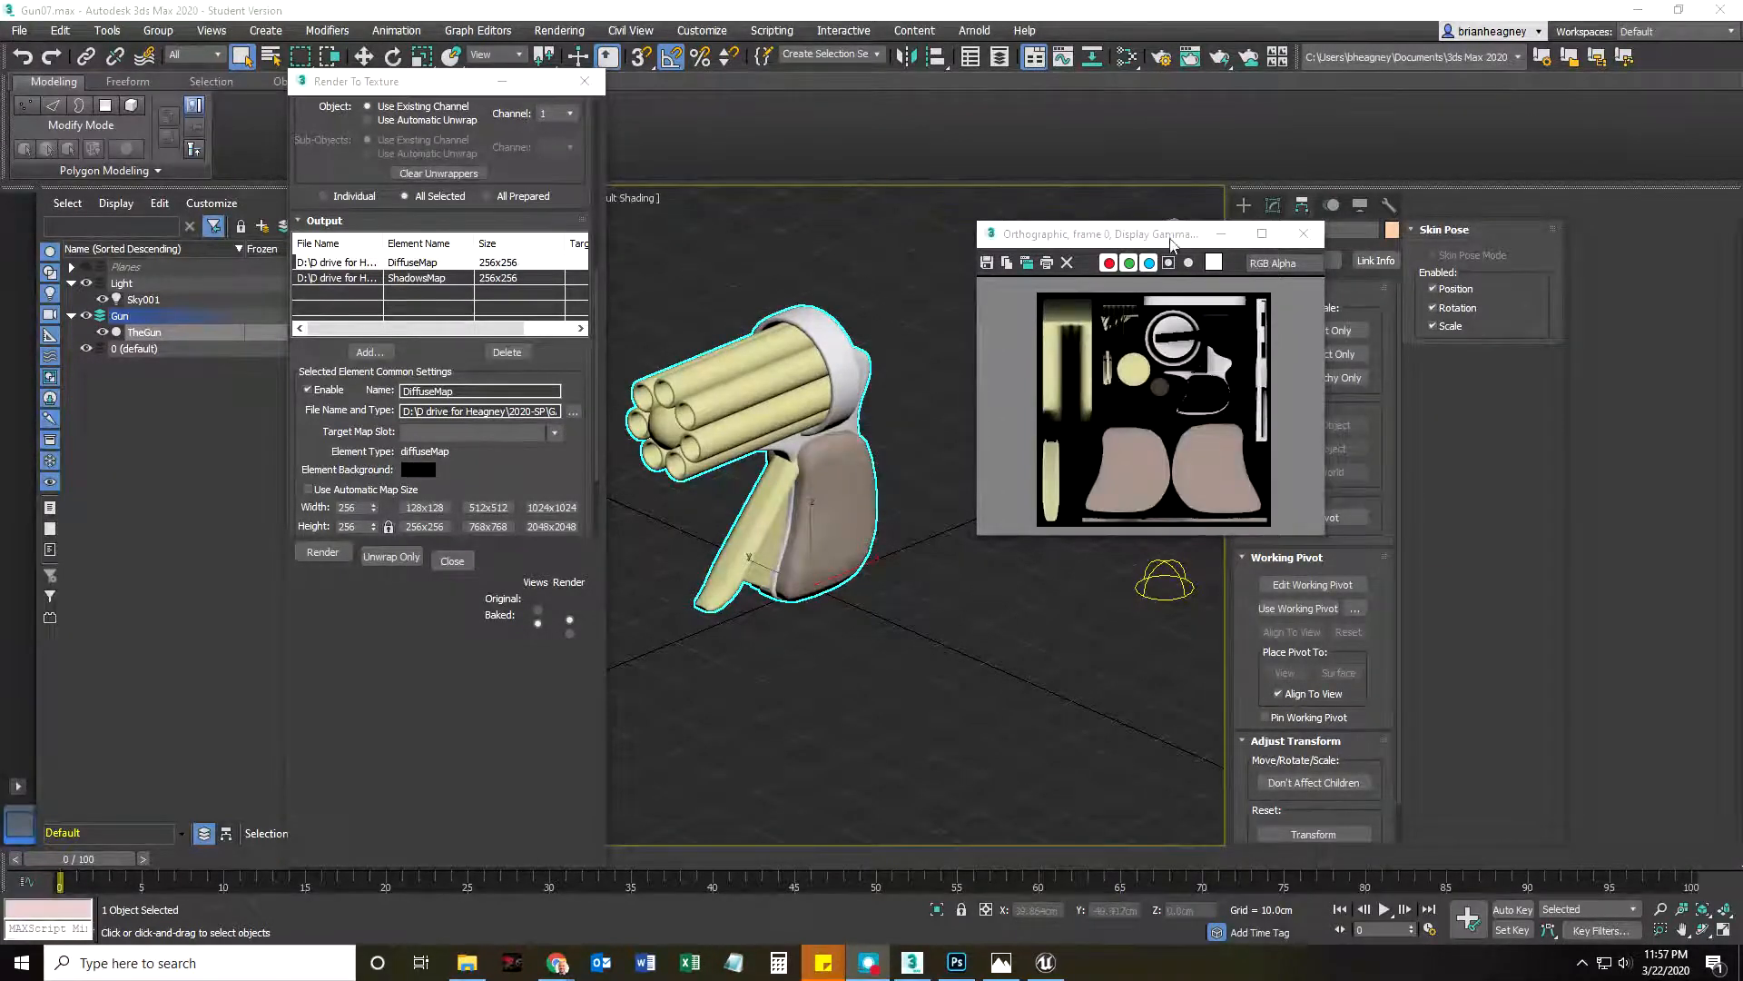
drag(1171, 240, 1062, 227)
scroll(1101, 418, up, 5)
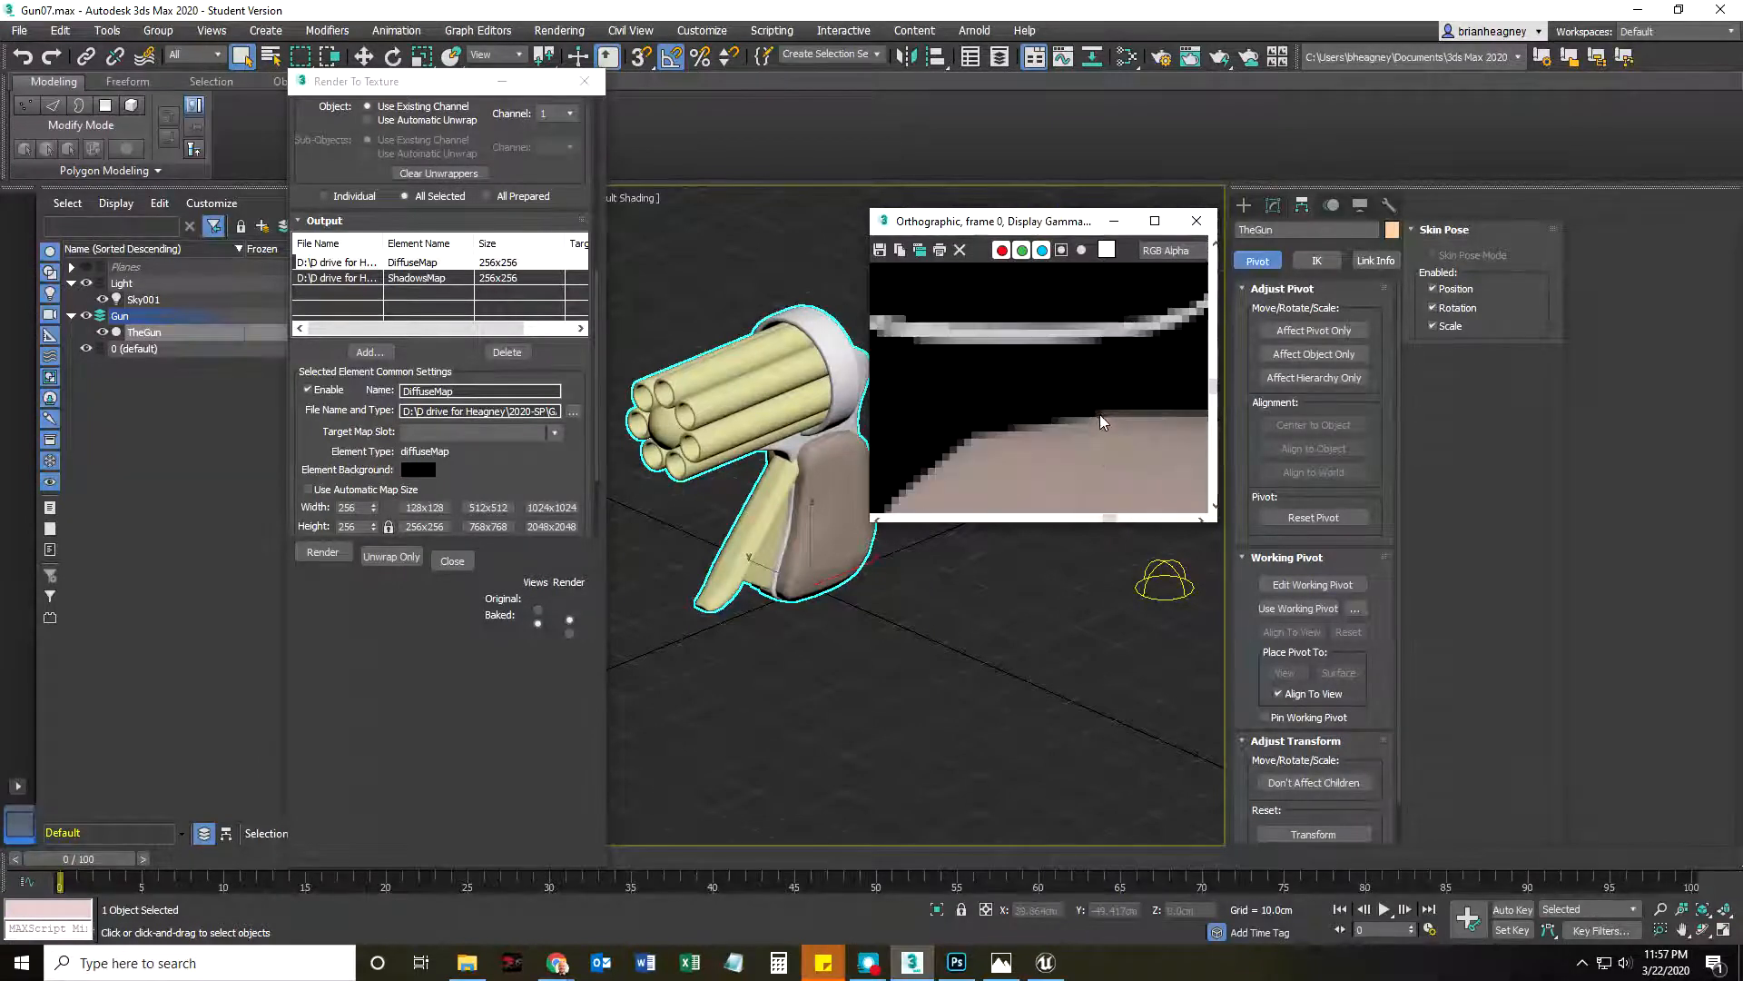
drag(1214, 524, 1614, 796)
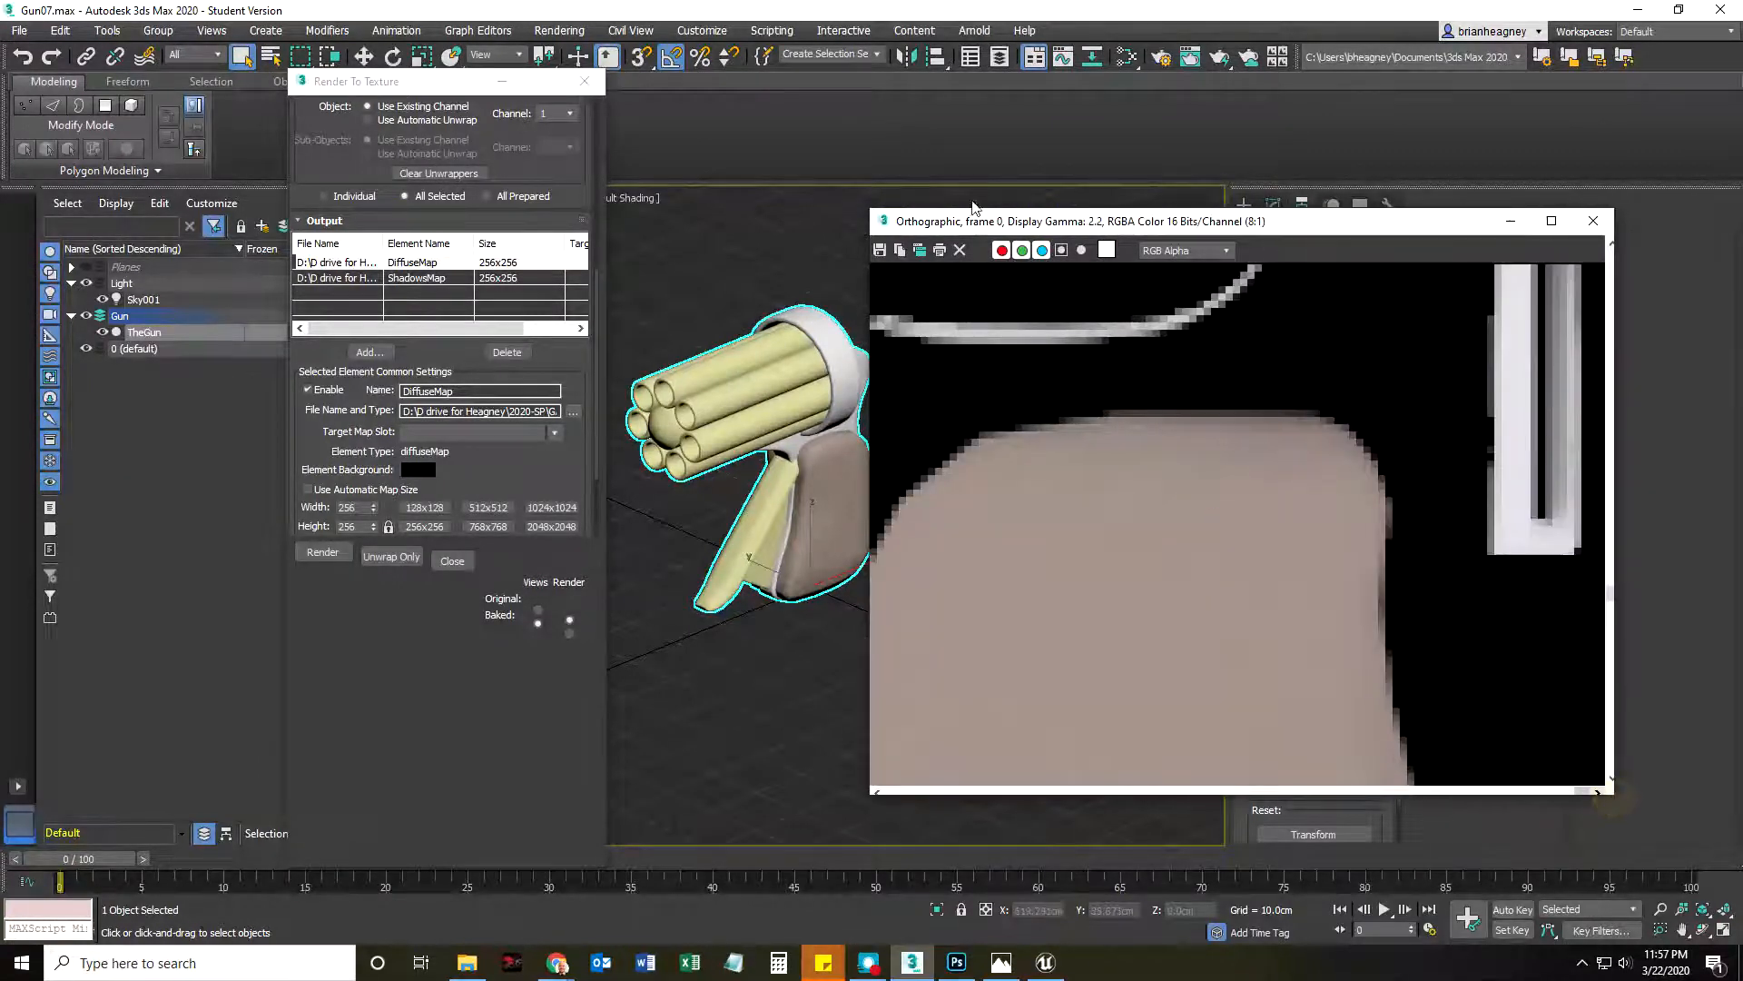
scroll(1110, 480, down, 5)
scroll(1273, 540, up, 4)
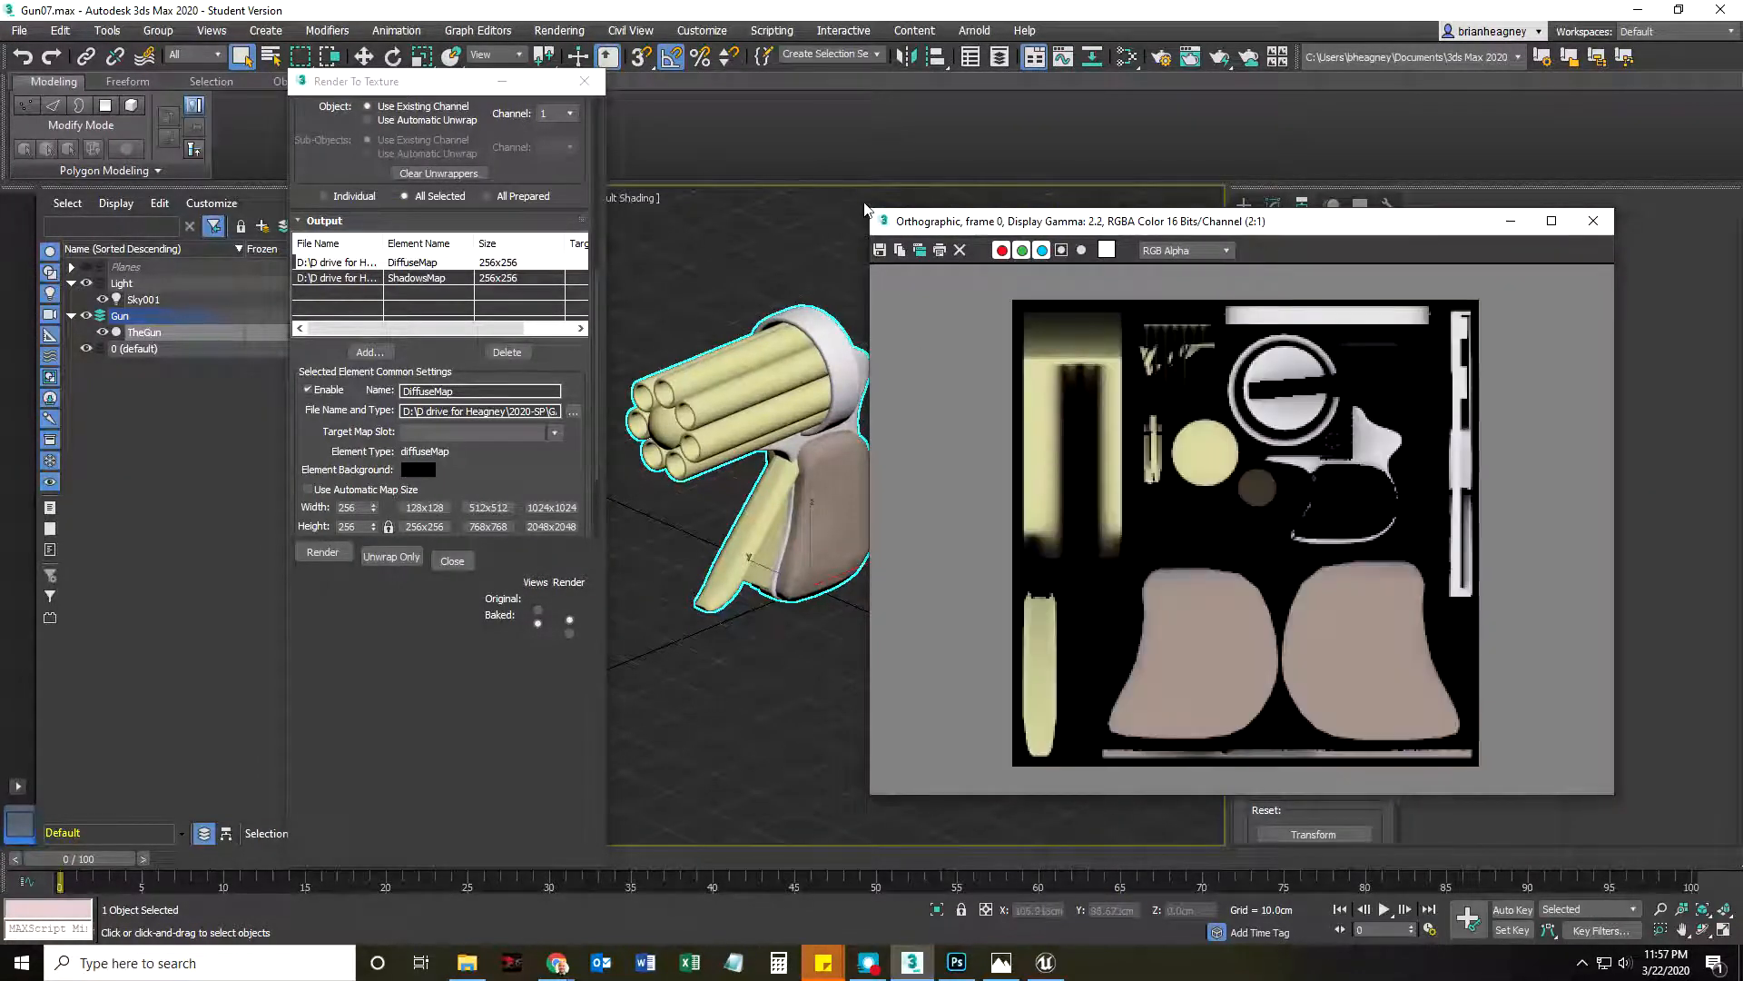
drag(864, 208, 498, 92)
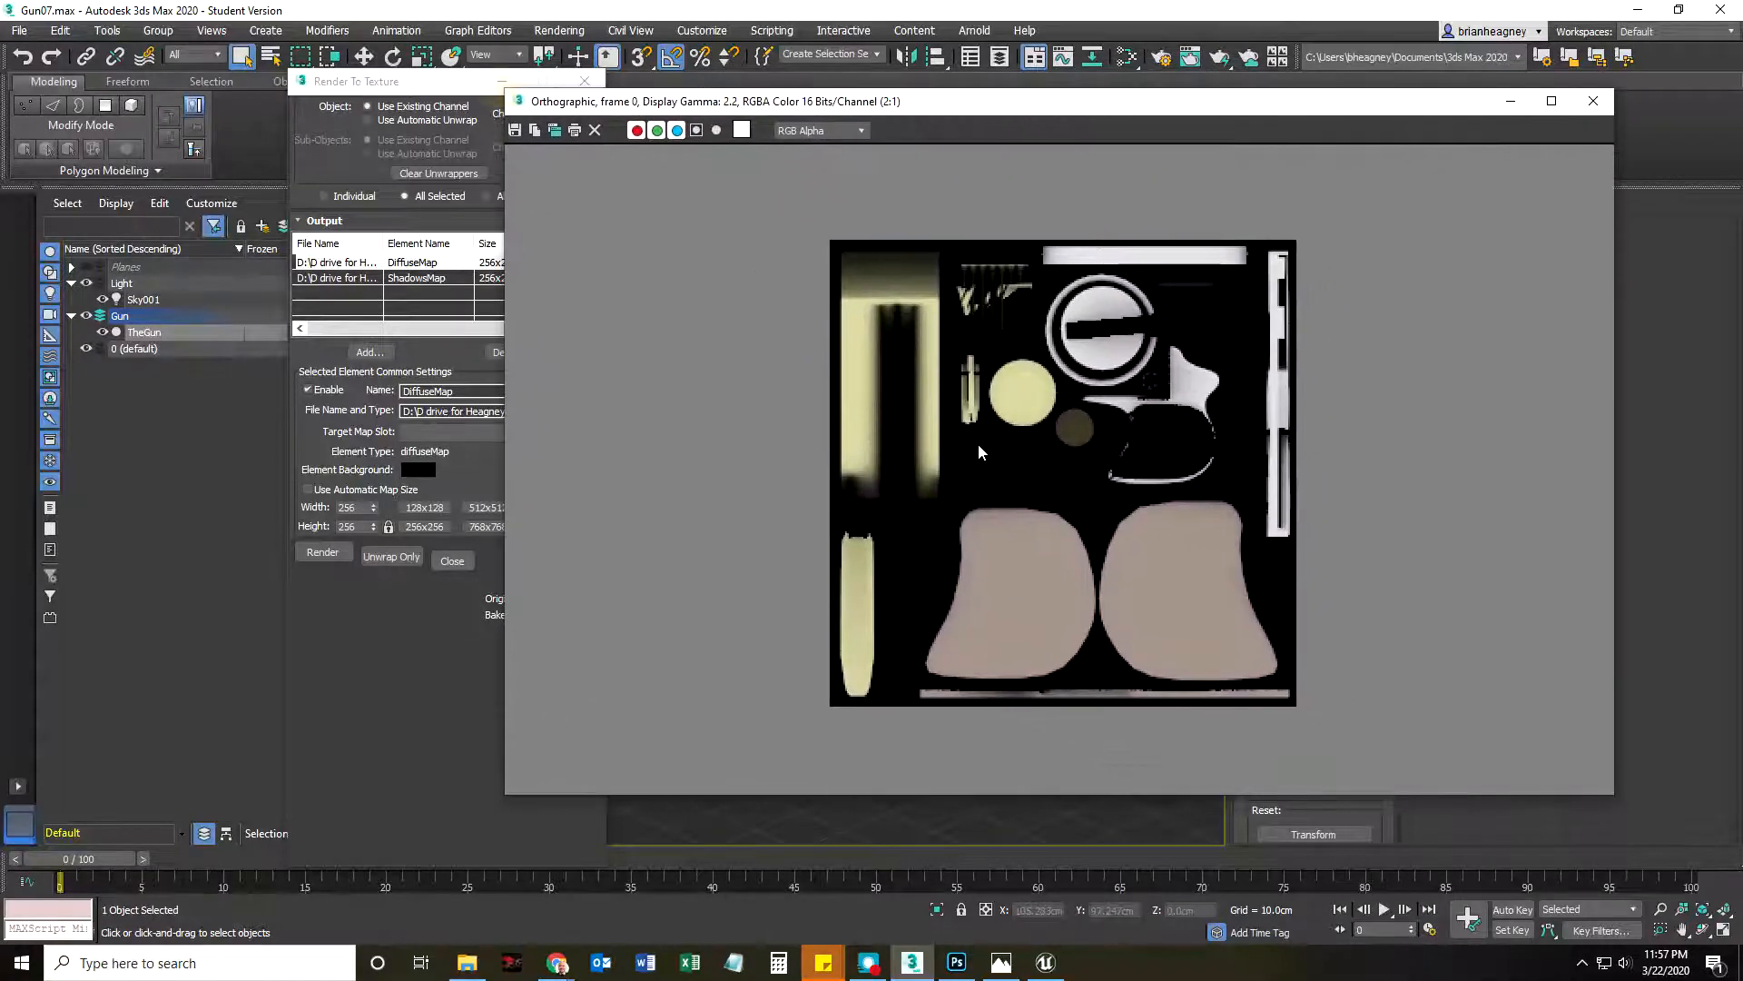
scroll(1156, 521, up, 2)
scroll(1156, 525, down, 2)
scroll(1168, 462, up, 2)
scroll(1293, 371, down, 2)
drag(1106, 113, 987, 119)
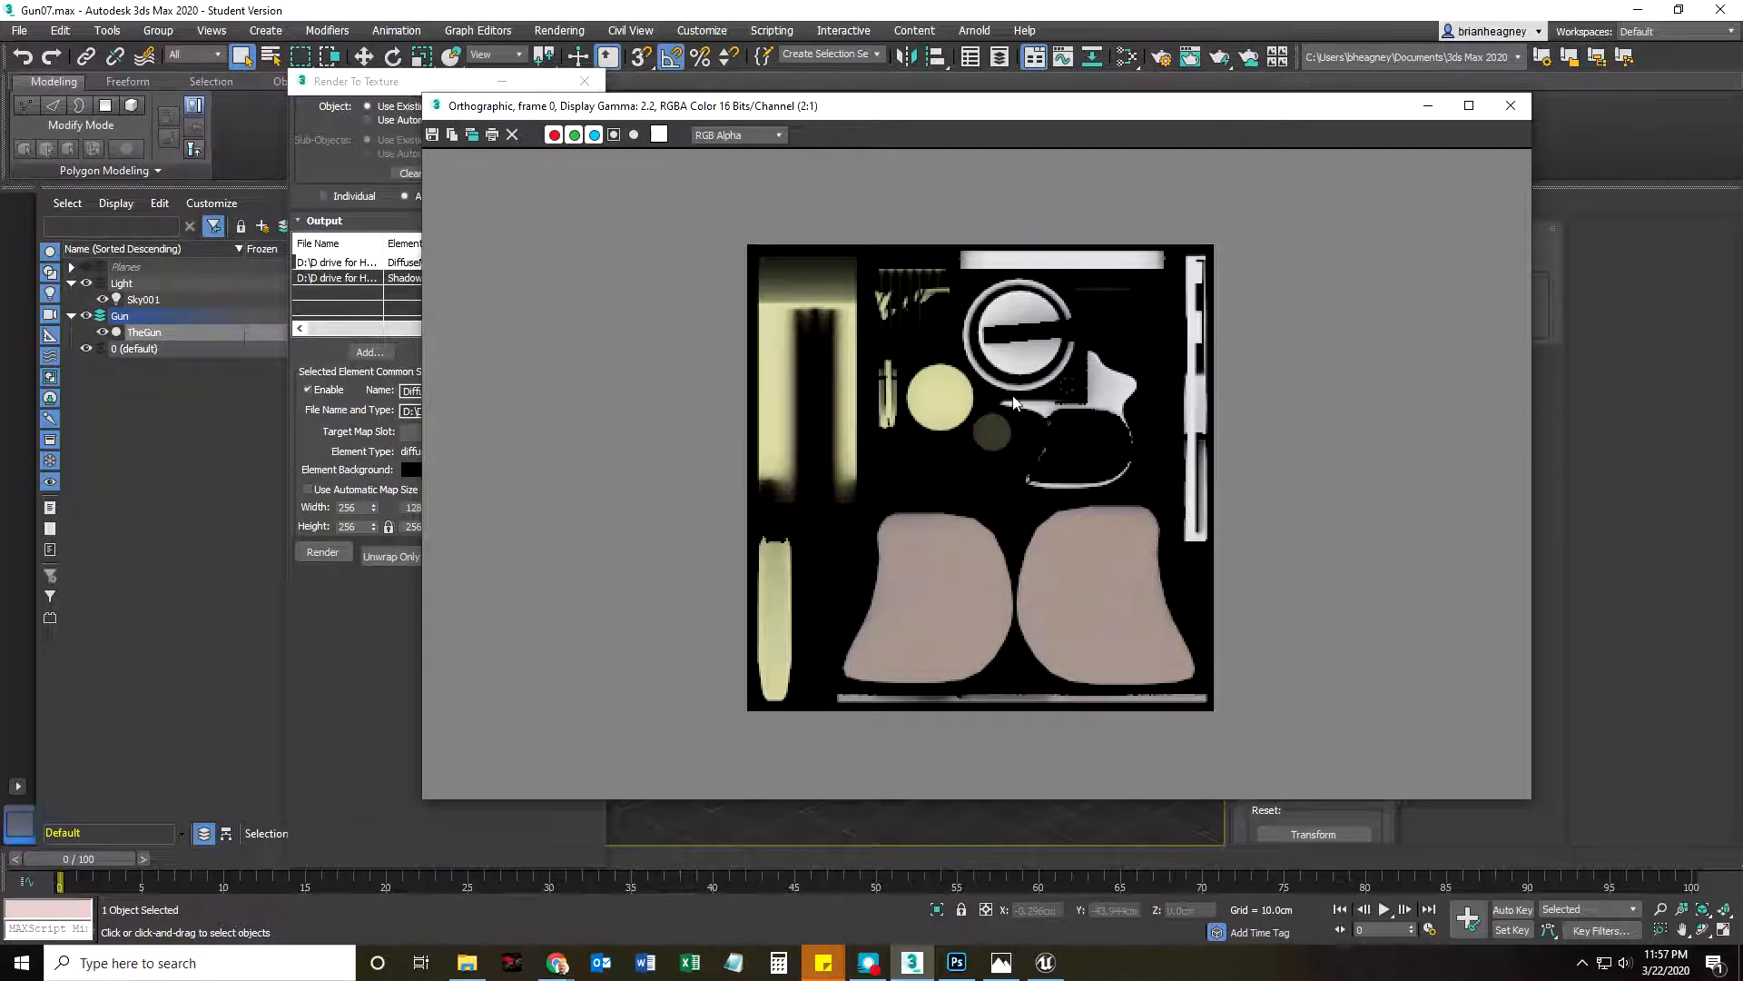
drag(878, 110, 990, 108)
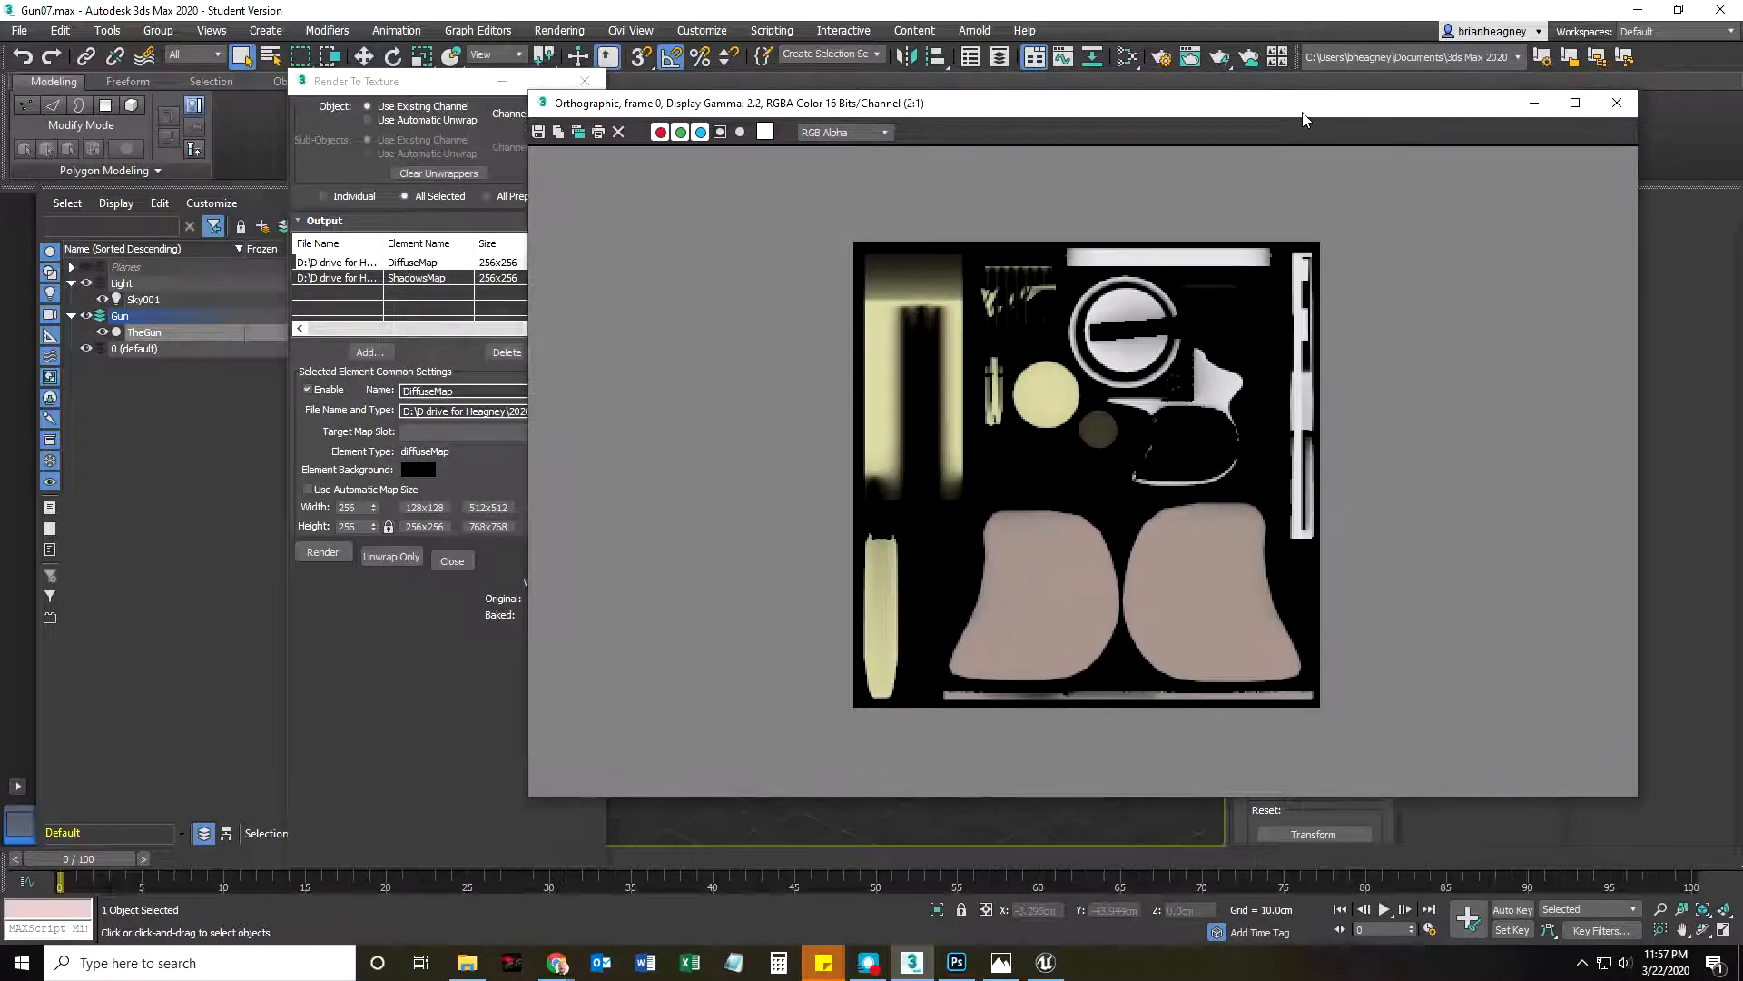
Close the rendered texture window and set the output size of both DiffuseMap and ShadowsMap to 2048x2048
mouse_move(1288, 114)
mouse_down()
mouse_move(1739, 646)
mouse_move(1263, 145)
mouse_move(1304, 111)
mouse_move(1275, 111)
mouse_up()
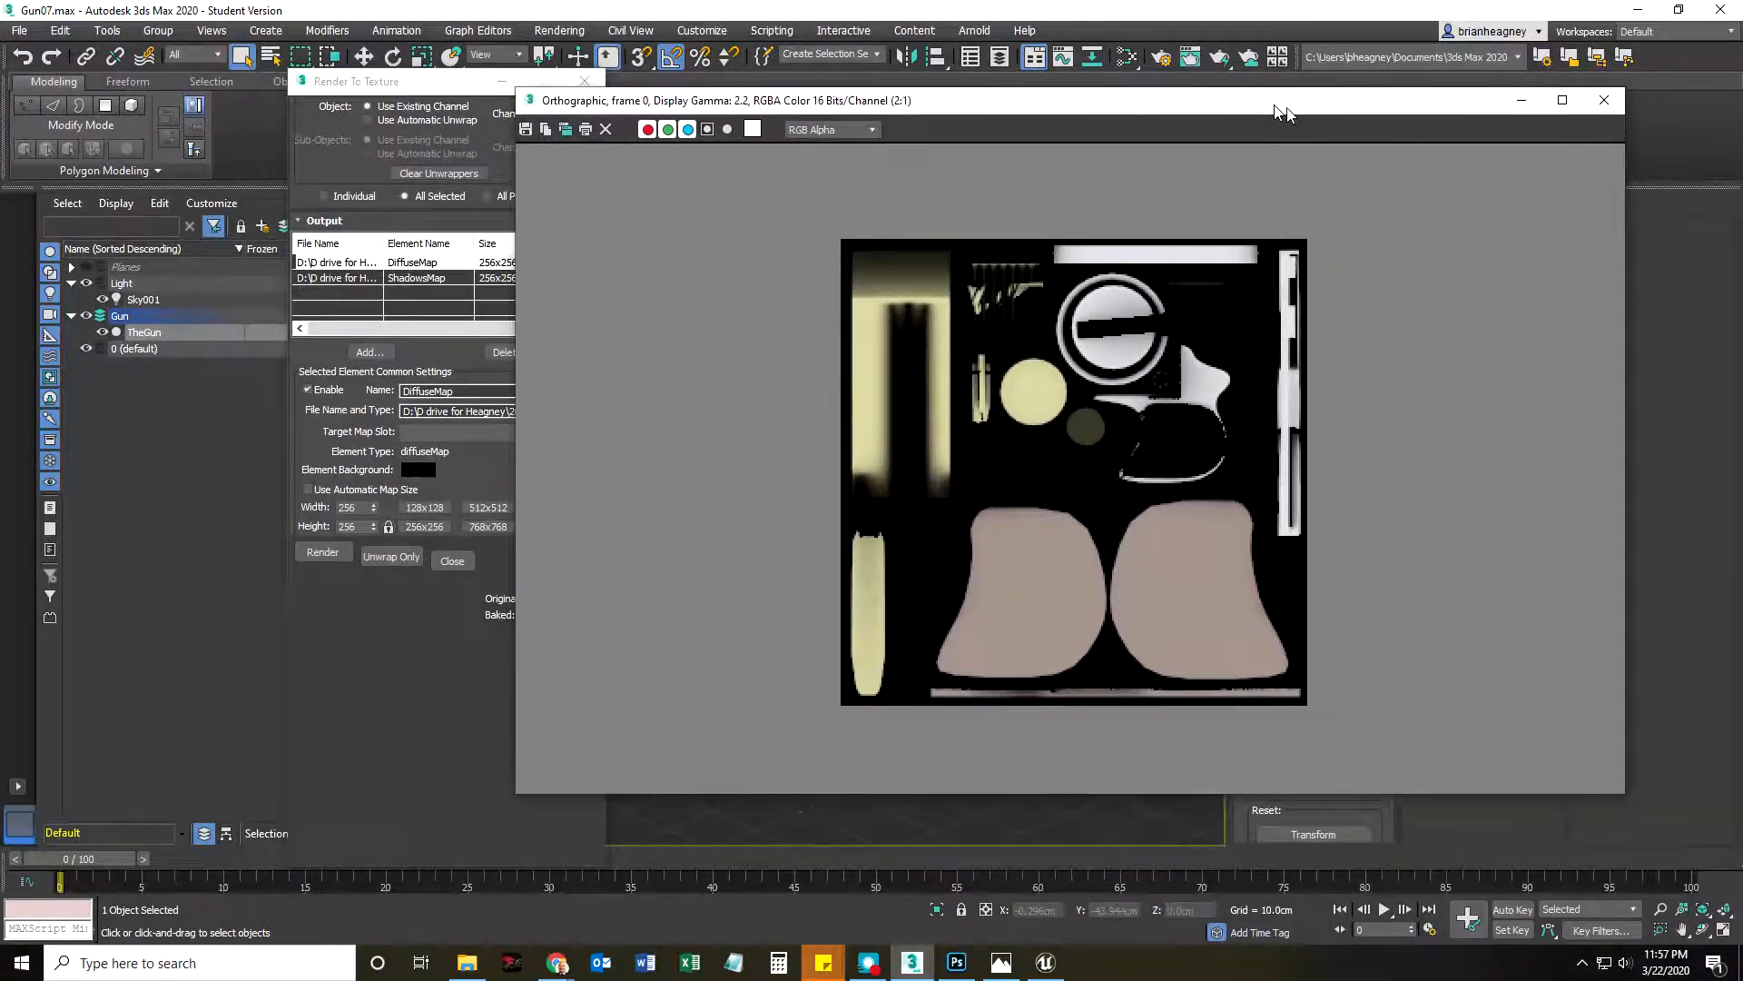
click(1604, 102)
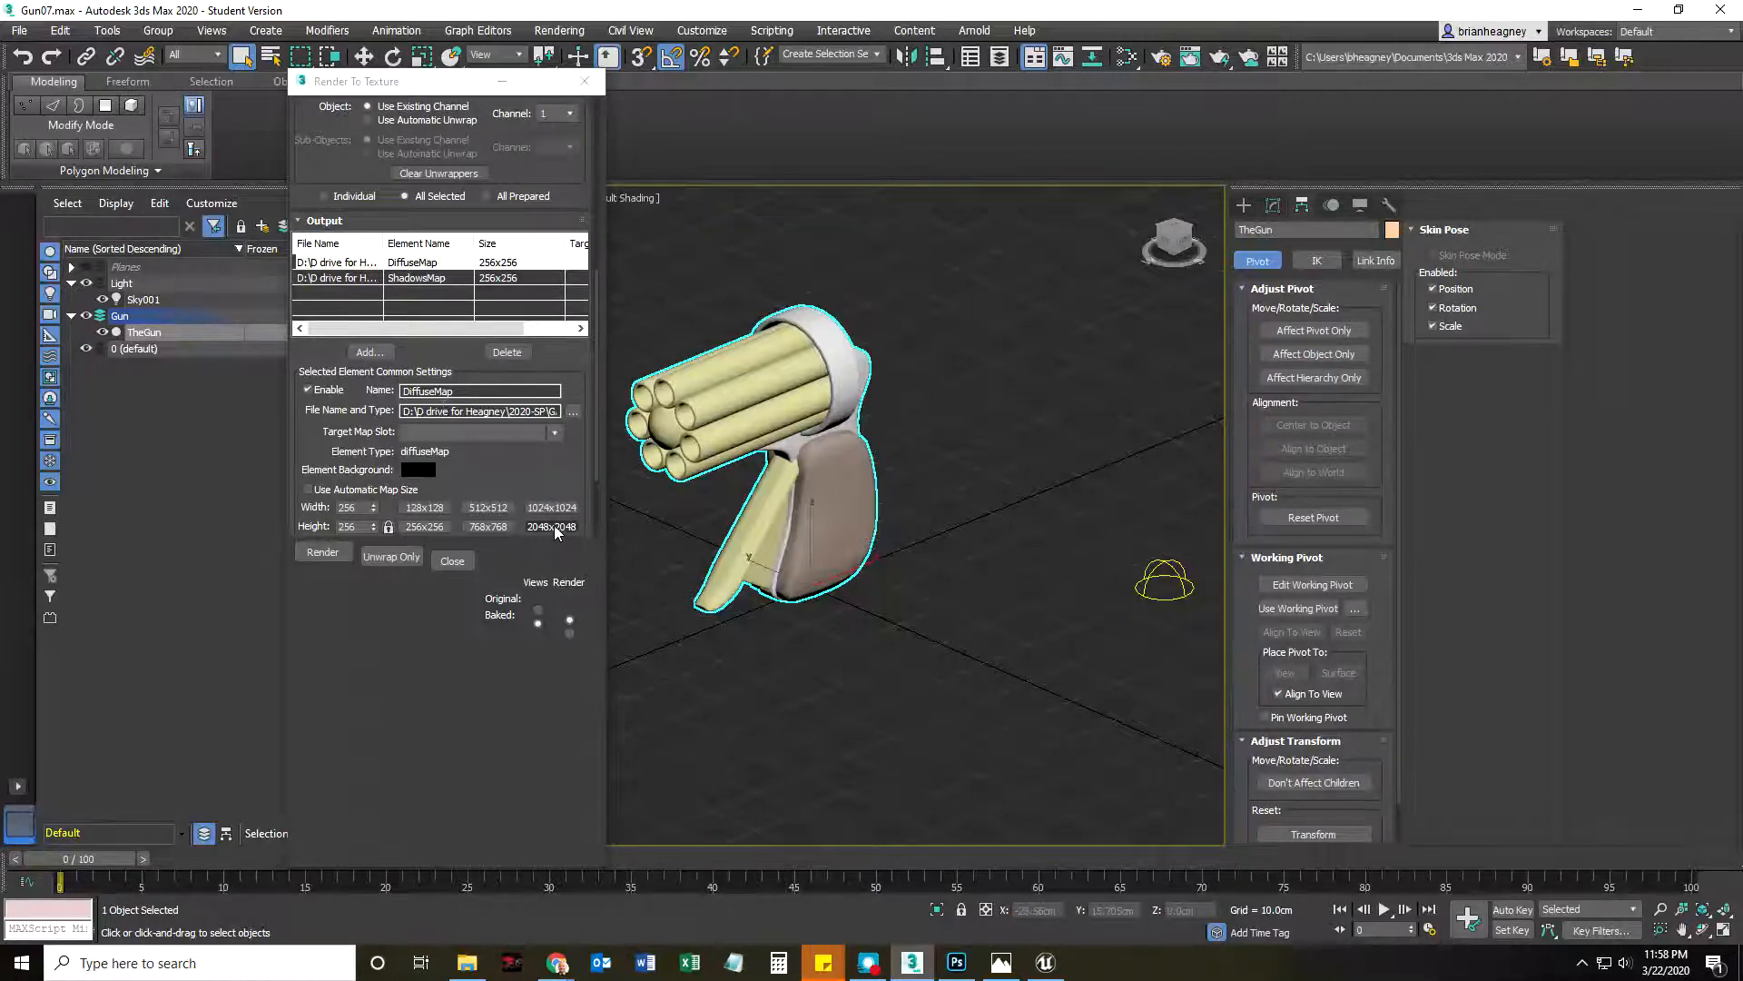
click(404, 264)
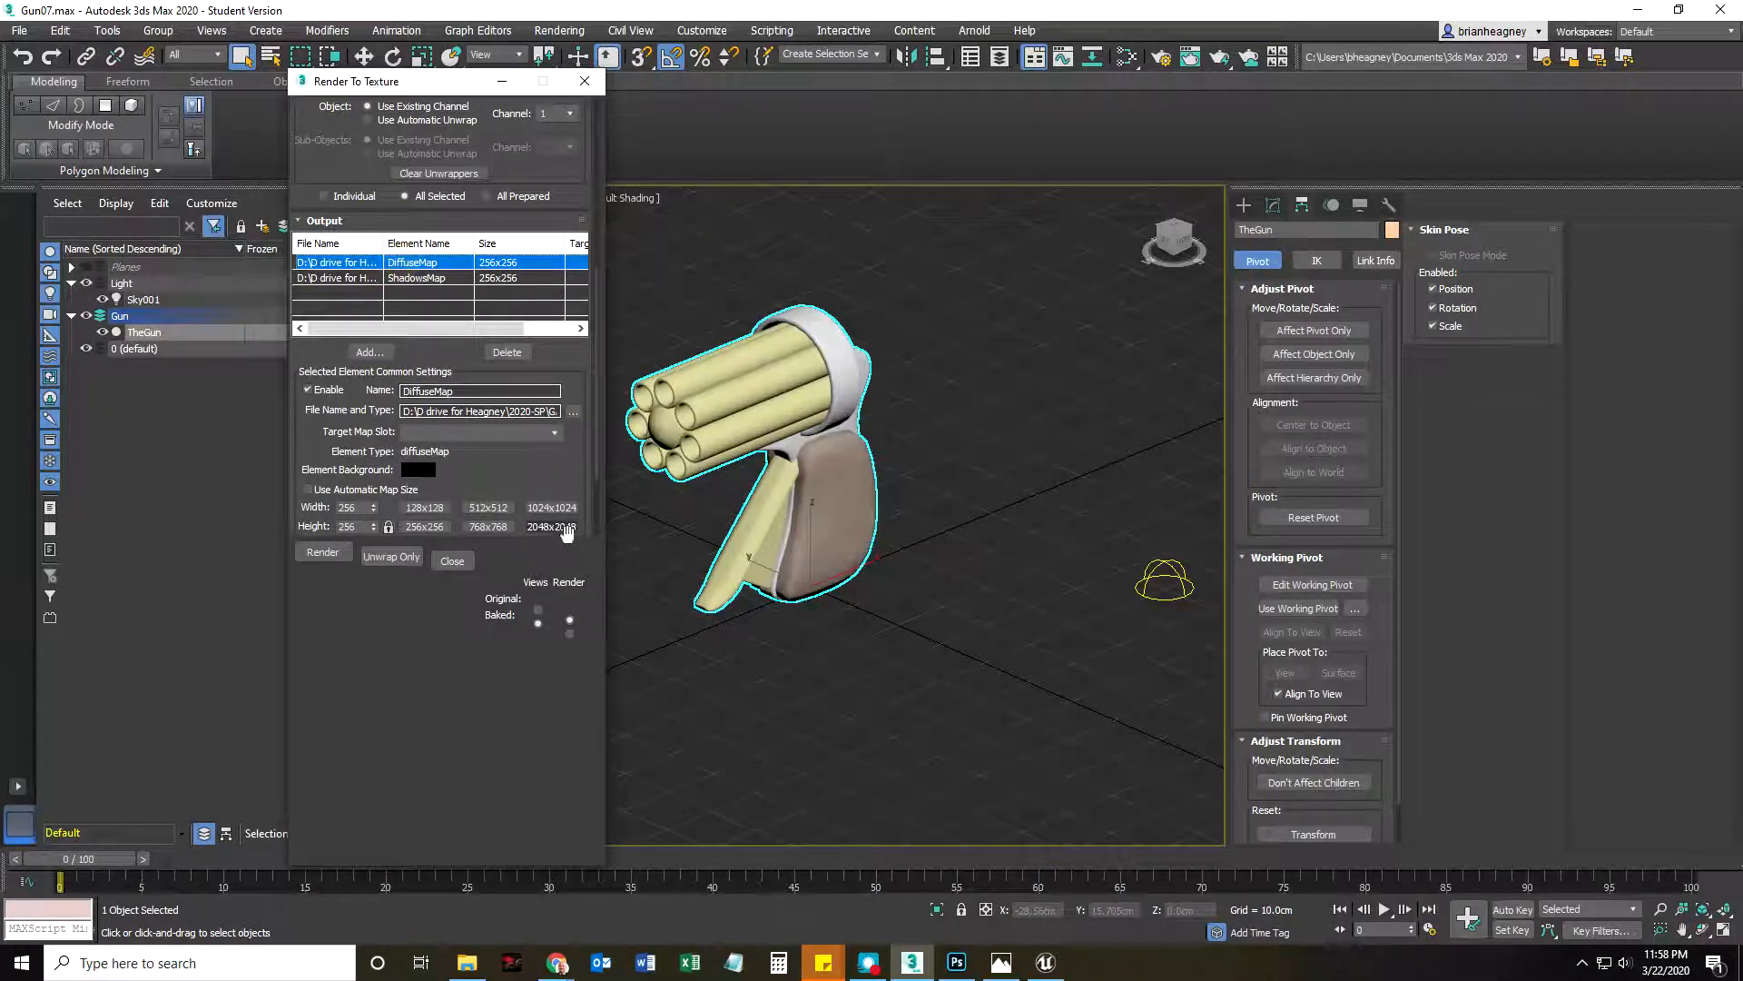
click(551, 526)
click(413, 278)
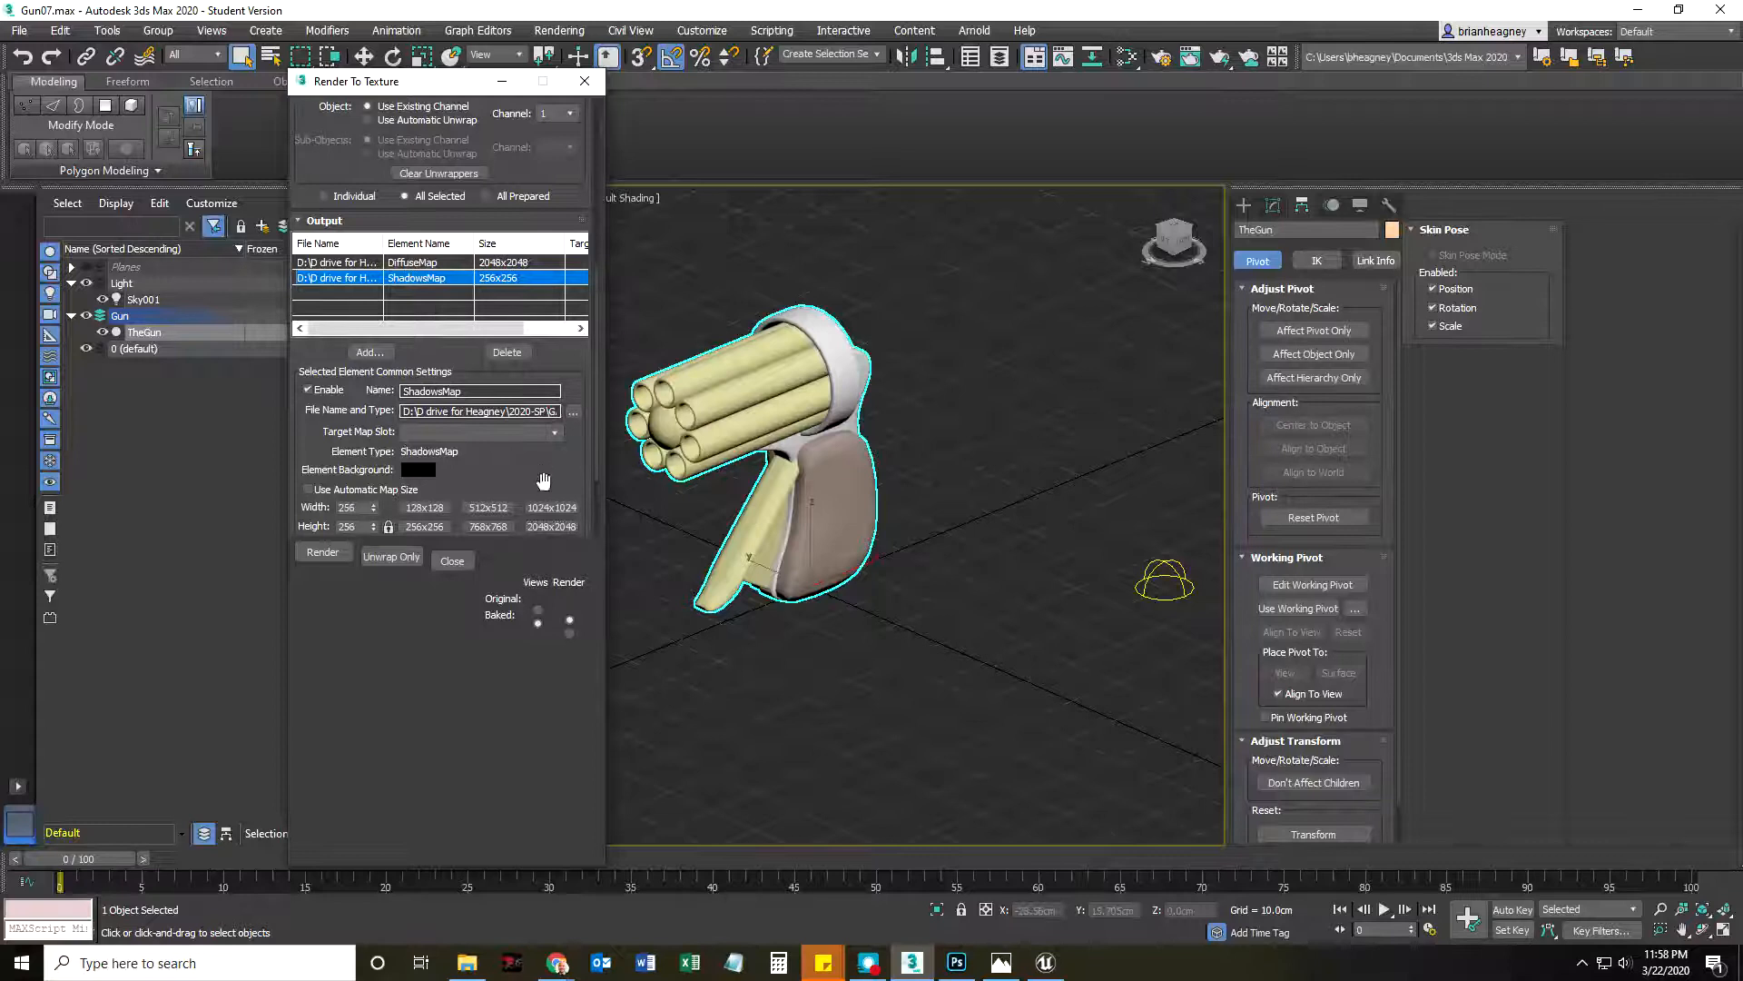
click(547, 524)
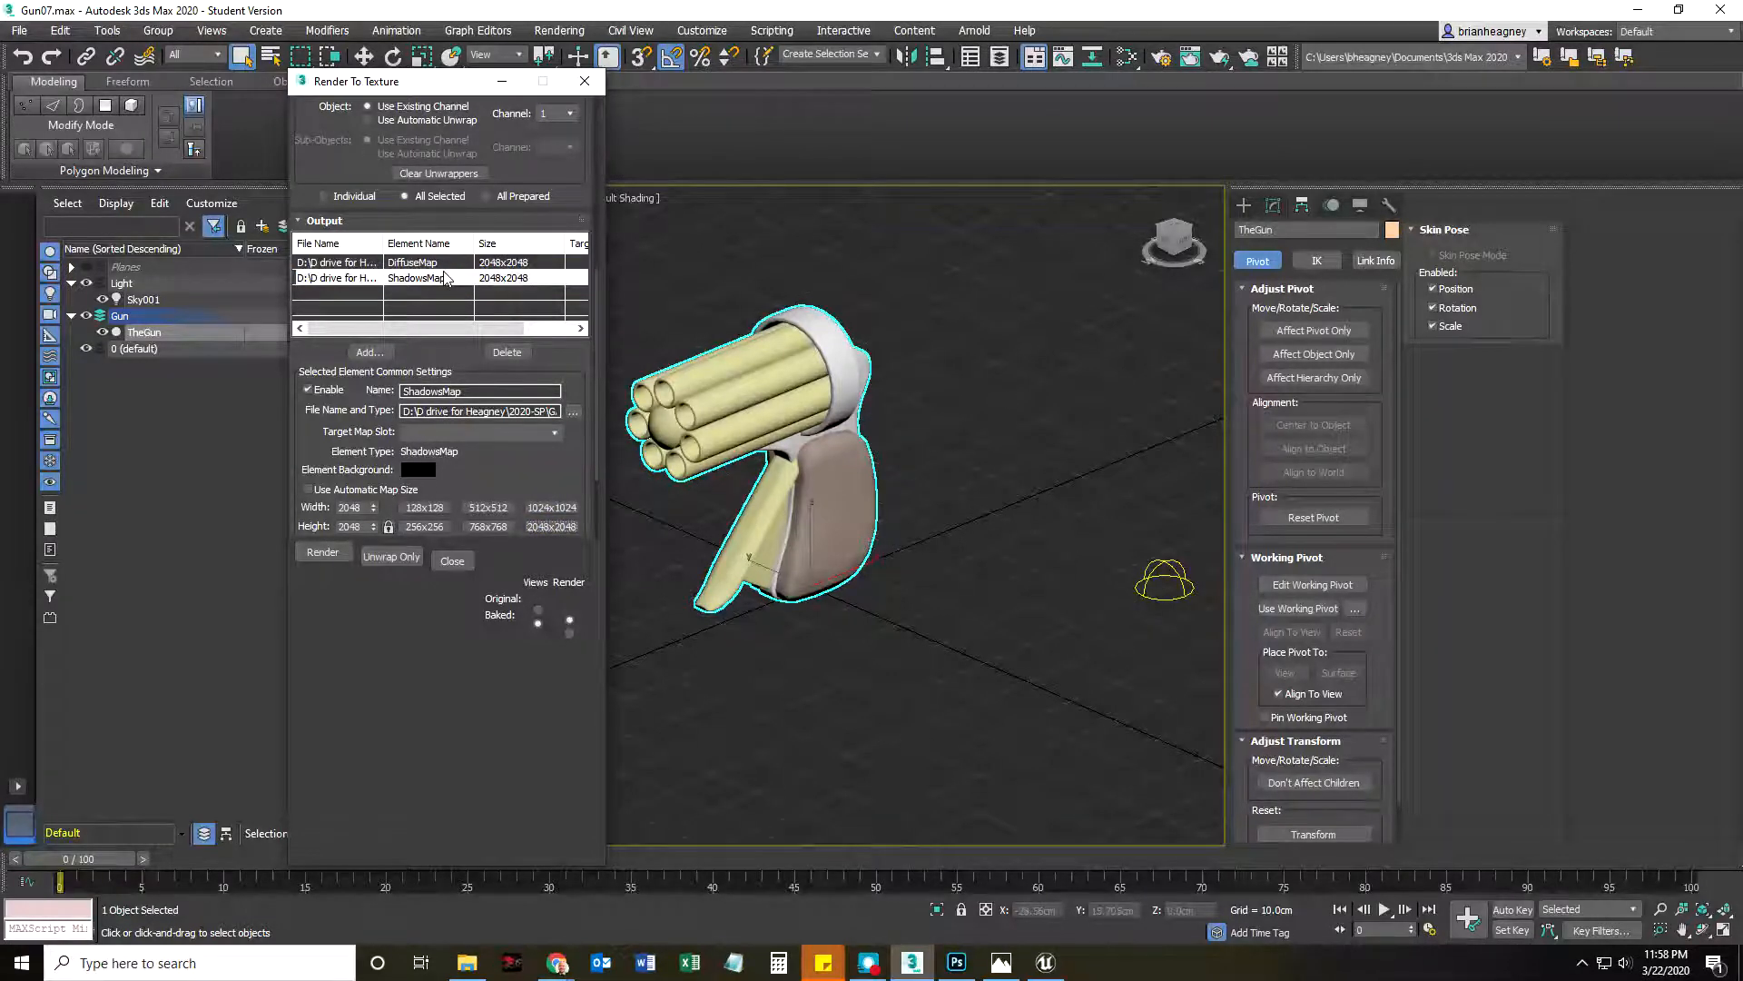
Bake both maps again without target map slots, overwriting the existing files, and inspect the result in an enlarged render window
click(320, 553)
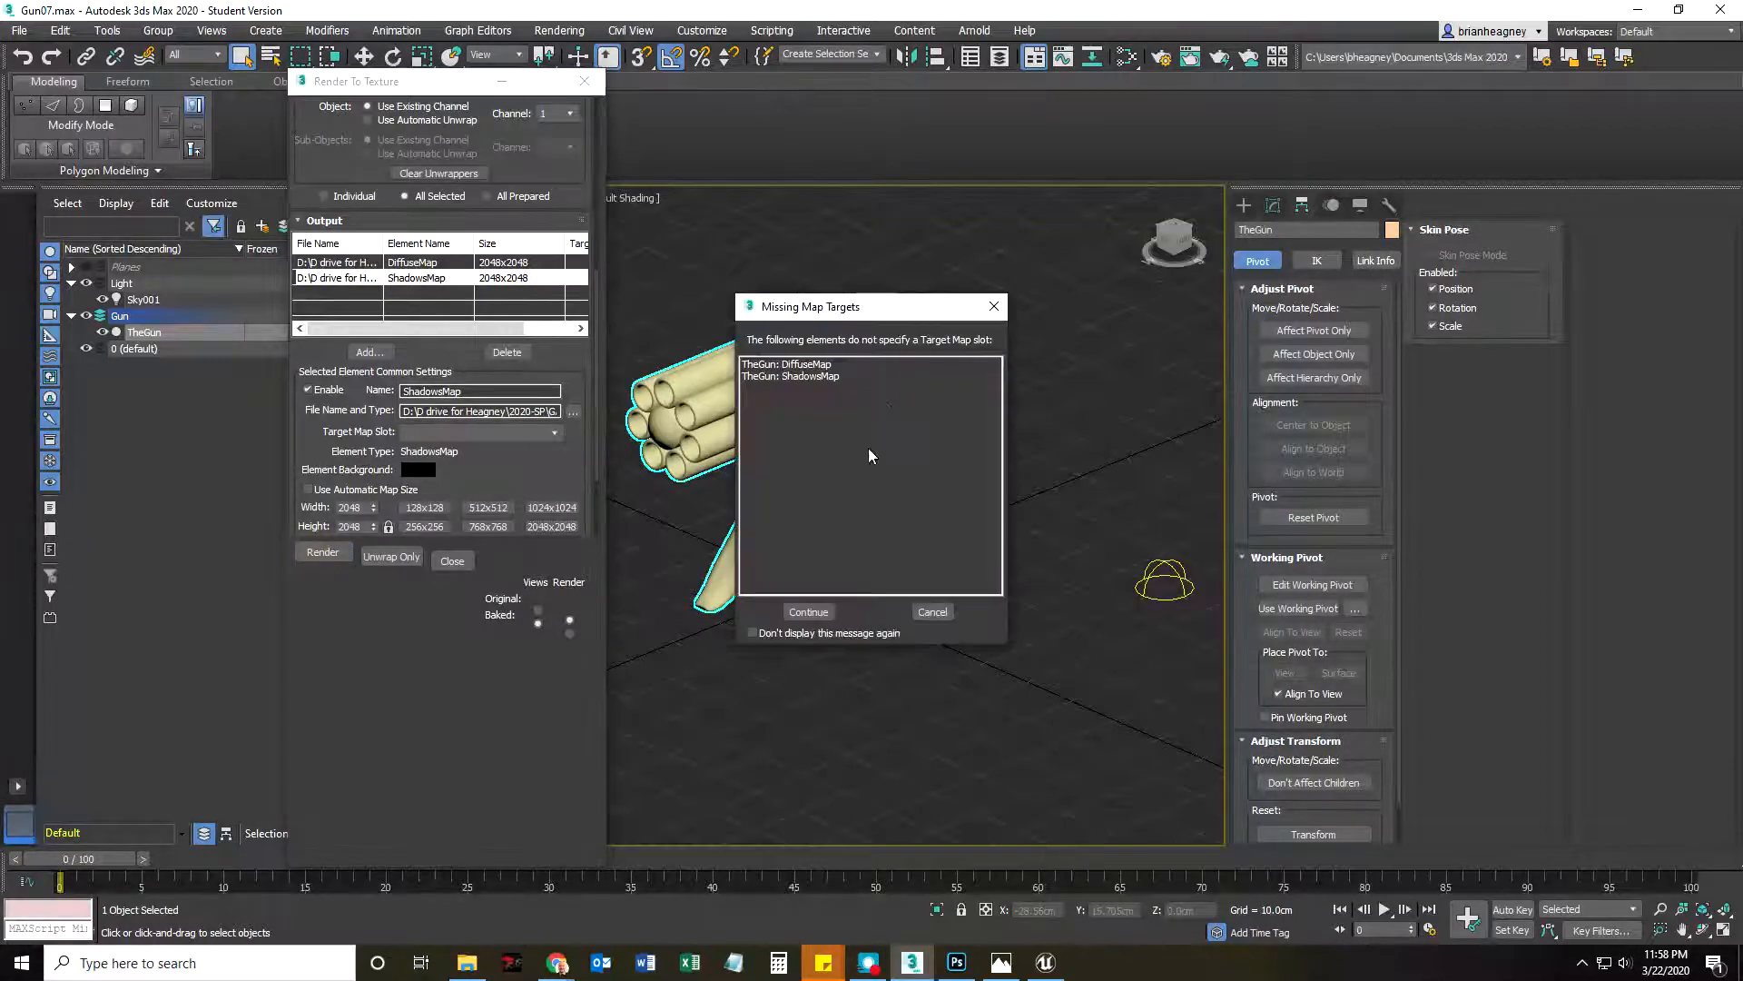
click(803, 620)
click(853, 507)
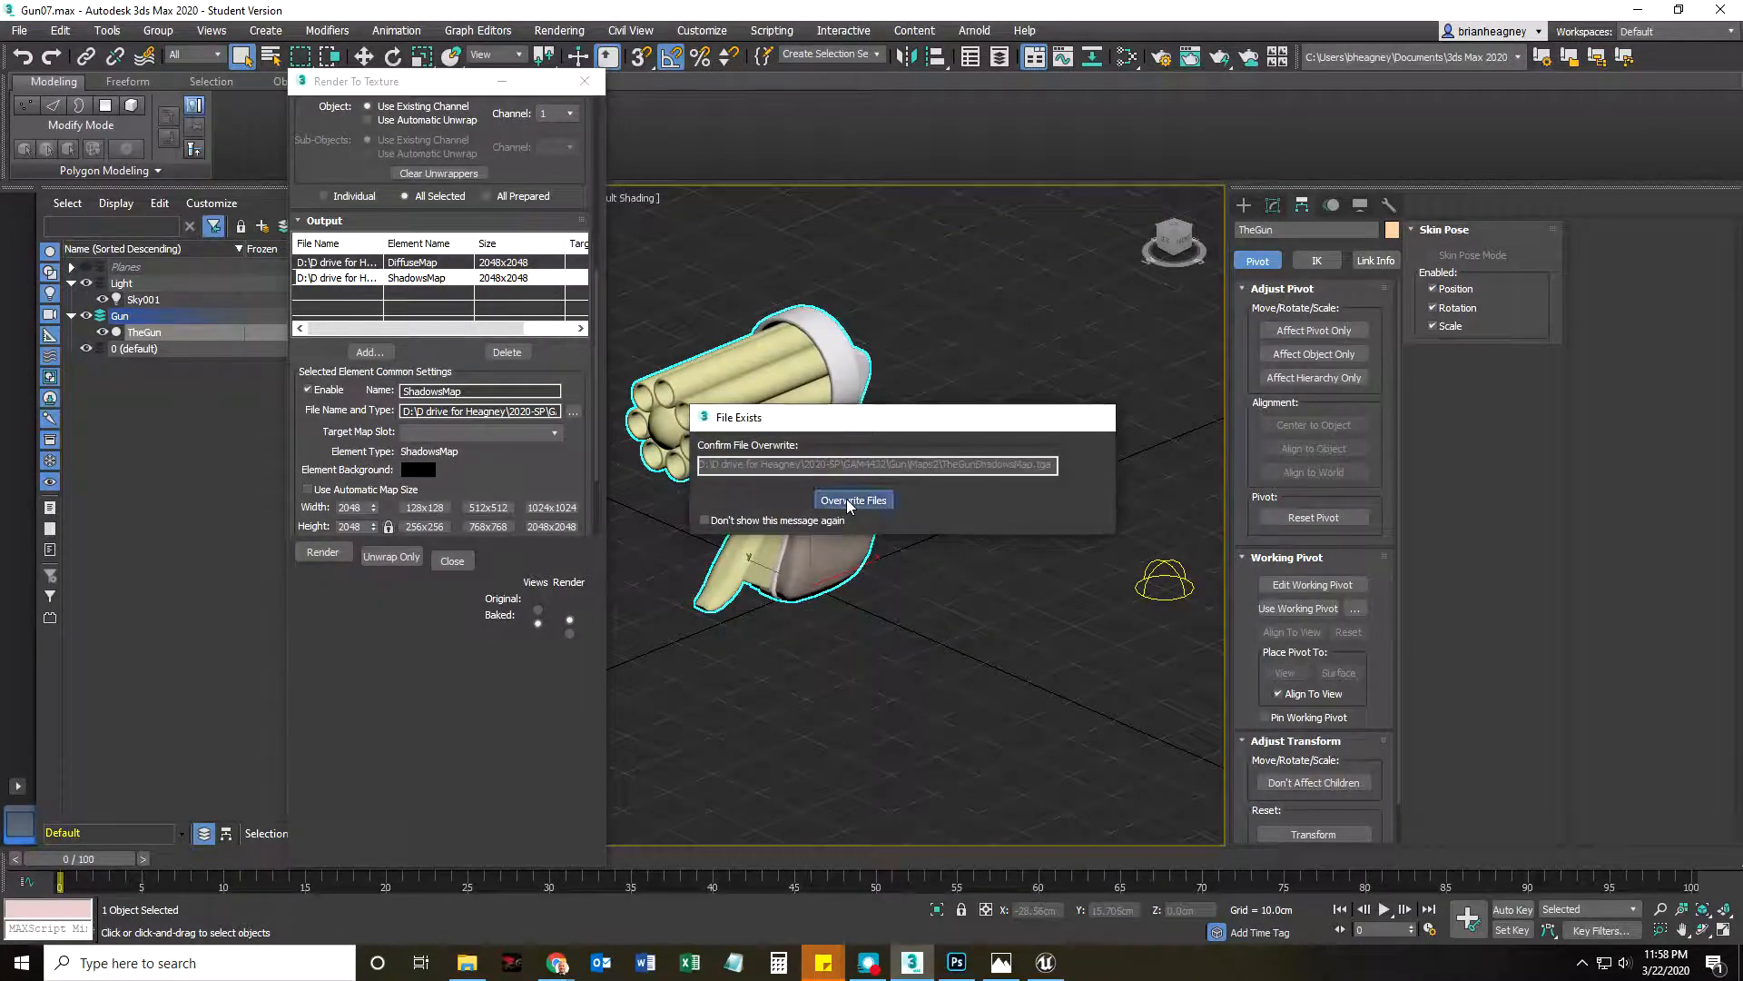
click(848, 506)
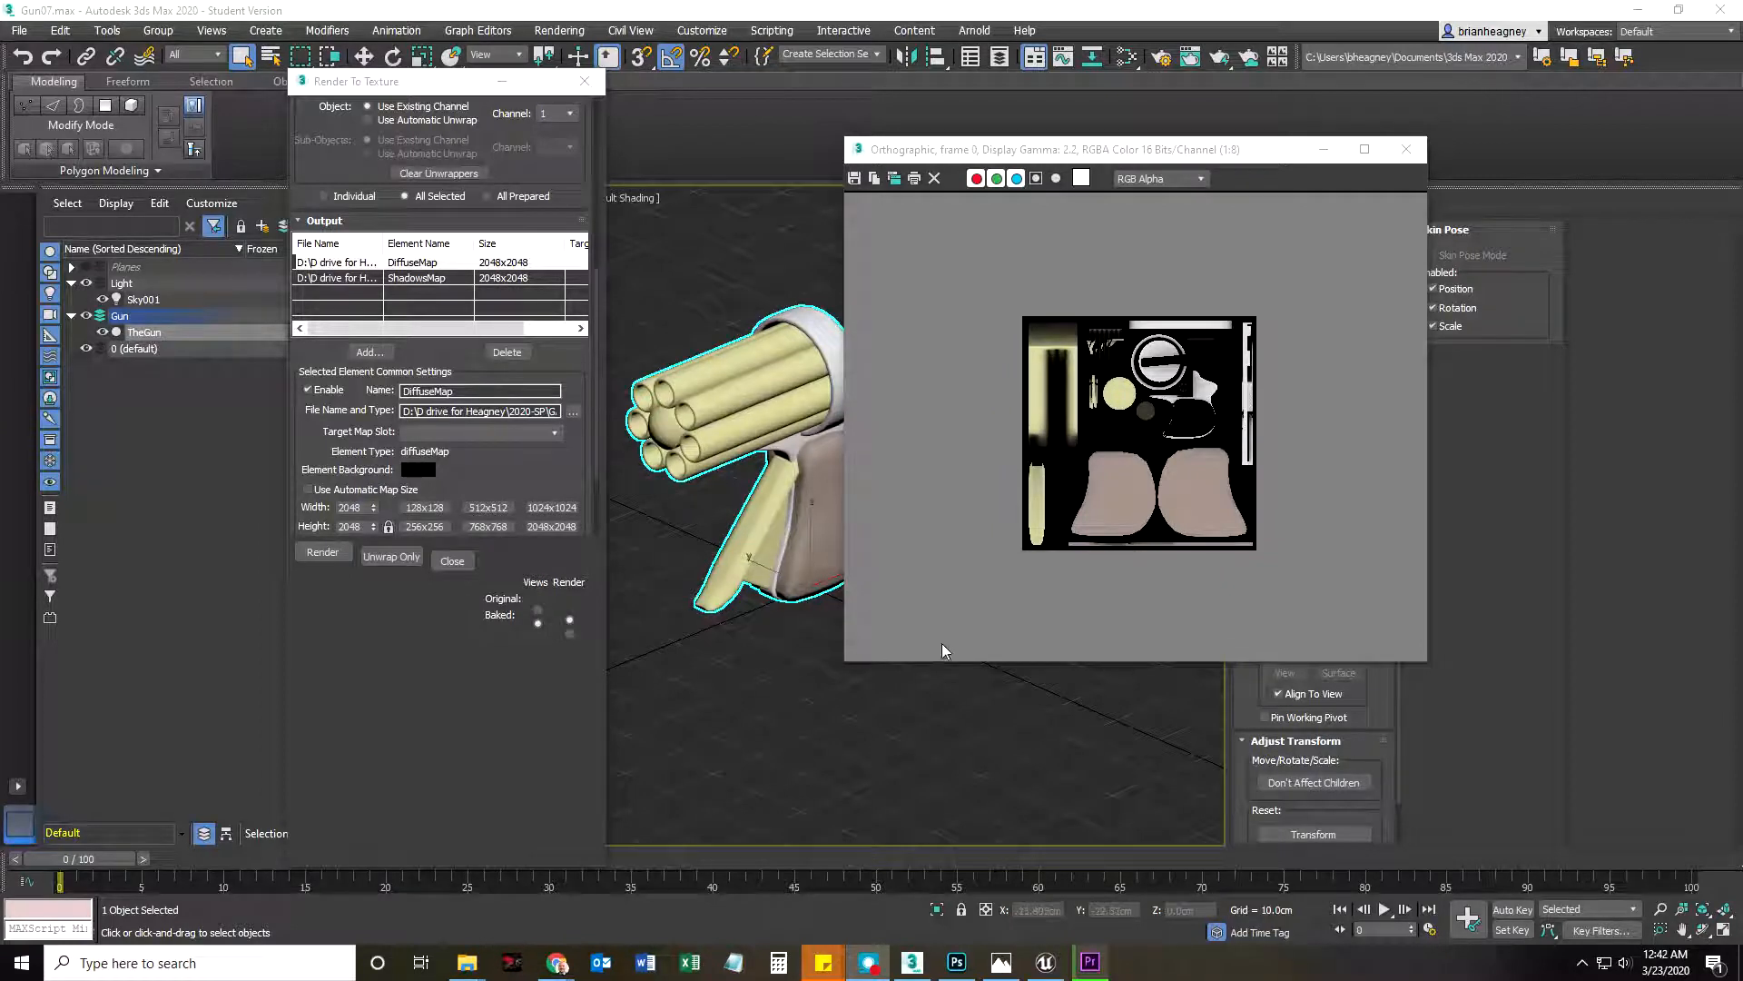
drag(1289, 150, 1086, 125)
scroll(957, 575, up, 2)
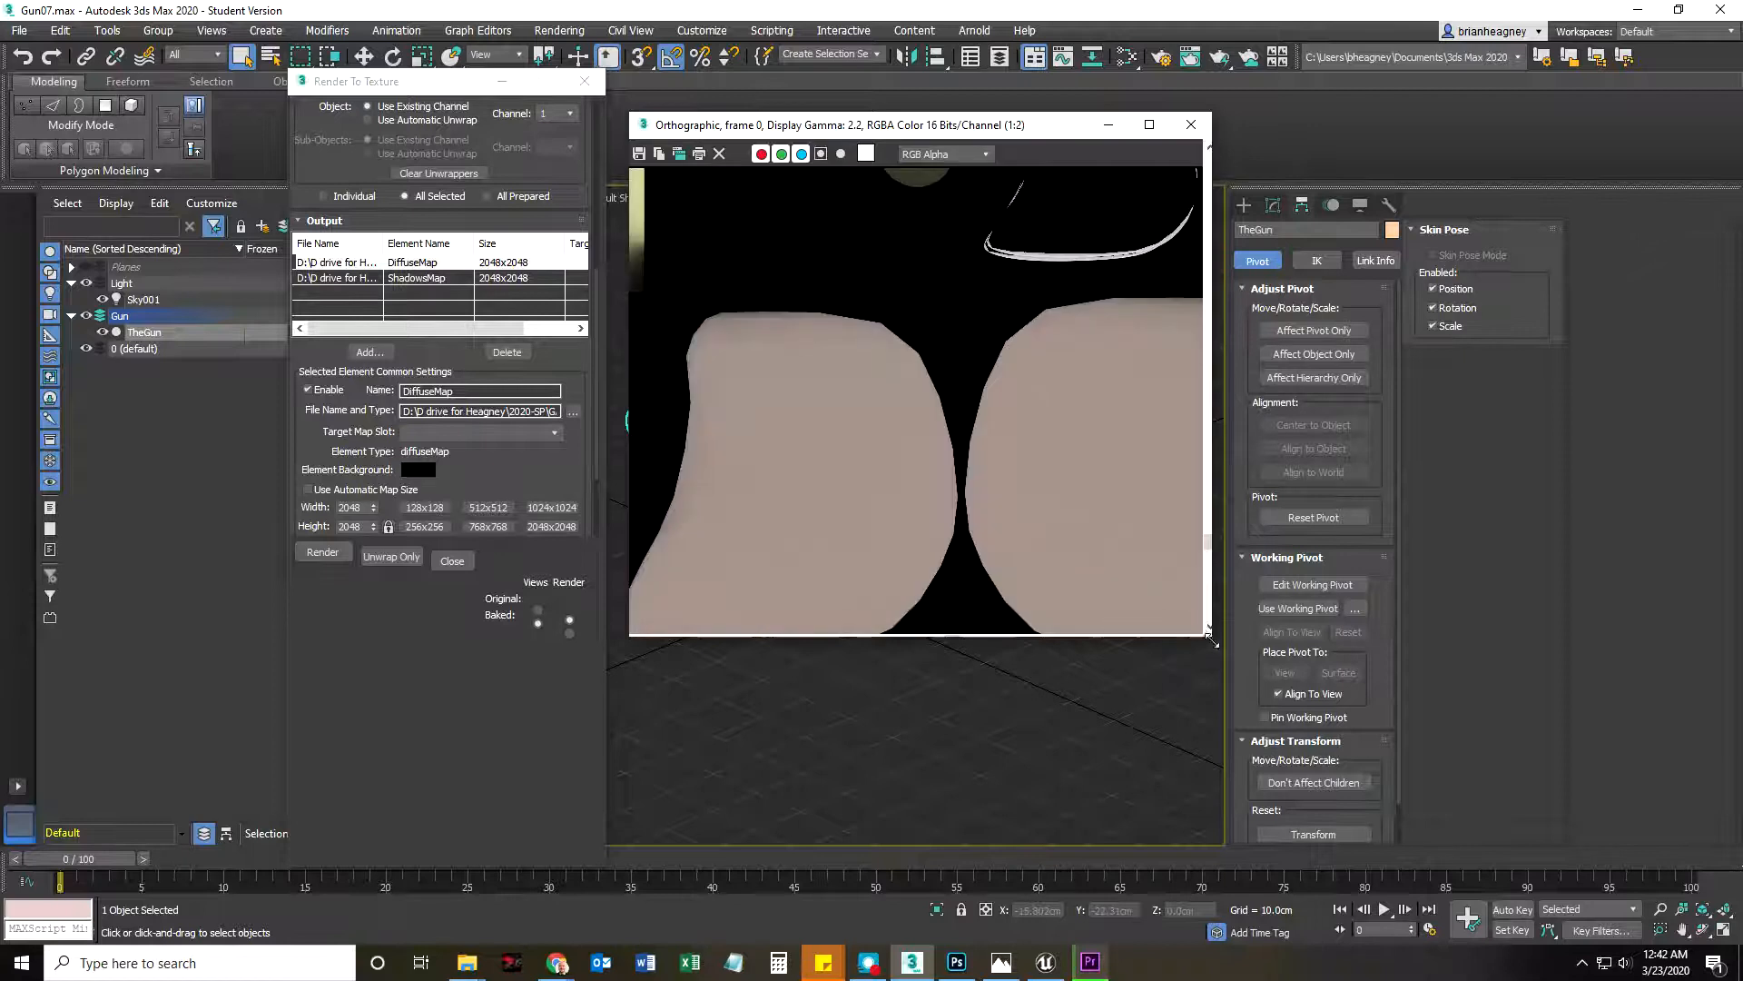
drag(1206, 633, 1529, 859)
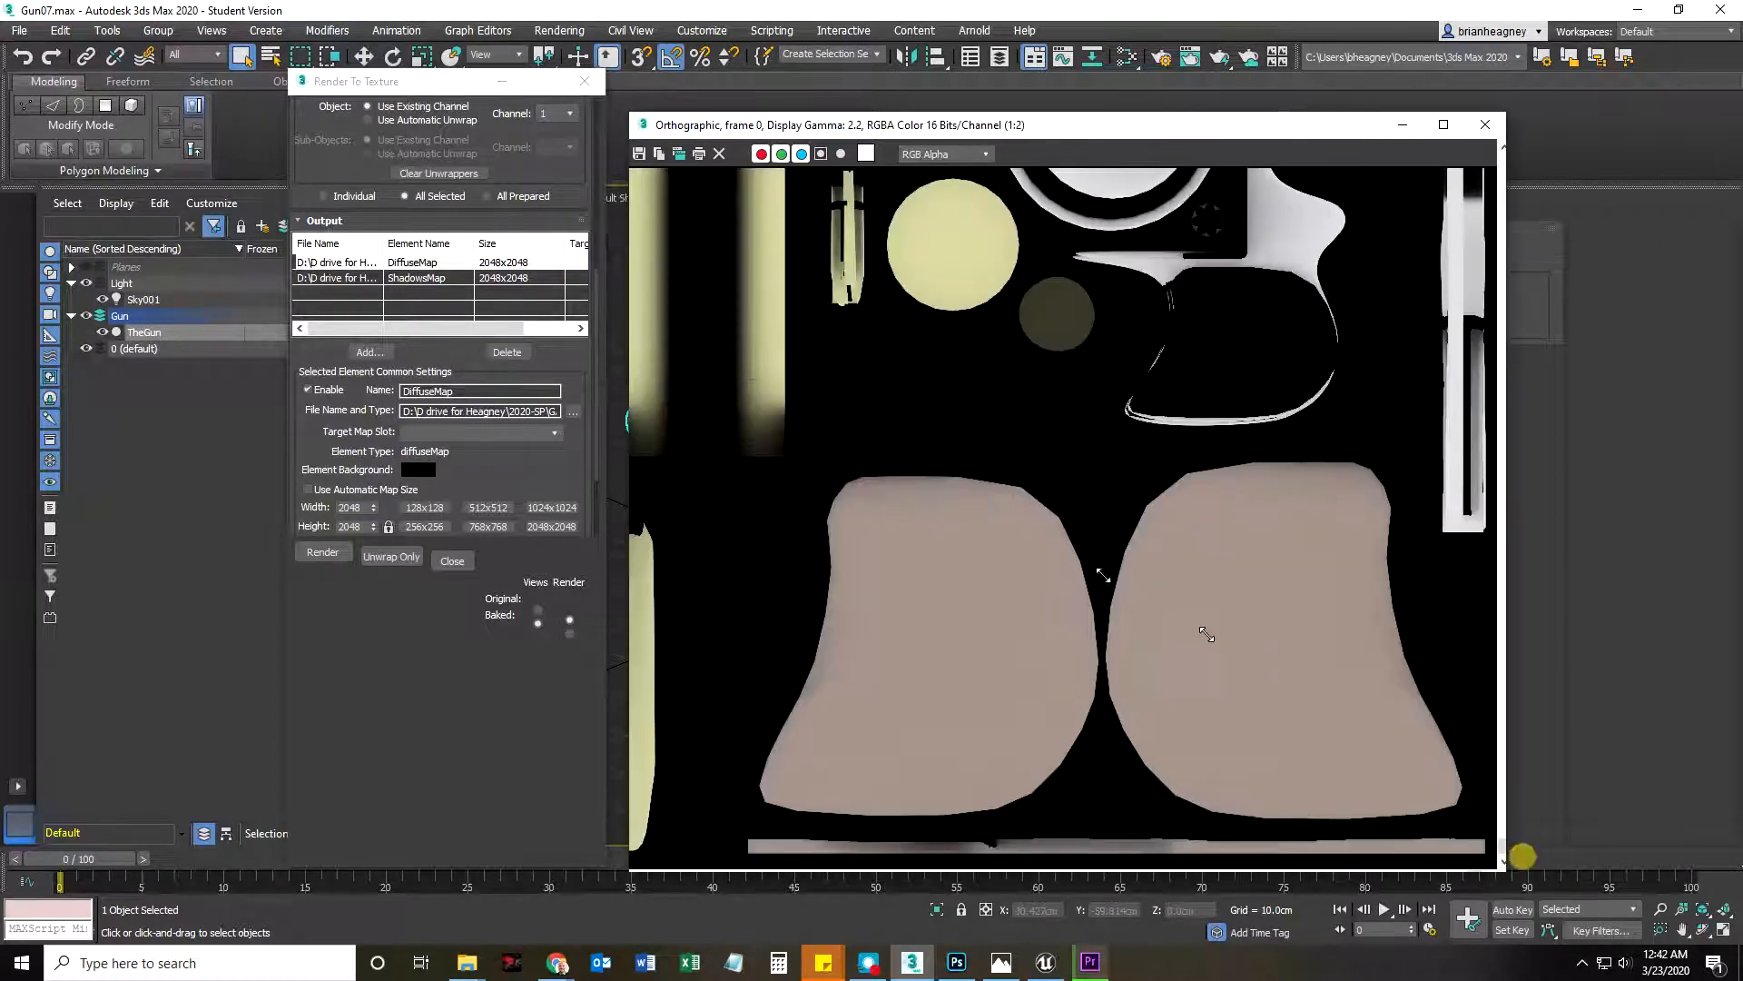
scroll(1043, 576, down, 1)
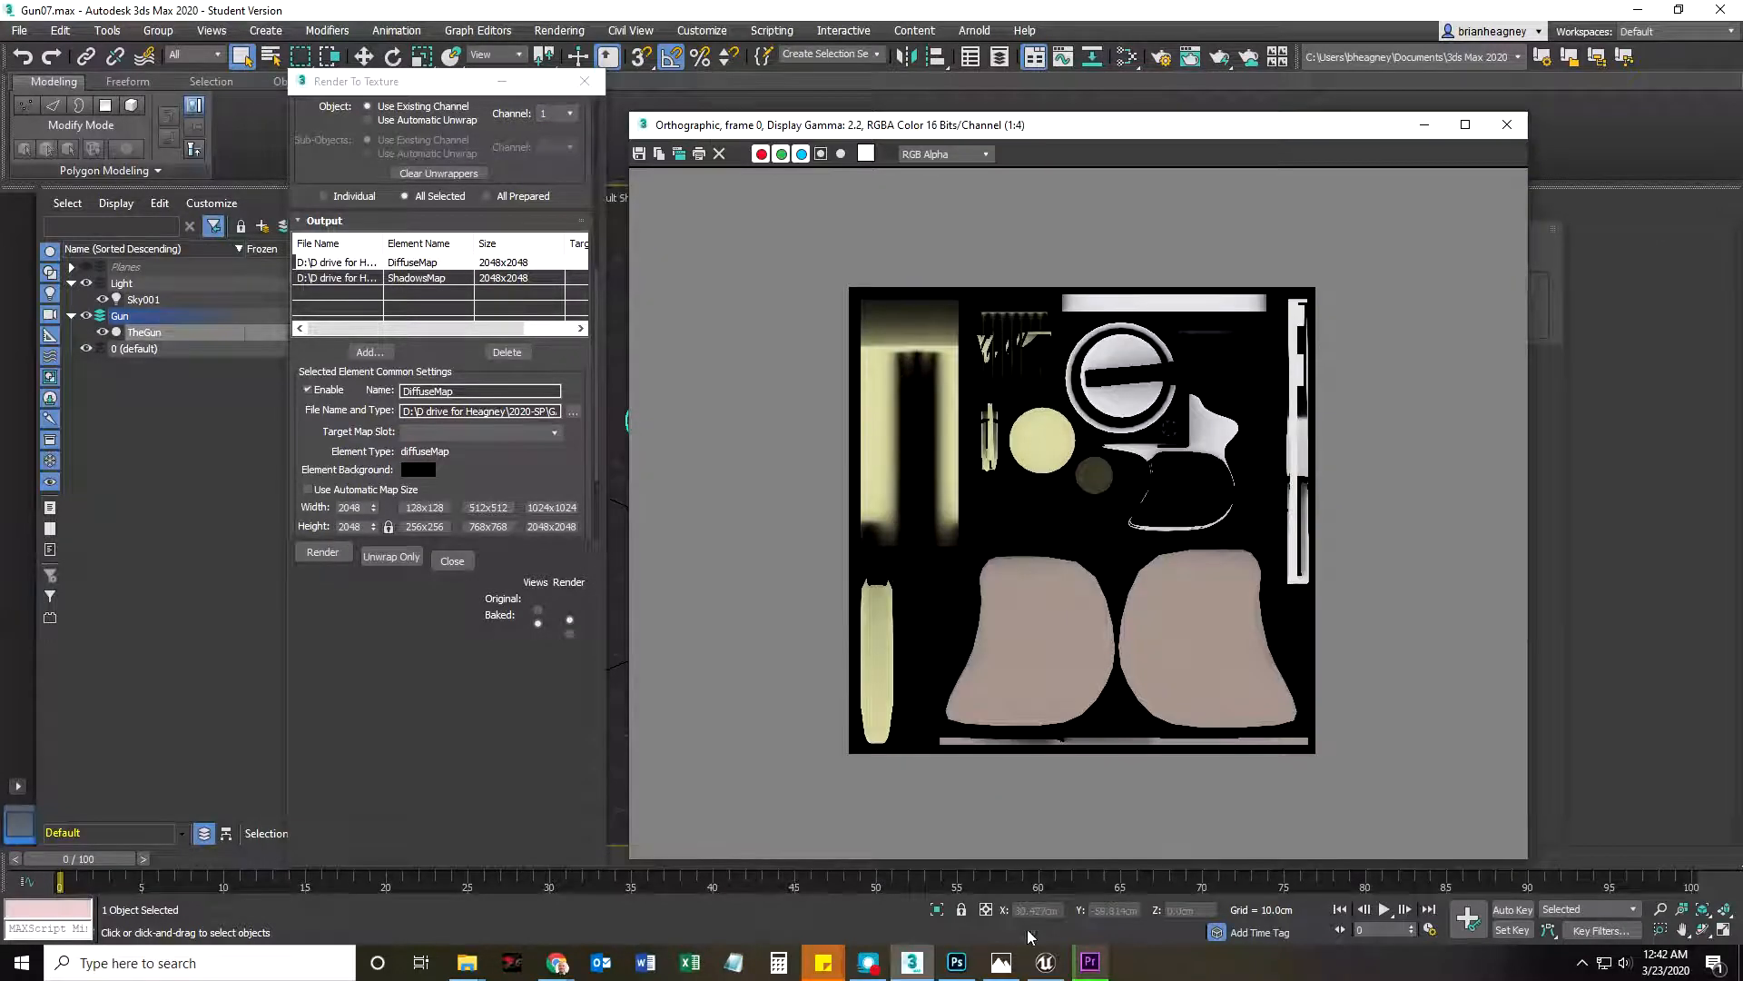
Switch to Photoshop and open TheGunDiffuseMap.tga and TheGunShadowsMap.tga together from the Gun\Maps2 folder
click(956, 961)
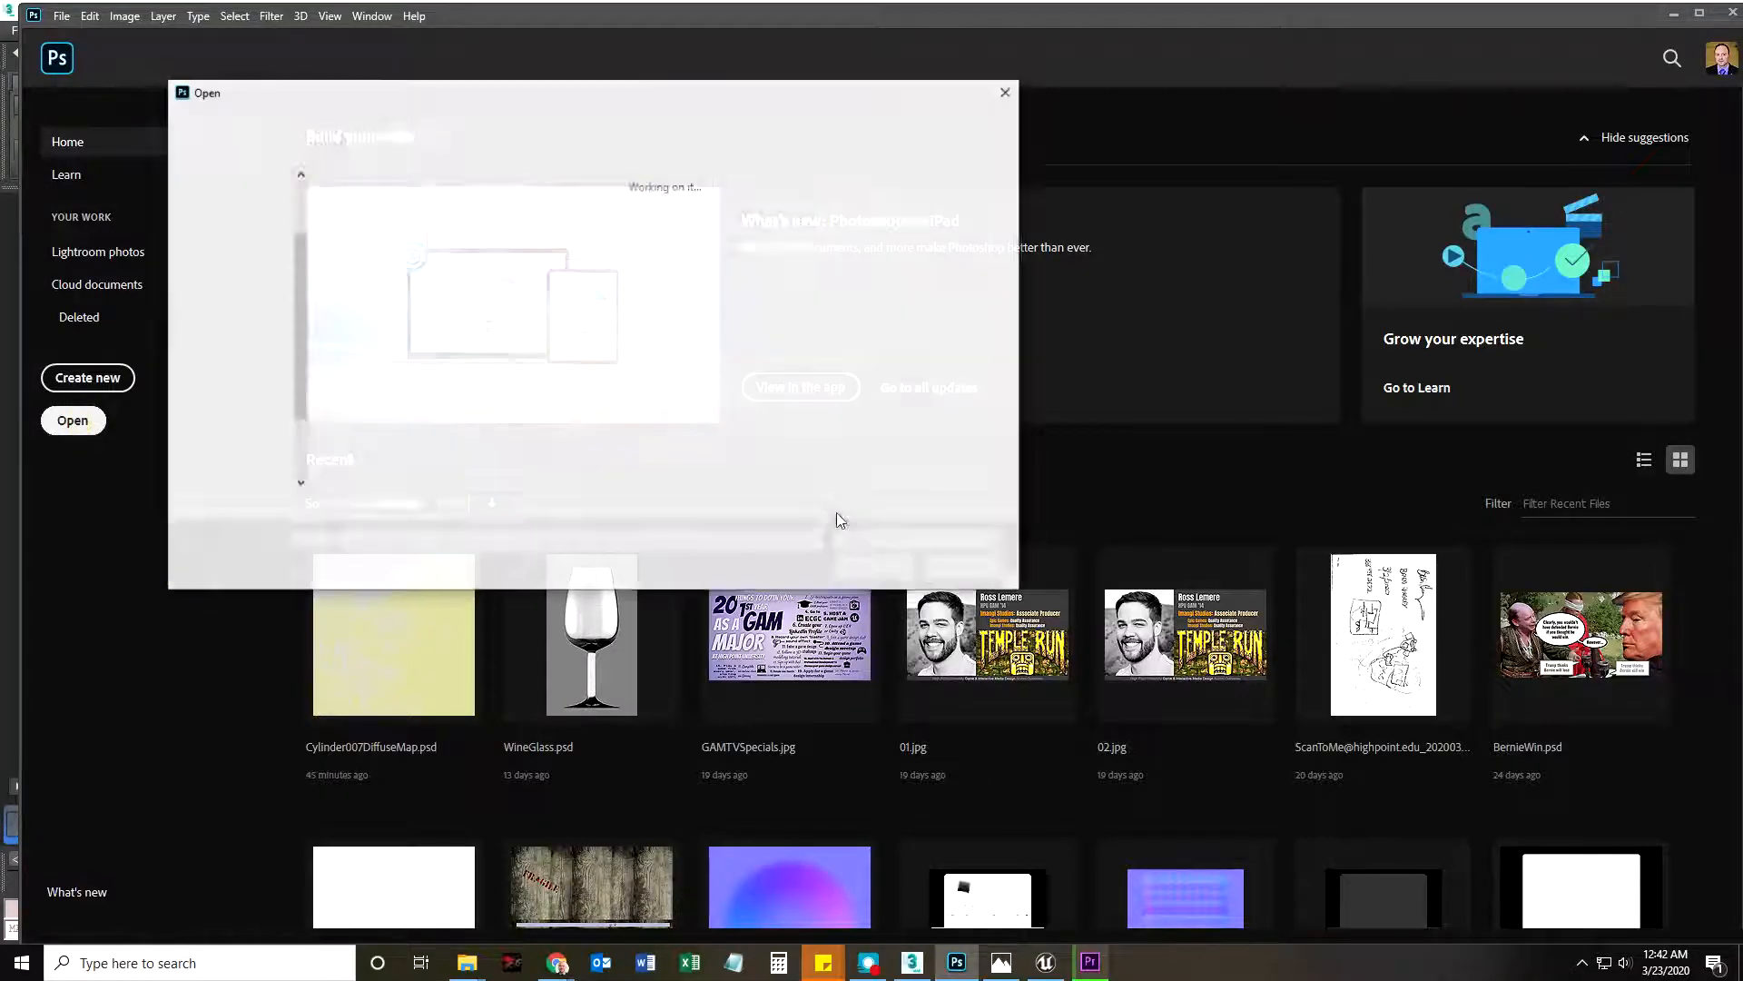
click(610, 124)
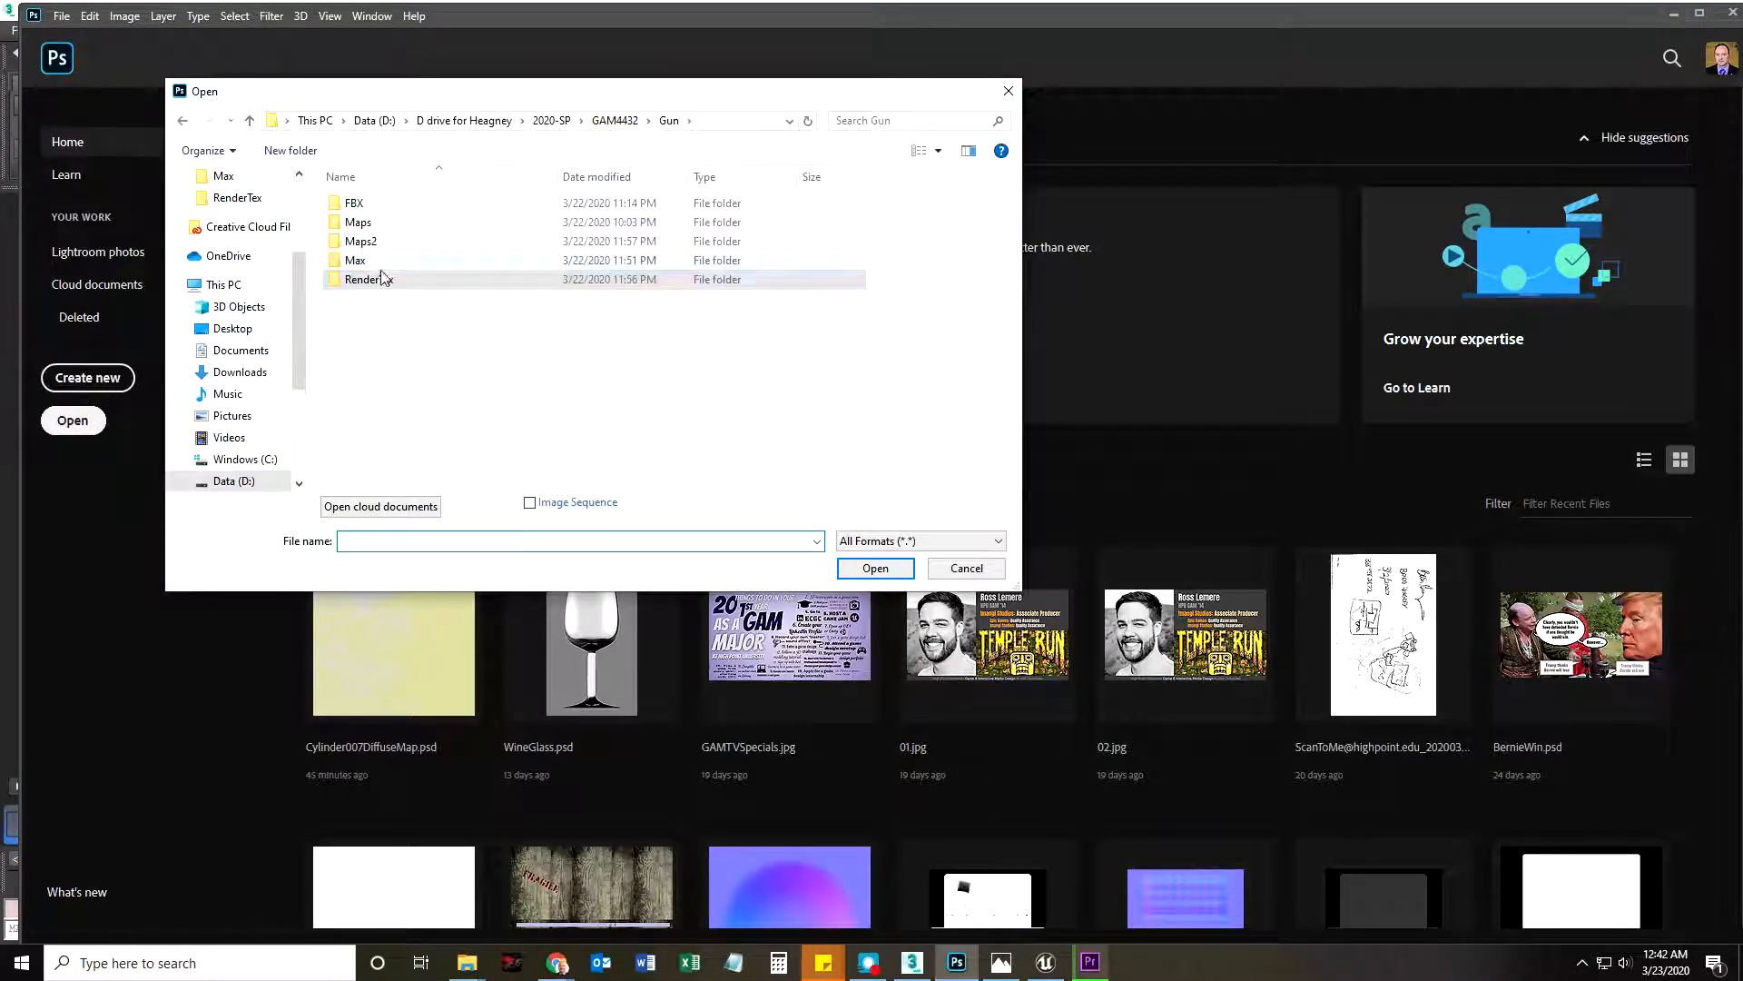
double_click(372, 242)
click(367, 207)
ctrl+click(371, 222)
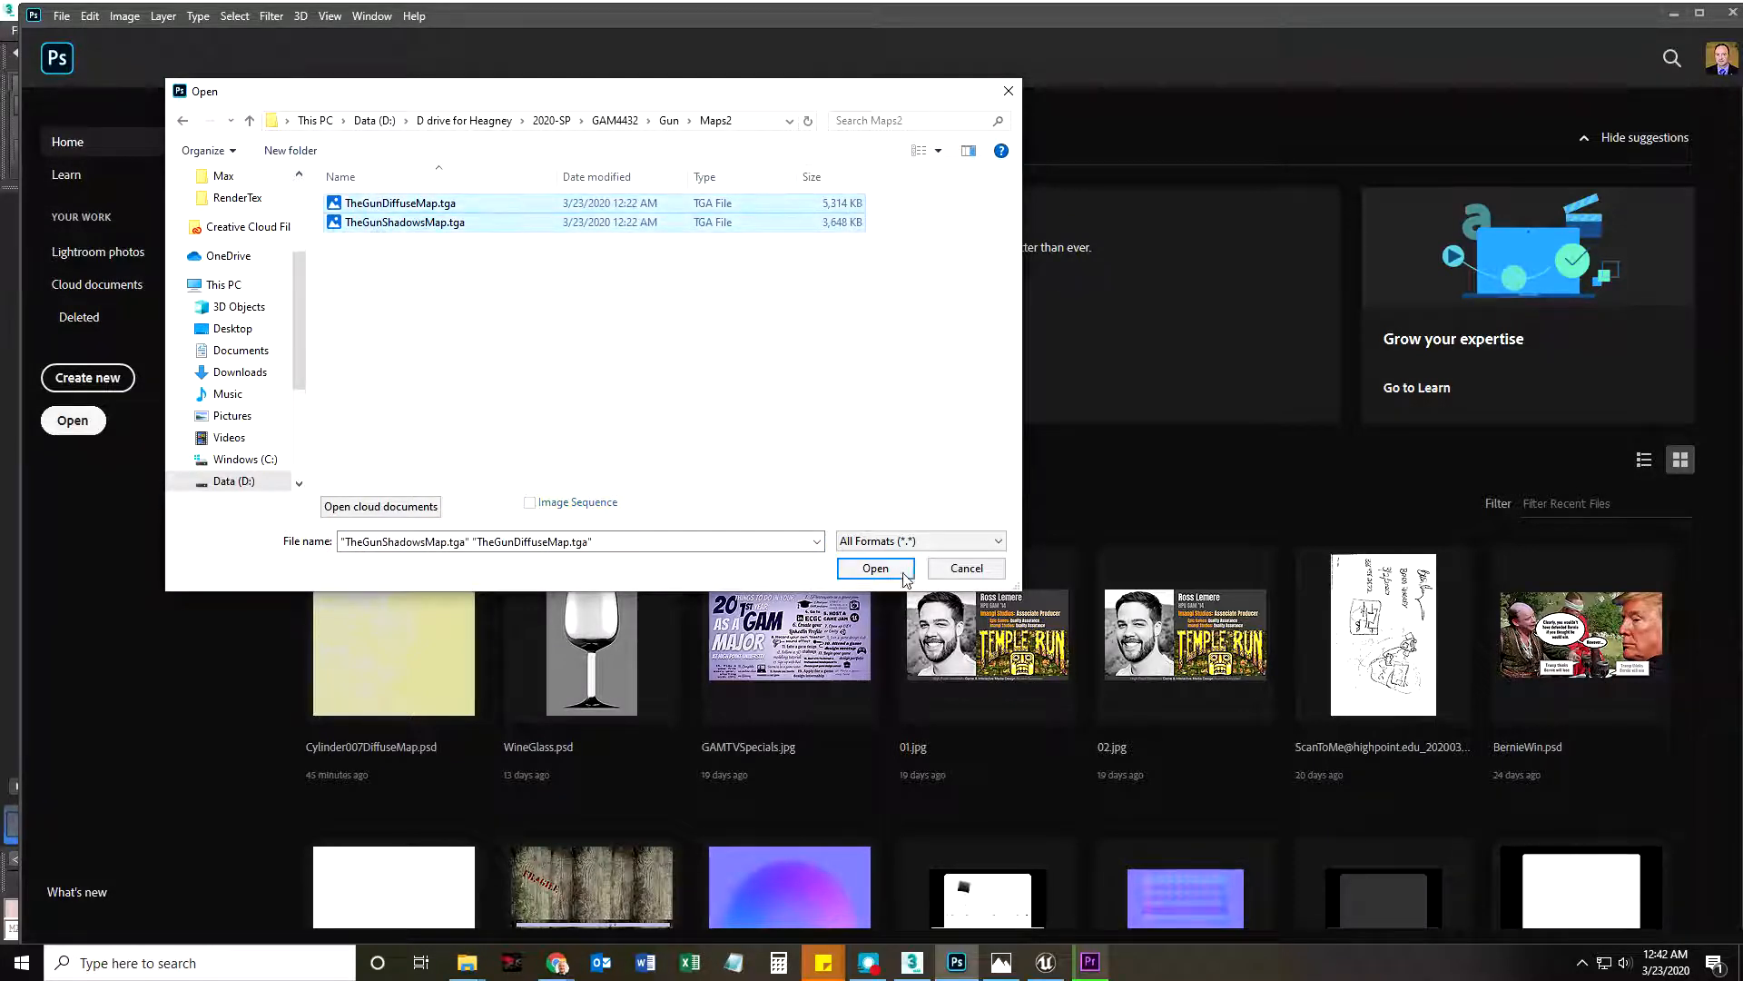
click(875, 568)
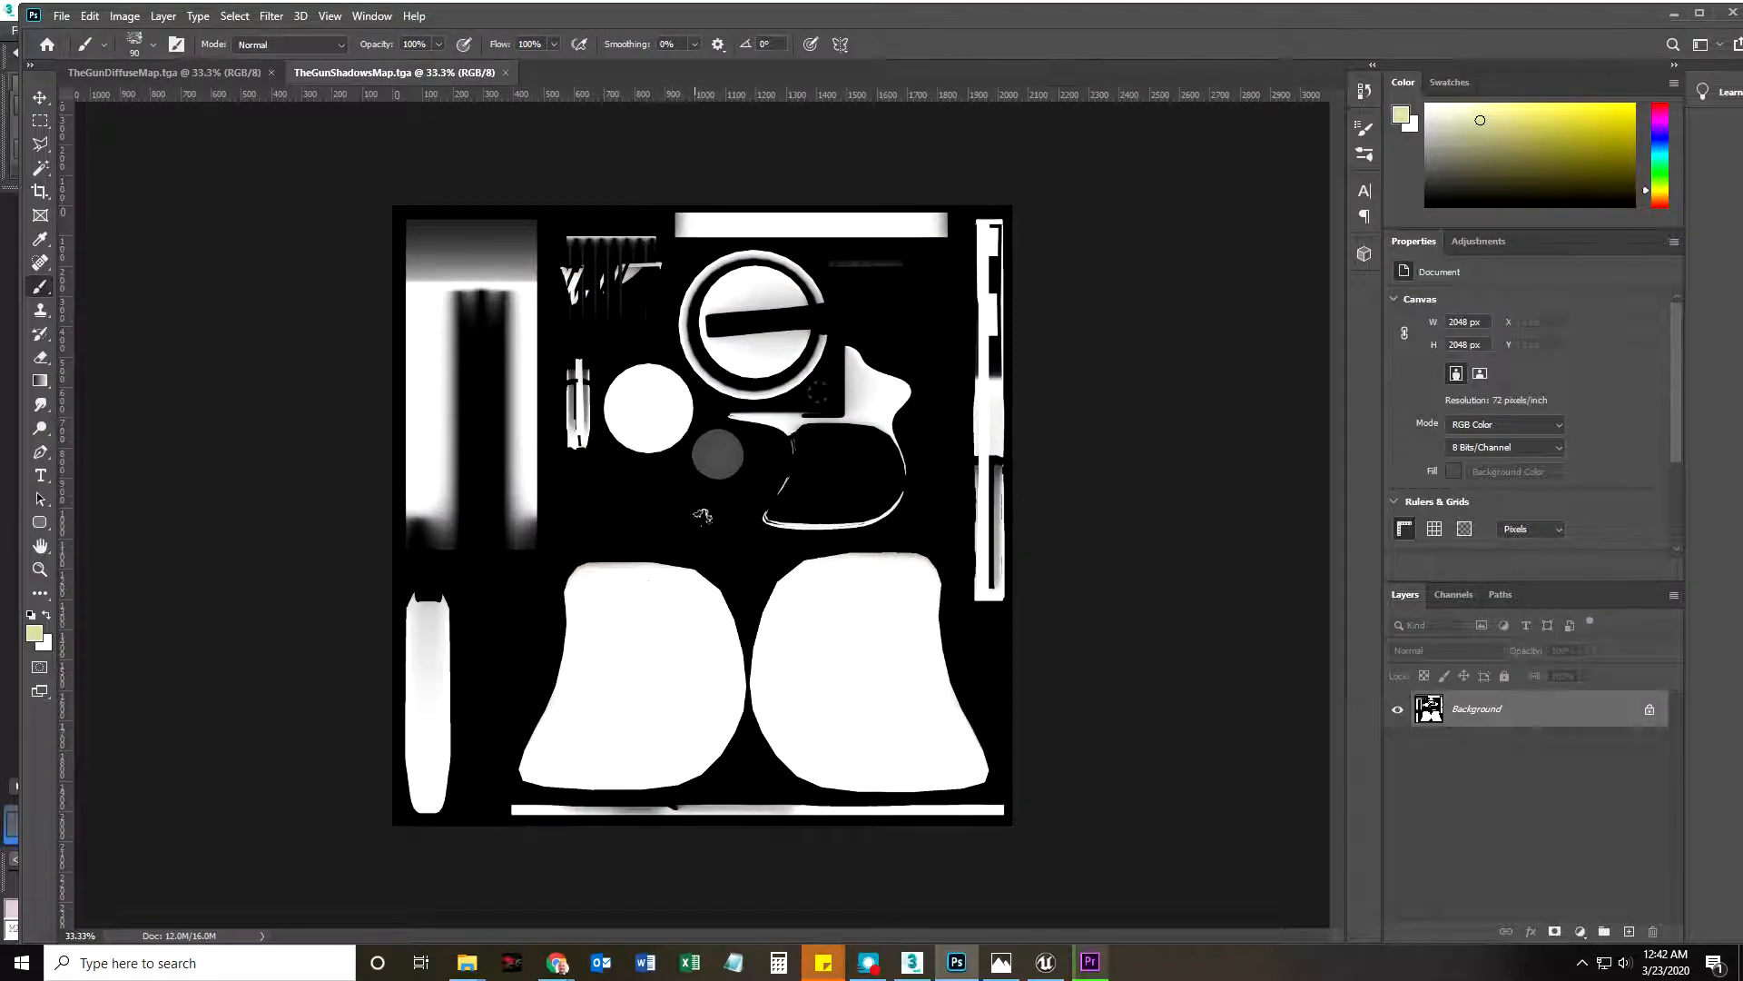
In TheGunDiffuseMap.tga, outline all the pale yellow UV pieces with one Polygonal Lasso selection that extends past the canvas edges
click(238, 77)
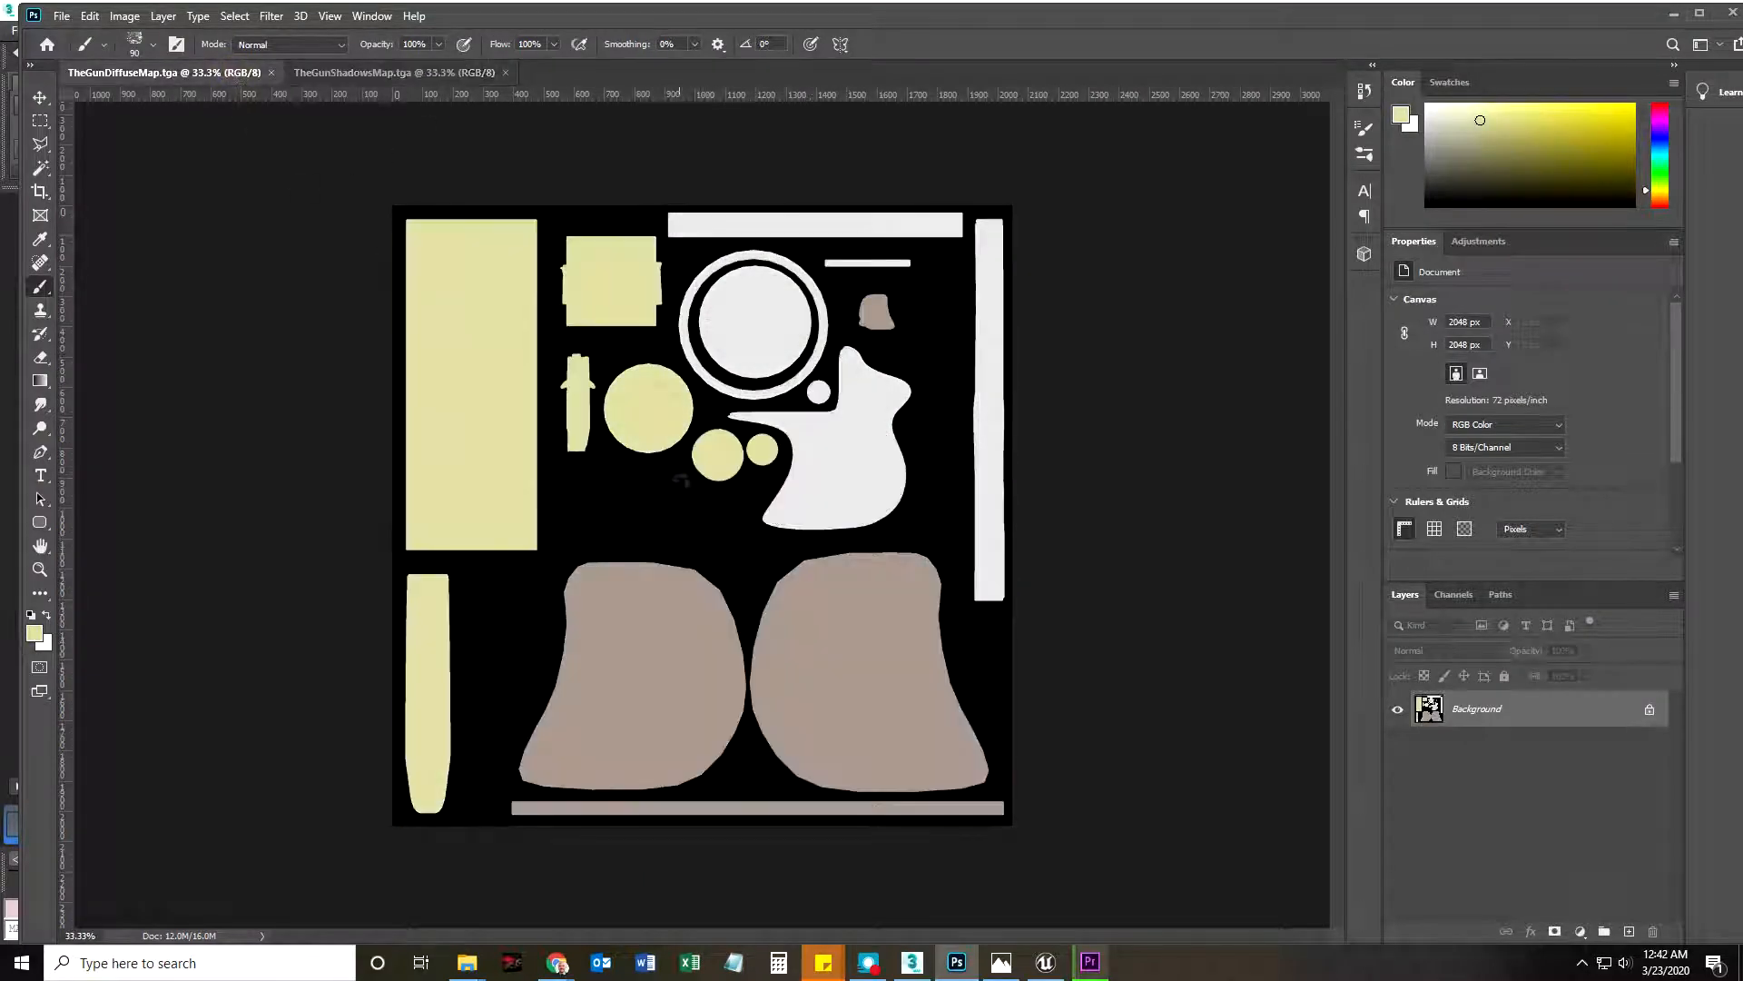
key(z)
mouse_move(658, 499)
mouse_down()
mouse_move(751, 498)
mouse_move(749, 520)
mouse_move(692, 436)
mouse_up()
key(b)
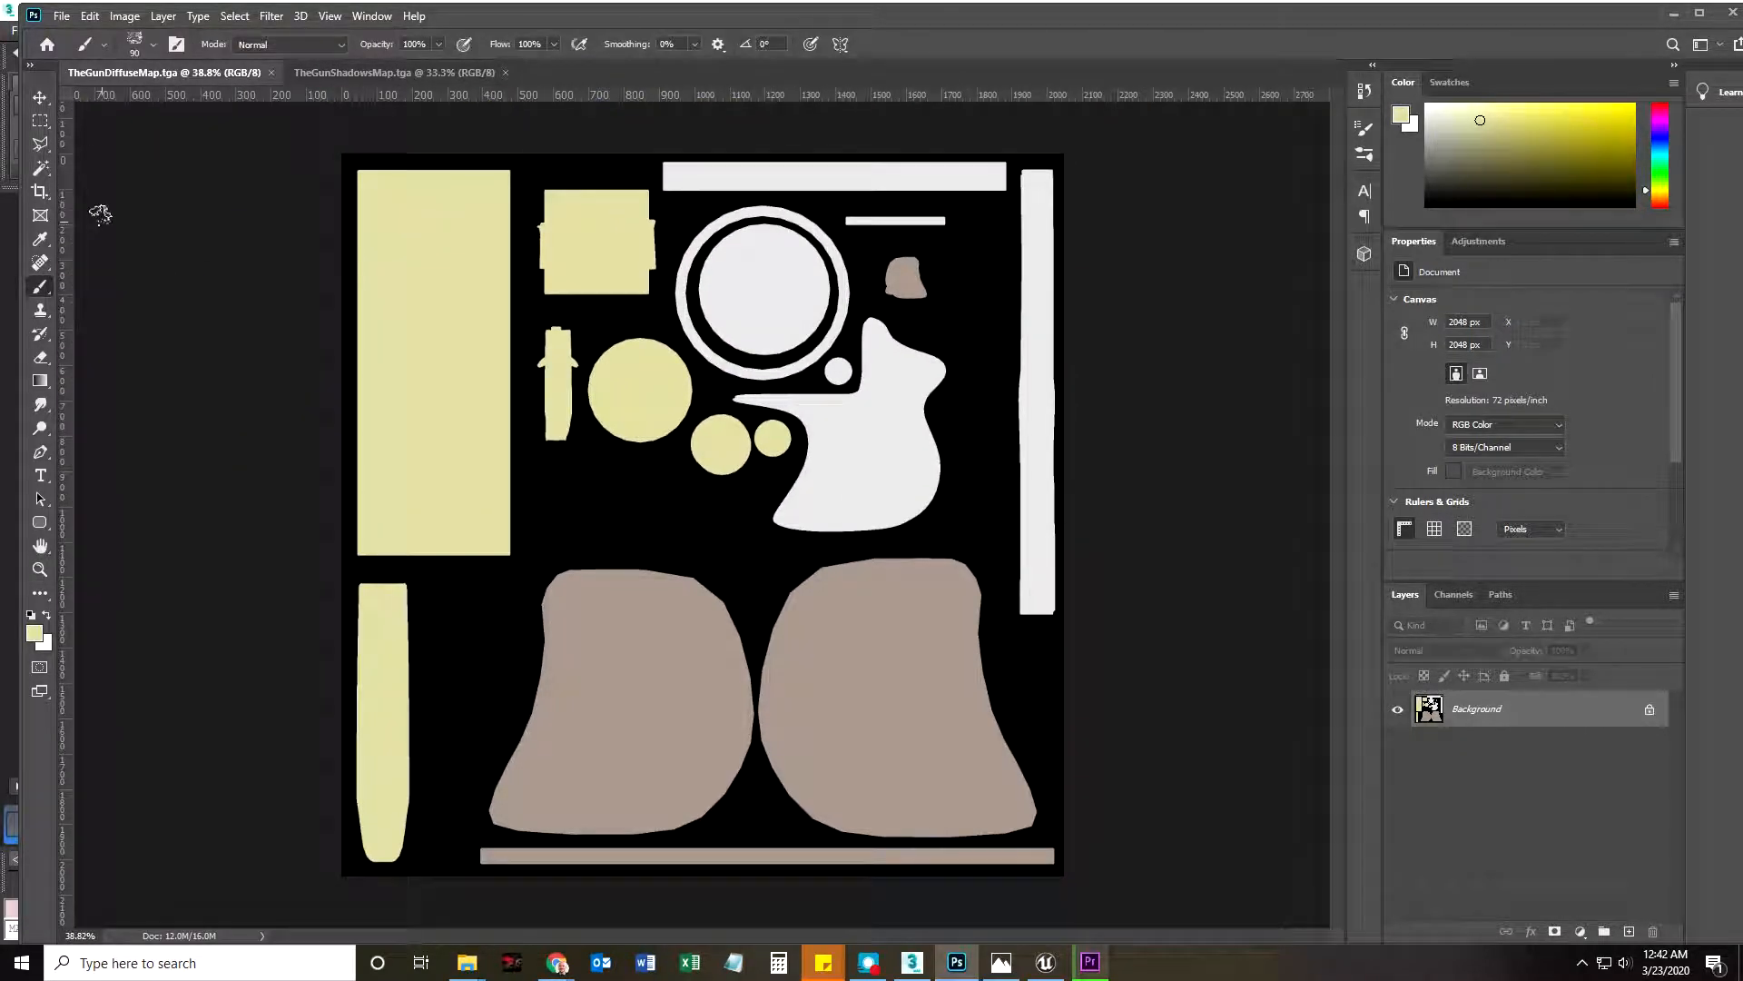
click(41, 145)
click(262, 884)
click(428, 899)
click(471, 814)
click(464, 666)
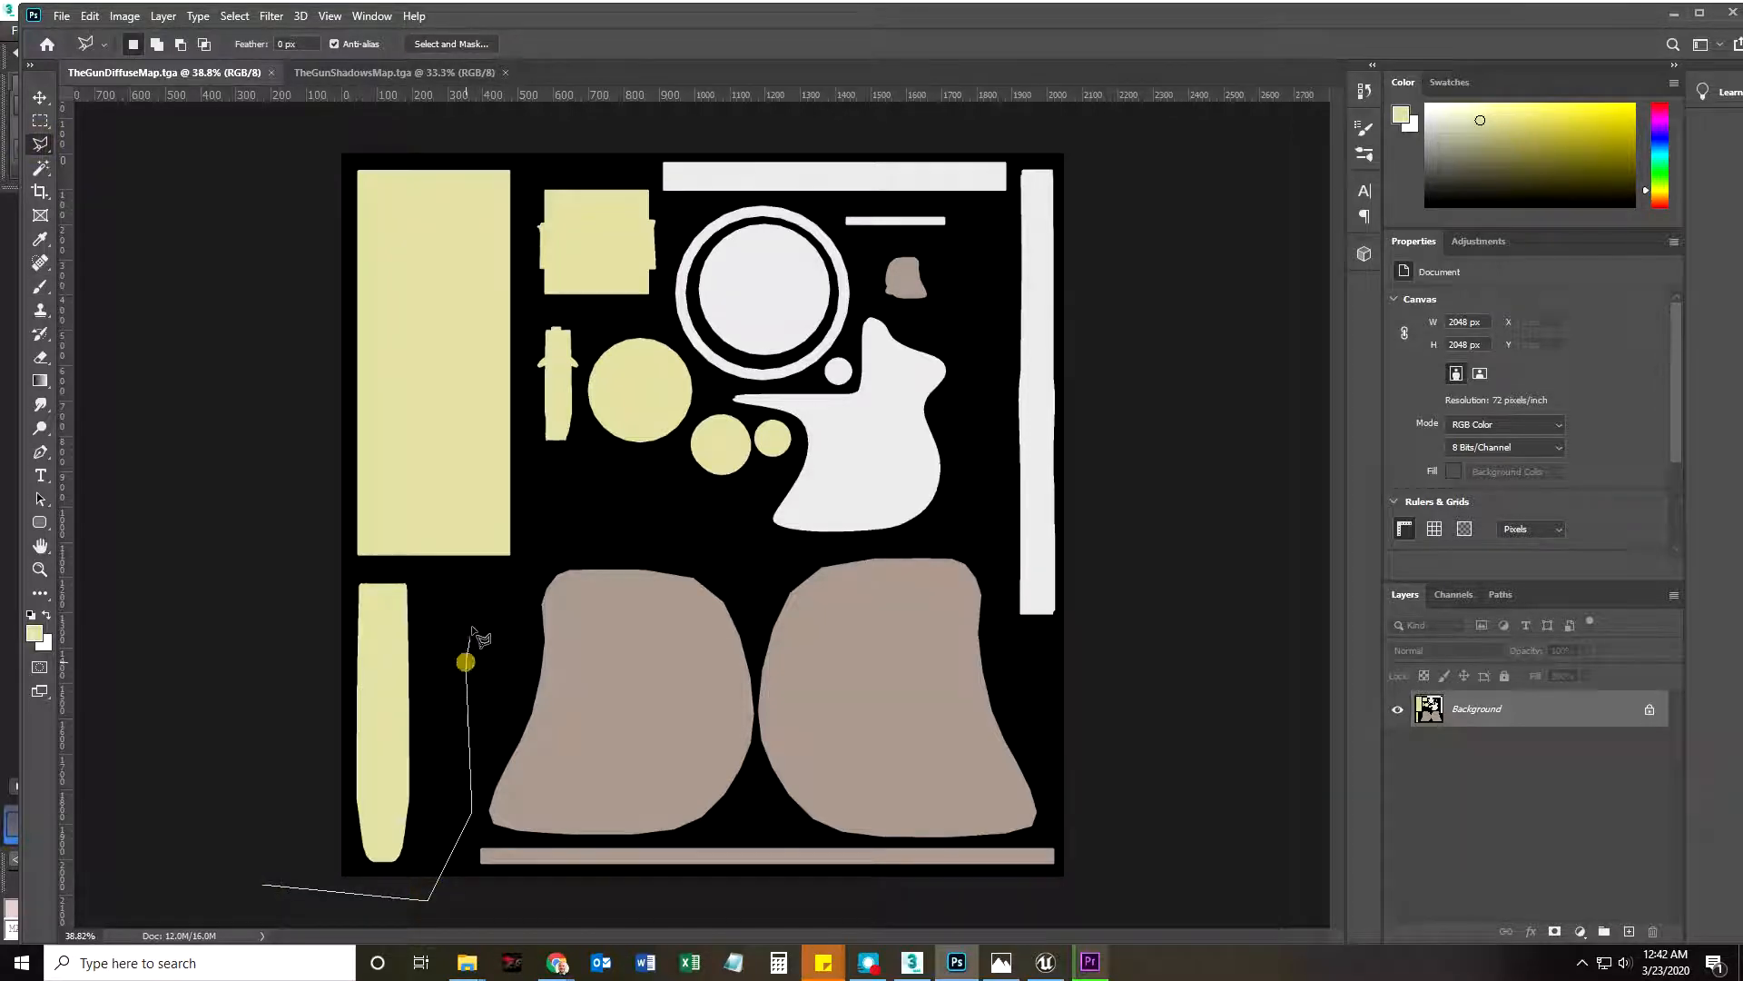
click(473, 586)
click(532, 568)
click(641, 503)
click(741, 502)
click(795, 459)
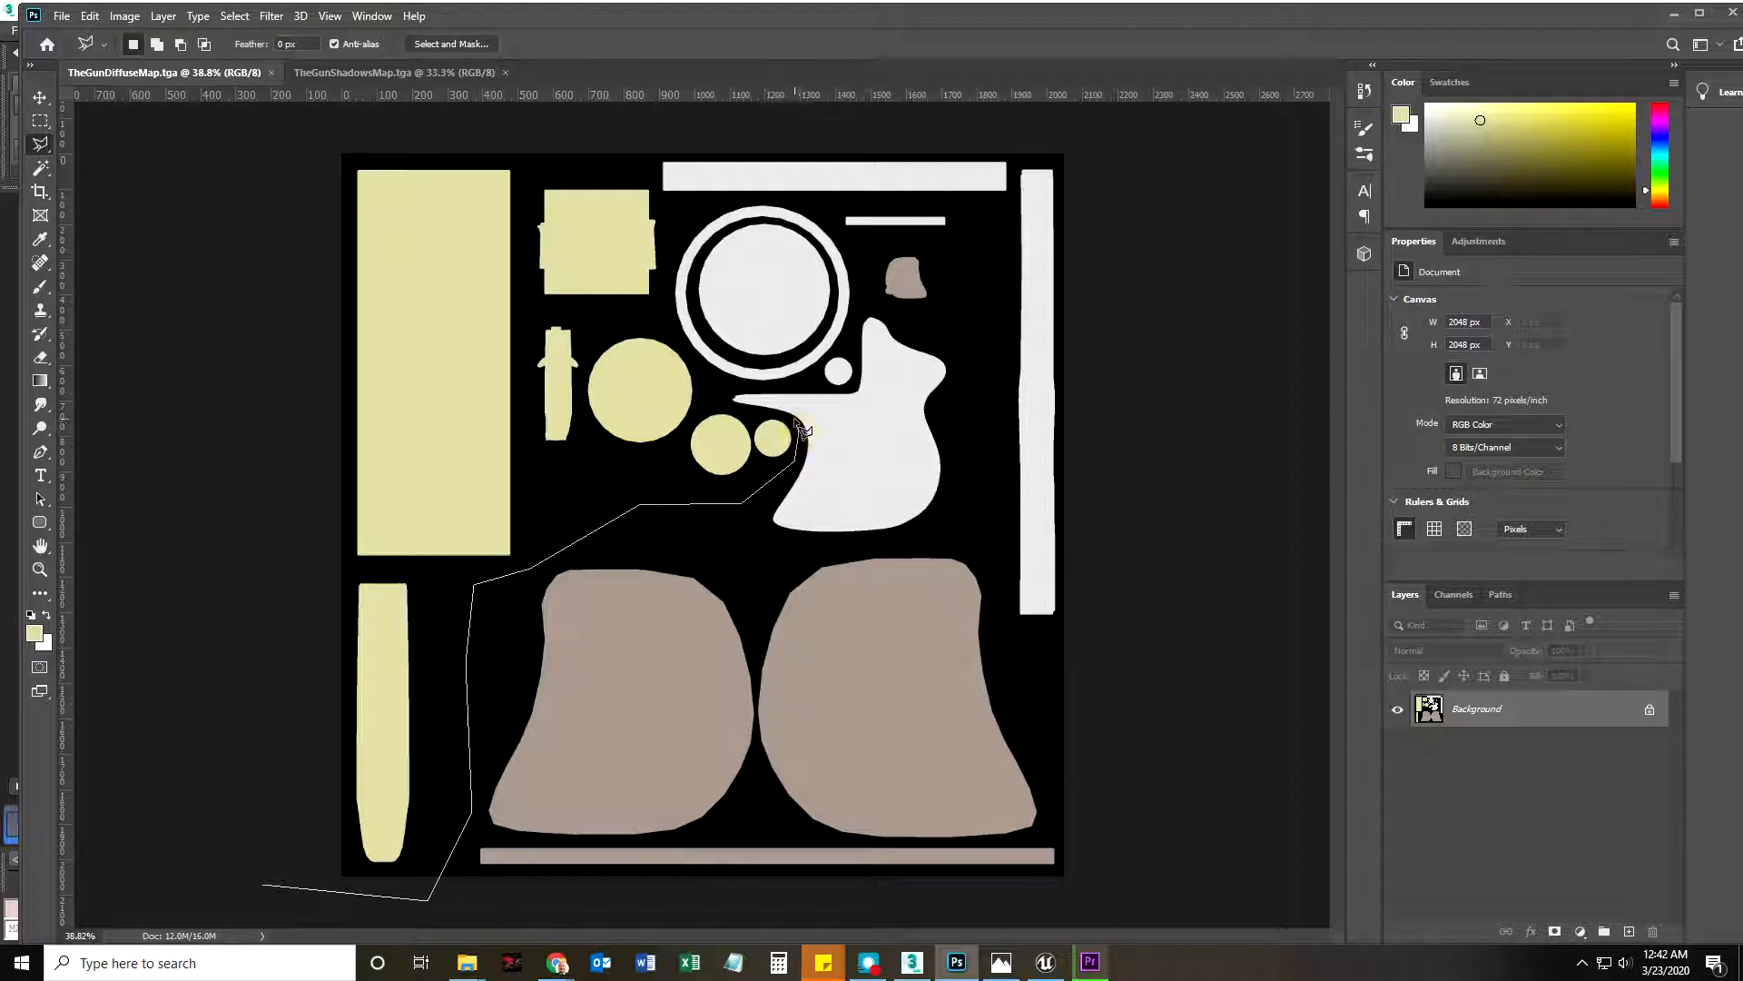
click(765, 409)
click(740, 411)
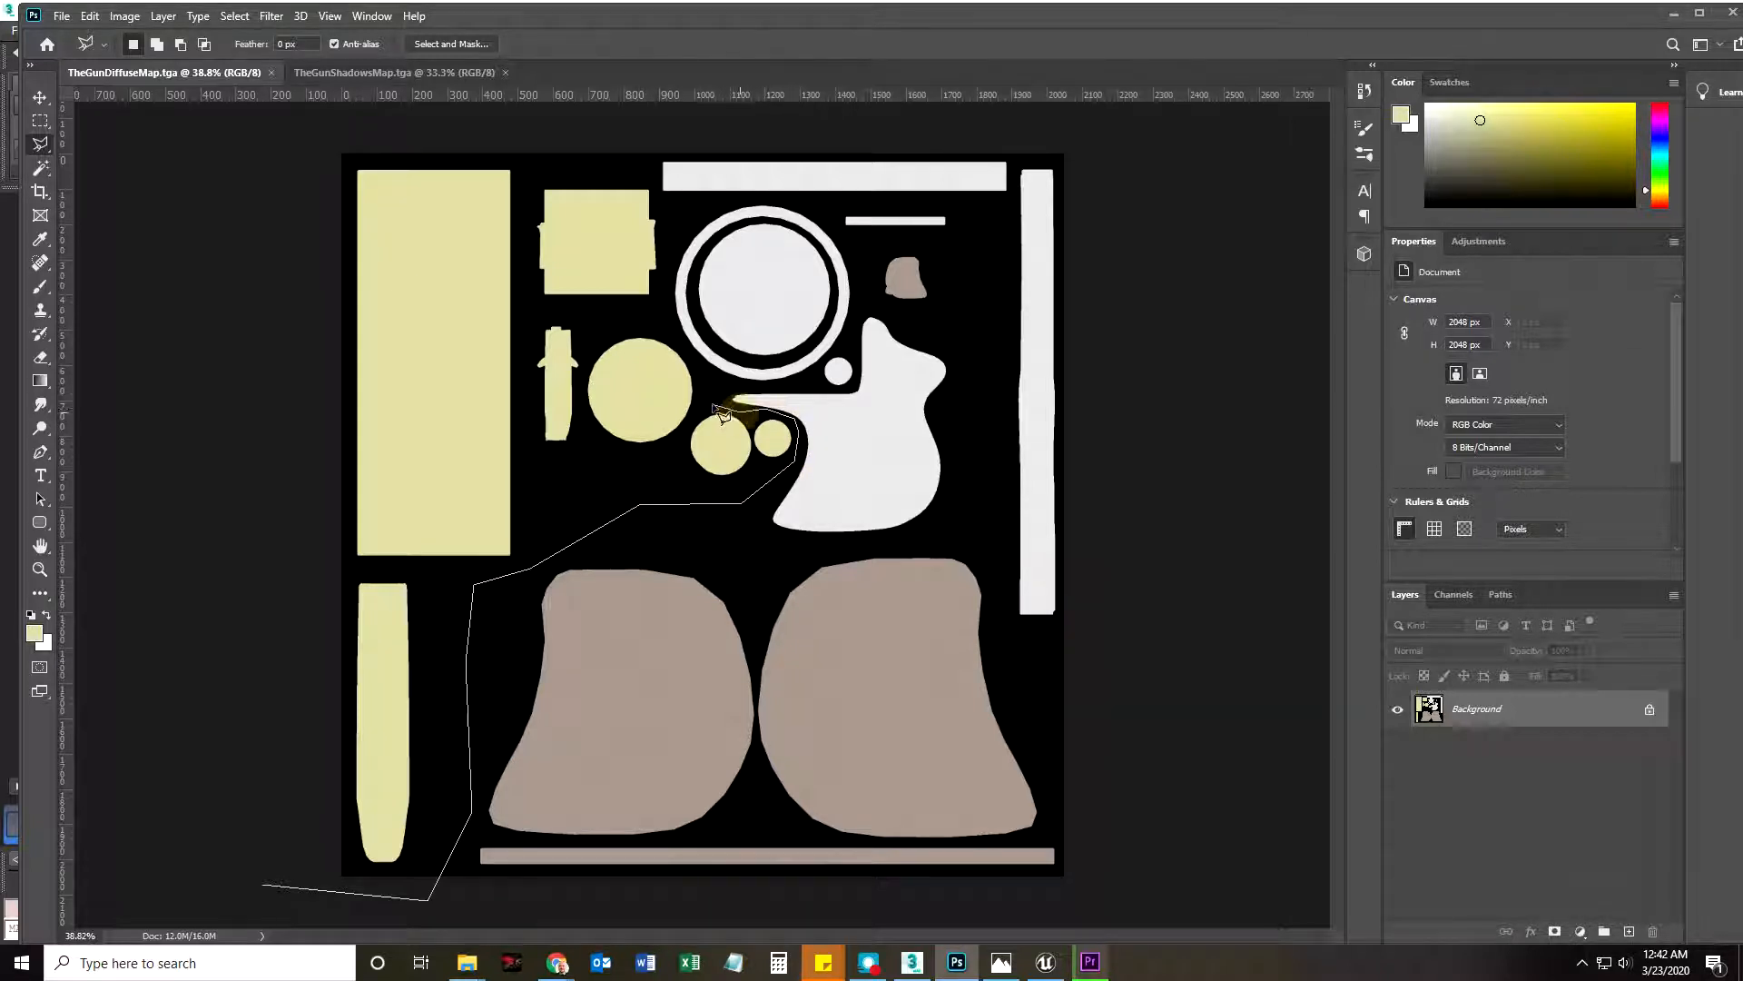
click(657, 319)
click(656, 140)
click(292, 134)
double_click(279, 804)
Add a new layer and fill the selection with the pale yellow sampled from the large rectangular piece, Normal mode at 100% opacity
click(1629, 931)
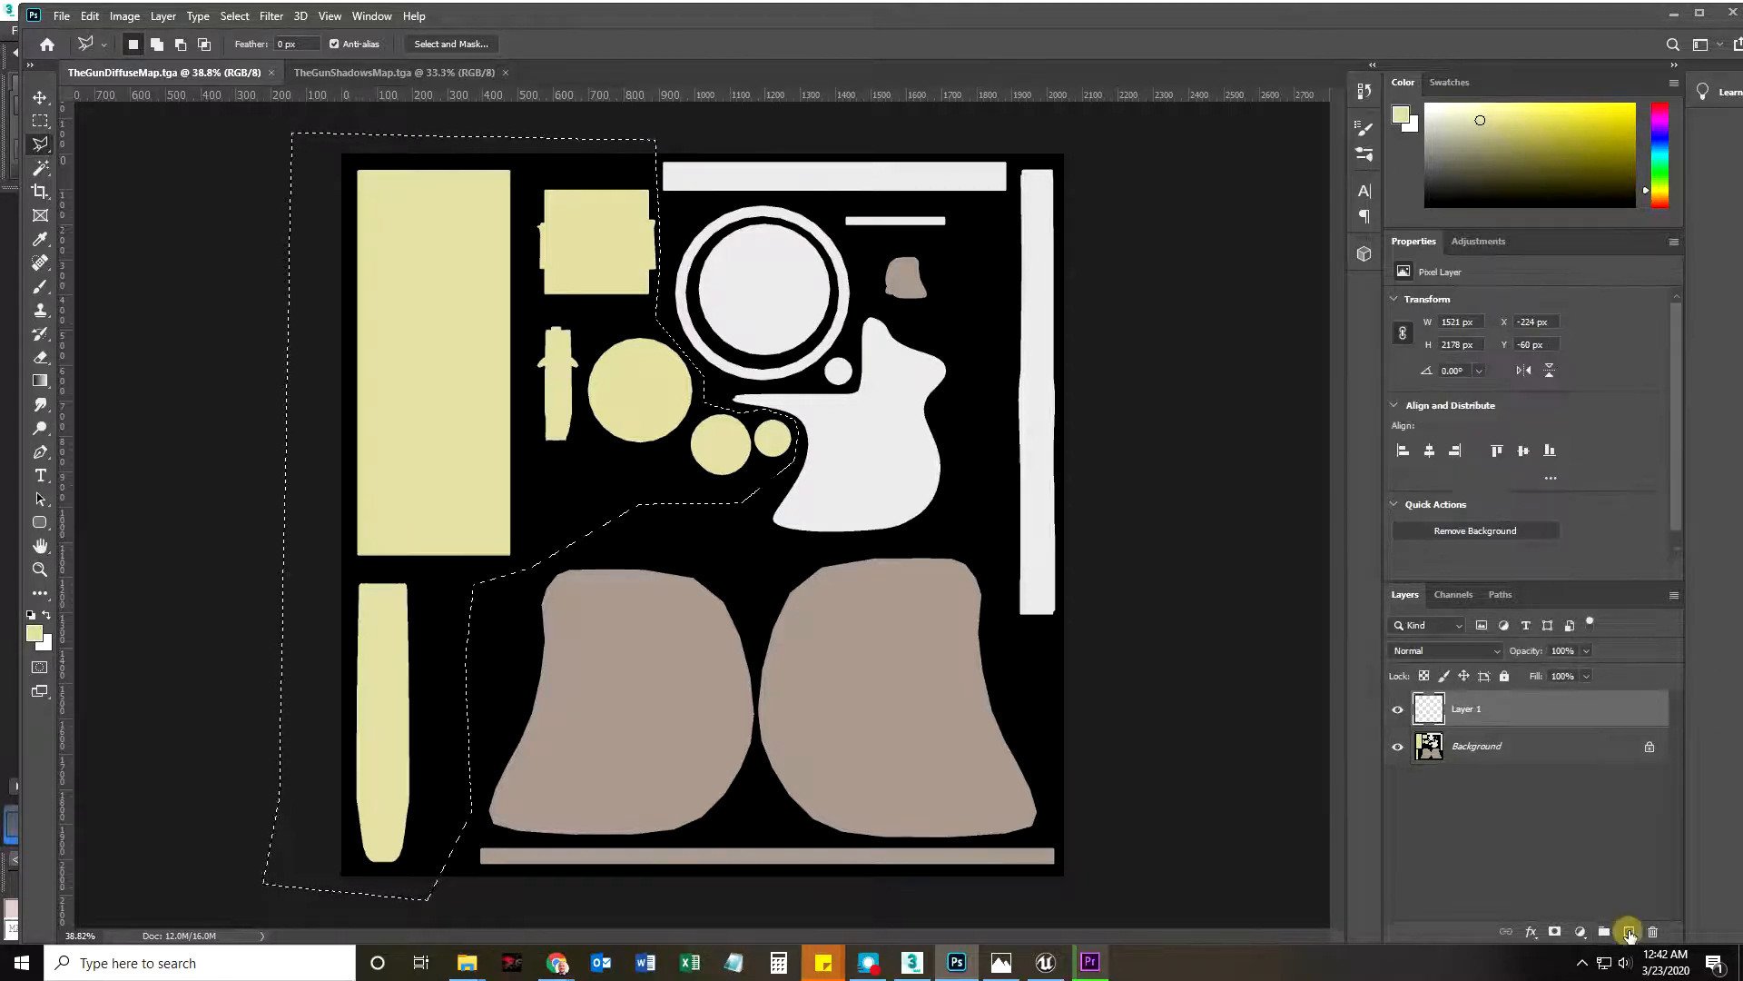
click(90, 16)
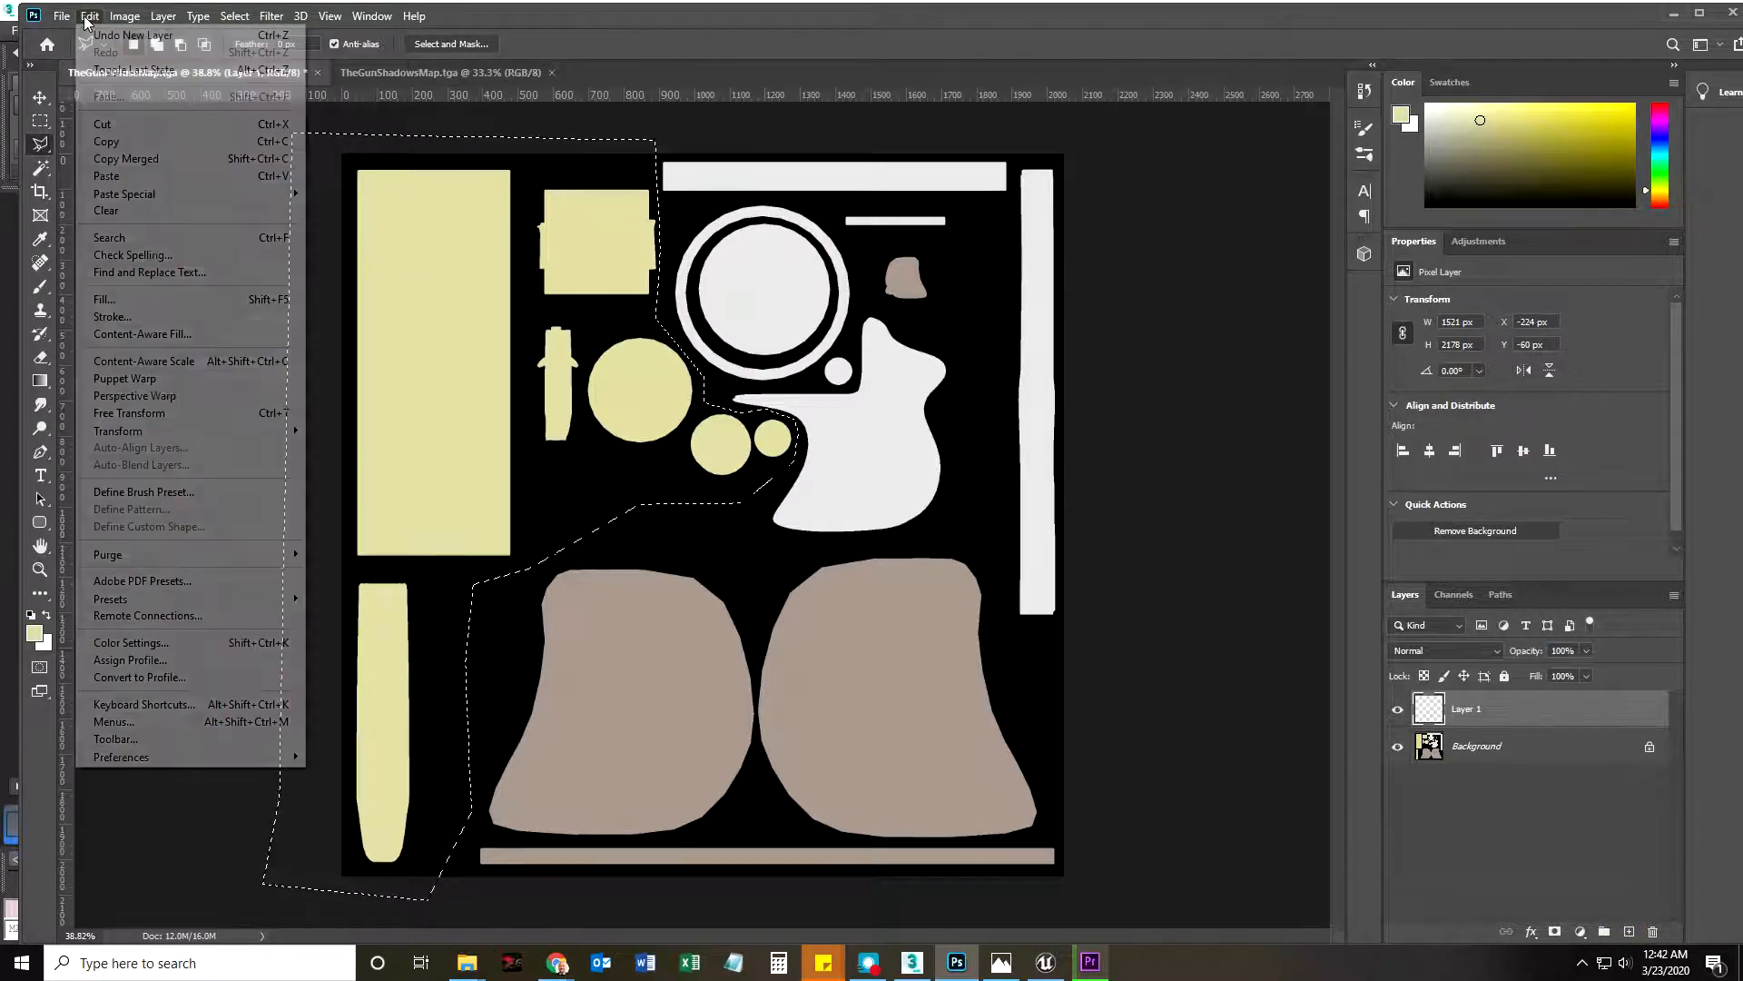
click(105, 299)
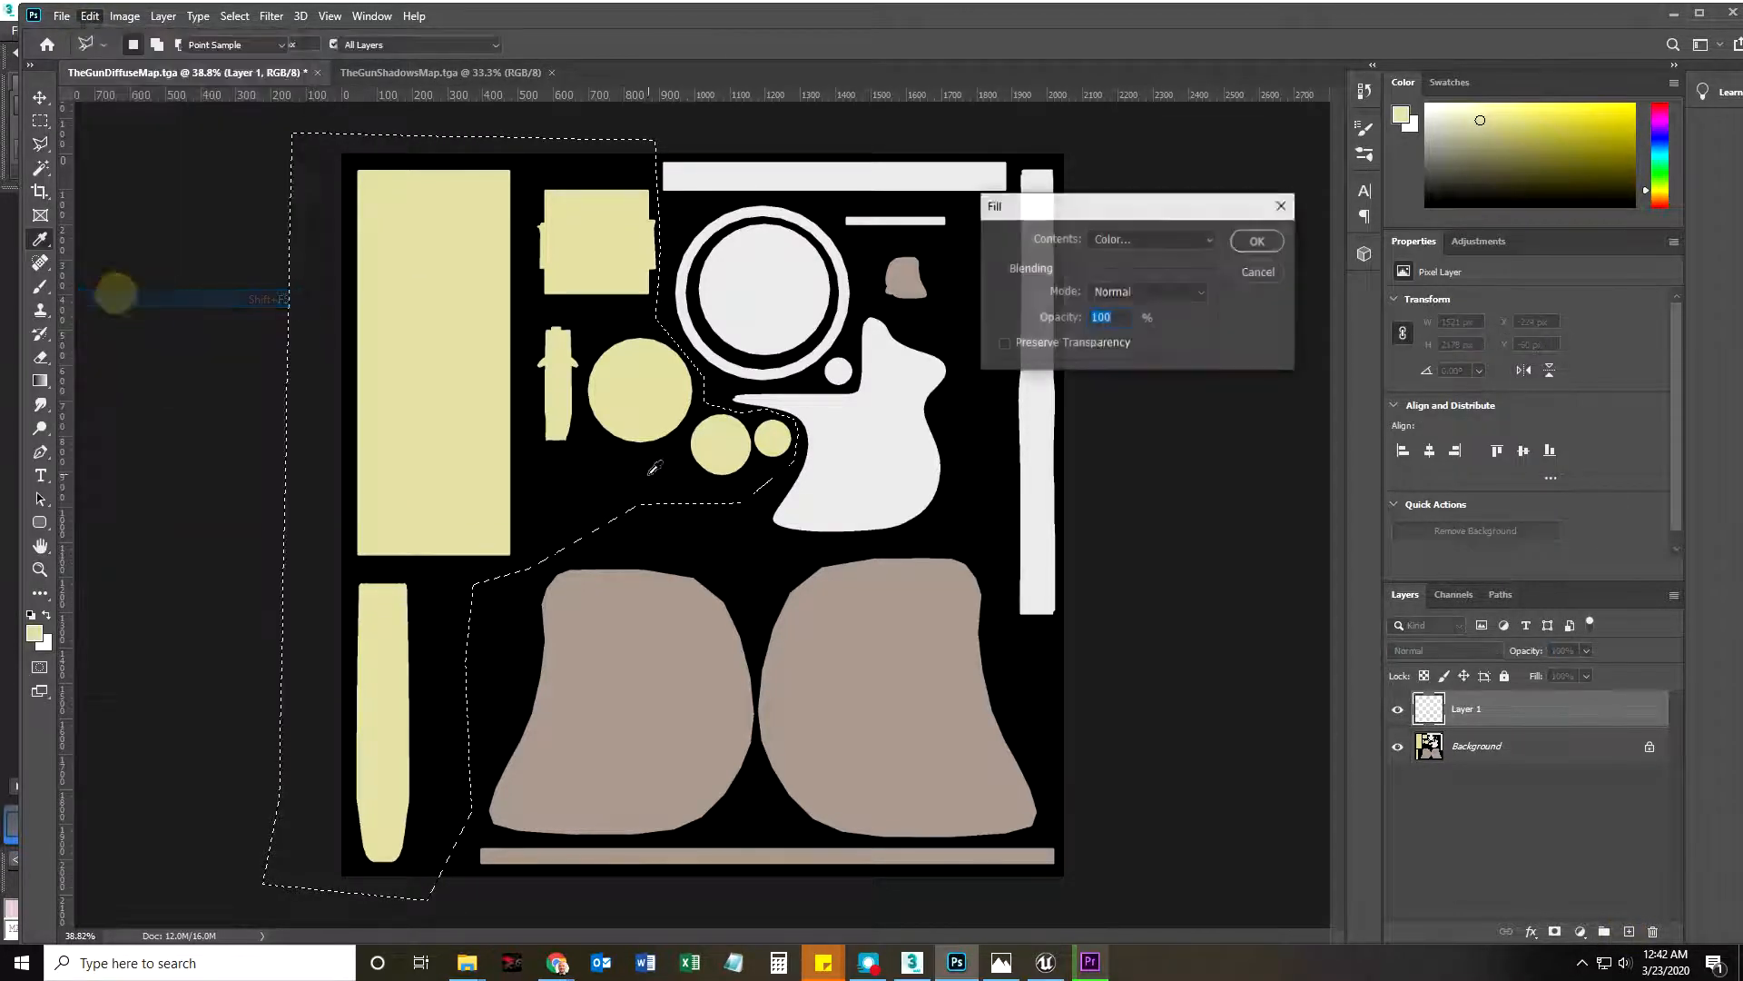
click(1170, 241)
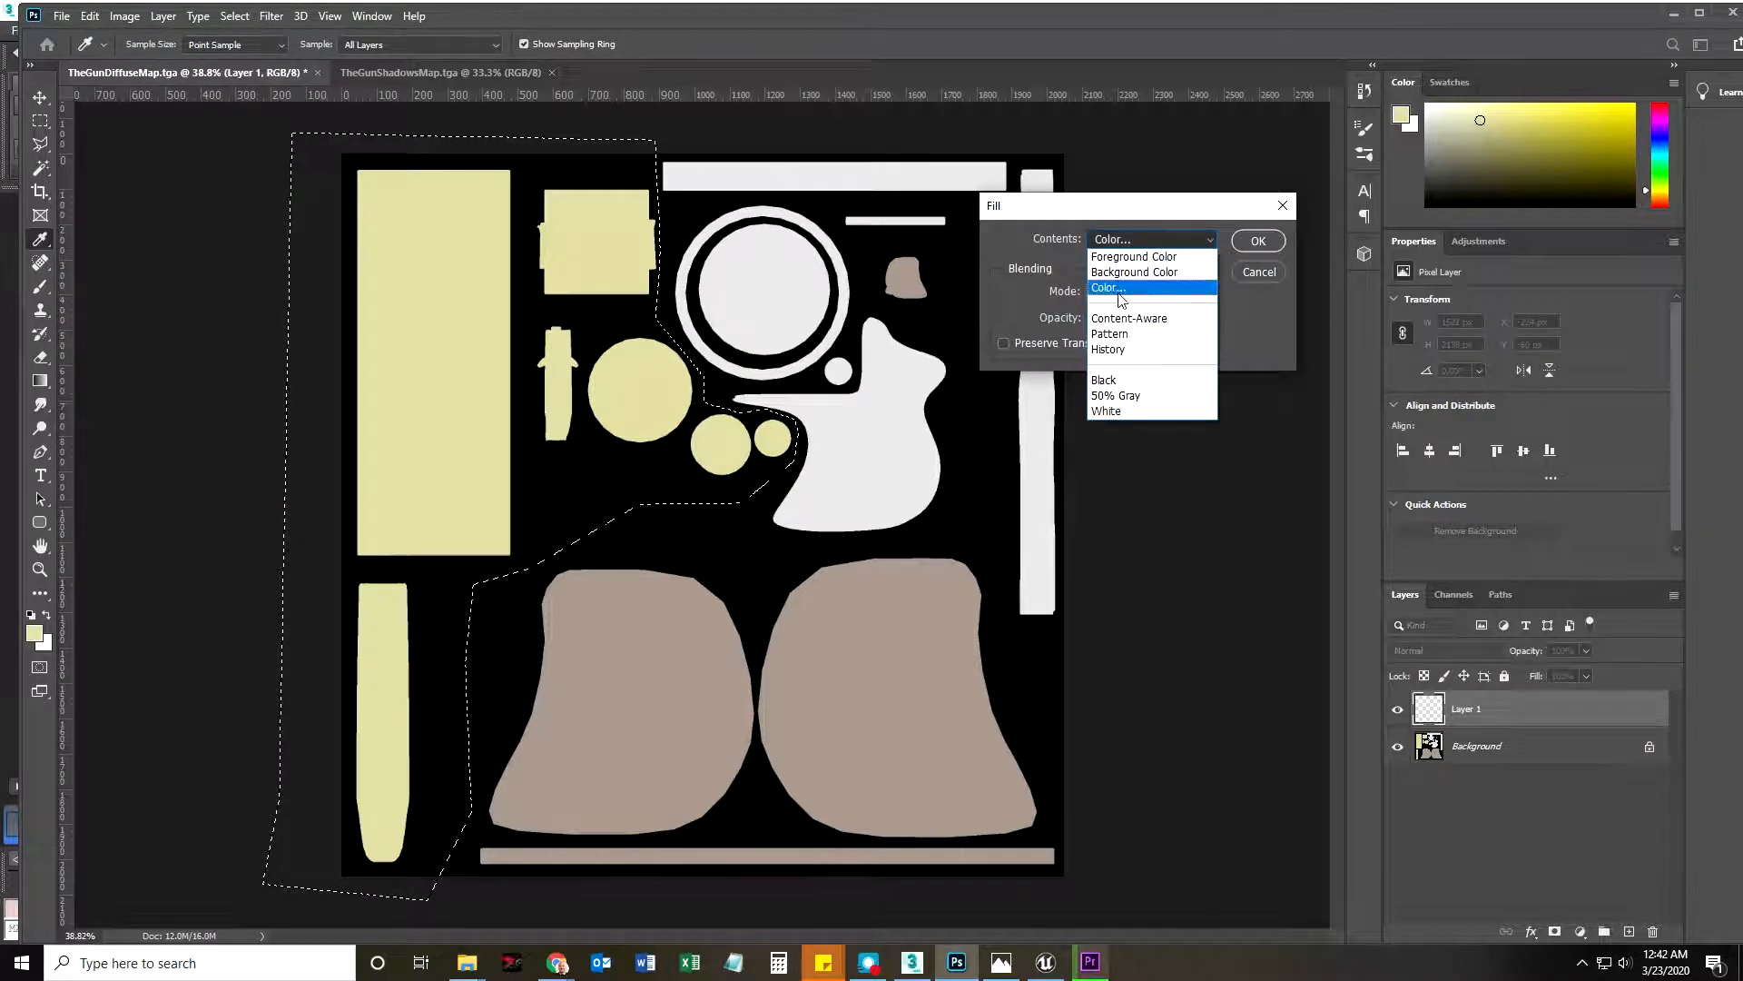
click(1108, 289)
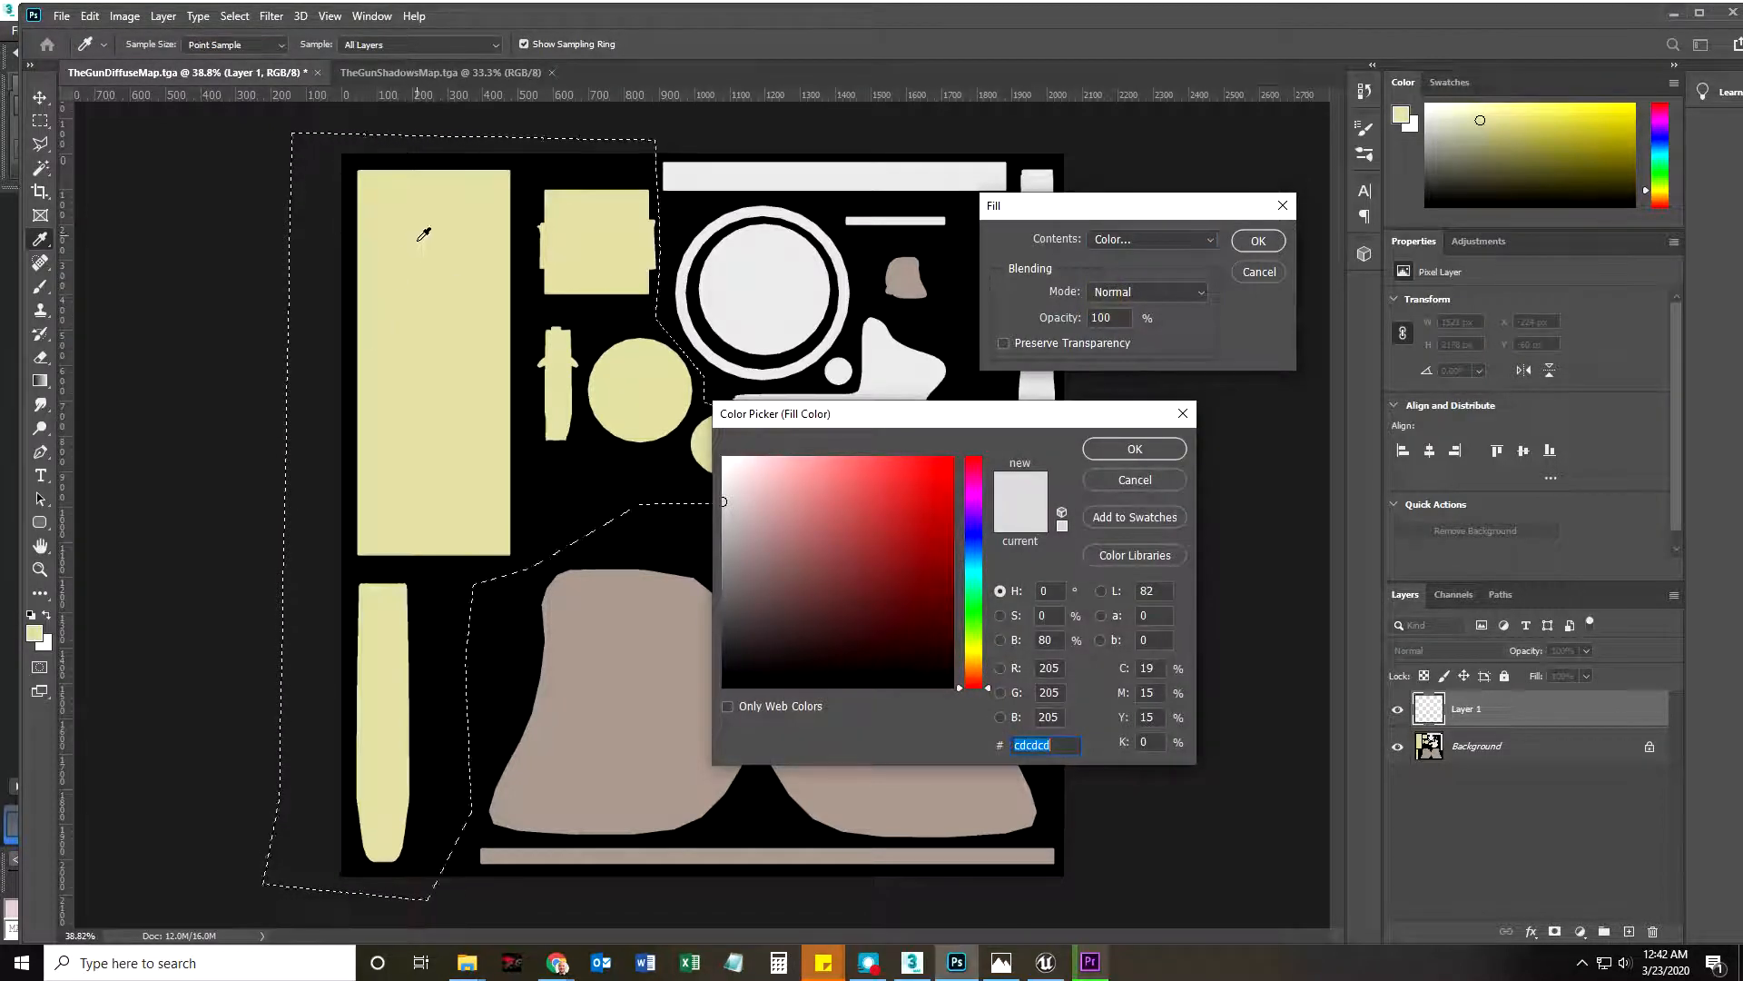
click(437, 269)
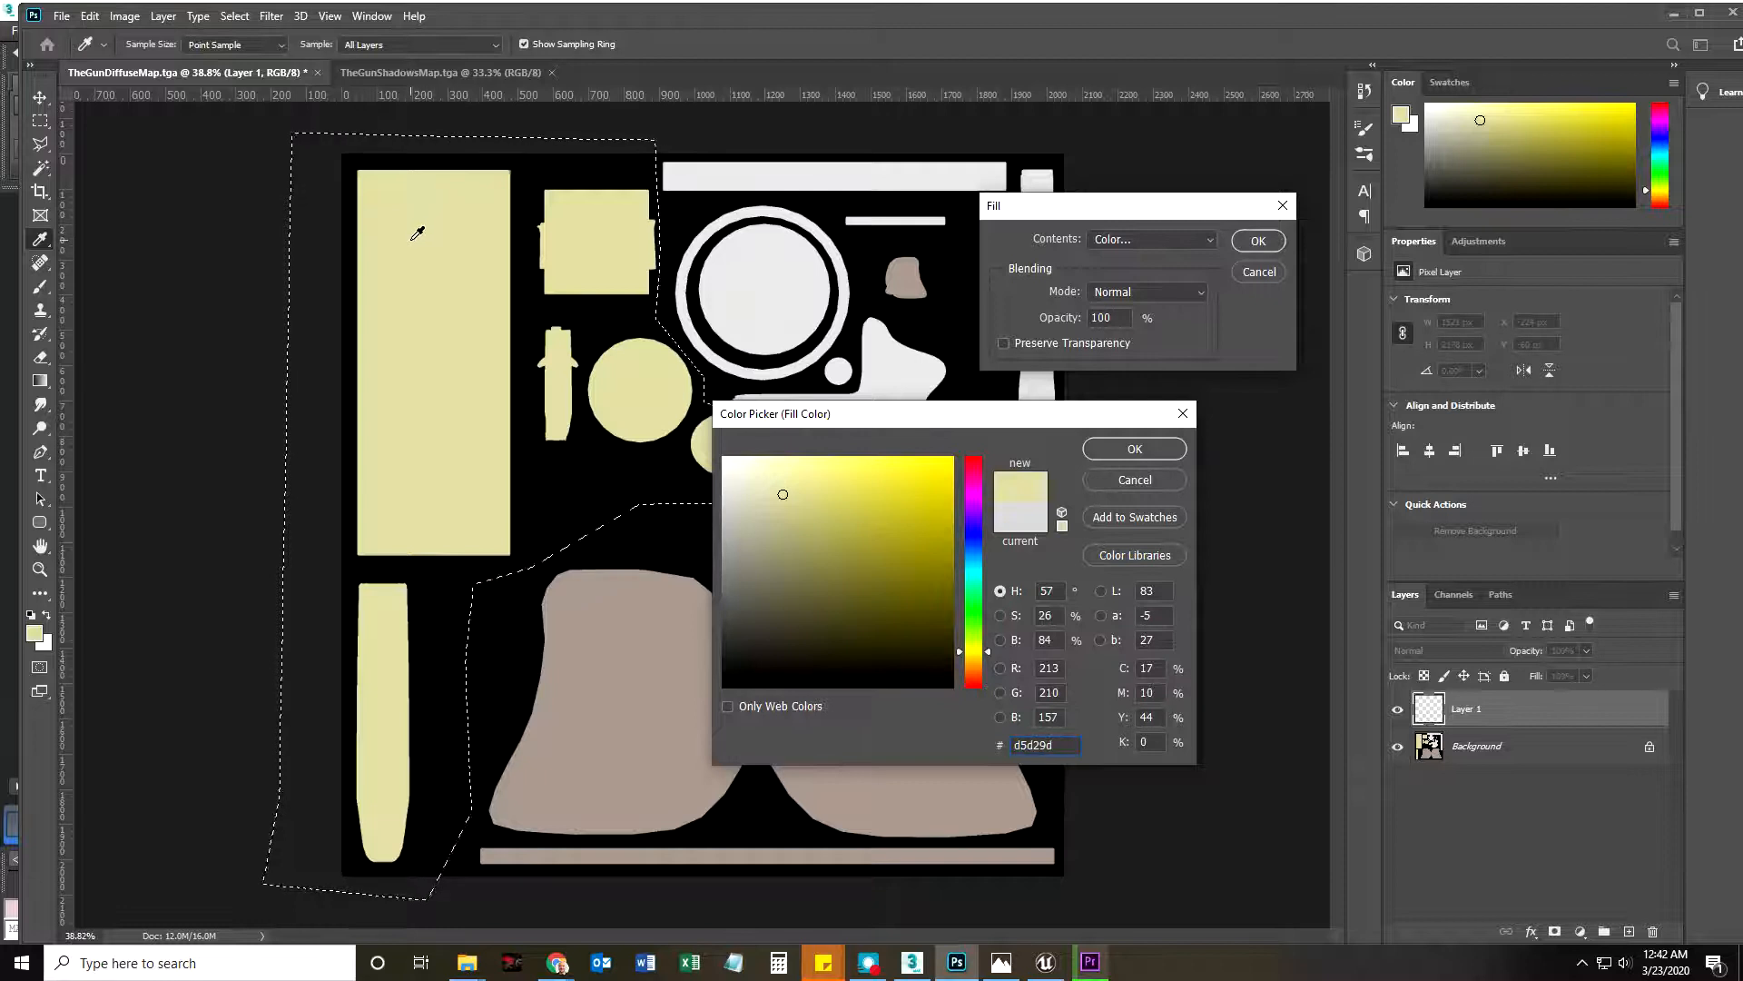
click(1126, 451)
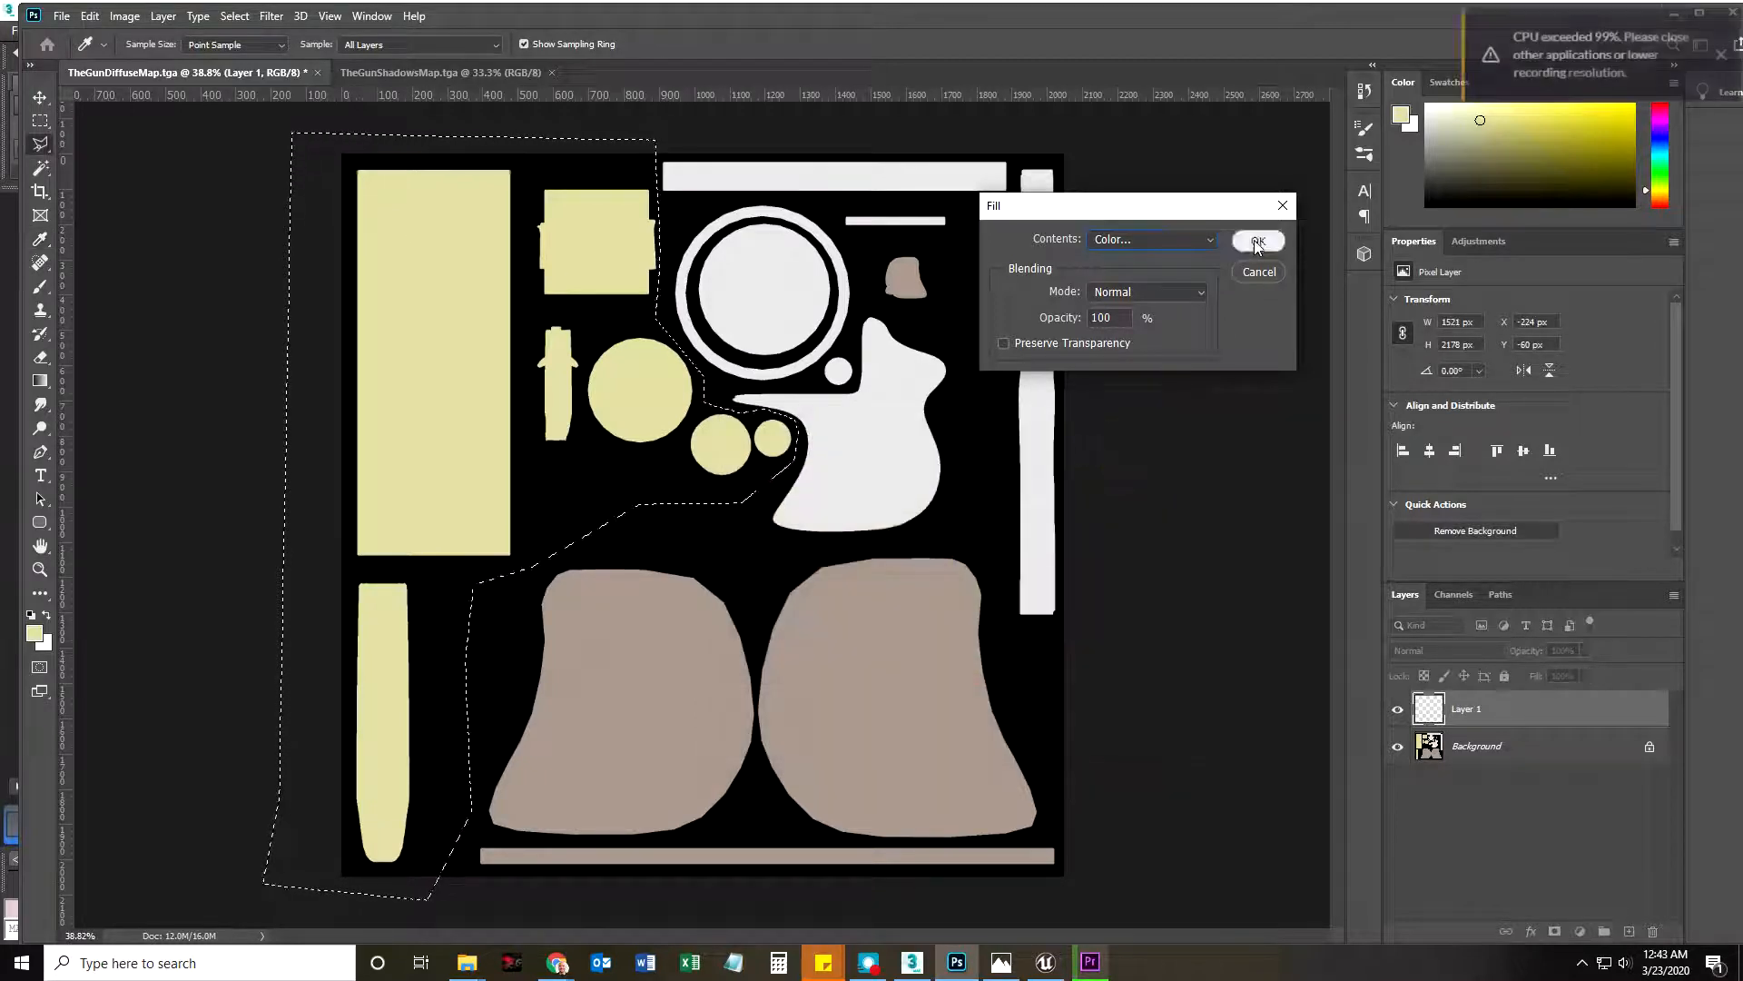
click(1257, 241)
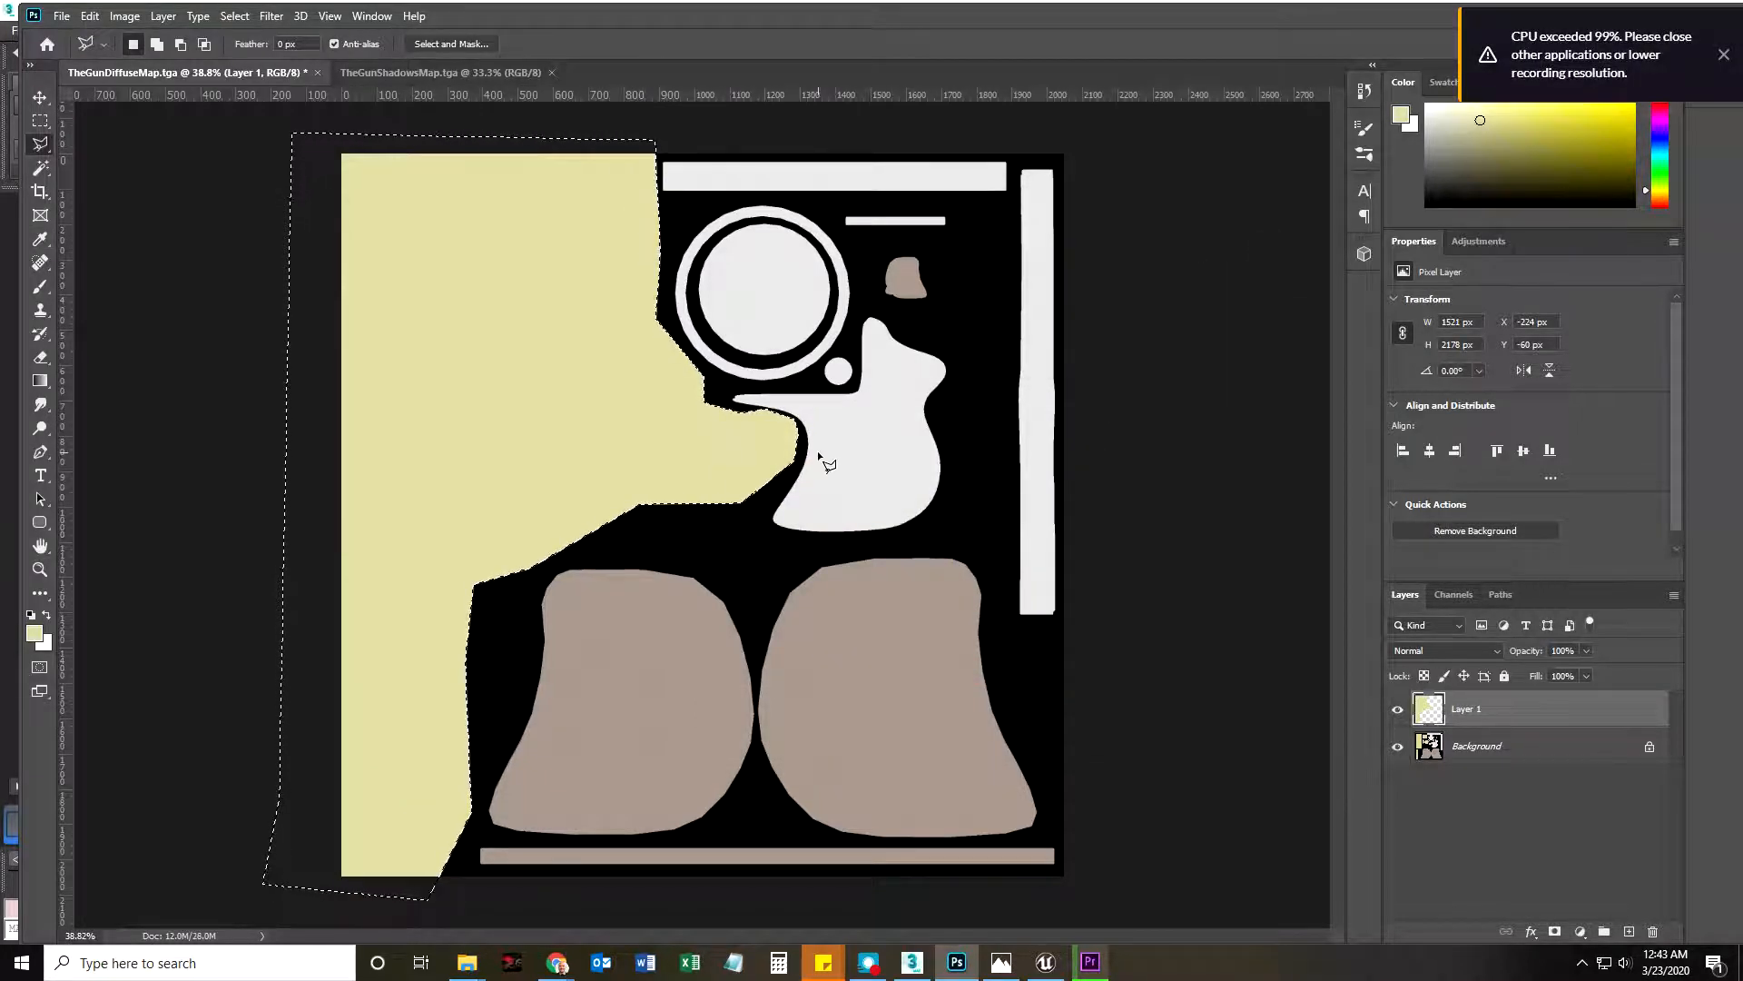
click(1722, 57)
click(1721, 49)
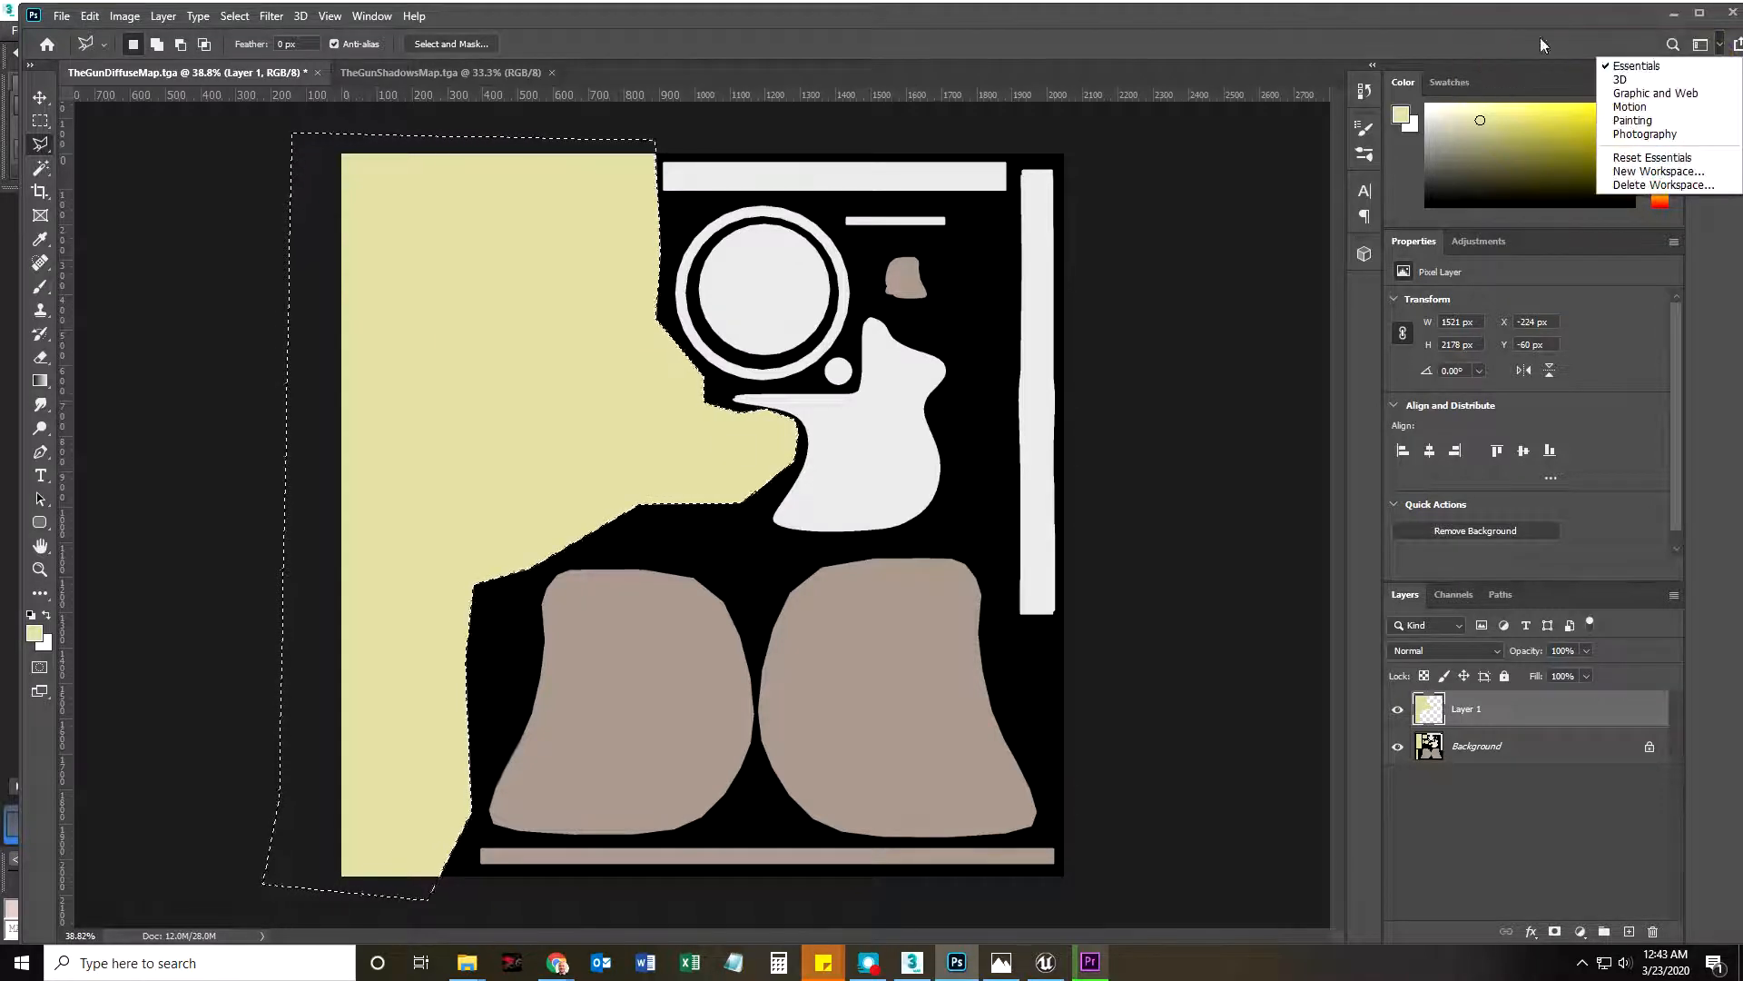
click(1397, 29)
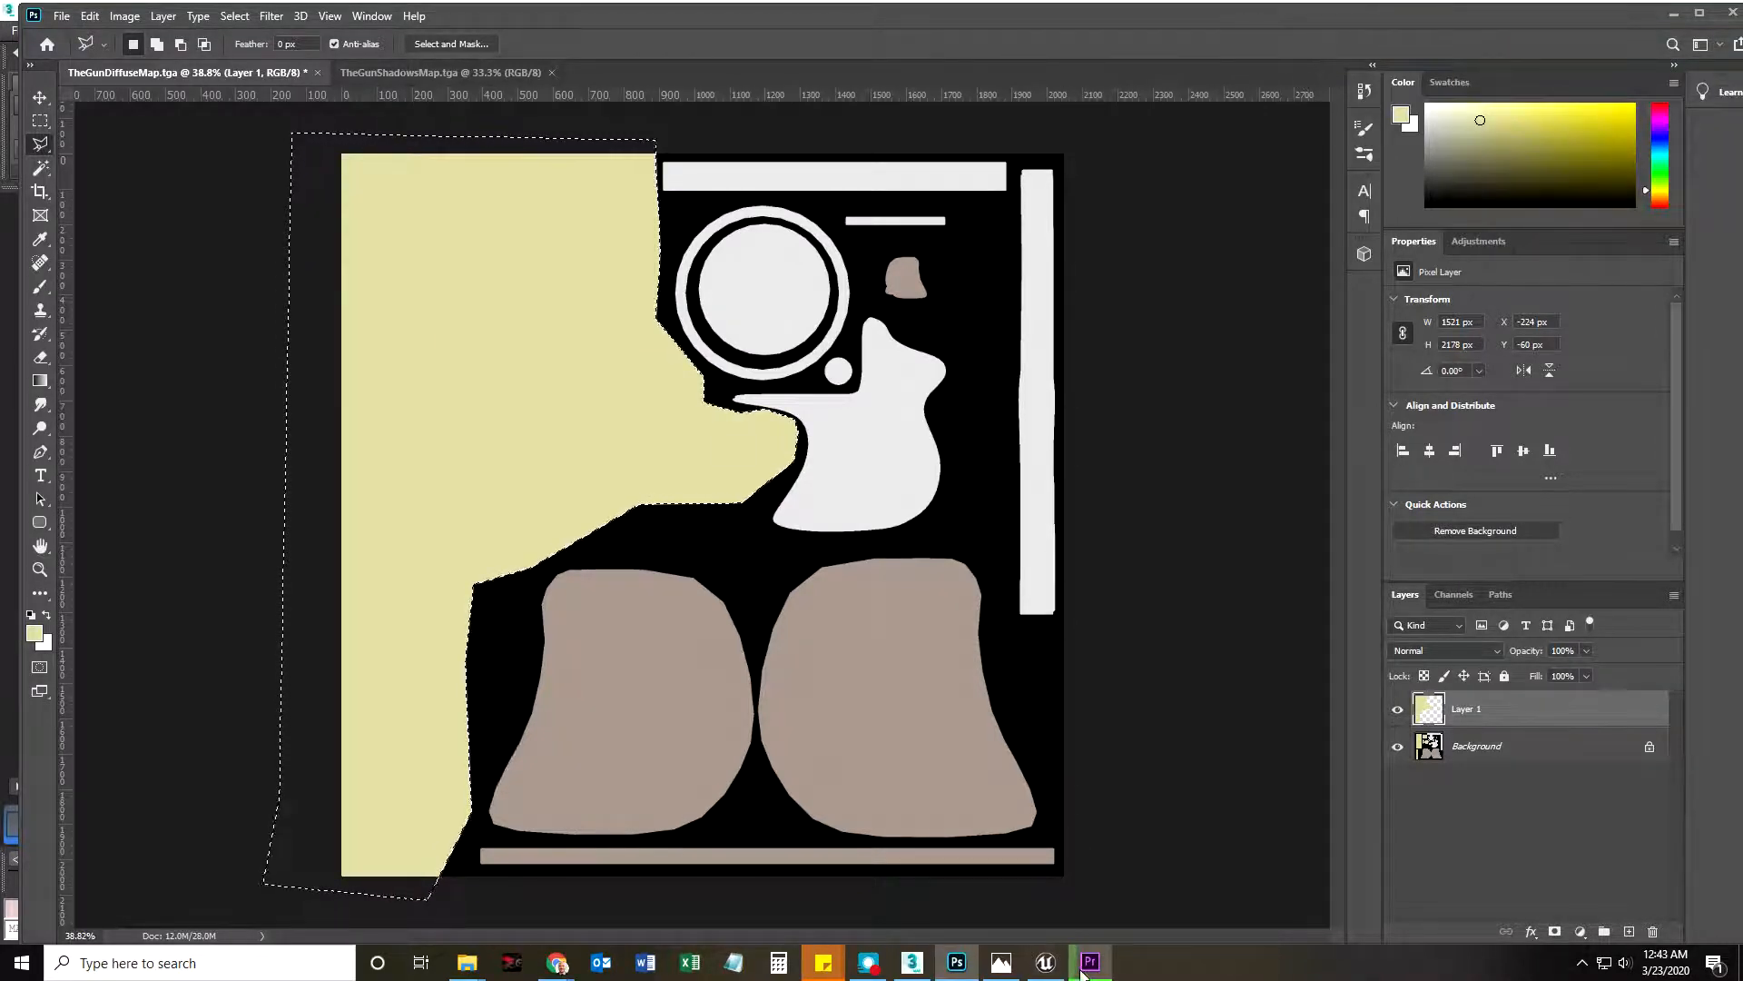
Switch to Premiere Pro, cancel the running SpeedRun encoding, and return to Photoshop
click(1085, 969)
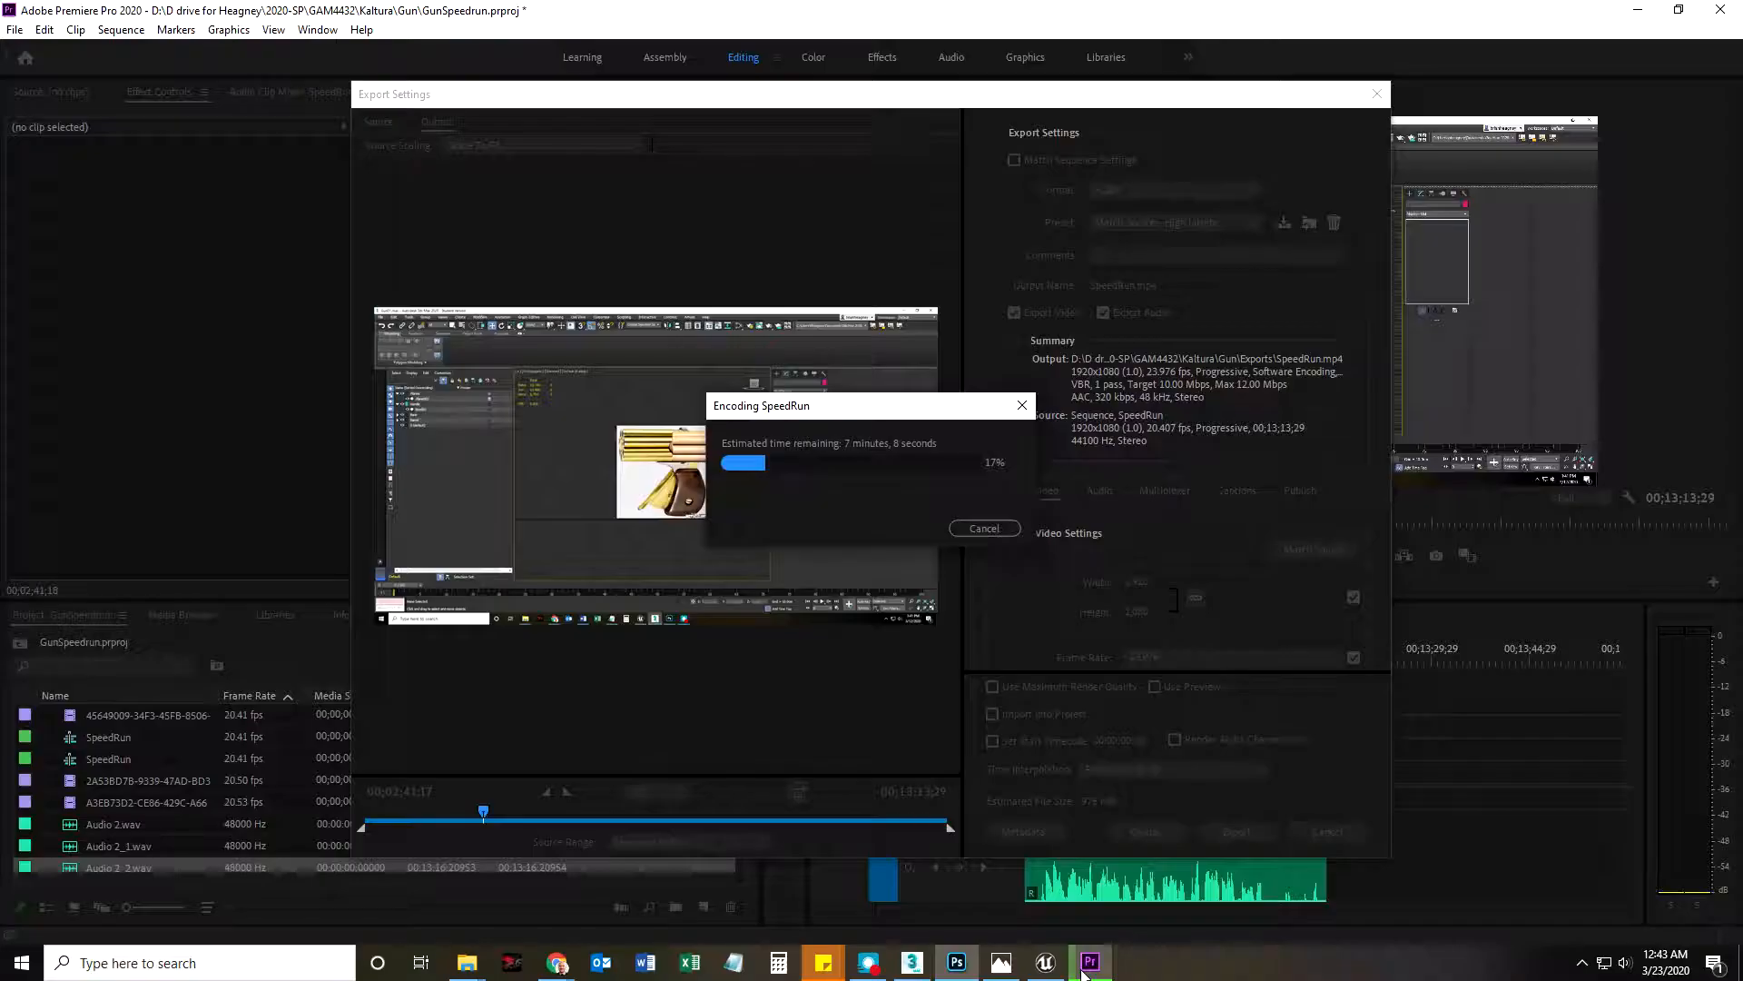
click(985, 529)
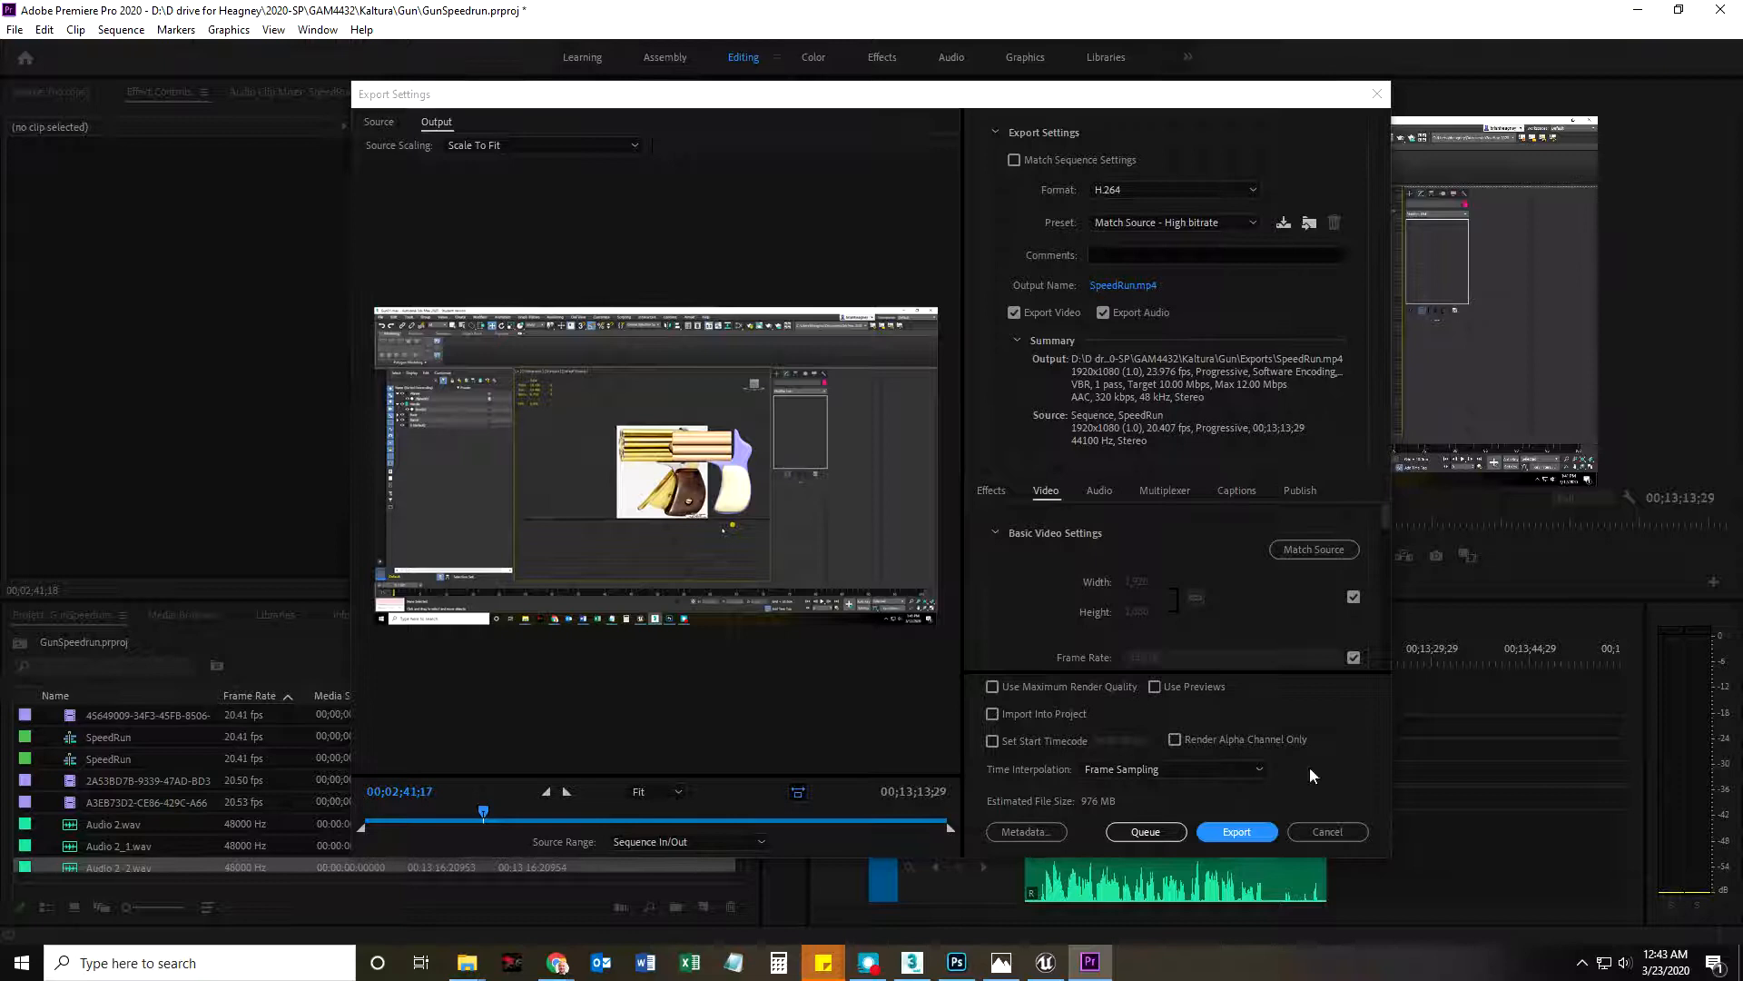
click(956, 962)
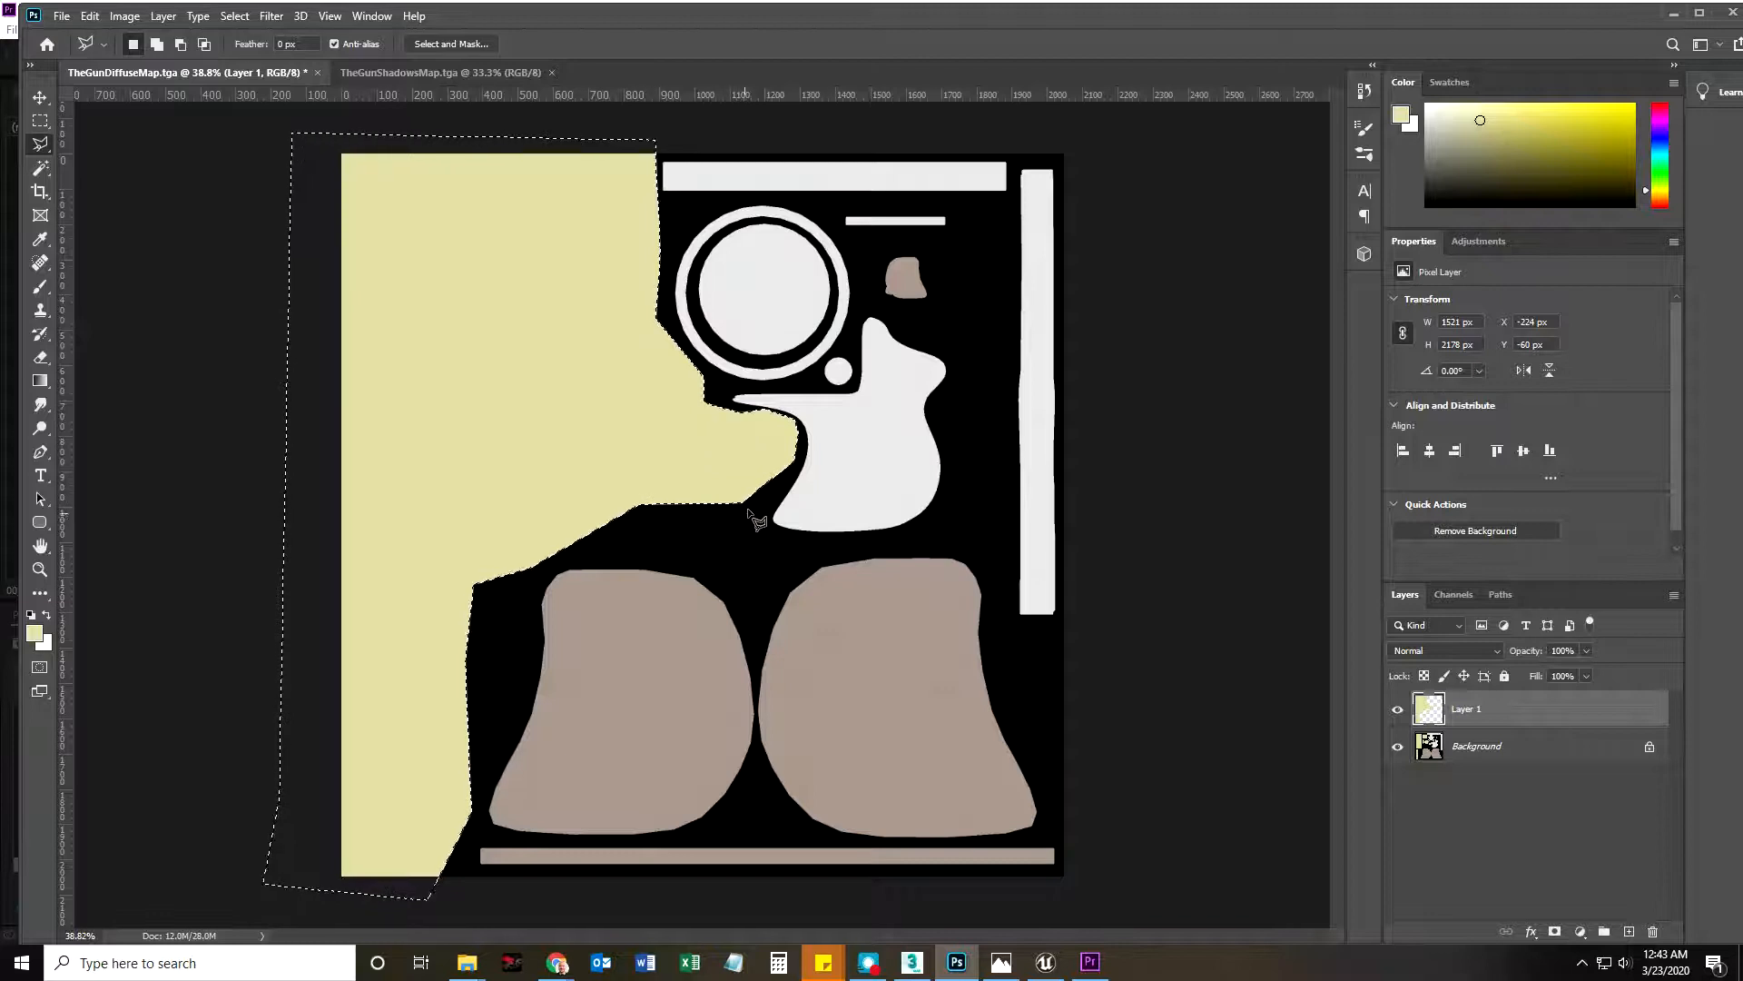
Outline all the white UV pieces with one Polygonal Lasso selection that borders the yellow area and extends past the canvas edges
click(743, 503)
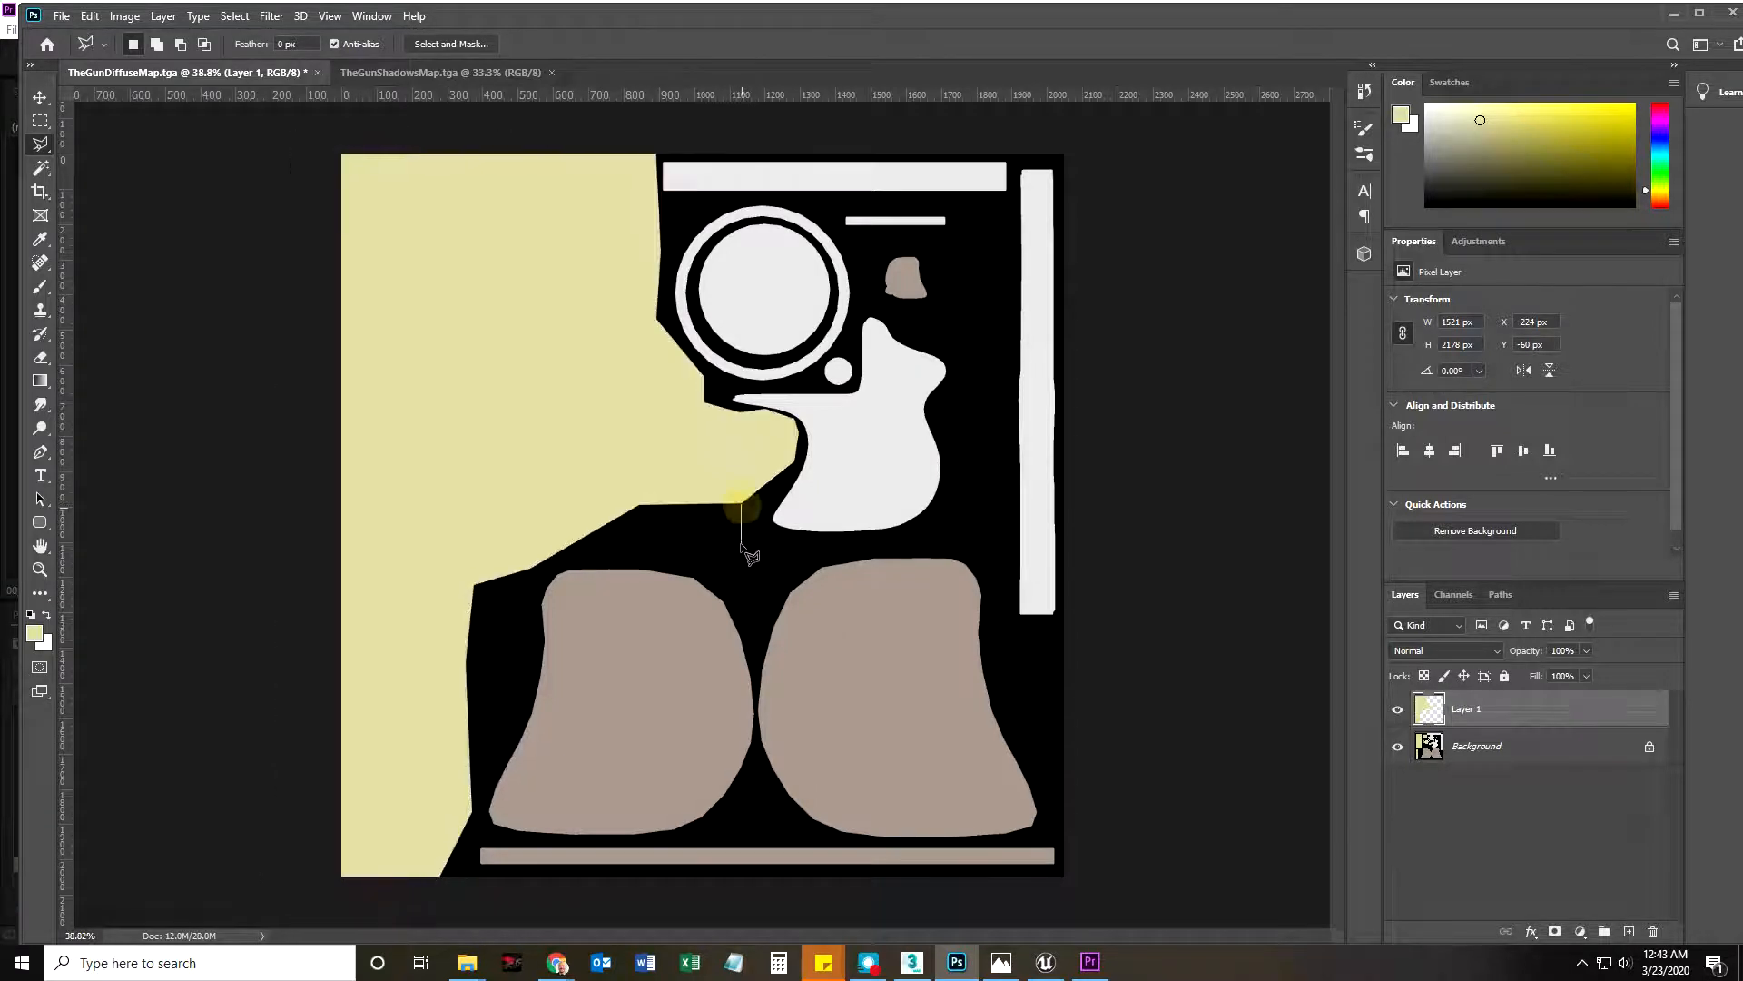
click(743, 554)
click(986, 550)
click(1003, 635)
click(1099, 633)
click(1133, 139)
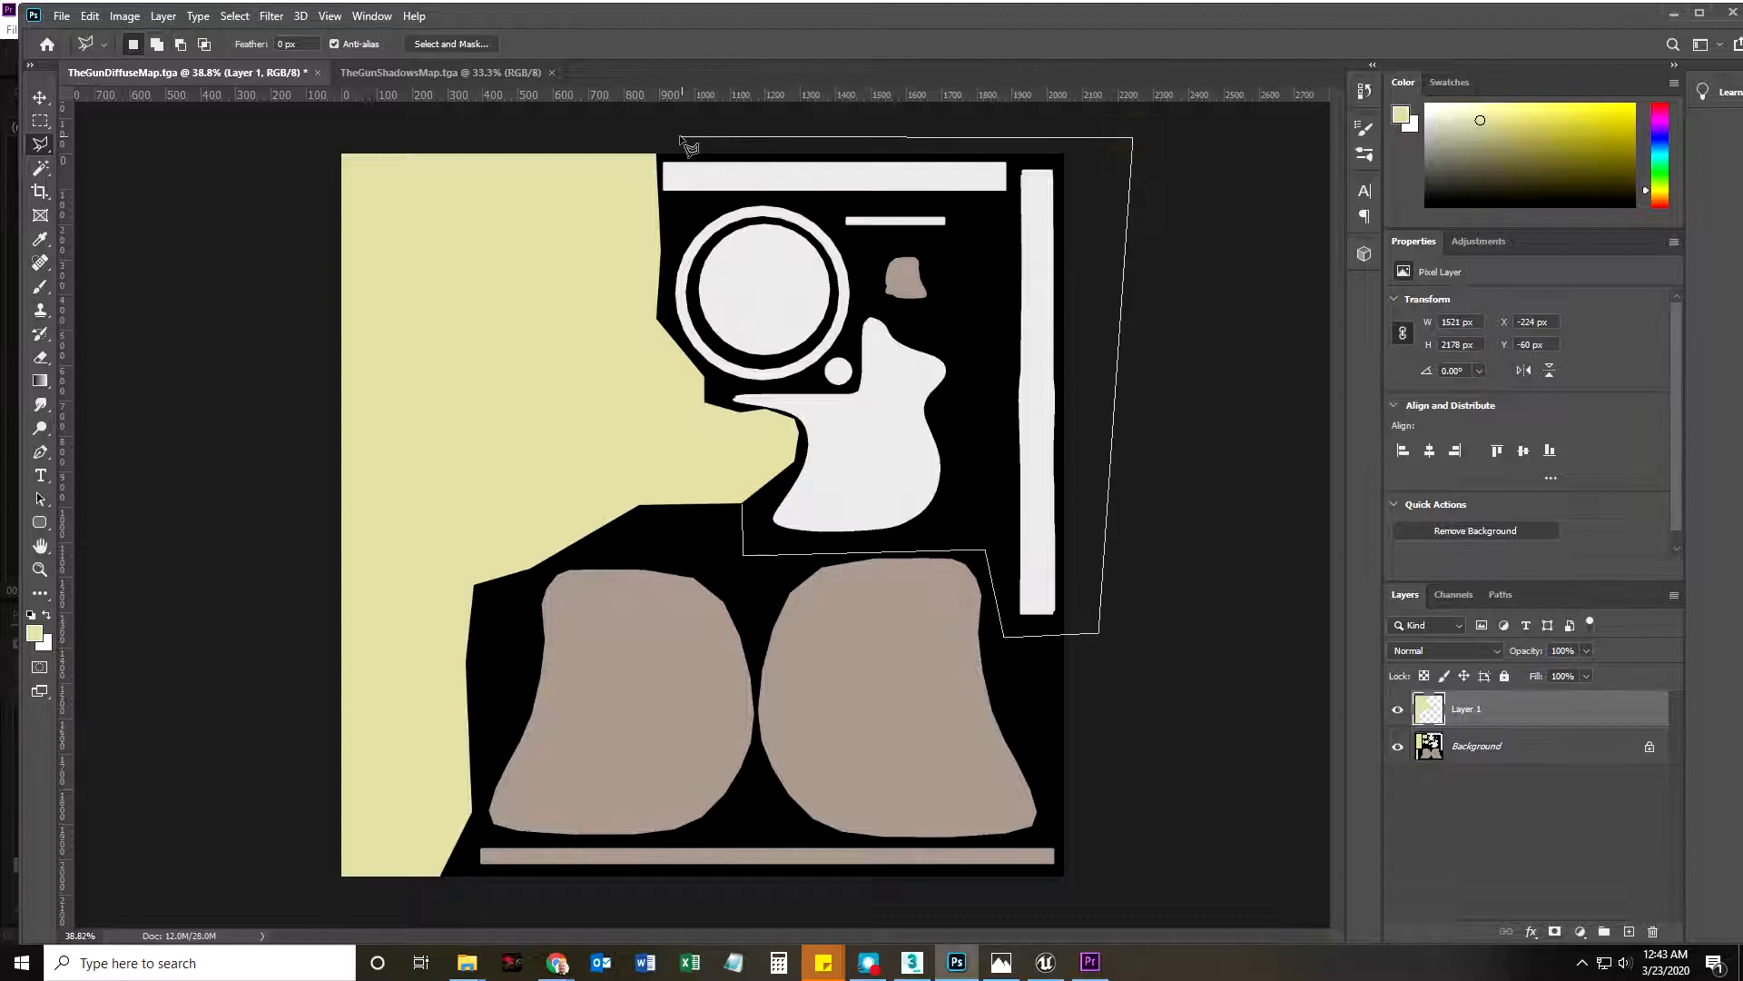
click(652, 143)
click(655, 157)
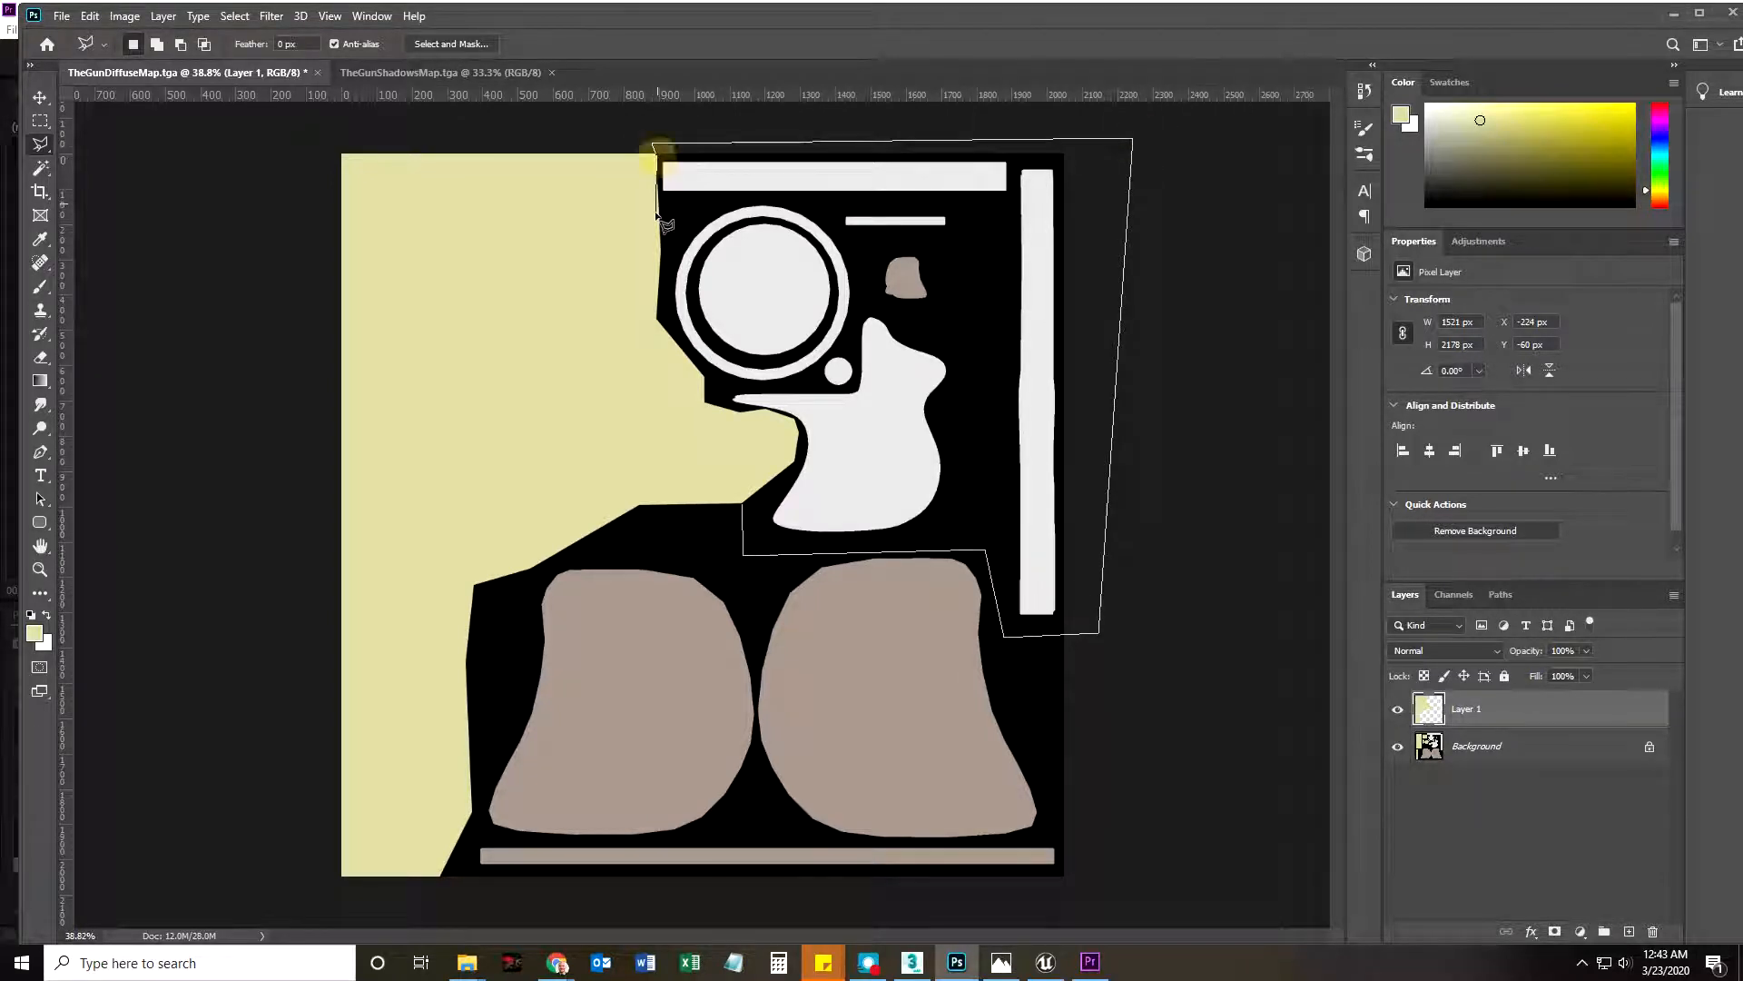
click(654, 320)
click(705, 405)
click(743, 415)
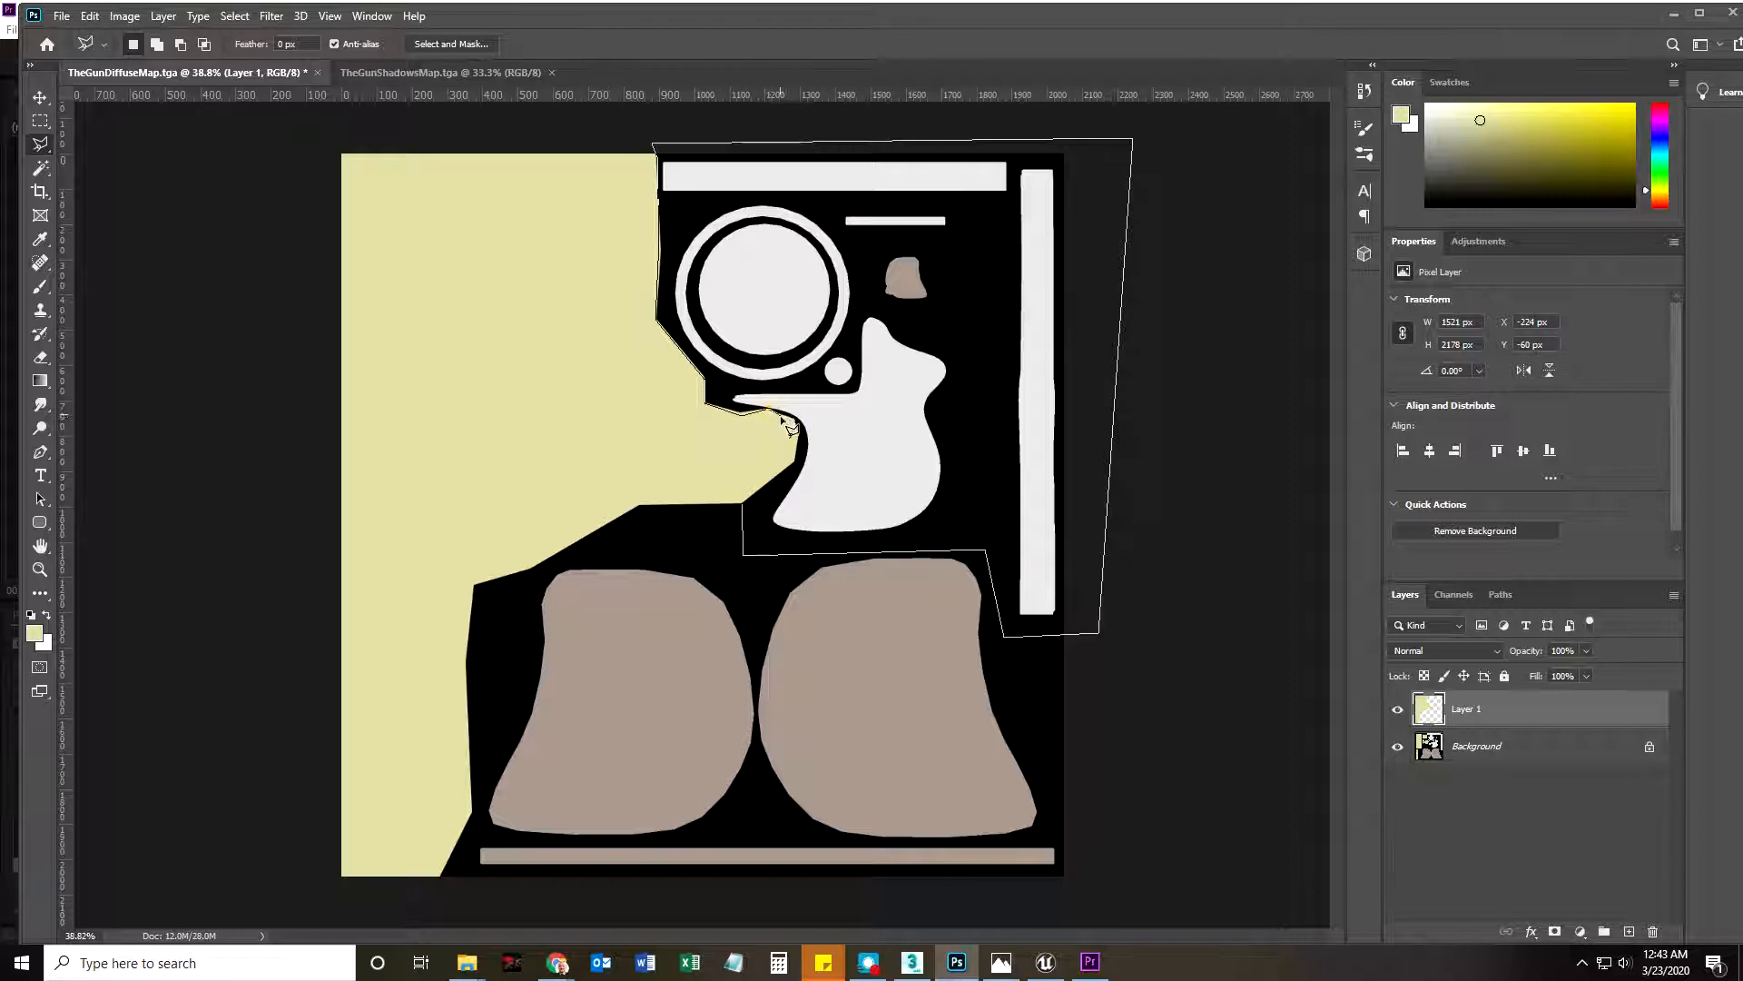
click(795, 461)
click(745, 502)
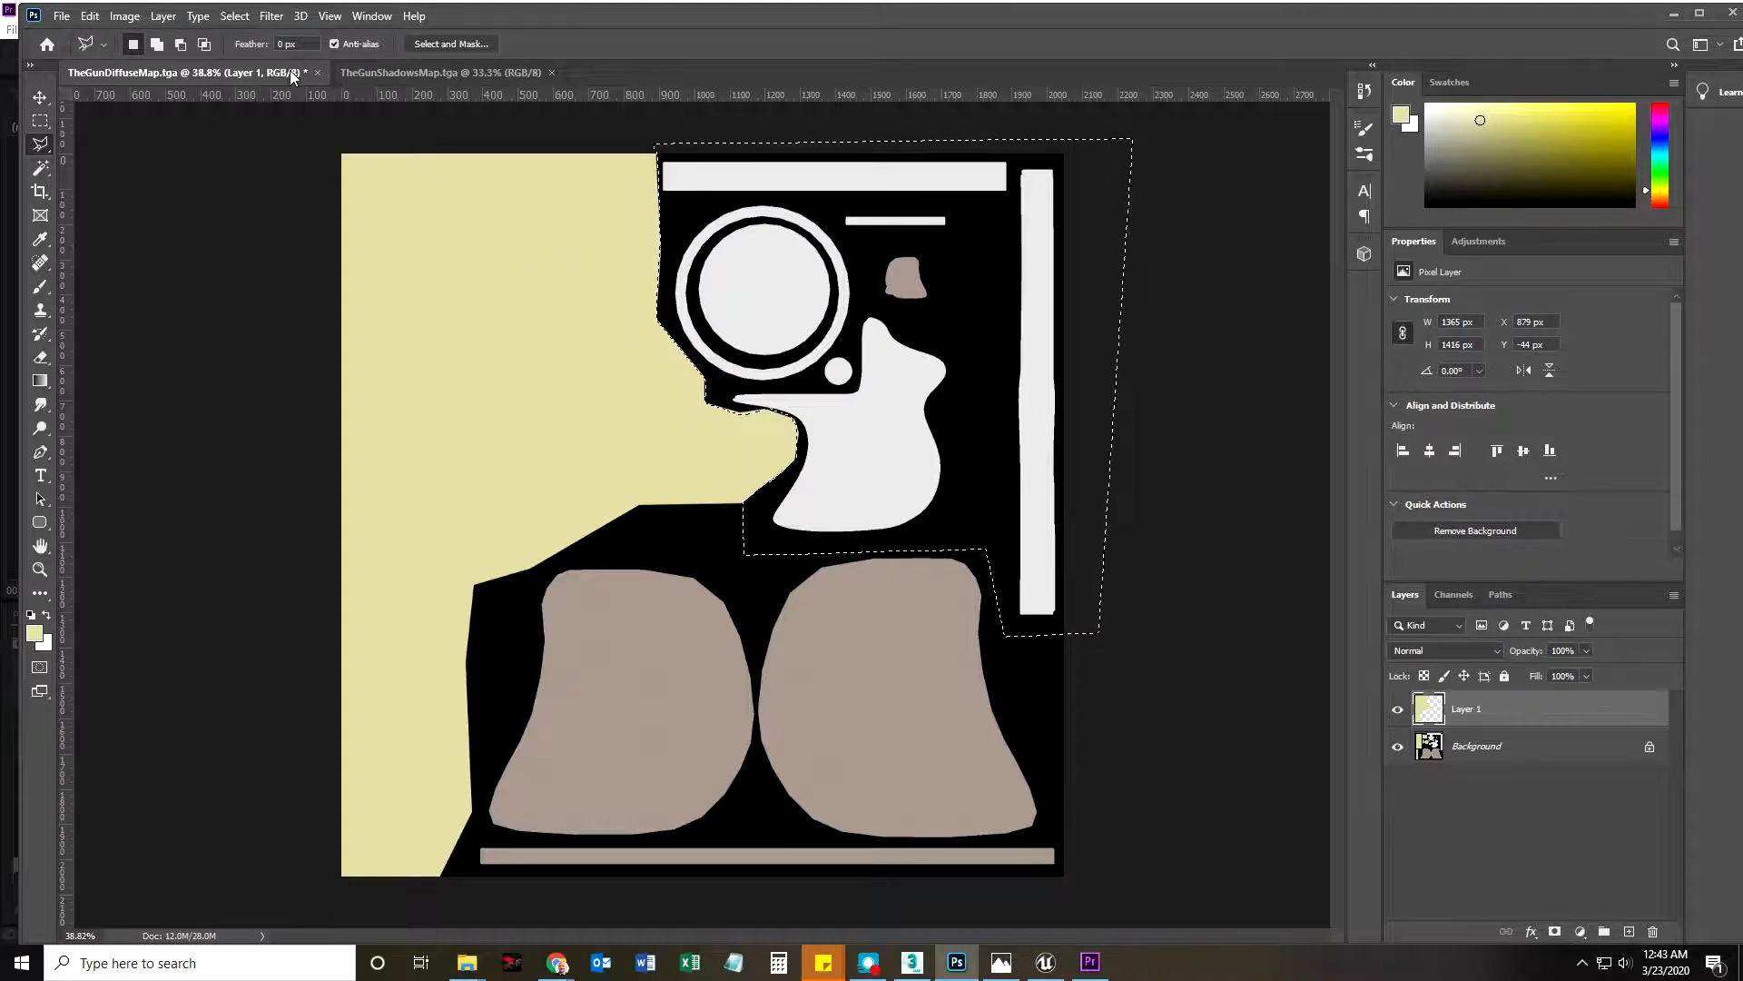
Fill the selection on Layer 1 with the off-white sampled from the gun frame piece, Normal mode at 100% opacity
click(90, 15)
click(104, 298)
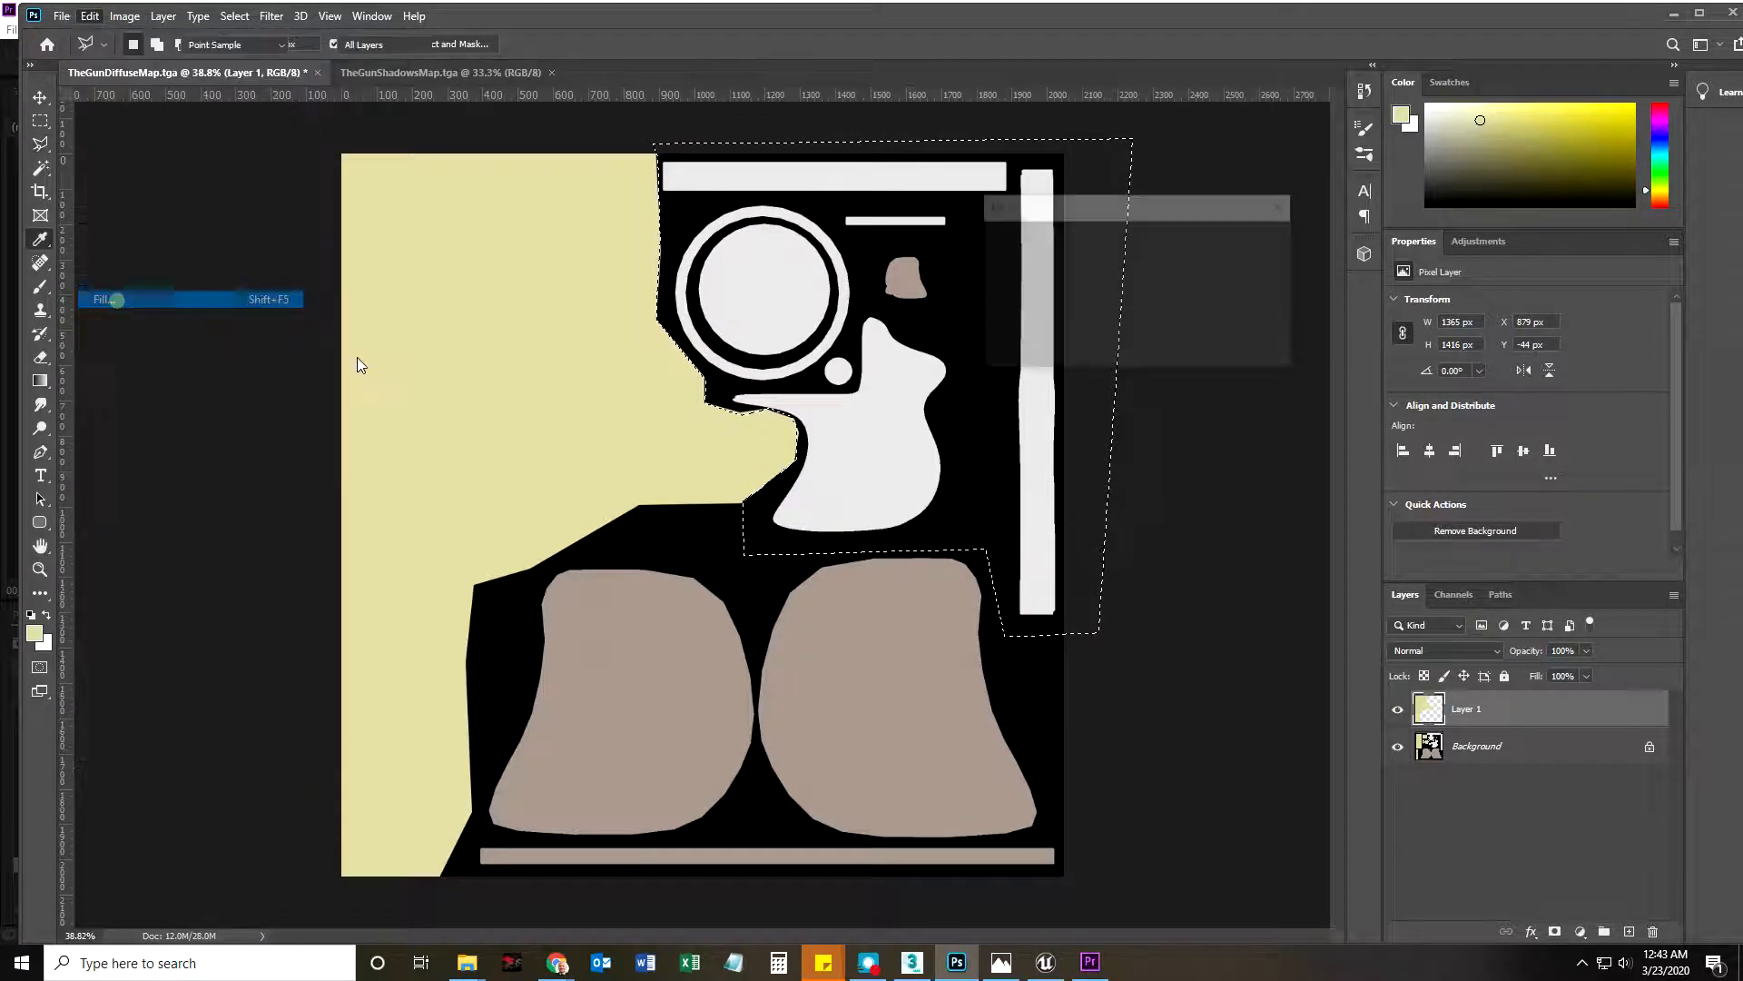
click(1143, 241)
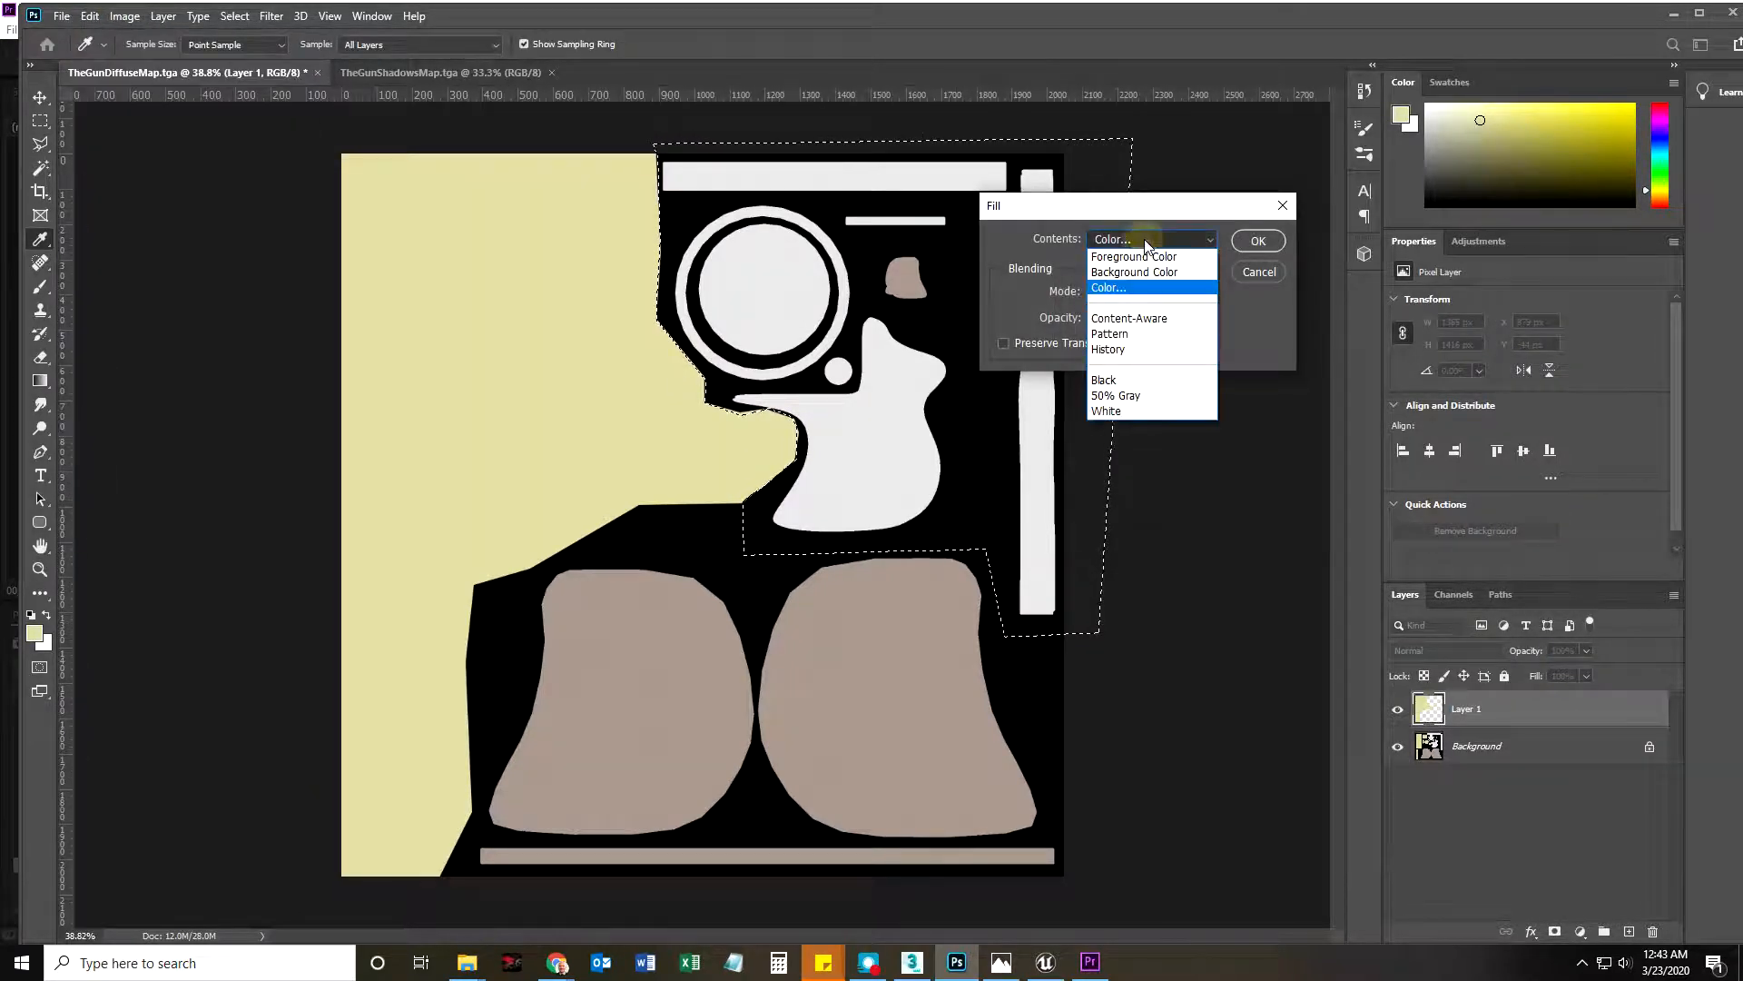
click(1125, 289)
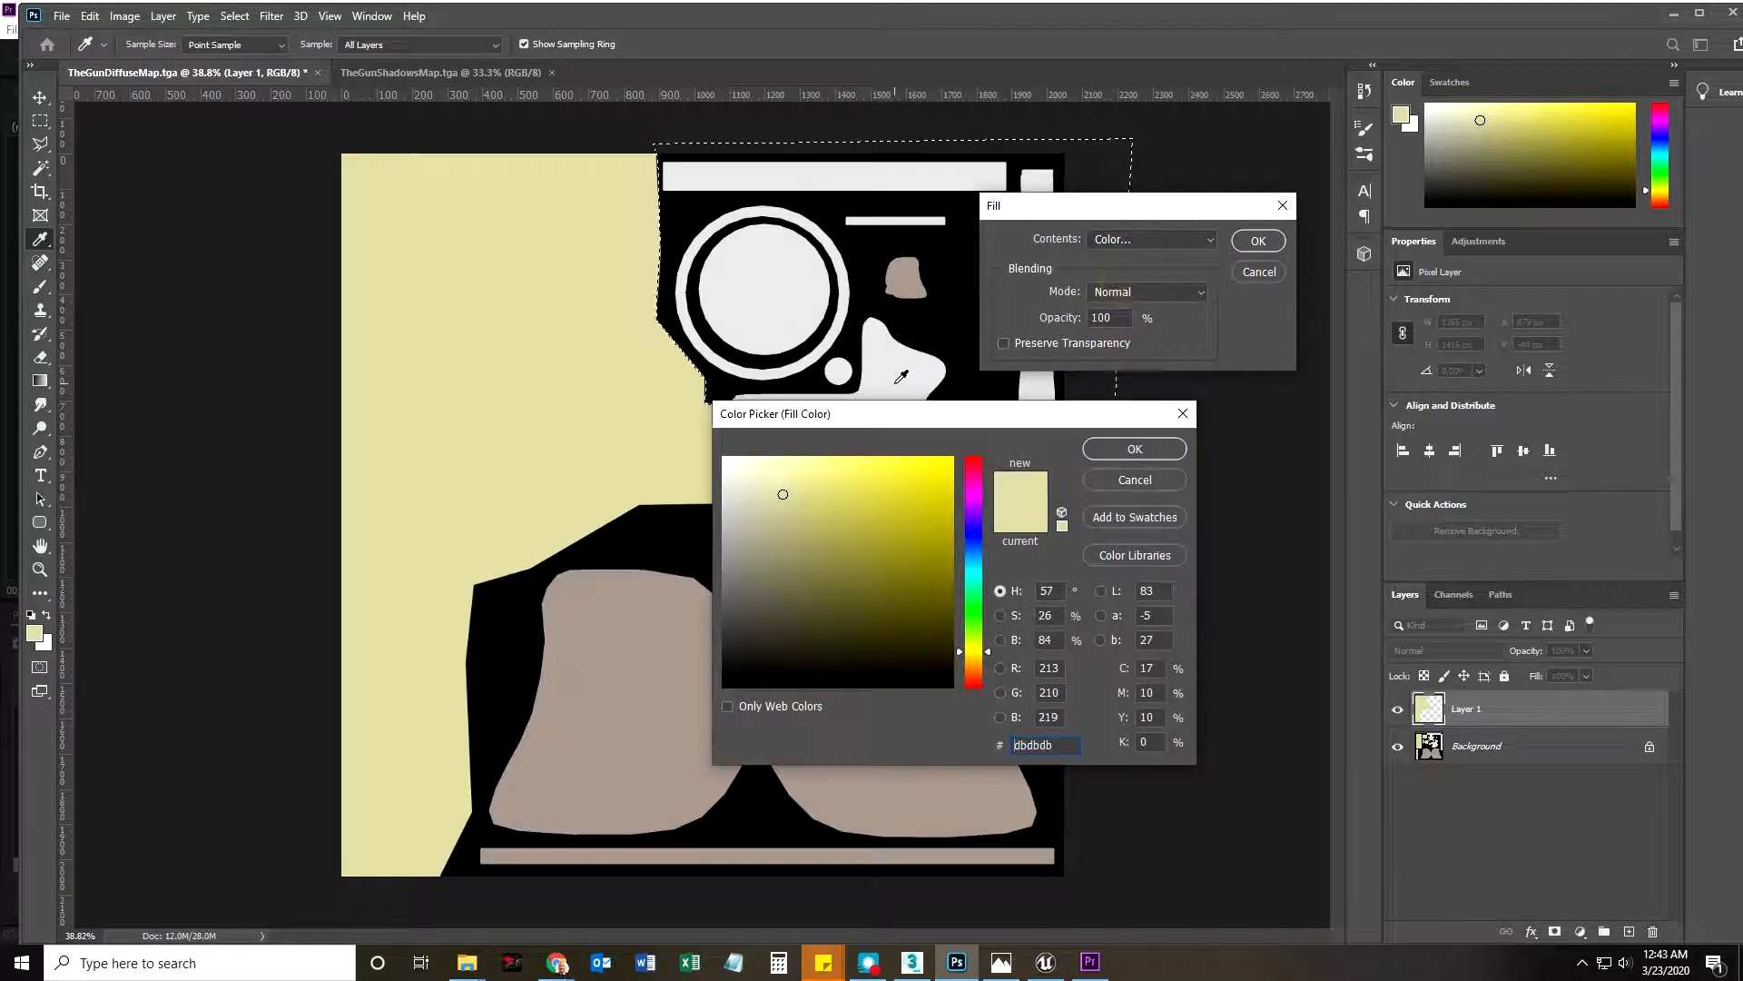
click(901, 376)
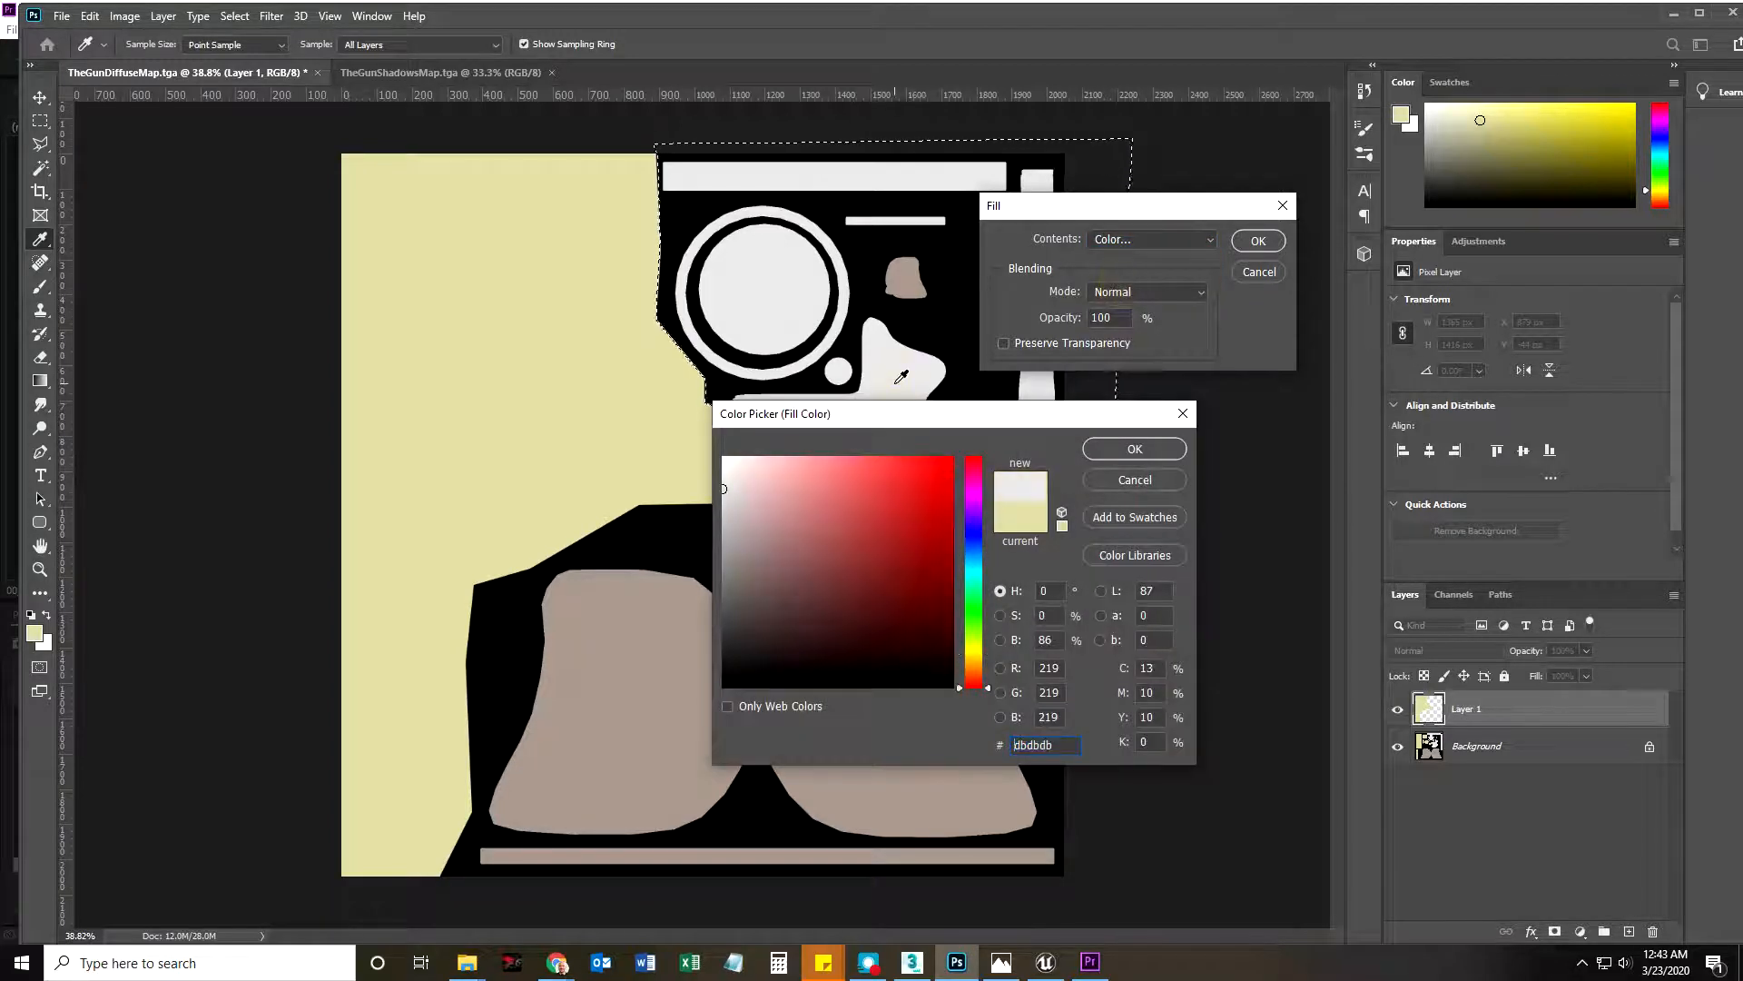
click(1135, 449)
click(1248, 248)
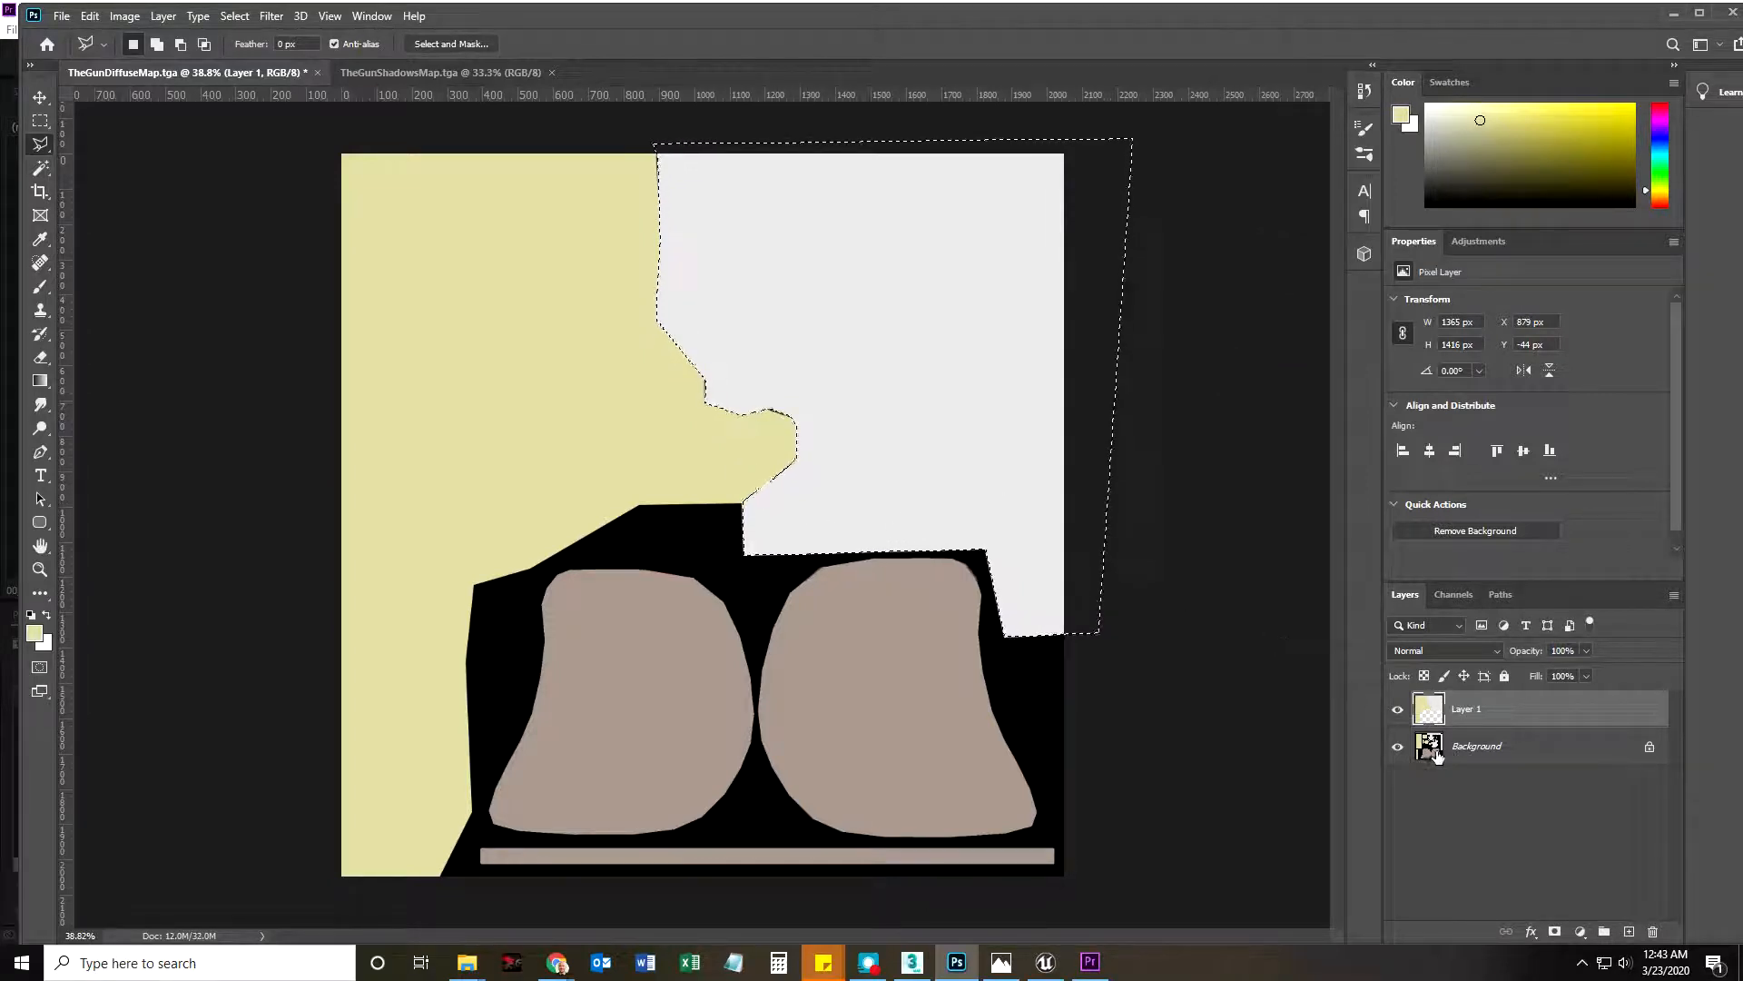
Select the remaining empty area of Layer 1 with the Magic Wand, checking it with the Background layer briefly hidden
click(40, 168)
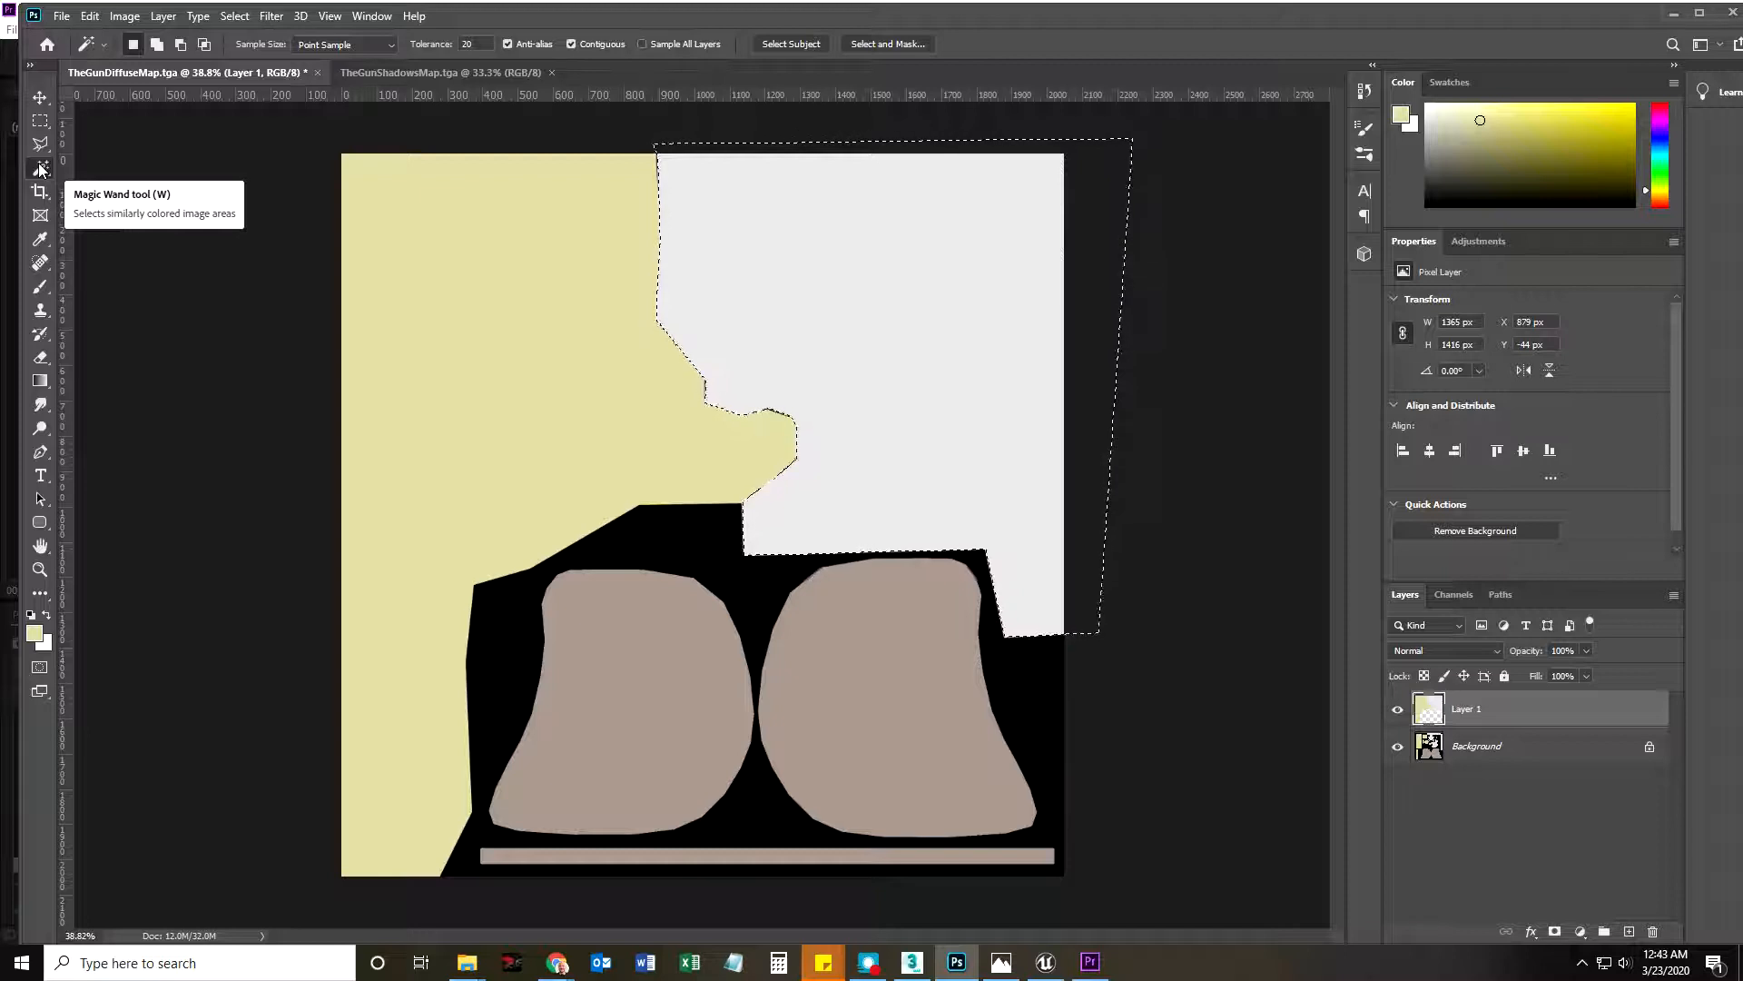
click(720, 541)
click(1397, 746)
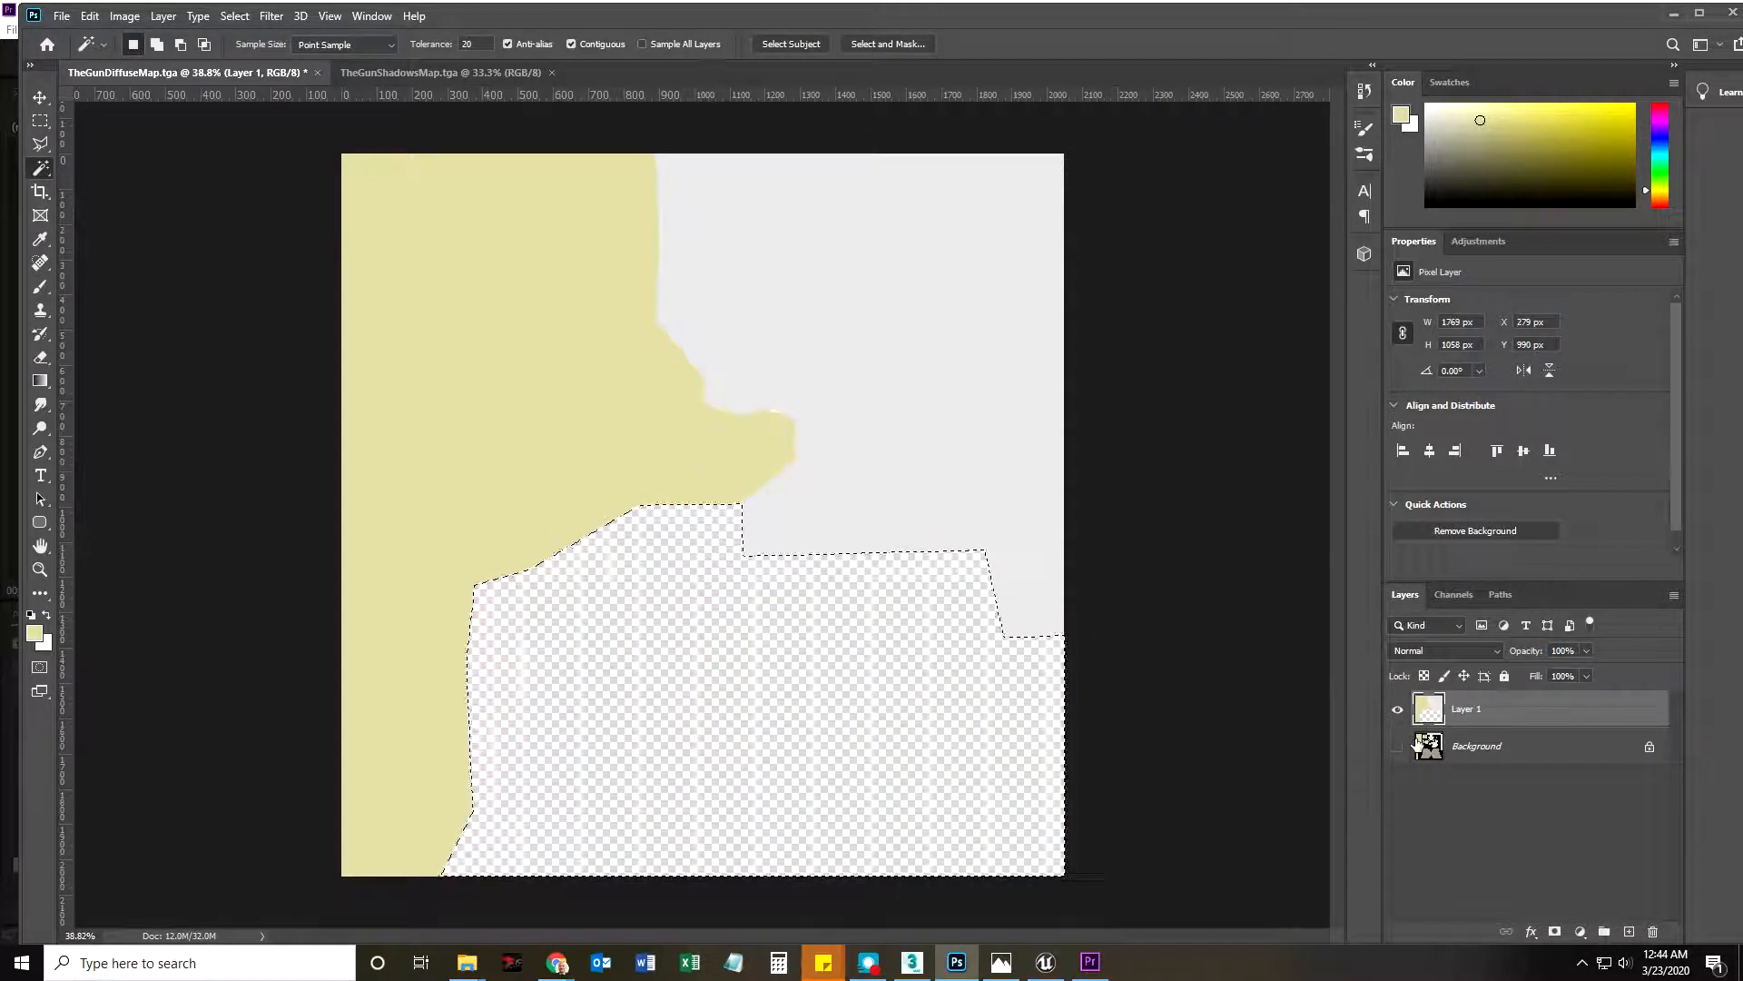
click(1398, 747)
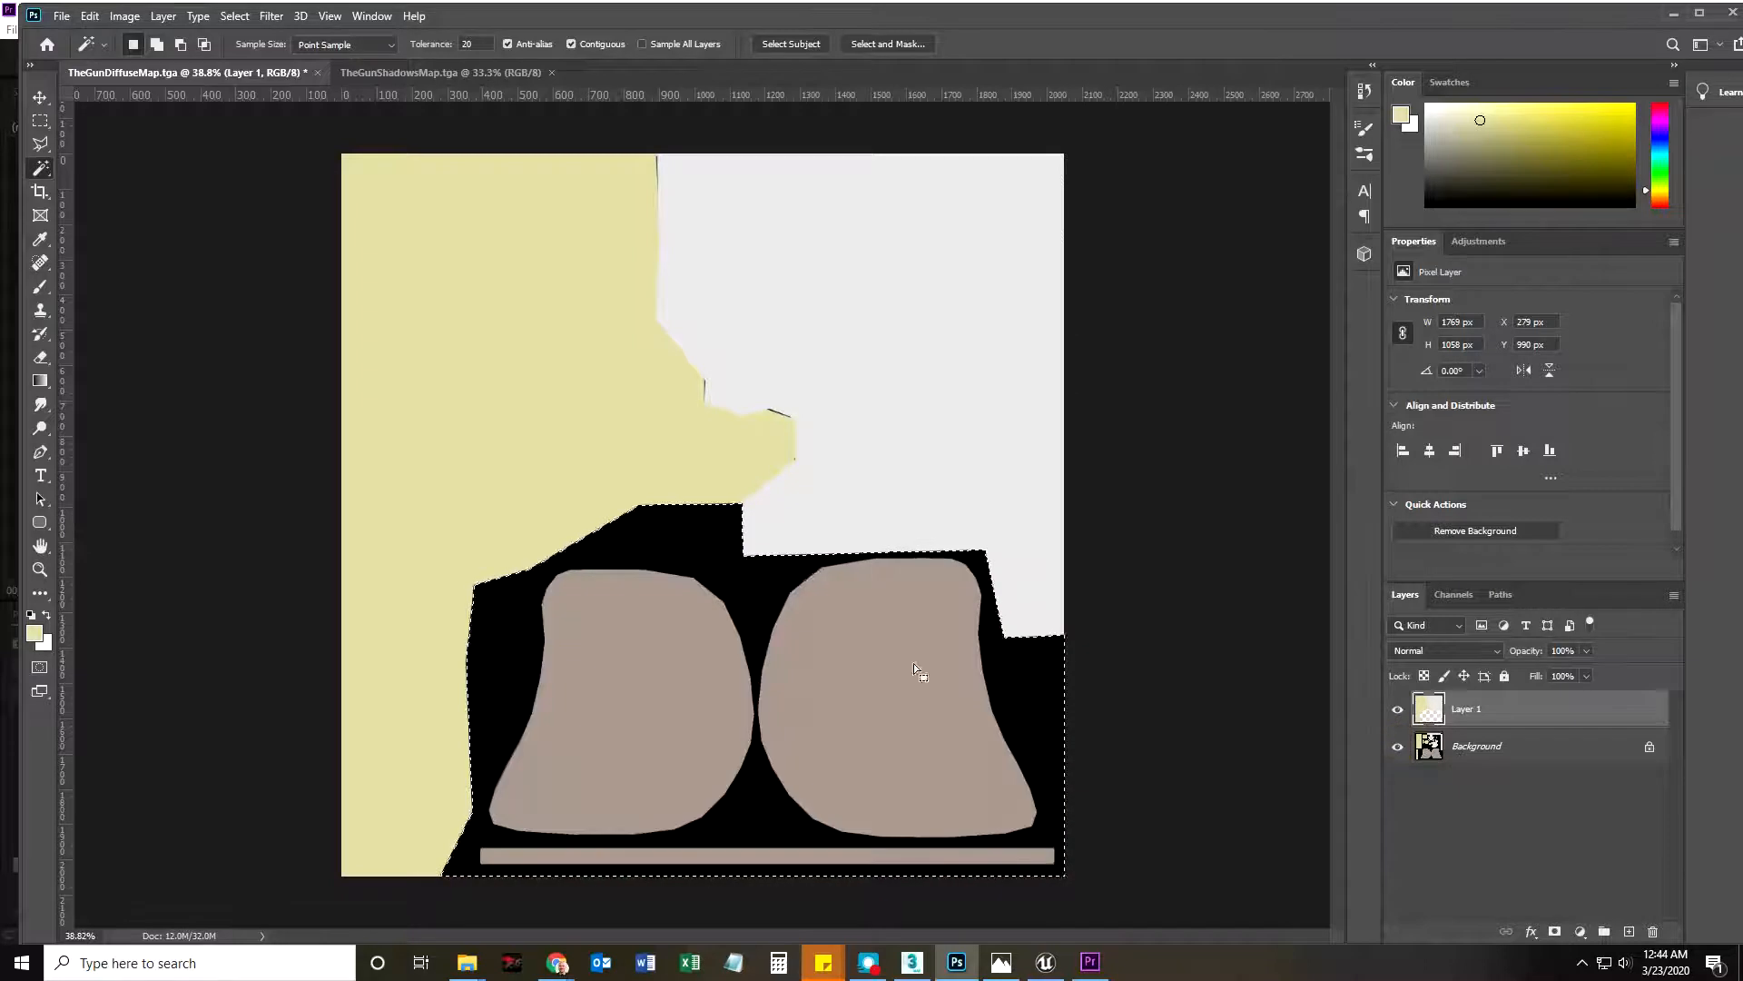
Fill the selected area with the grey-brown a39489 sampled from the grip piece, Normal mode at 100% opacity
click(90, 16)
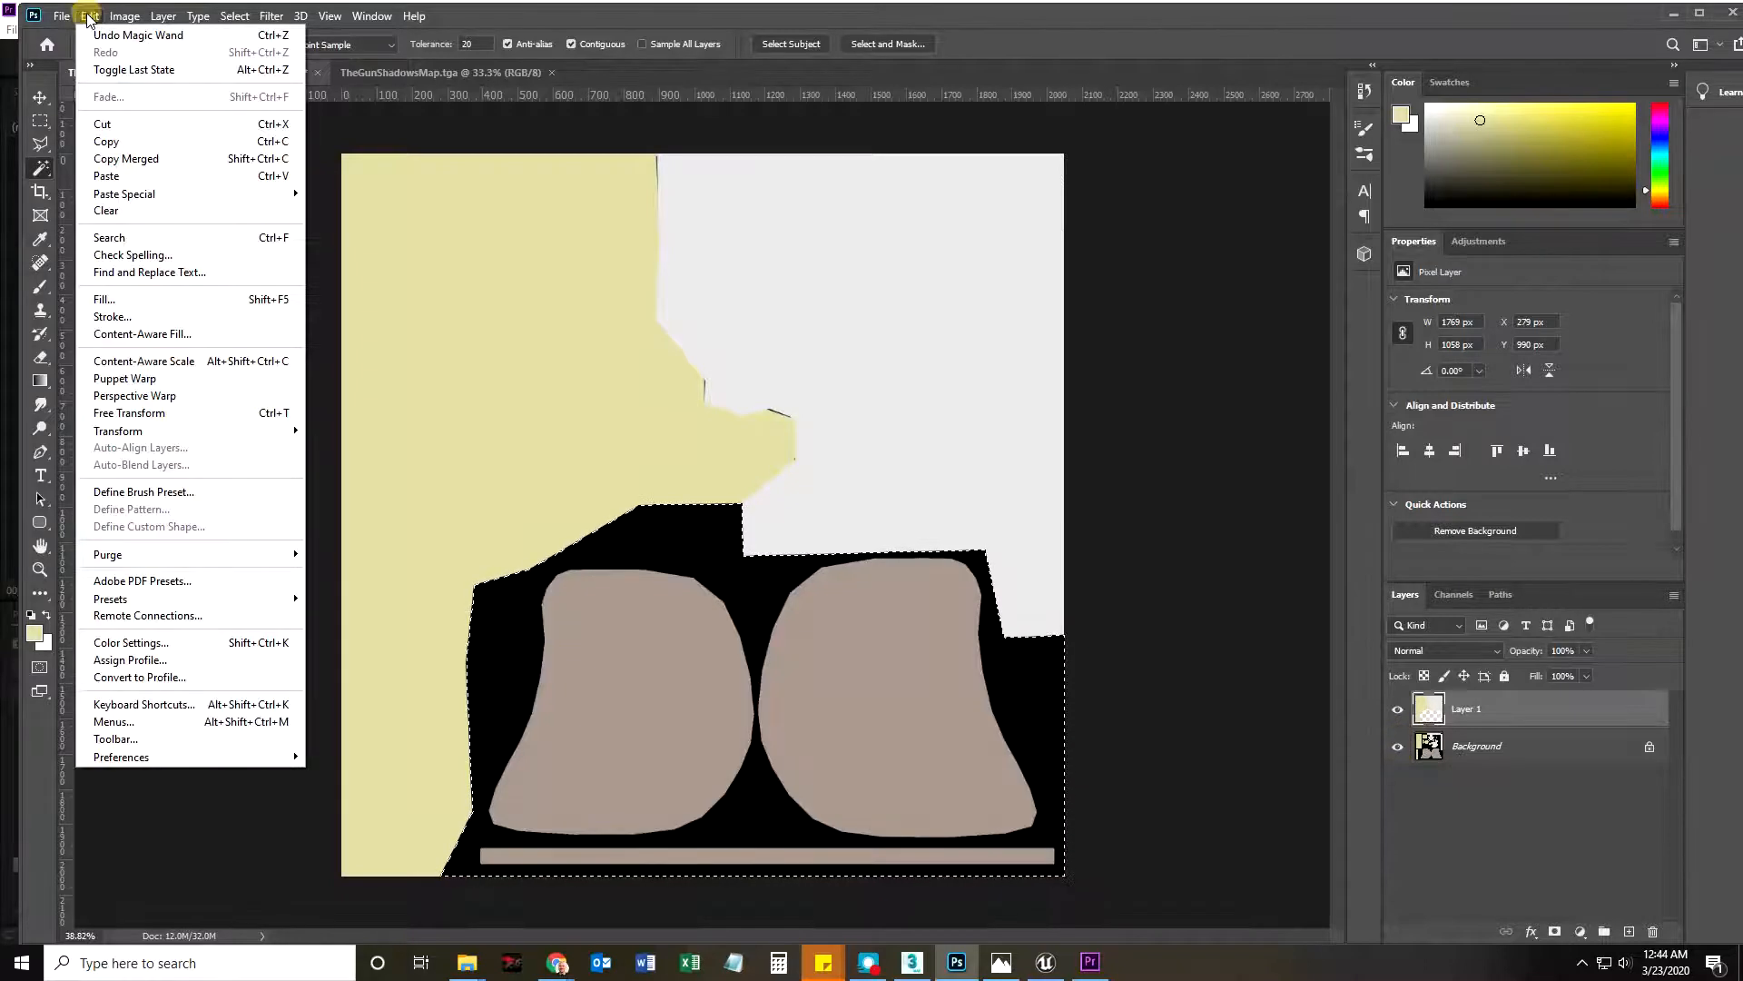
click(105, 299)
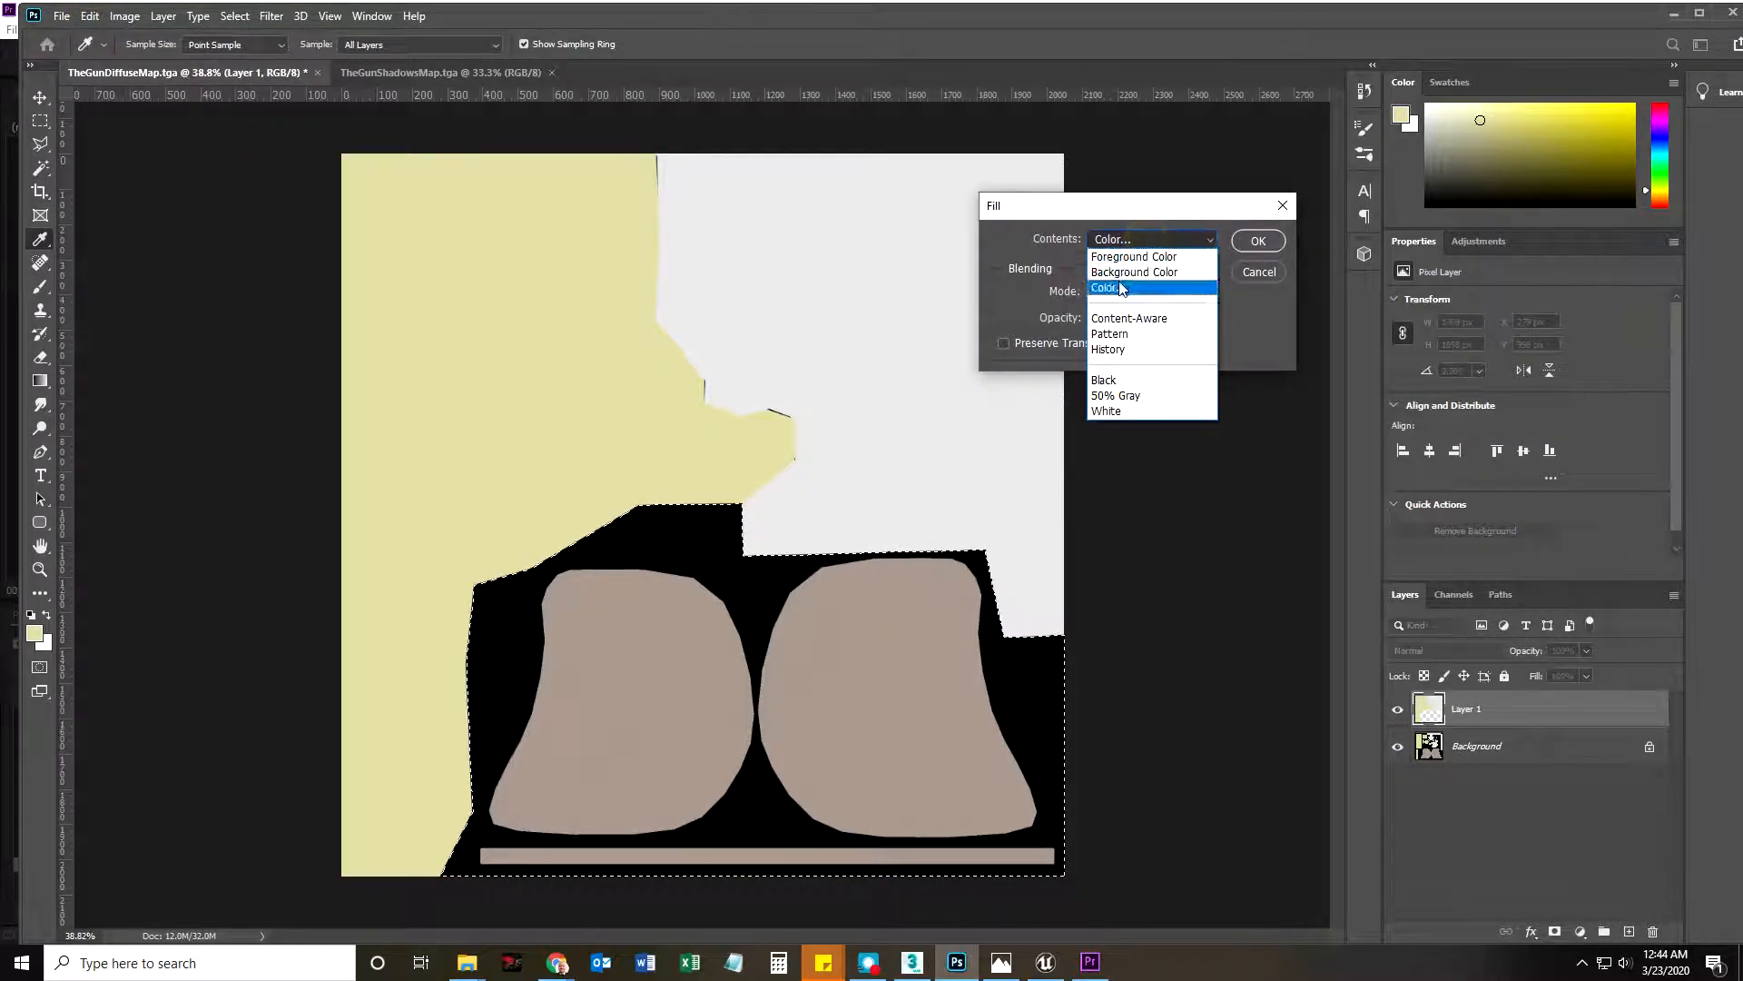
click(1118, 278)
click(917, 778)
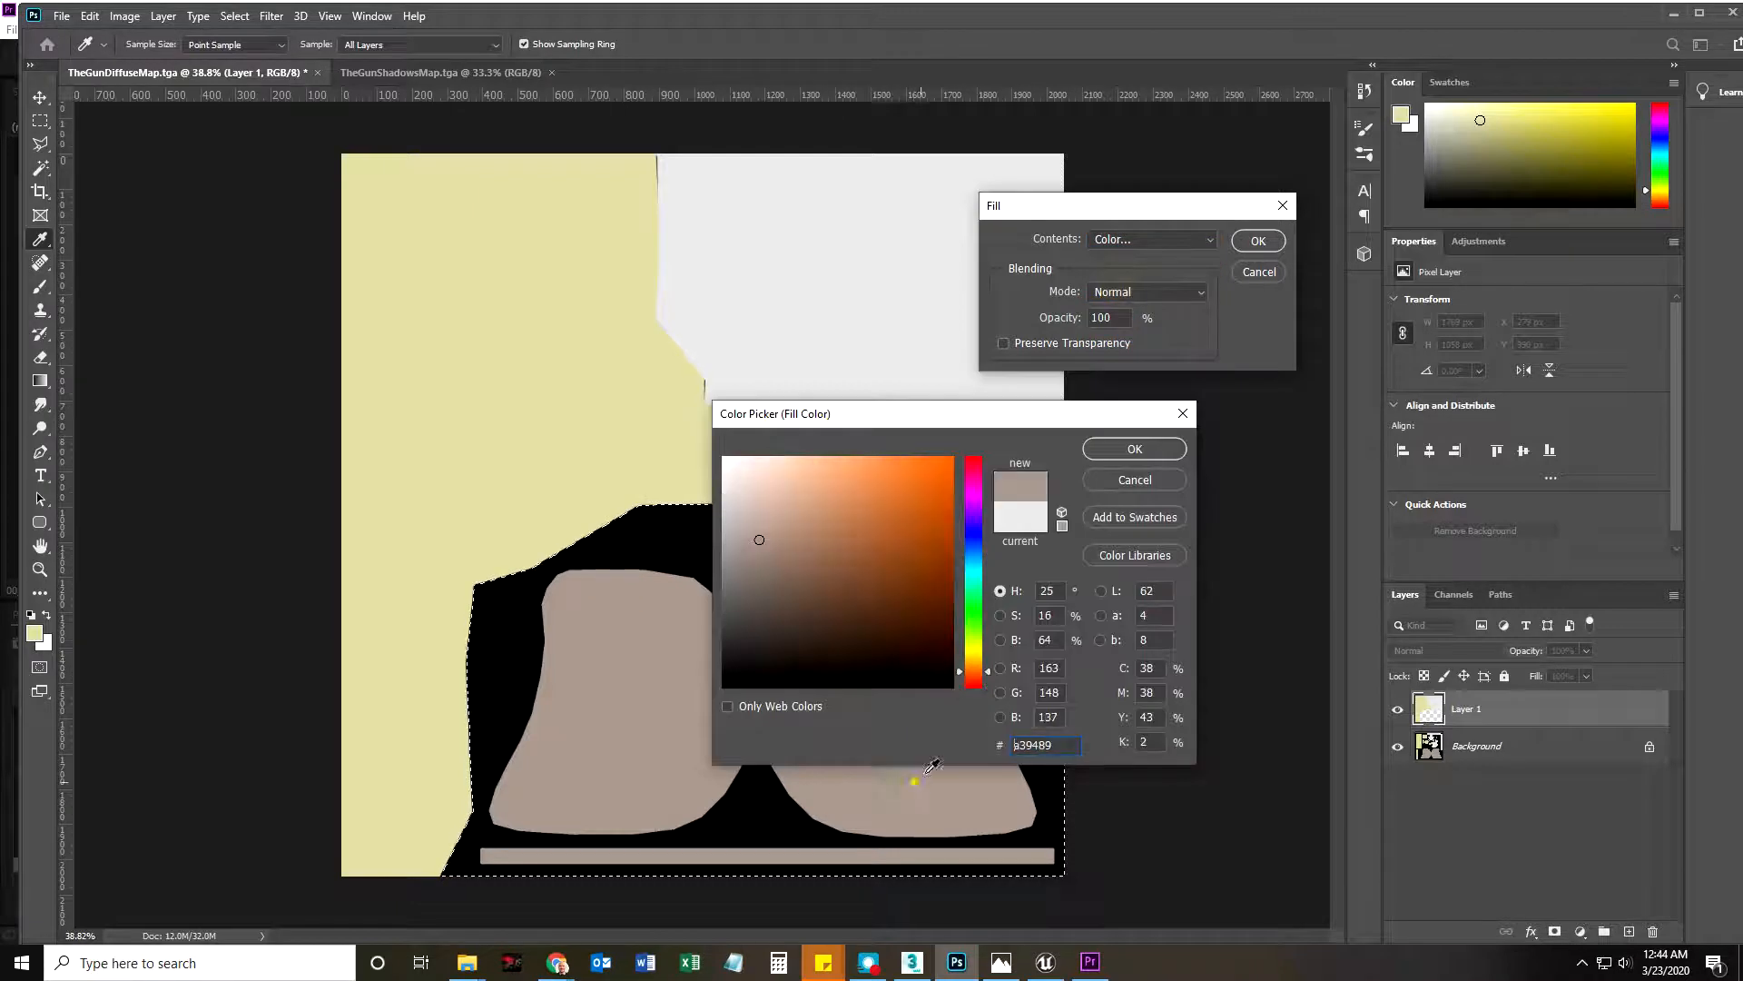
click(1135, 449)
click(1256, 241)
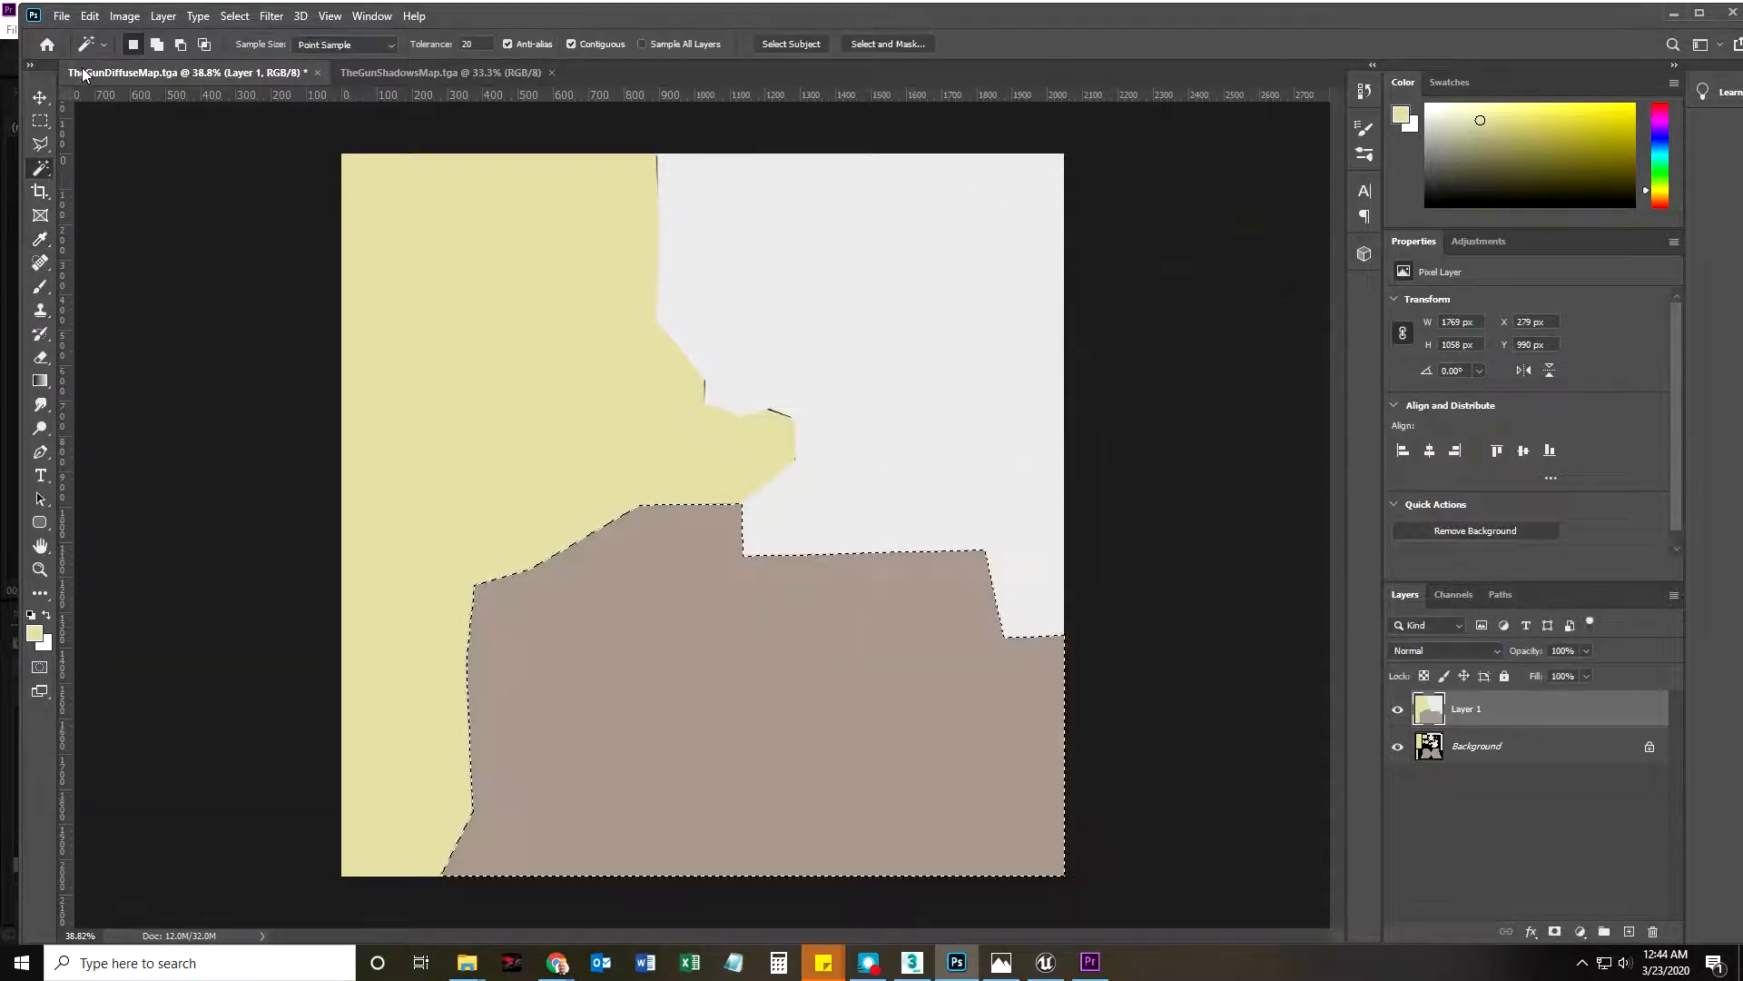
Clear the selection and hide Layer 1 to expose the original UV pieces
click(40, 121)
click(189, 225)
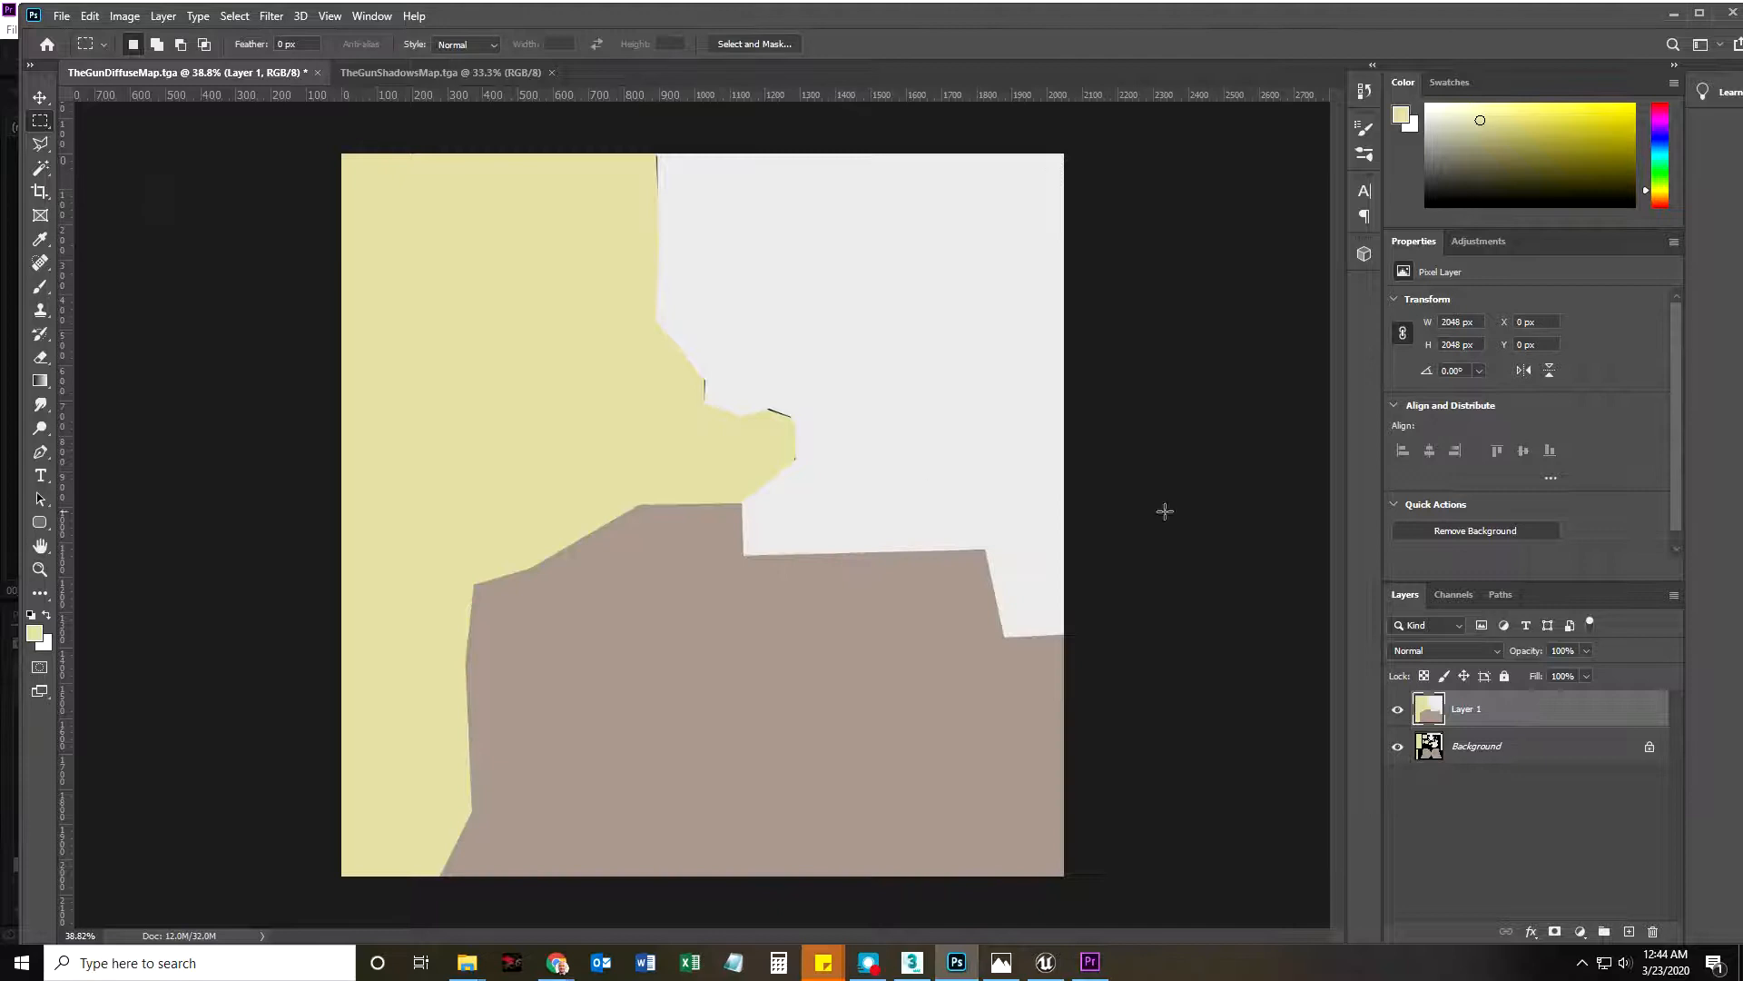
click(1399, 710)
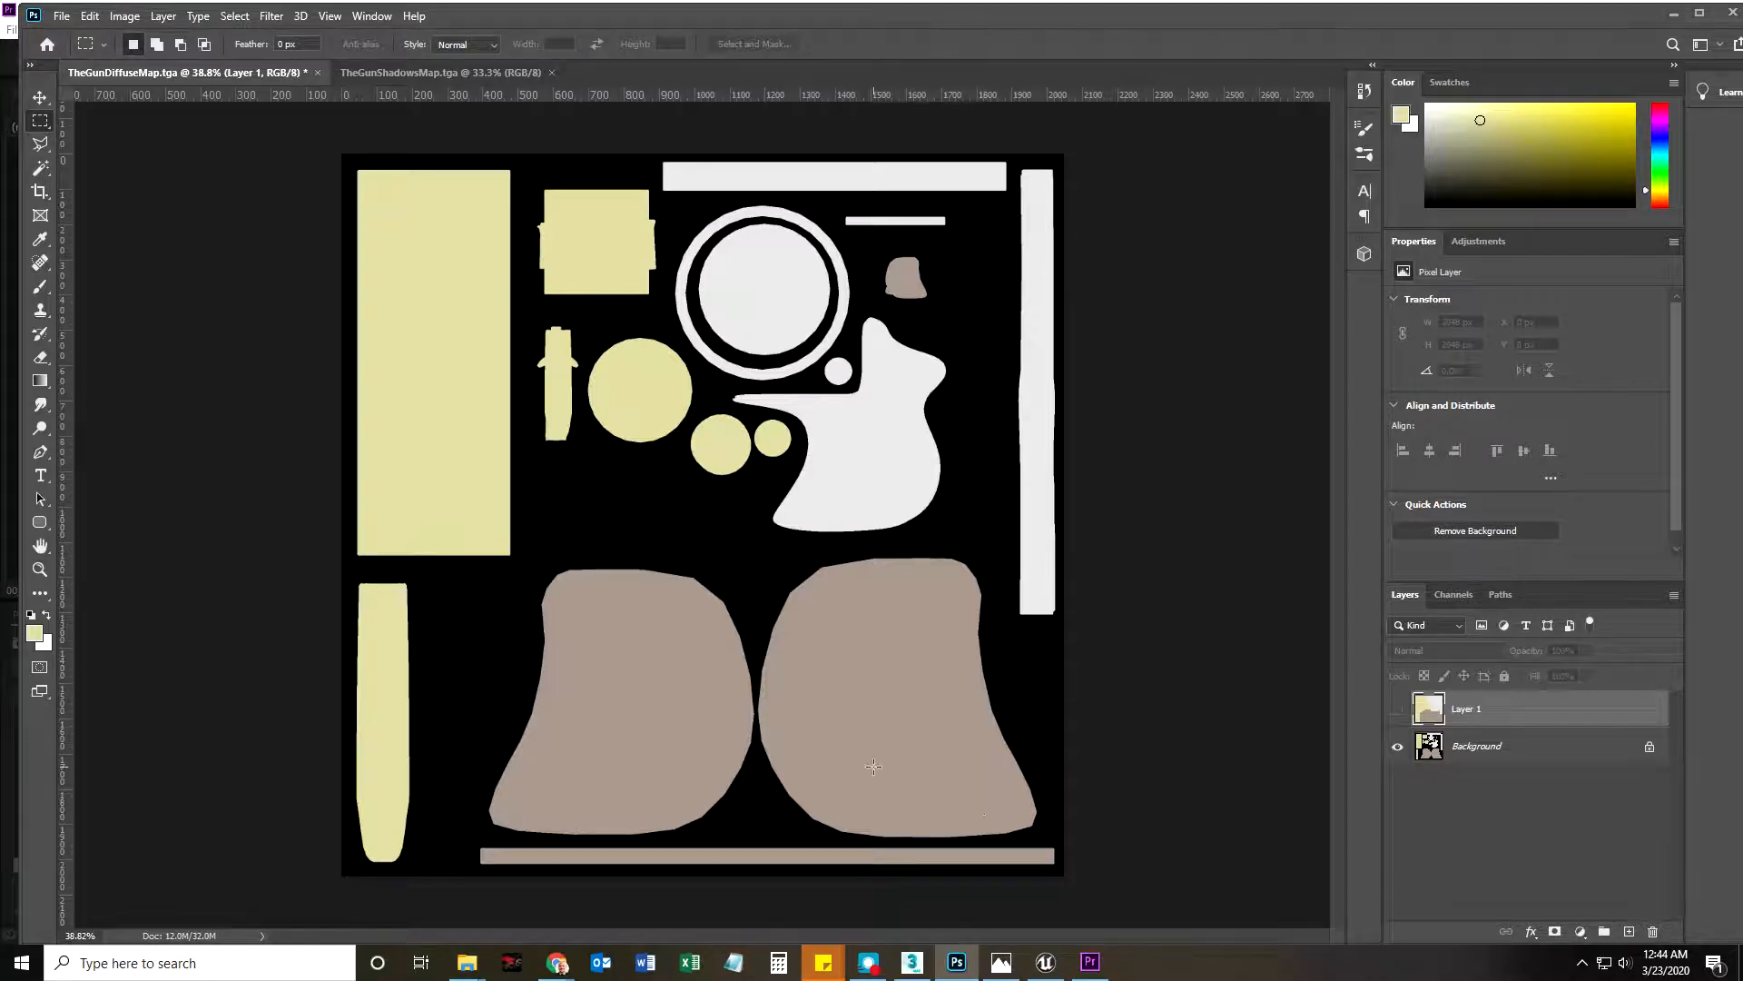
Open gun.jpg, place a copy of it in TheGunDiffuseMap.tga as a new layer, and look closely at its wooden grip
click(62, 16)
click(82, 35)
click(669, 121)
double_click(373, 227)
double_click(460, 221)
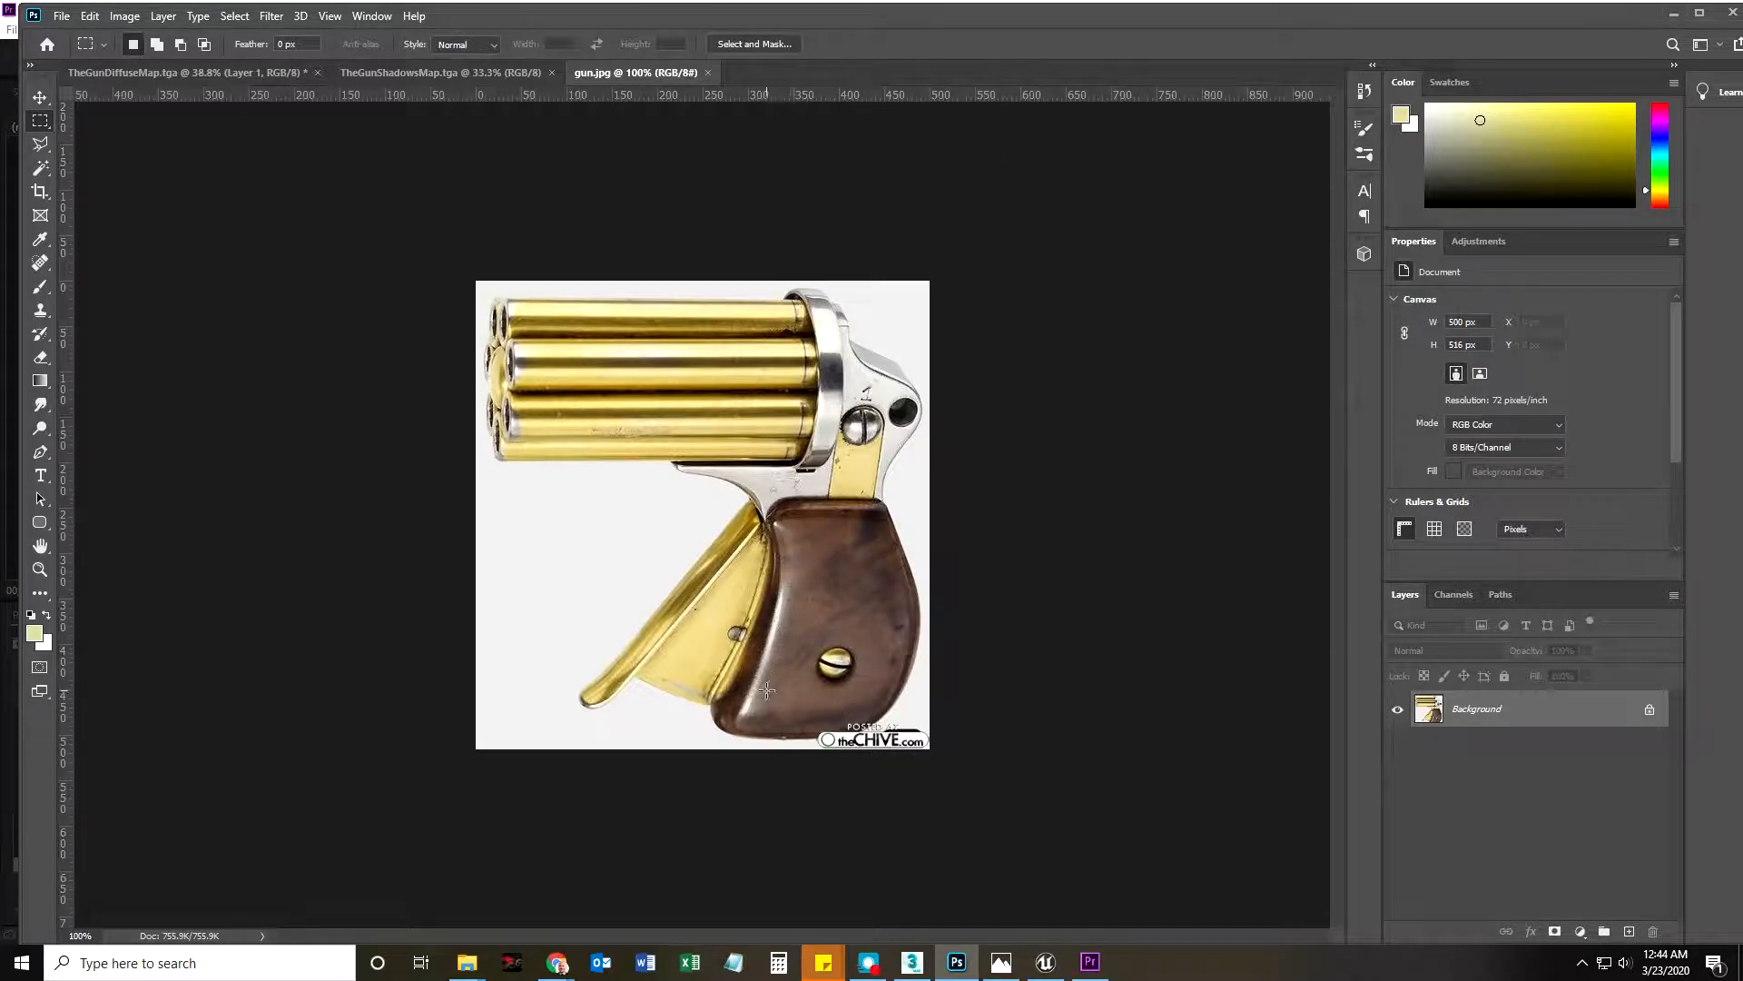
drag(1489, 710, 775, 627)
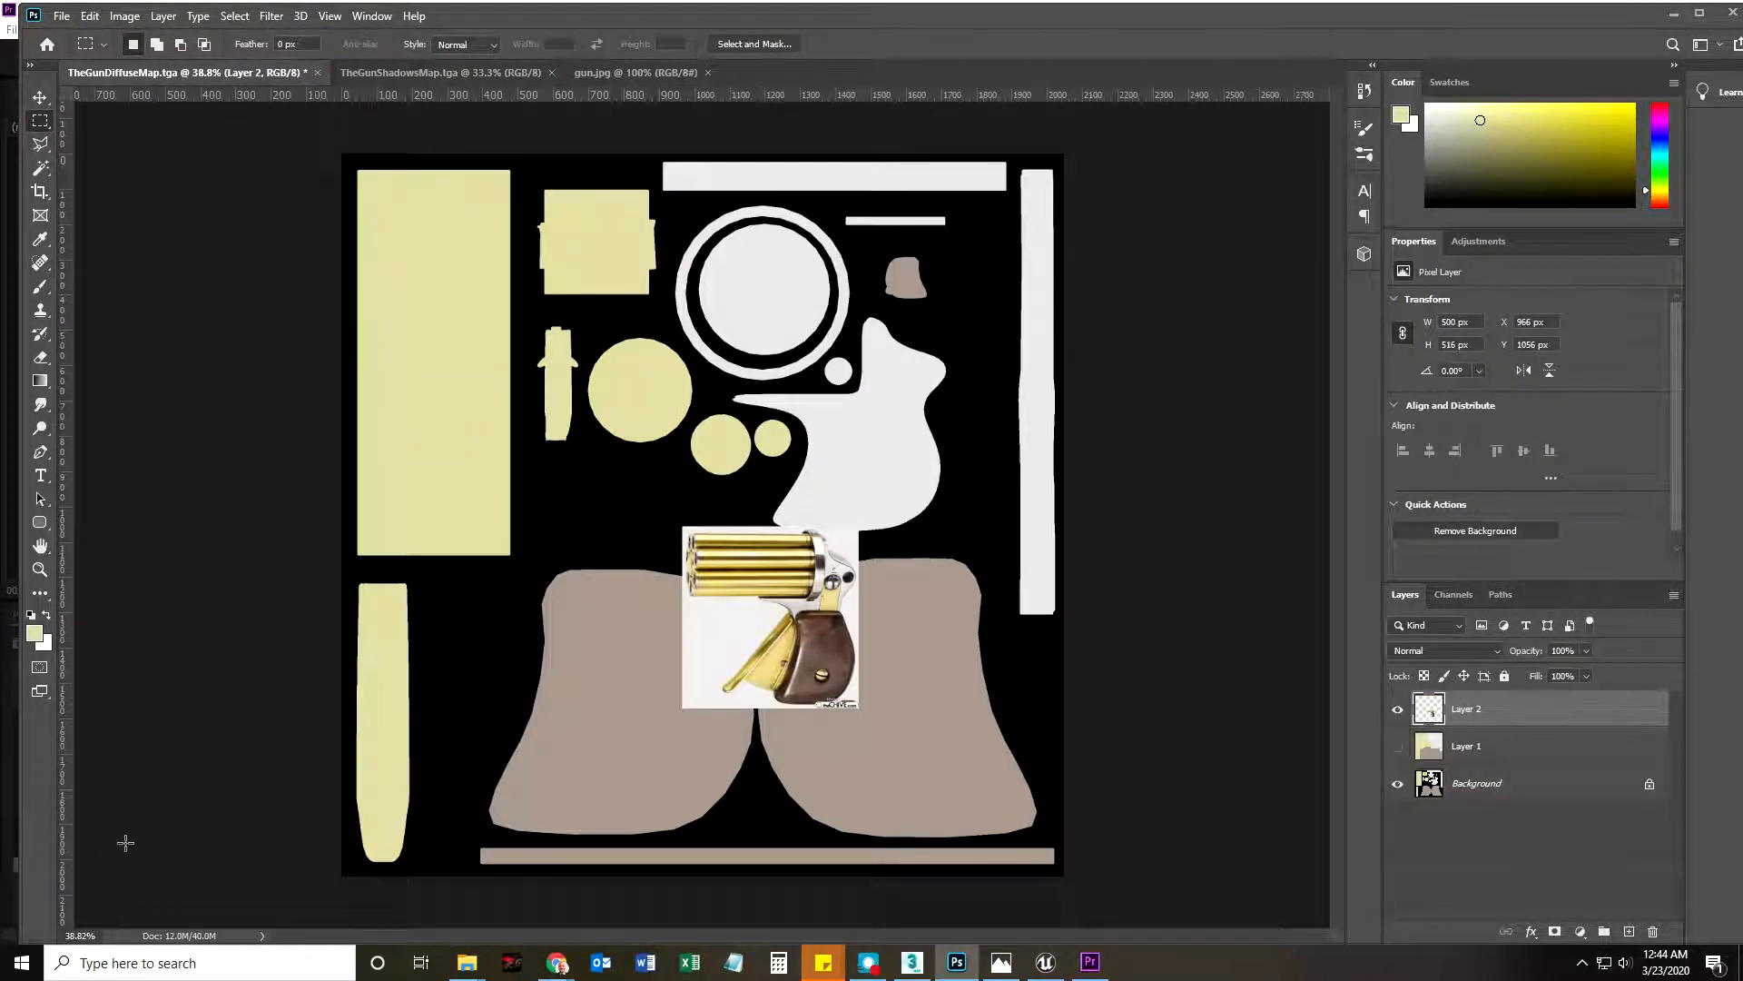
click(40, 569)
drag(853, 692, 969, 673)
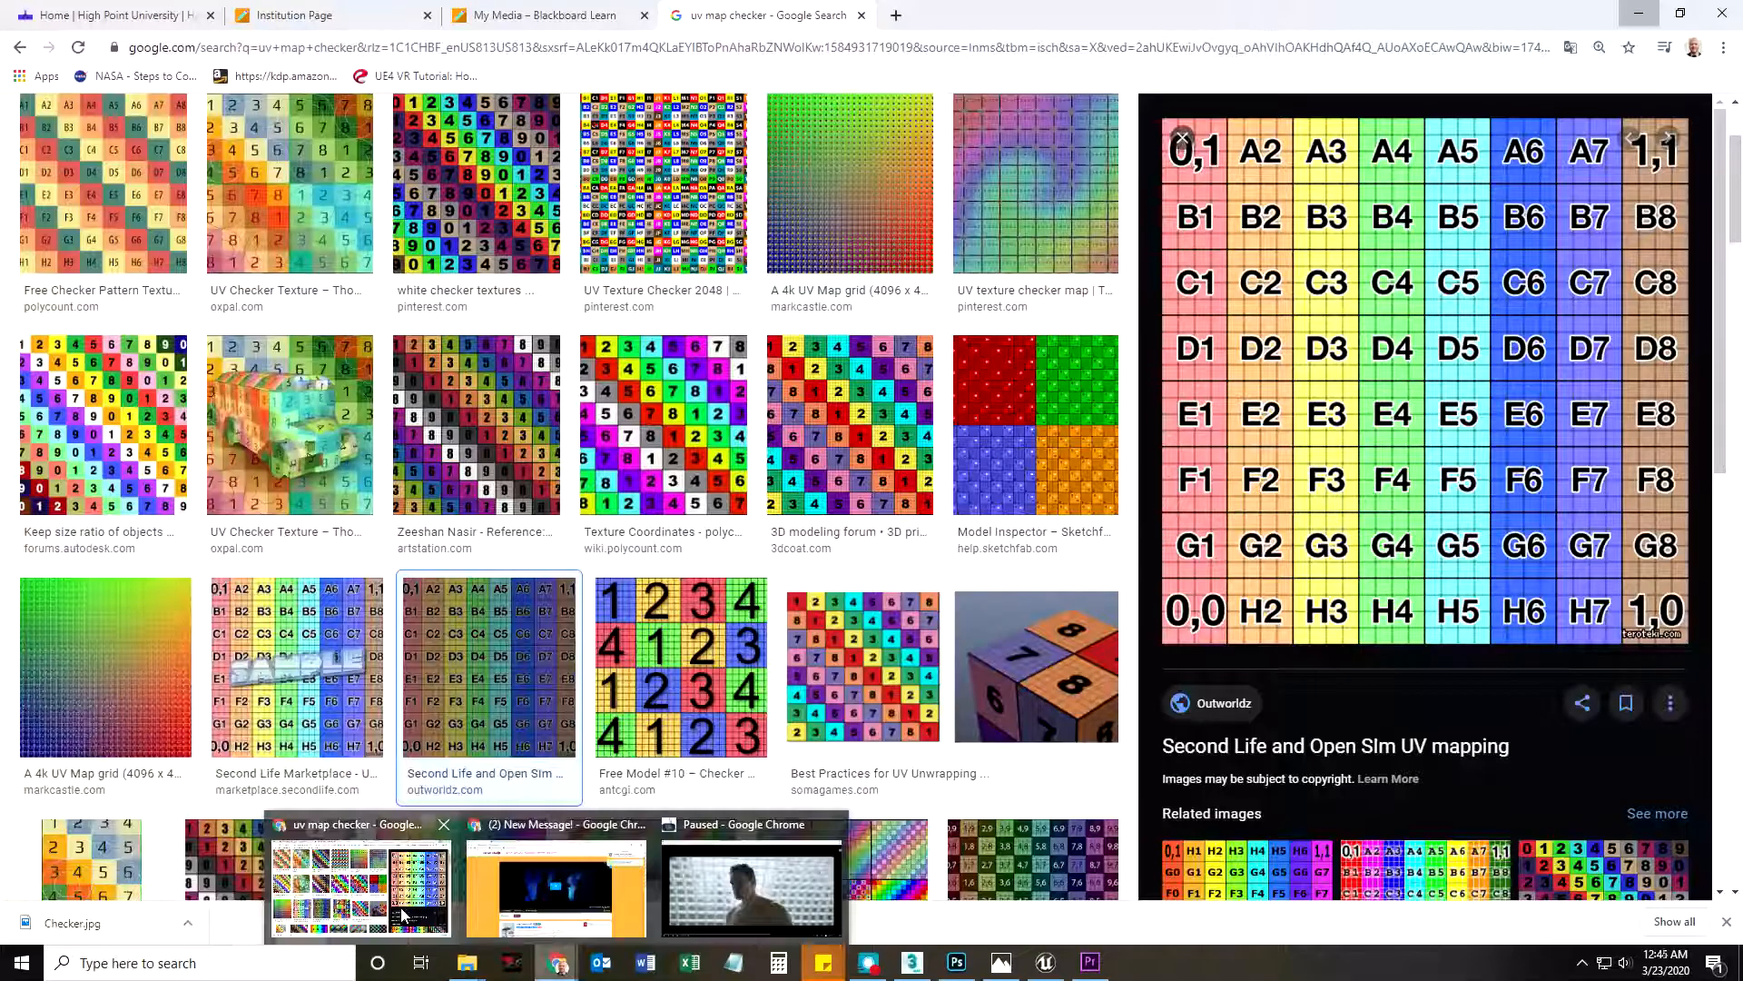
Switch to Chrome, search Google in a new tab for "faux wood texture", and browse the image results filtered to cherry
click(363, 867)
click(896, 16)
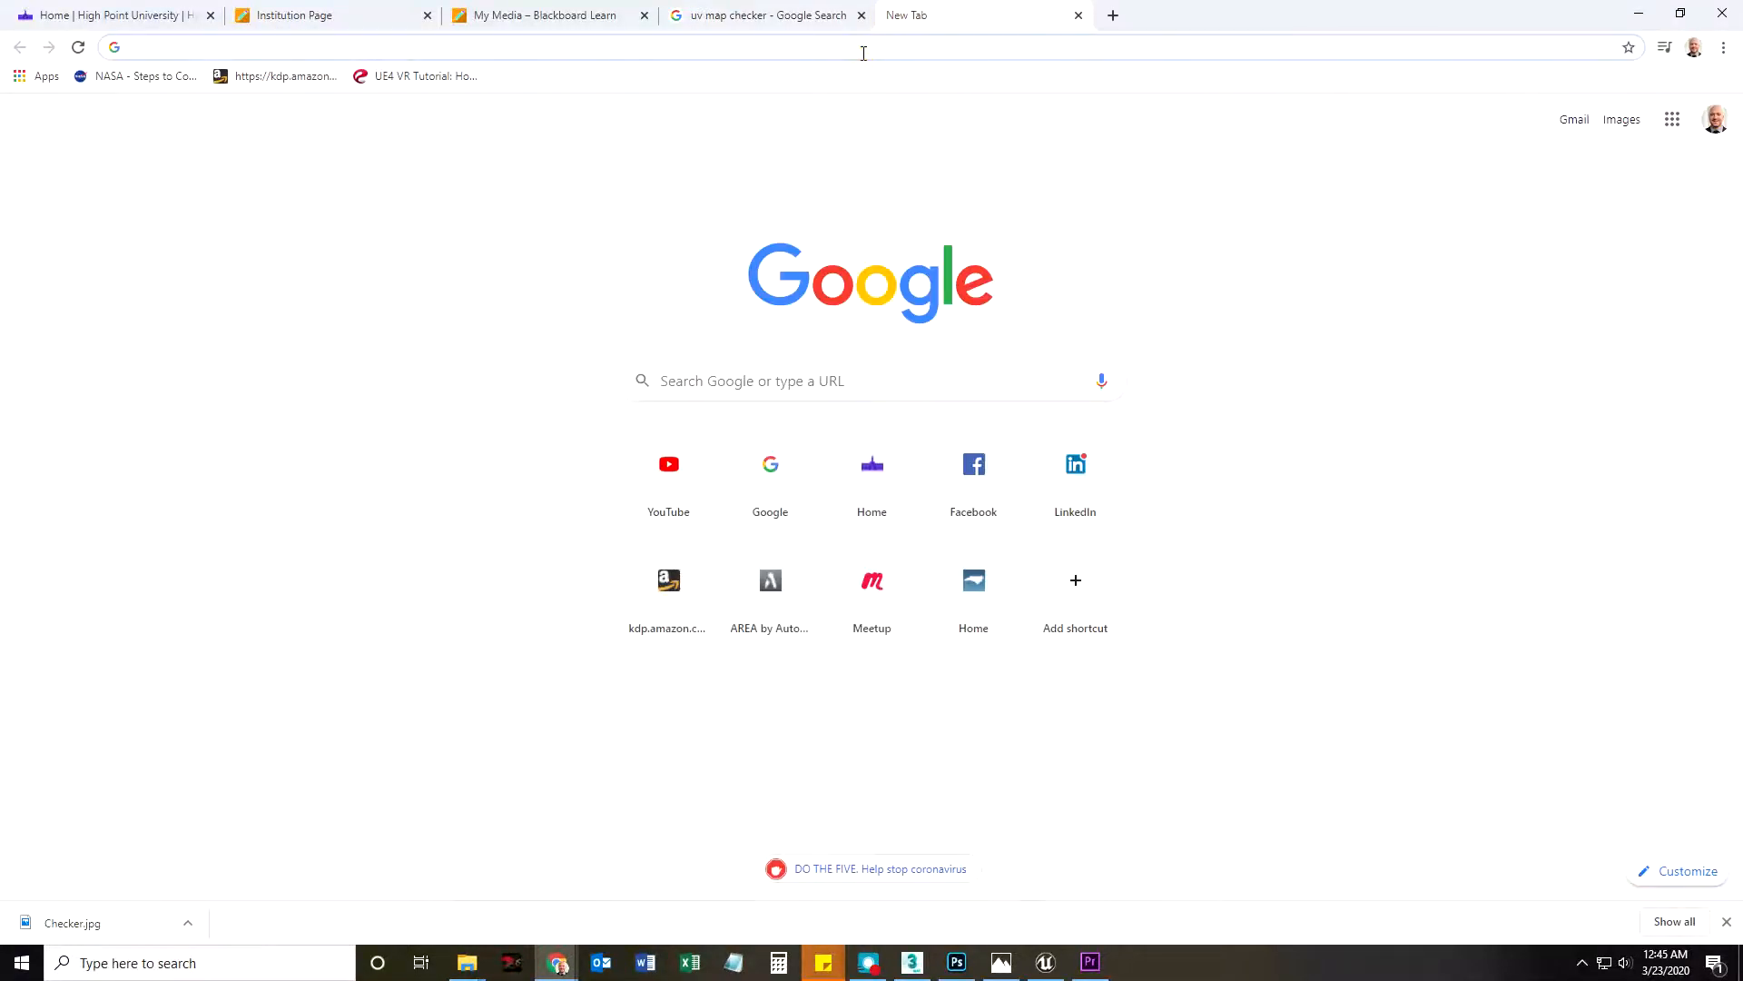
text(faux )
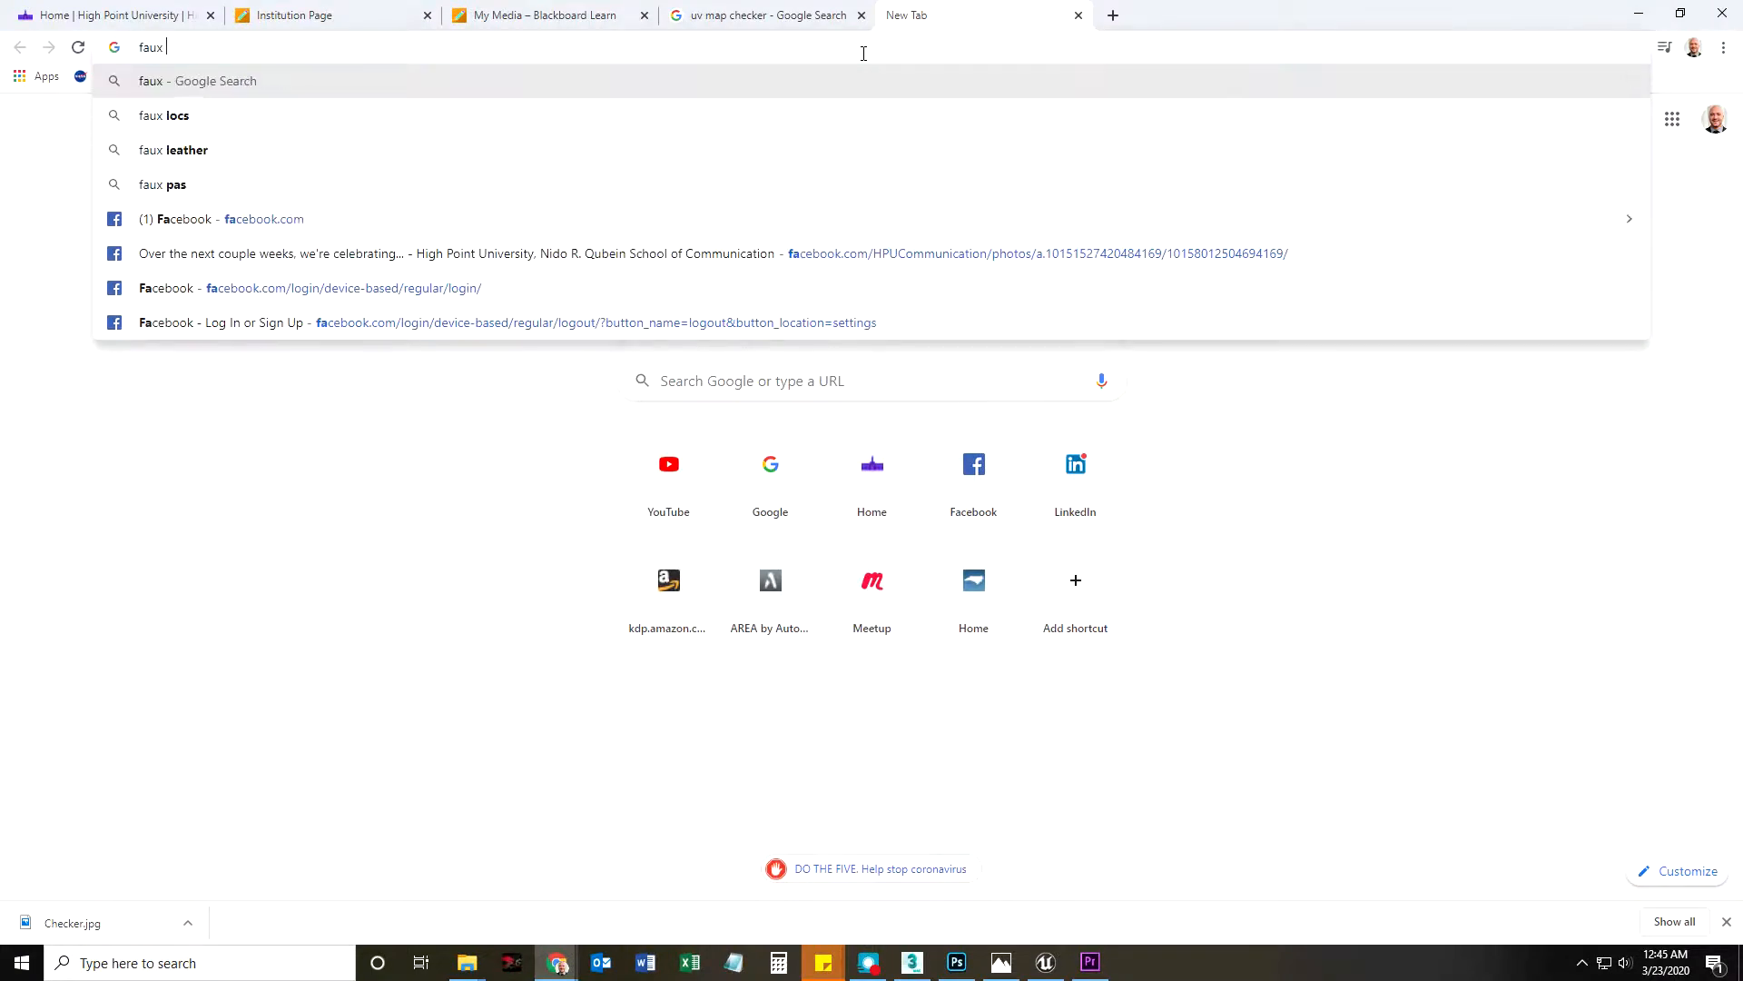
text(wood texture)
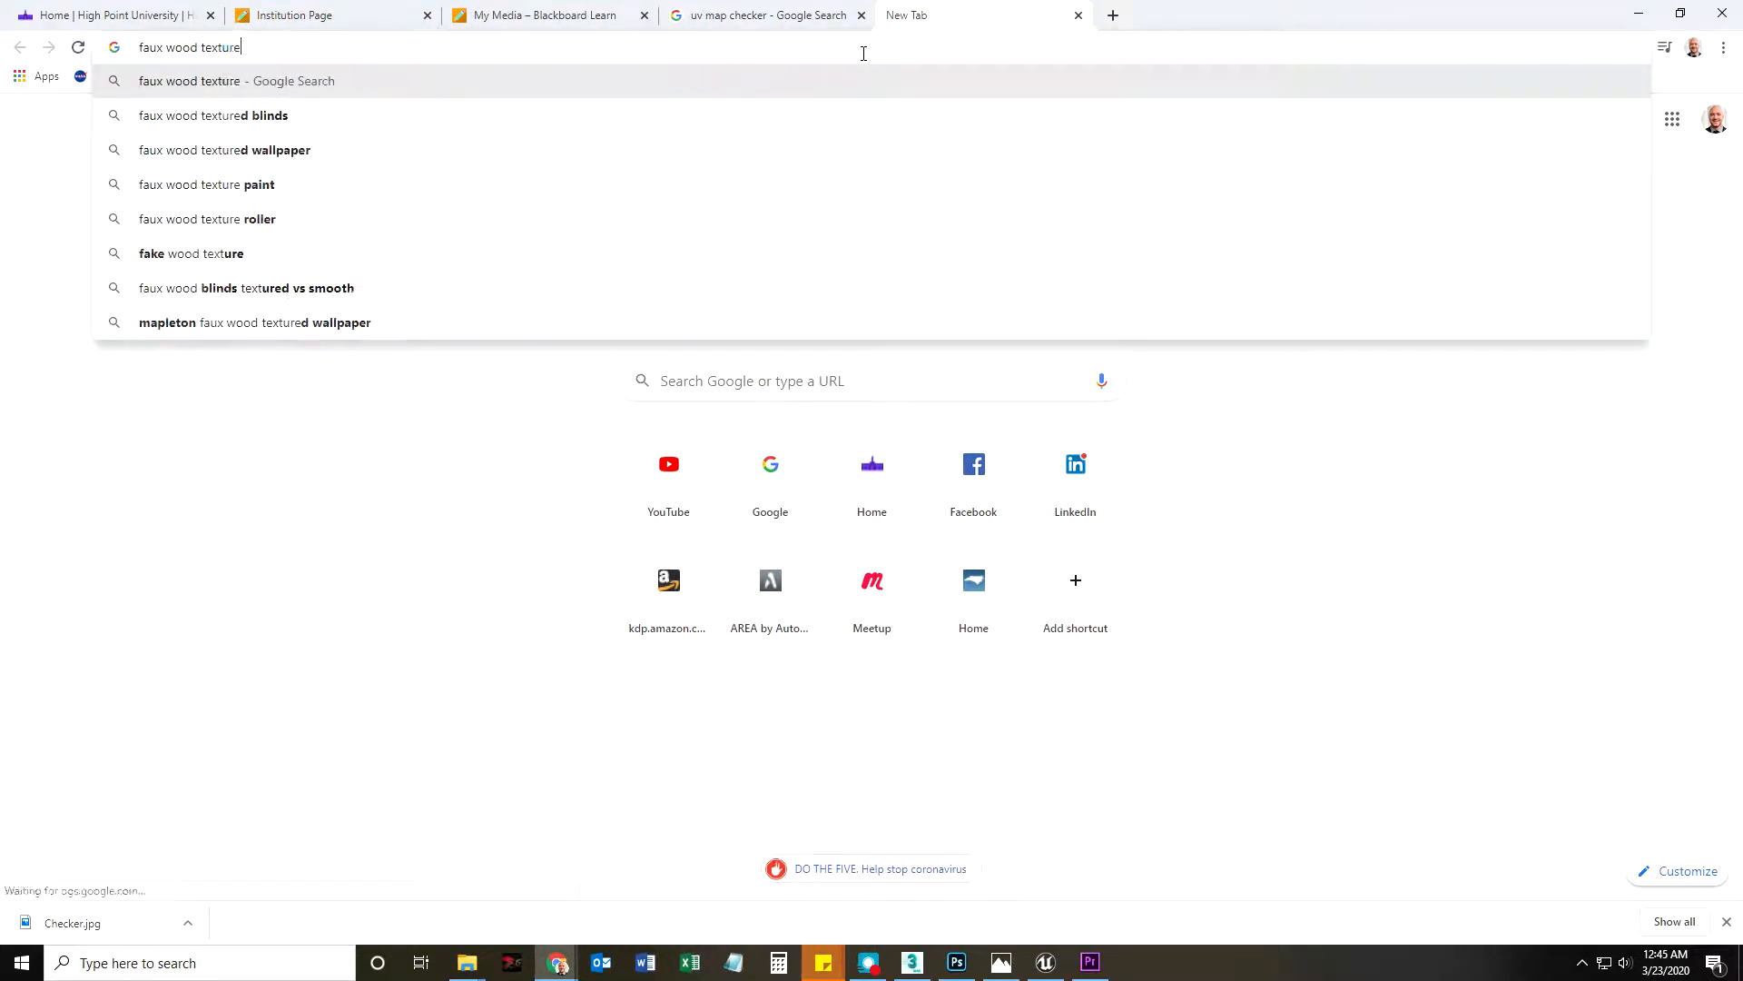
key(Return)
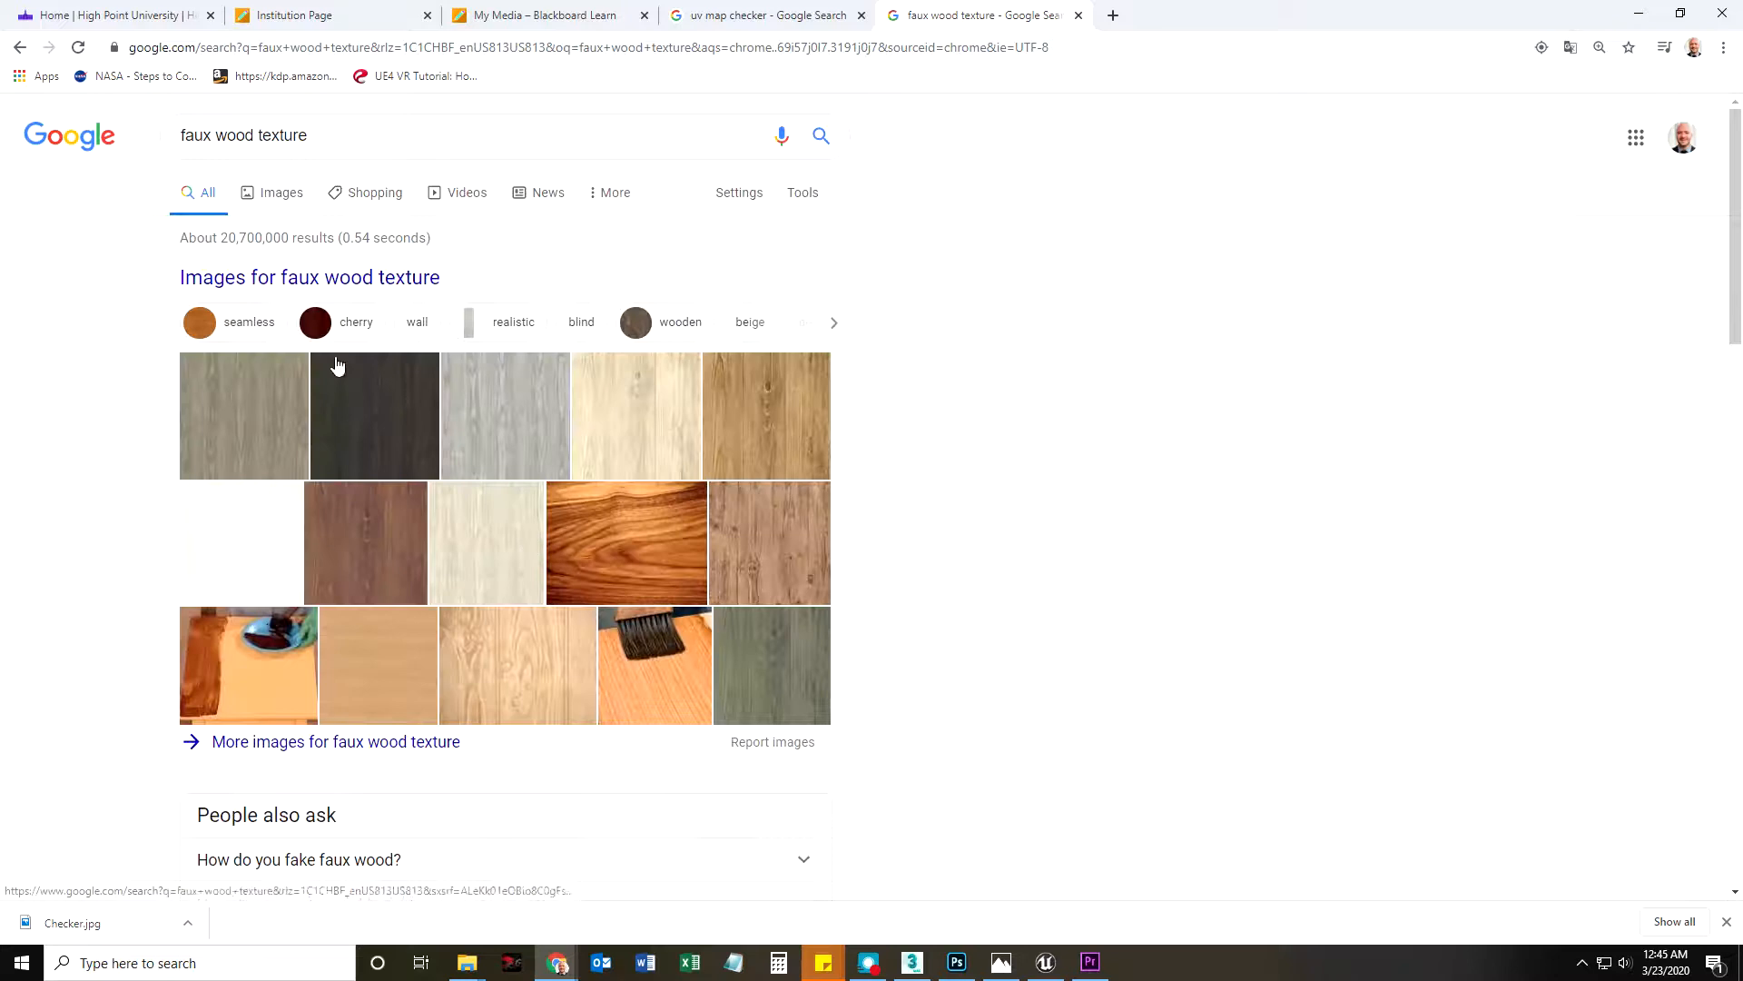
click(349, 340)
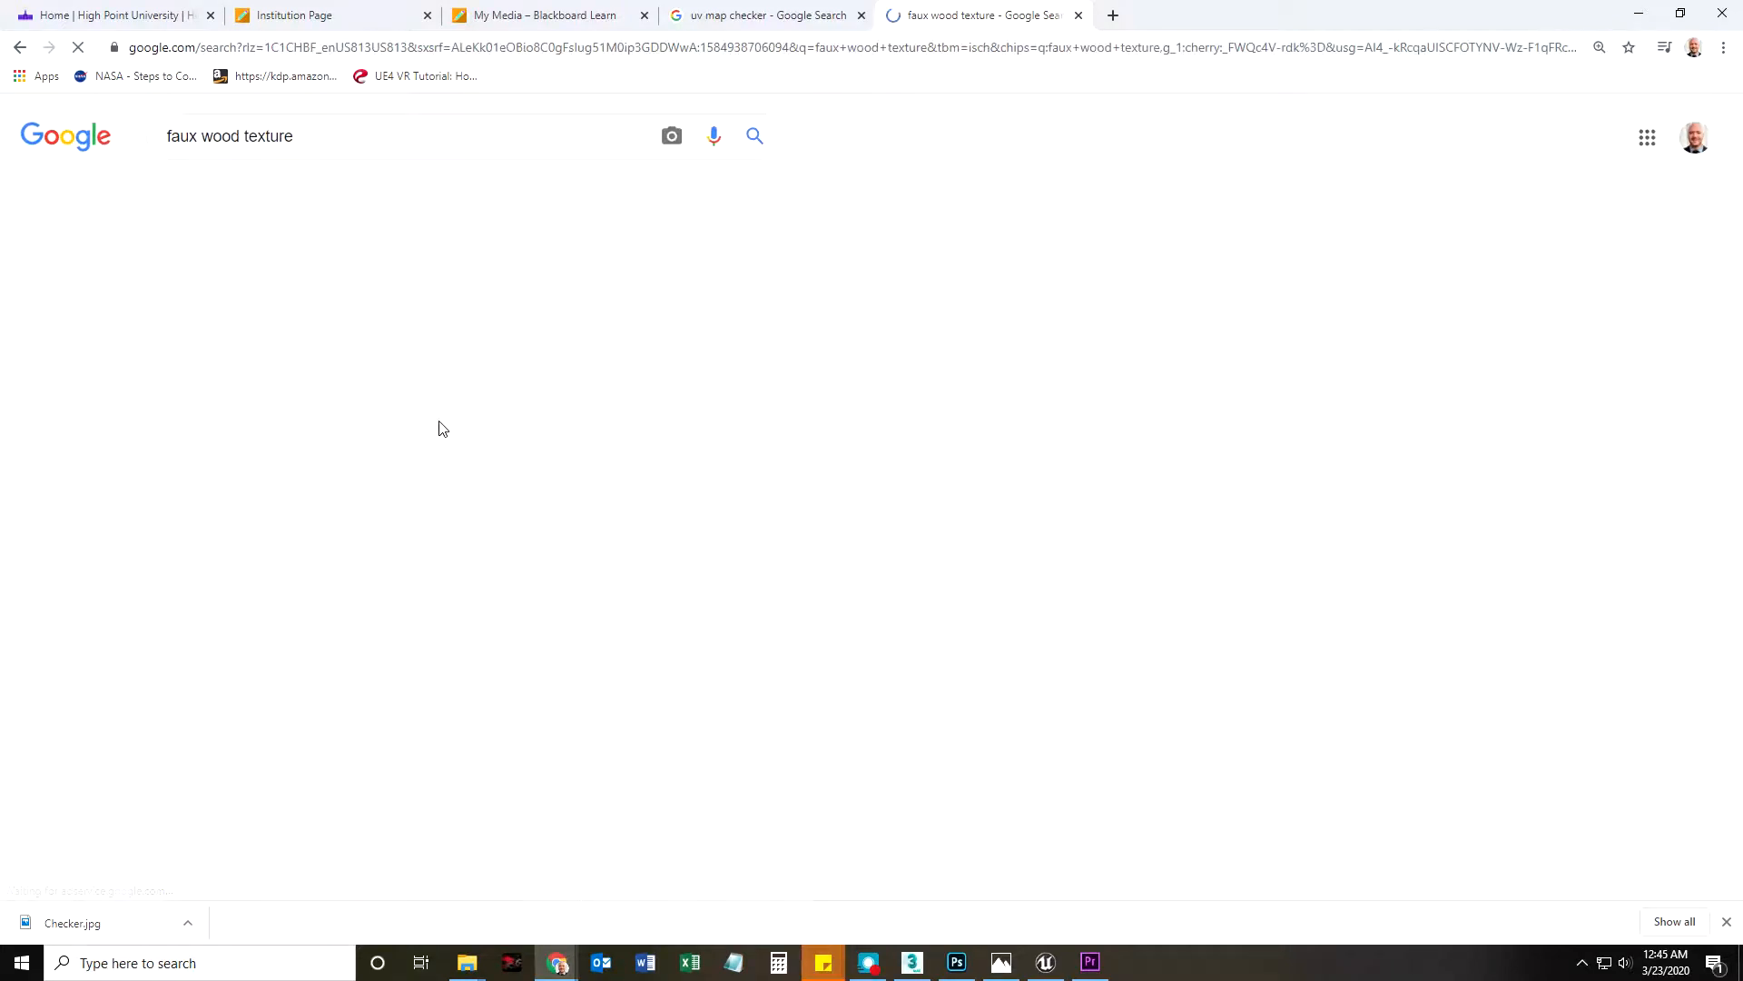
scroll(759, 558, down, 8)
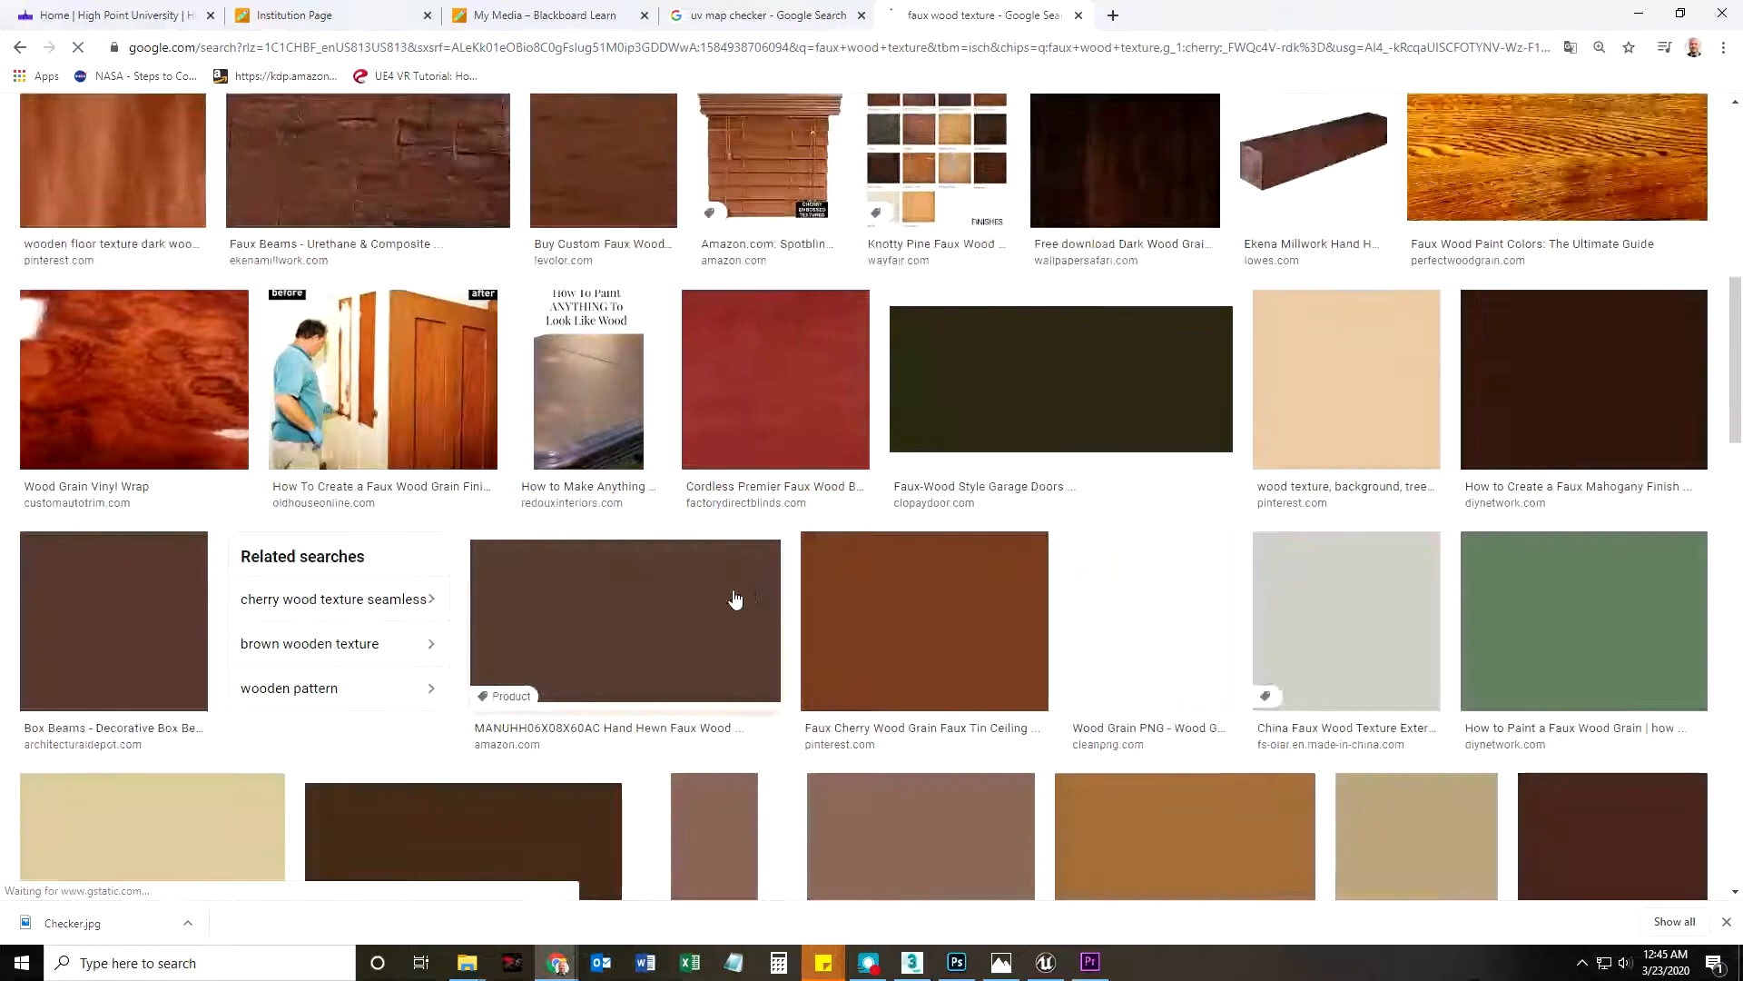
scroll(1229, 221, up, 4)
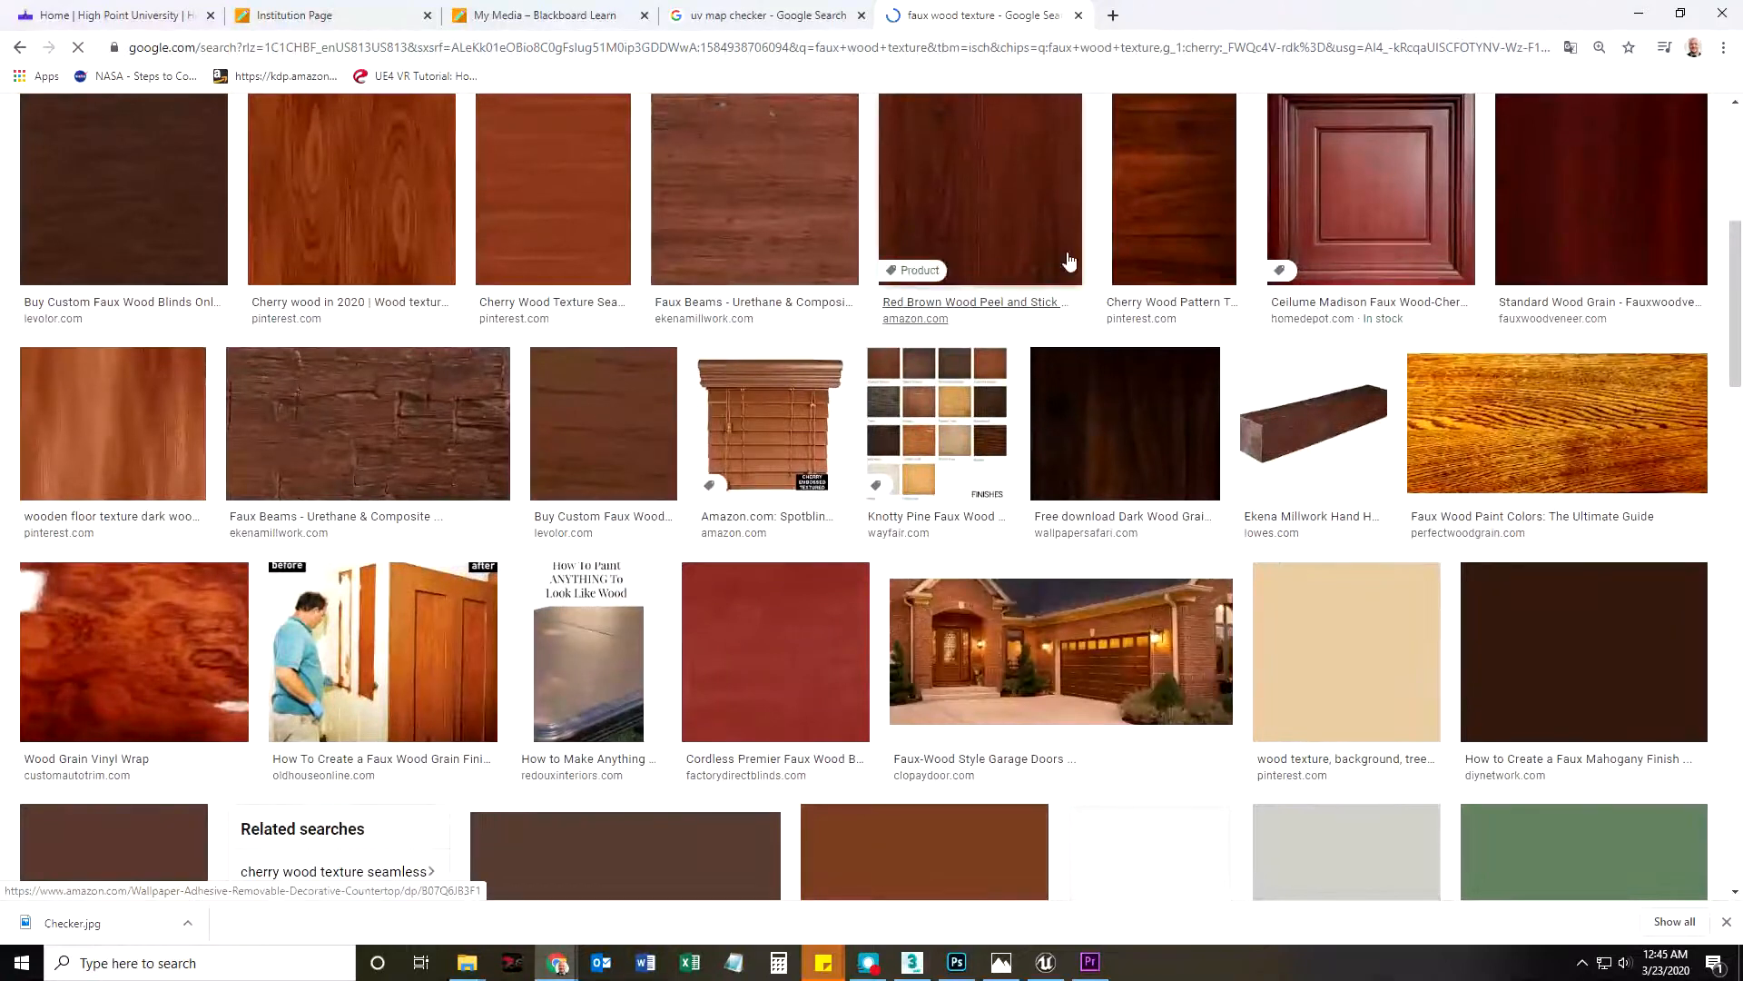
Copy the 1080 × 1920 Cherry Wood Pattern Texture image and paste it into TheGunDiffuseMap.tga in Photoshop as a new layer
click(1210, 198)
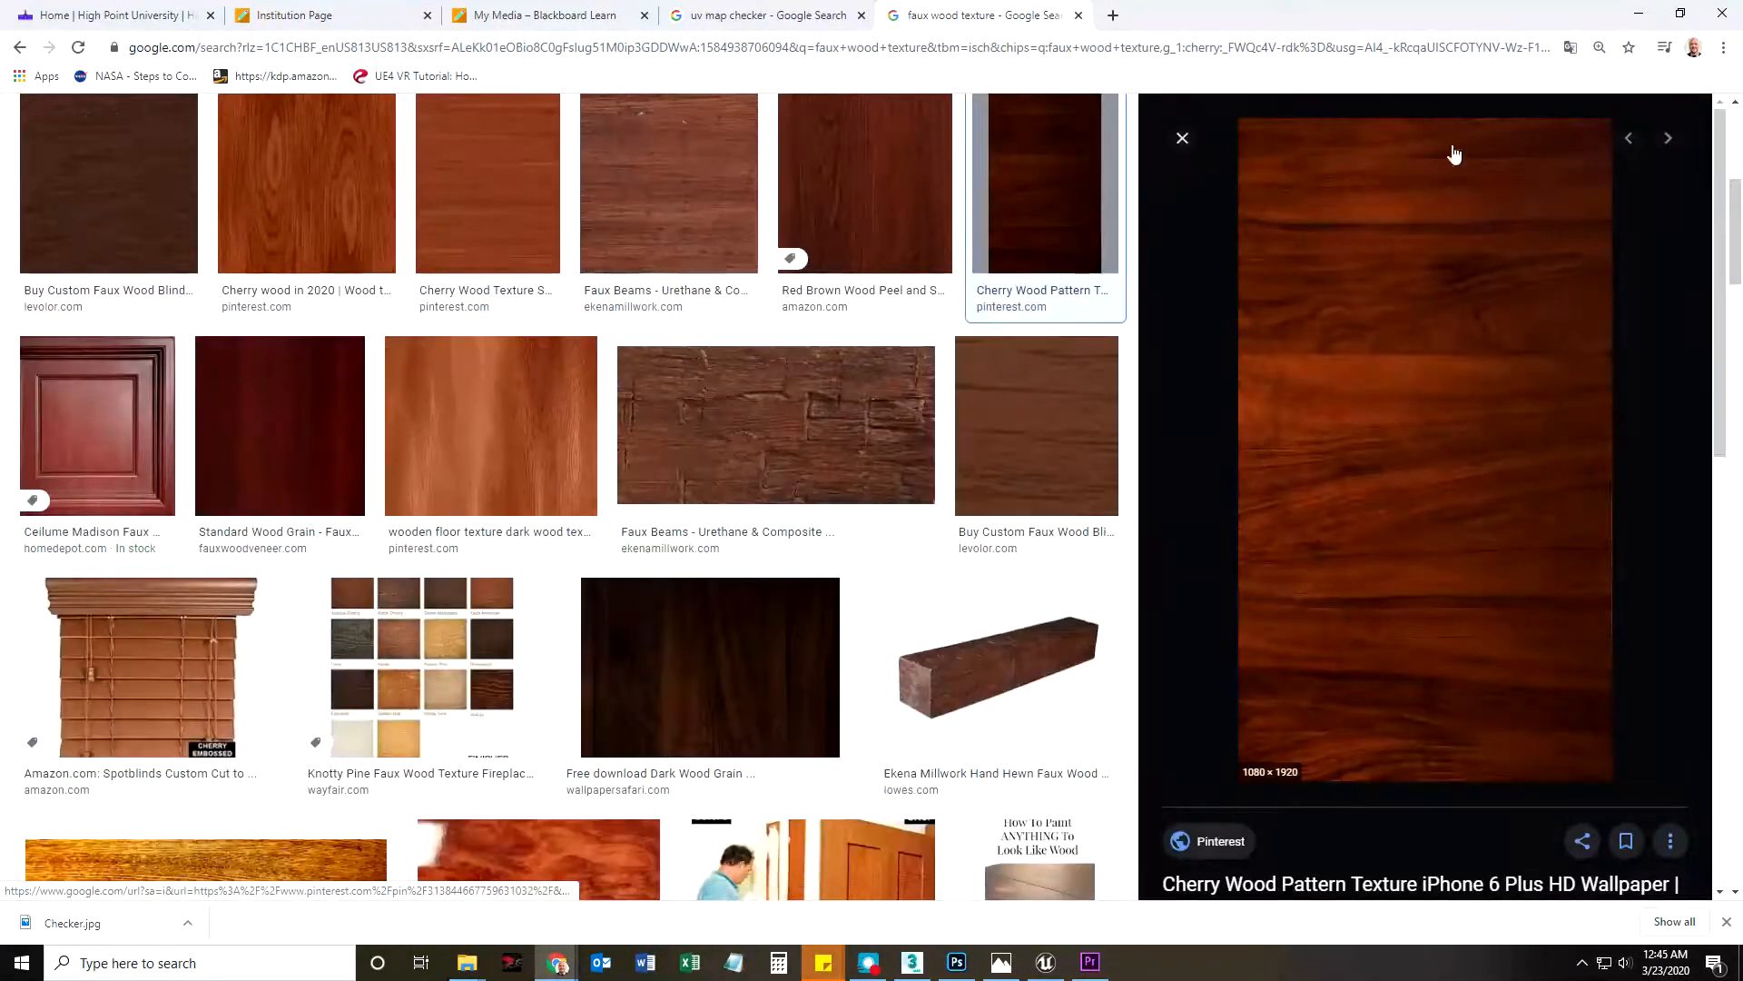
right_click(1371, 255)
click(1427, 443)
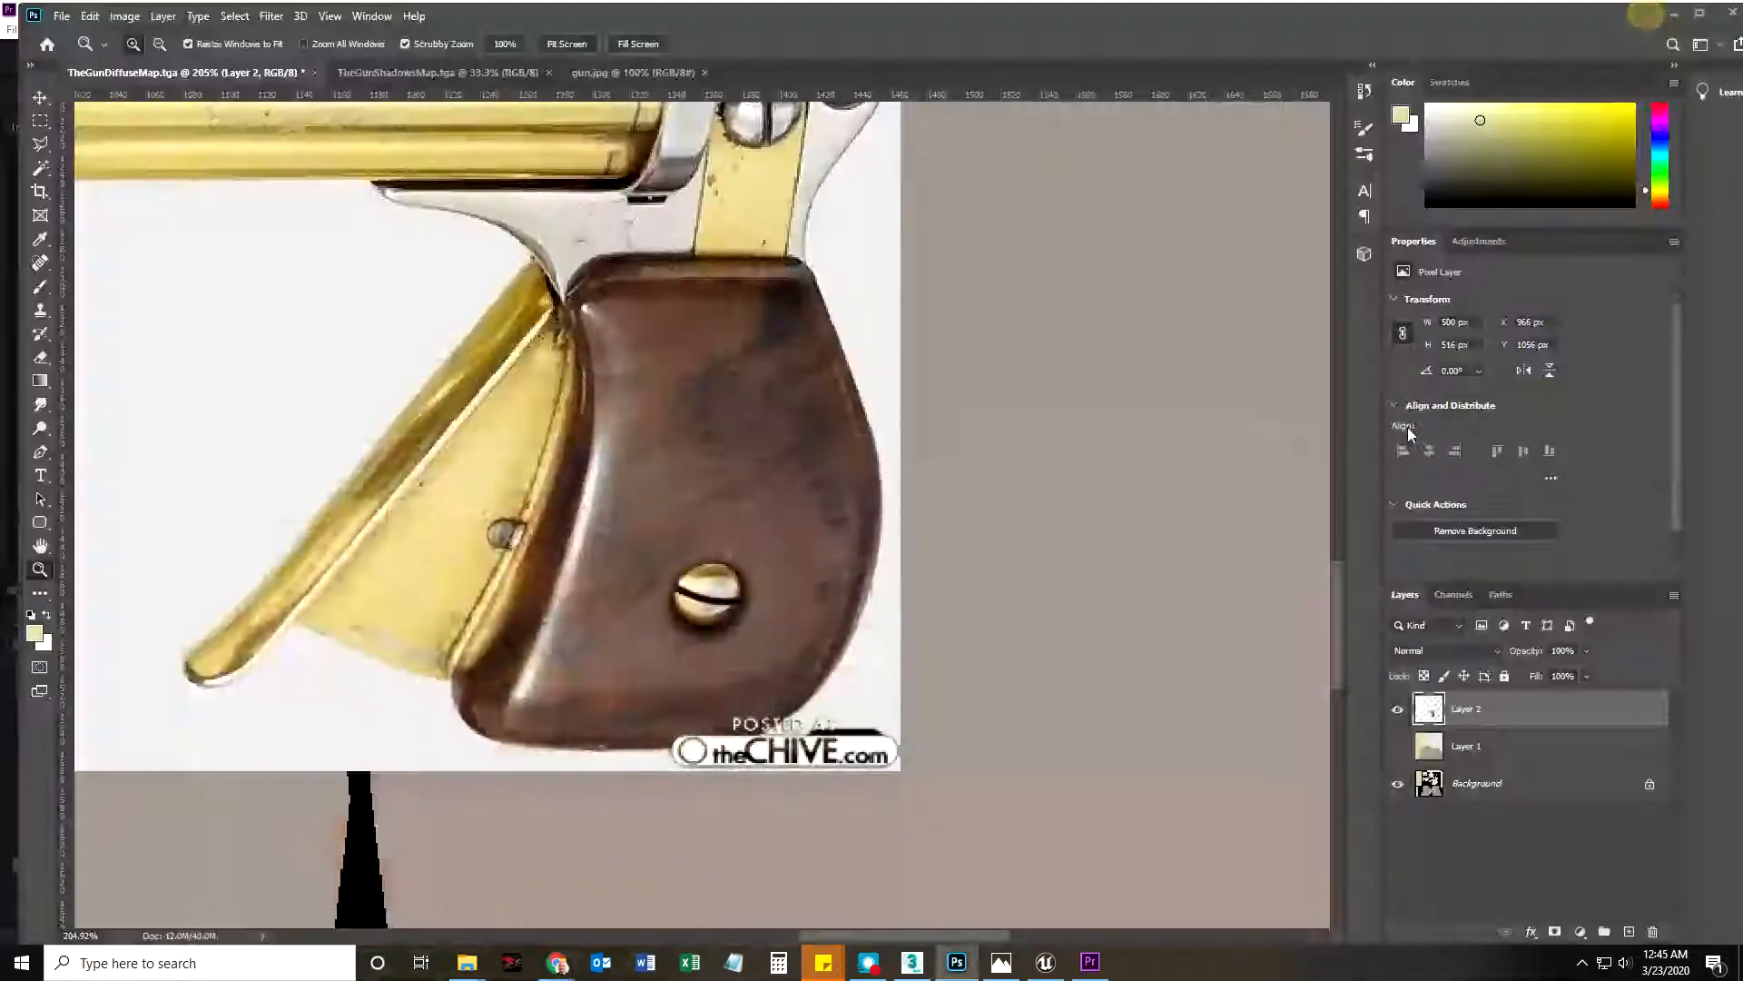
click(1639, 14)
key(ctrl+v)
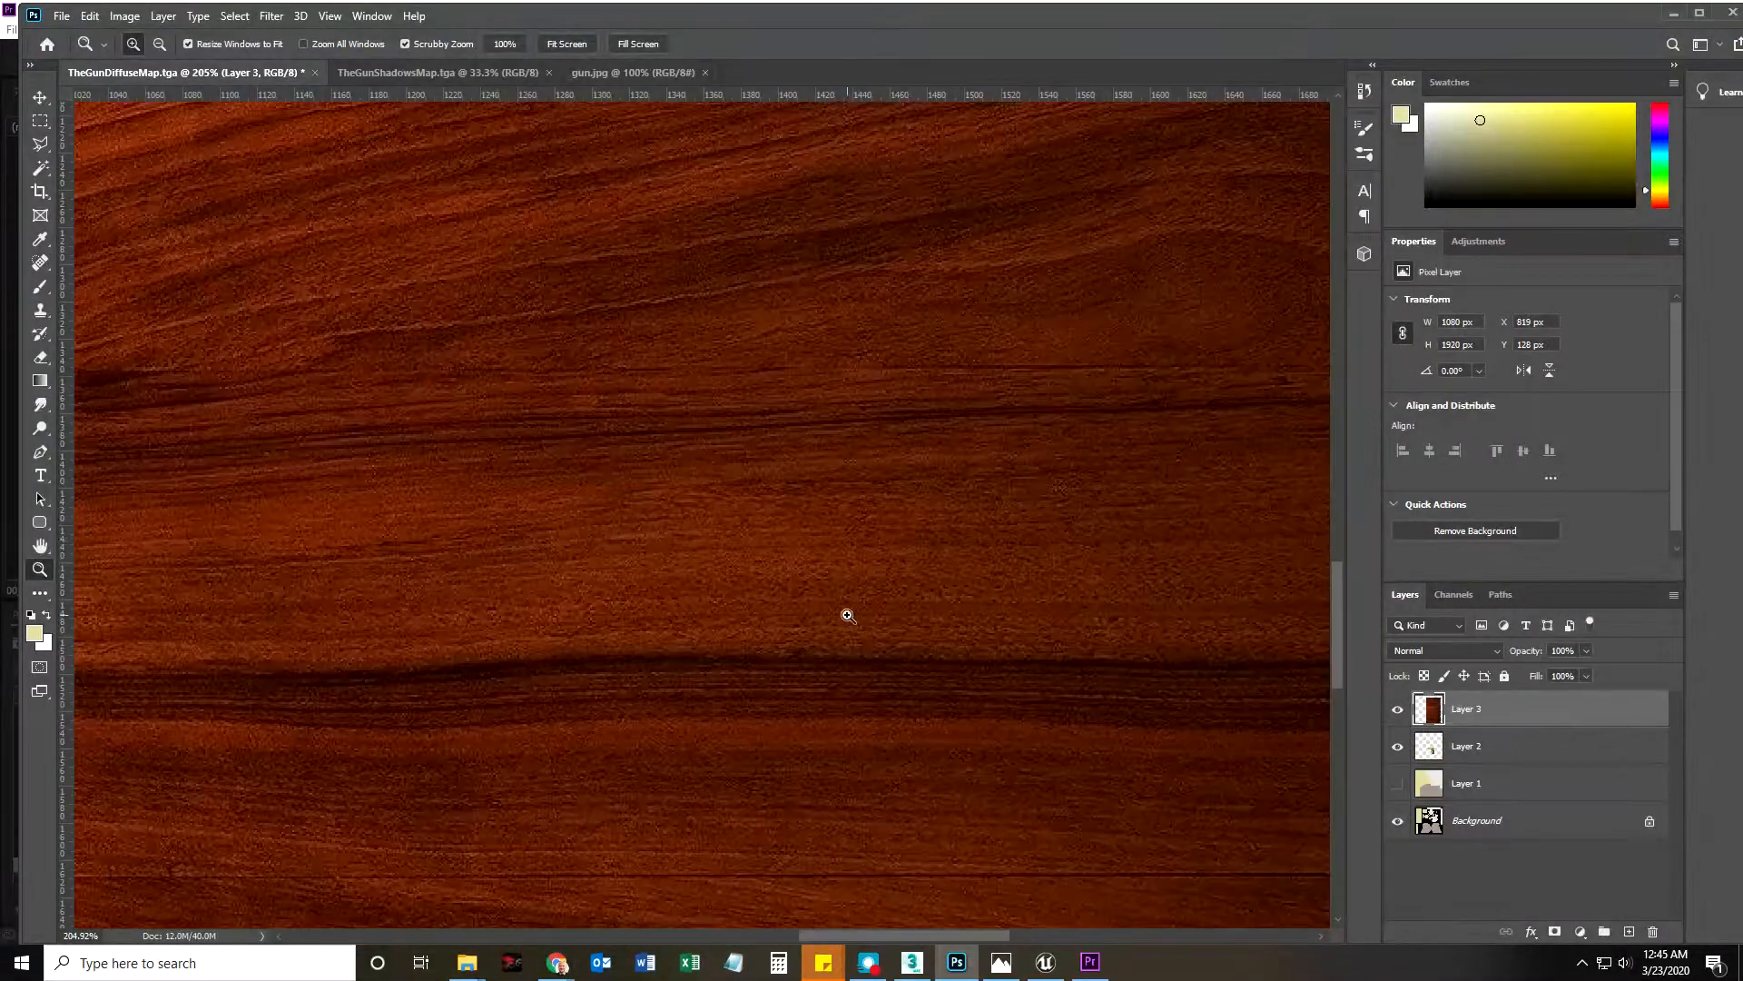
drag(864, 596, 717, 596)
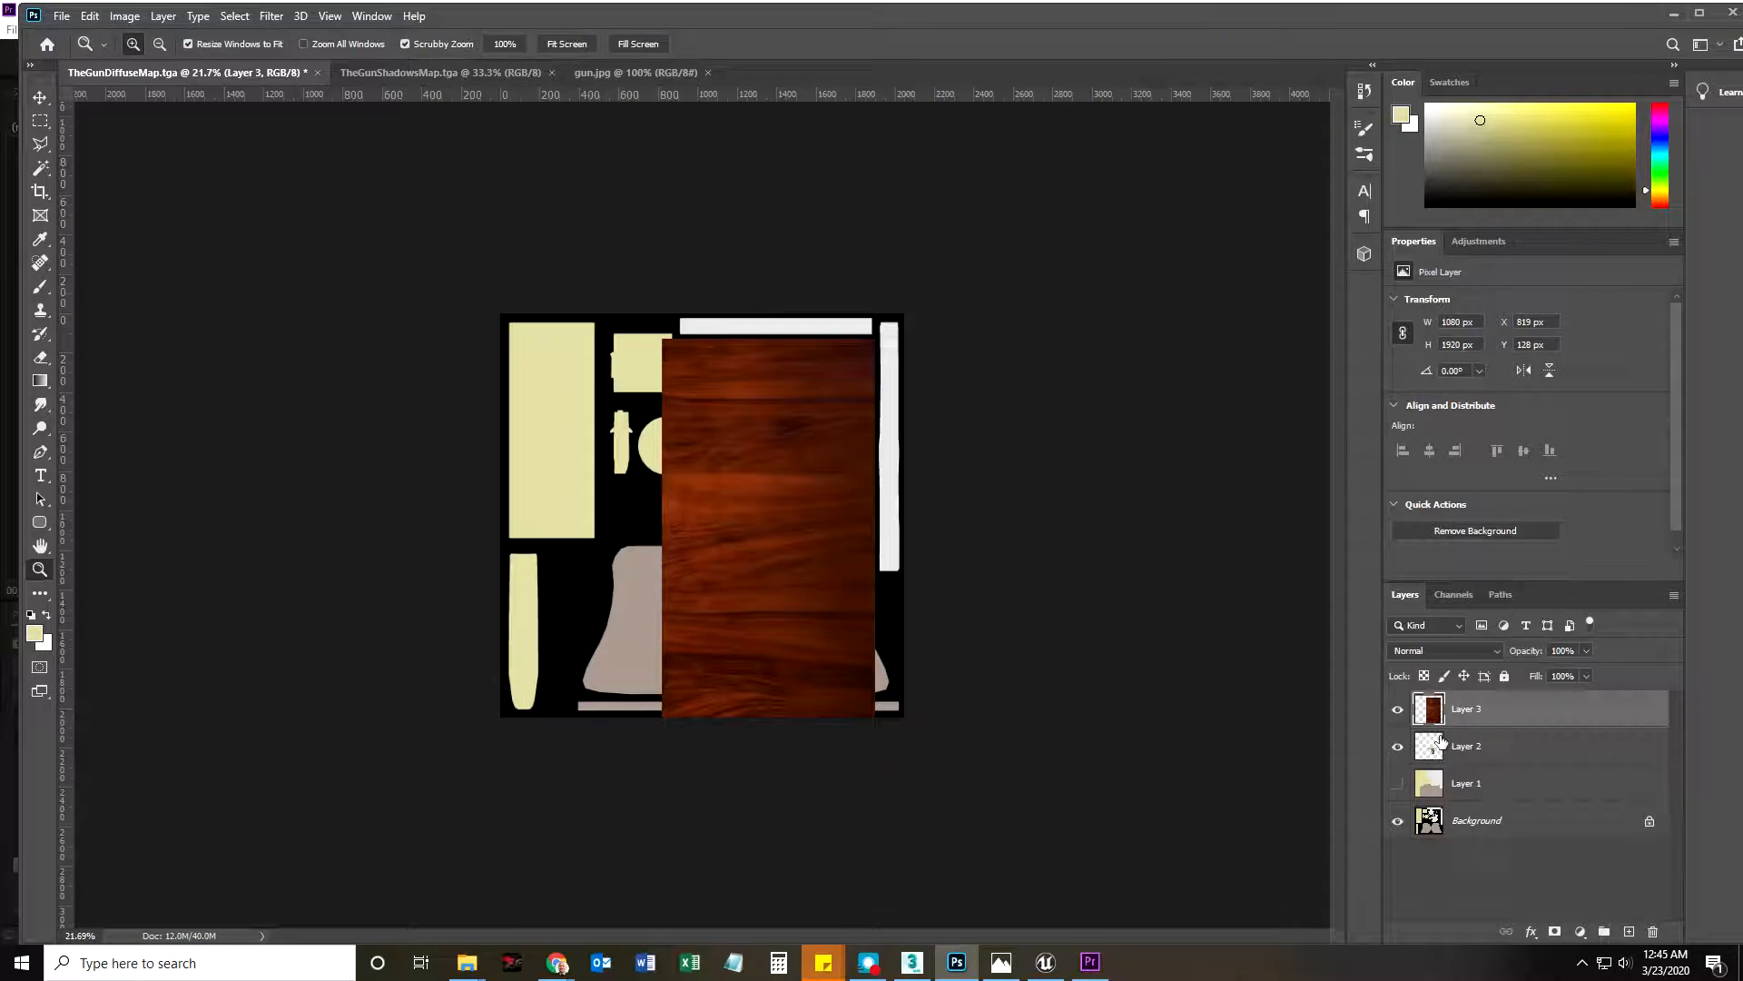
Hide the wood texture layer and the gun photo layer, and show the colour-fill Layer 1 again
click(1398, 712)
click(1398, 746)
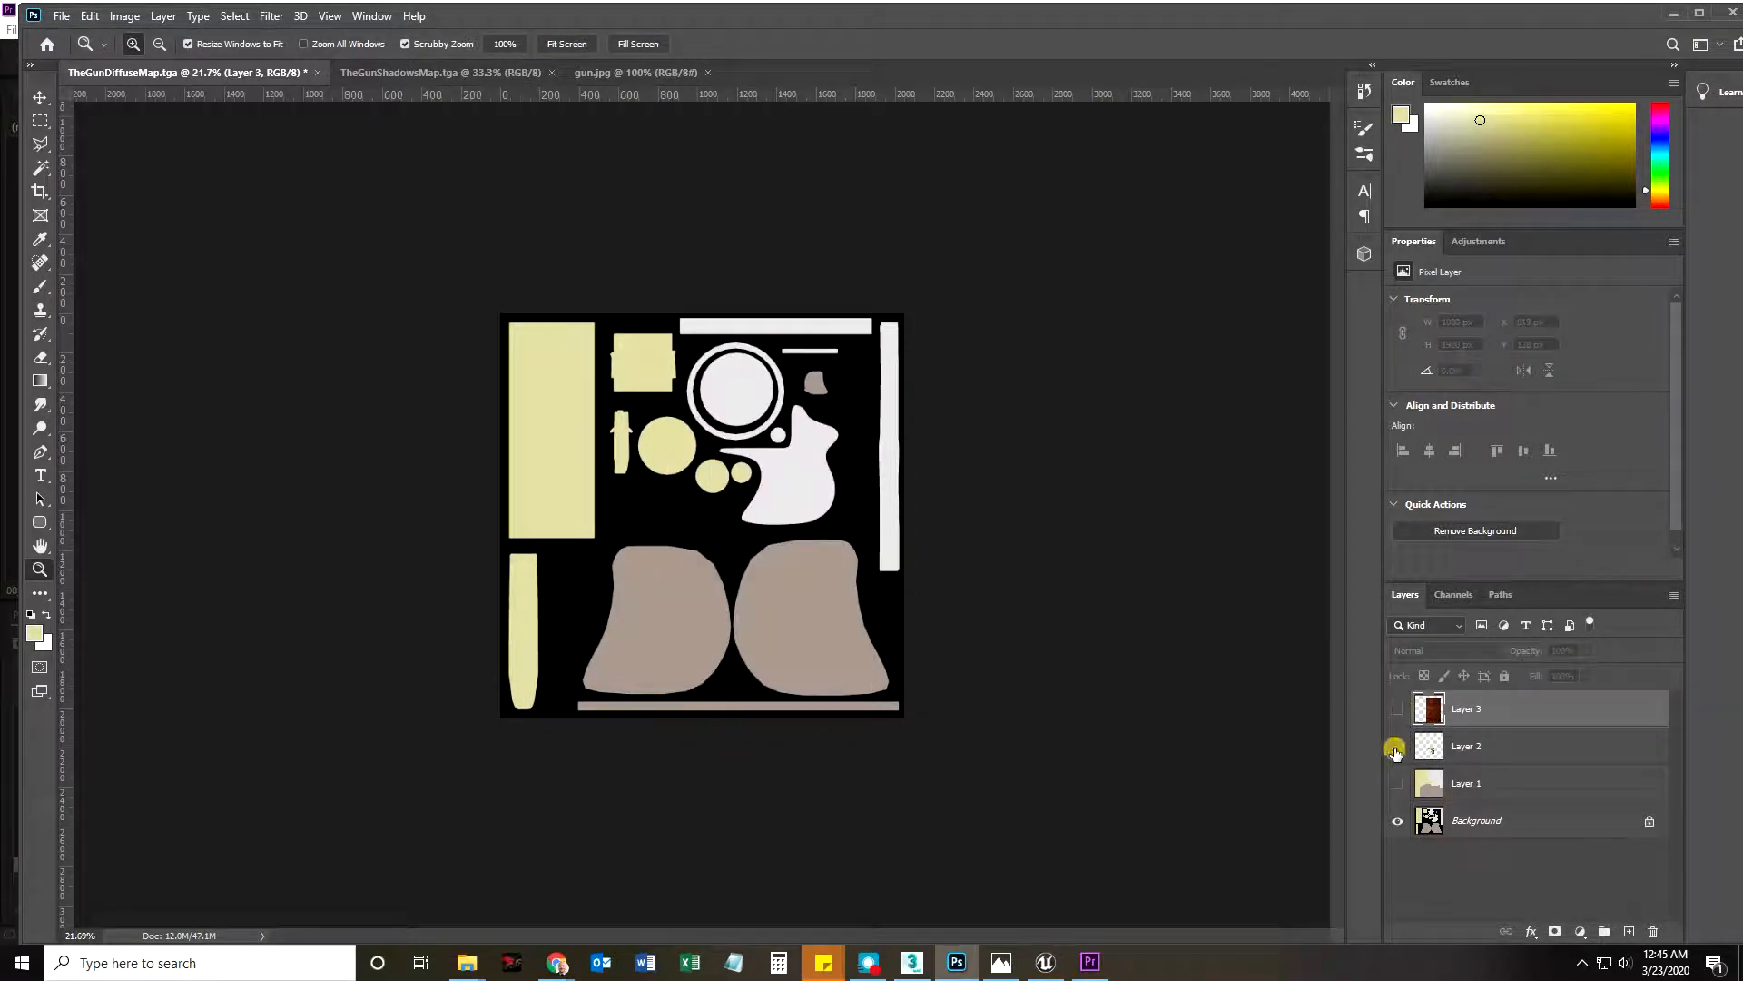
click(1396, 783)
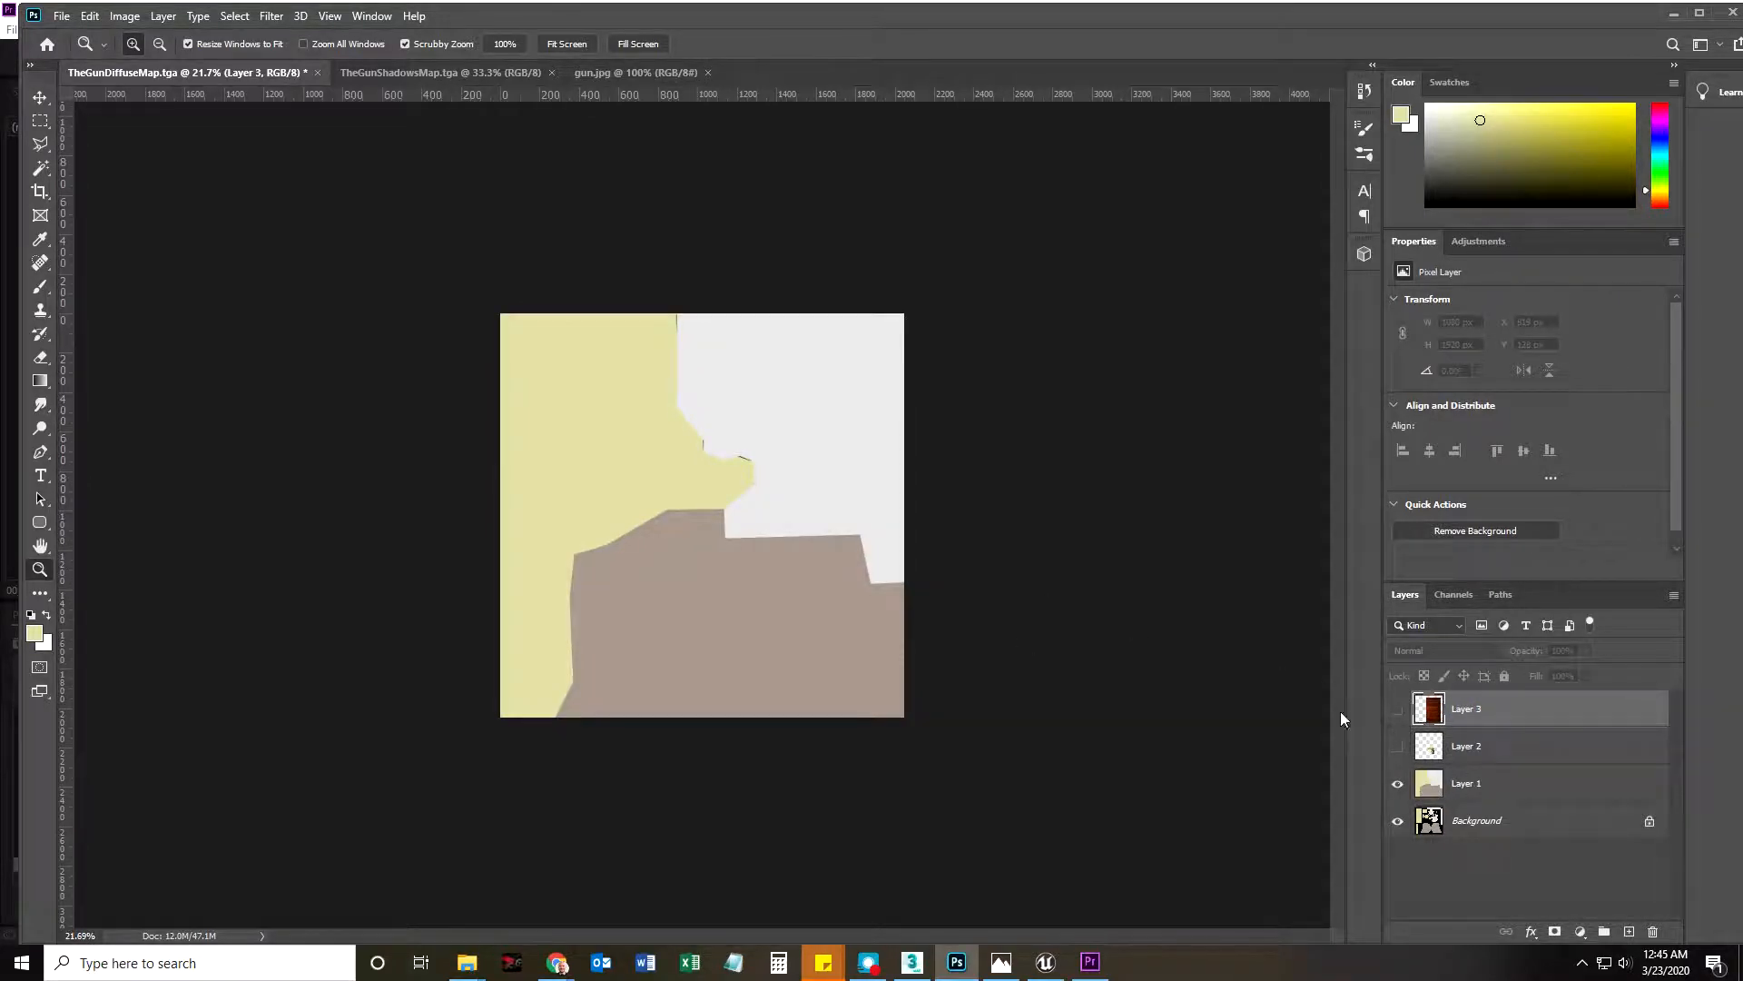
Show the wood texture layer, rotate it about 90° and enlarge it to 4589 × 2584 px, positioned so it covers the whole canvas
click(1396, 708)
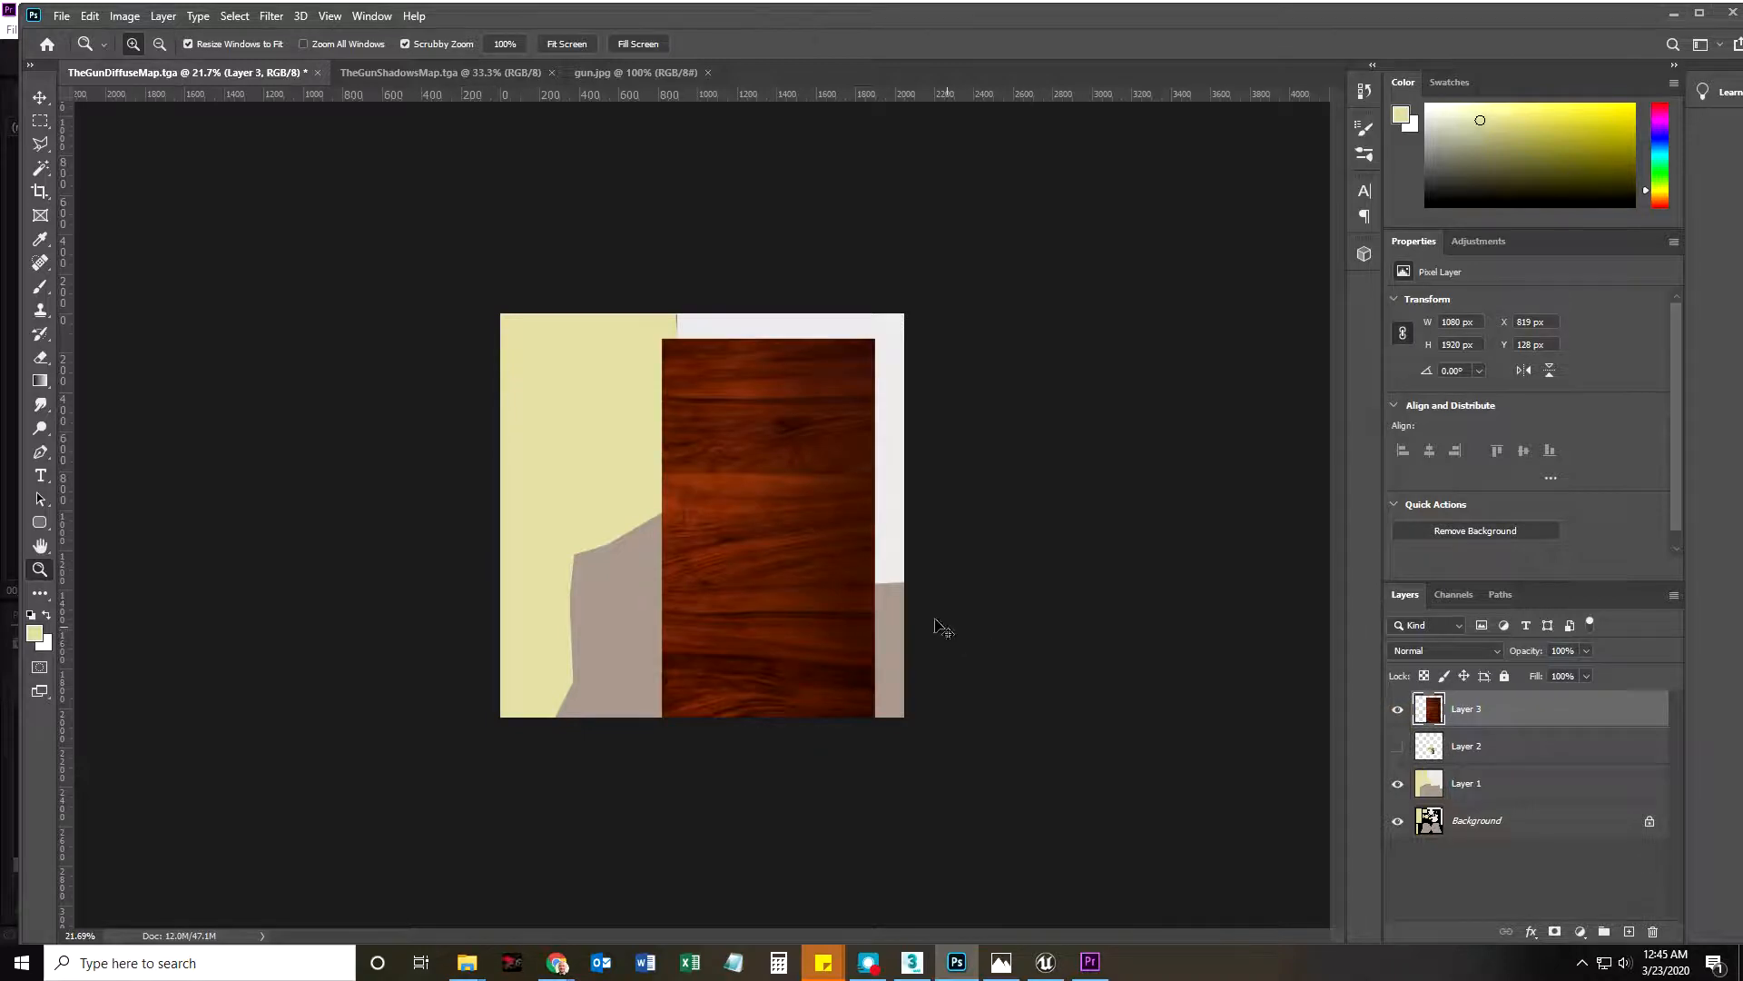
key(ctrl+t)
drag(640, 325, 358, 123)
drag(872, 718, 918, 796)
drag(955, 639, 417, 778)
drag(615, 592, 441, 661)
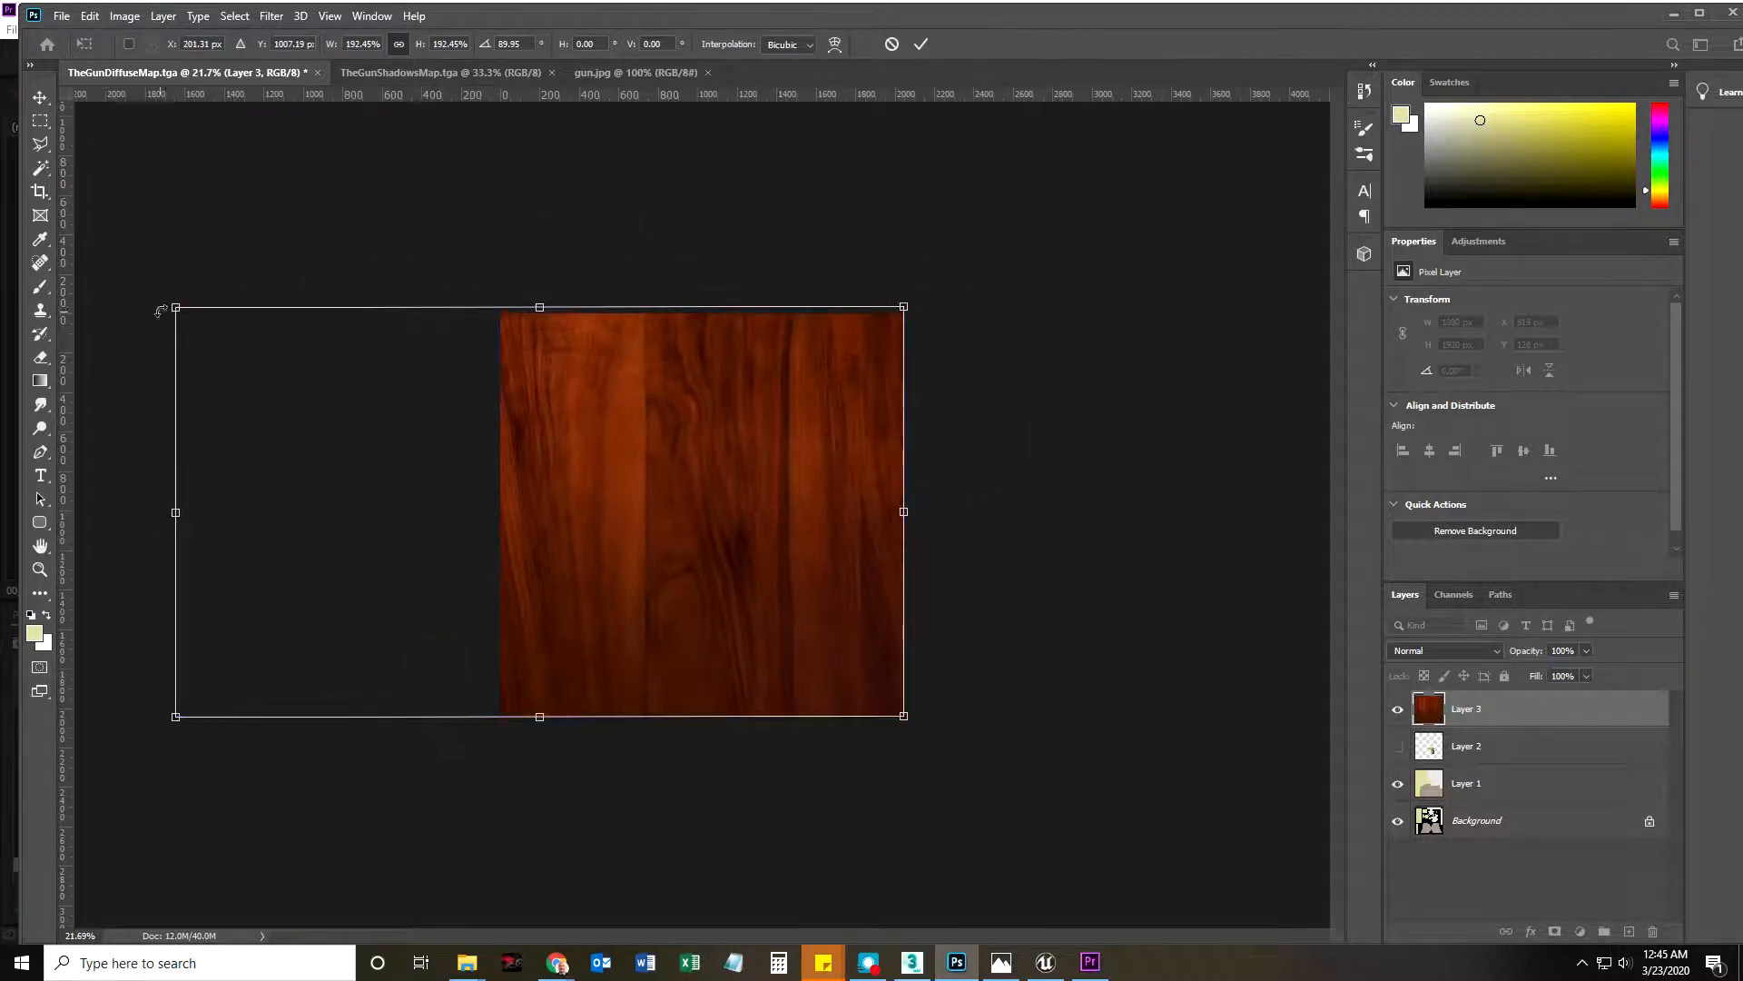
drag(173, 307, 47, 119)
key(Return)
click(40, 97)
drag(738, 506, 799, 682)
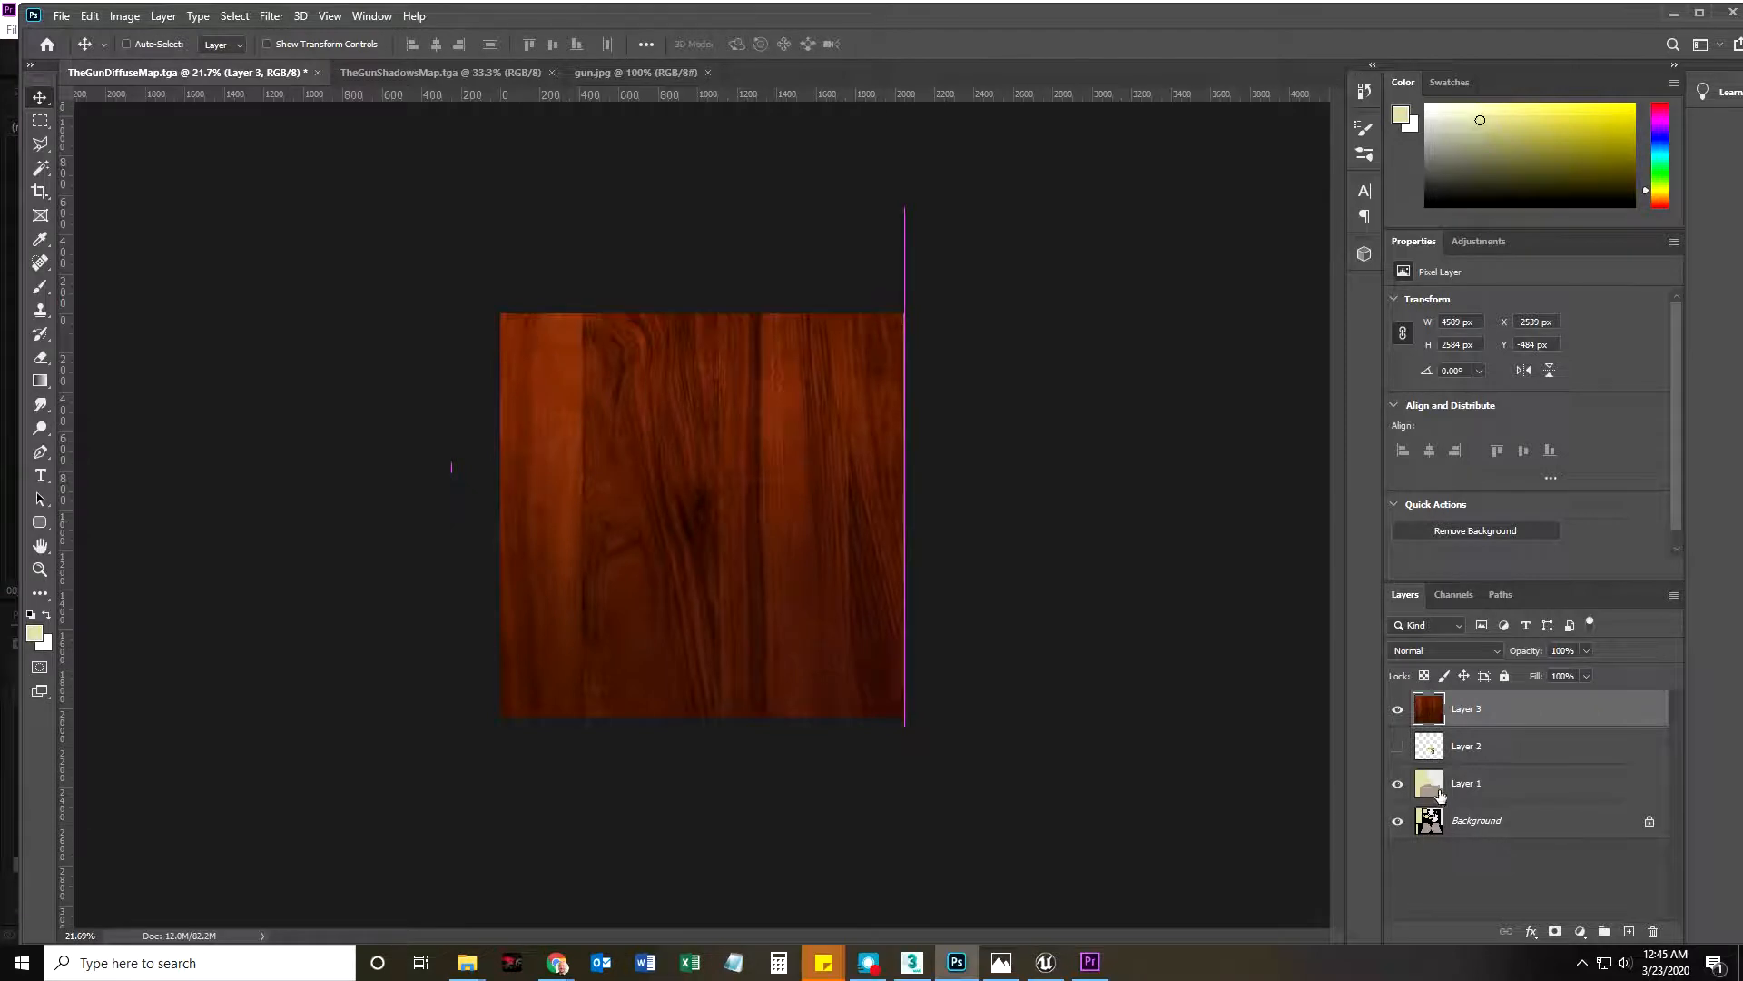
Hide the wood texture layer and select the brown handle area on Layer 1 with the Magic Wand
click(1398, 709)
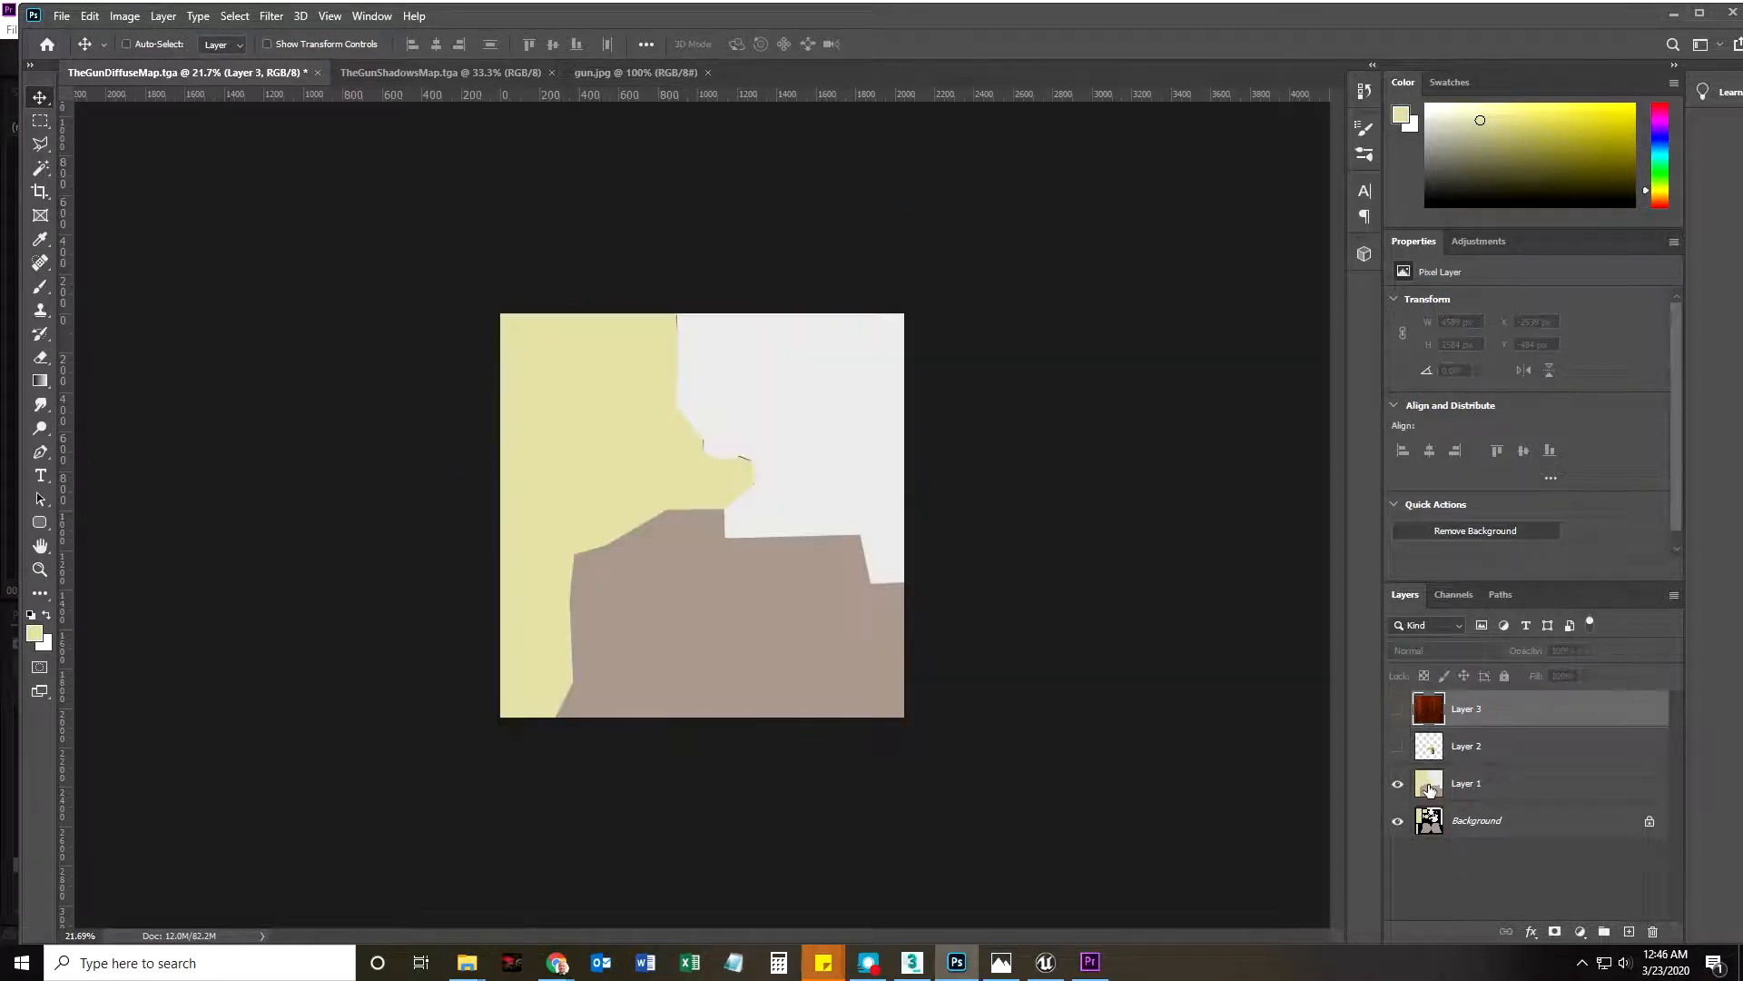
click(1430, 788)
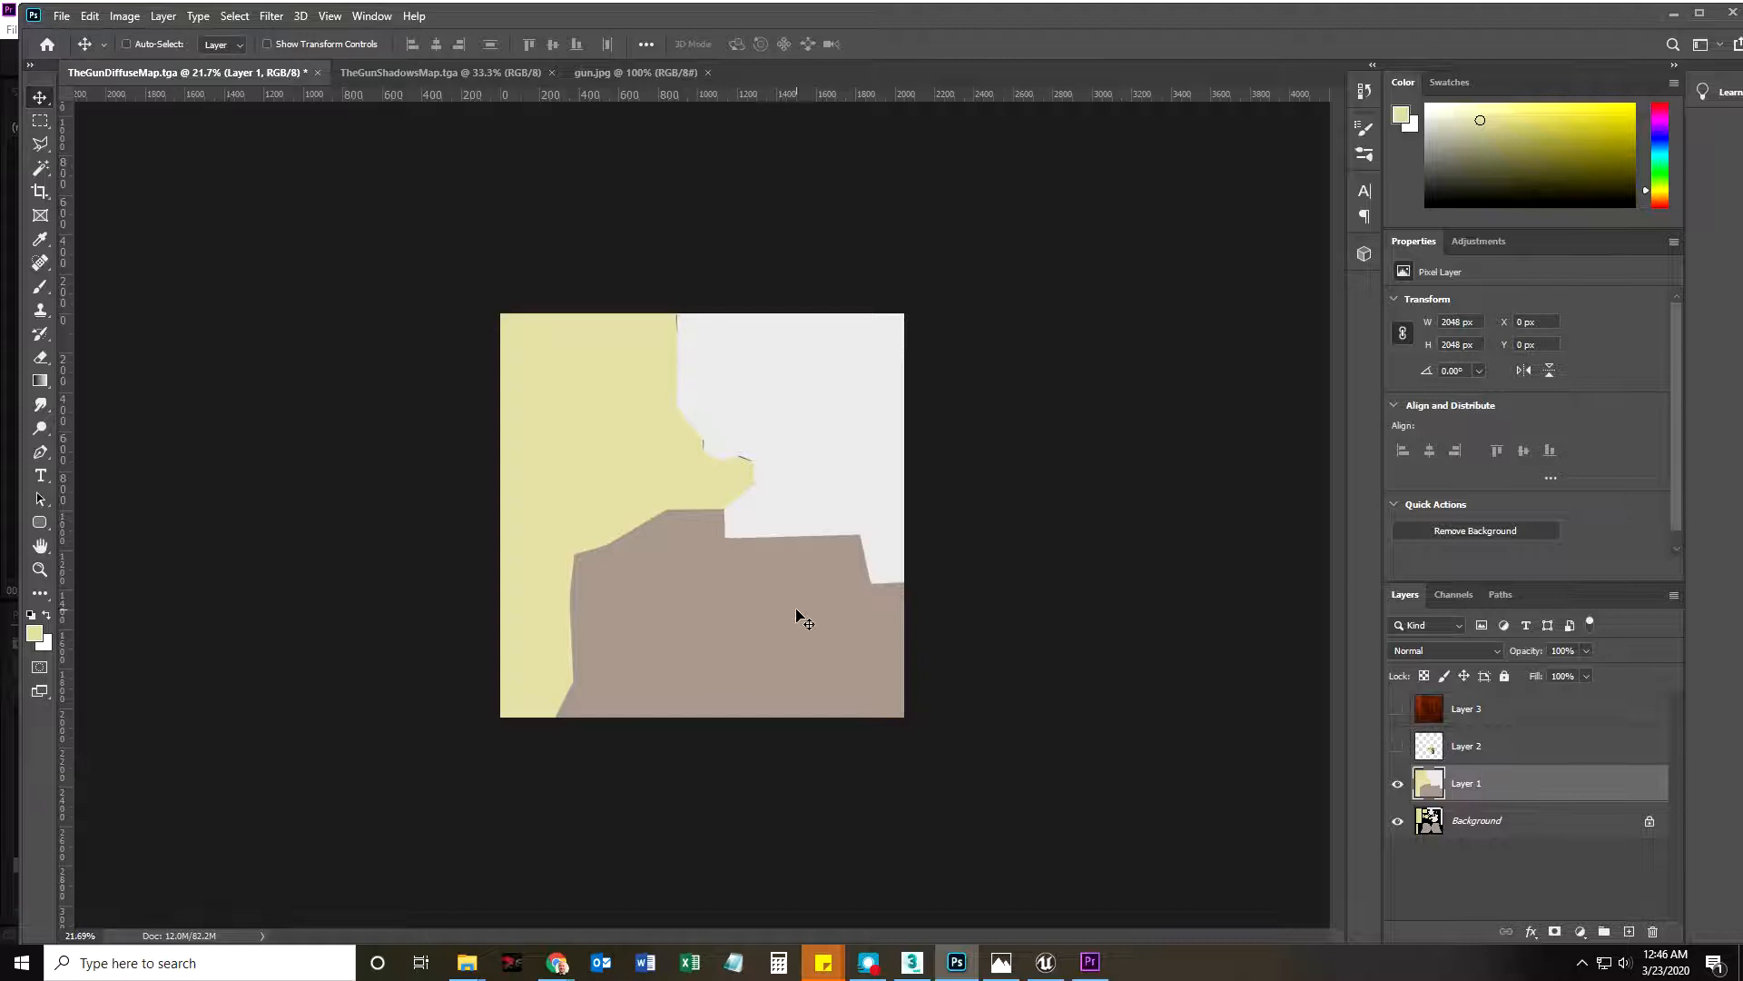
click(40, 167)
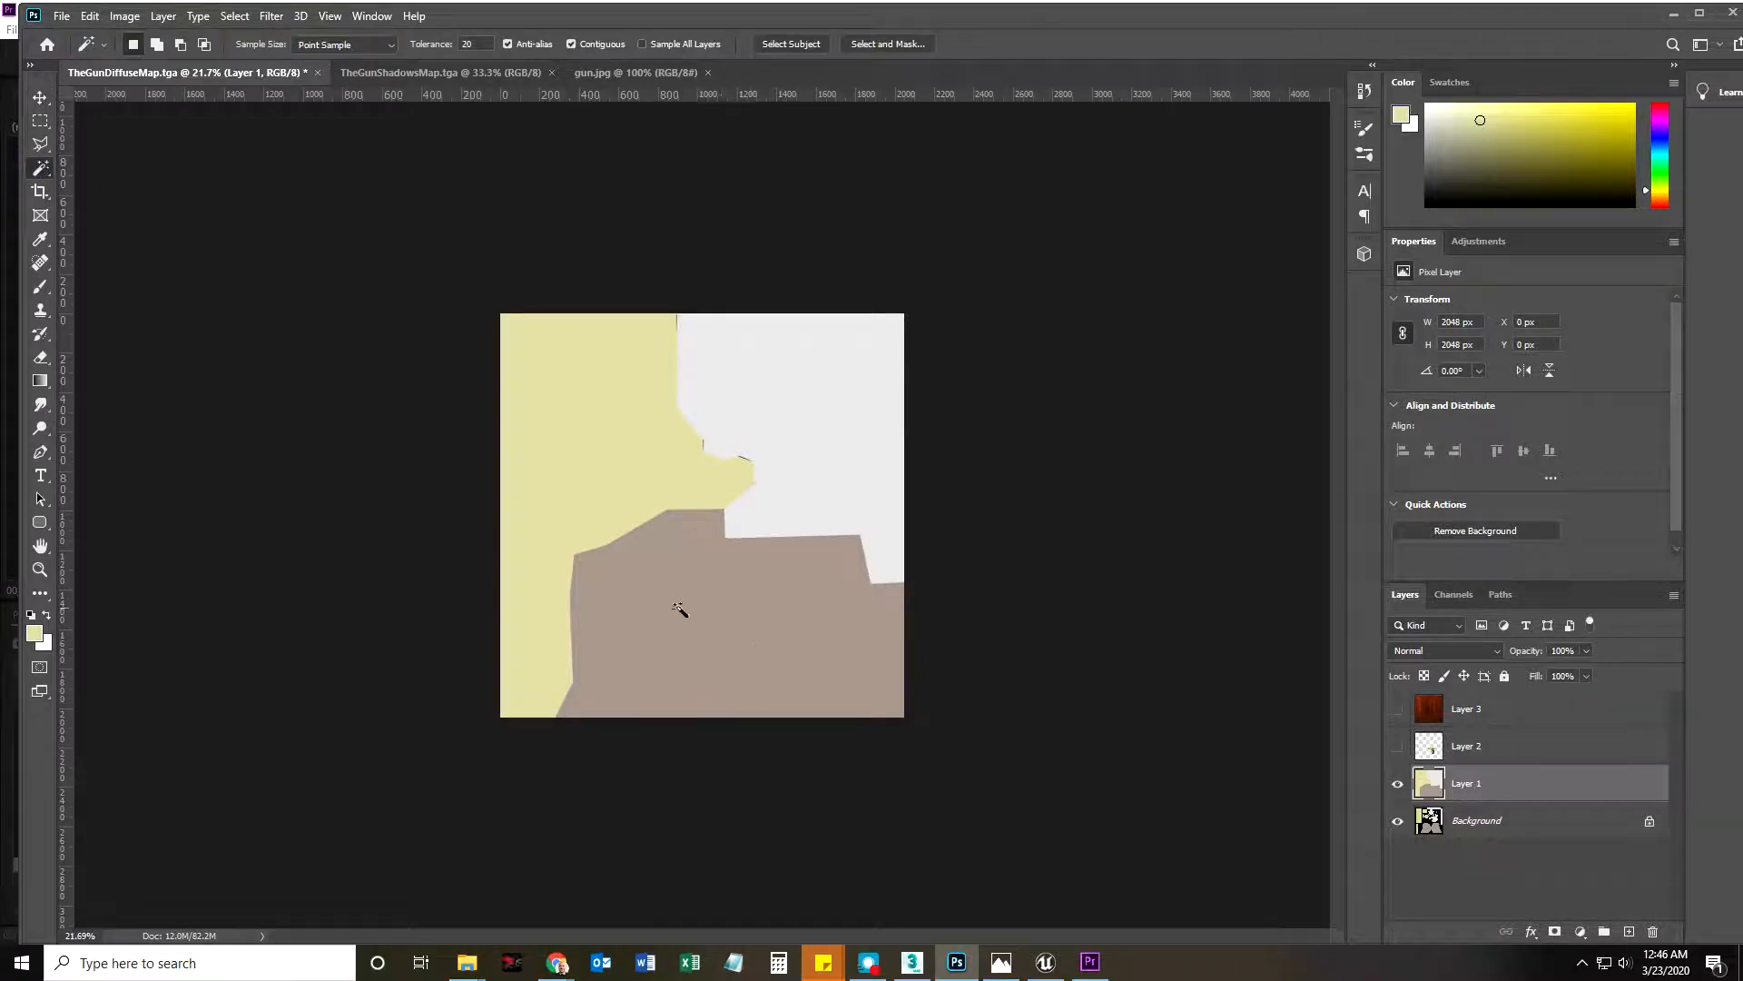
click(717, 641)
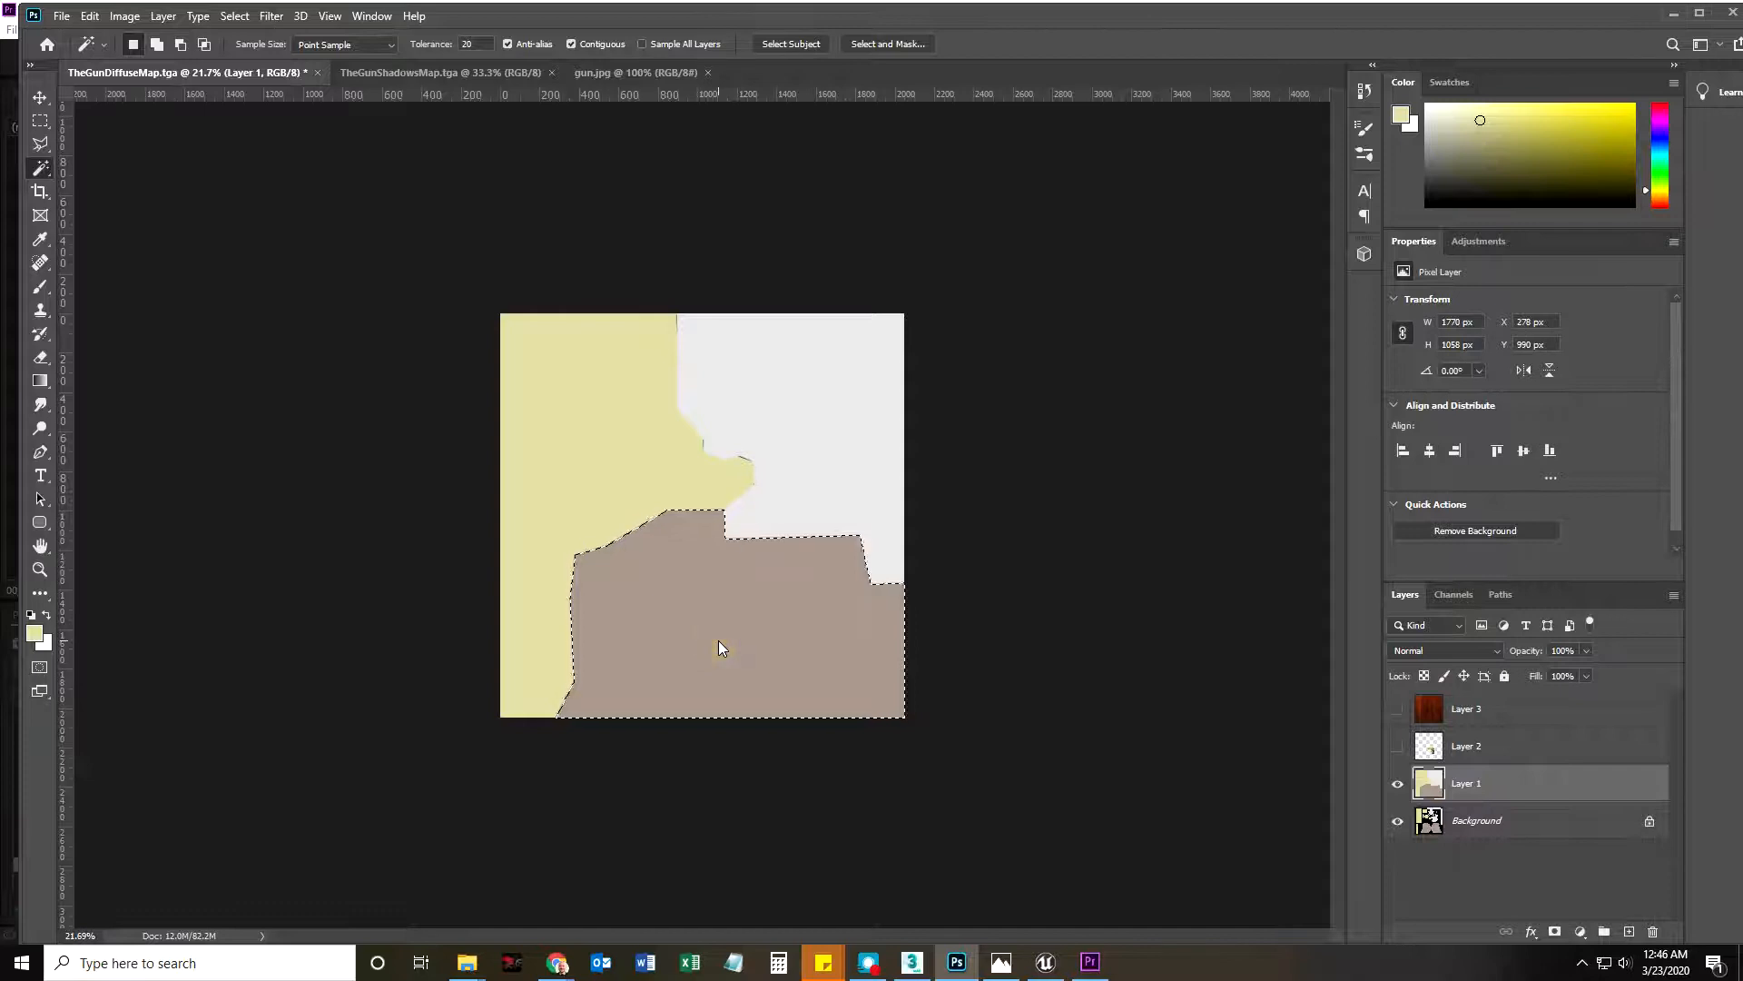
Rename the wood texture layer WoodHandle, show it, and add a layer mask limiting it to the selected handle area
double_click(1466, 709)
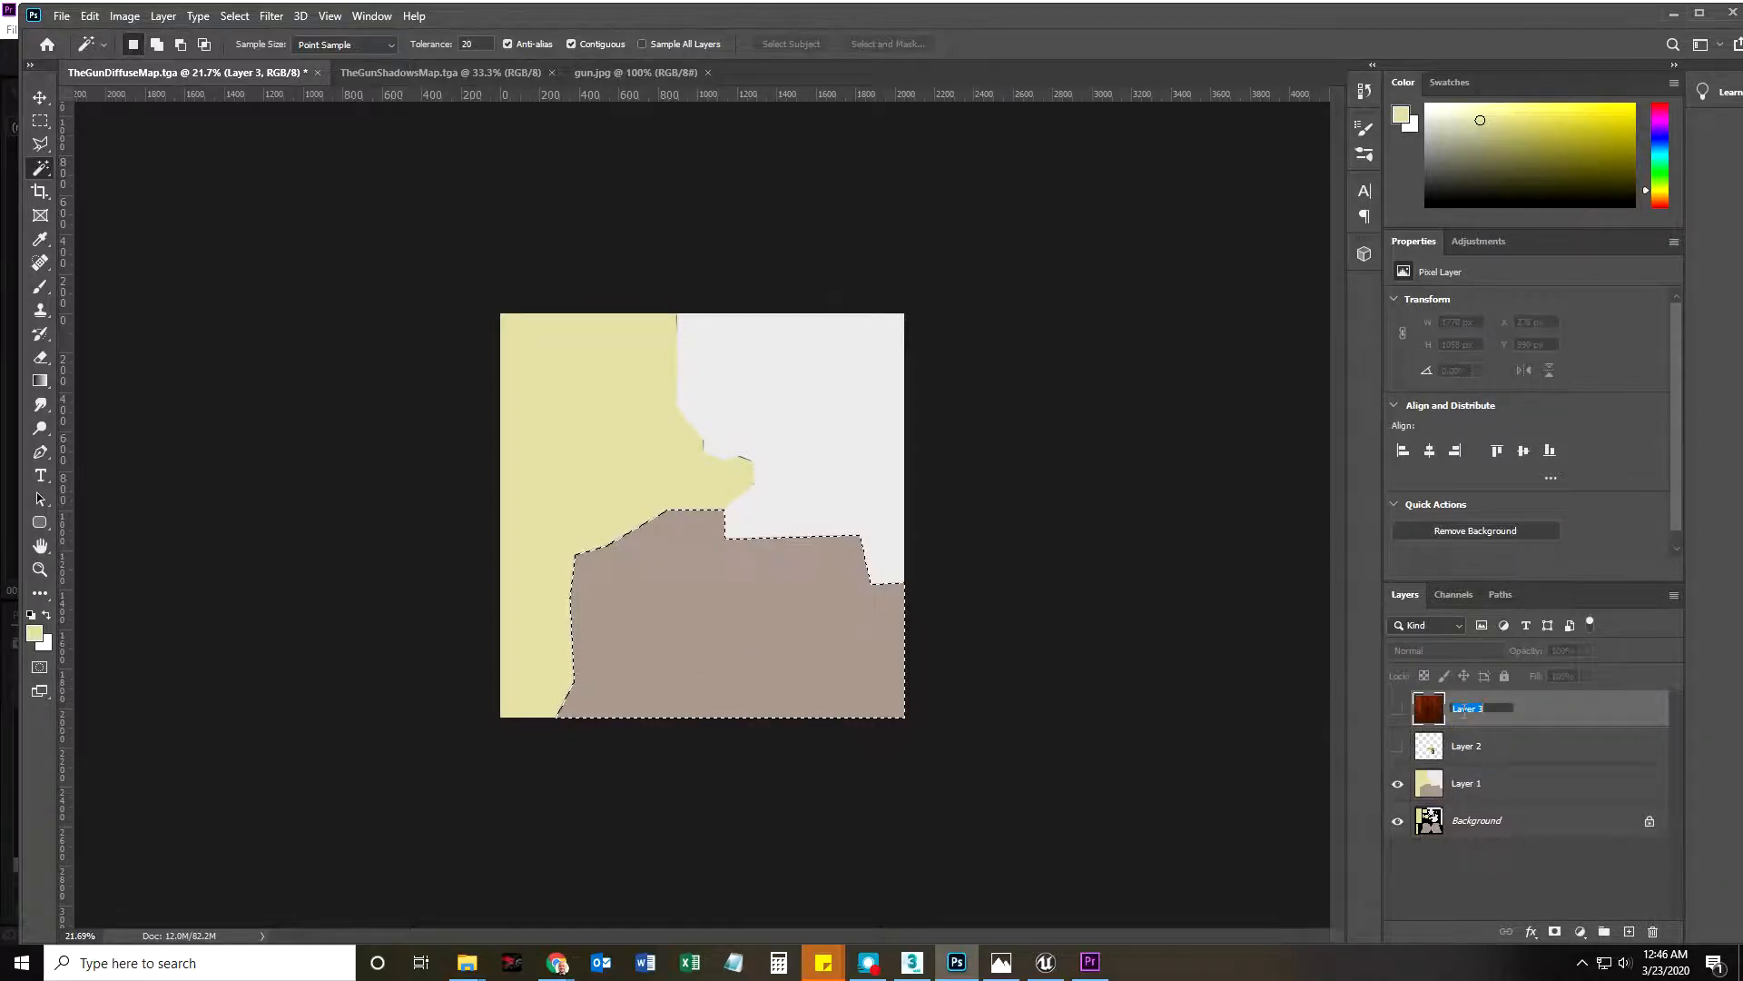
text(Wiod)
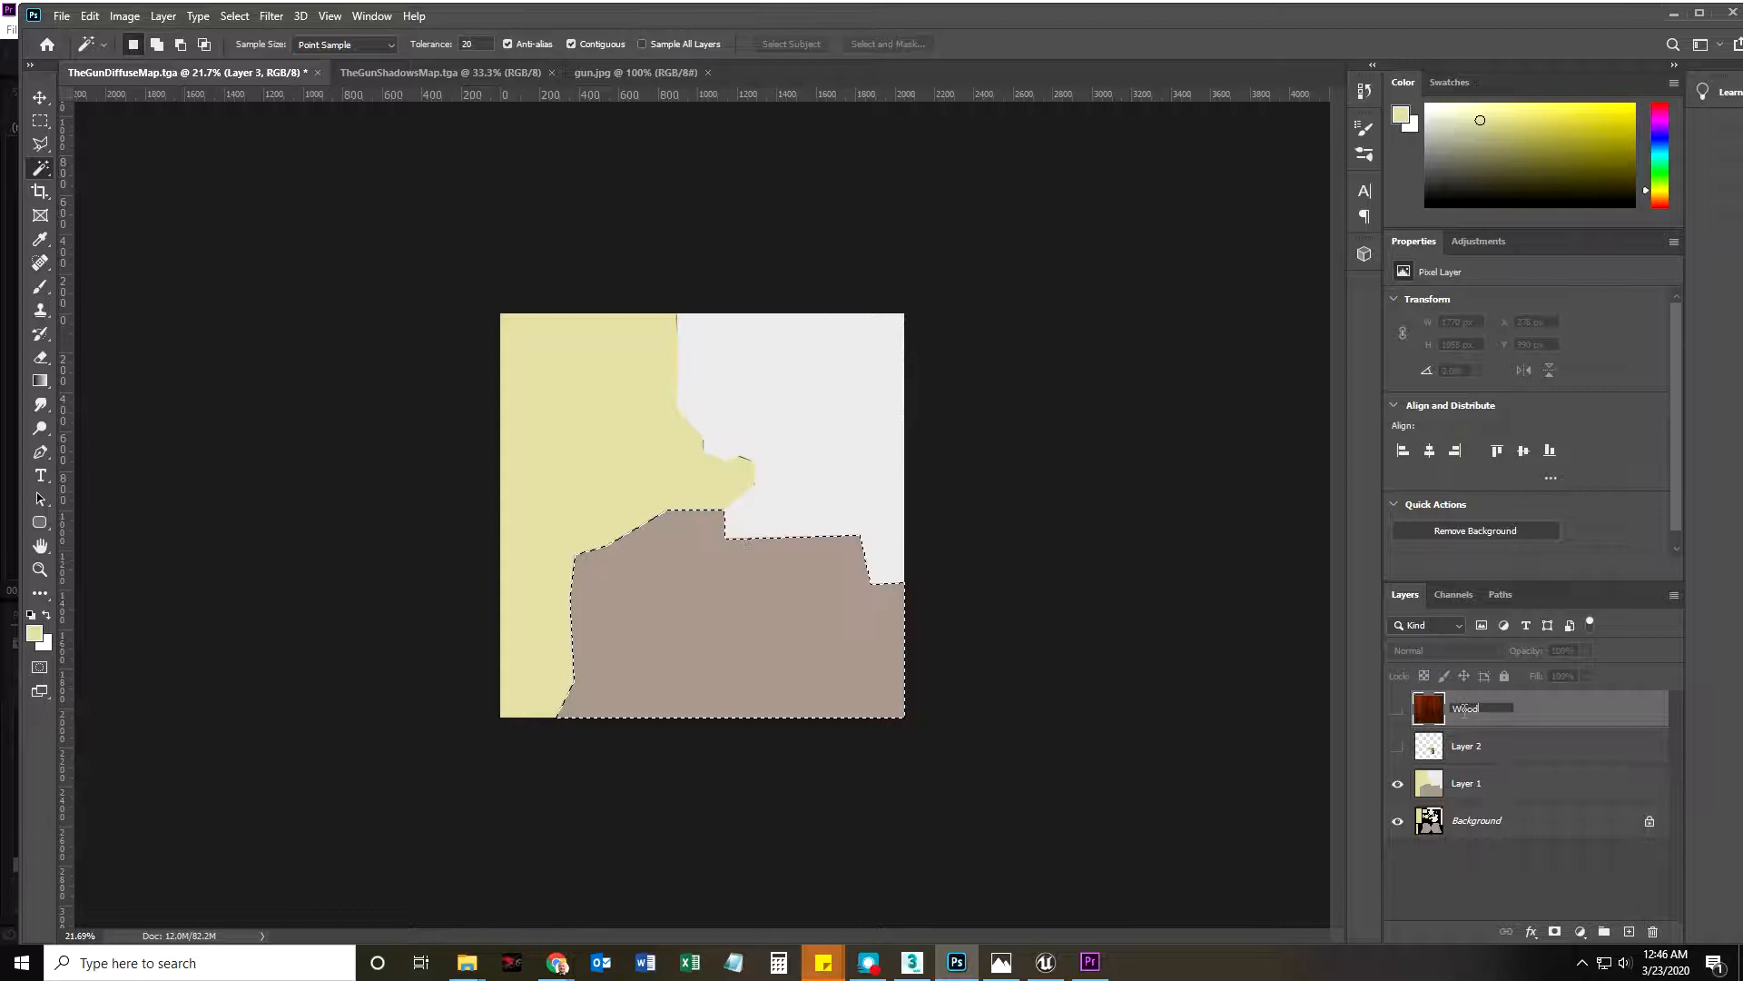
text(Handle)
key(Return)
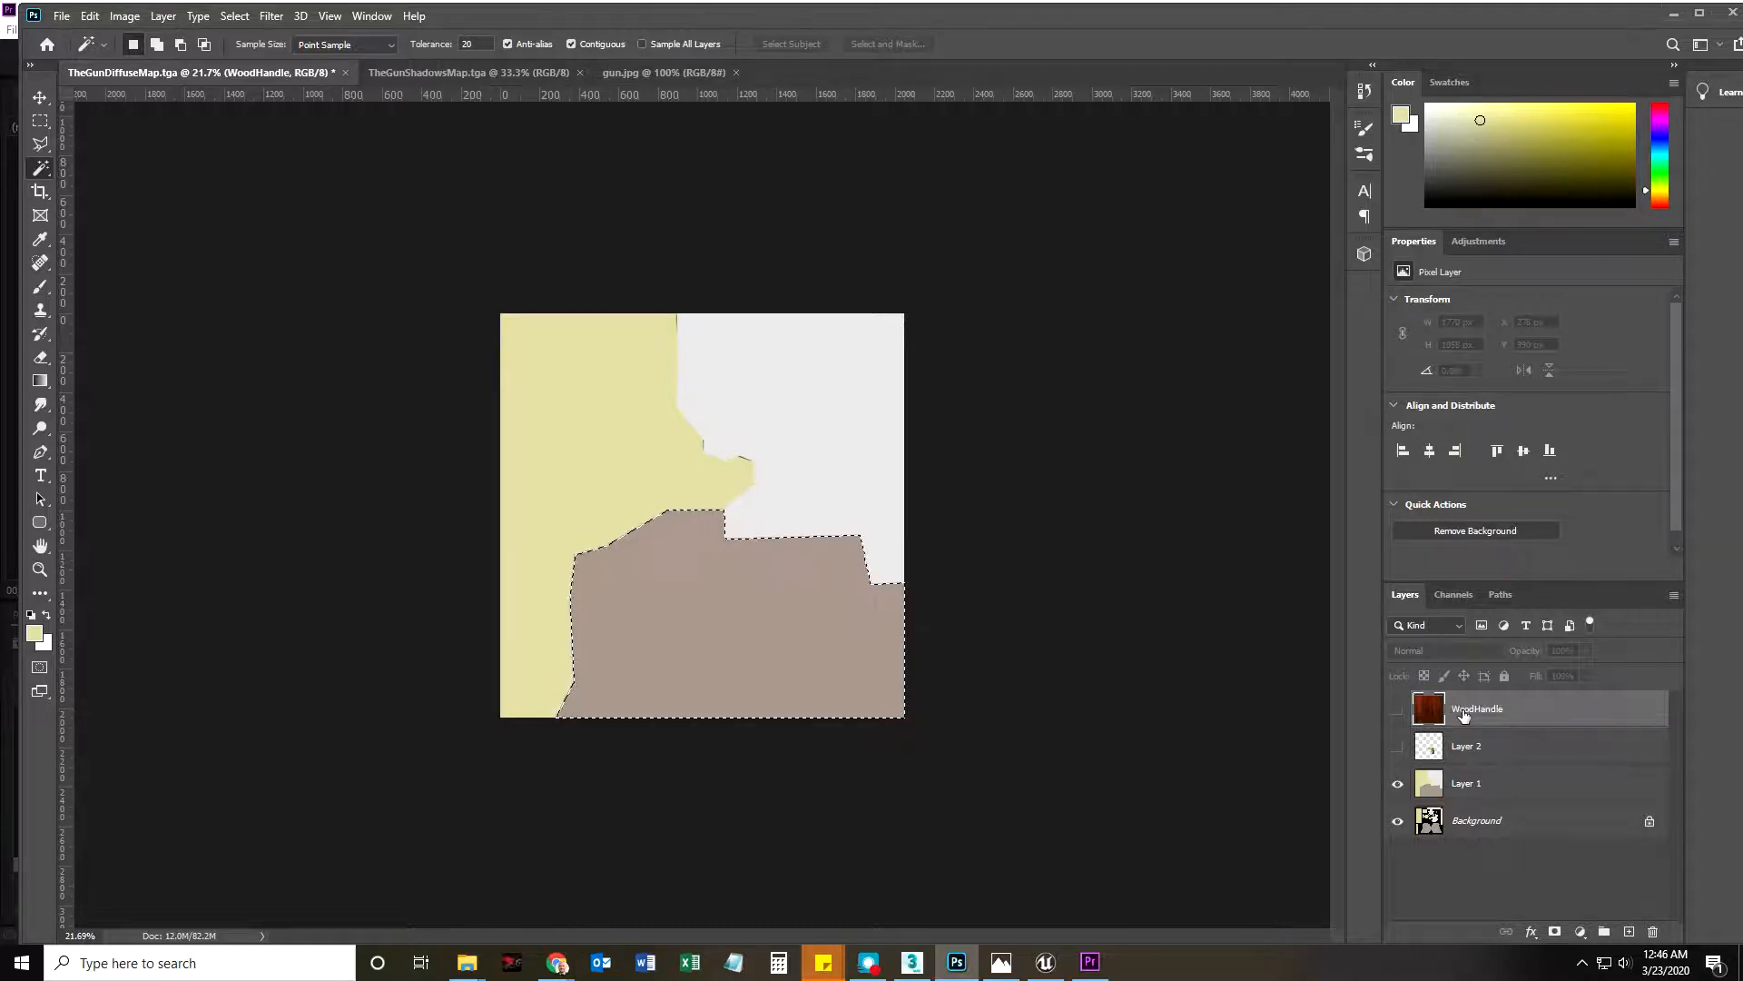
click(1397, 708)
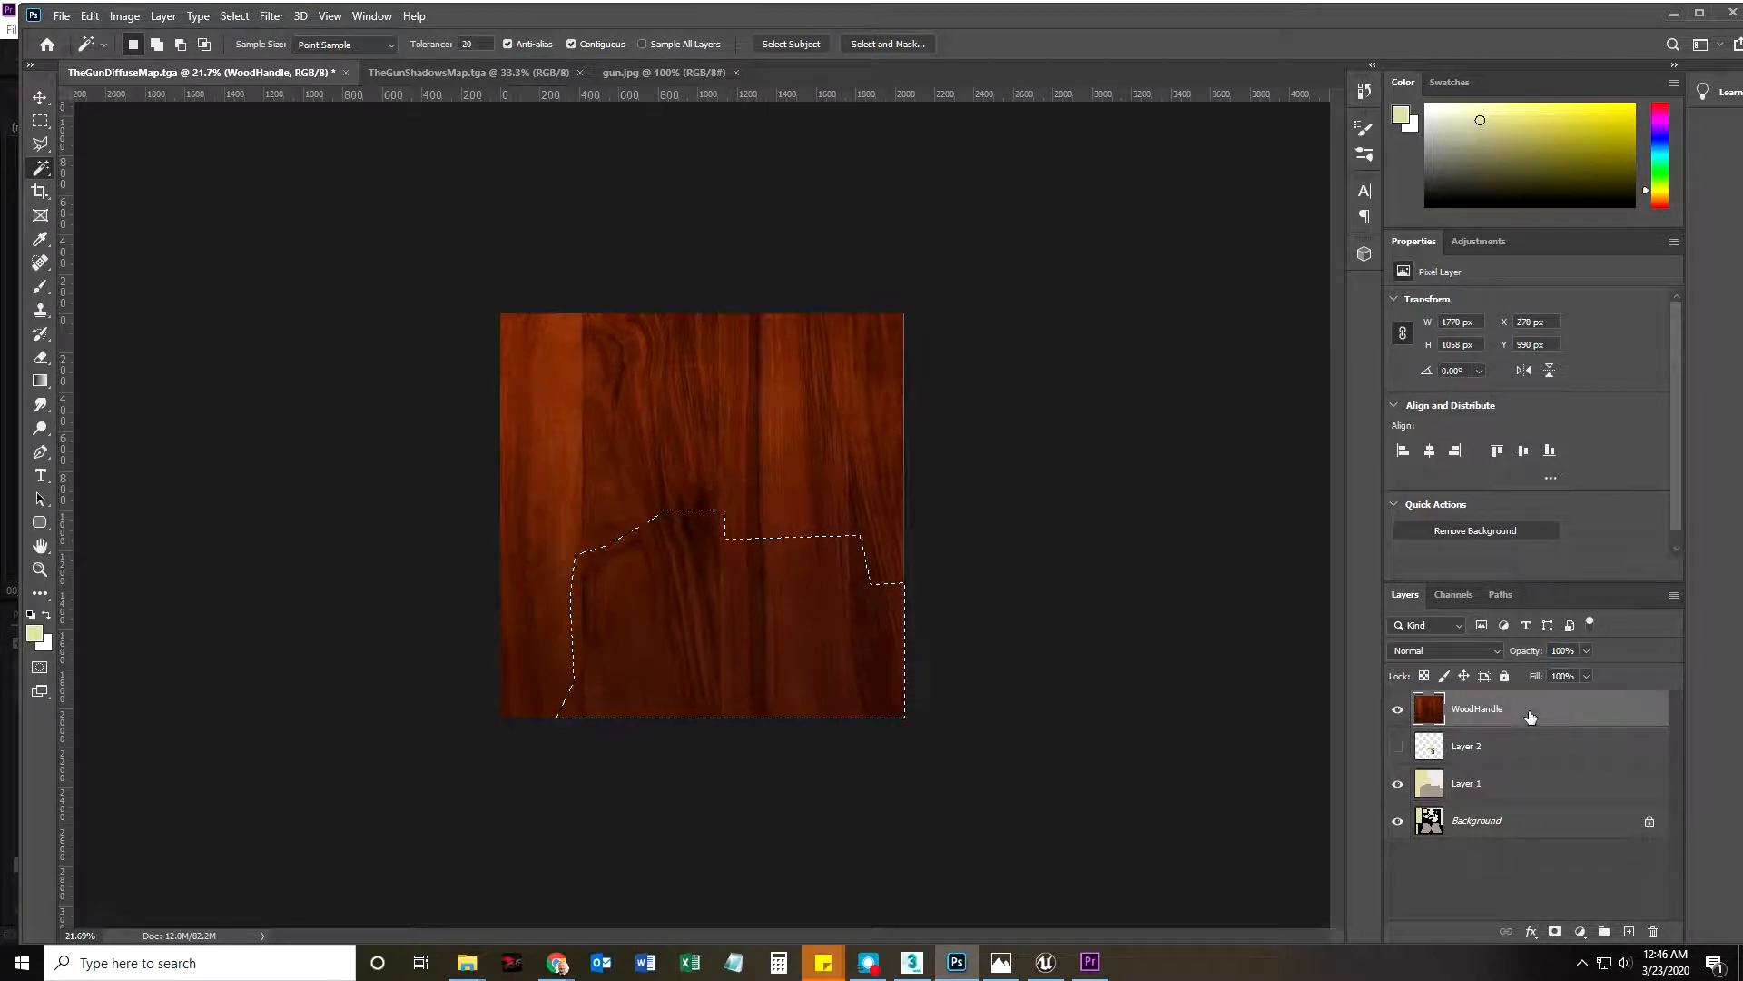
click(1555, 932)
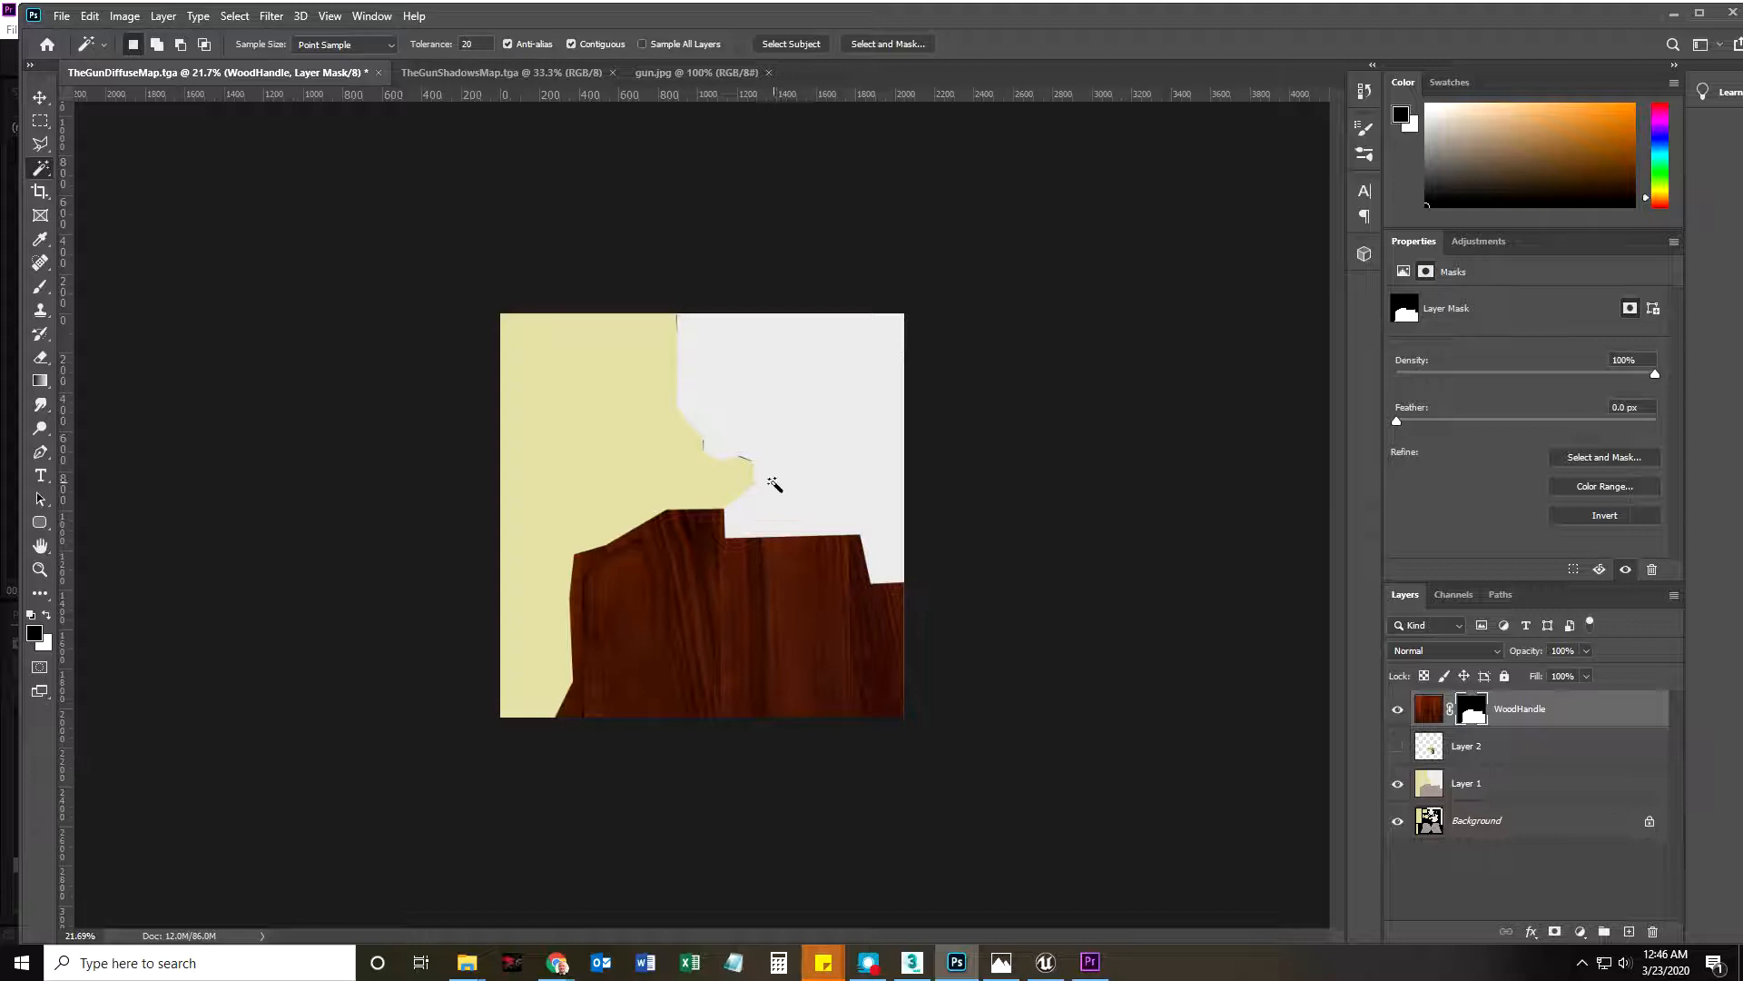
Save the layered document as TheGunDiffuseMap.psd in the Maps2 folder
click(62, 16)
click(109, 235)
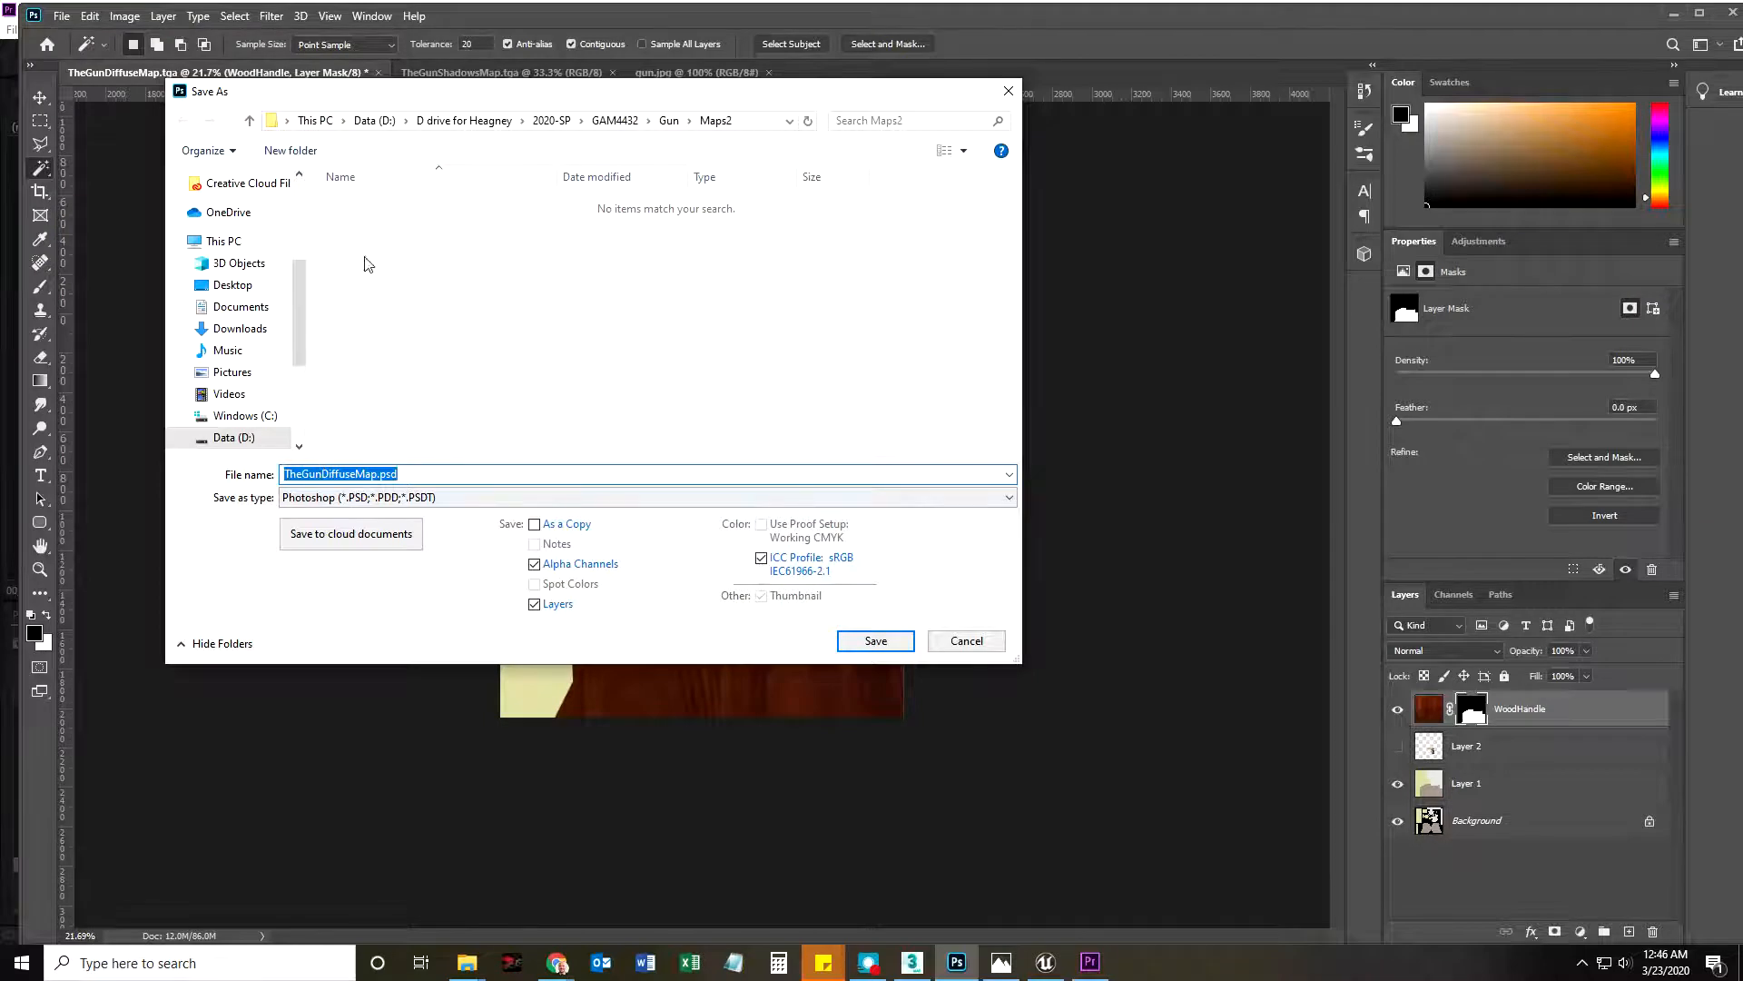
click(900, 647)
key(Return)
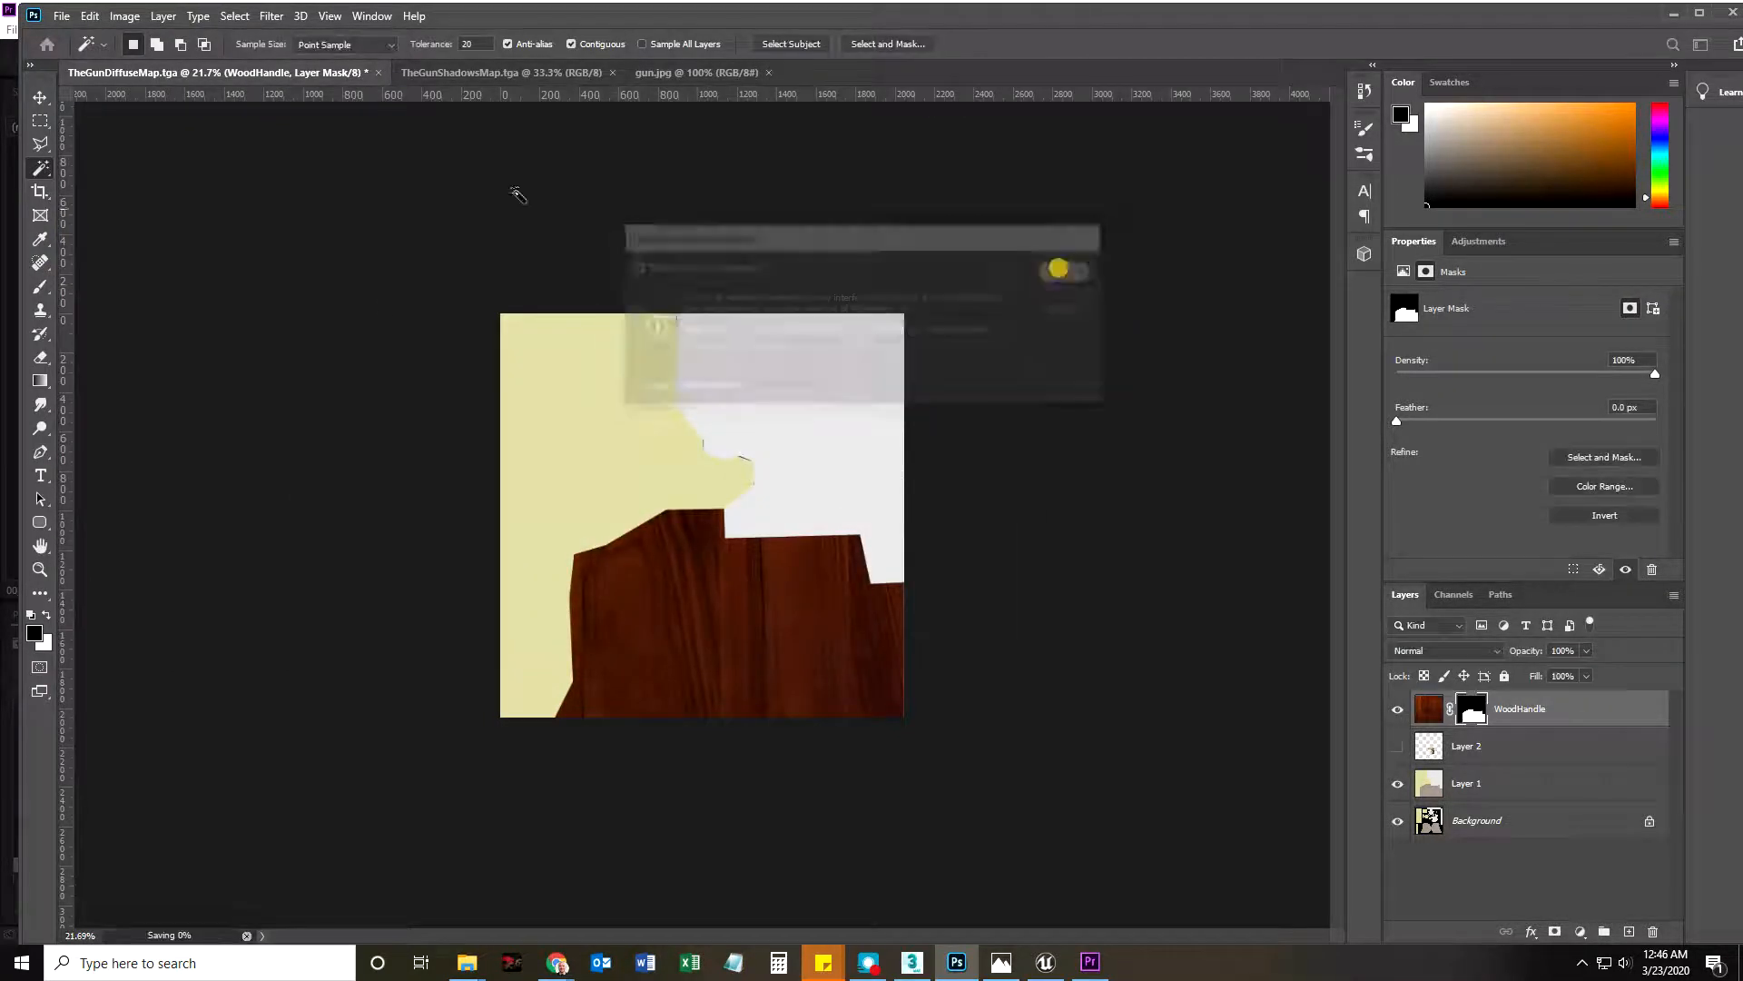
Save a Targa copy of the diffuse map in Maps2, adding a number suffix beginning with _0 to the file name
click(61, 16)
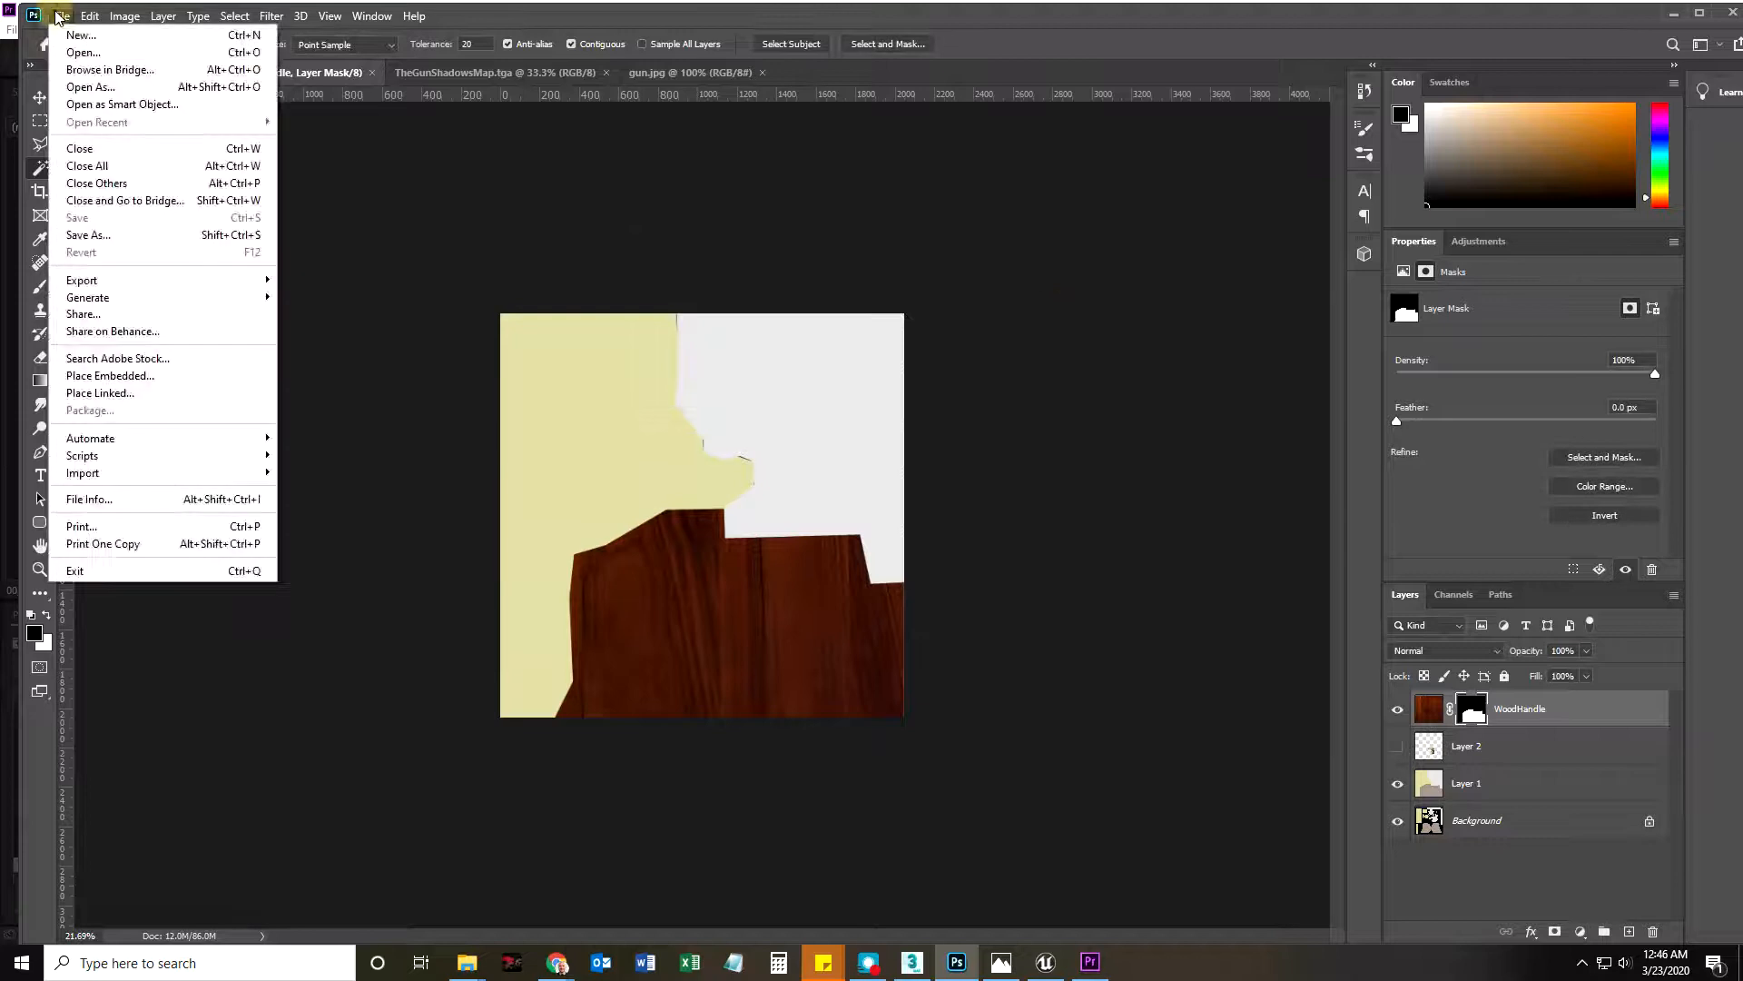
click(88, 236)
click(382, 497)
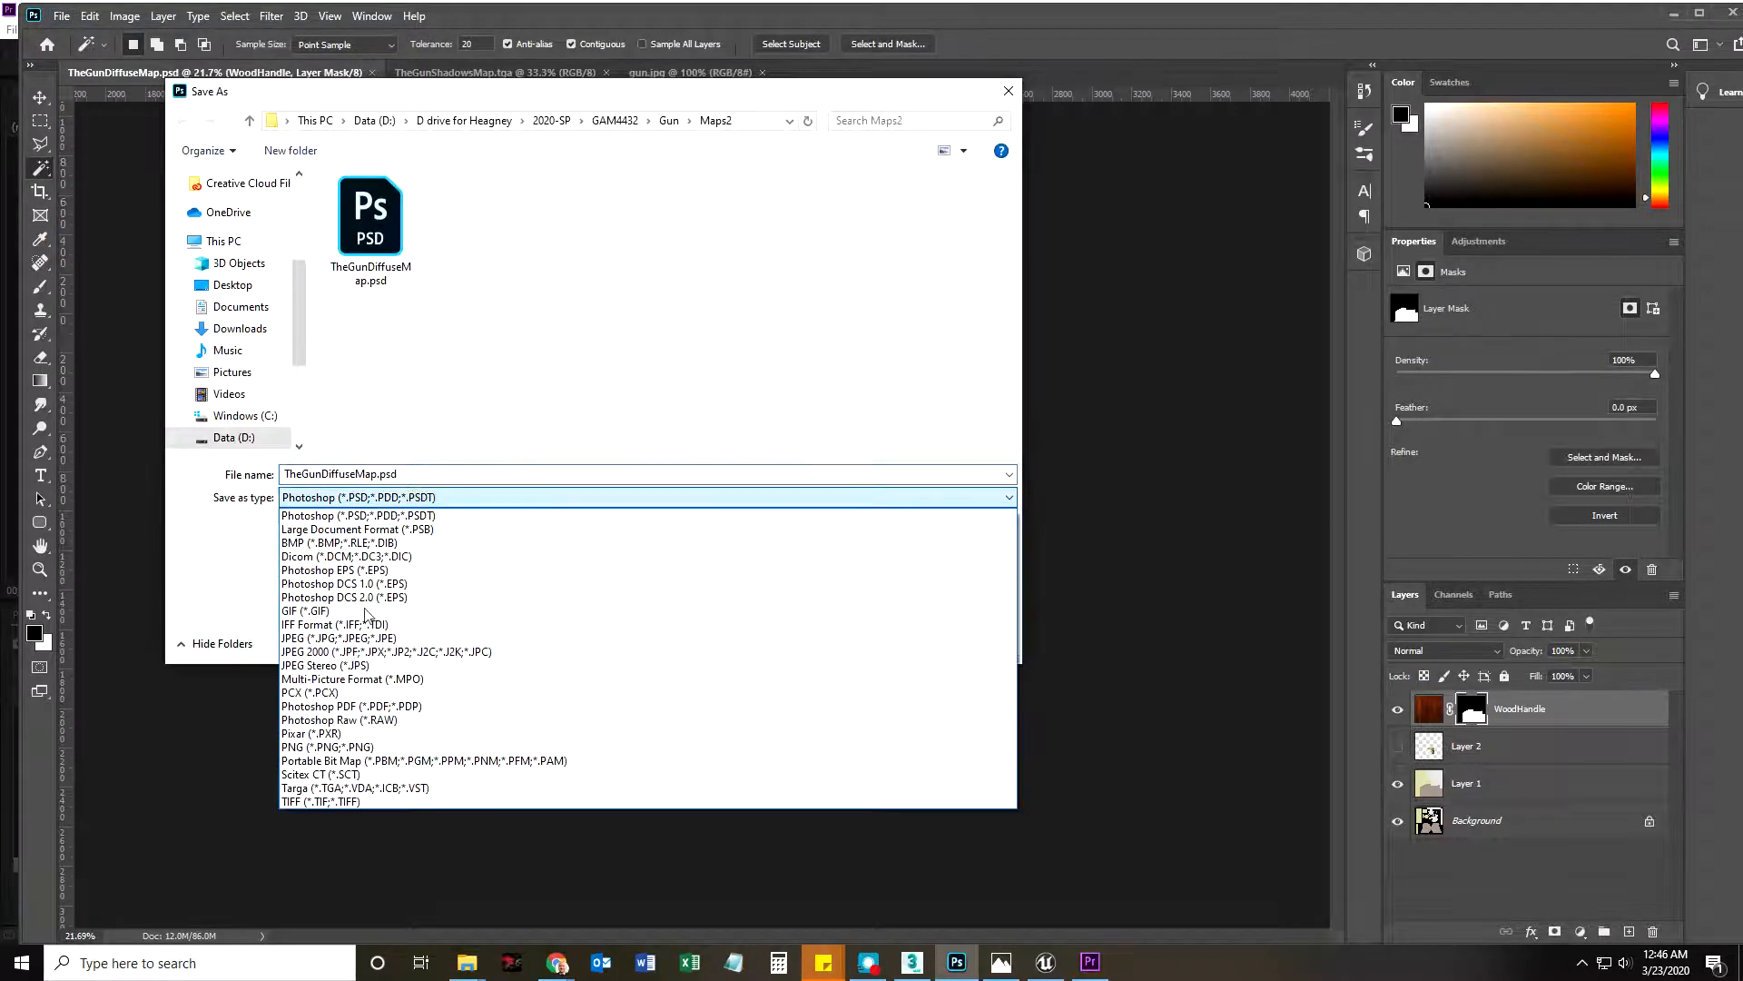
click(331, 789)
click(379, 477)
click(376, 477)
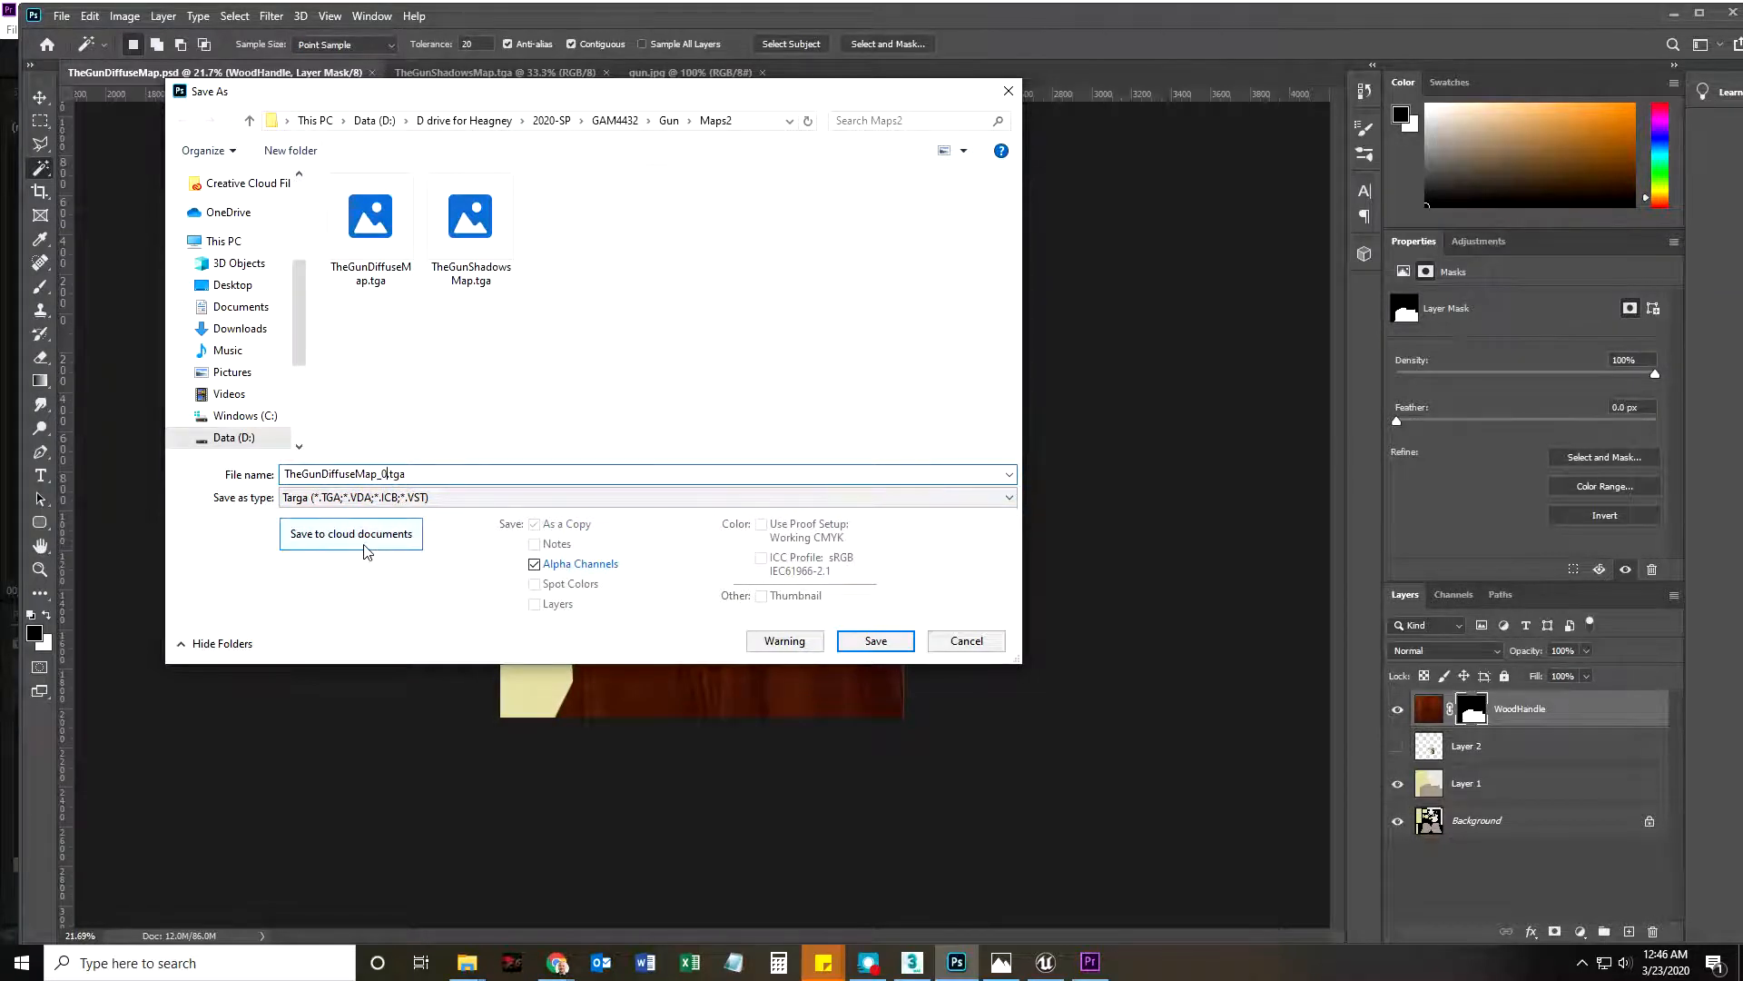
text(_0)
key(Return)
click(915, 317)
Switch to 3ds Max and close the rendered map window and the Render To Texture dialog
click(1045, 962)
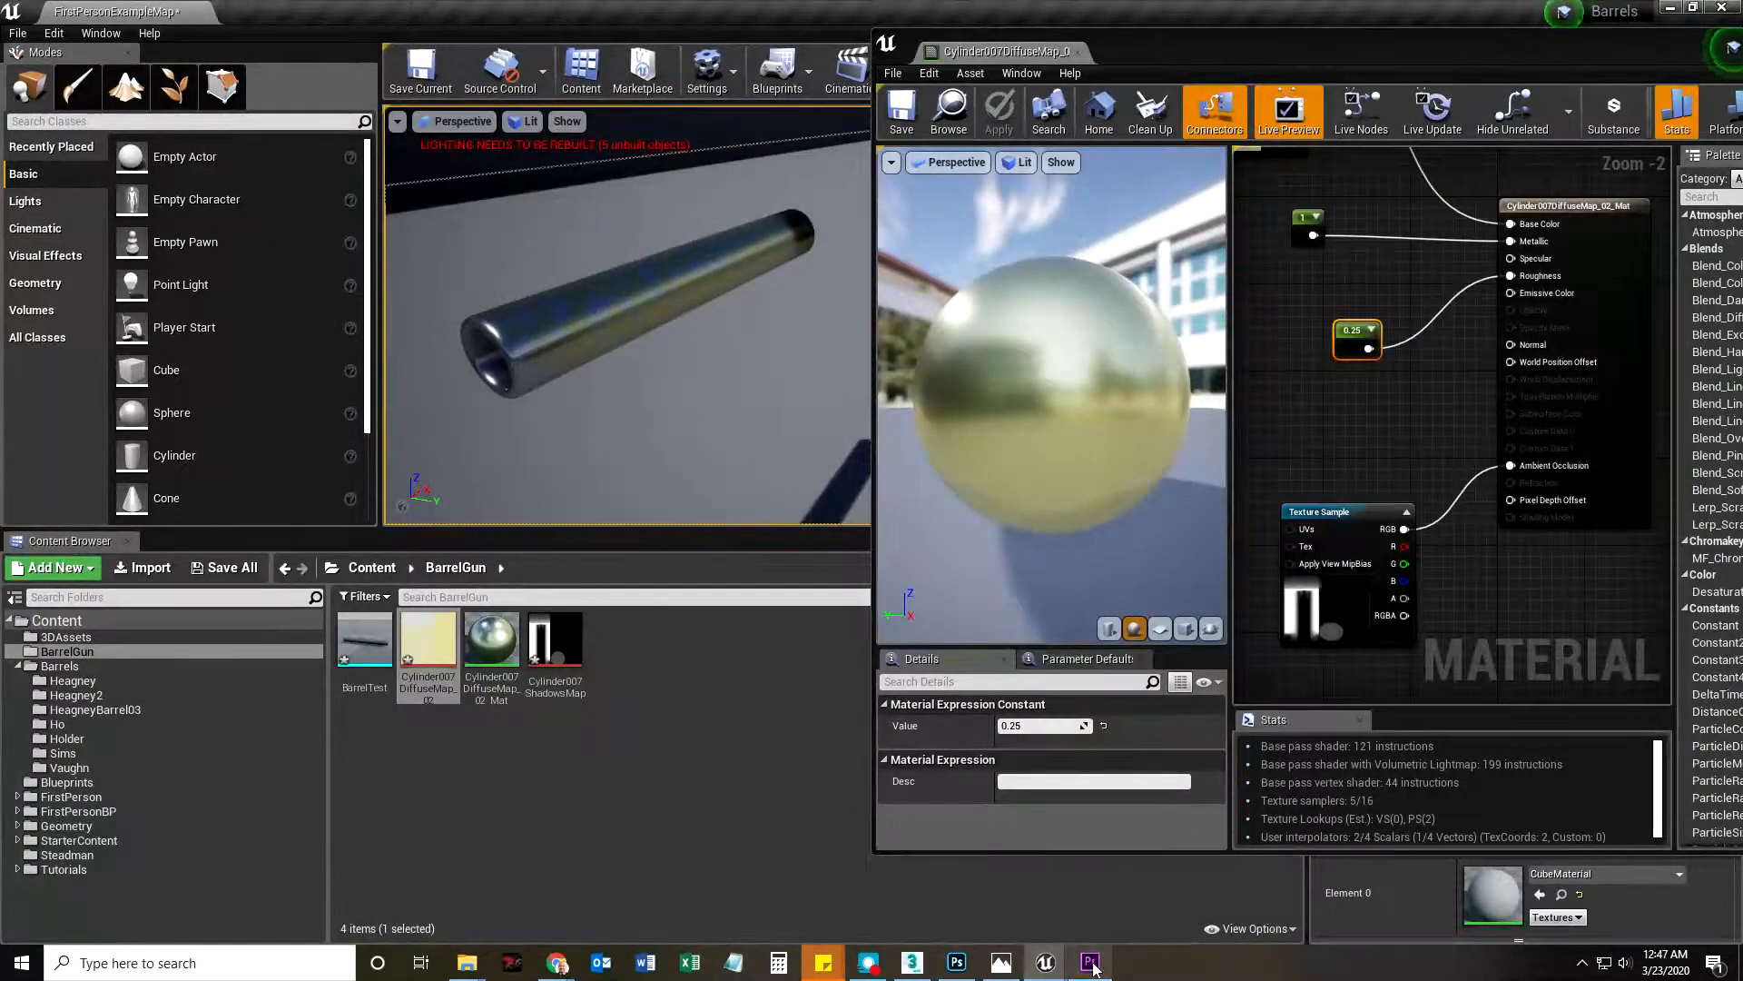
click(913, 965)
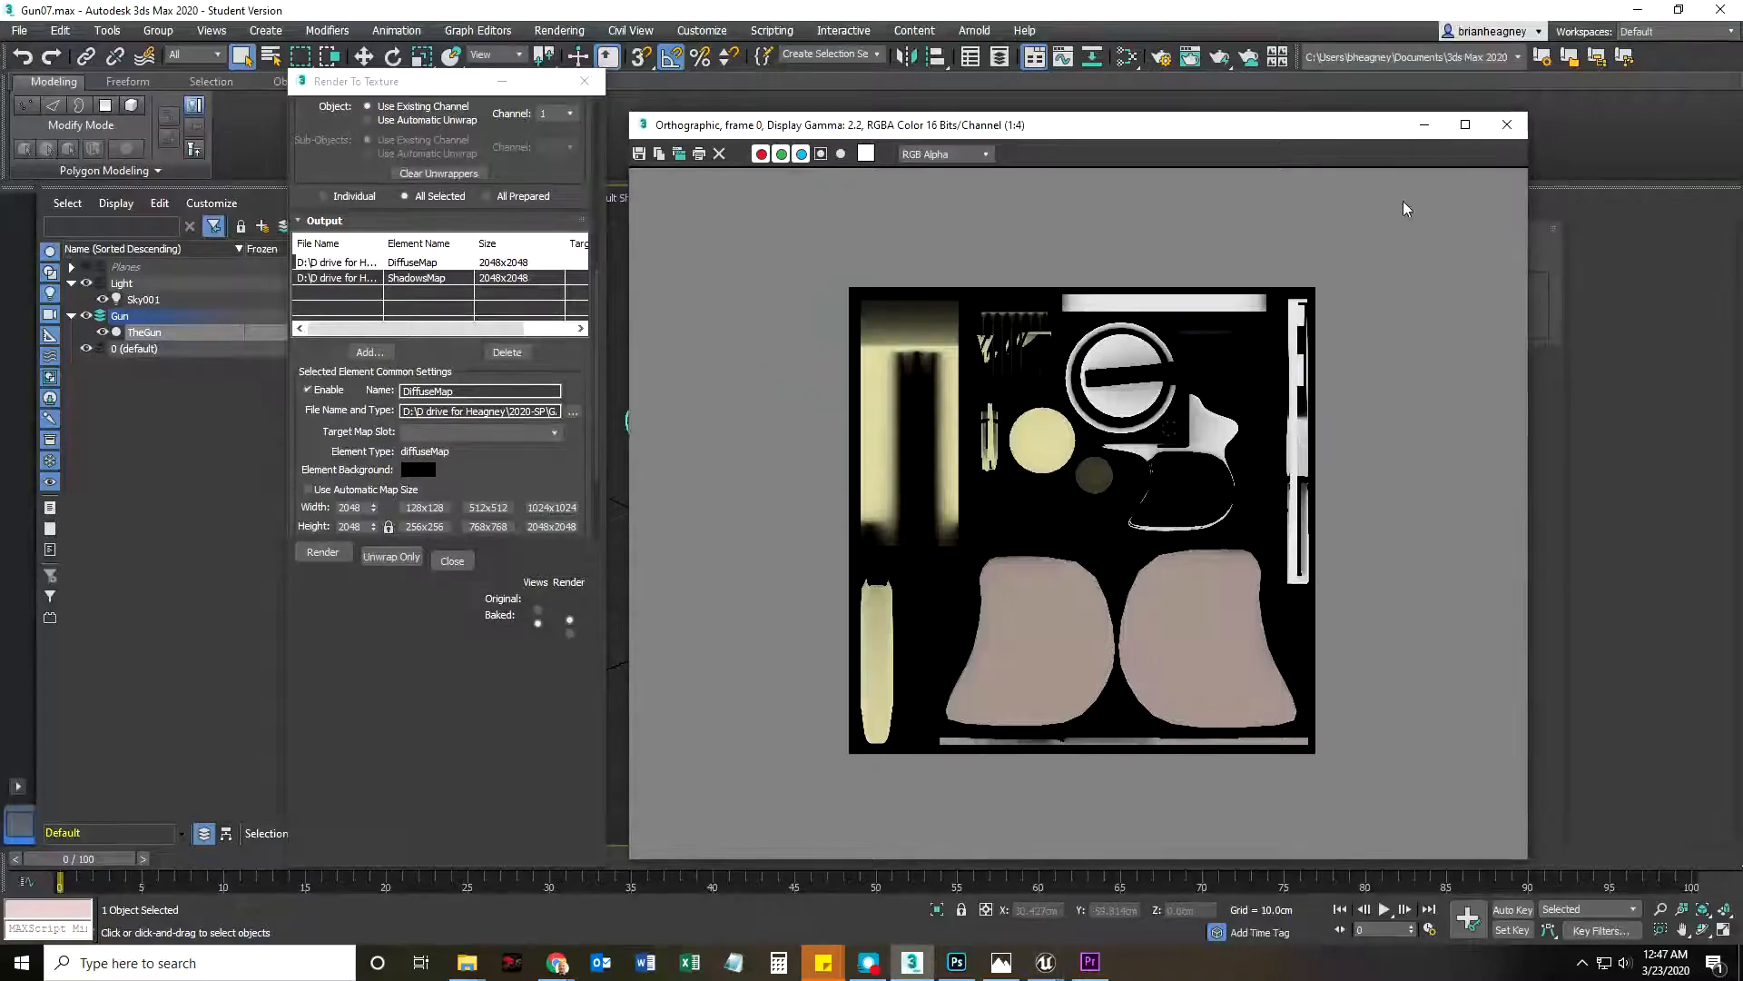
click(1506, 124)
drag(571, 76, 551, 218)
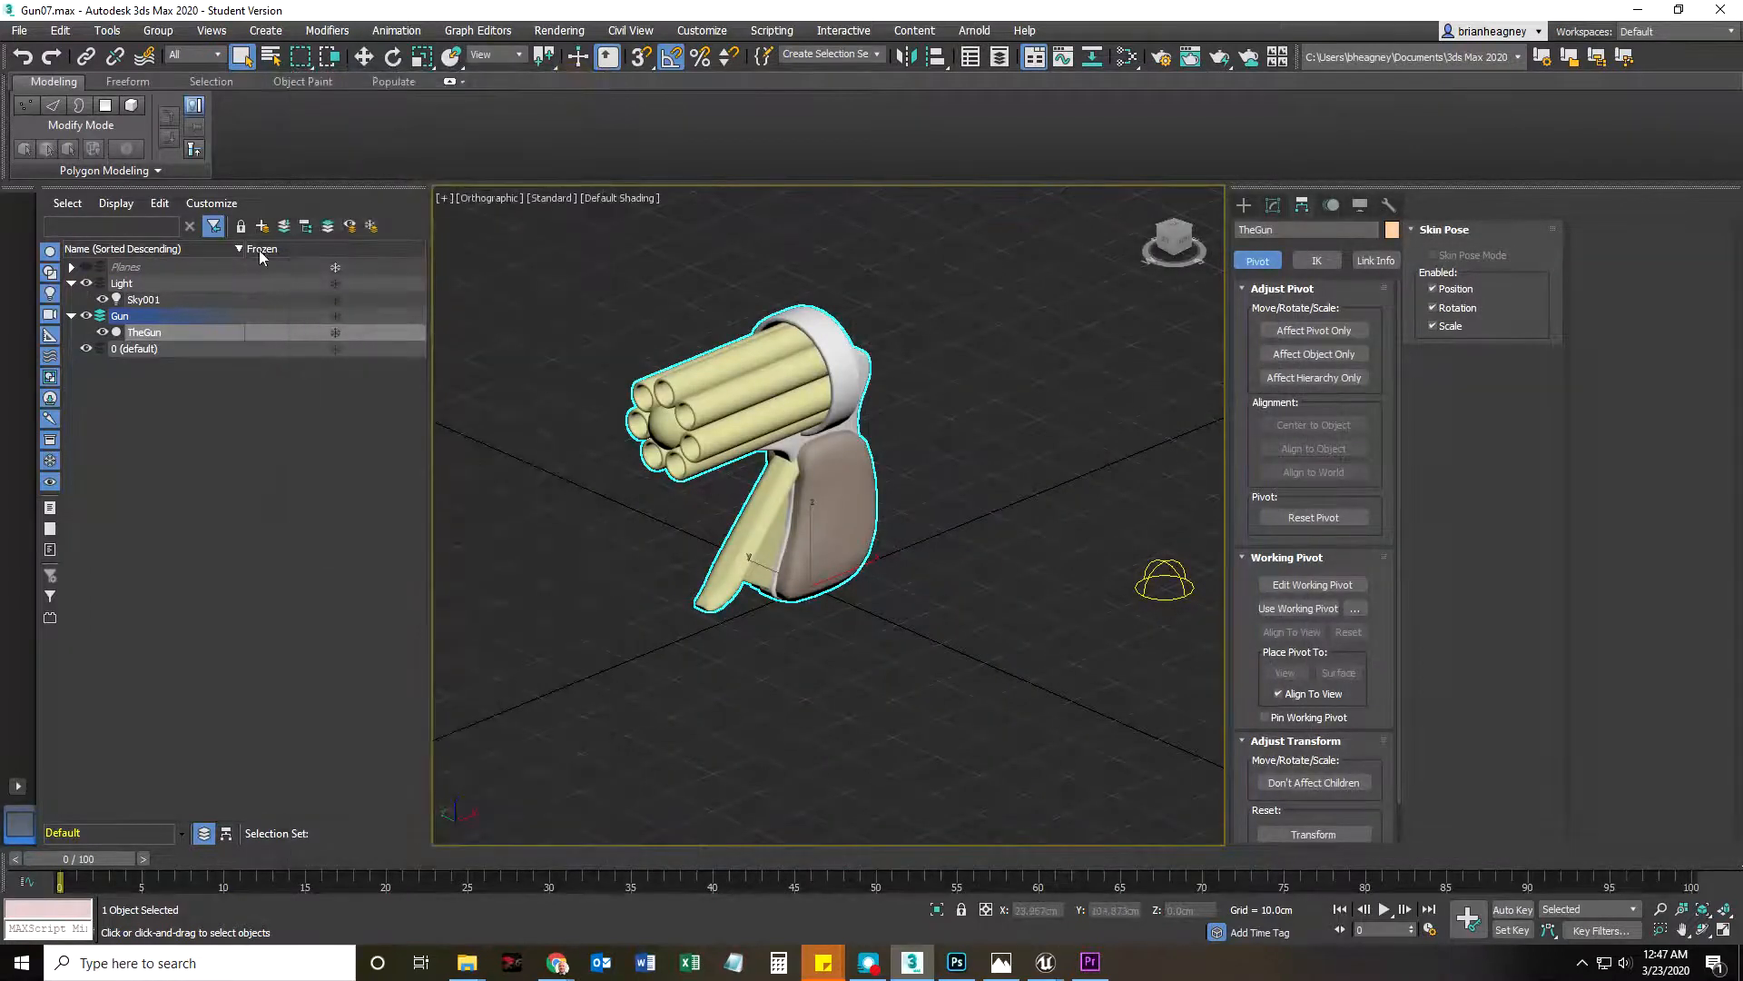
Export the selected gun as GunFinal.FBX into the FBX folder, keeping the current FBX export settings
click(19, 30)
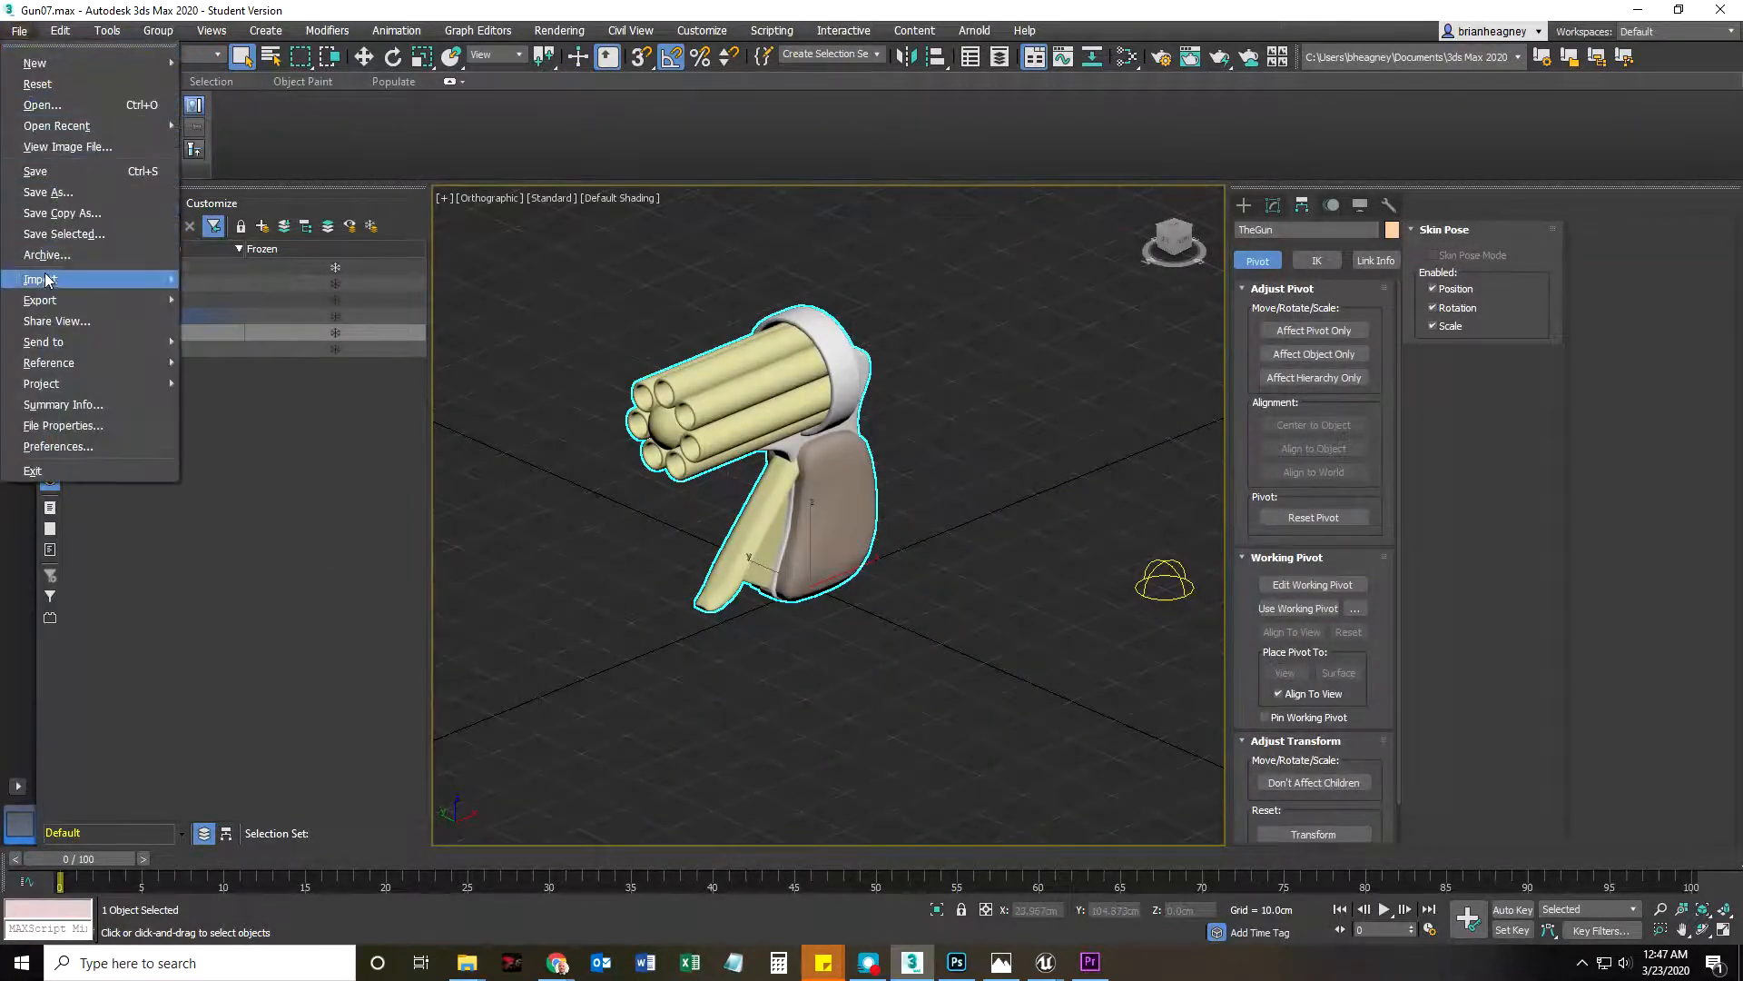
mouse_move(69, 296)
click(259, 320)
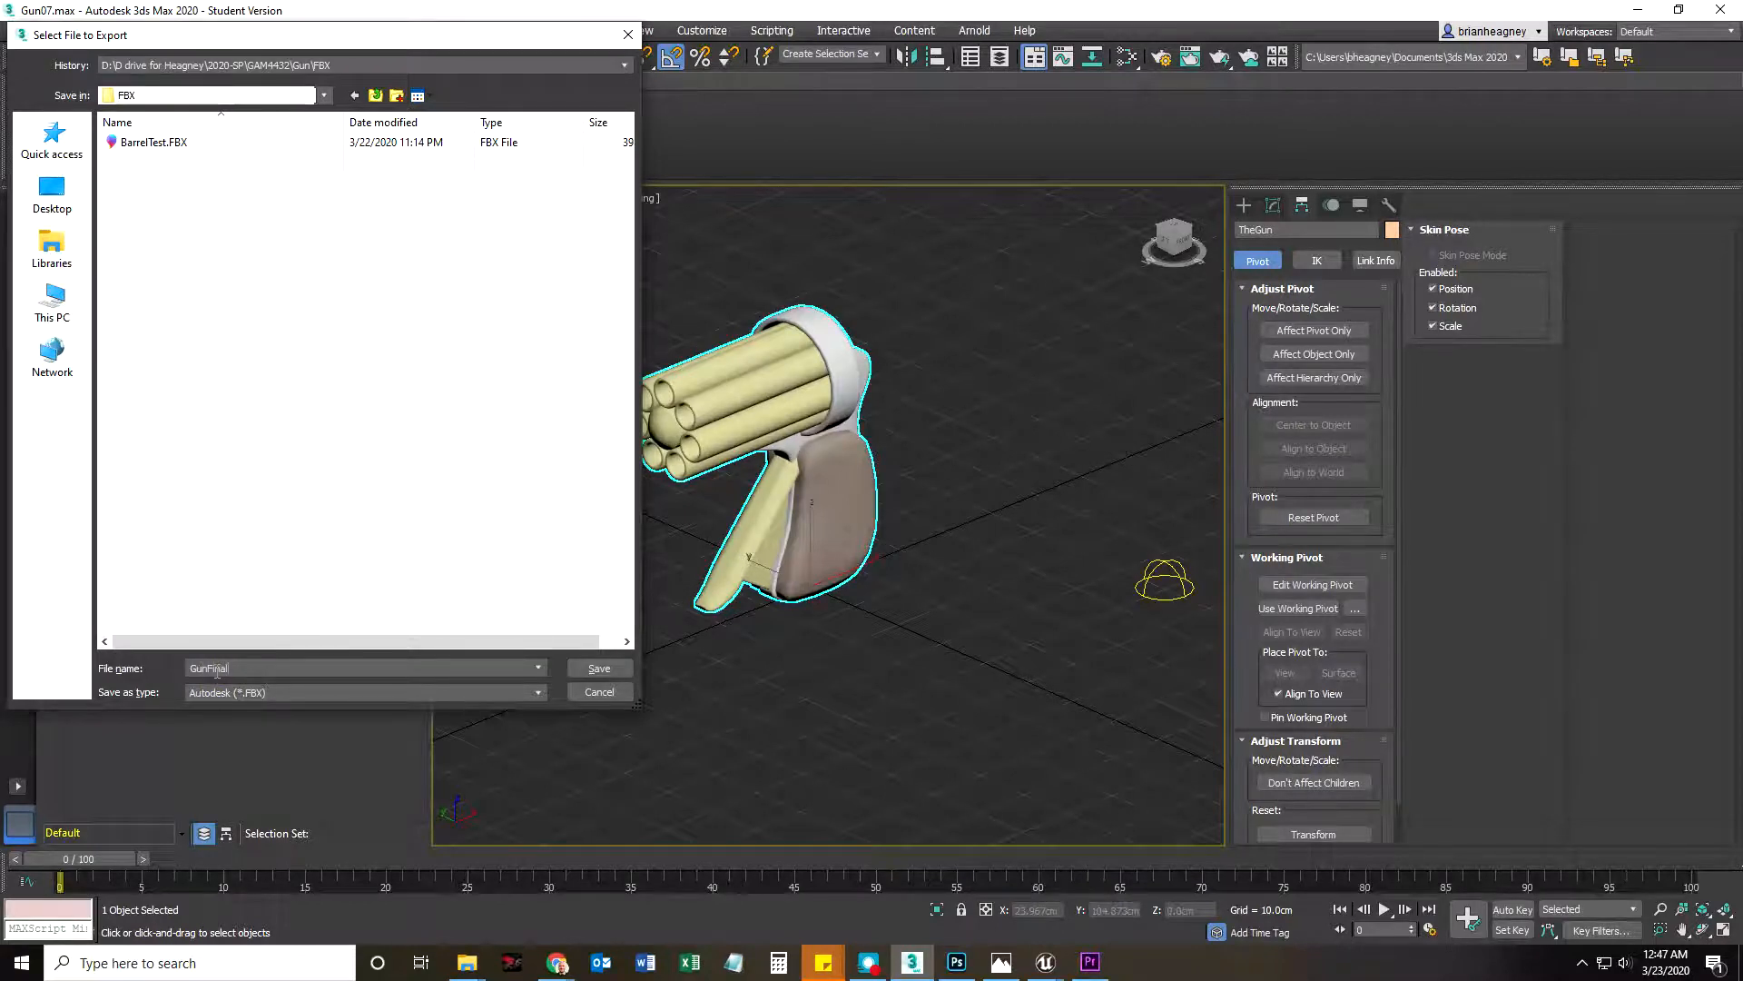
key(Return)
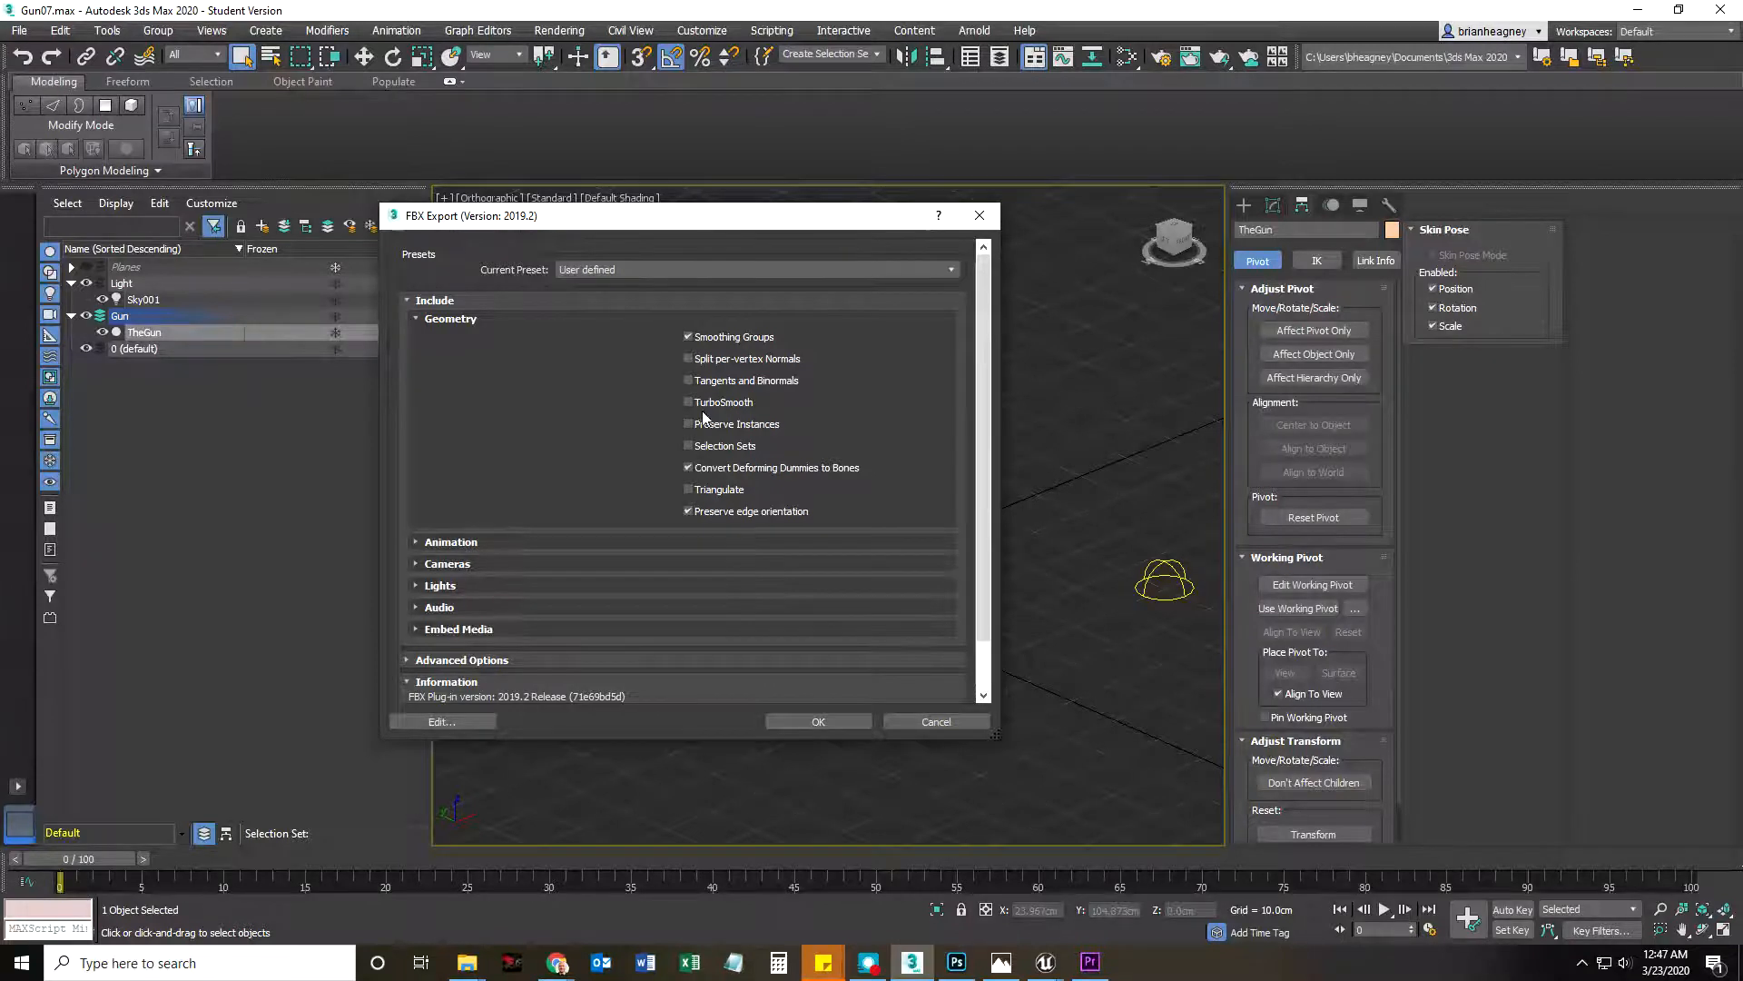
click(835, 721)
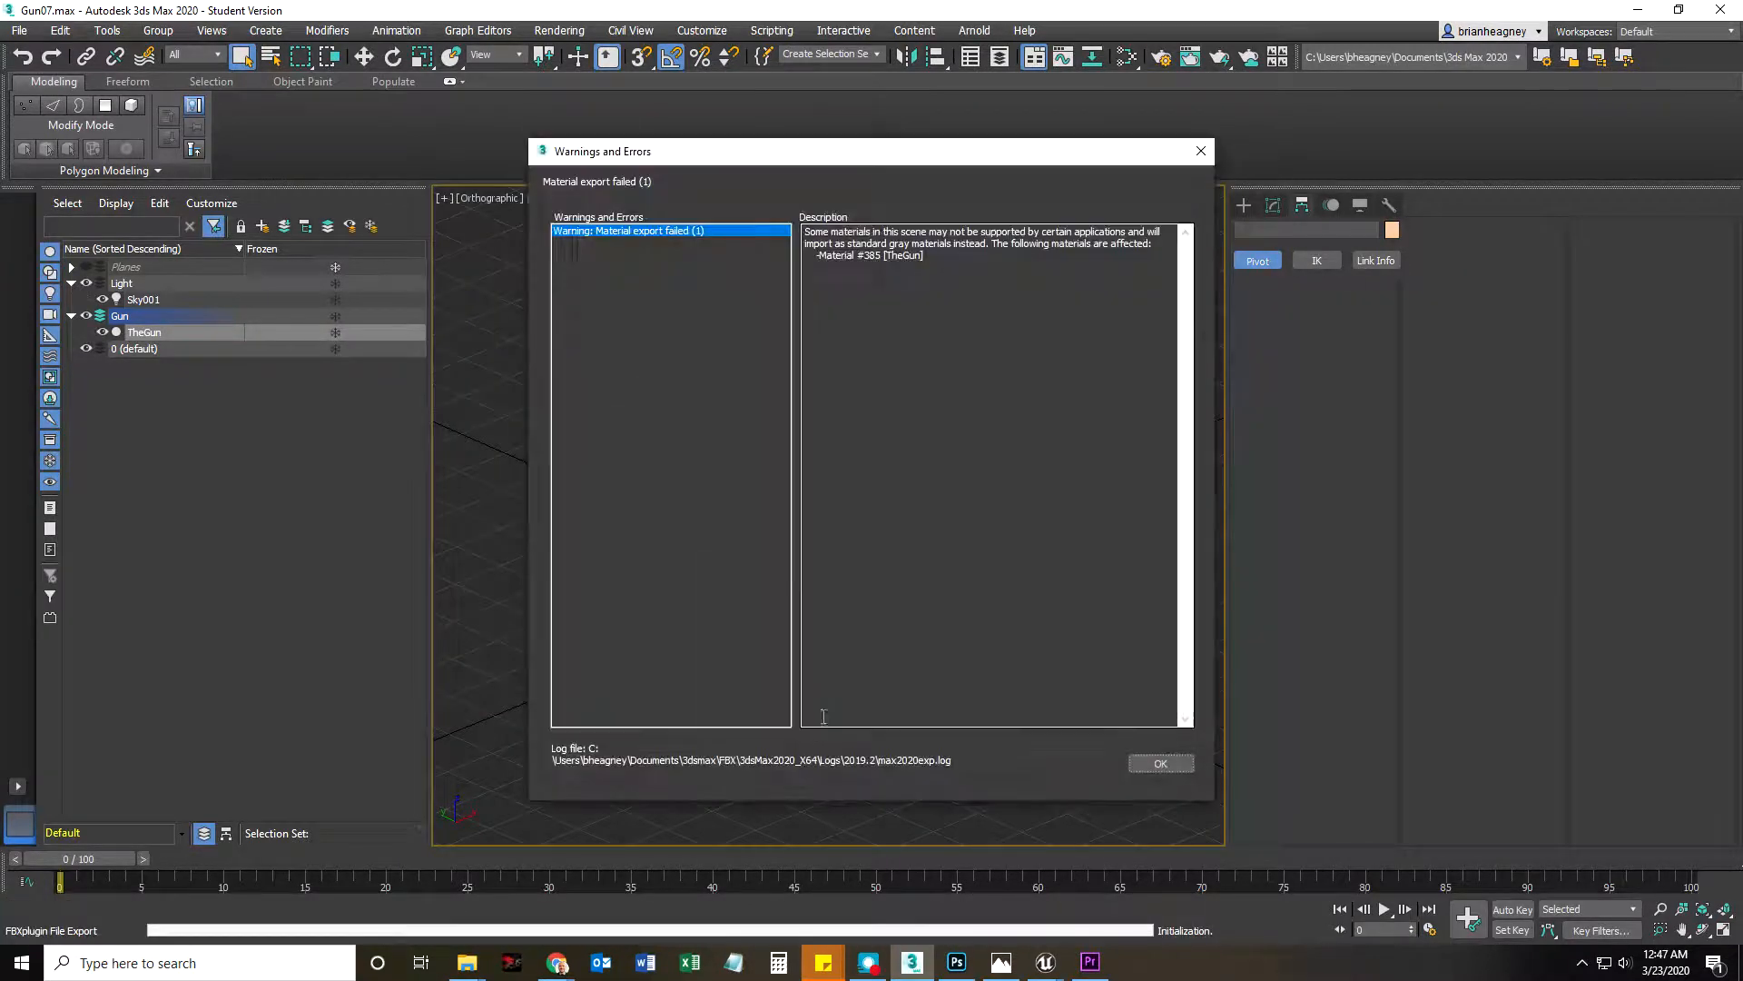
click(1161, 763)
Switch to the Unreal Editor, back the viewport away from the barrel, and put the material editor window out of the way
mouse_move(1046, 965)
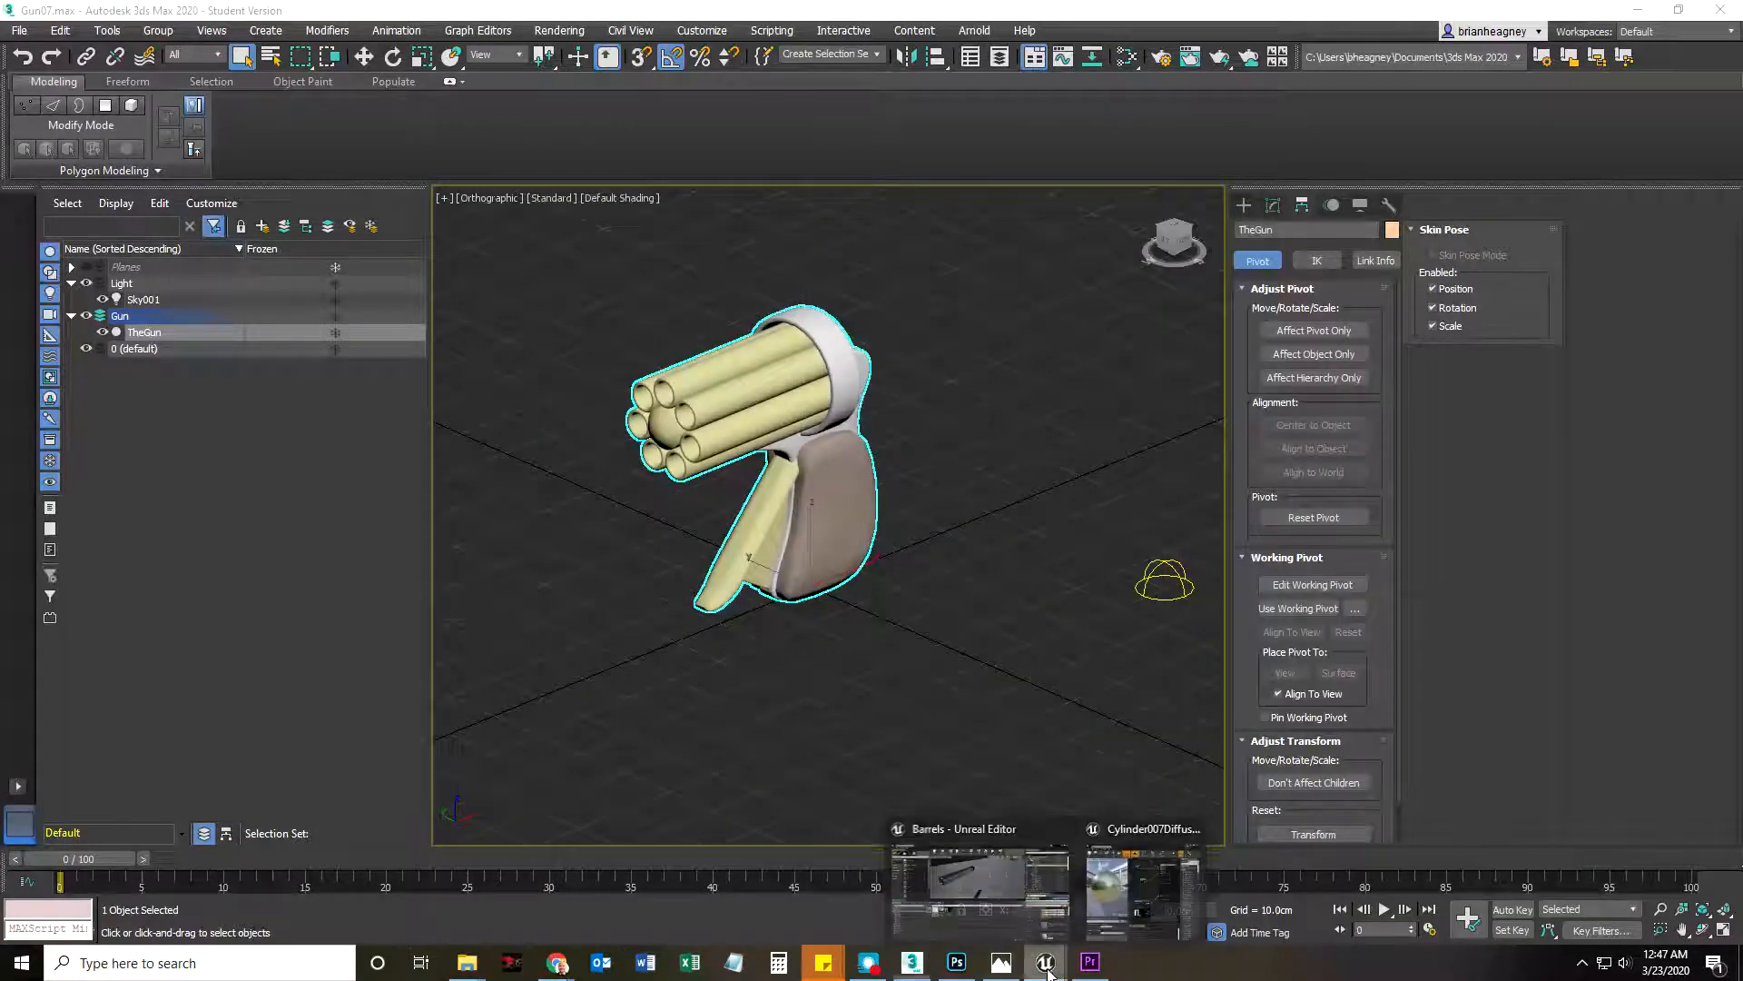
click(1058, 901)
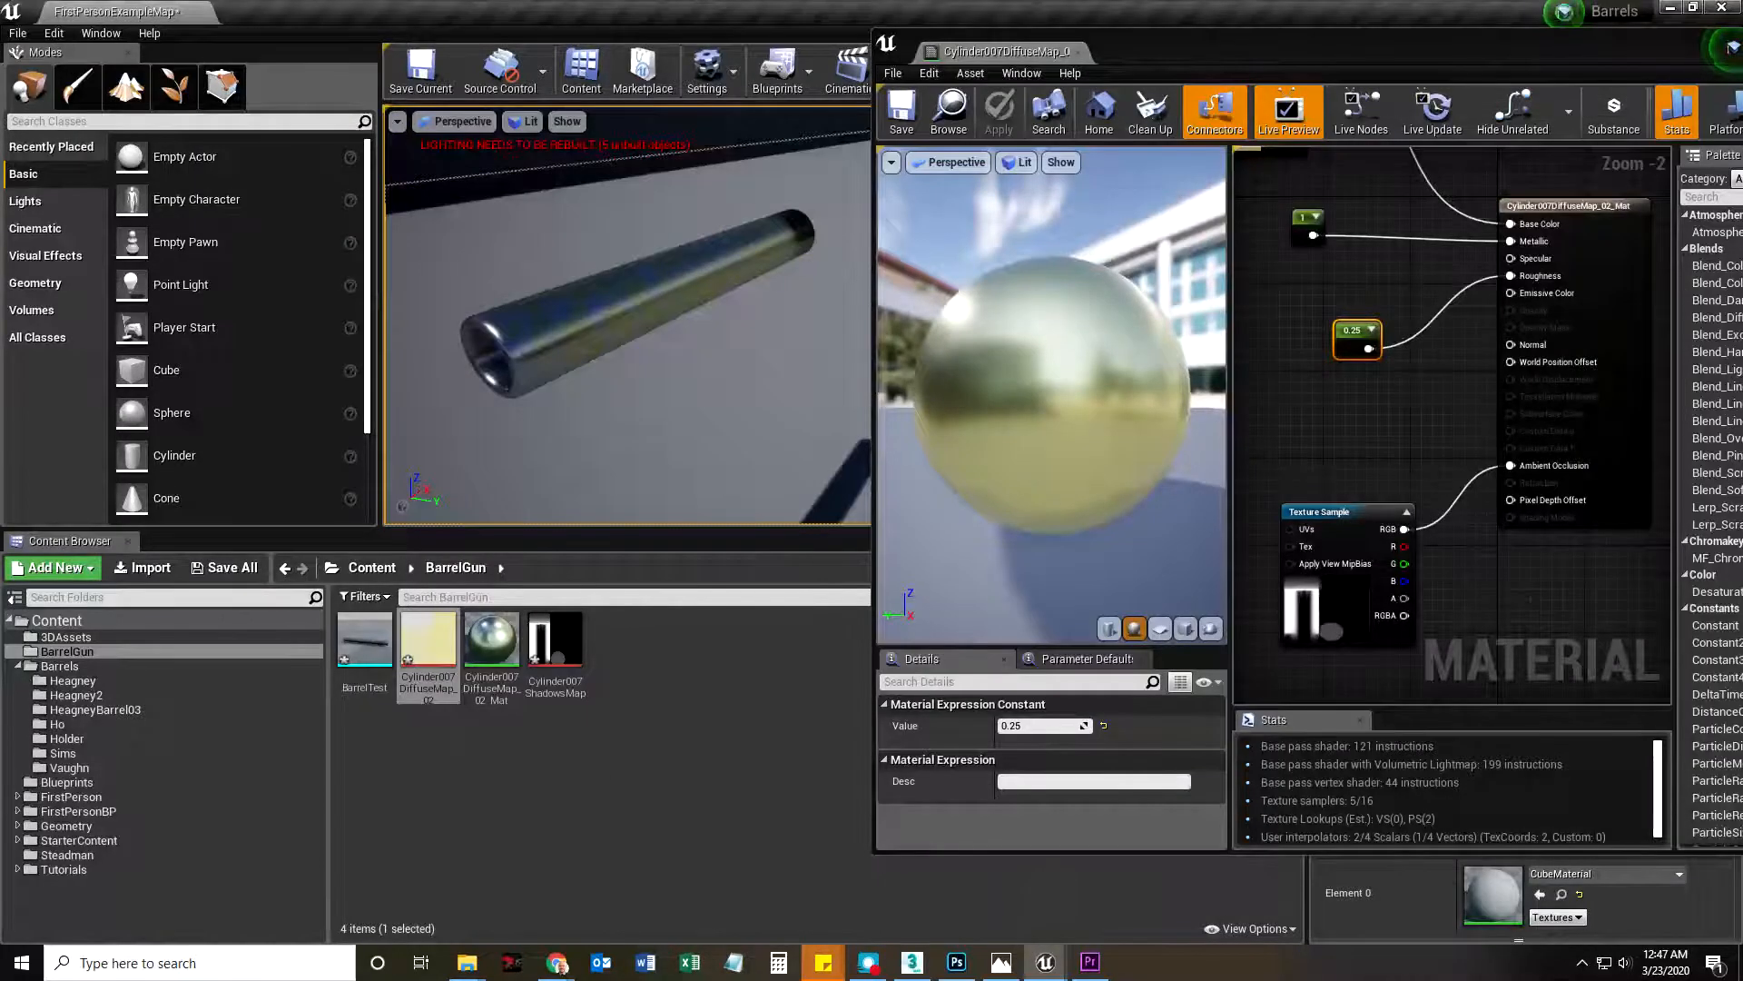
key(s)
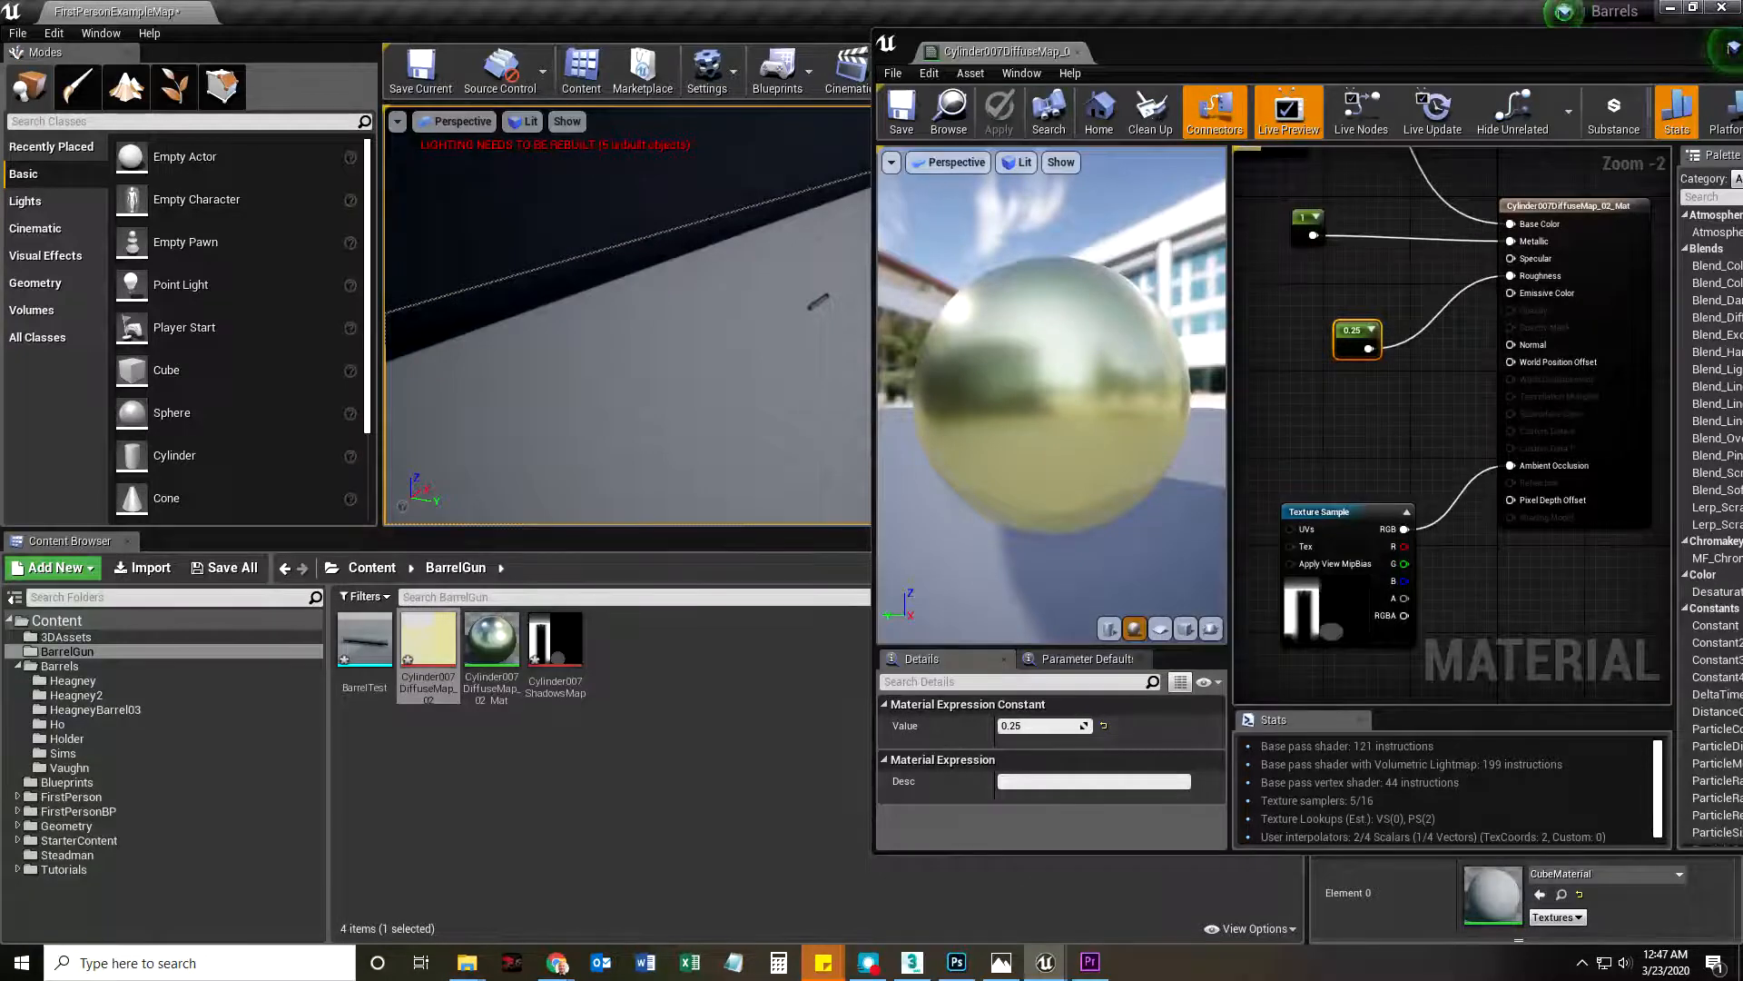
drag(1620, 37, 1249, 28)
click(1435, 31)
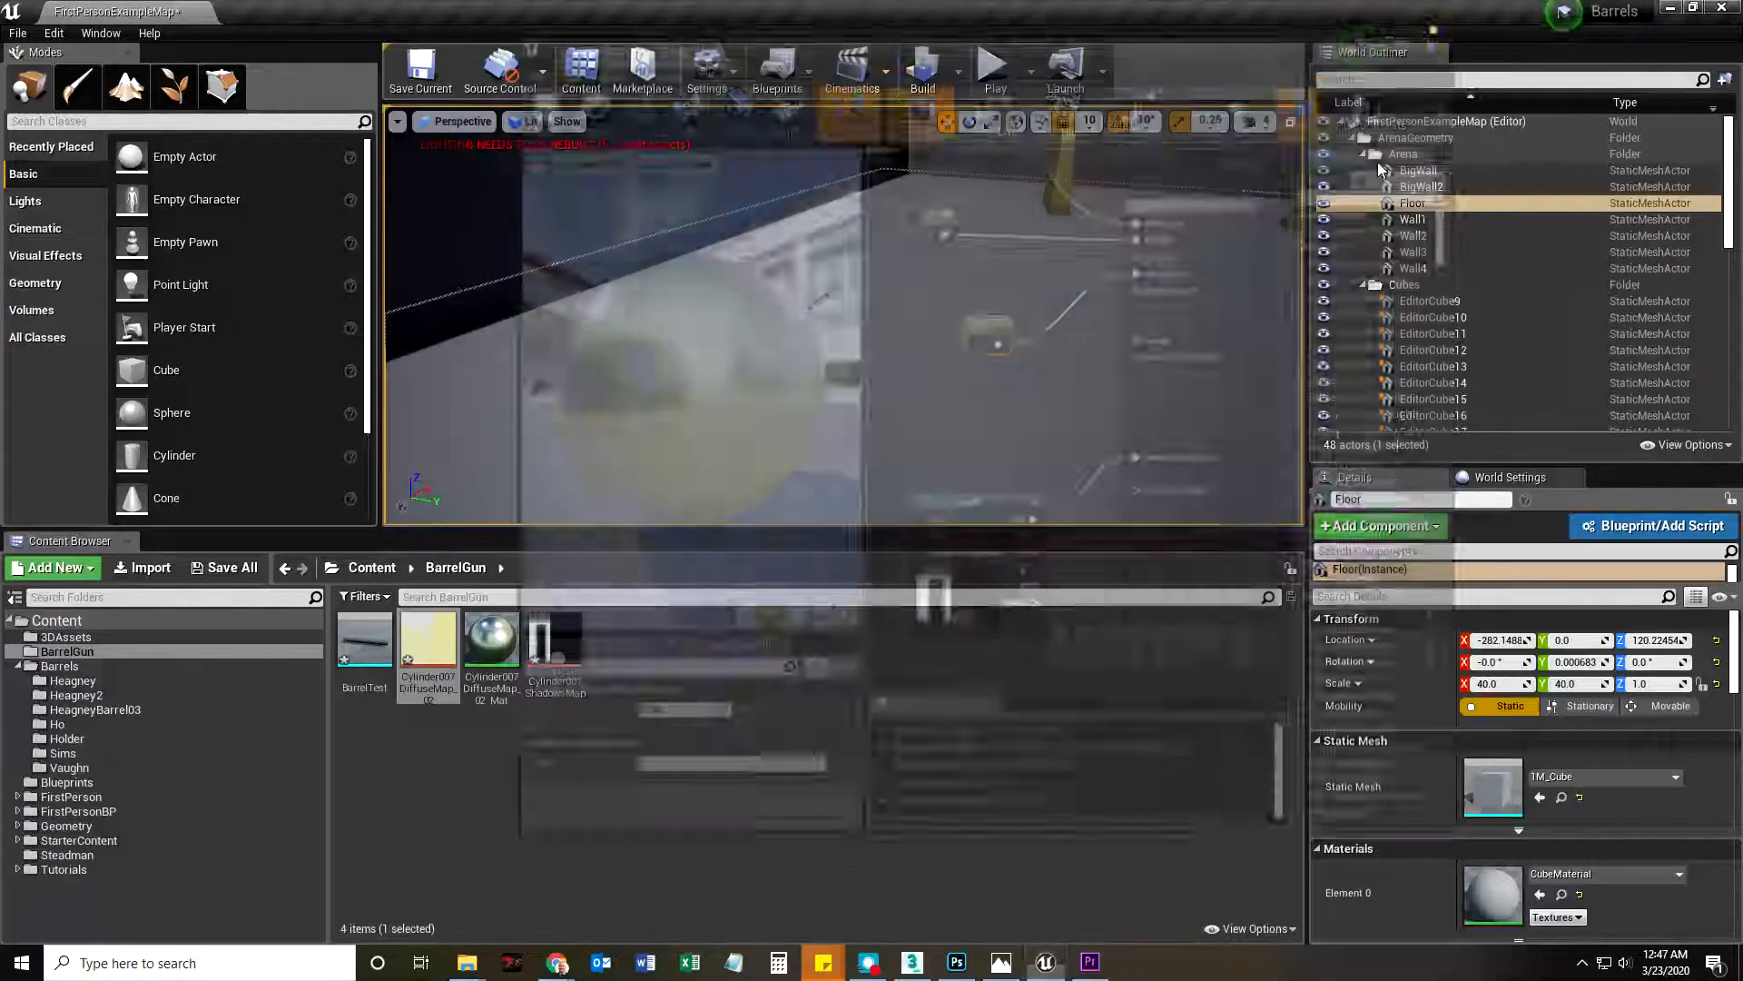
Choose GunFinal.FBX from the Gun project's FBX folder for import into the BarrelGun content folder
click(143, 568)
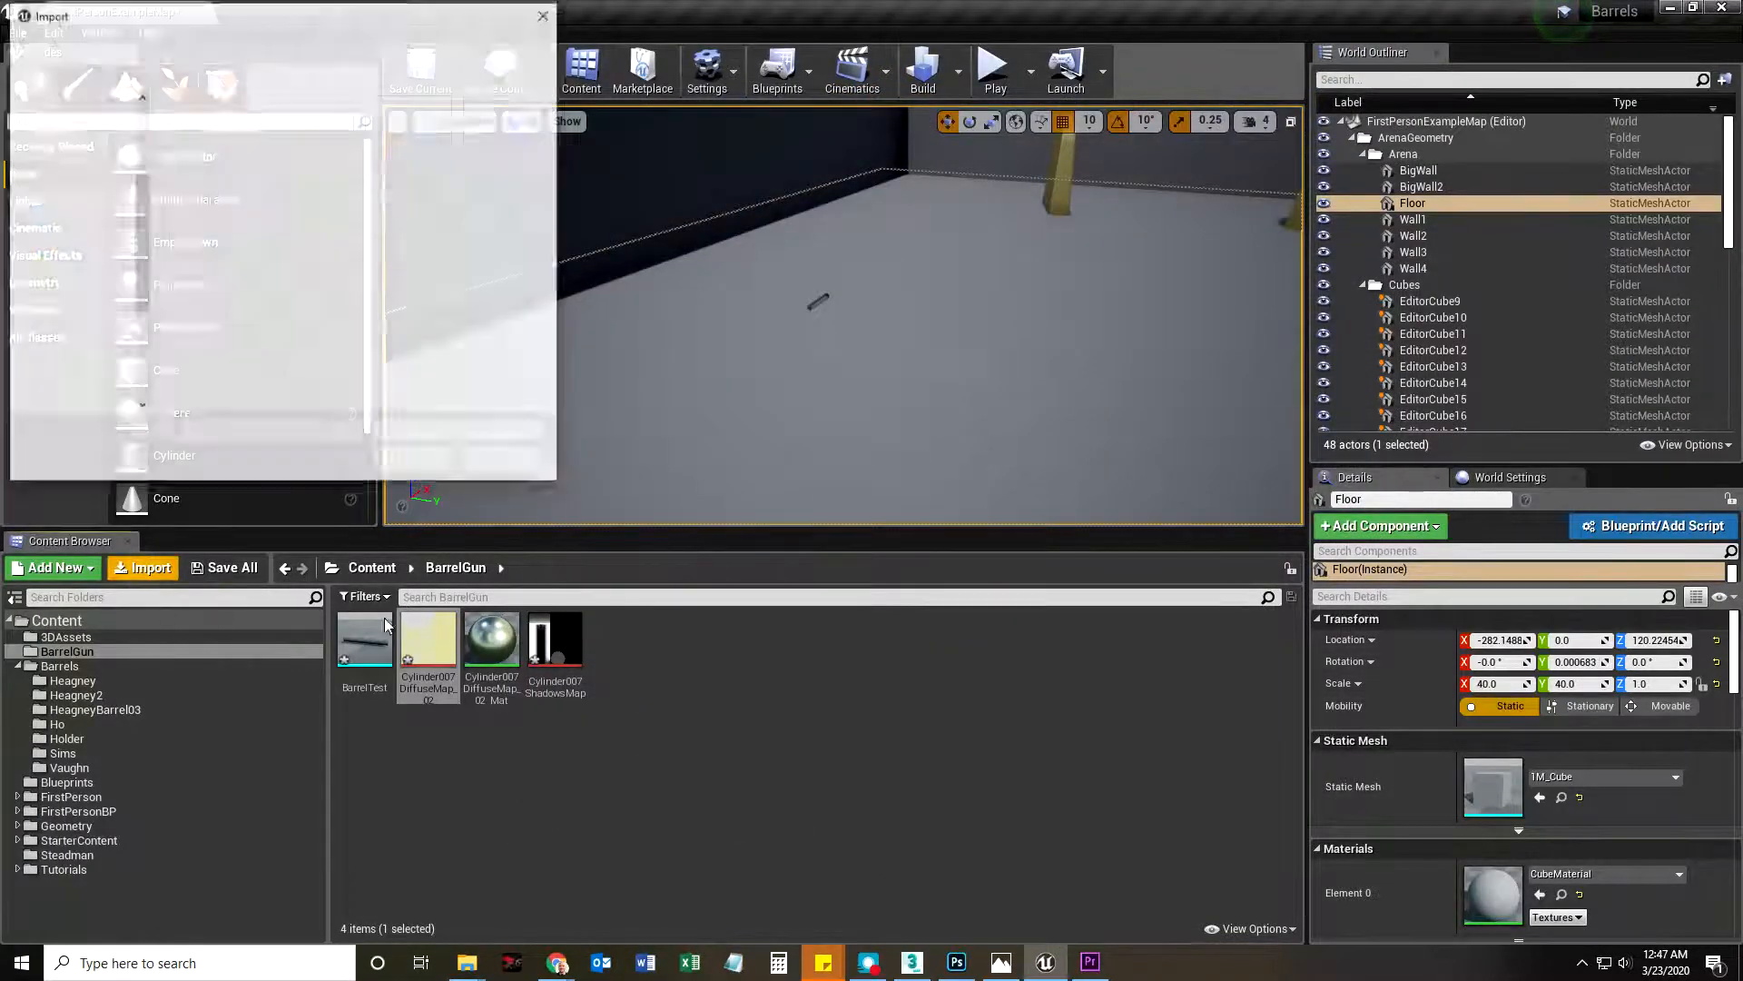
click(149, 44)
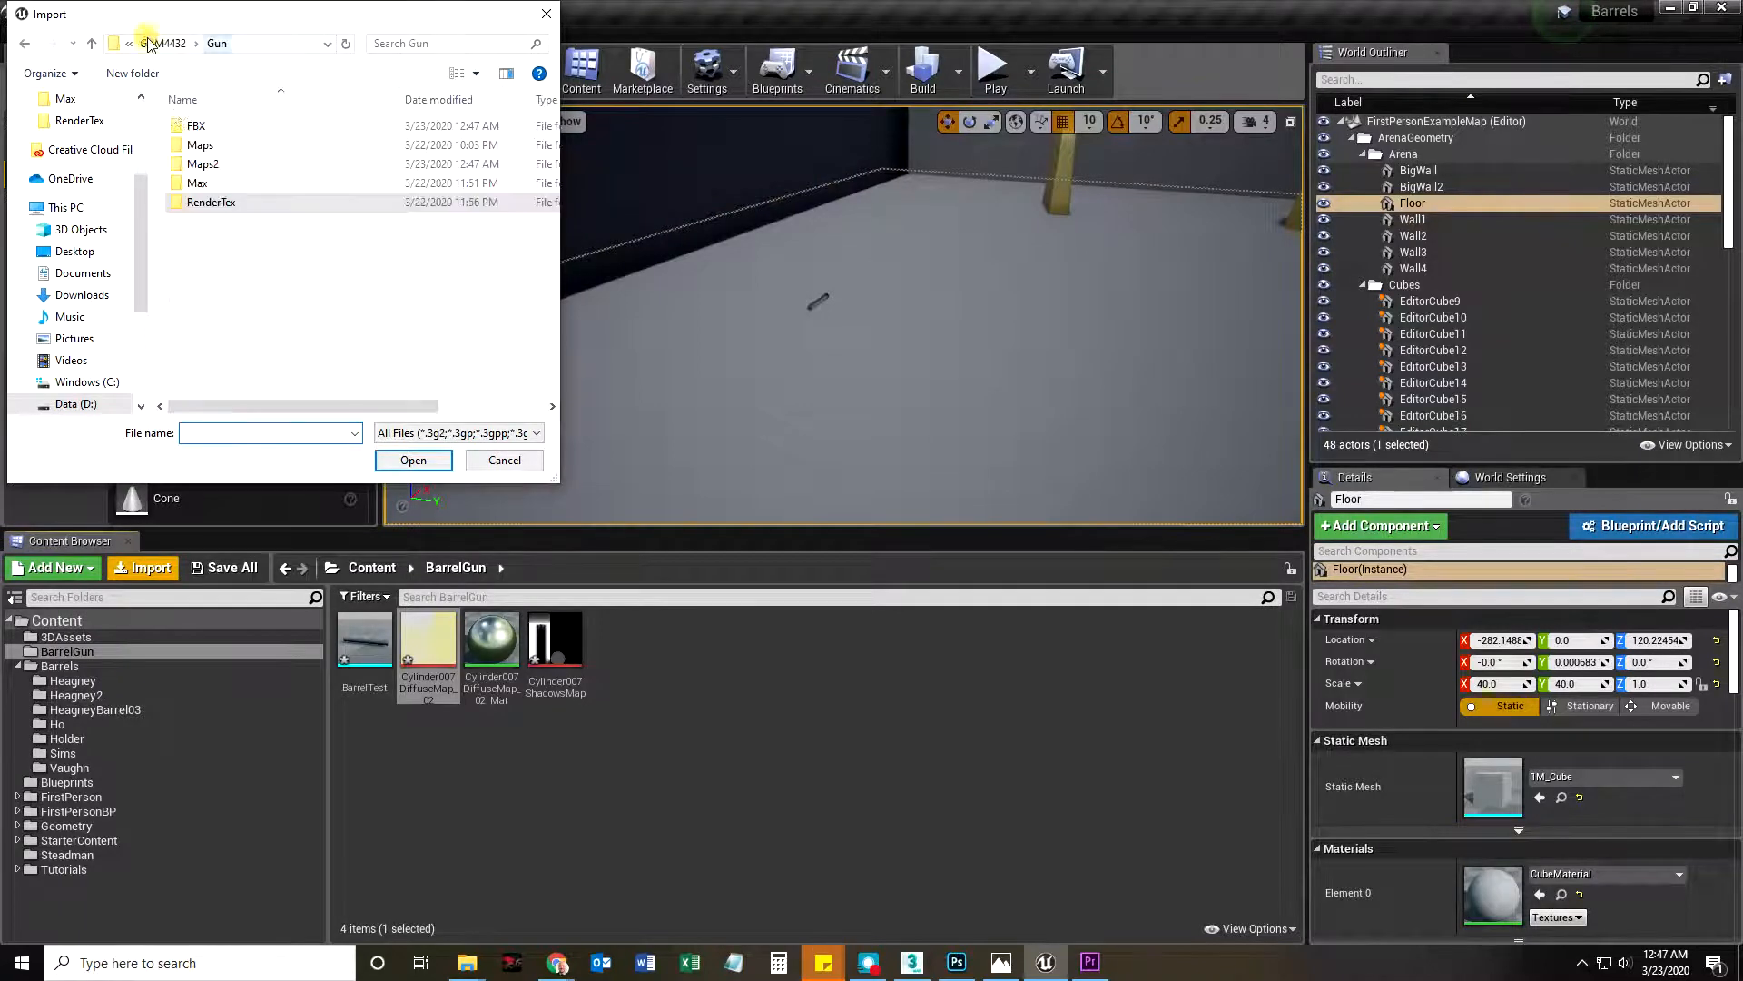
double_click(192, 127)
click(207, 149)
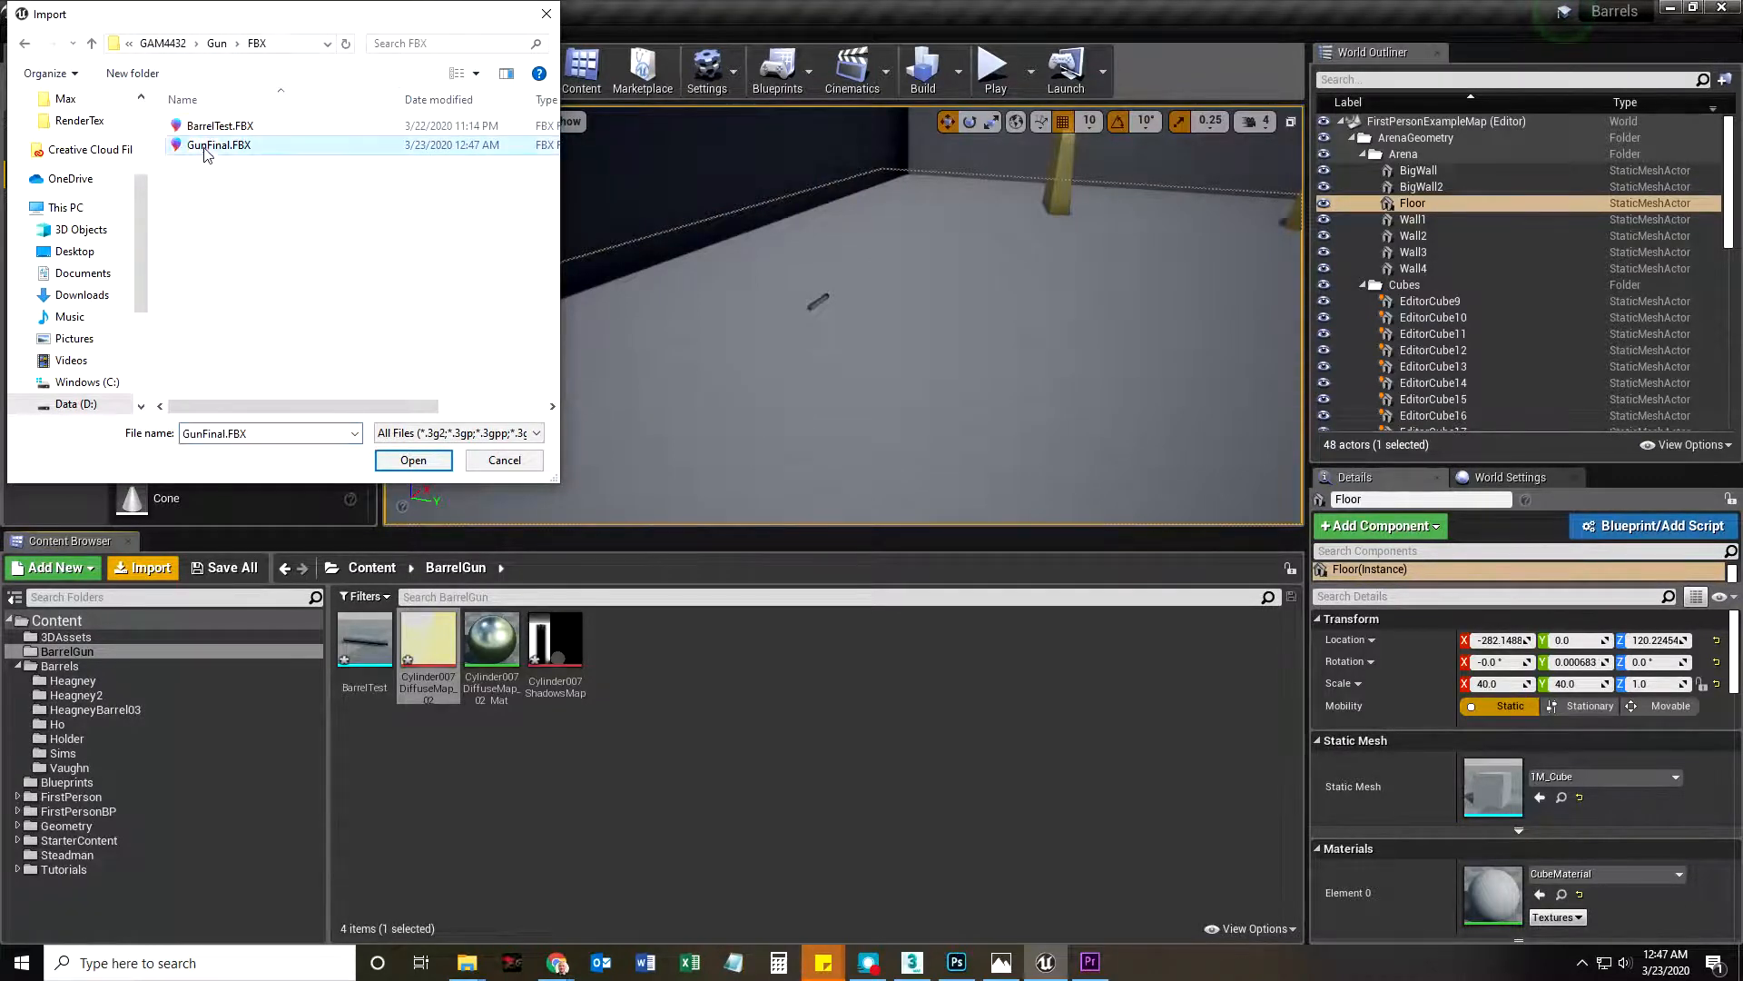
double_click(204, 149)
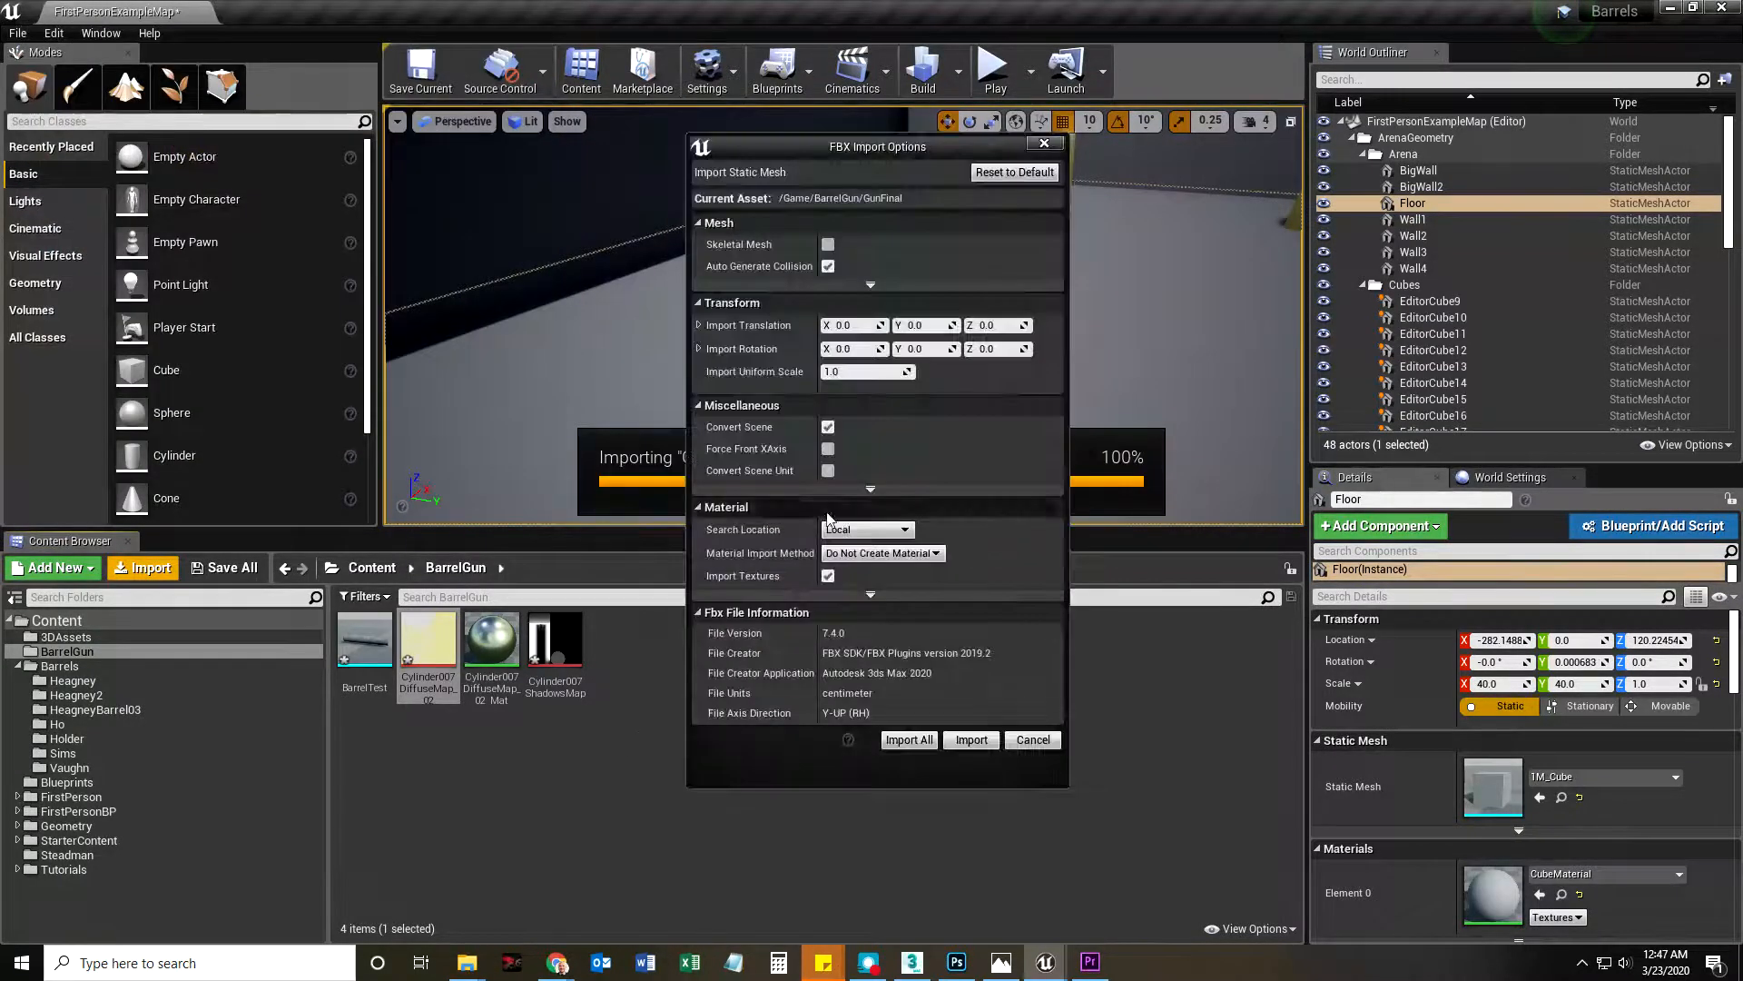
Expand the advanced Mesh and Miscellaneous import options and import GunFinal as a static mesh with the current FBX settings
click(870, 489)
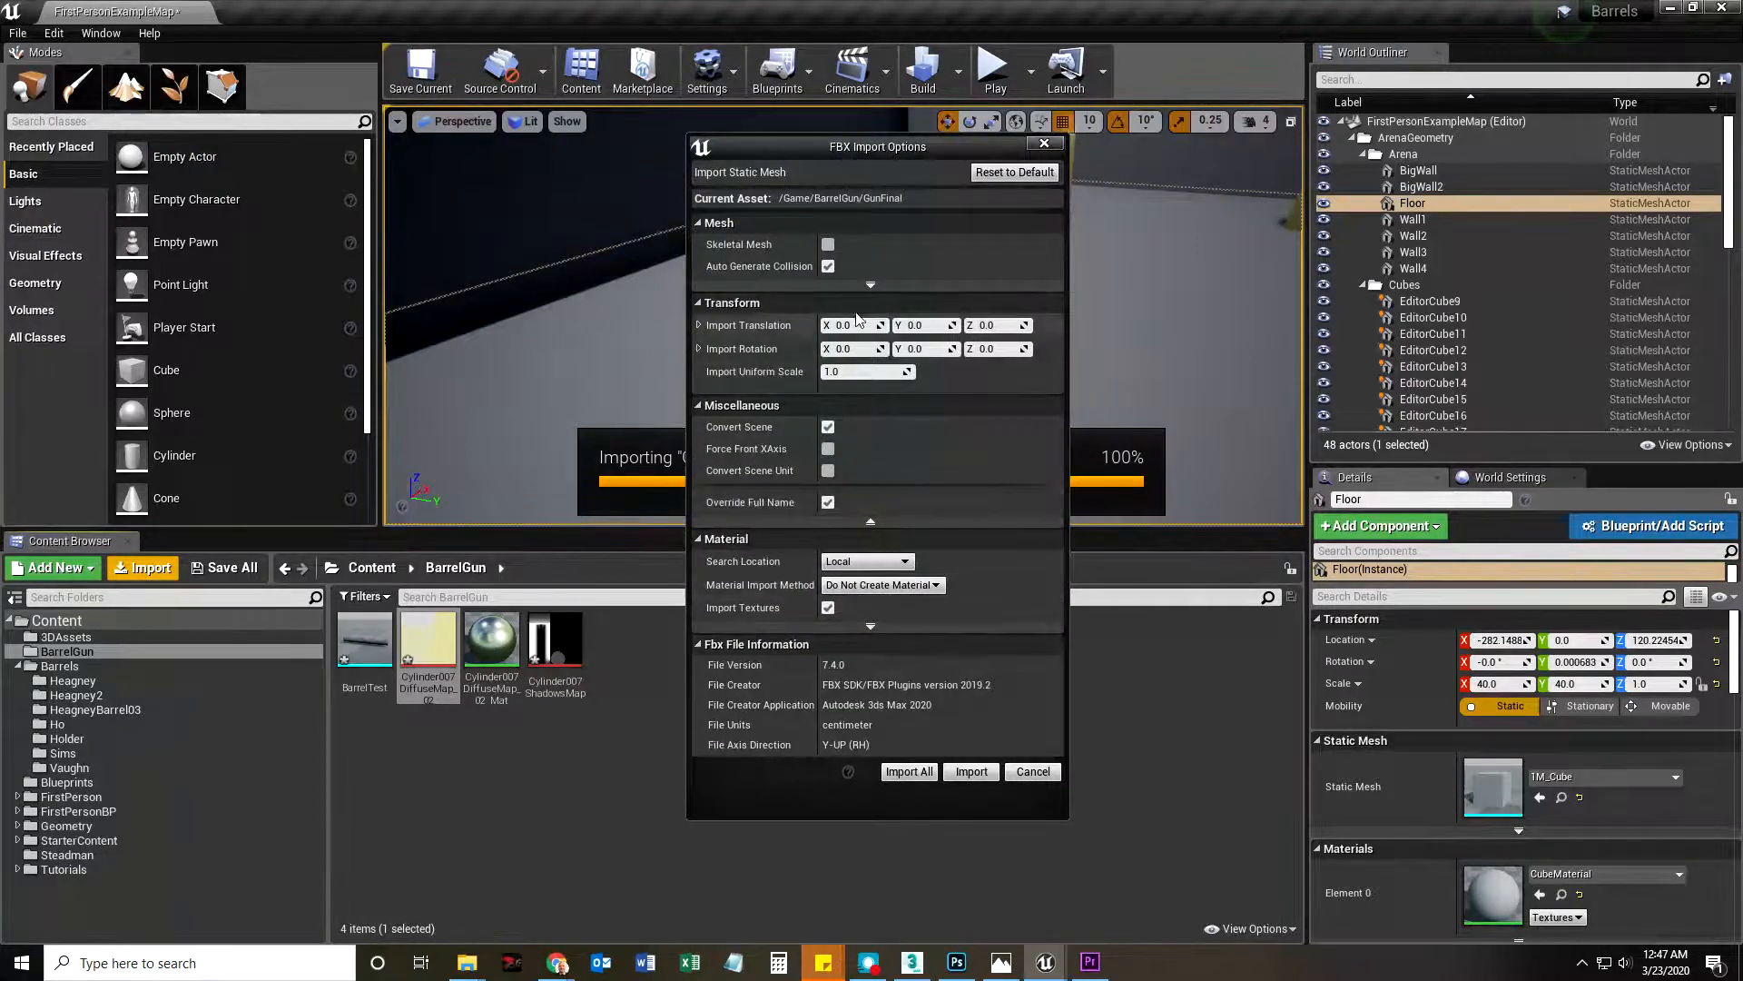
click(870, 284)
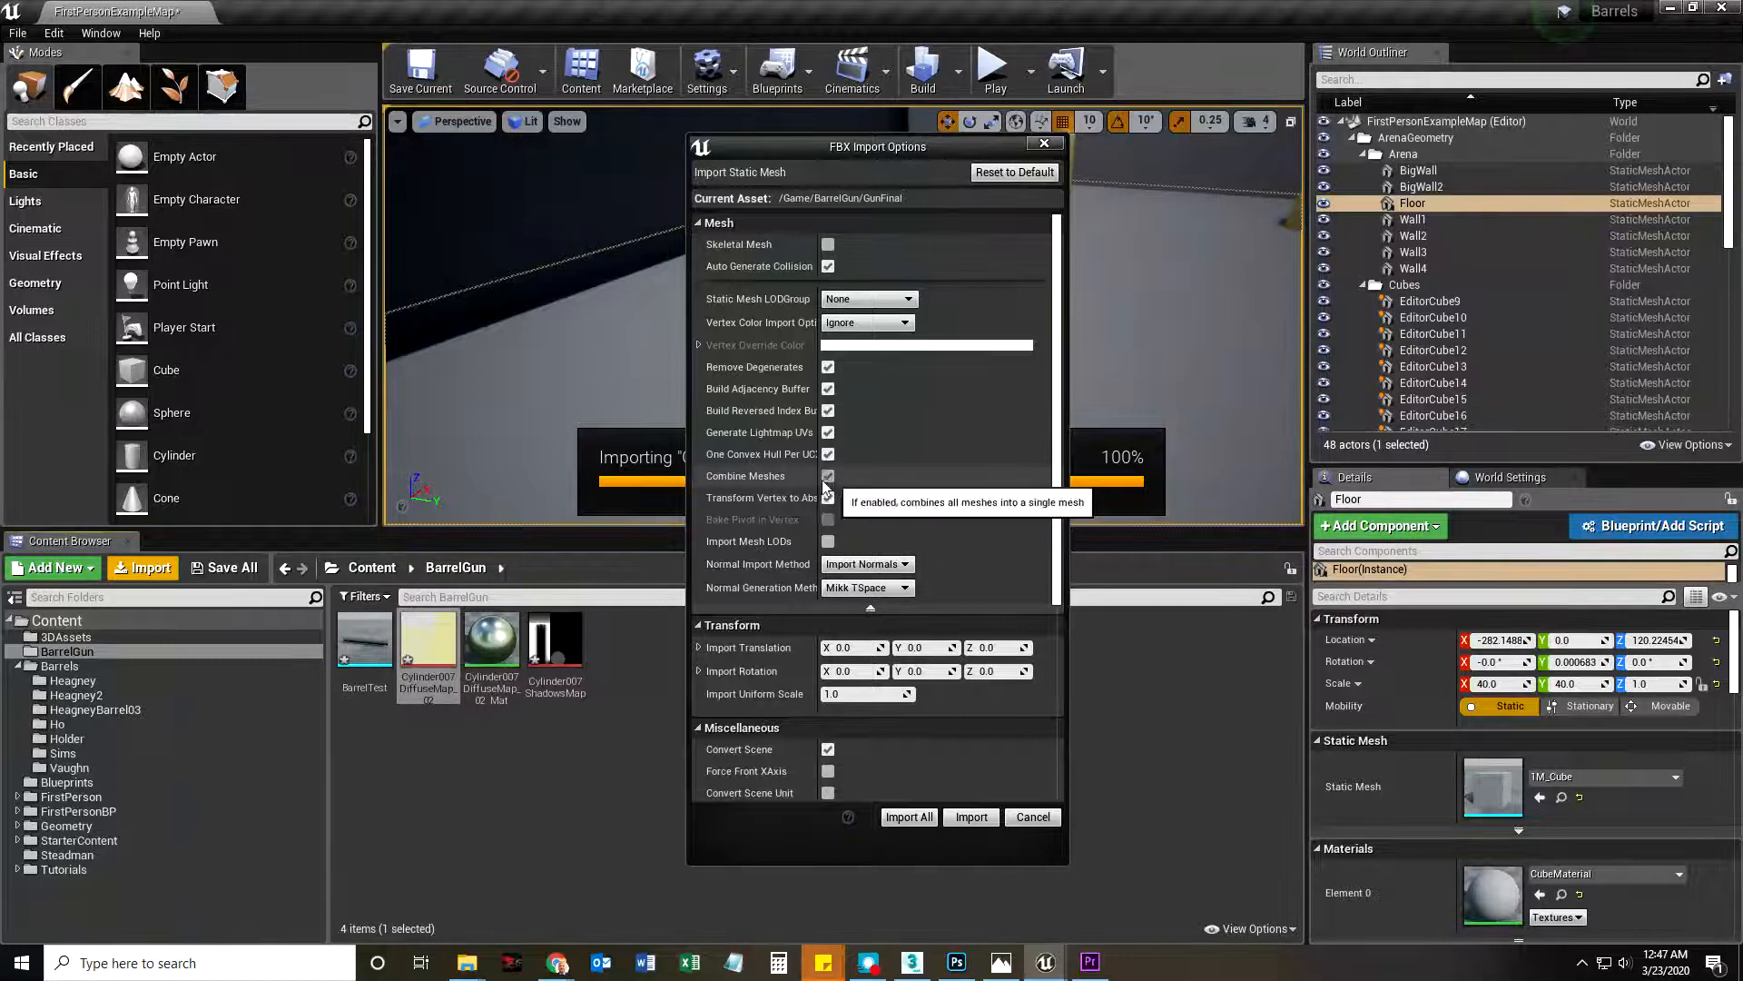
scroll(884, 504, down, 3)
scroll(884, 504, down, 3)
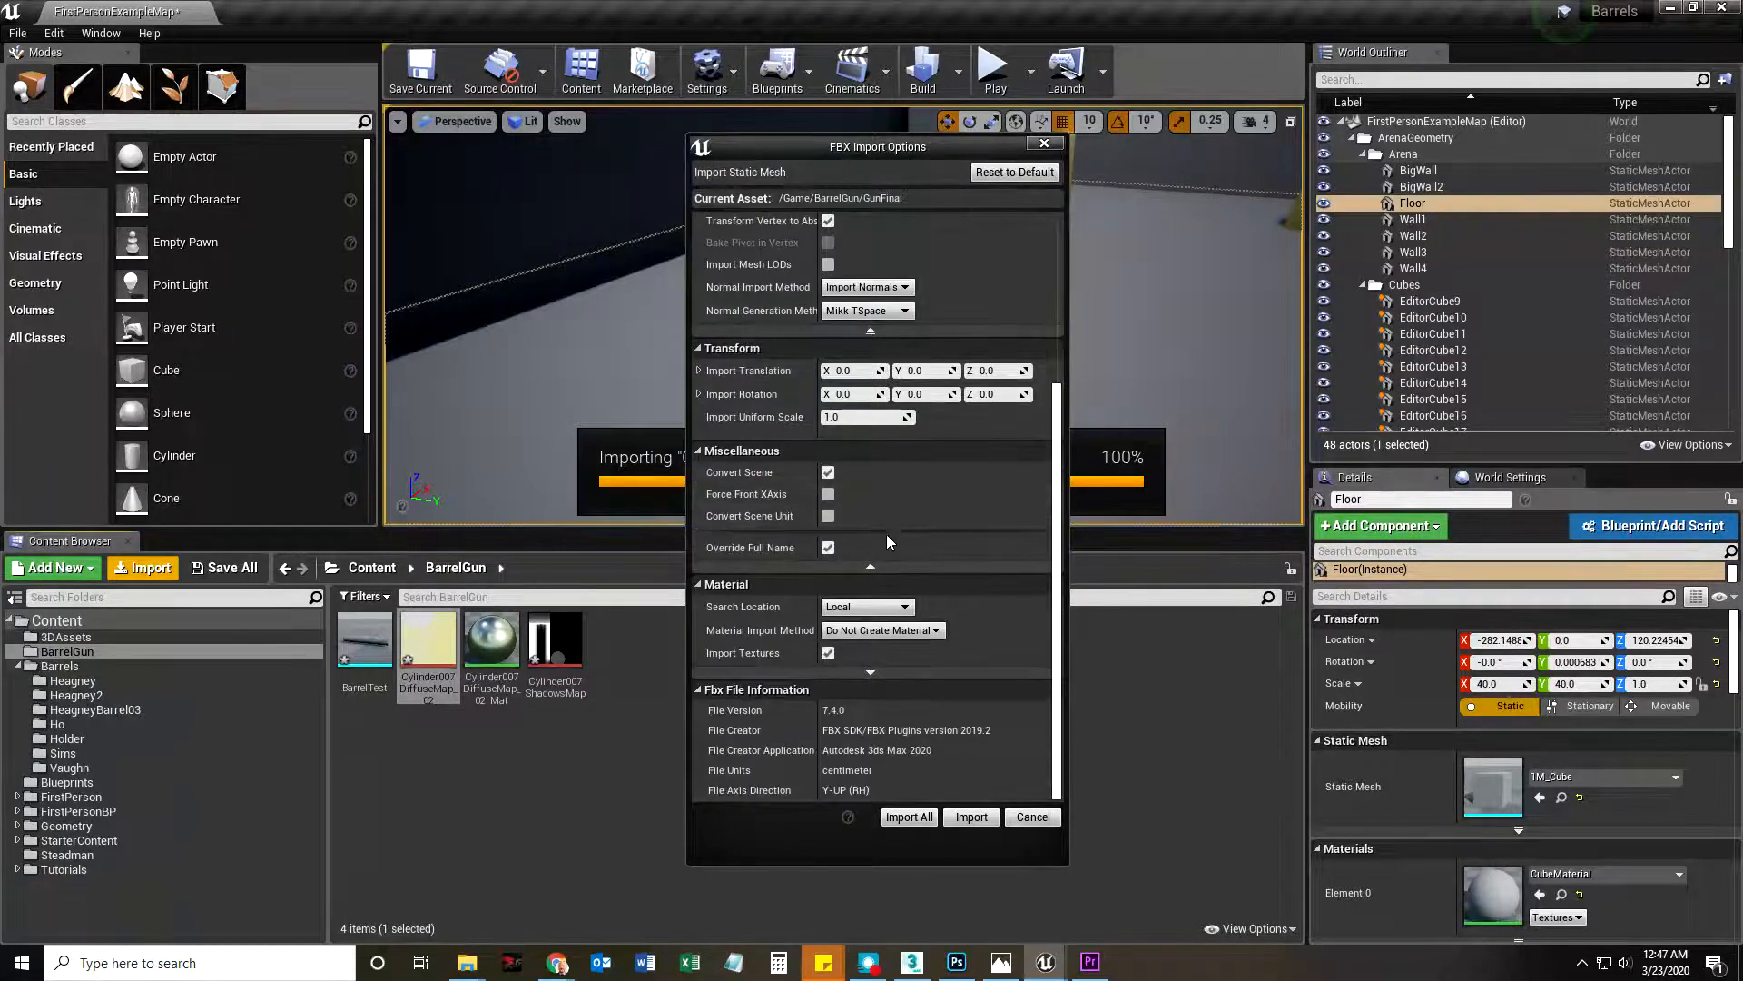
click(903, 816)
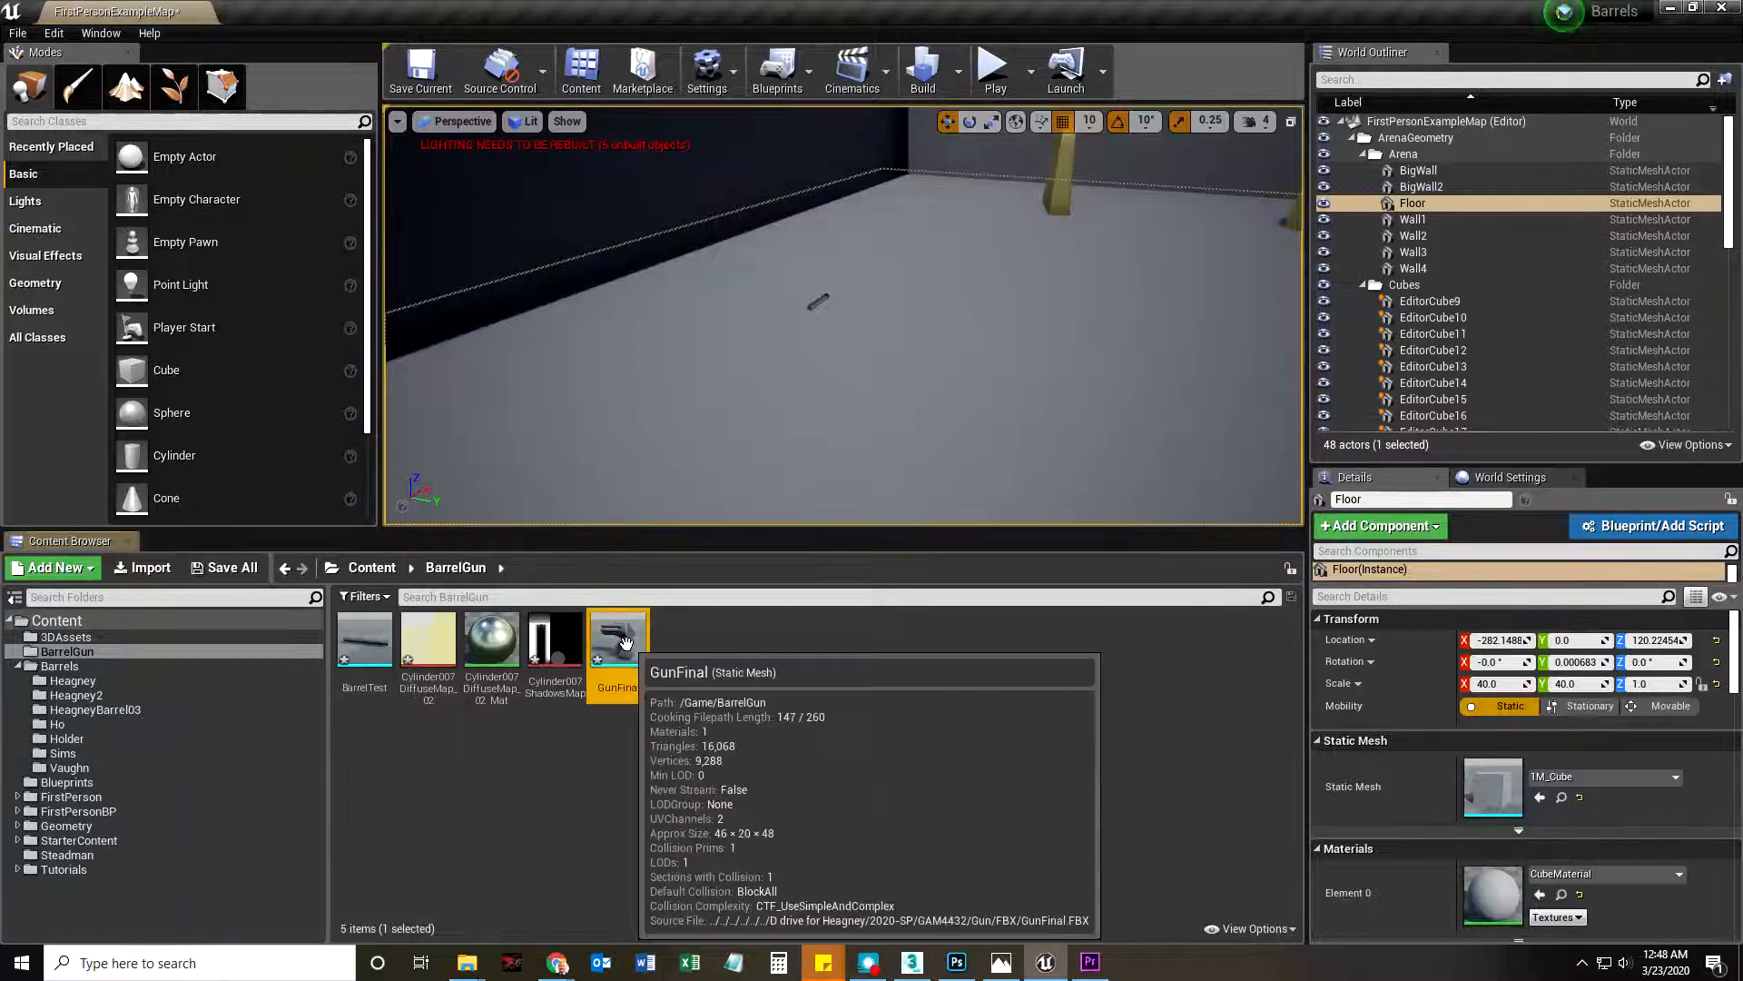
Place GunFinal on the arena floor near the small barrel and set its scale to 3 on all three axes
drag(617, 647, 857, 333)
drag(863, 403, 861, 440)
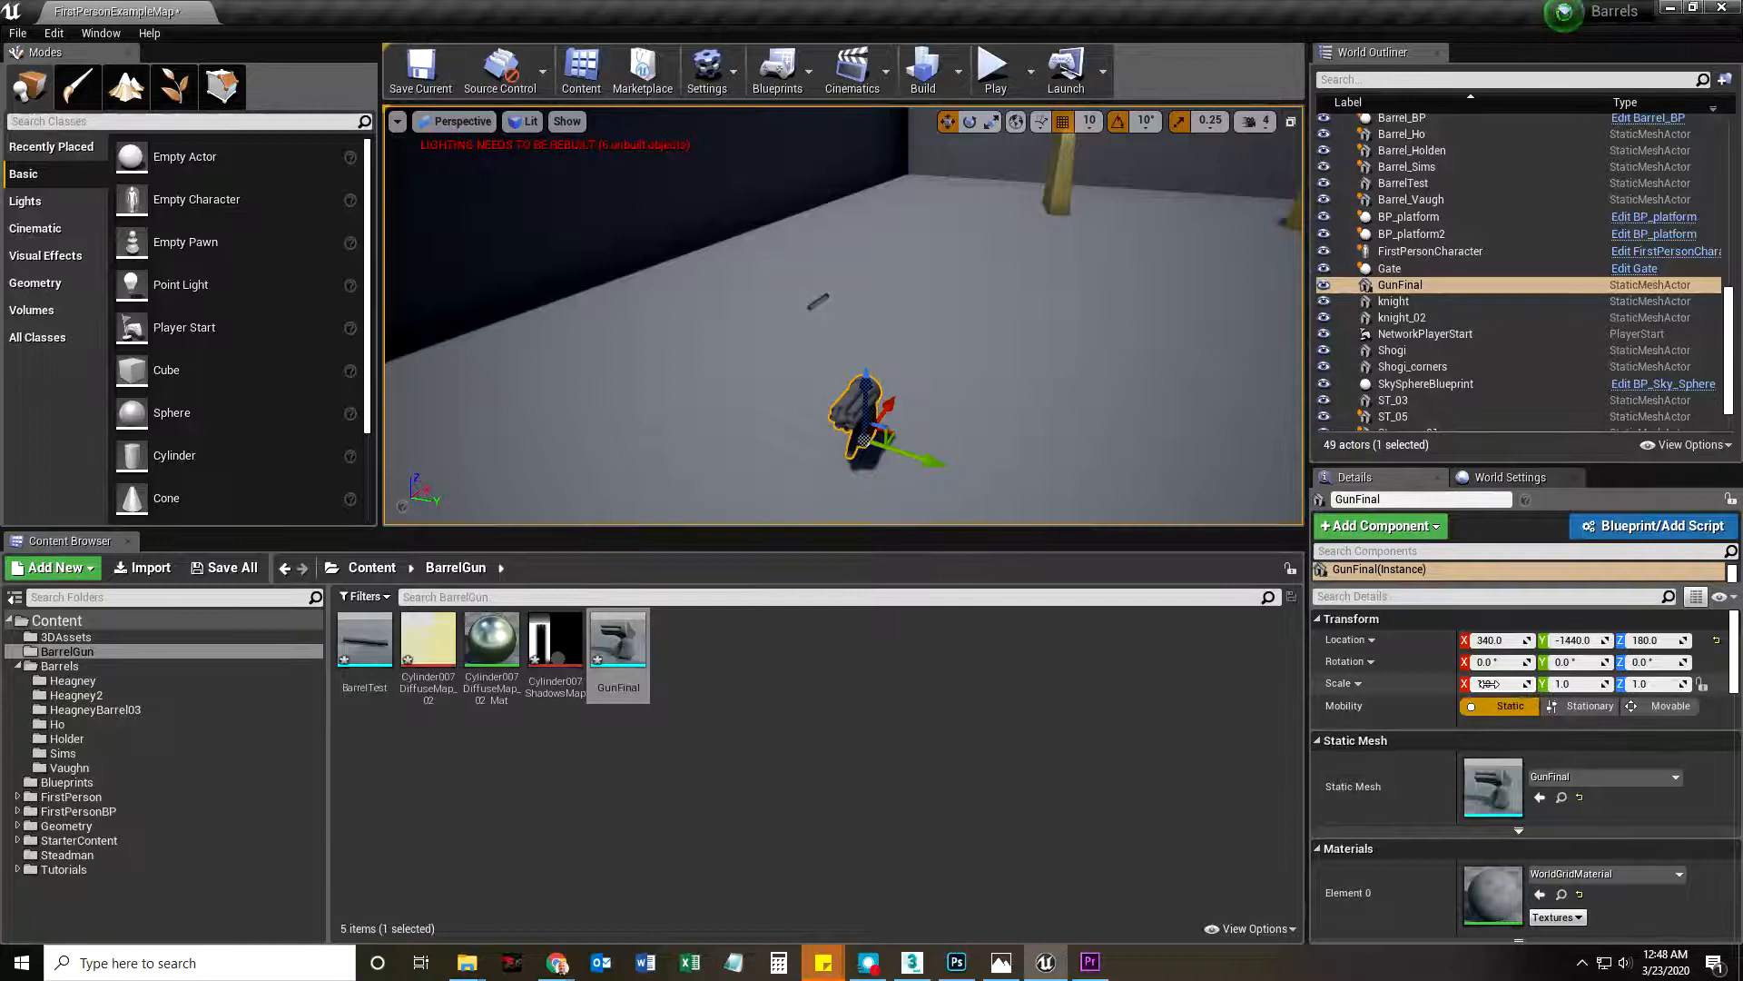
key(Tab)
text(3)
key(Tab)
text(3)
key(Return)
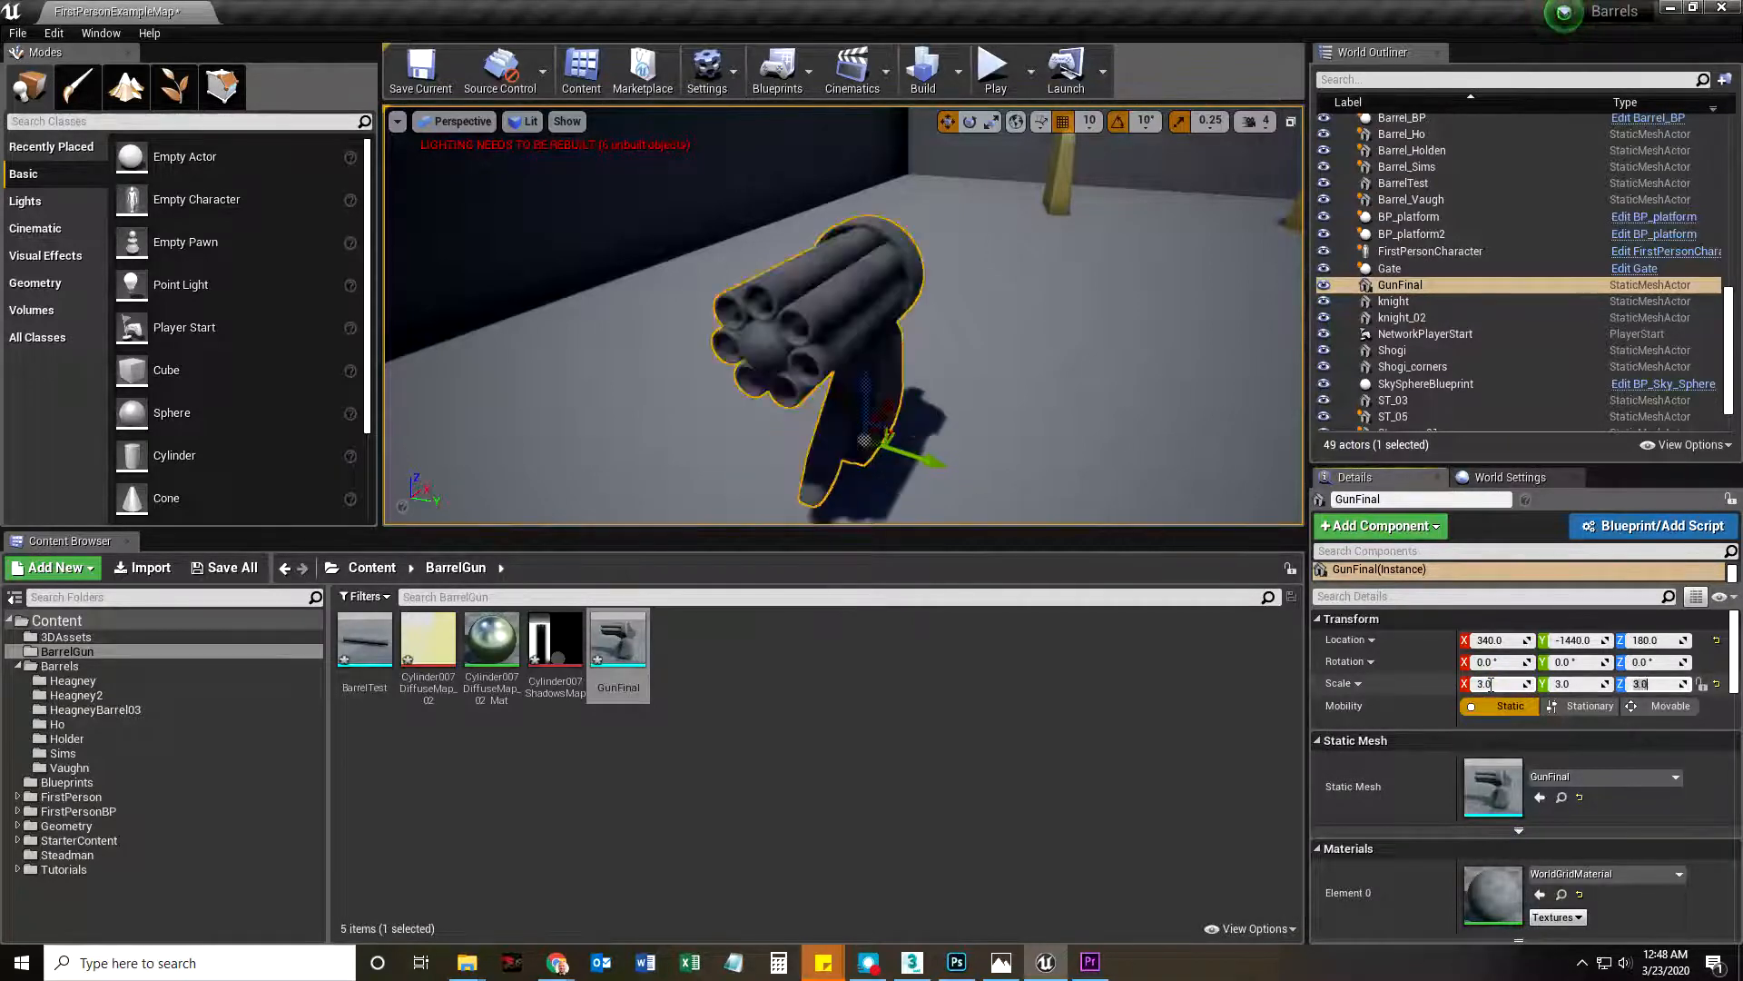
scroll(846, 414, down, 3)
mouse_move(944, 430)
right_down()
mouse_move(908, 408)
mouse_move(944, 425)
mouse_move(927, 443)
right_up()
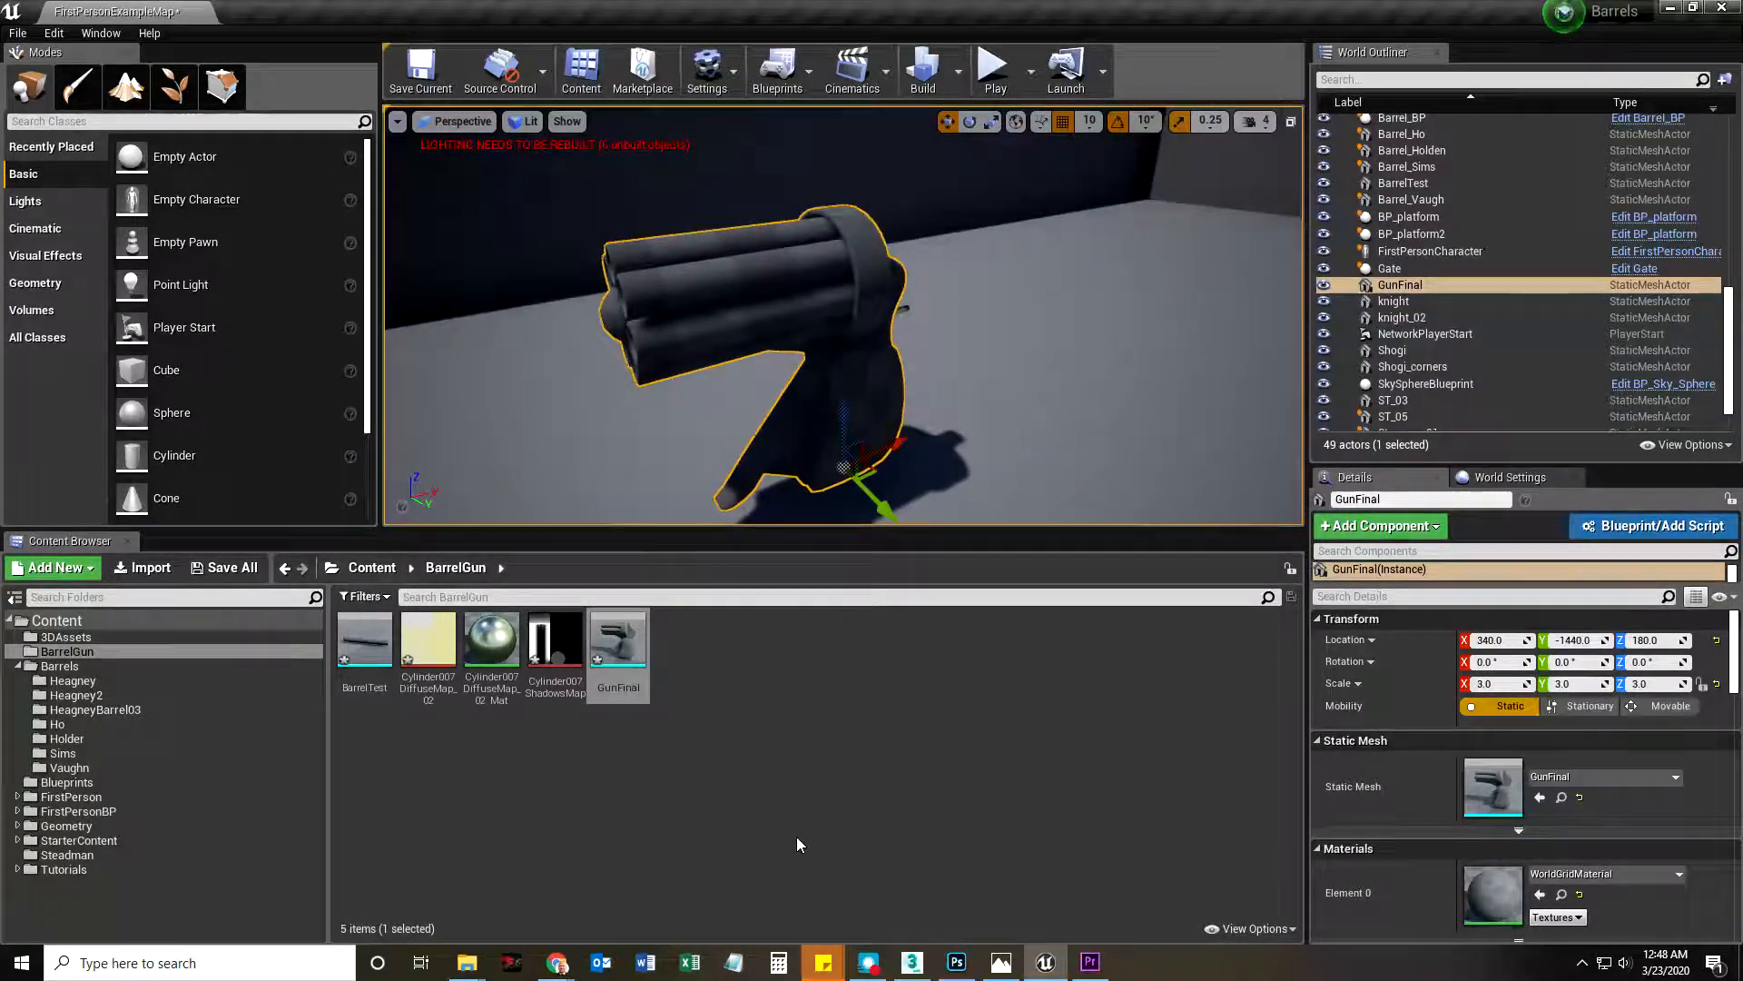
Import TheGunDiffuseMap_02.tga and TheGunShadowsMap.tga from the Gun project's Maps2 folder into the BarrelGun content folder
click(148, 567)
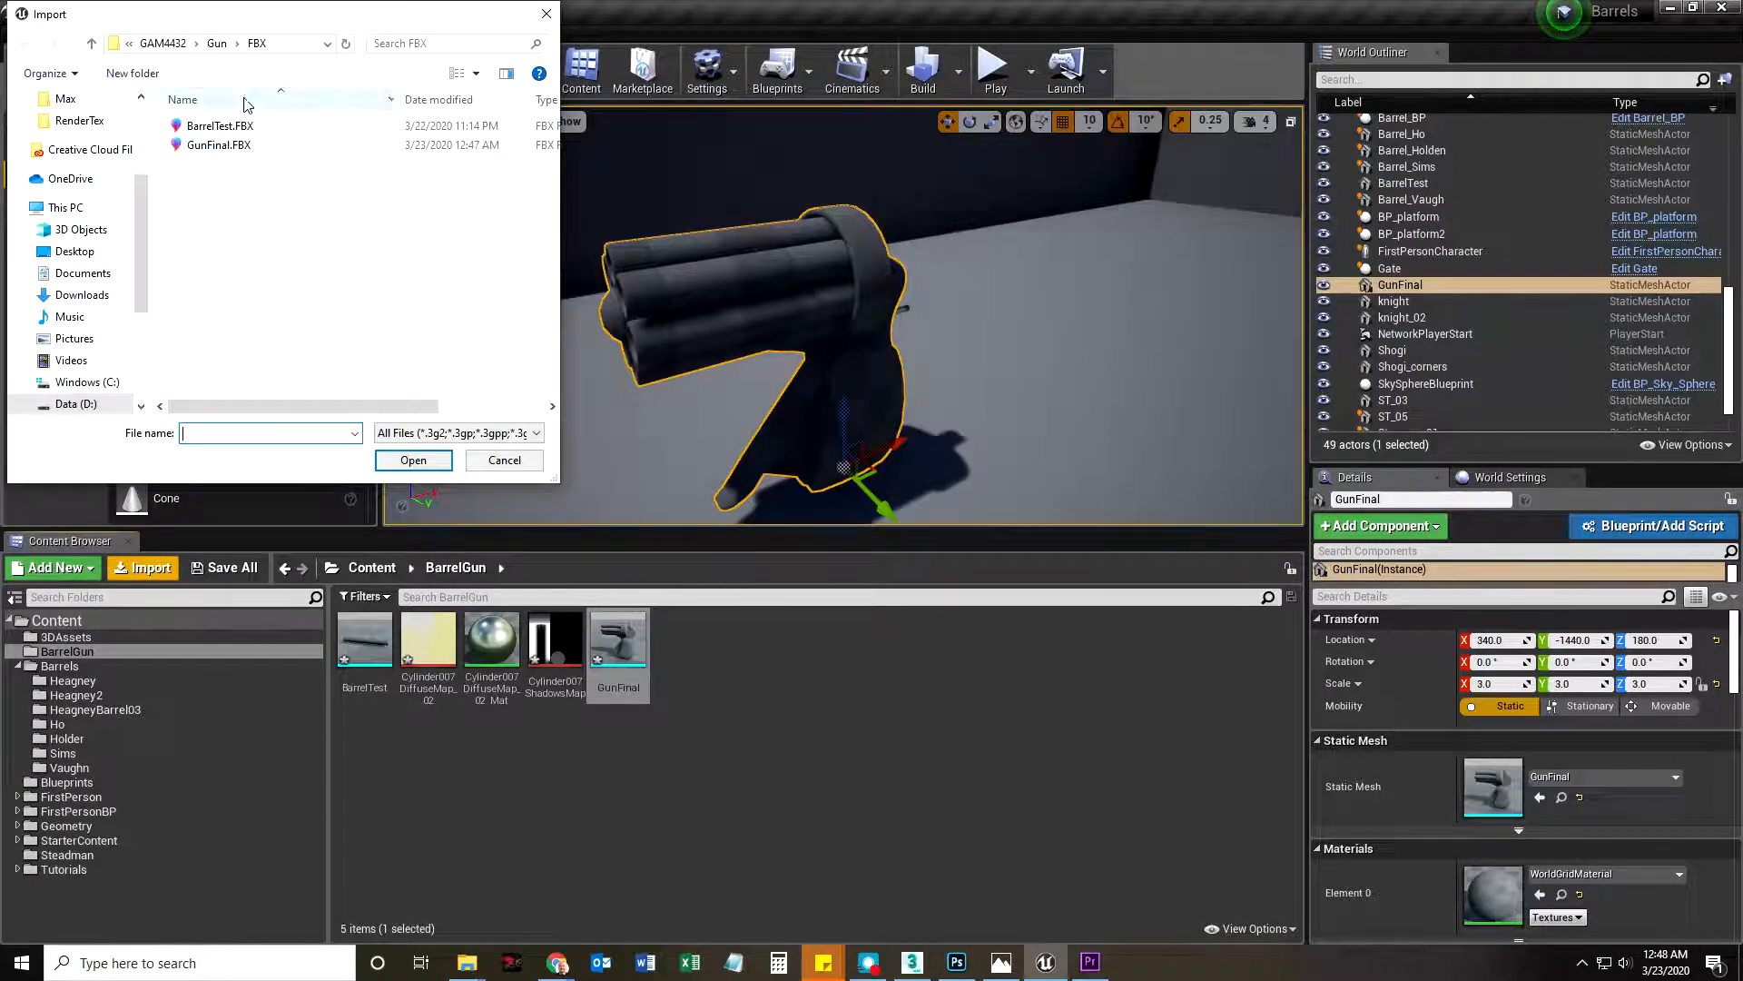
click(217, 43)
double_click(191, 163)
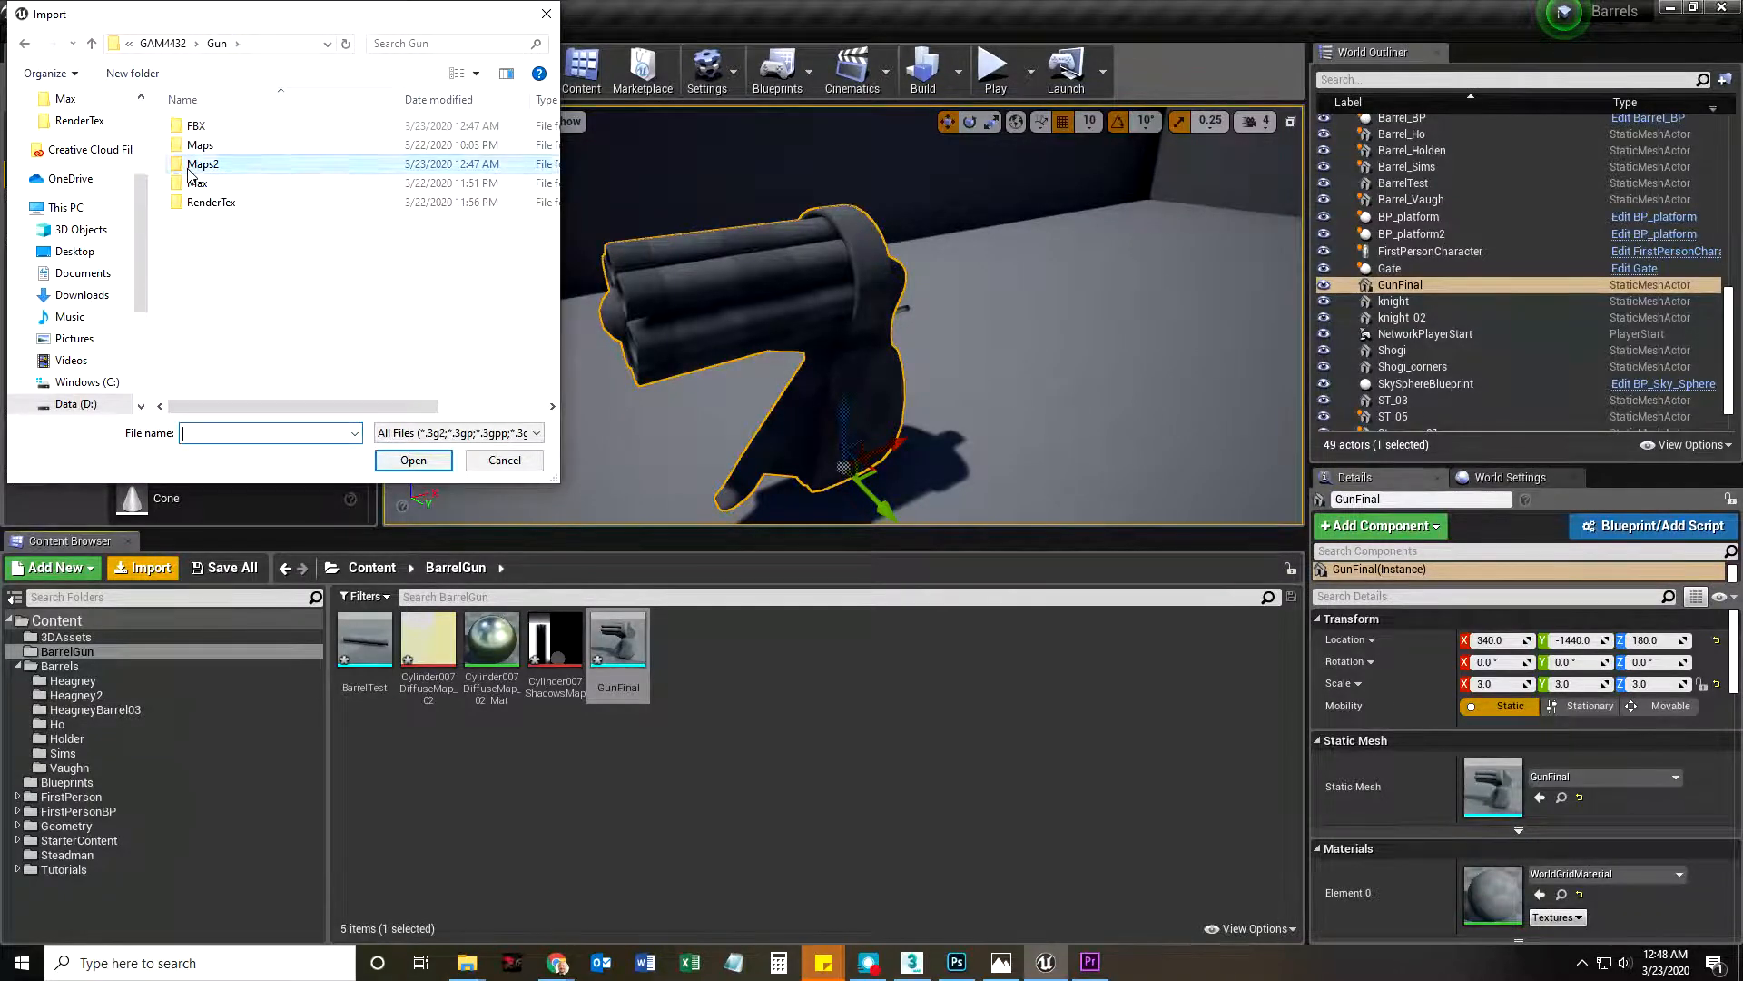
click(389, 209)
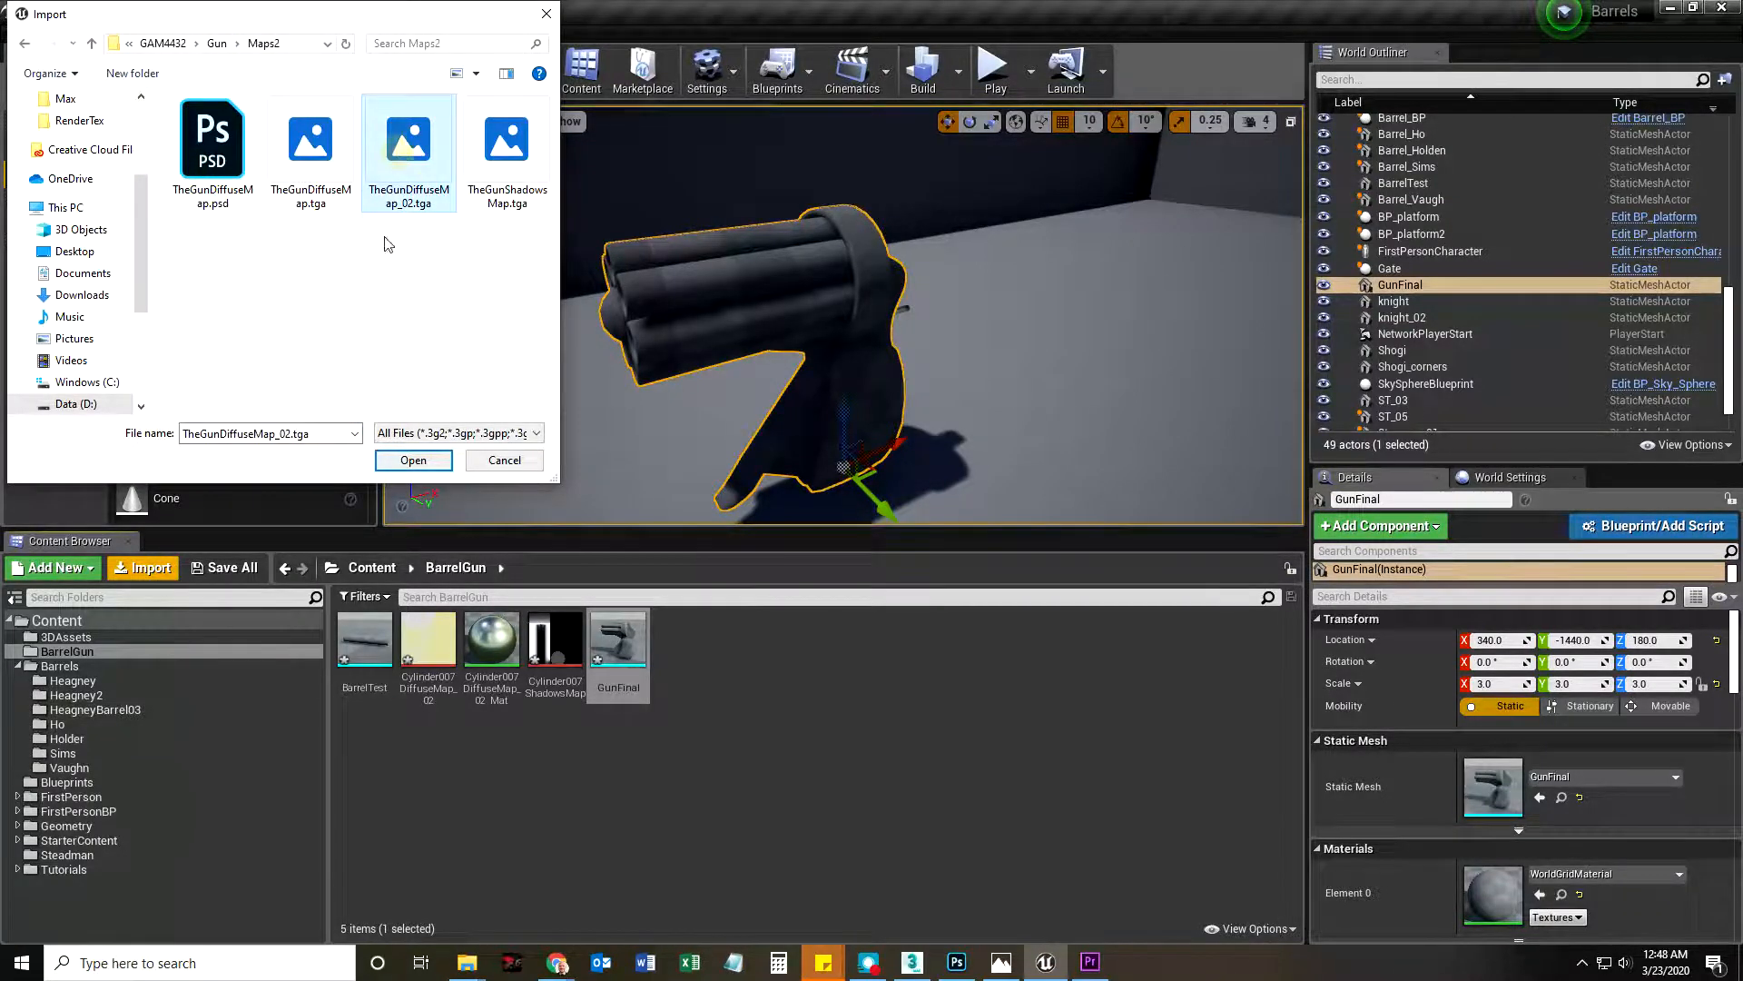
ctrl+click(506, 167)
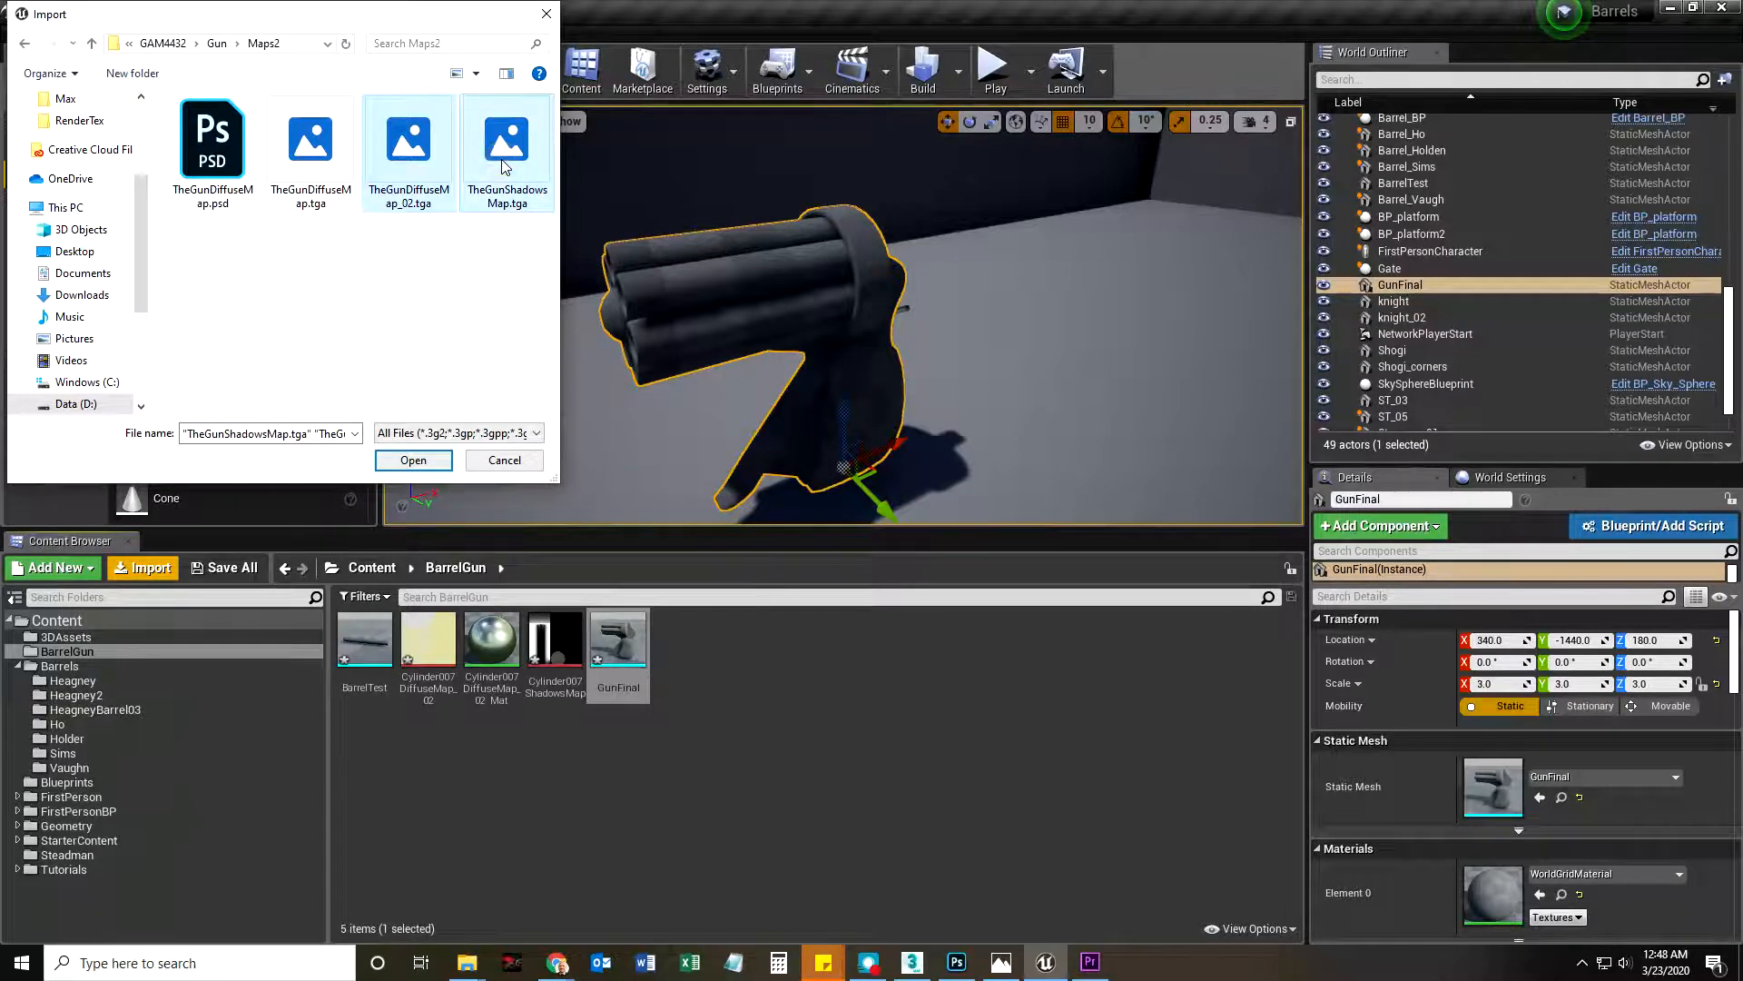
click(400, 463)
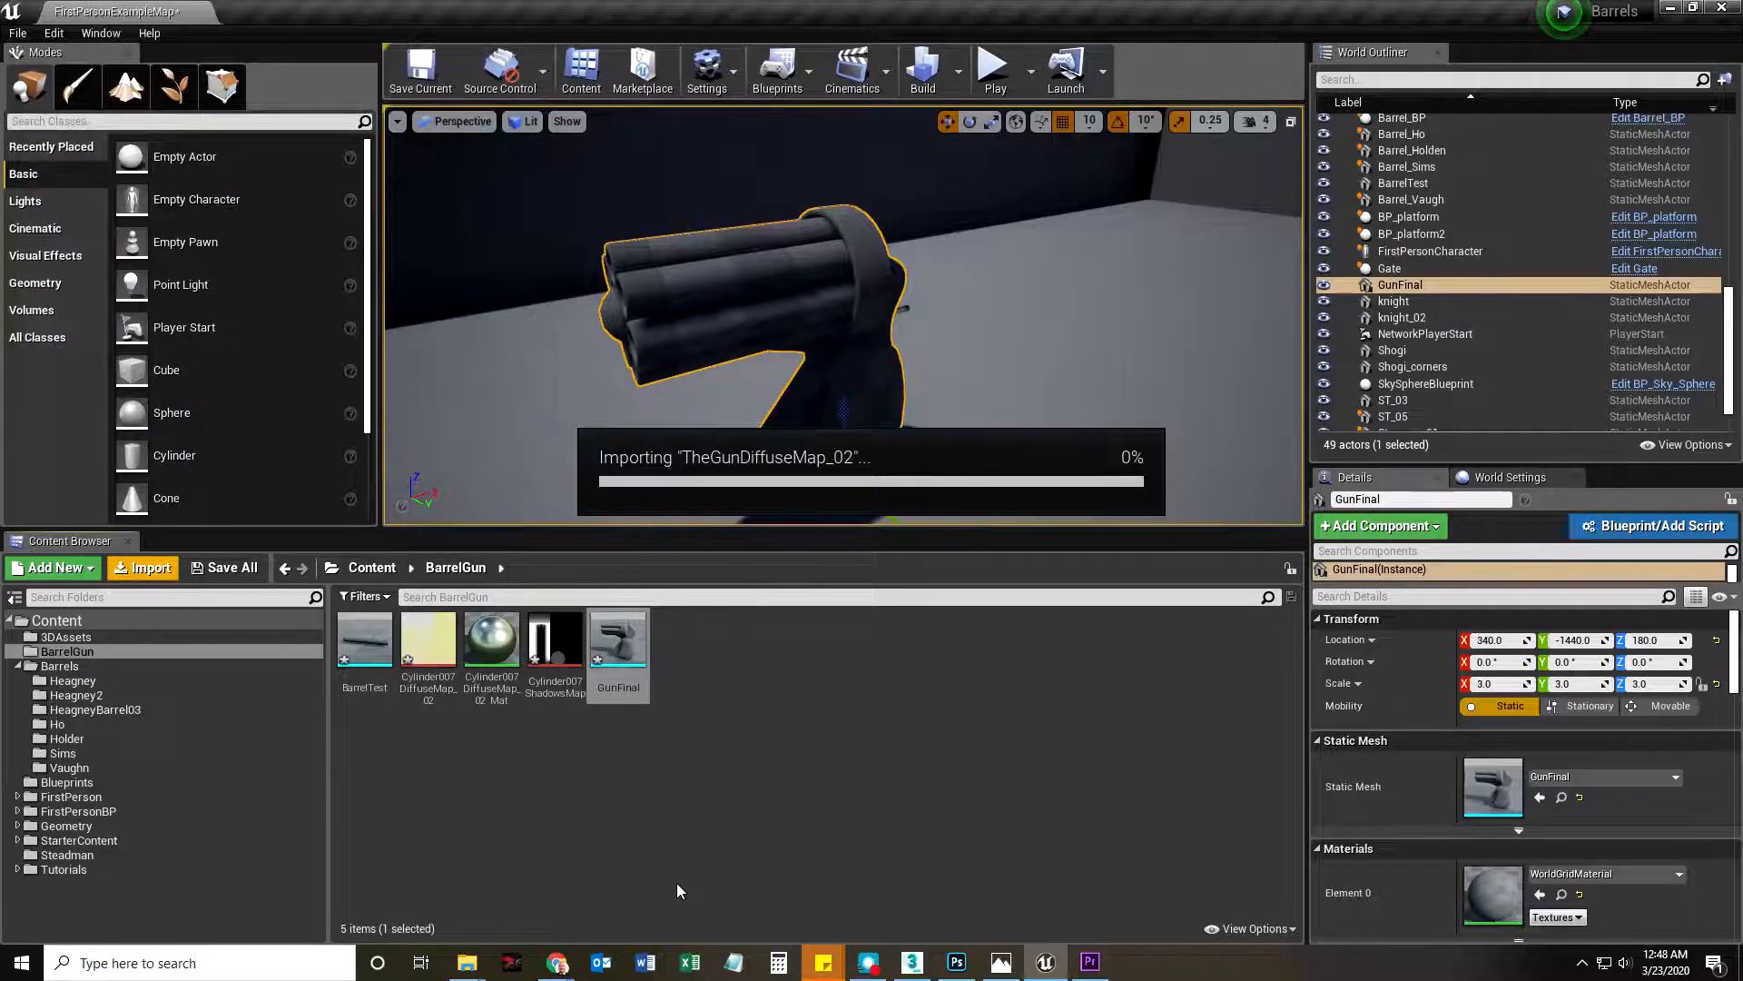
click(712, 759)
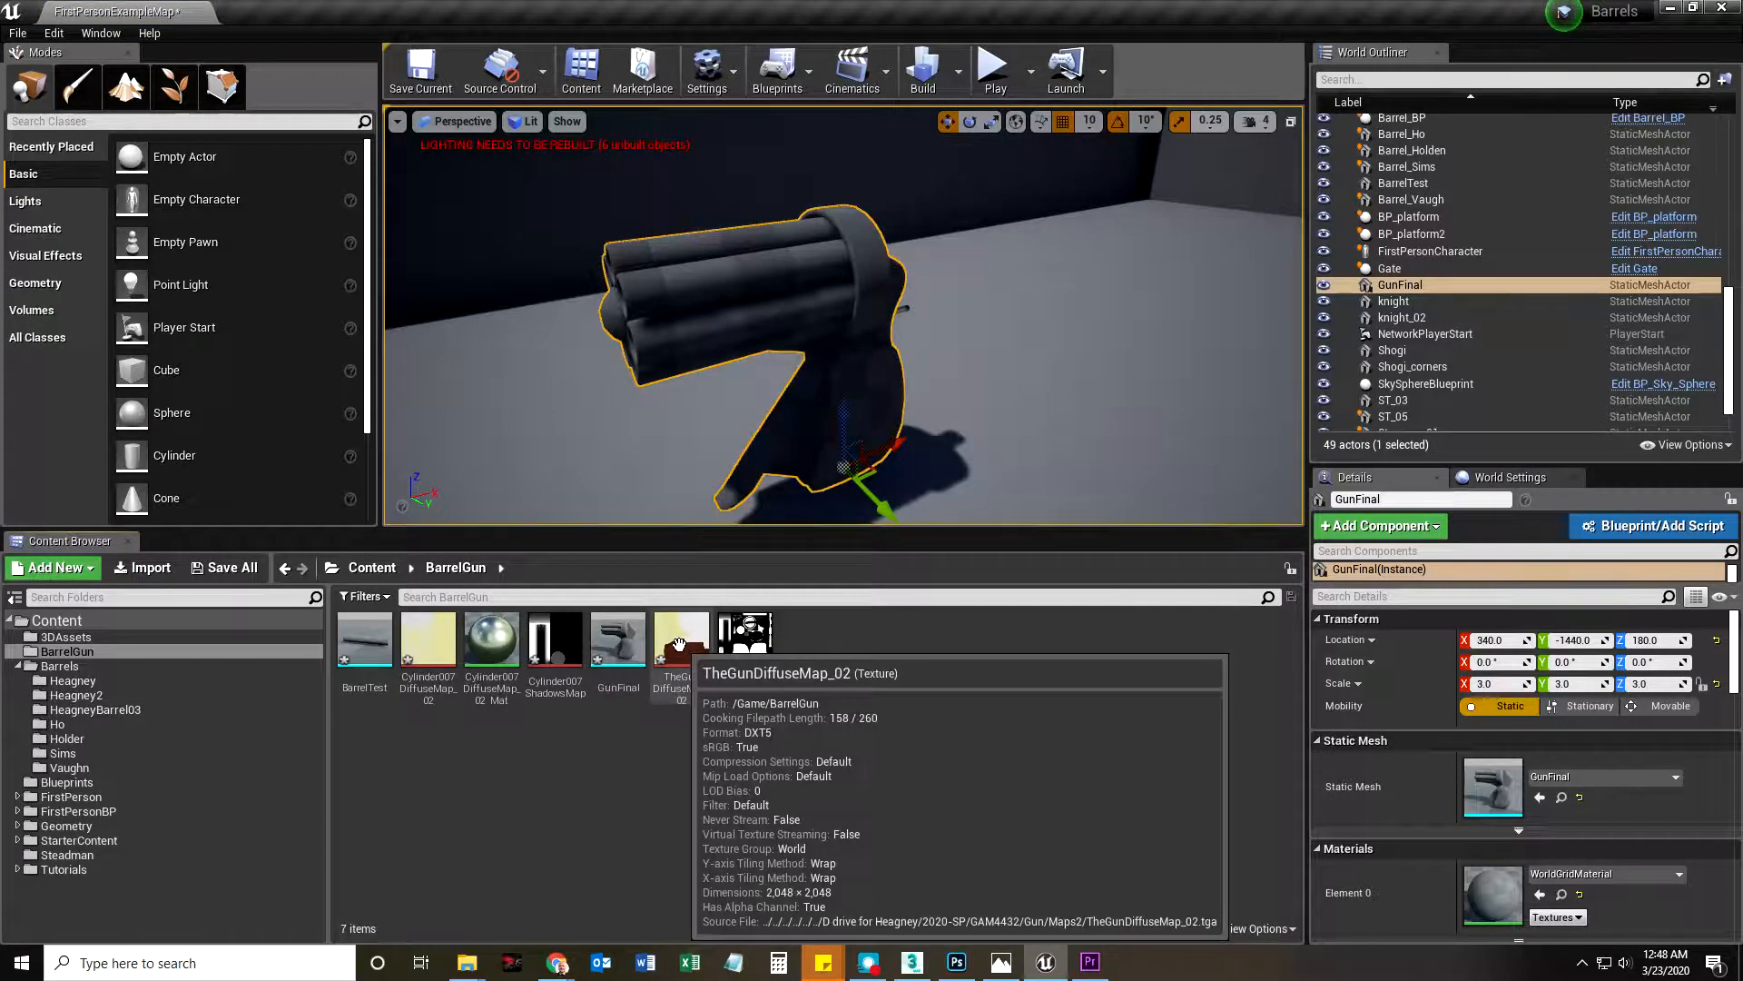
Create a material from the TheGunDiffuseMap_02 texture and name it M_GunFinal
click(678, 686)
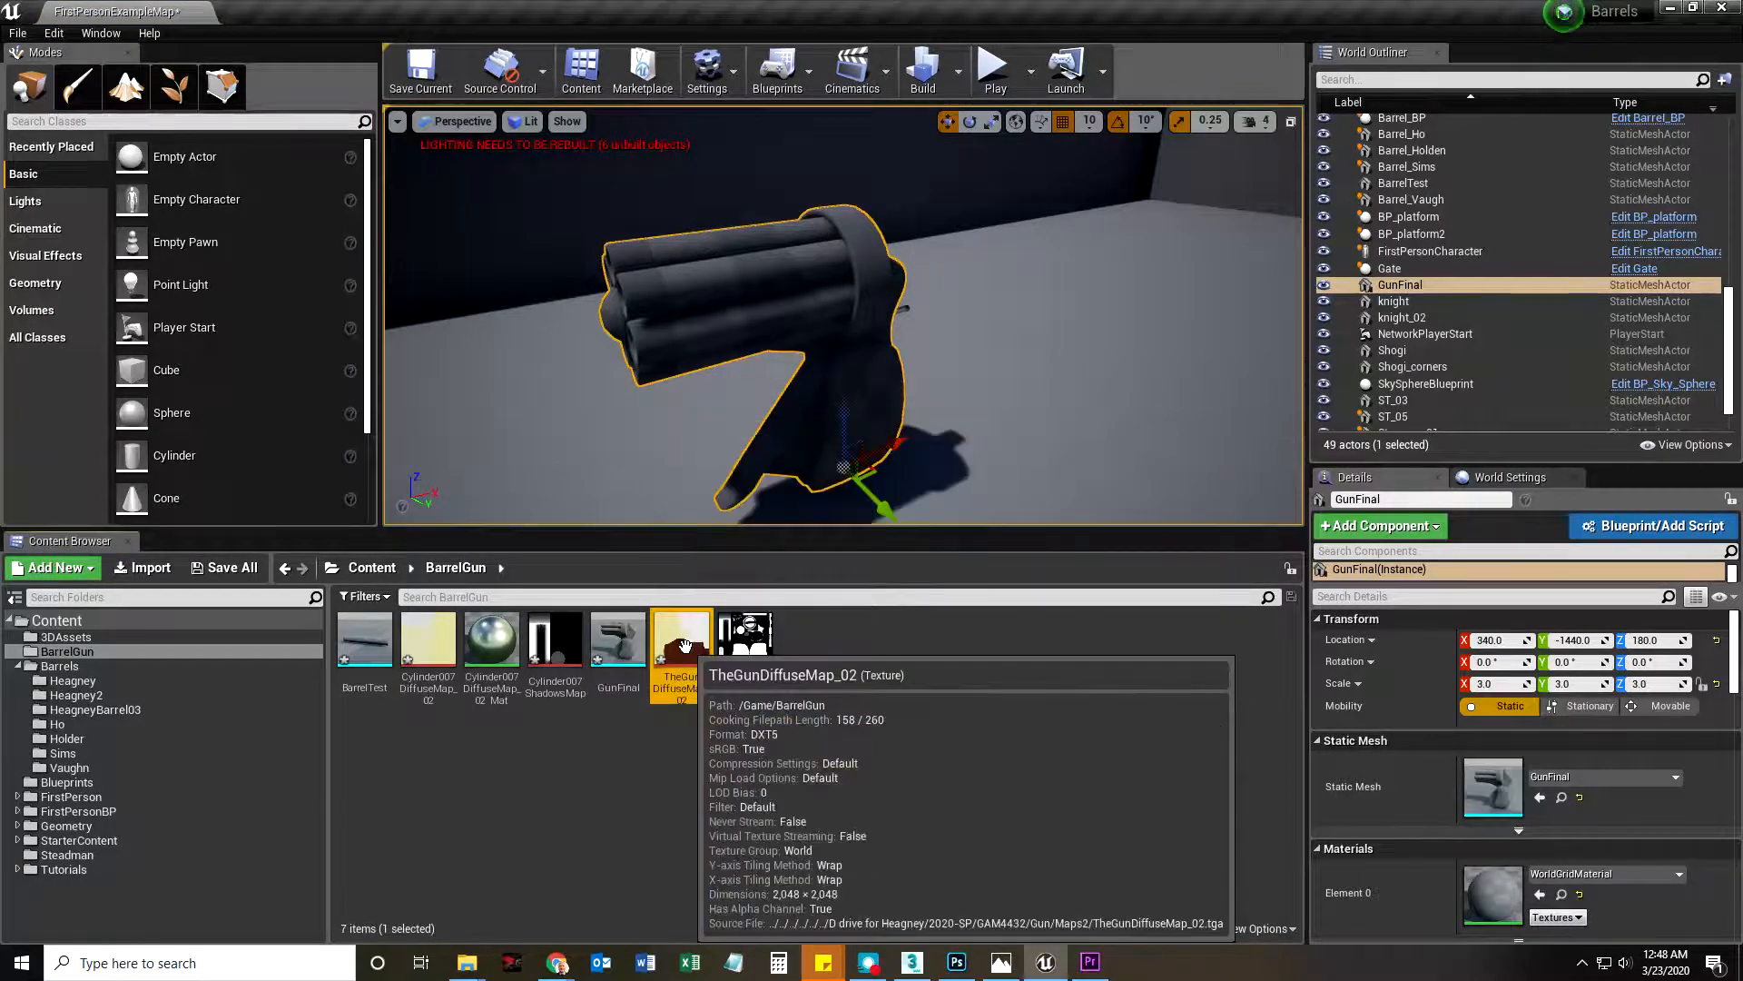
right_click(692, 672)
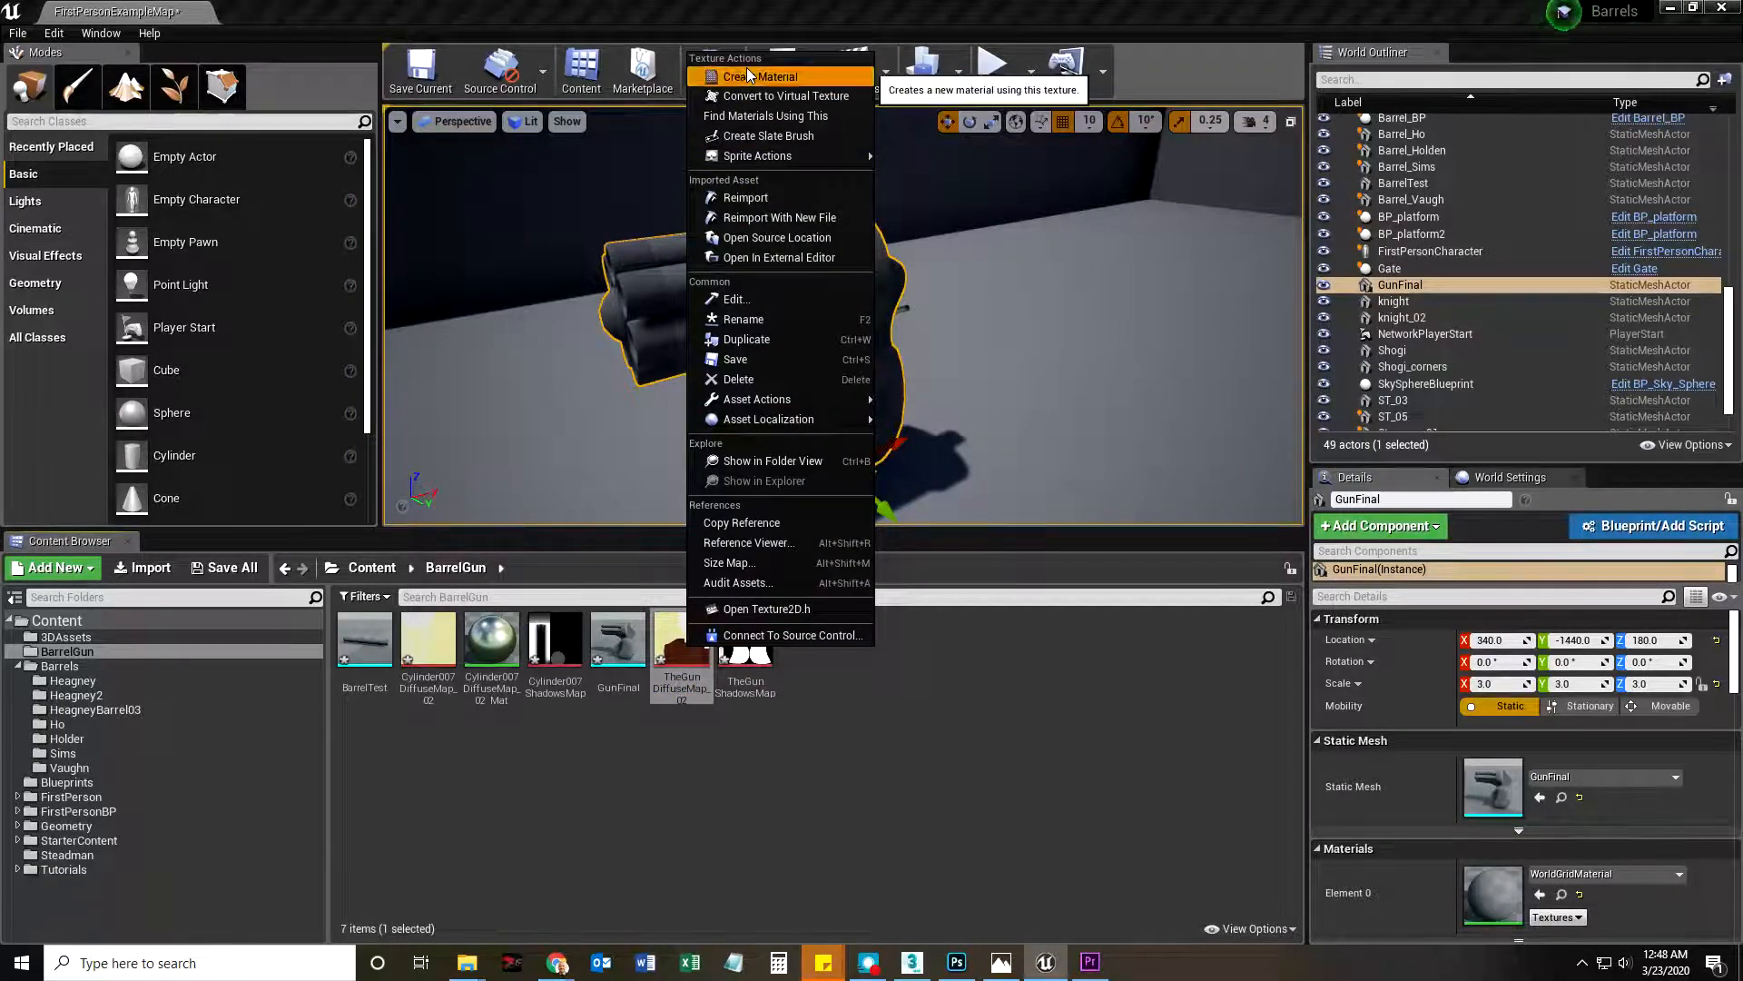
click(744, 74)
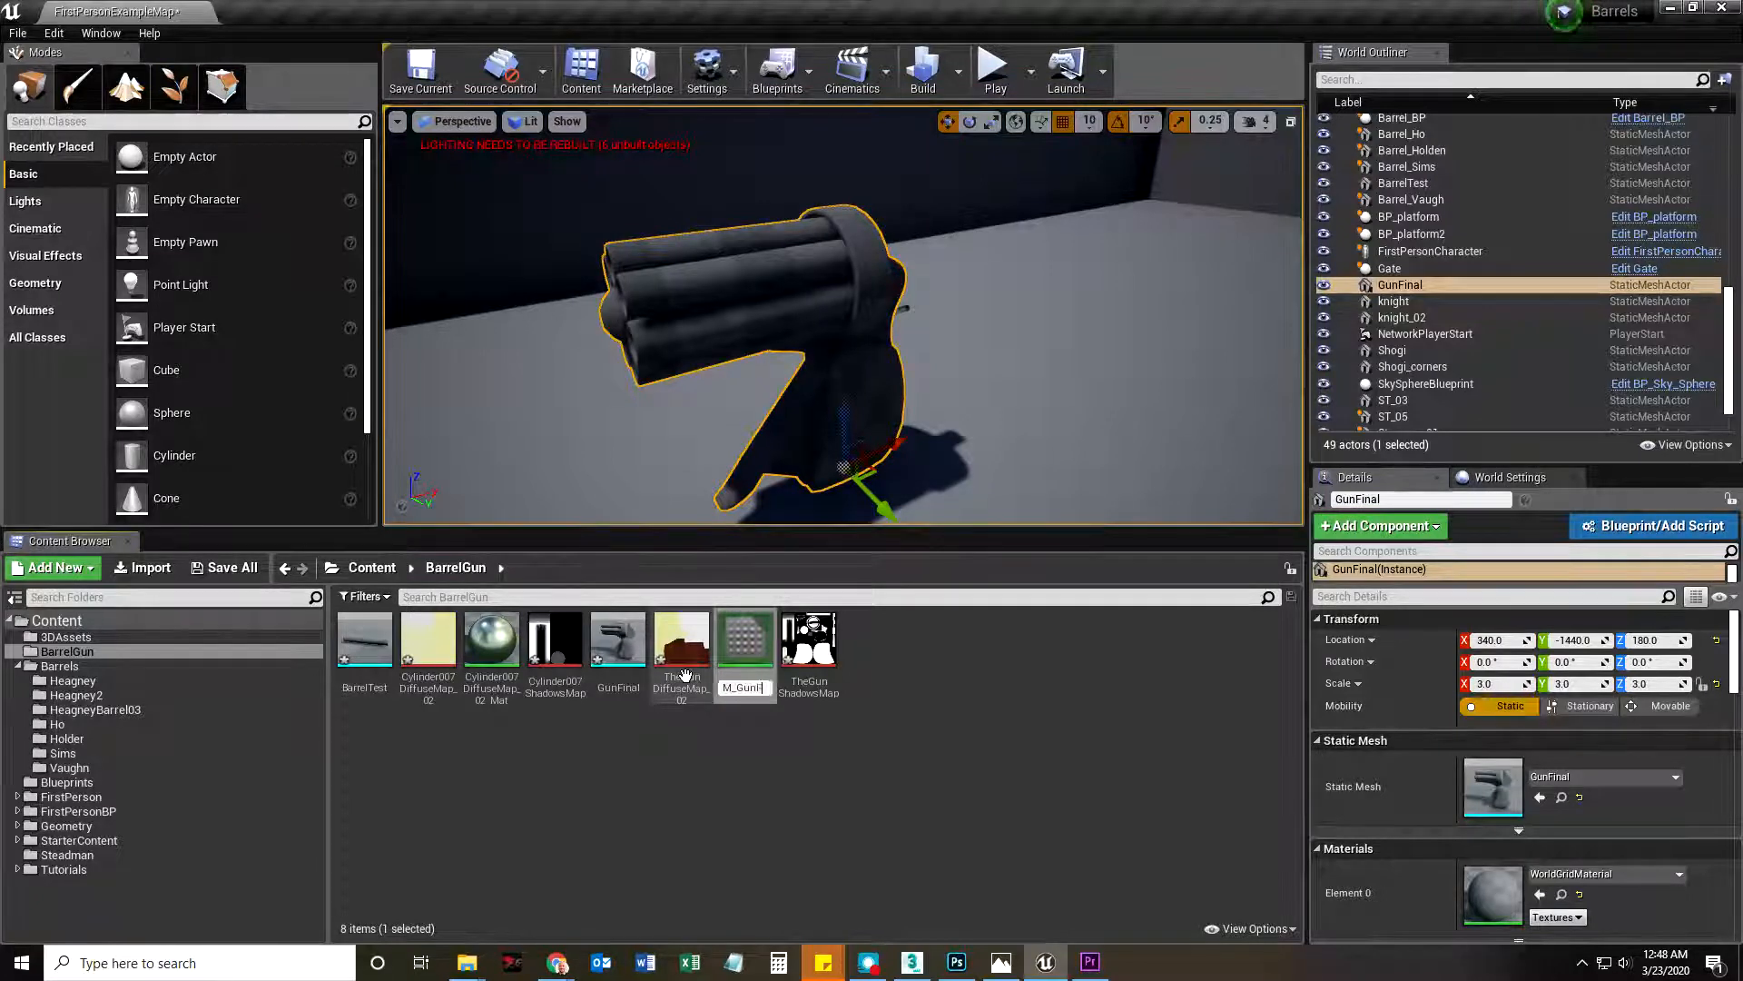
key(Return)
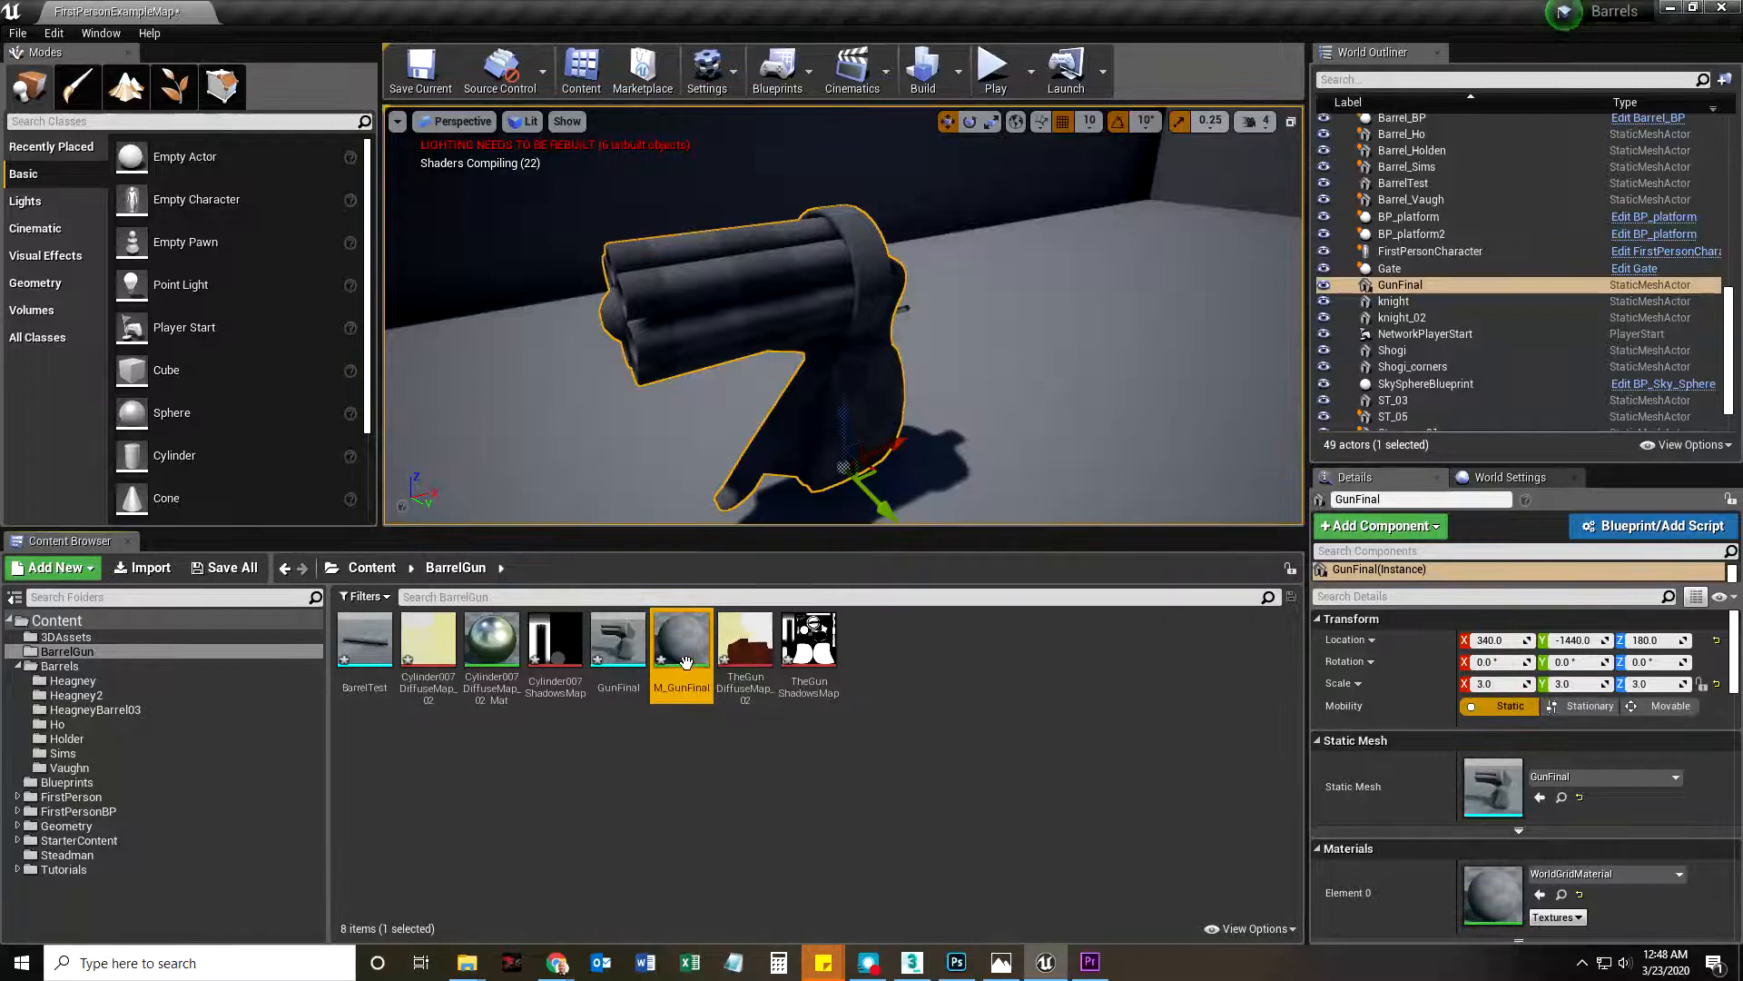
Open M_GunFinal, separate the Texture Sample node from the material node, and move the editor window clear of the content assets
double_click(715, 677)
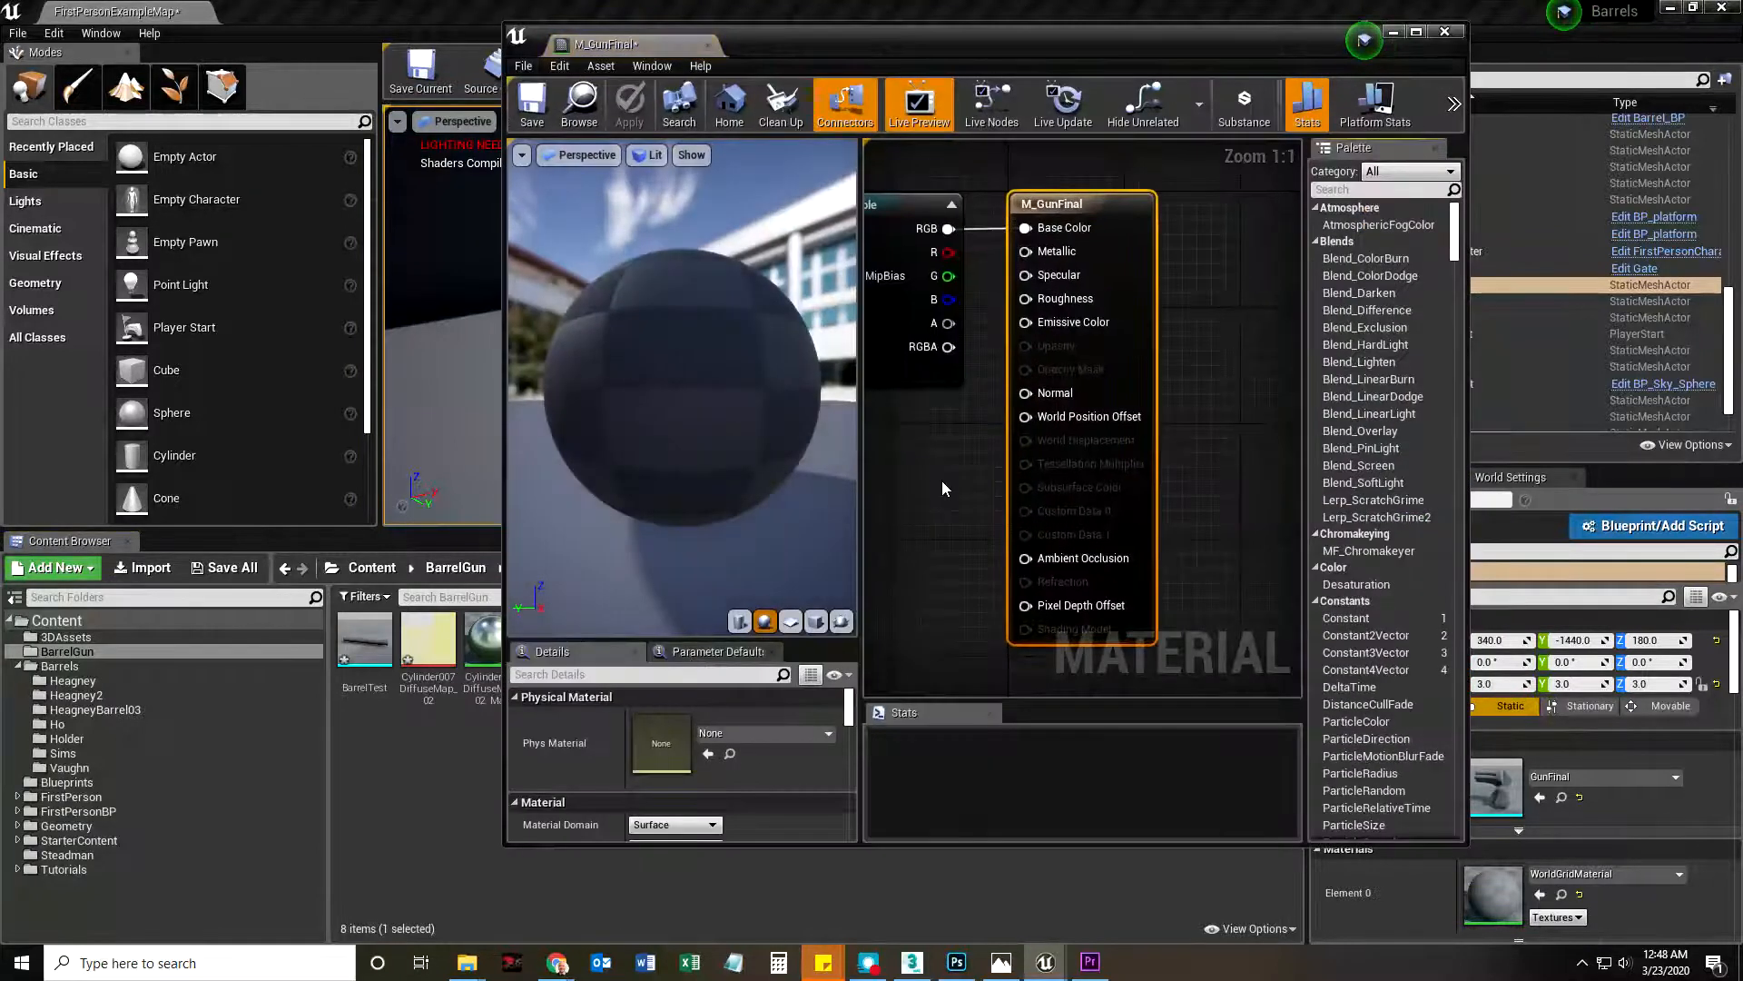
right_drag(941, 481, 1168, 595)
drag(1081, 318, 1013, 231)
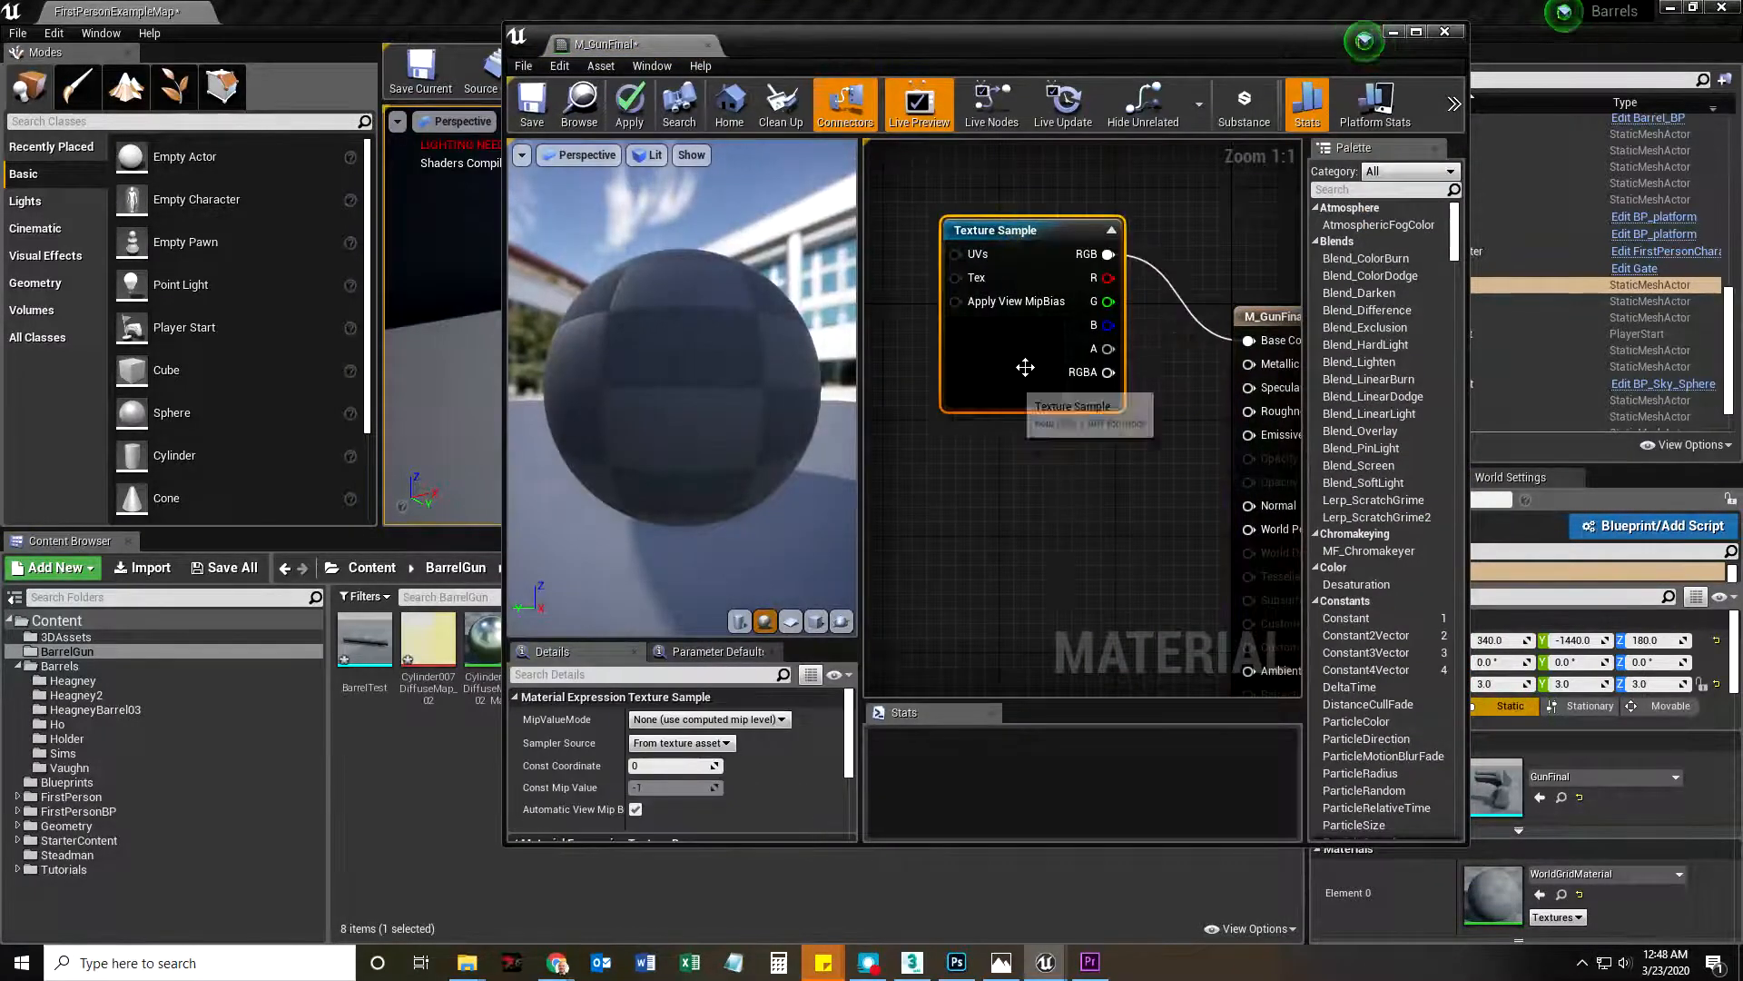
drag(1005, 34, 1276, 20)
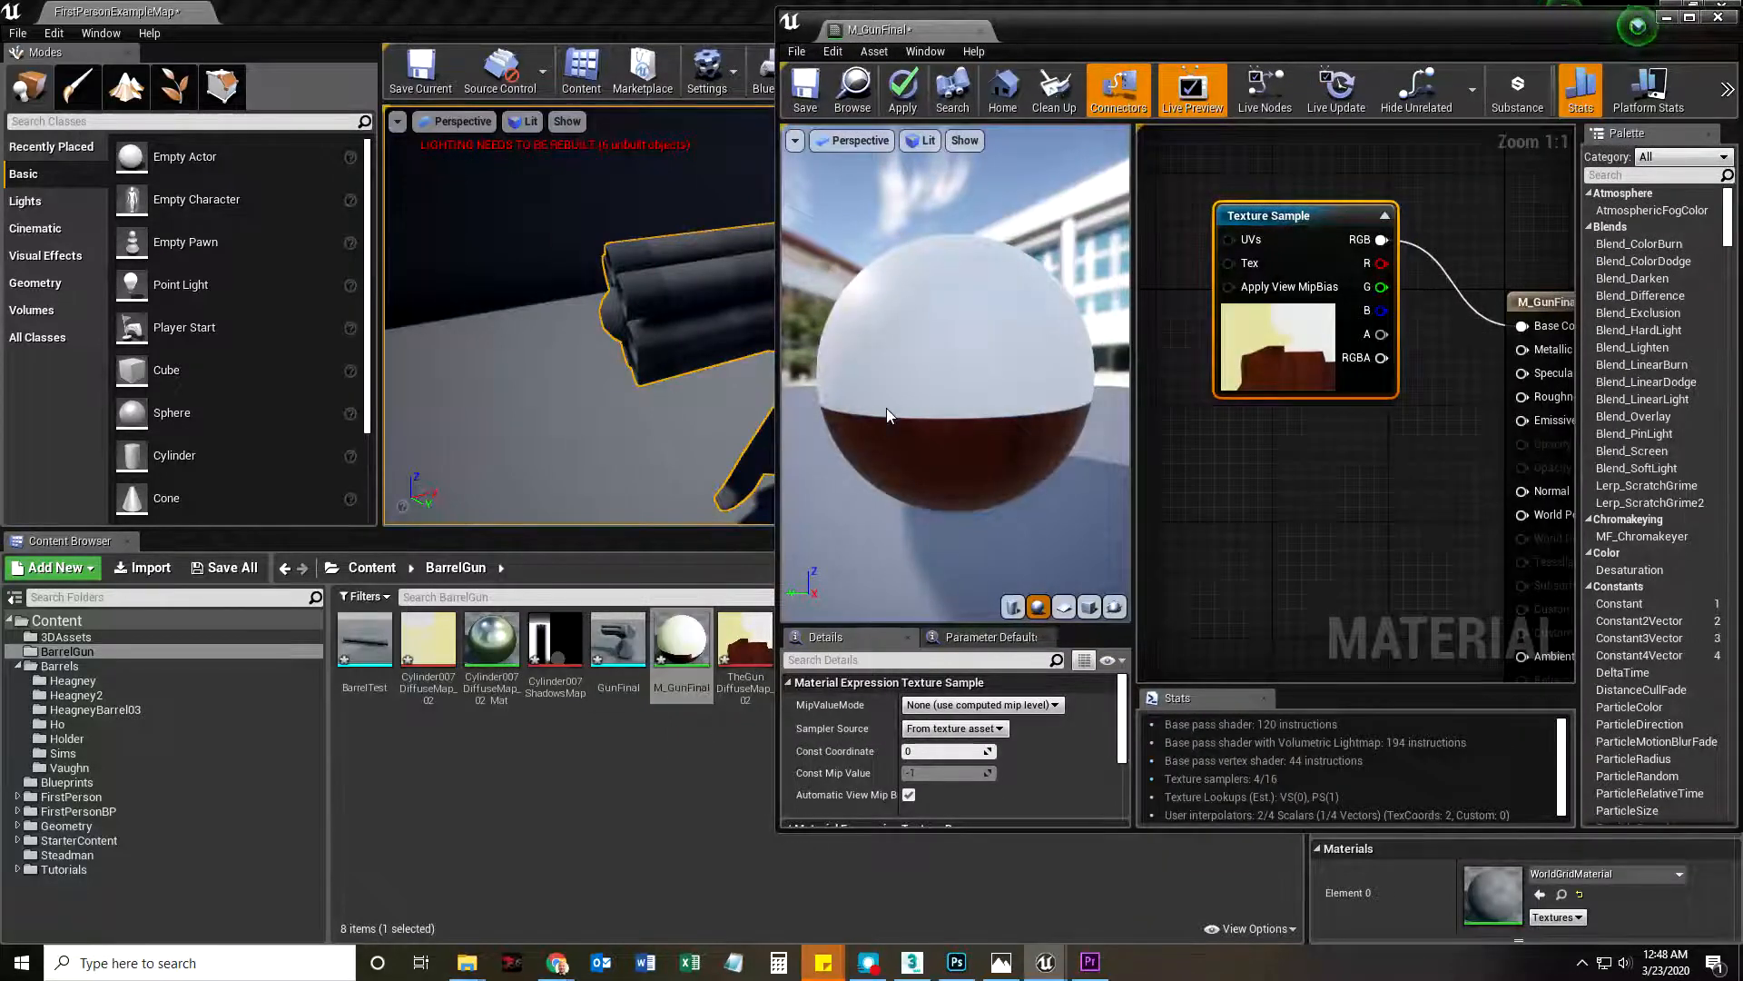
Set GunFinal as the material's preview mesh and examine the wood texture on its handle from several angles
click(627, 635)
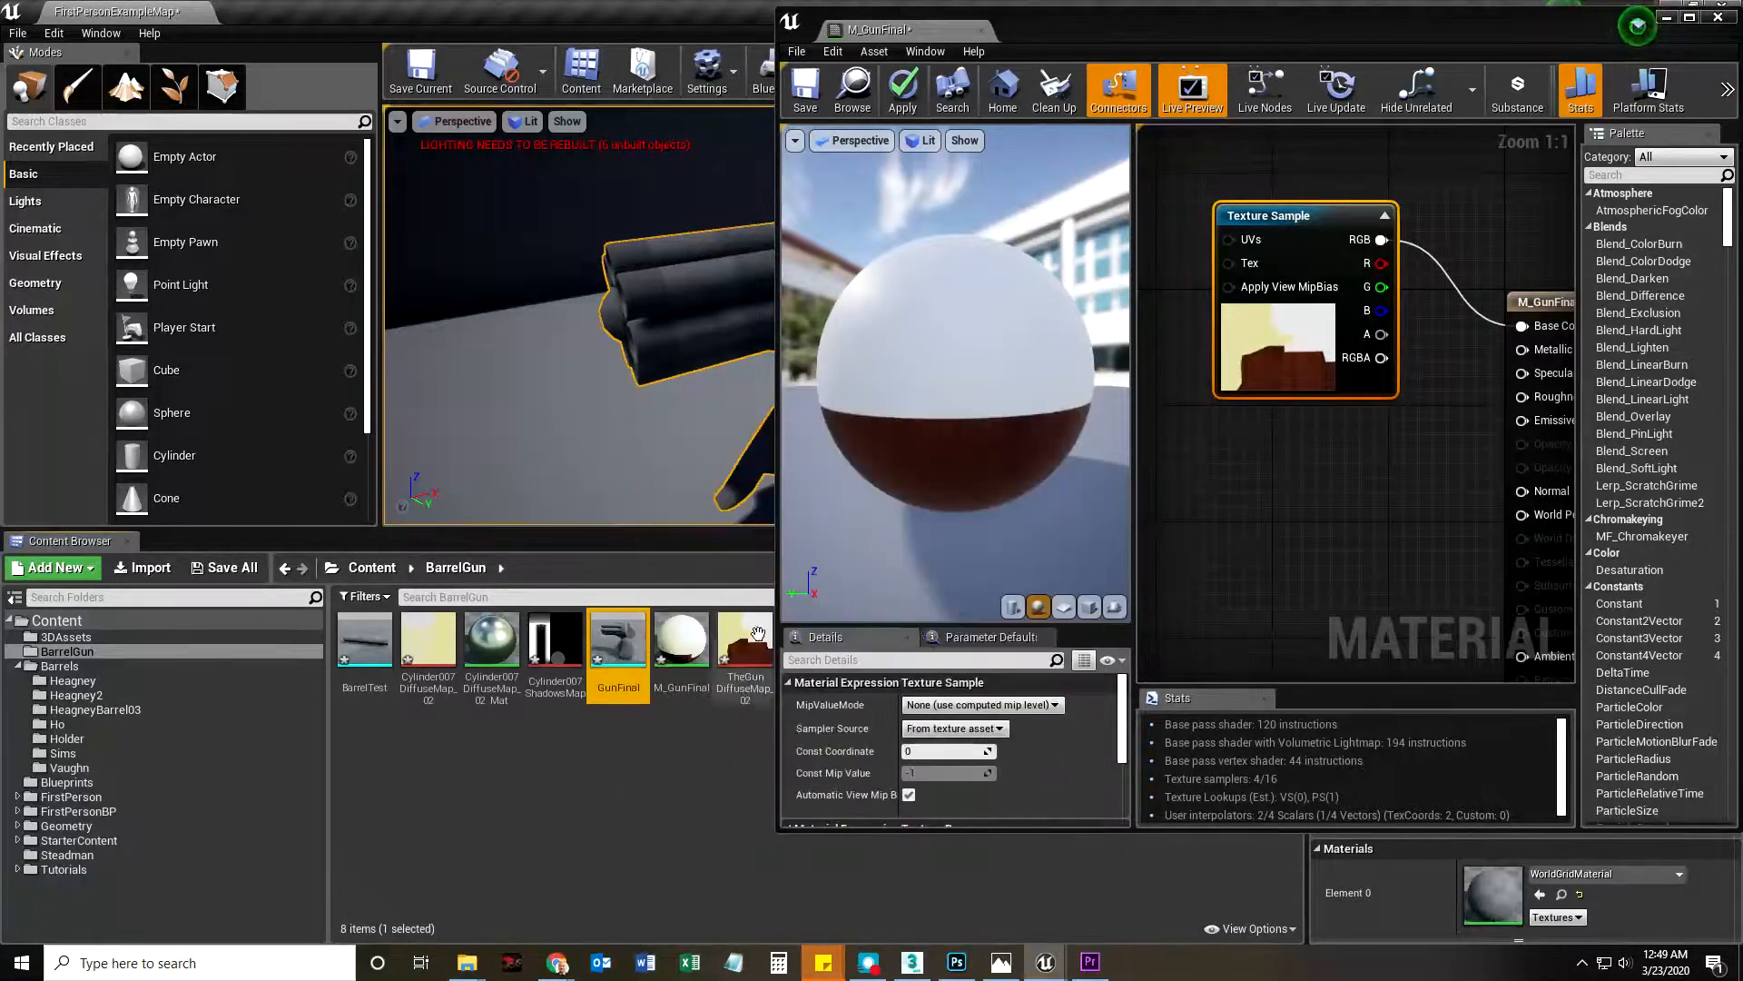
click(1115, 607)
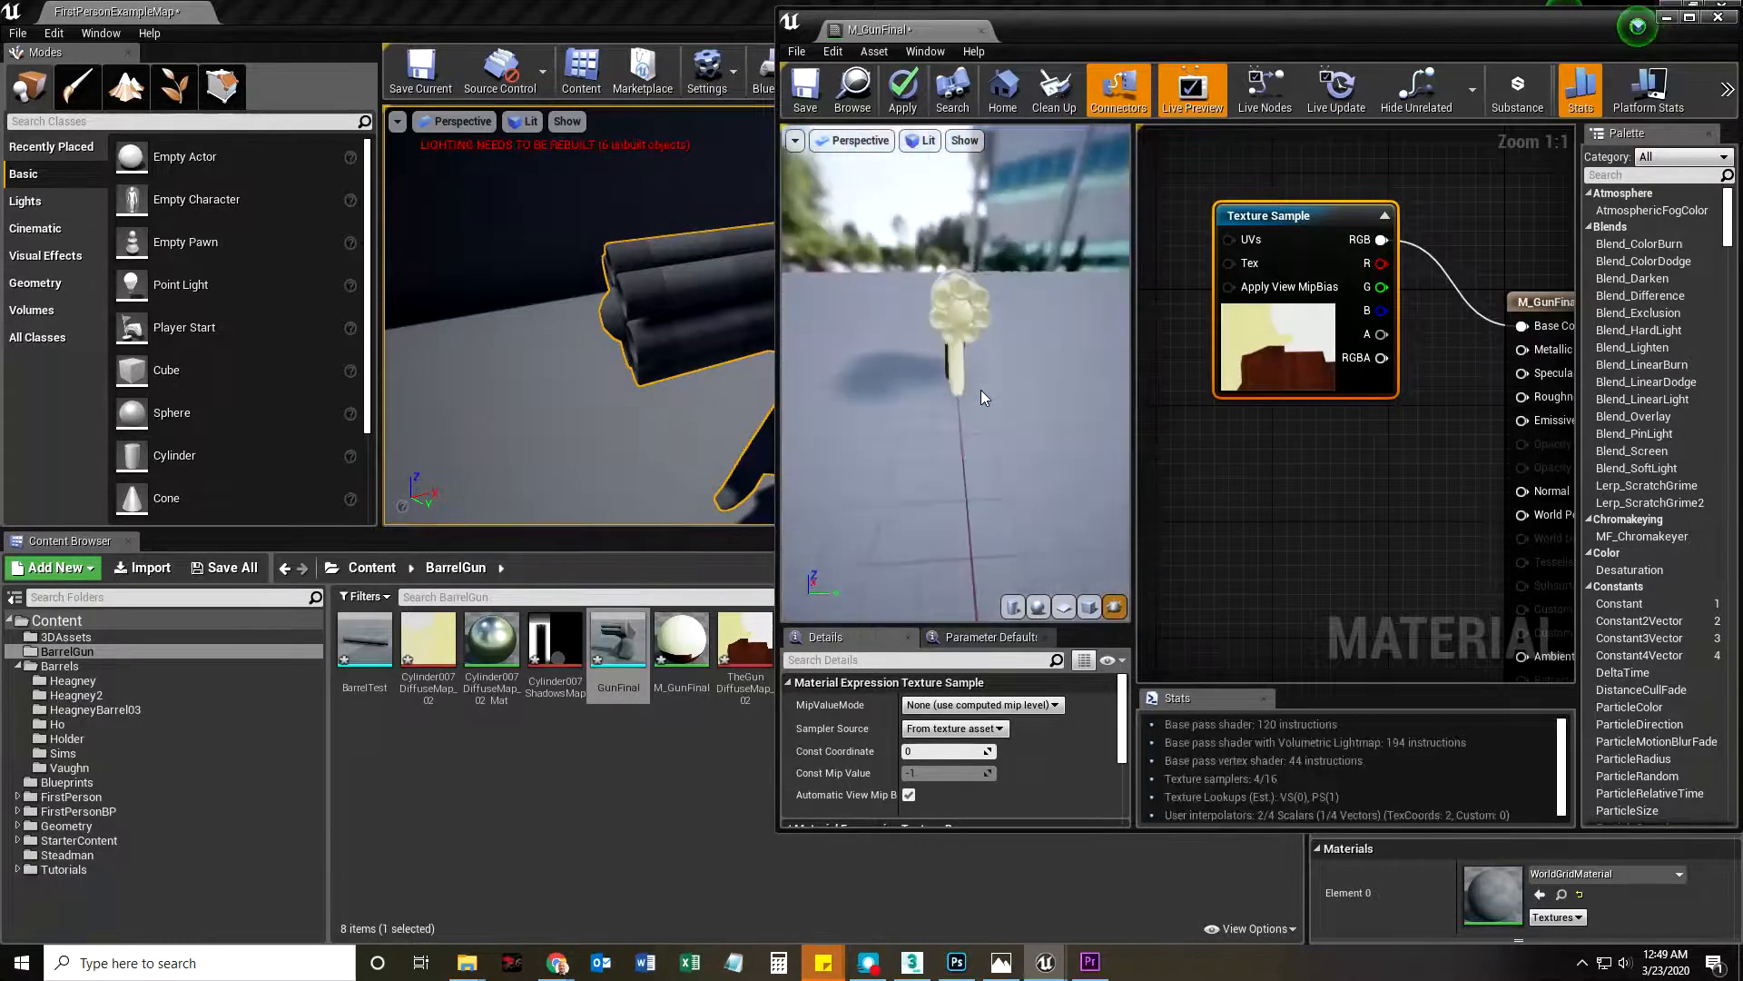
drag(981, 389, 1064, 272)
scroll(994, 372, up, 5)
scroll(1027, 345, up, 2)
scroll(1027, 345, down, 5)
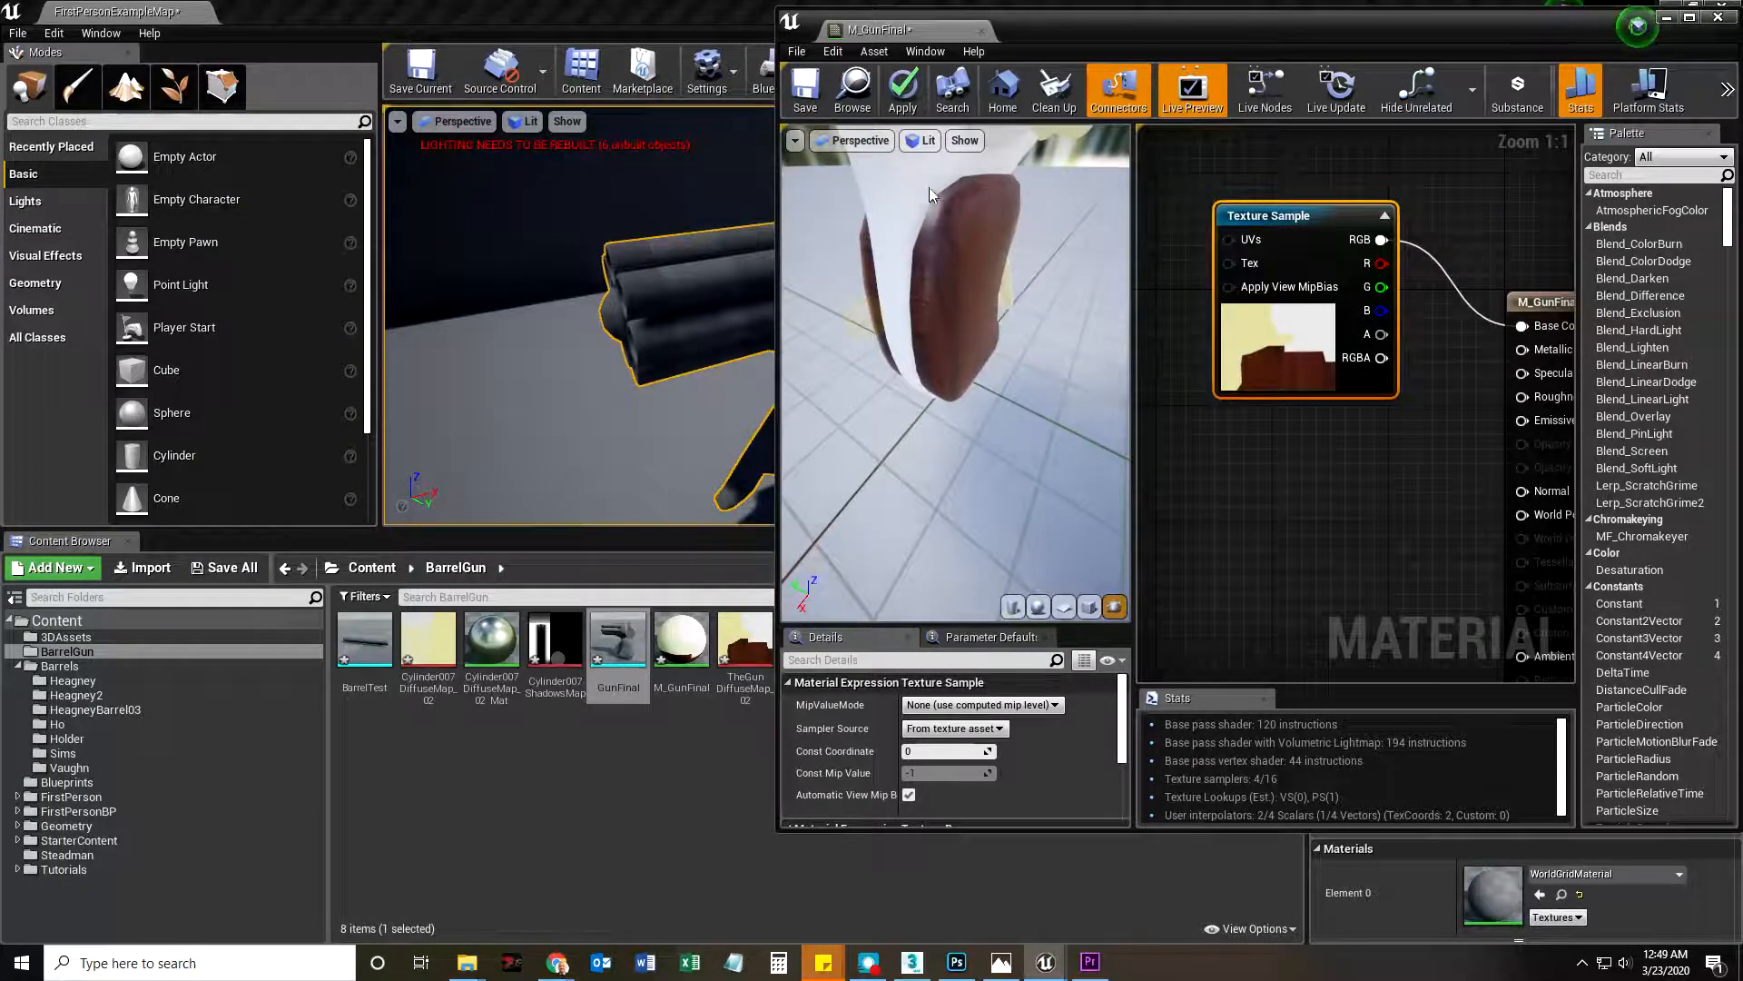
drag(984, 313, 1006, 302)
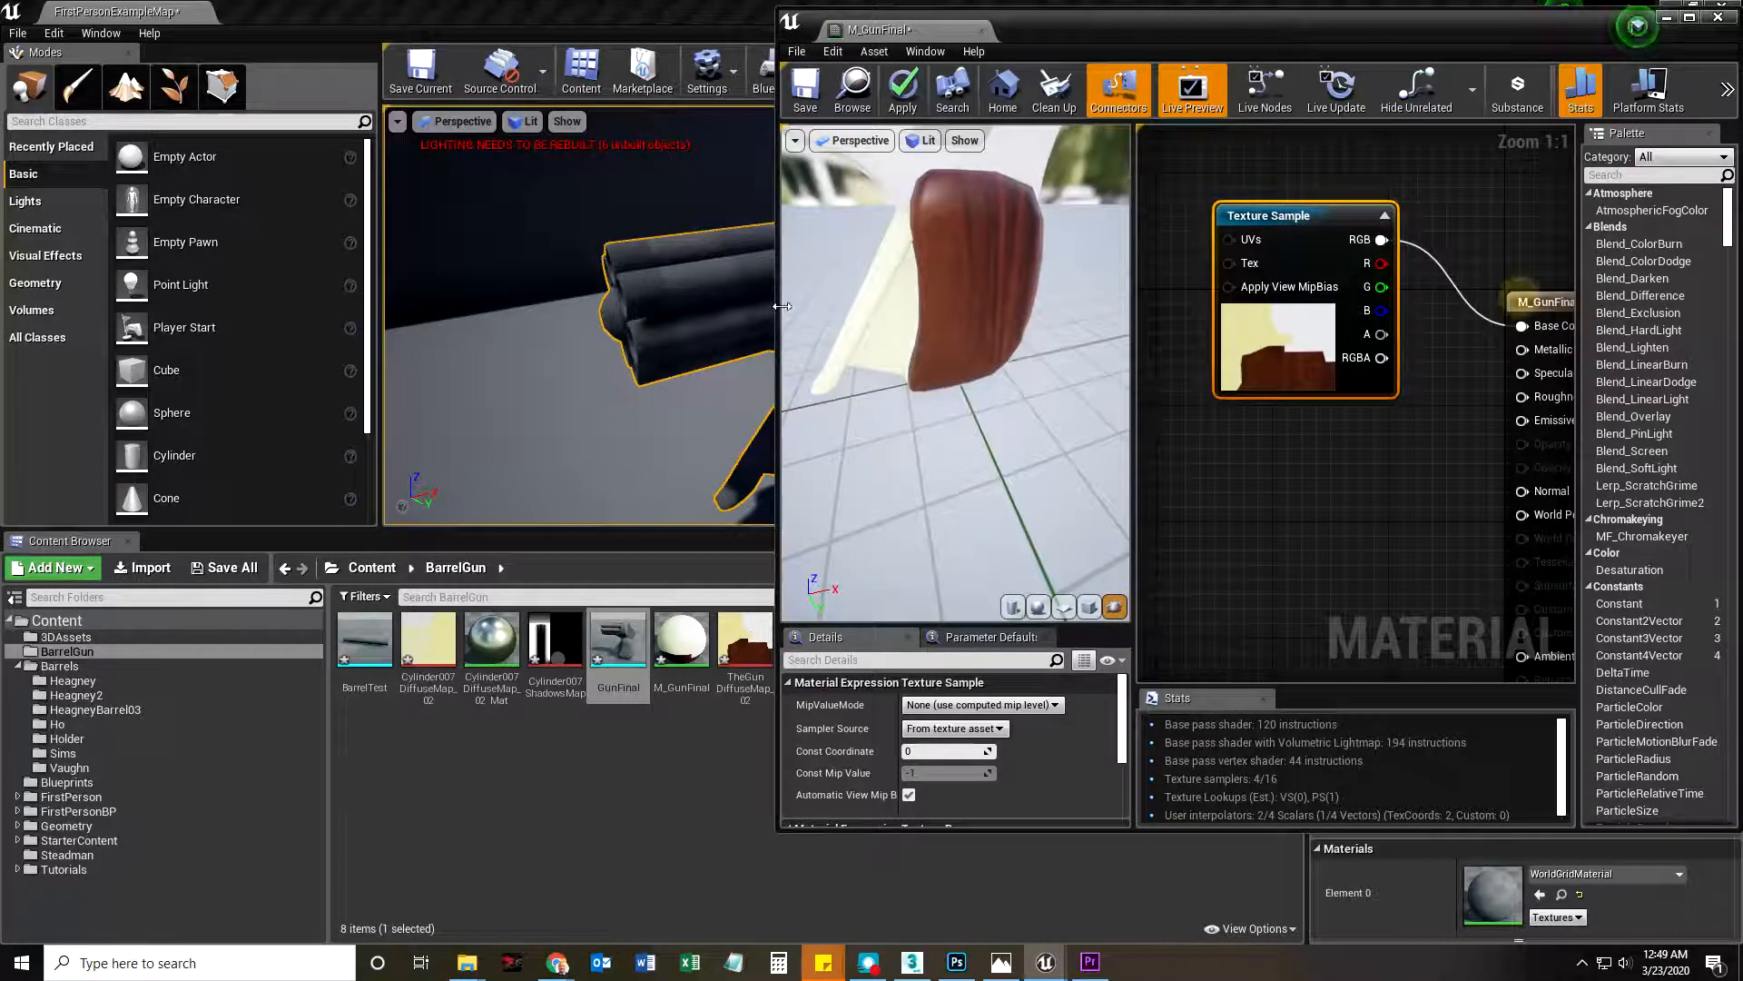
scroll(880, 318, up, 3)
scroll(881, 318, down, 5)
drag(882, 318, 999, 405)
scroll(901, 325, up, 2)
scroll(900, 325, down, 3)
Add TheGunShadowsMap to the M_GunFinal graph and connect its RGB output to Ambient Occlusion
right_drag(1365, 567, 1328, 505)
drag(1053, 41, 1158, 67)
click(808, 649)
drag(808, 650, 1342, 543)
drag(1499, 573, 1585, 622)
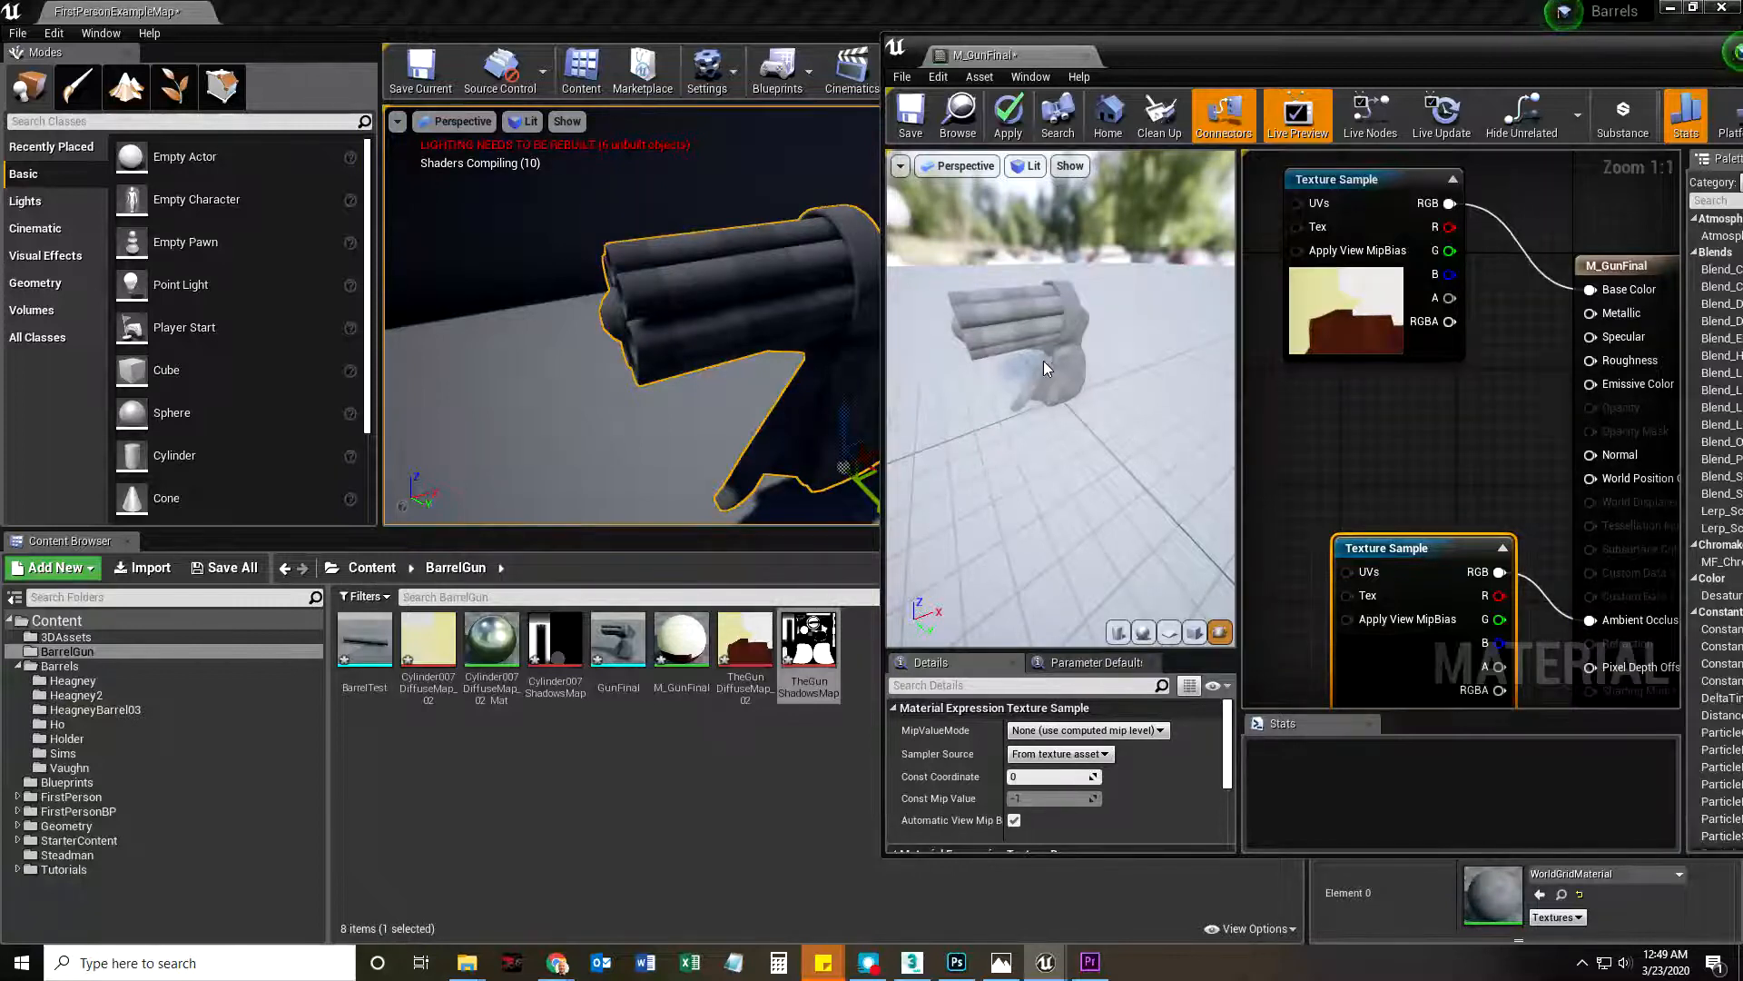
Check the gun's handle and barrels up close in the preview and save the M_GunFinal material
scroll(1063, 387, up, 4)
scroll(1031, 357, up, 3)
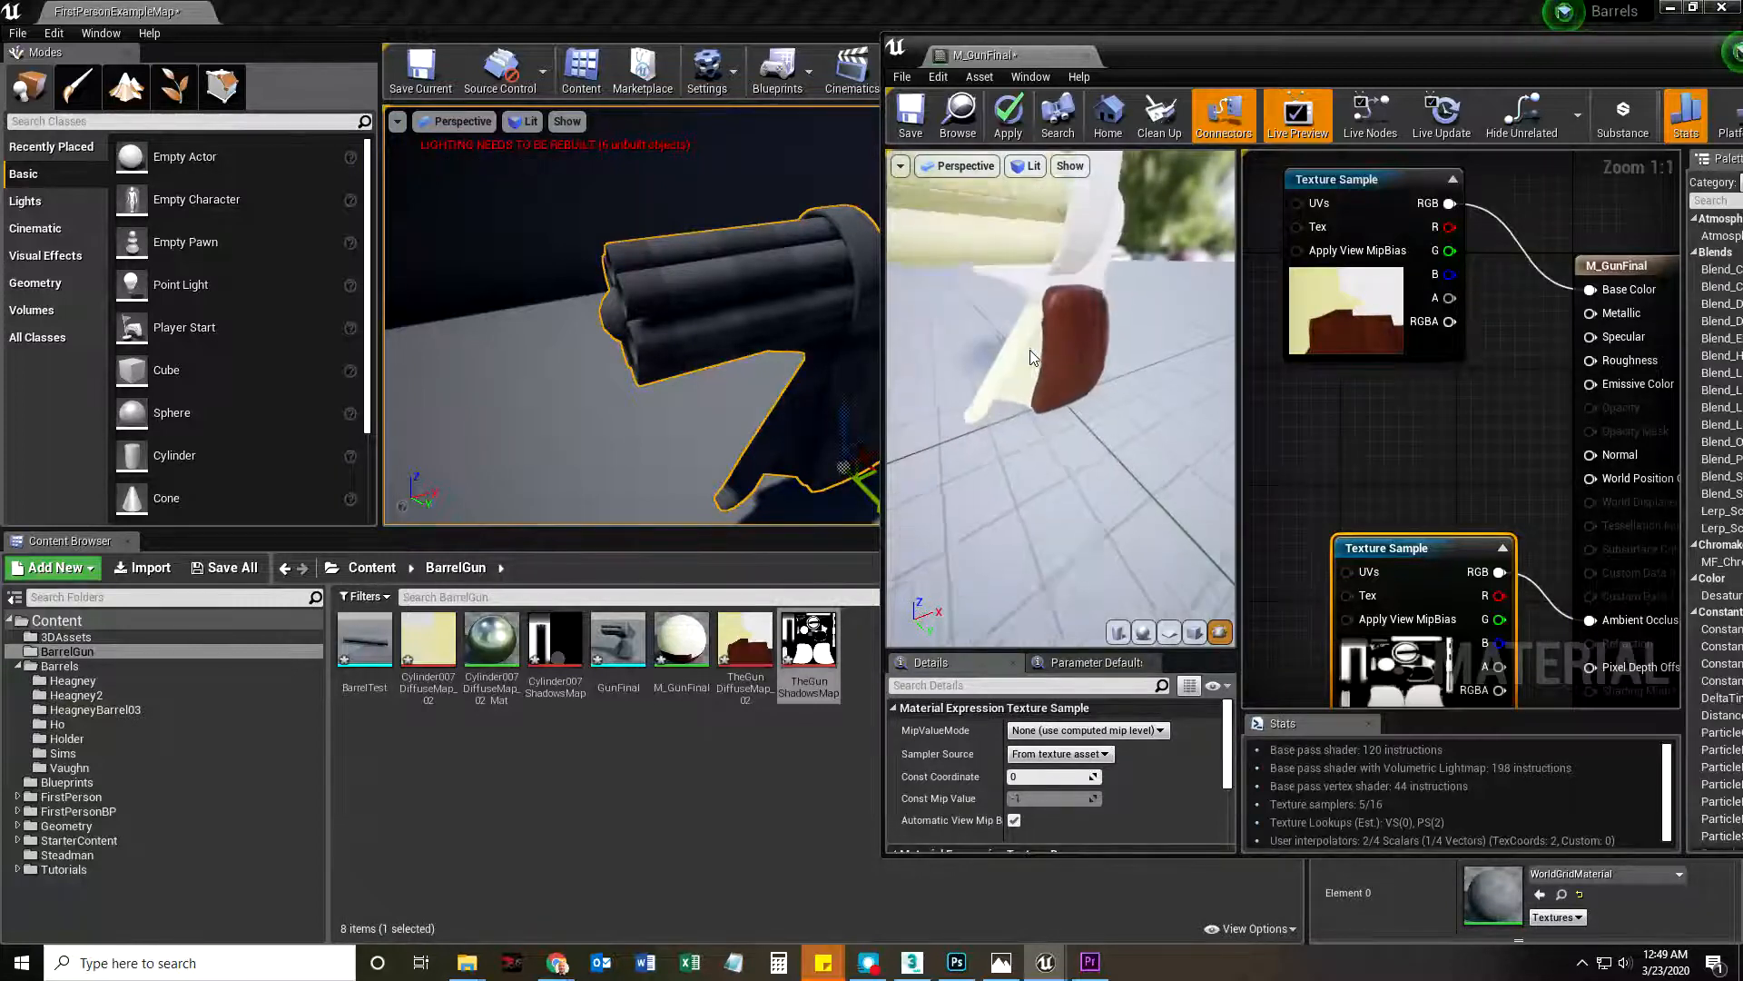
scroll(1030, 358, down, 2)
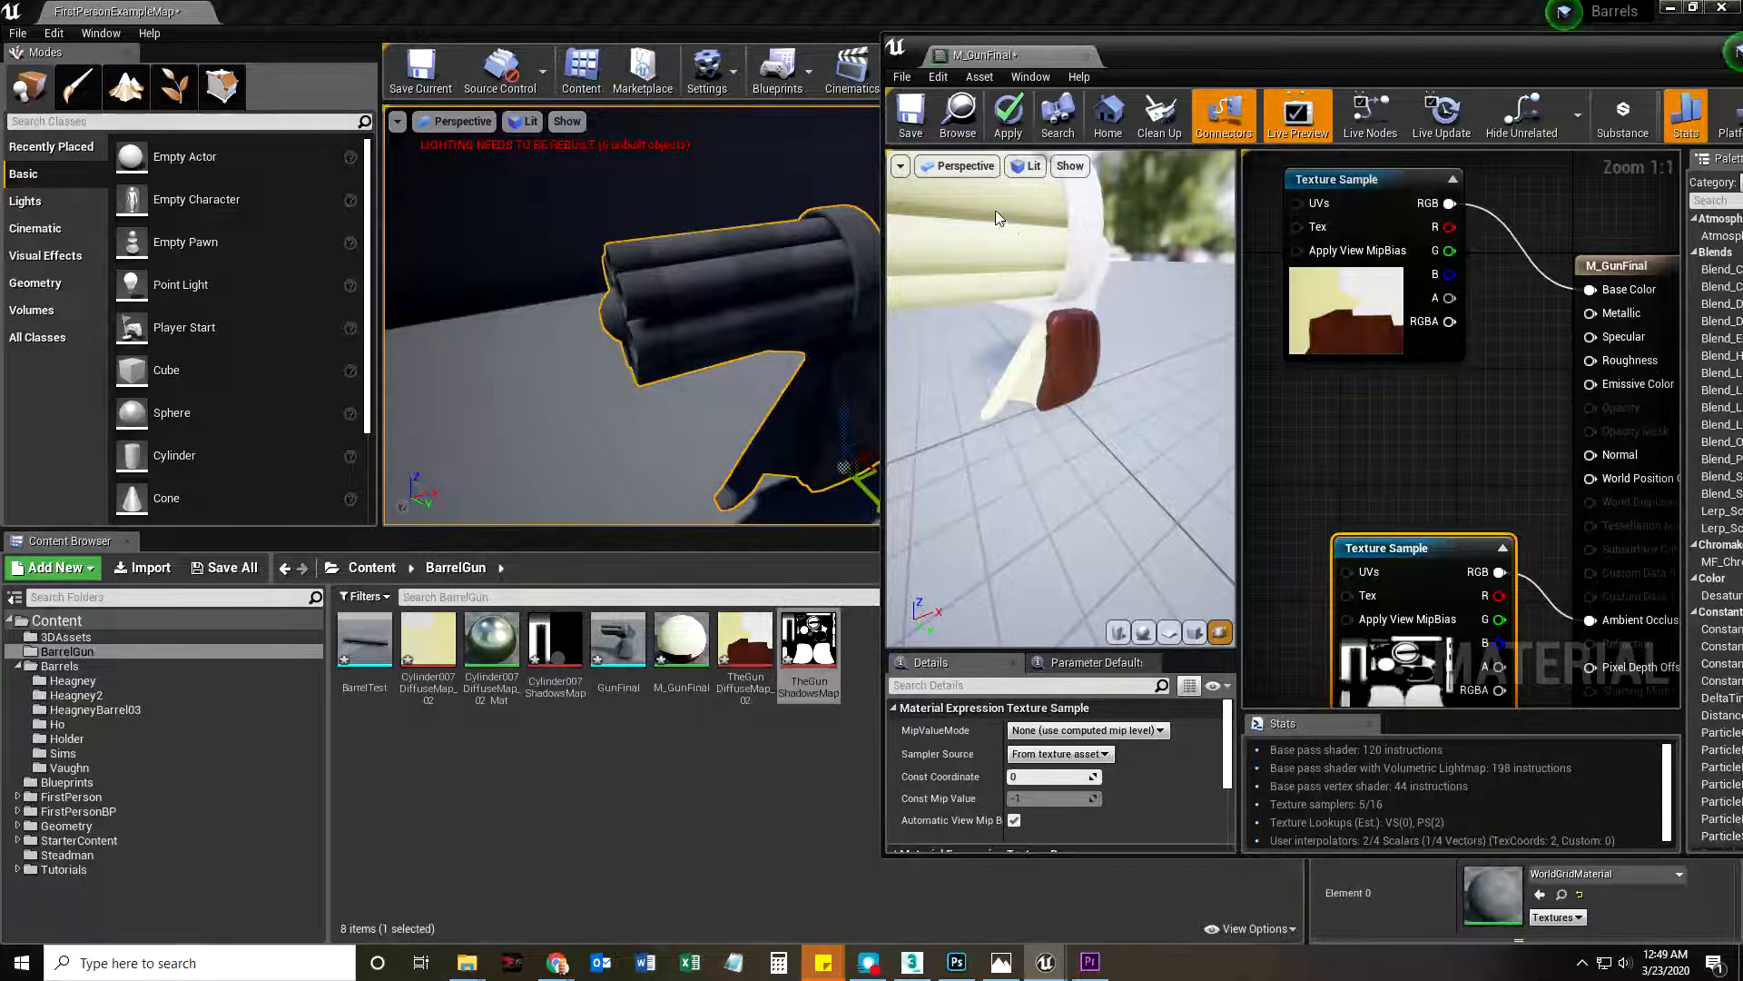
click(911, 115)
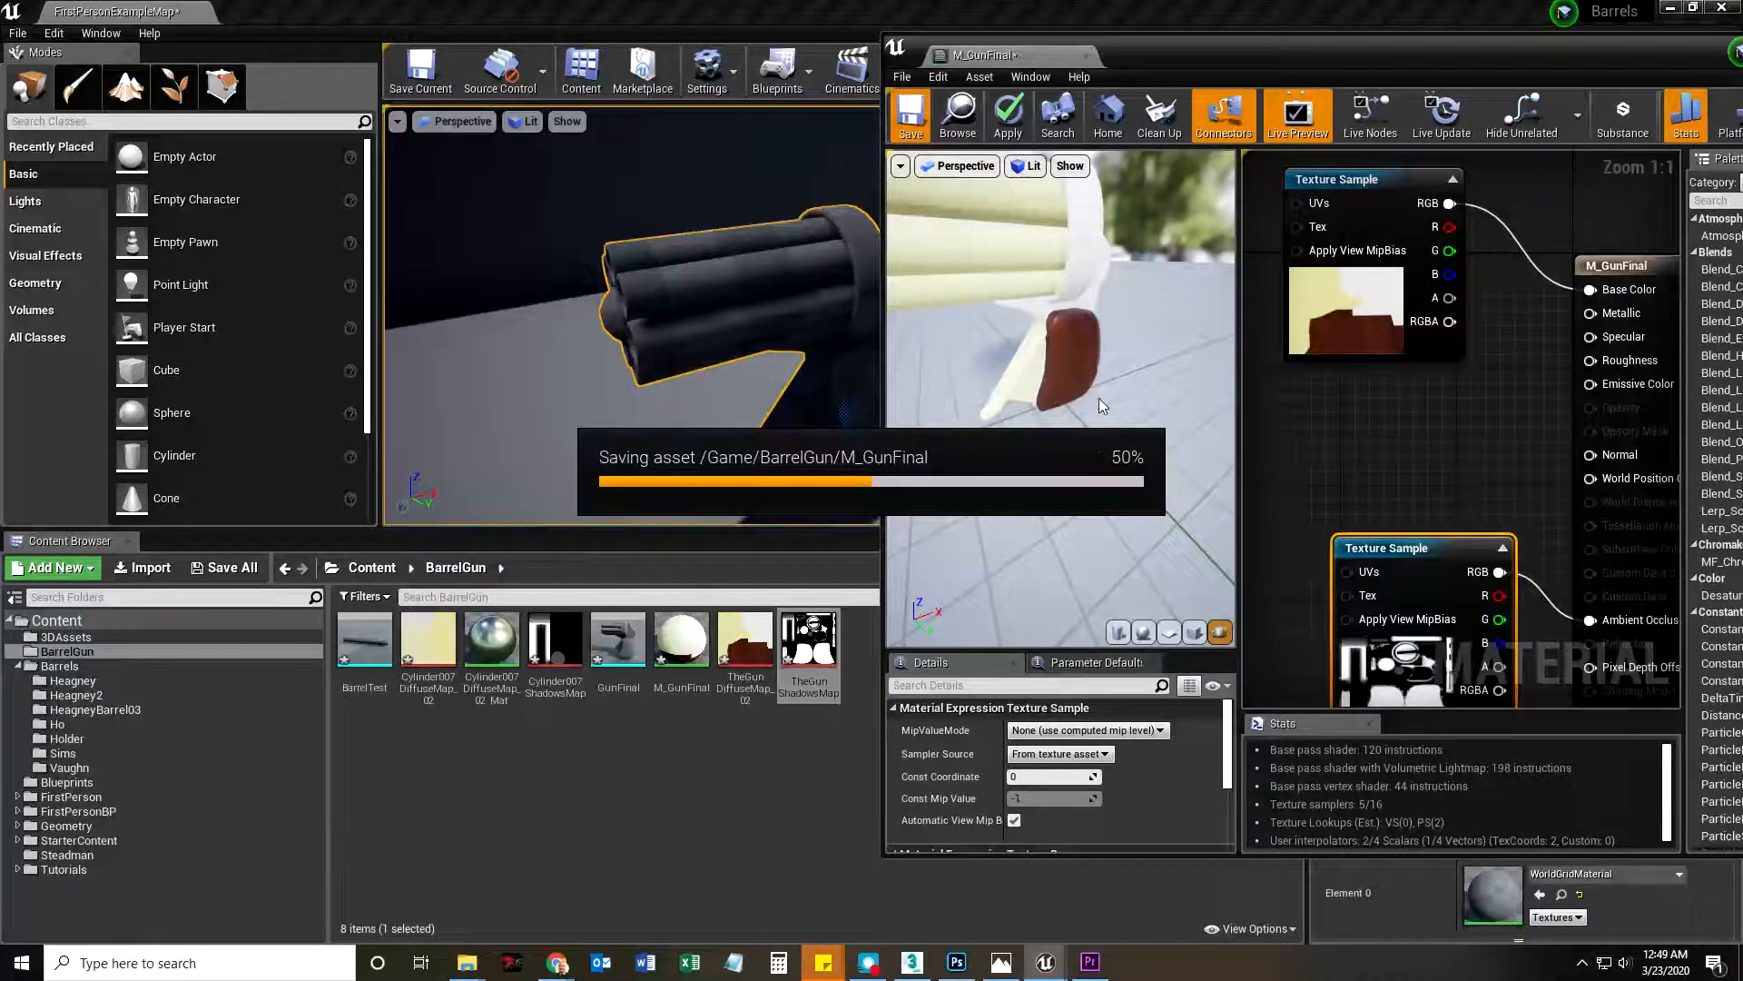
Spread the diffuse and shadow Texture Sample nodes farther apart in the M_GunFinal graph
drag(1348, 179, 1333, 163)
drag(1388, 657, 1389, 688)
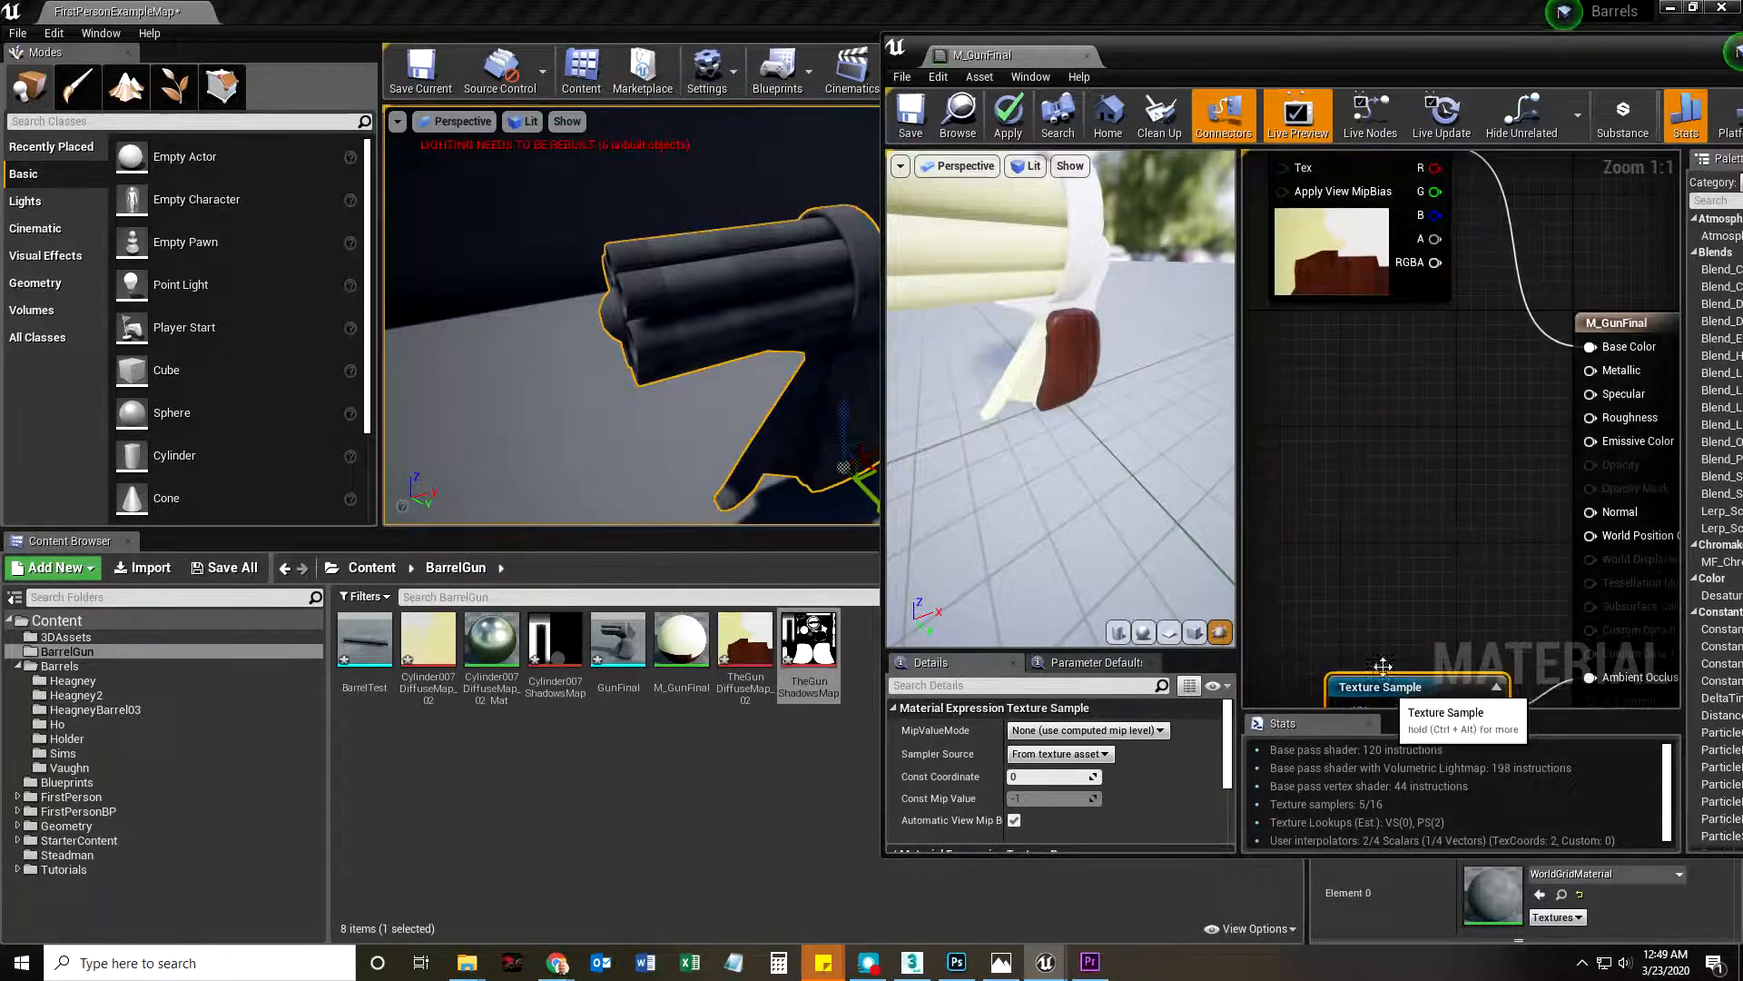
scroll(1402, 557, down, 2)
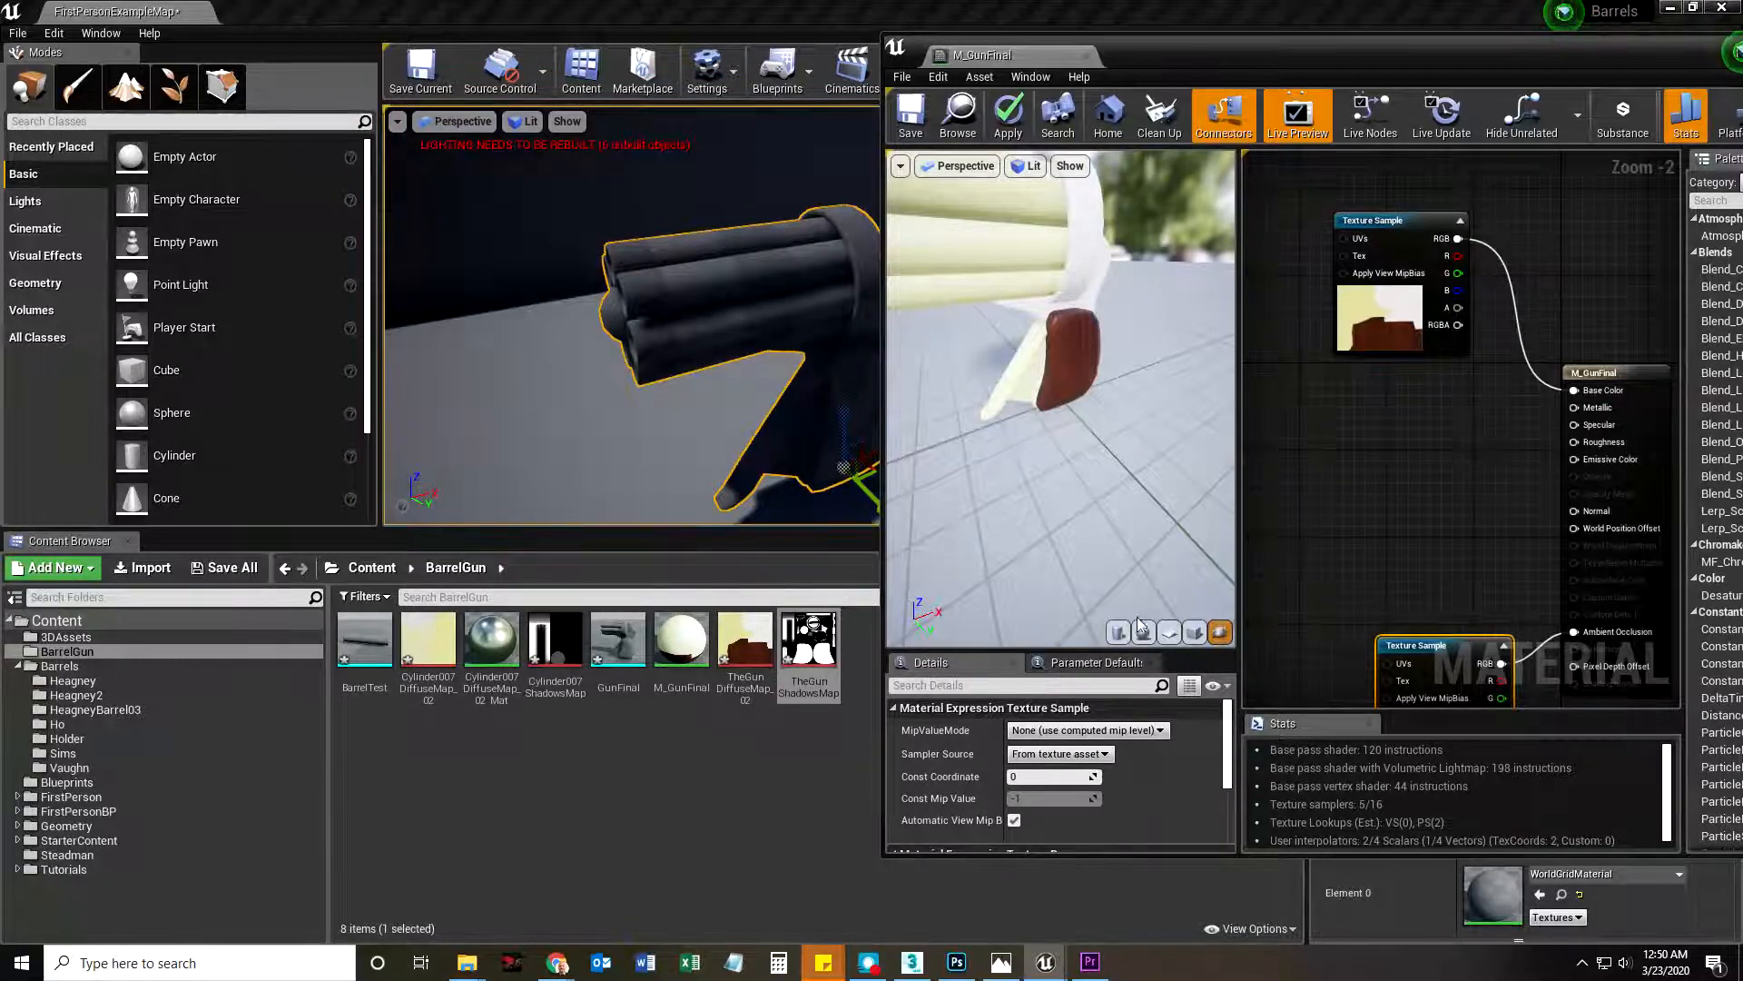
Switch to Photoshop and compare the diffuse map with the WoodHandle and Layer 1 layers hidden and shown again
click(955, 963)
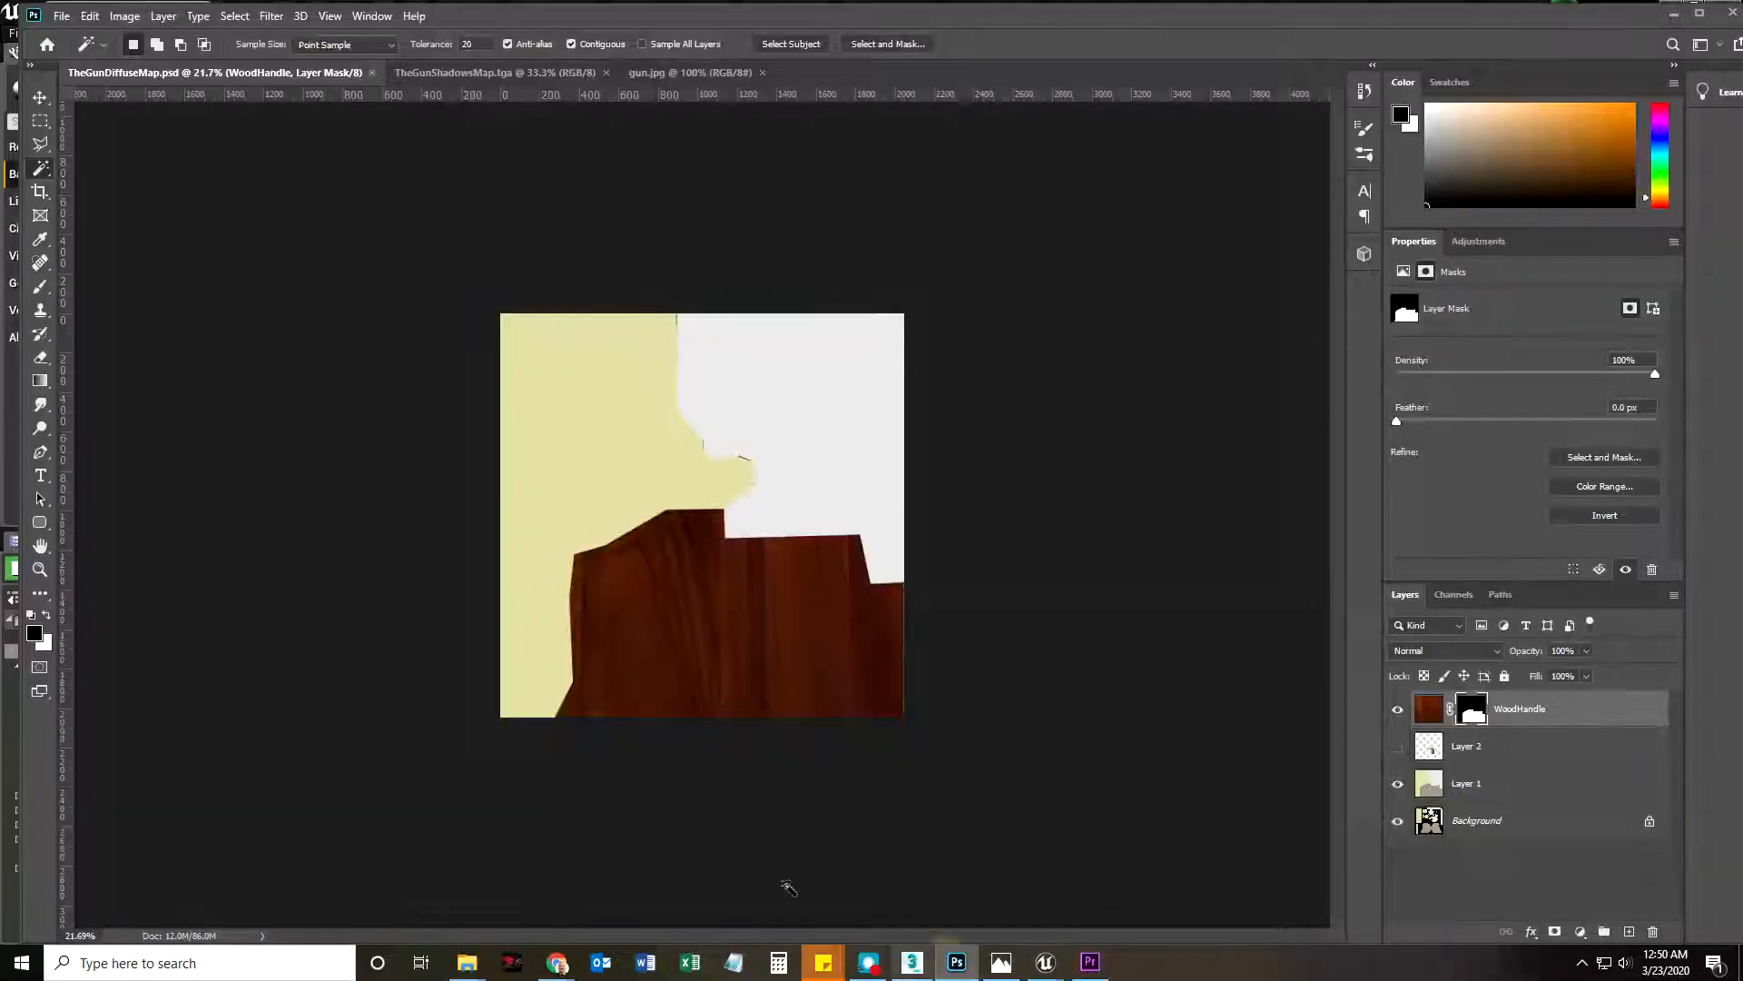
click(1398, 709)
click(1397, 783)
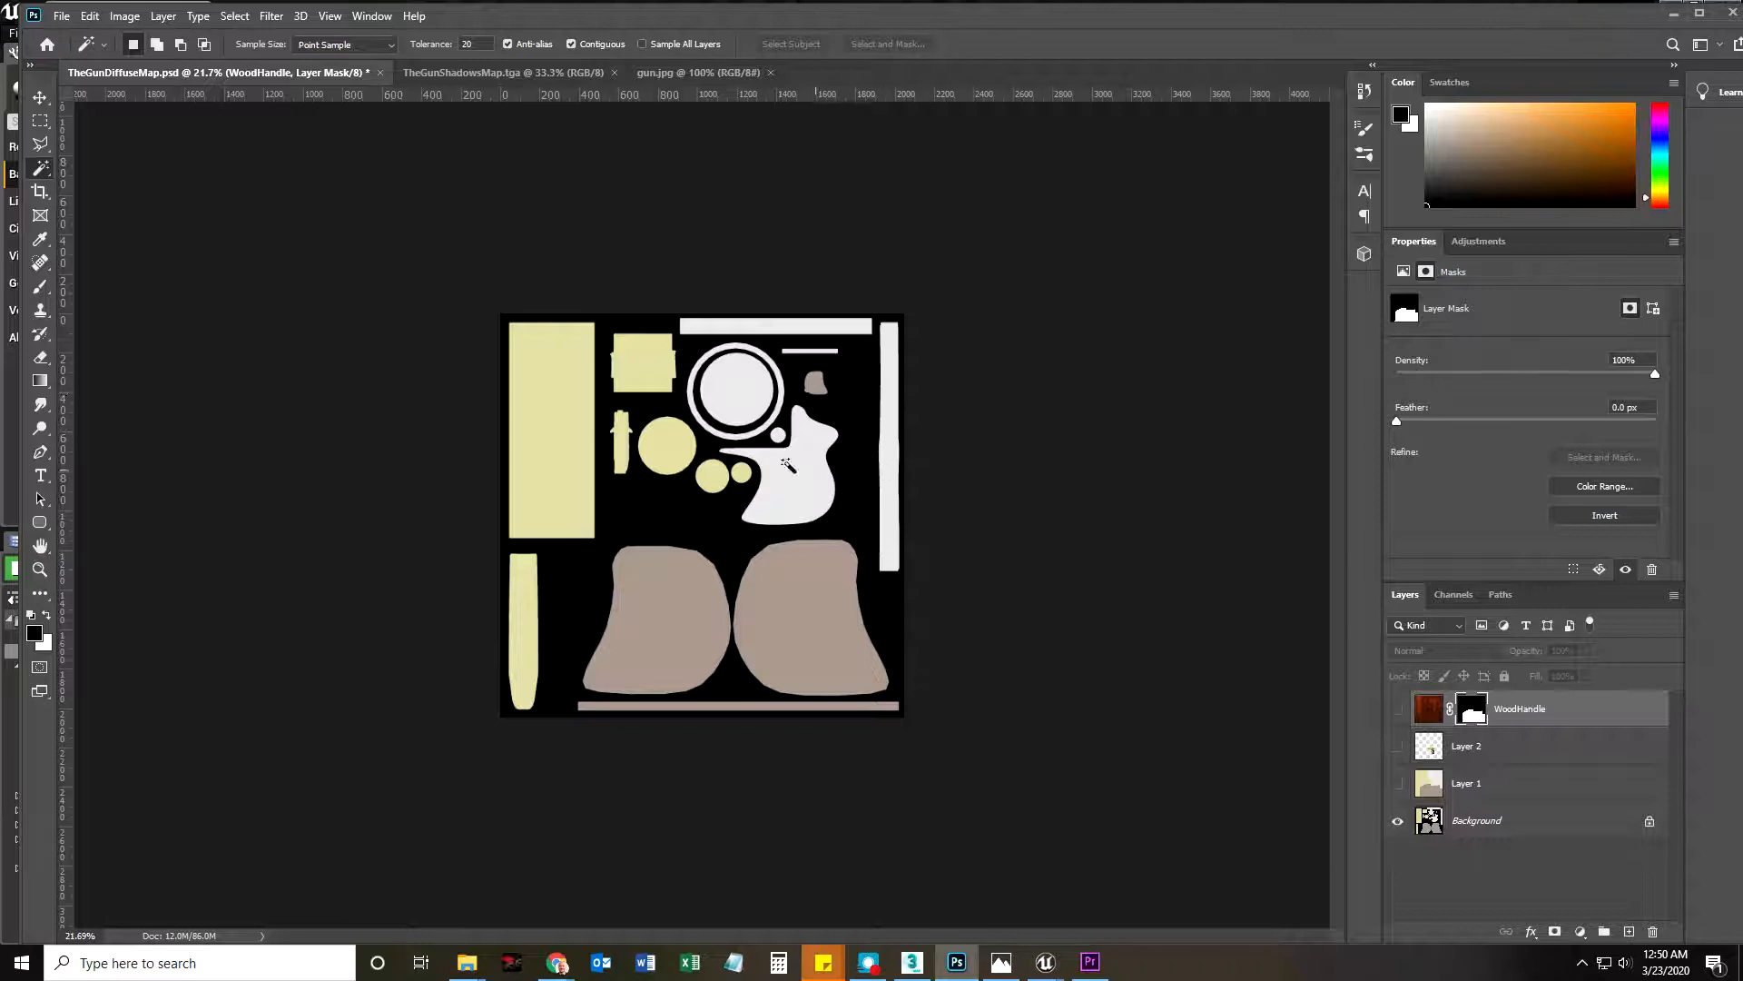
click(1397, 710)
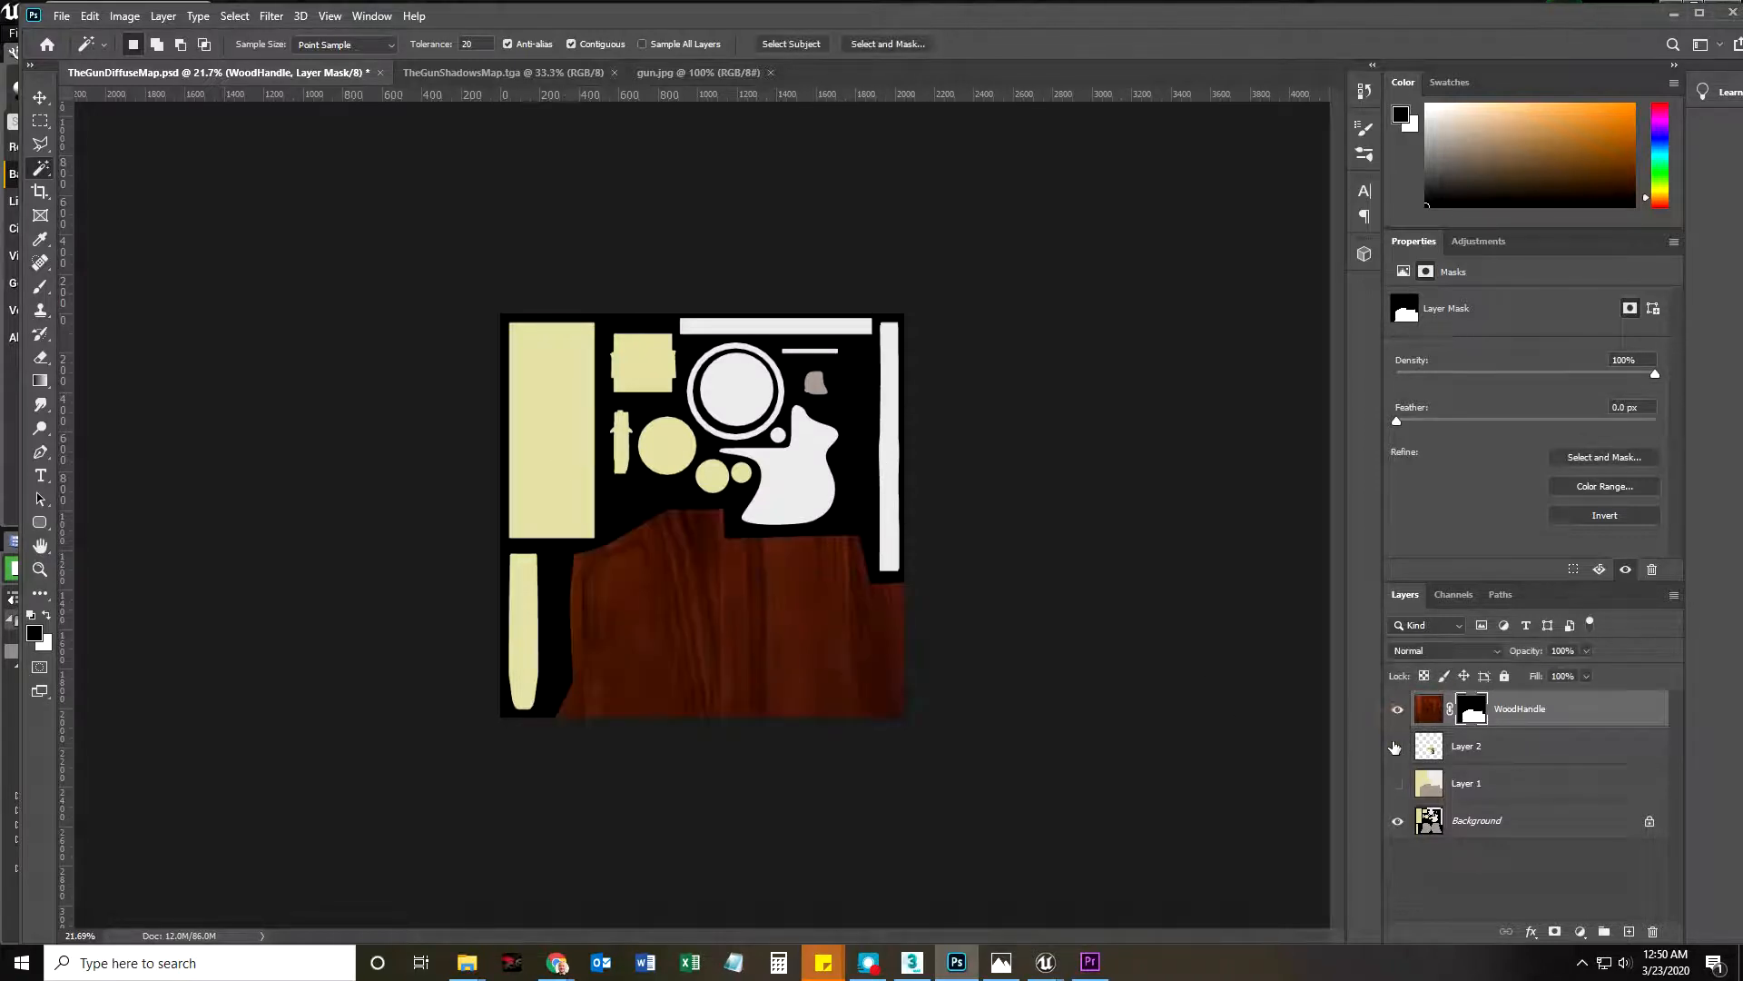
click(1398, 784)
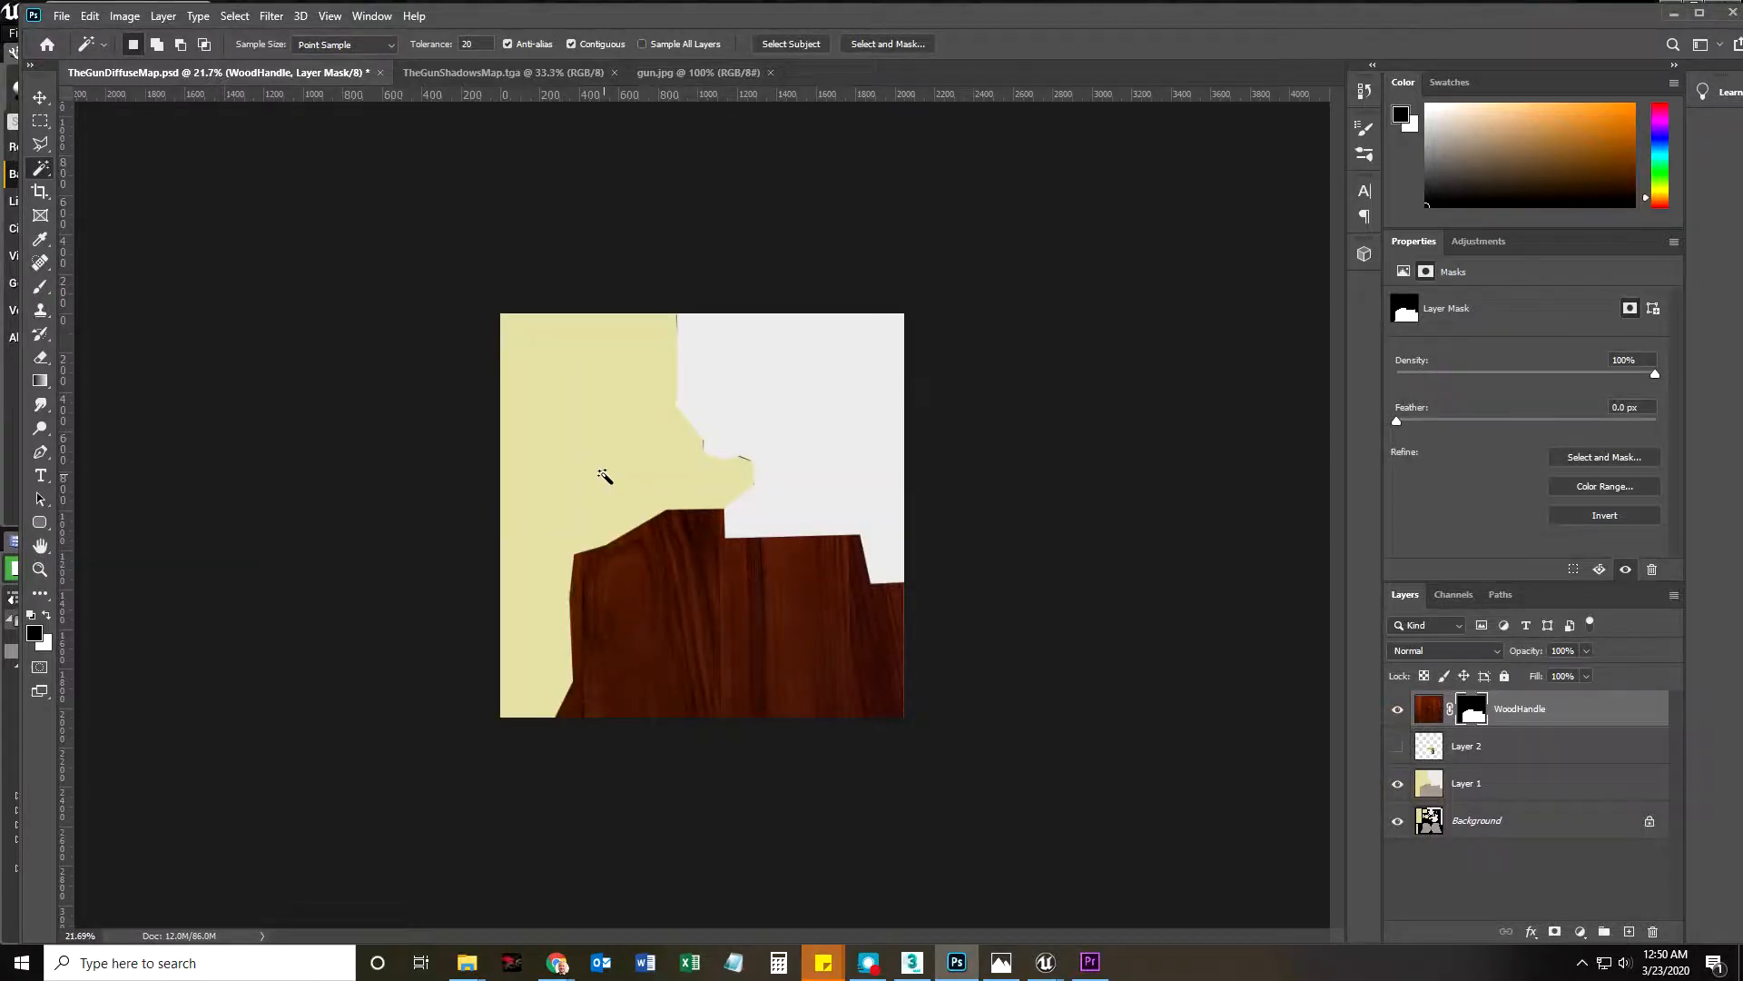
Hide the WoodHandle layer and select the yellow and white areas of Layer 1 together with the Magic Wand
click(604, 474)
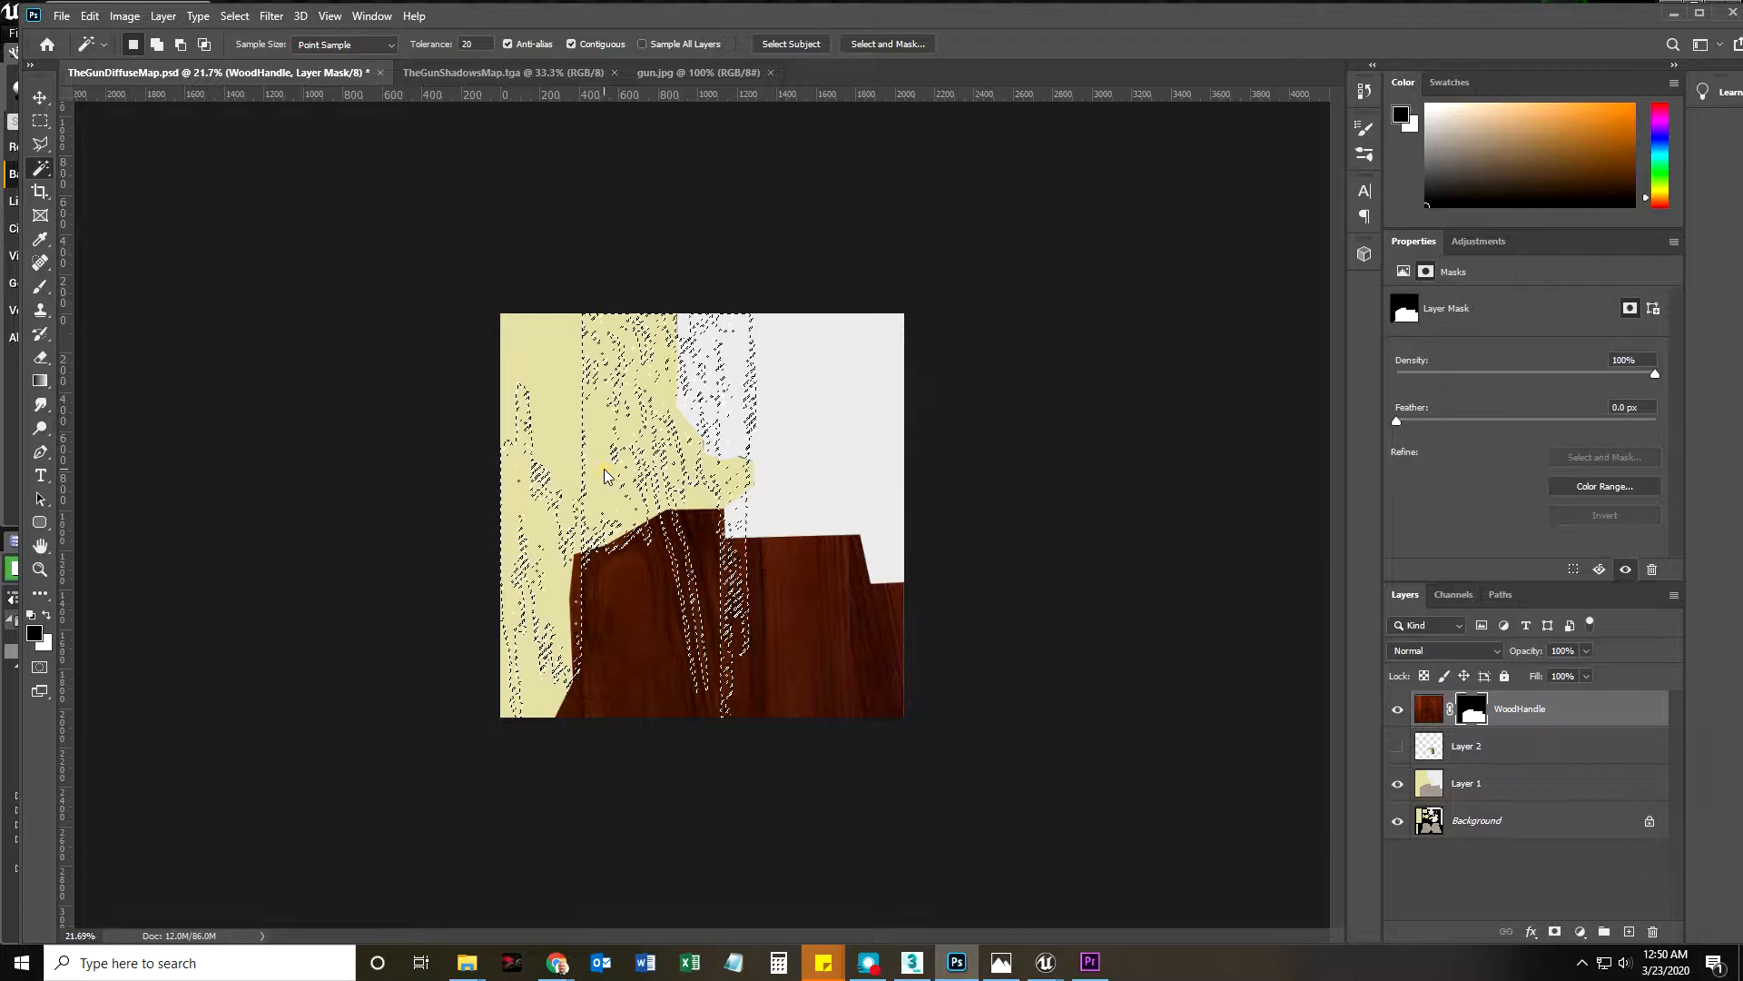
click(1471, 792)
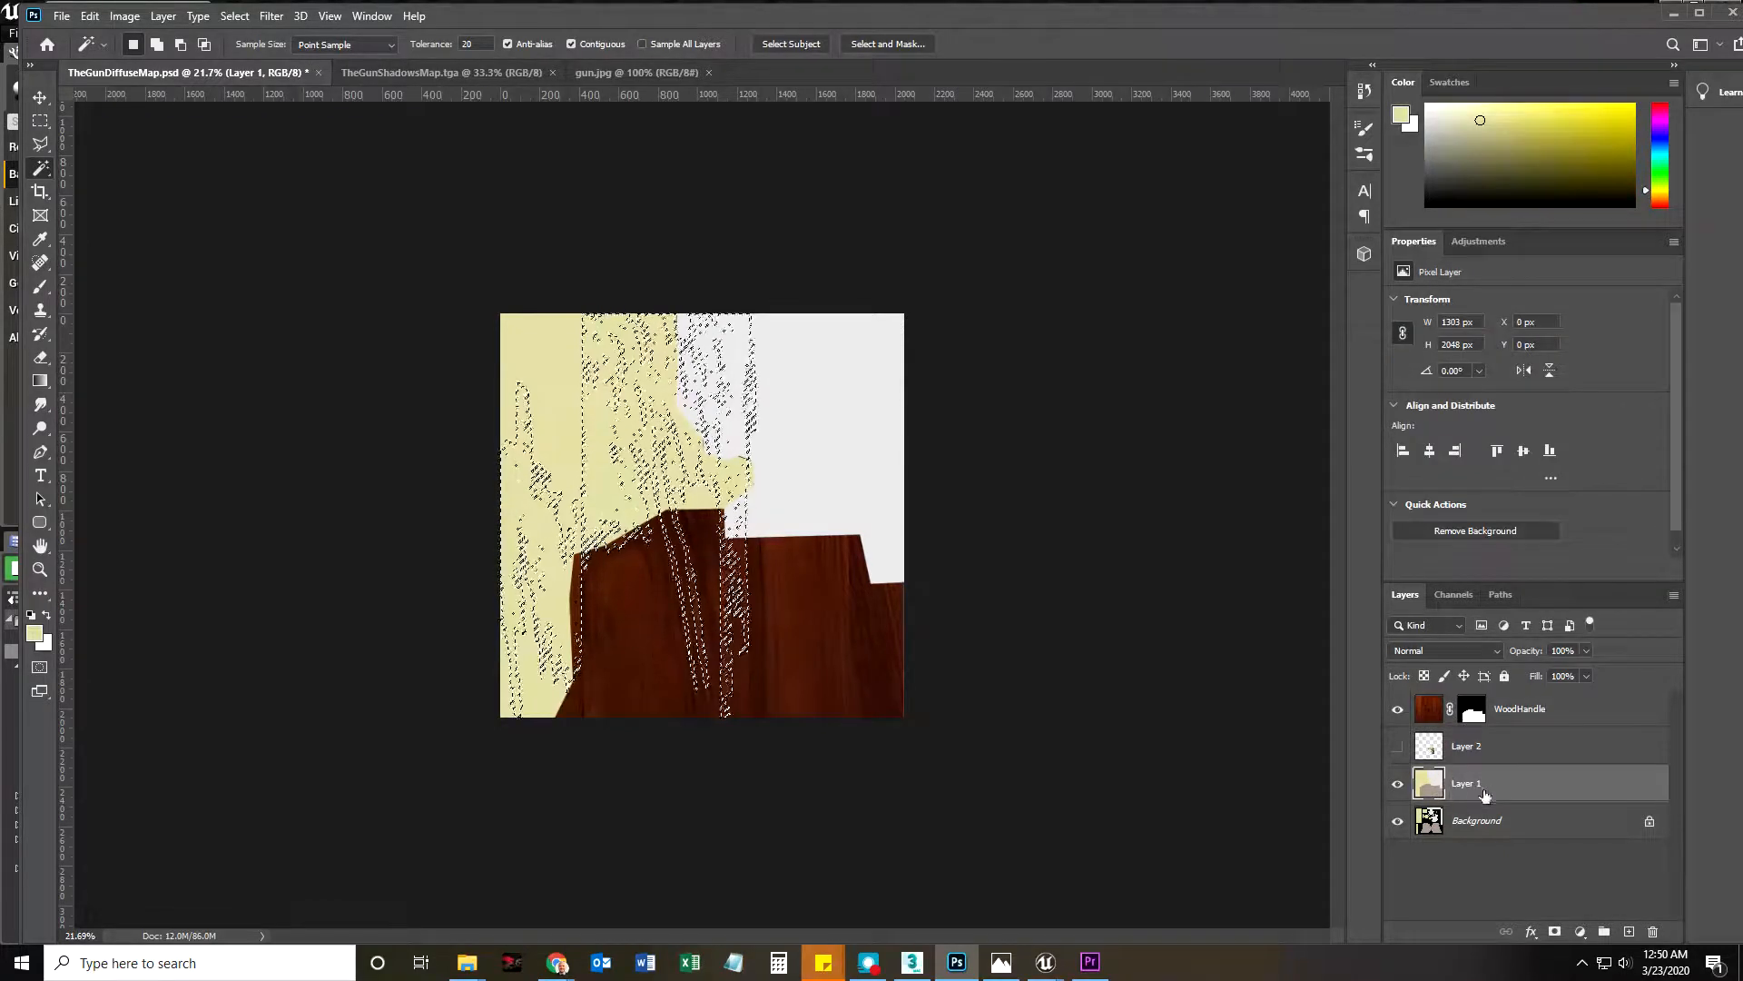
click(1398, 709)
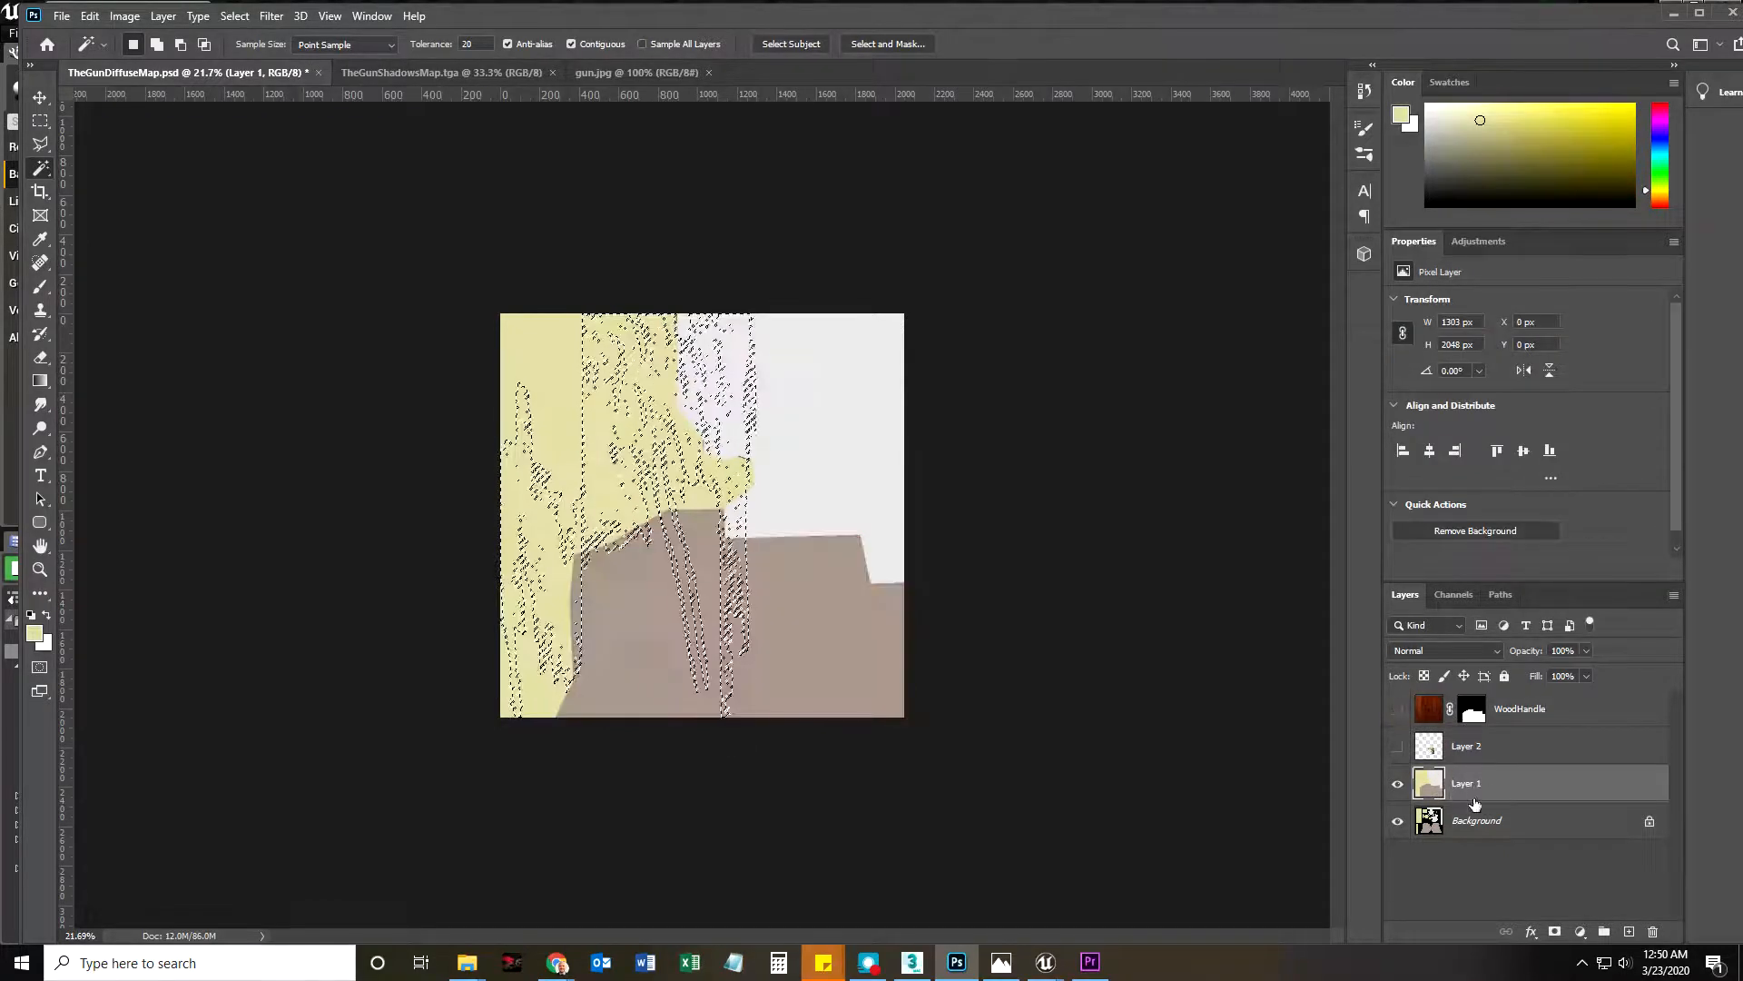
click(524, 392)
key(shift)
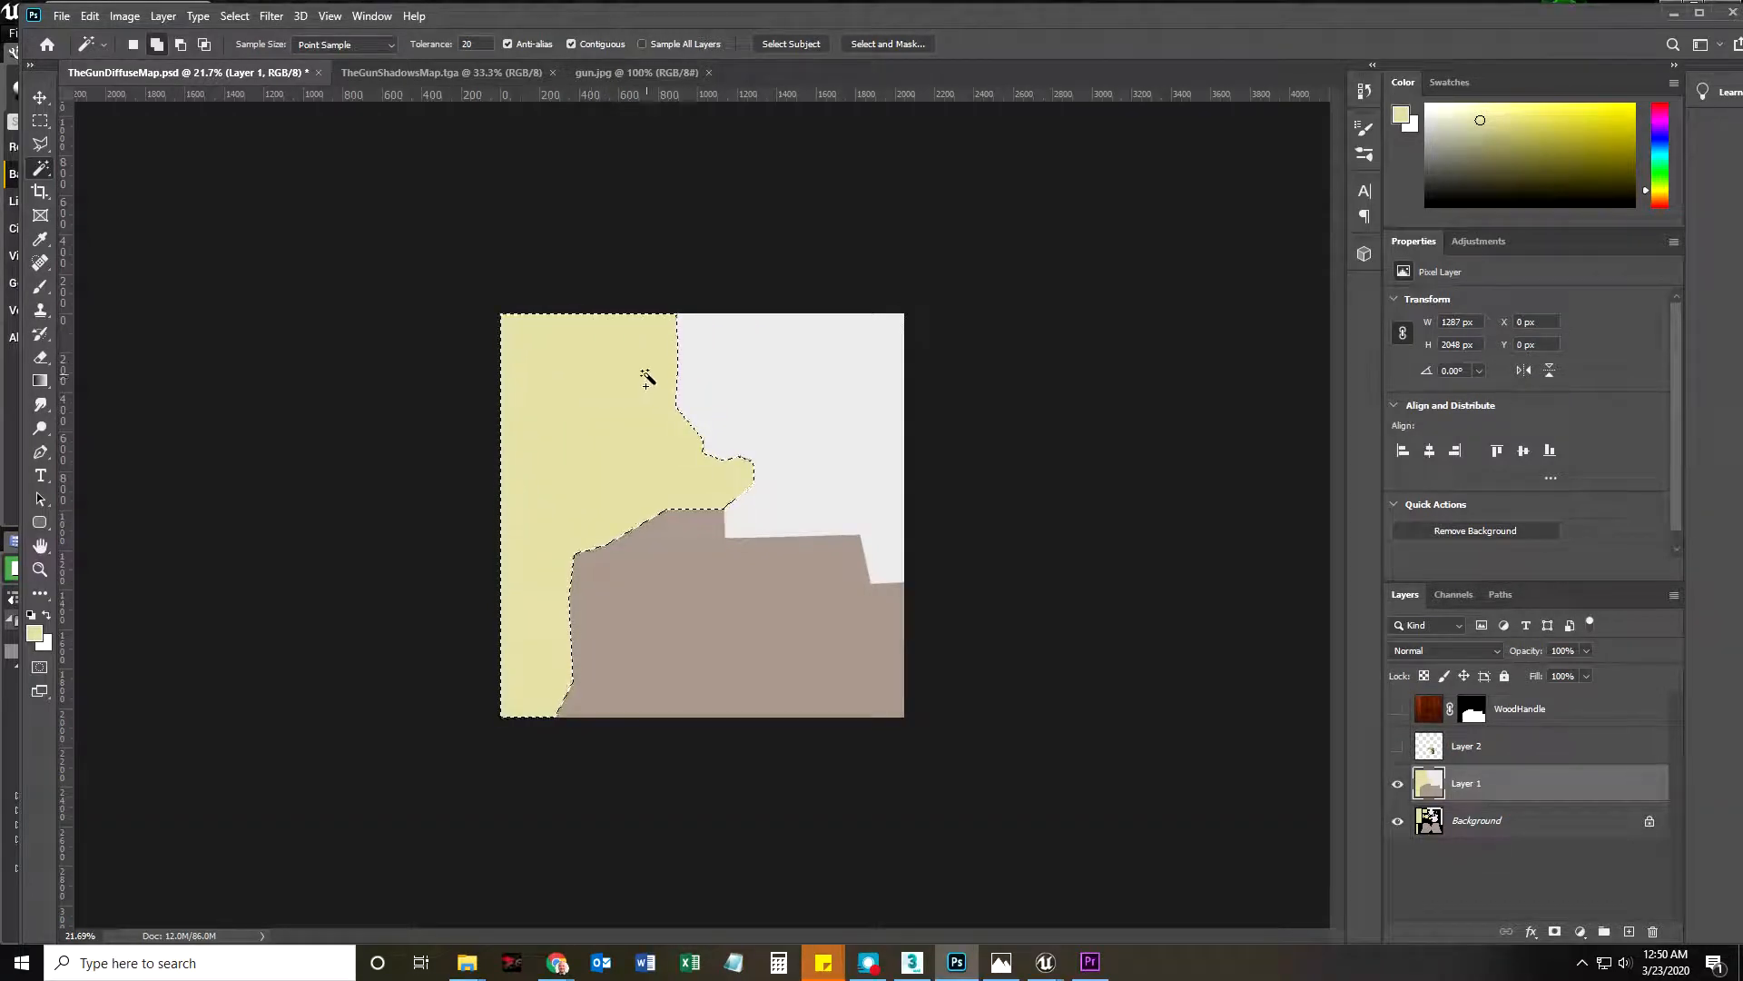
shift+click(817, 404)
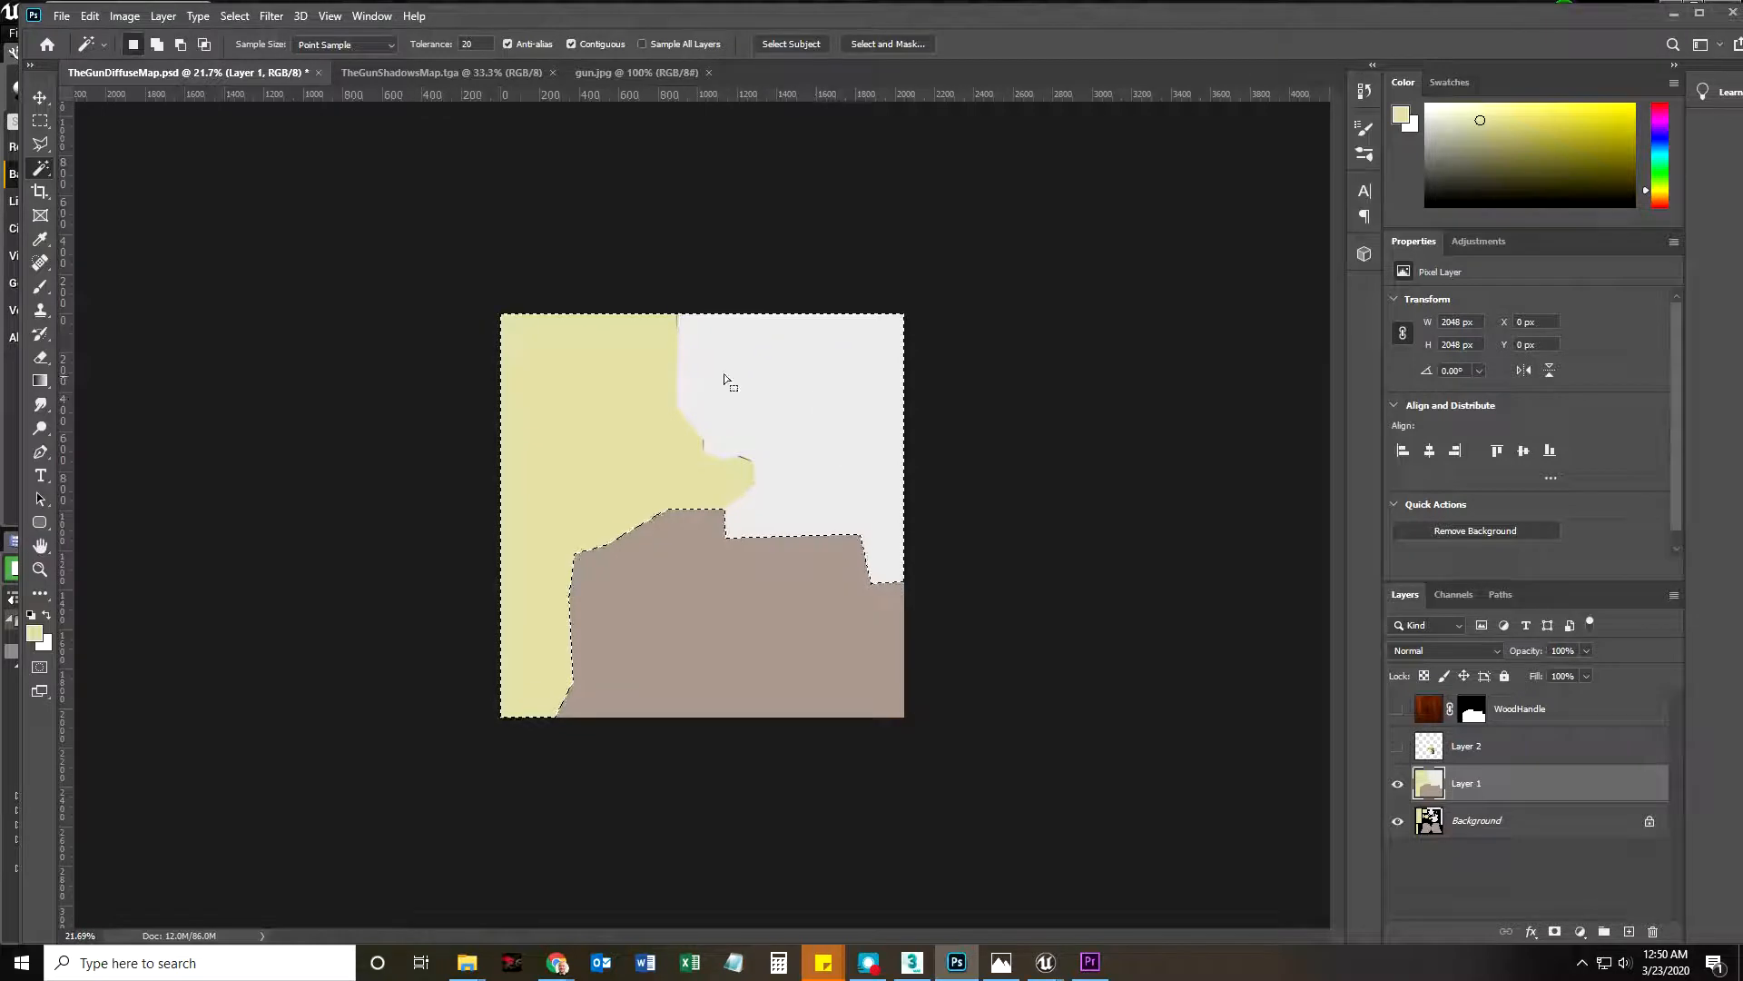
Create a layer group named MetalMap above the WoodHandle layer
click(1608, 708)
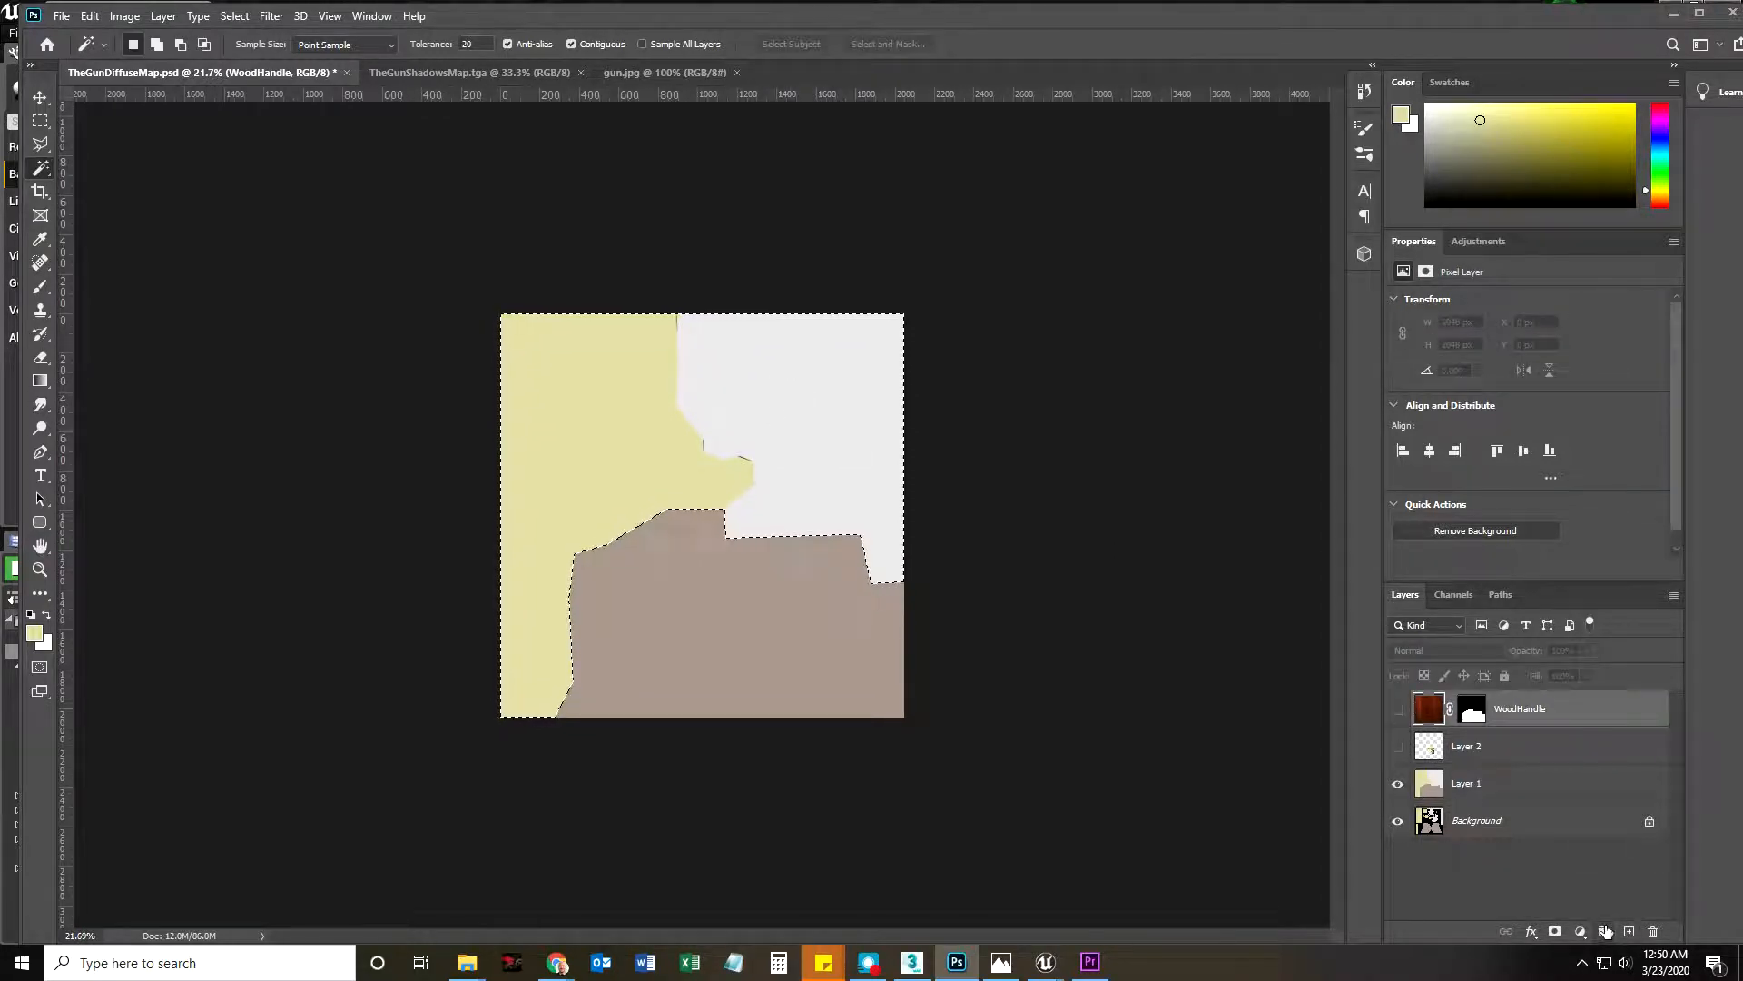
click(1605, 932)
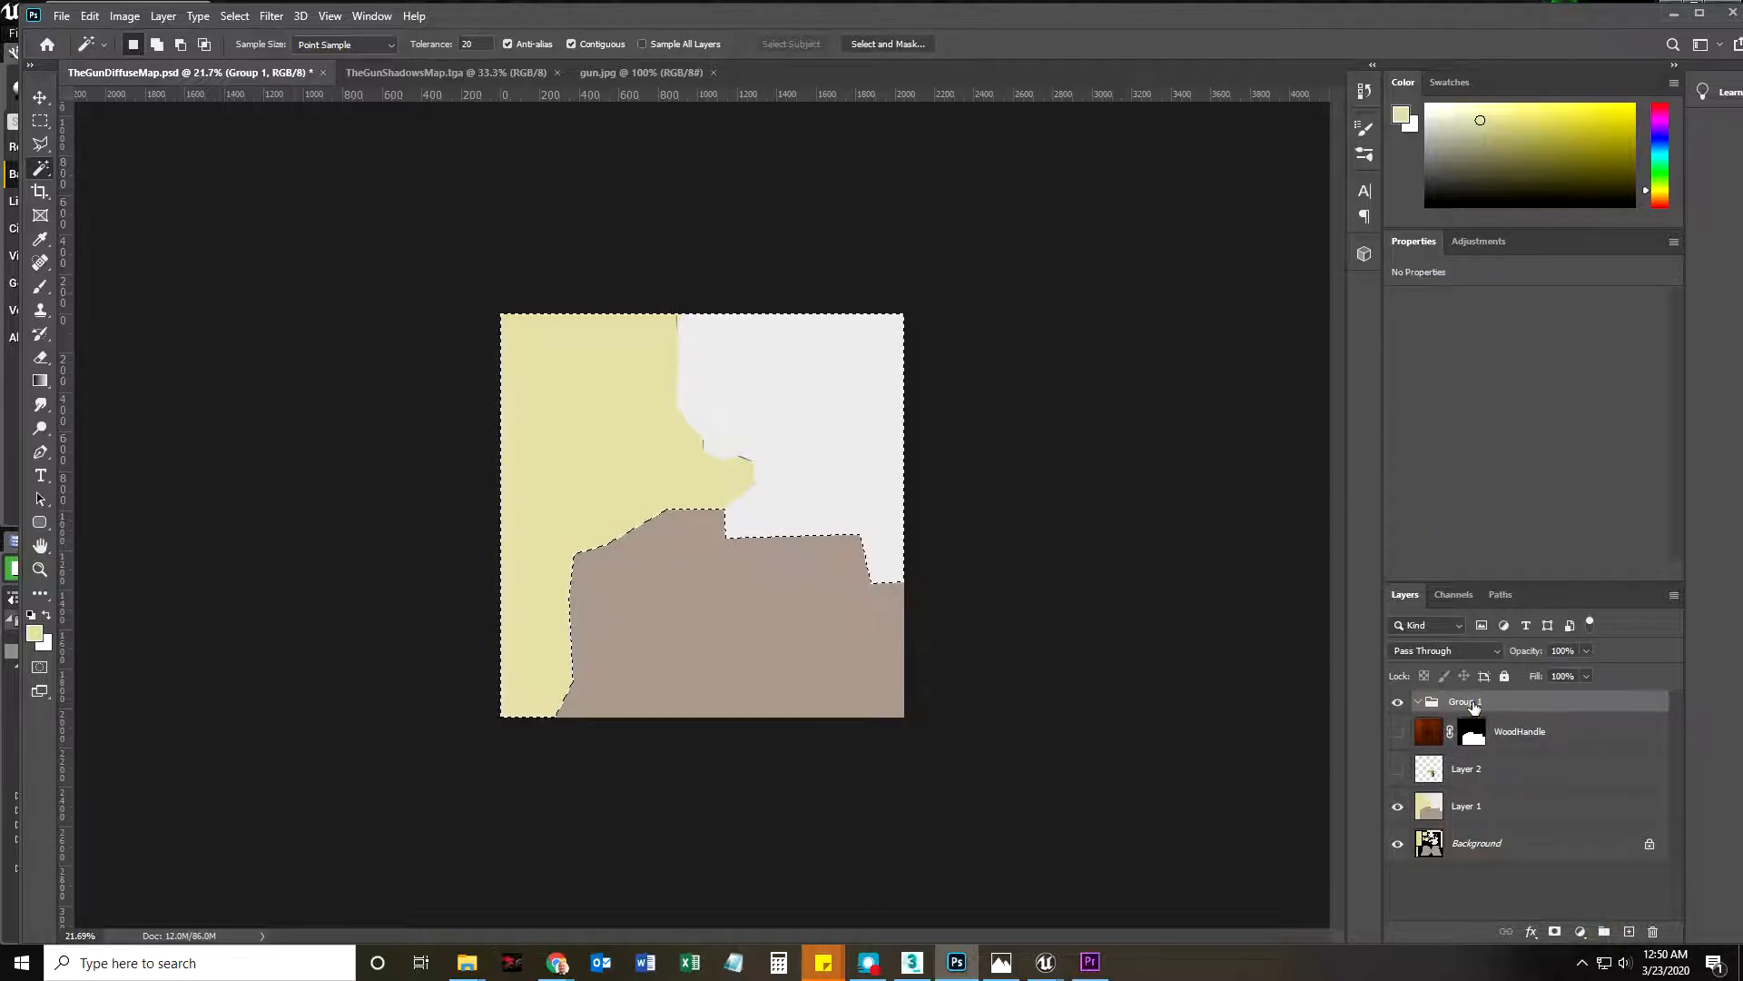
text(MetalMap)
key(Return)
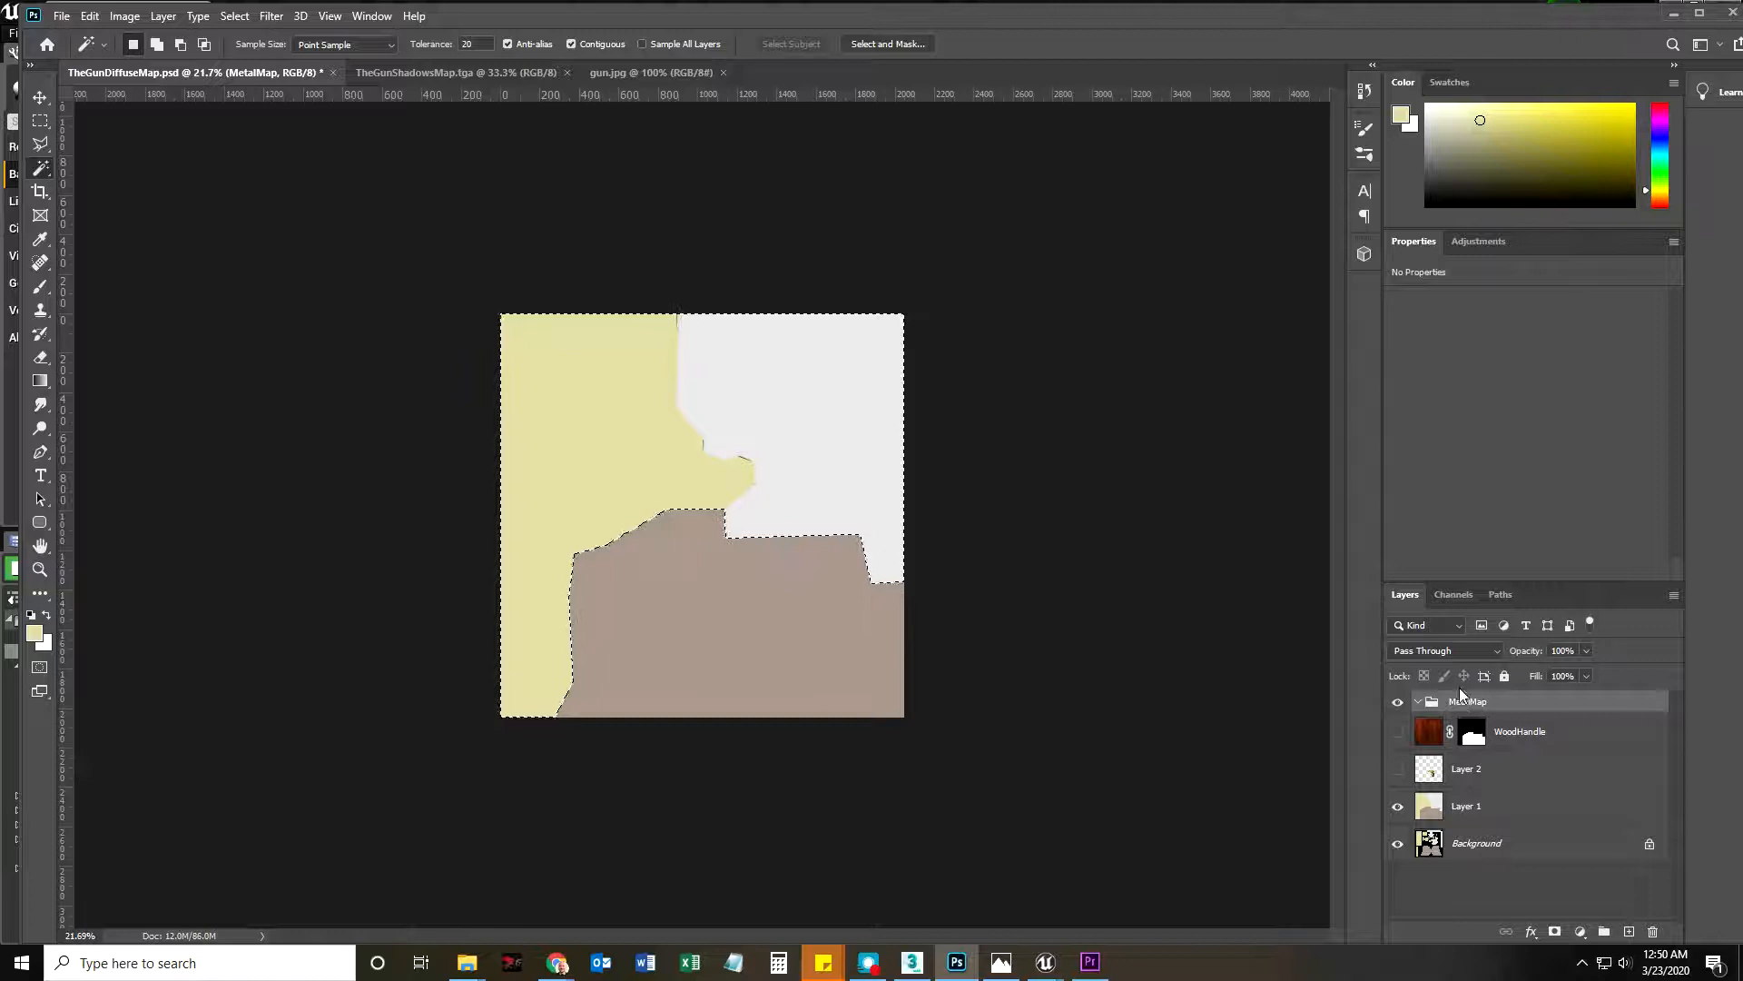
Add a new layer inside the MetalMap group and fill the selected areas with white at 100% opacity
click(1629, 930)
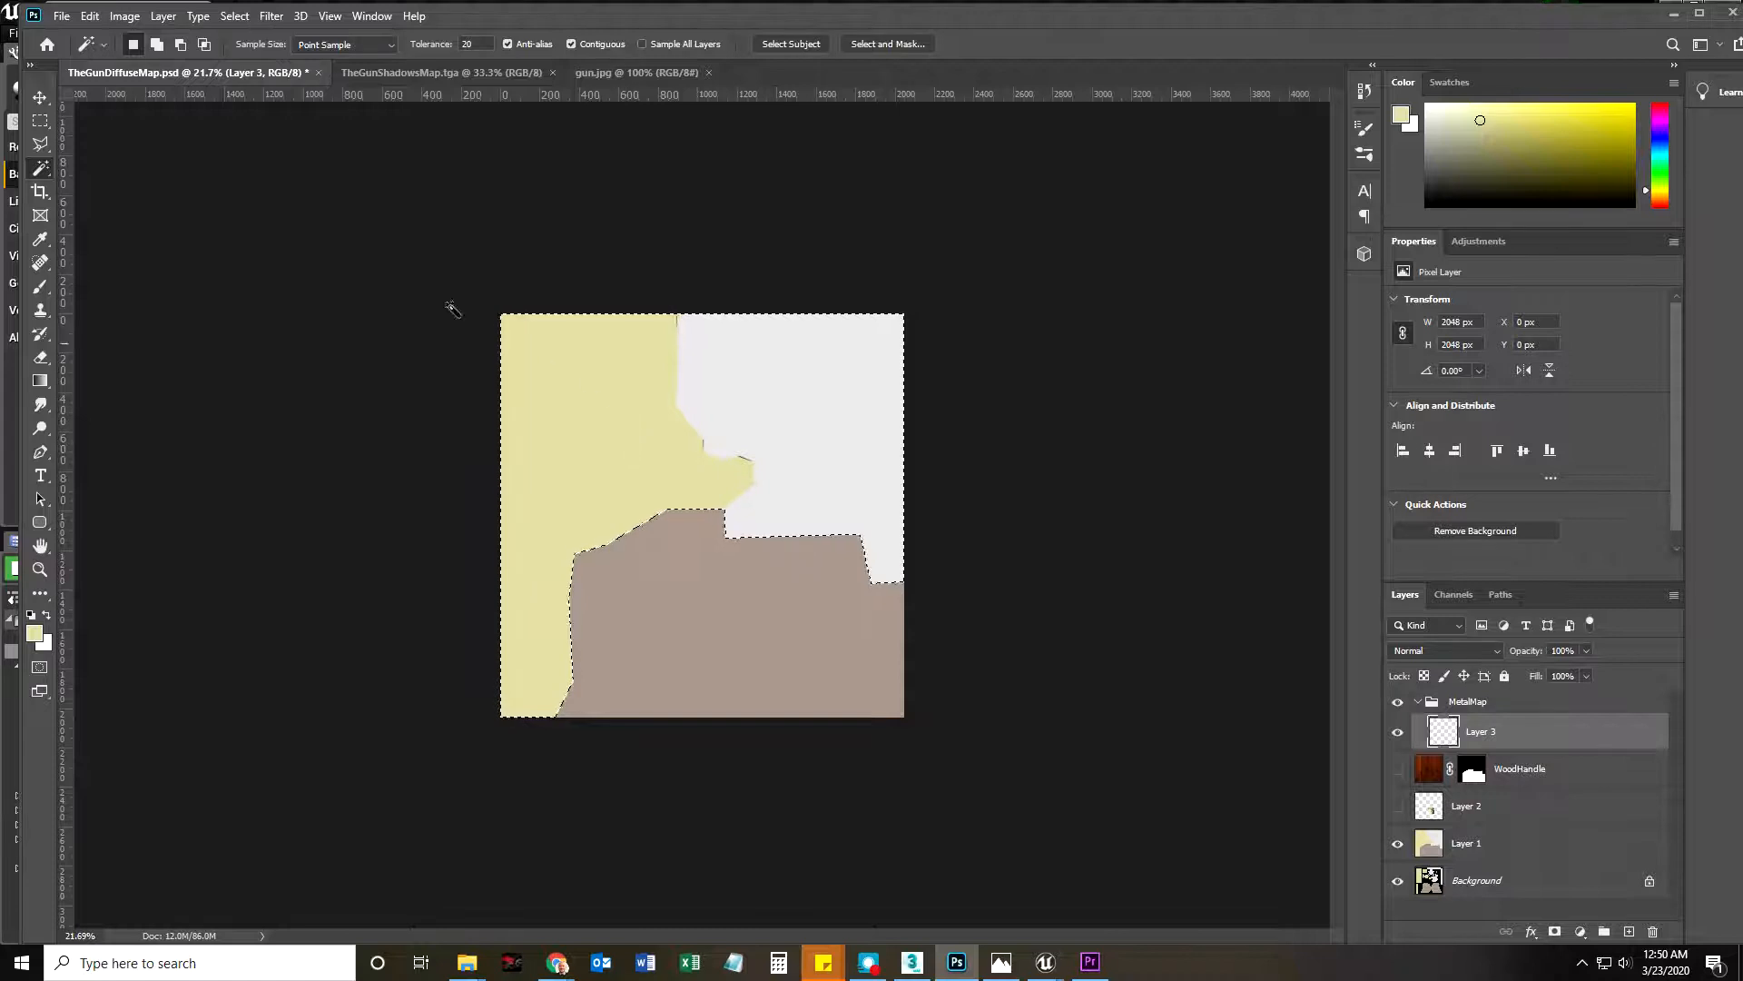
click(91, 17)
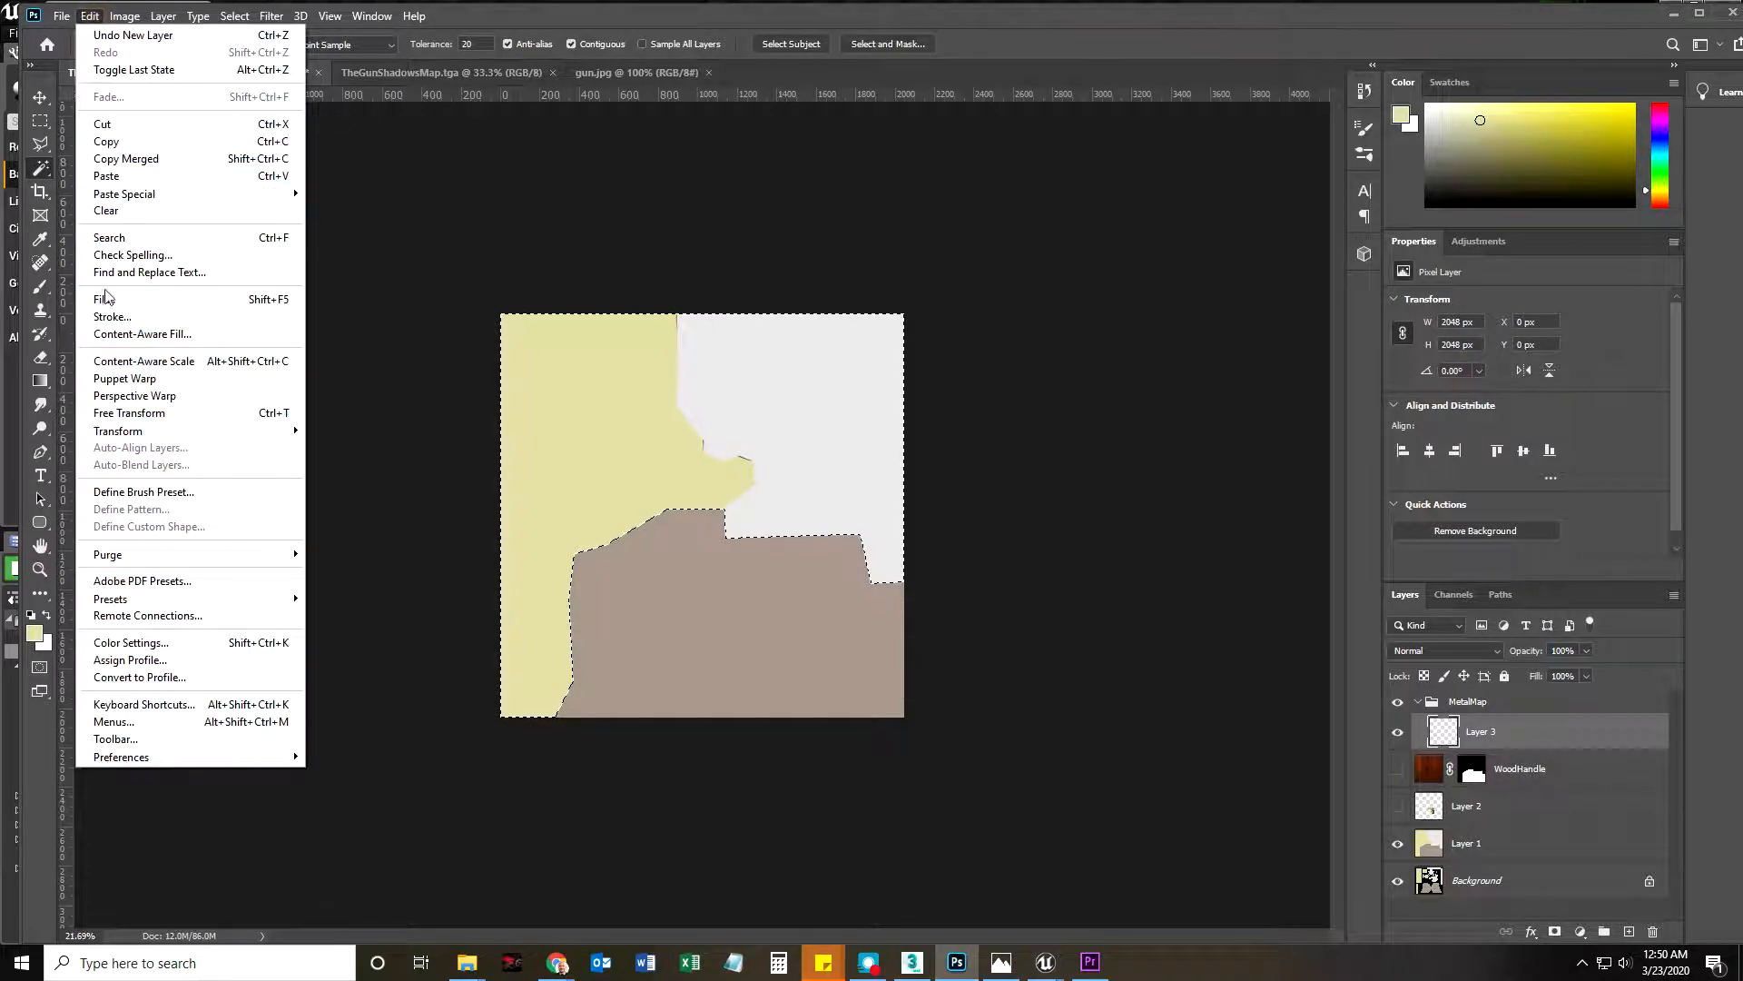
click(106, 299)
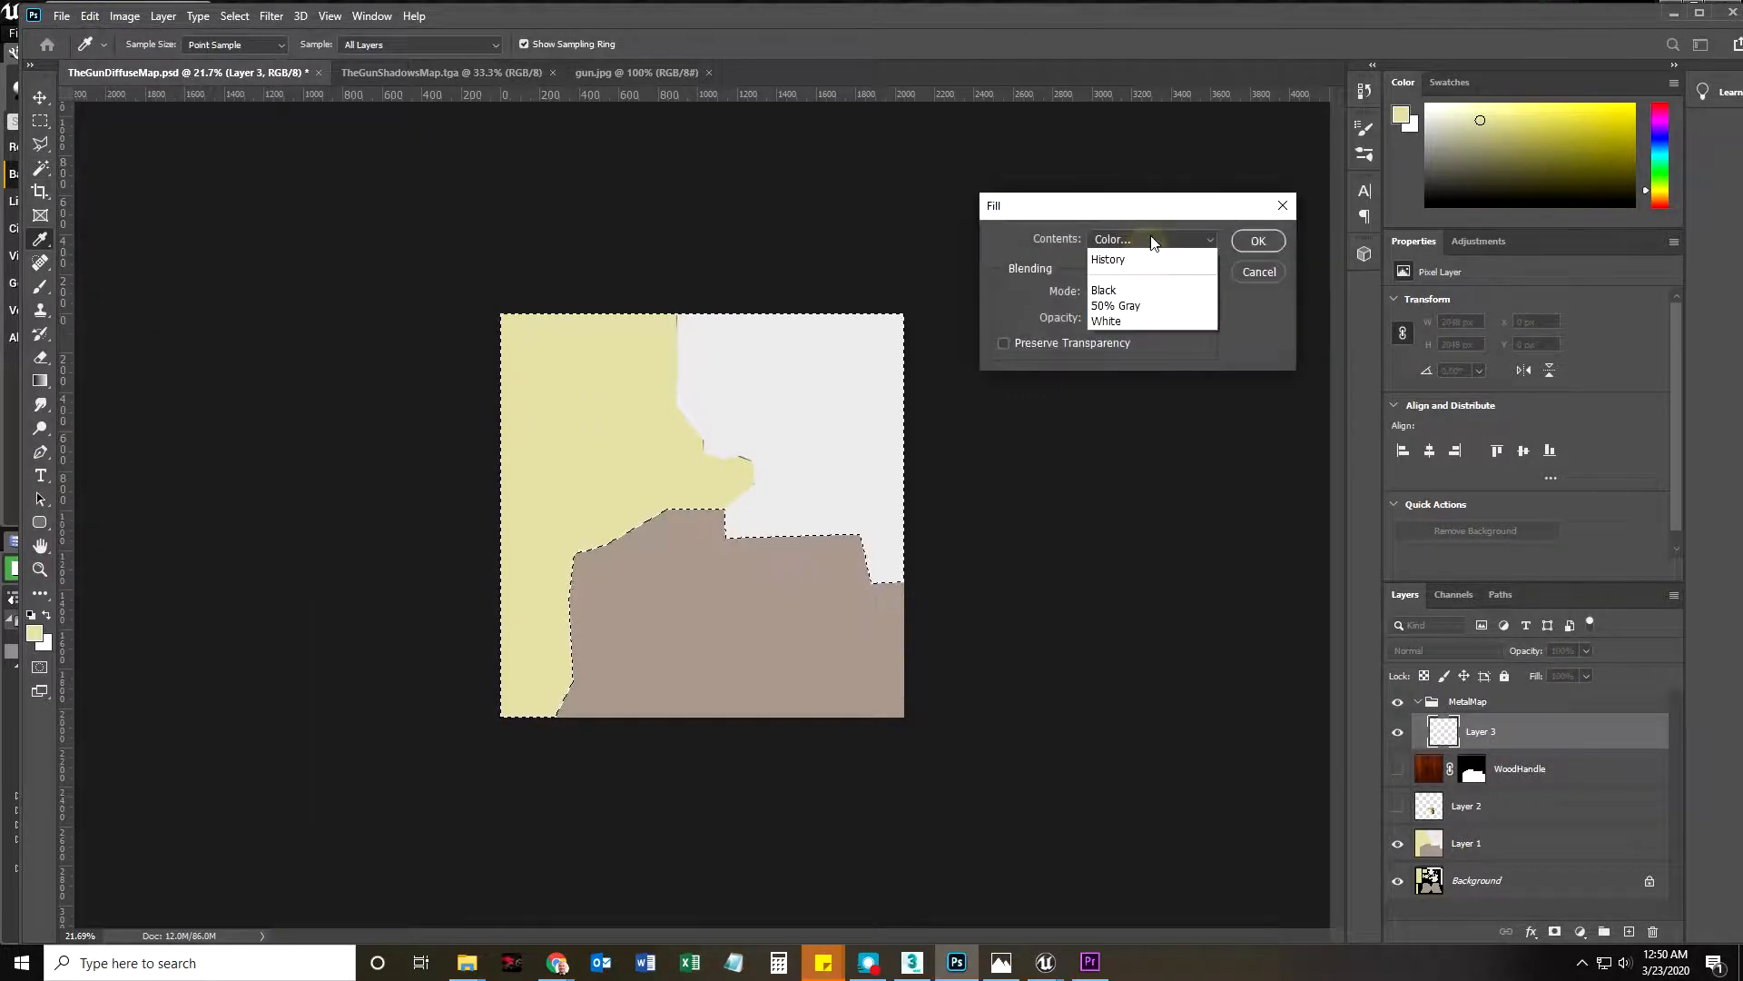
click(1126, 289)
click(724, 348)
click(1178, 454)
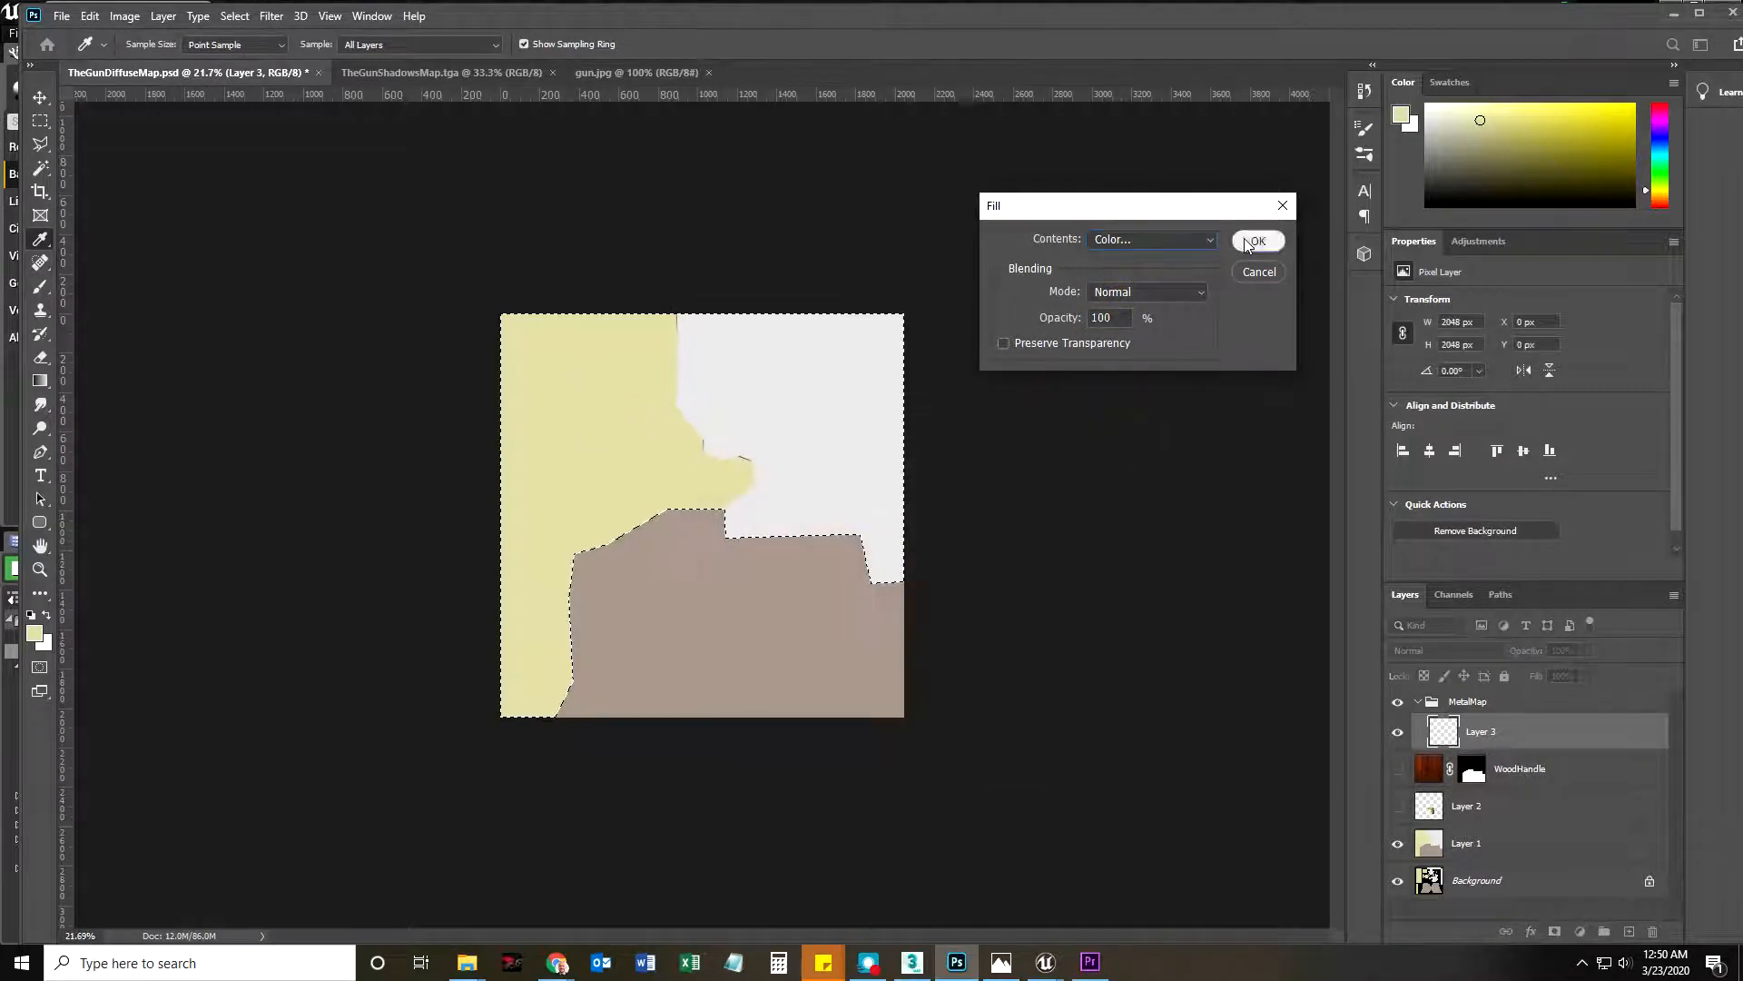
click(1246, 241)
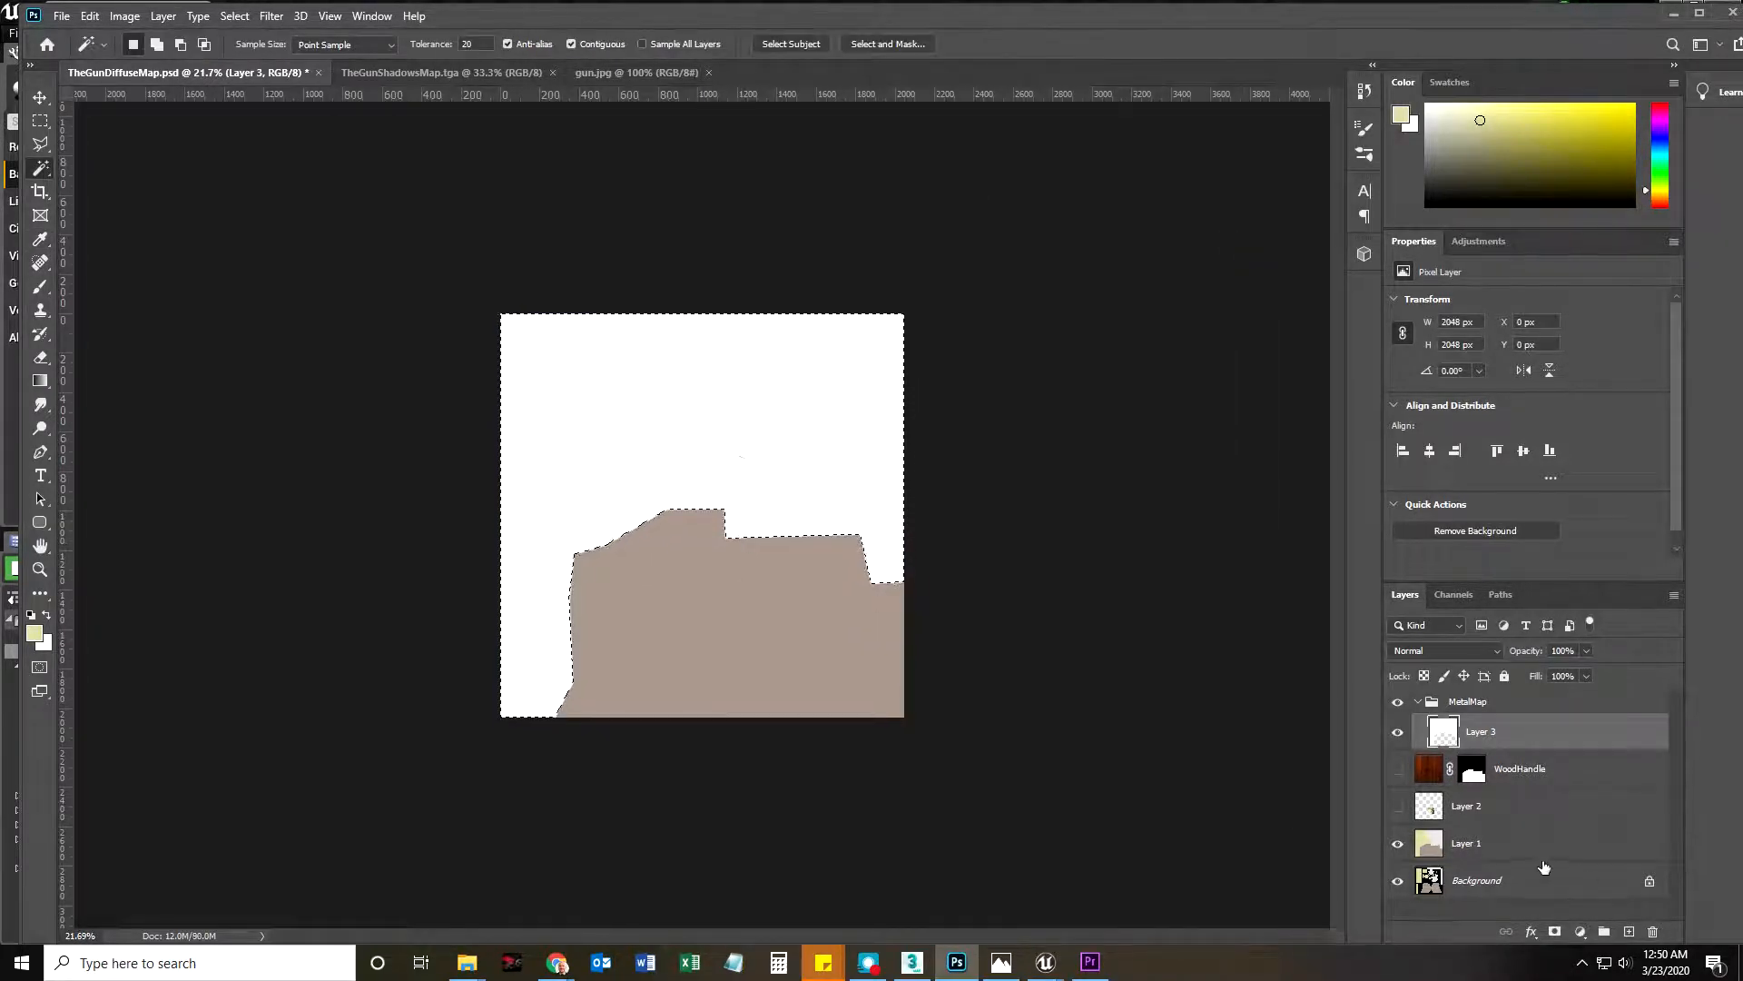
Select the brown handle area from Layer 1, fill it with black on Layer 3 in the MetalMap group, and deselect
click(1475, 844)
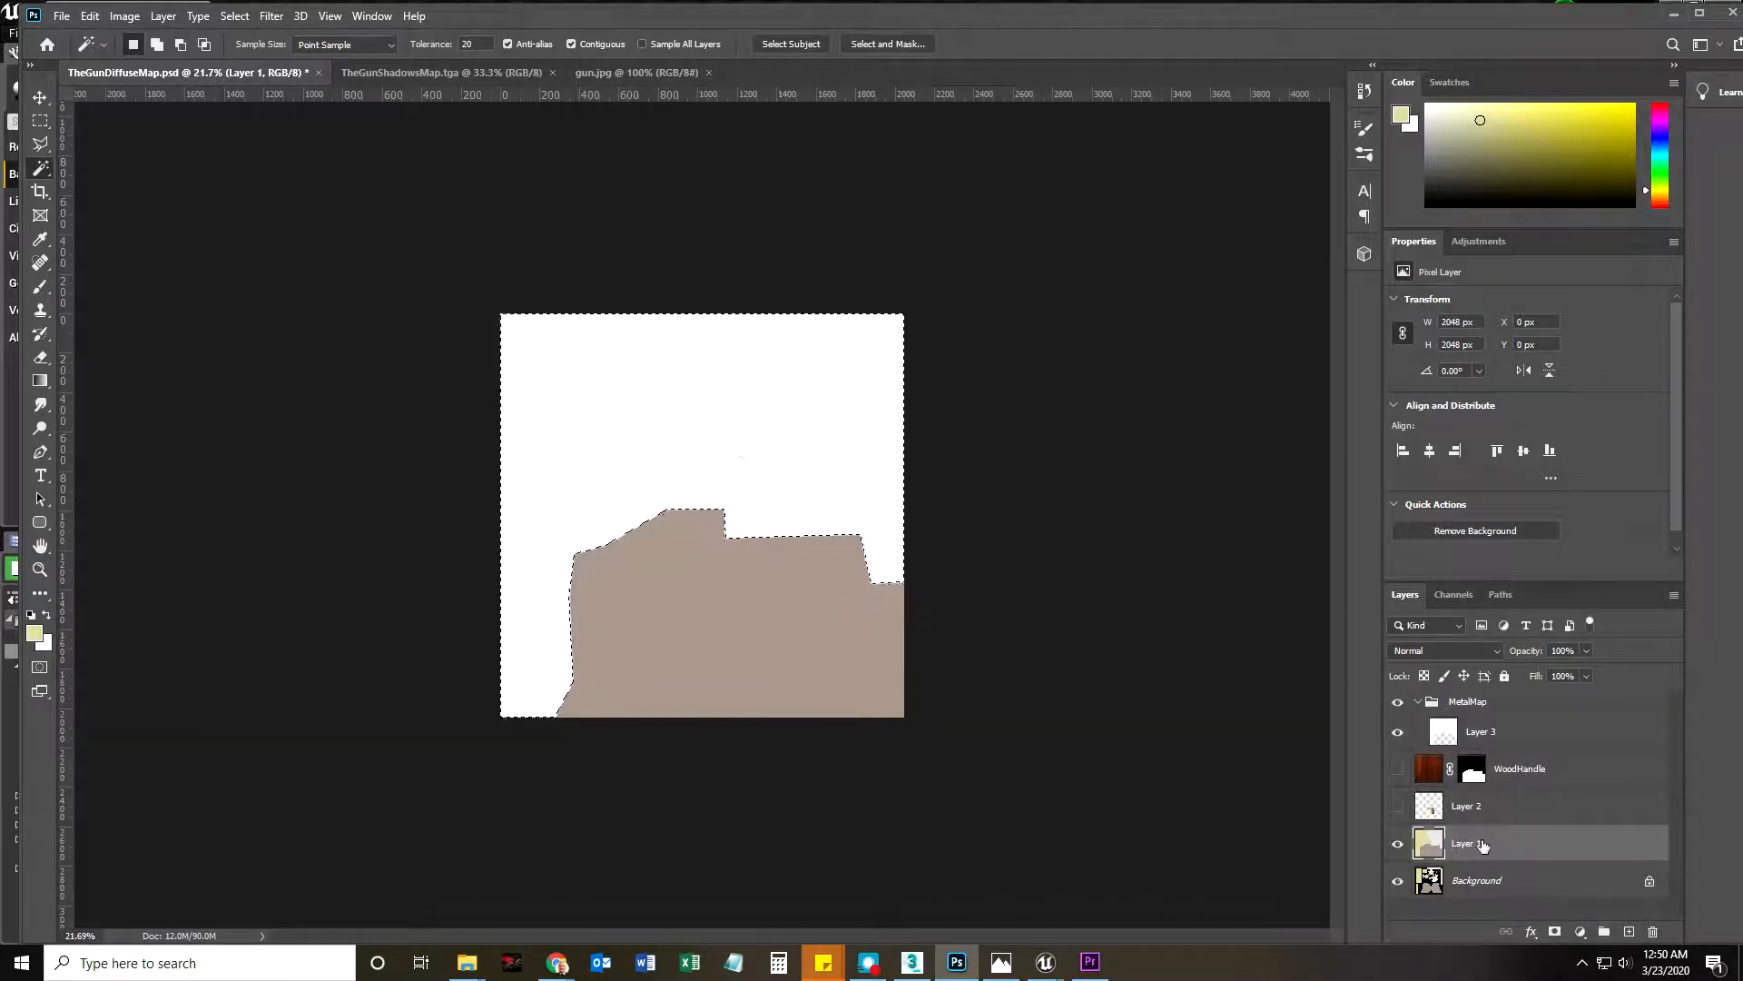
click(724, 665)
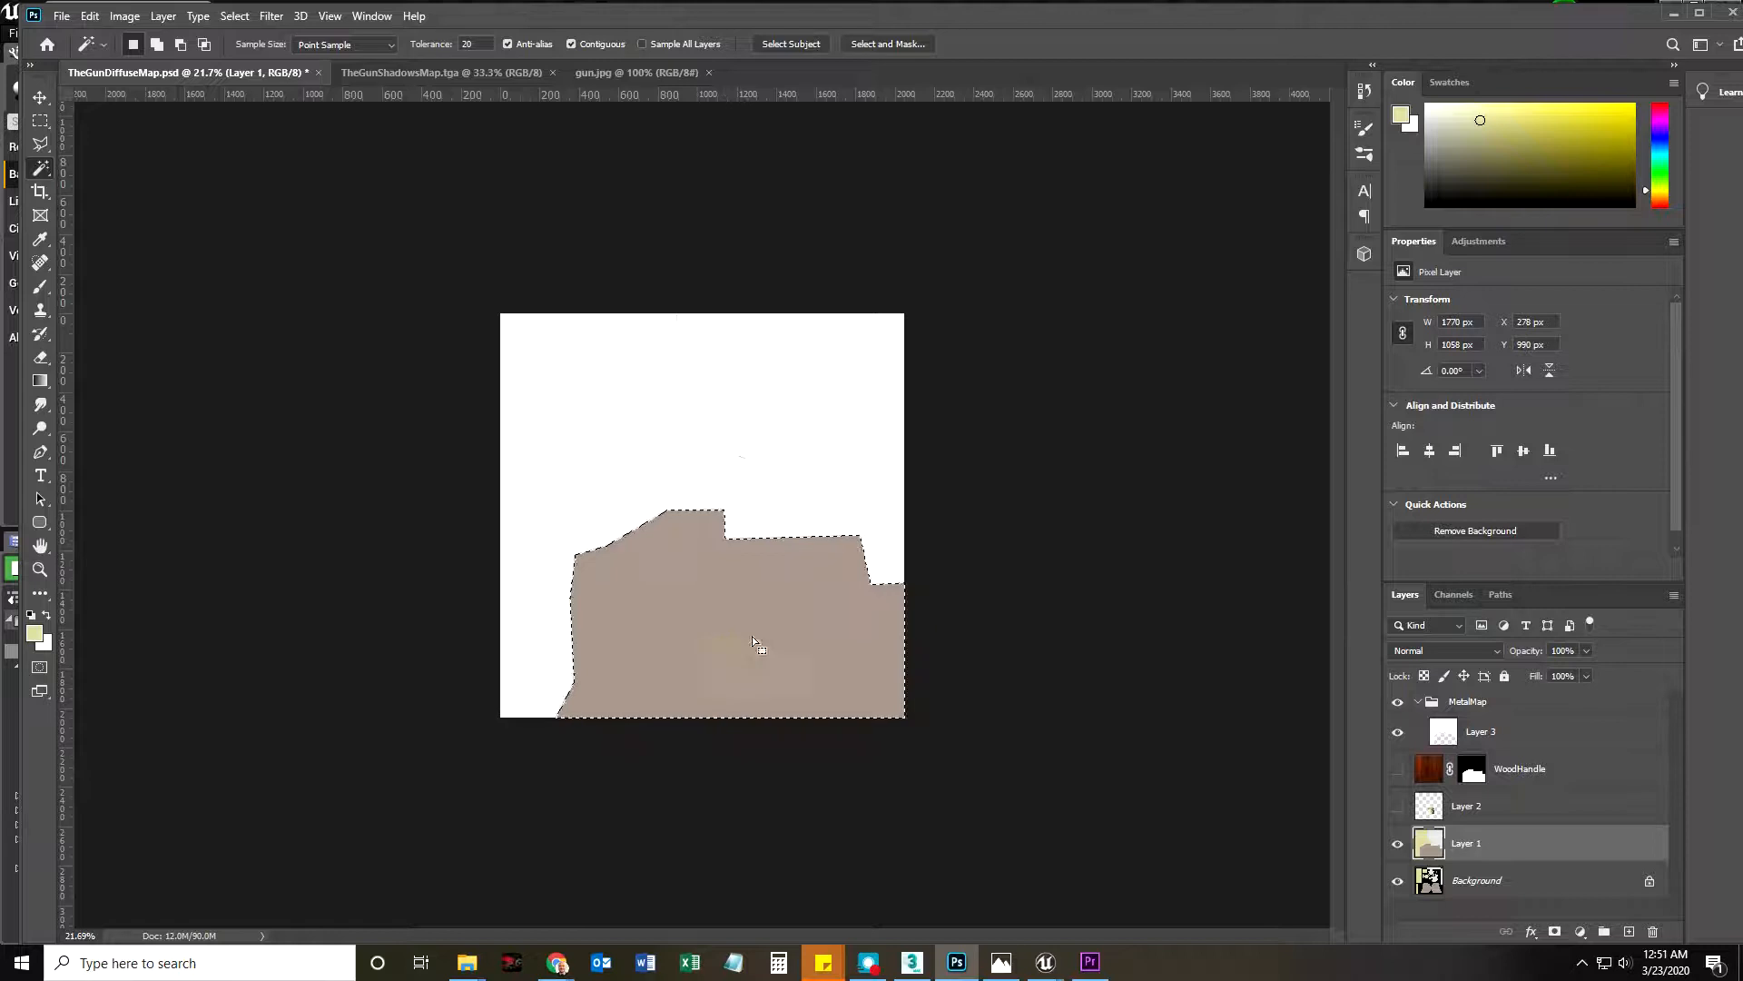
click(1478, 732)
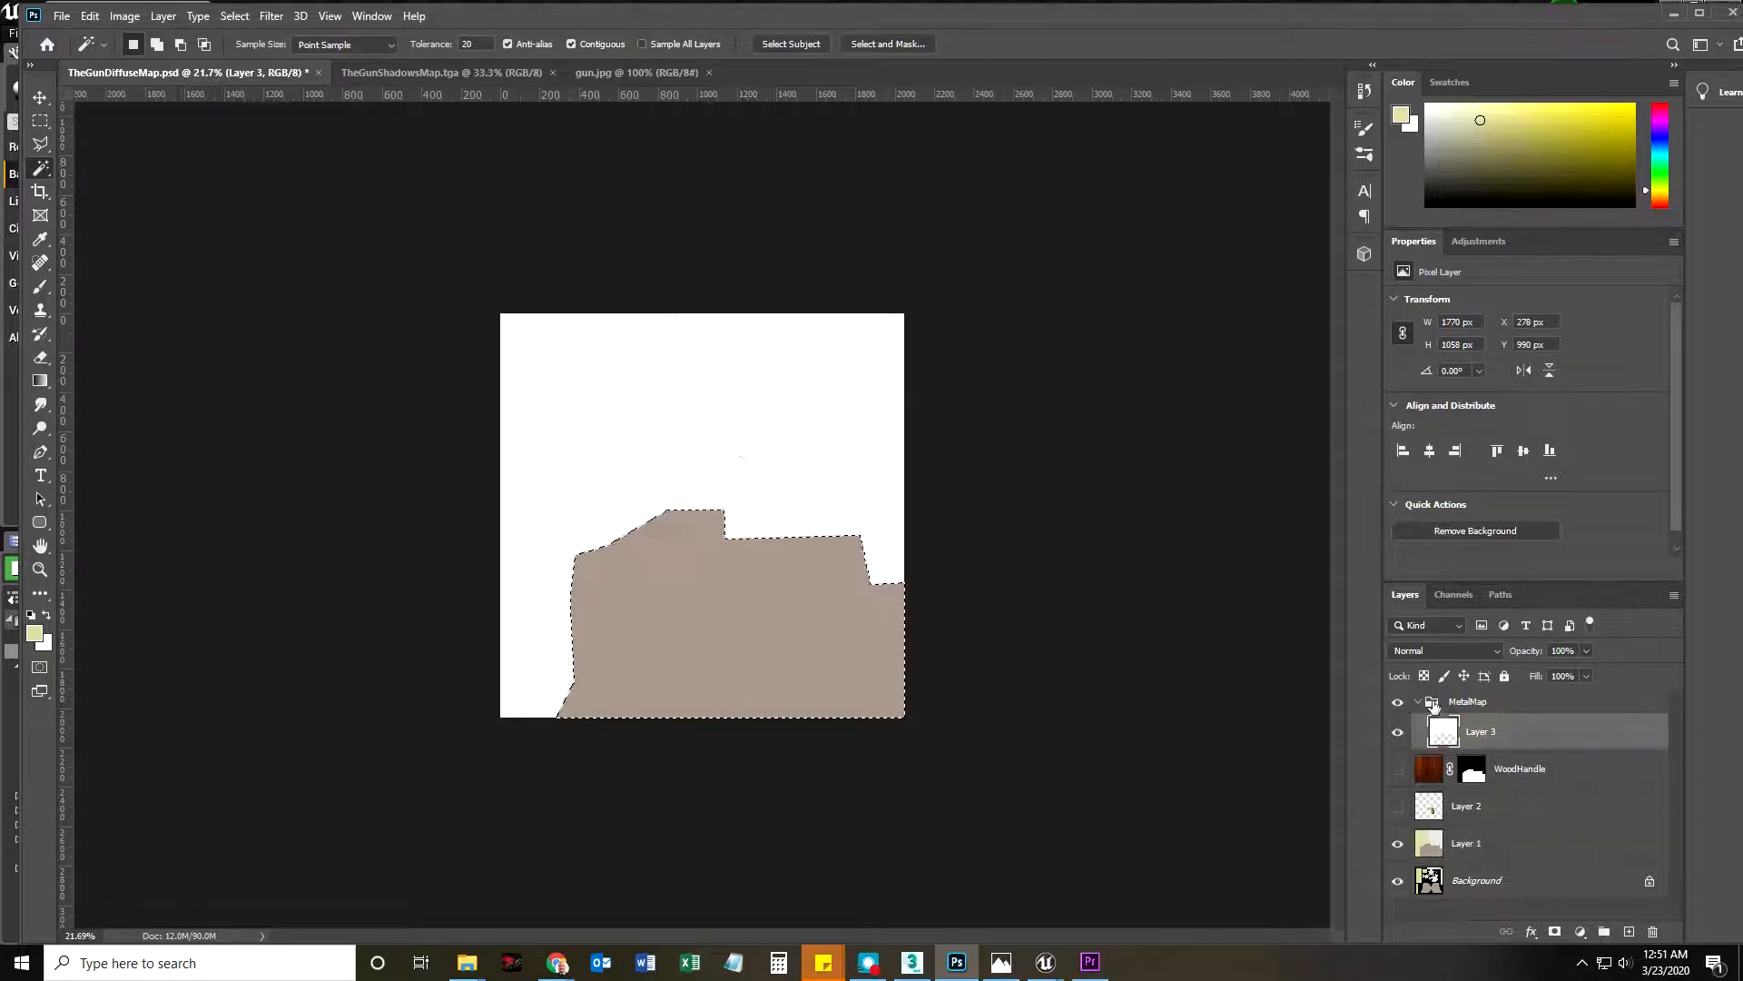
click(90, 15)
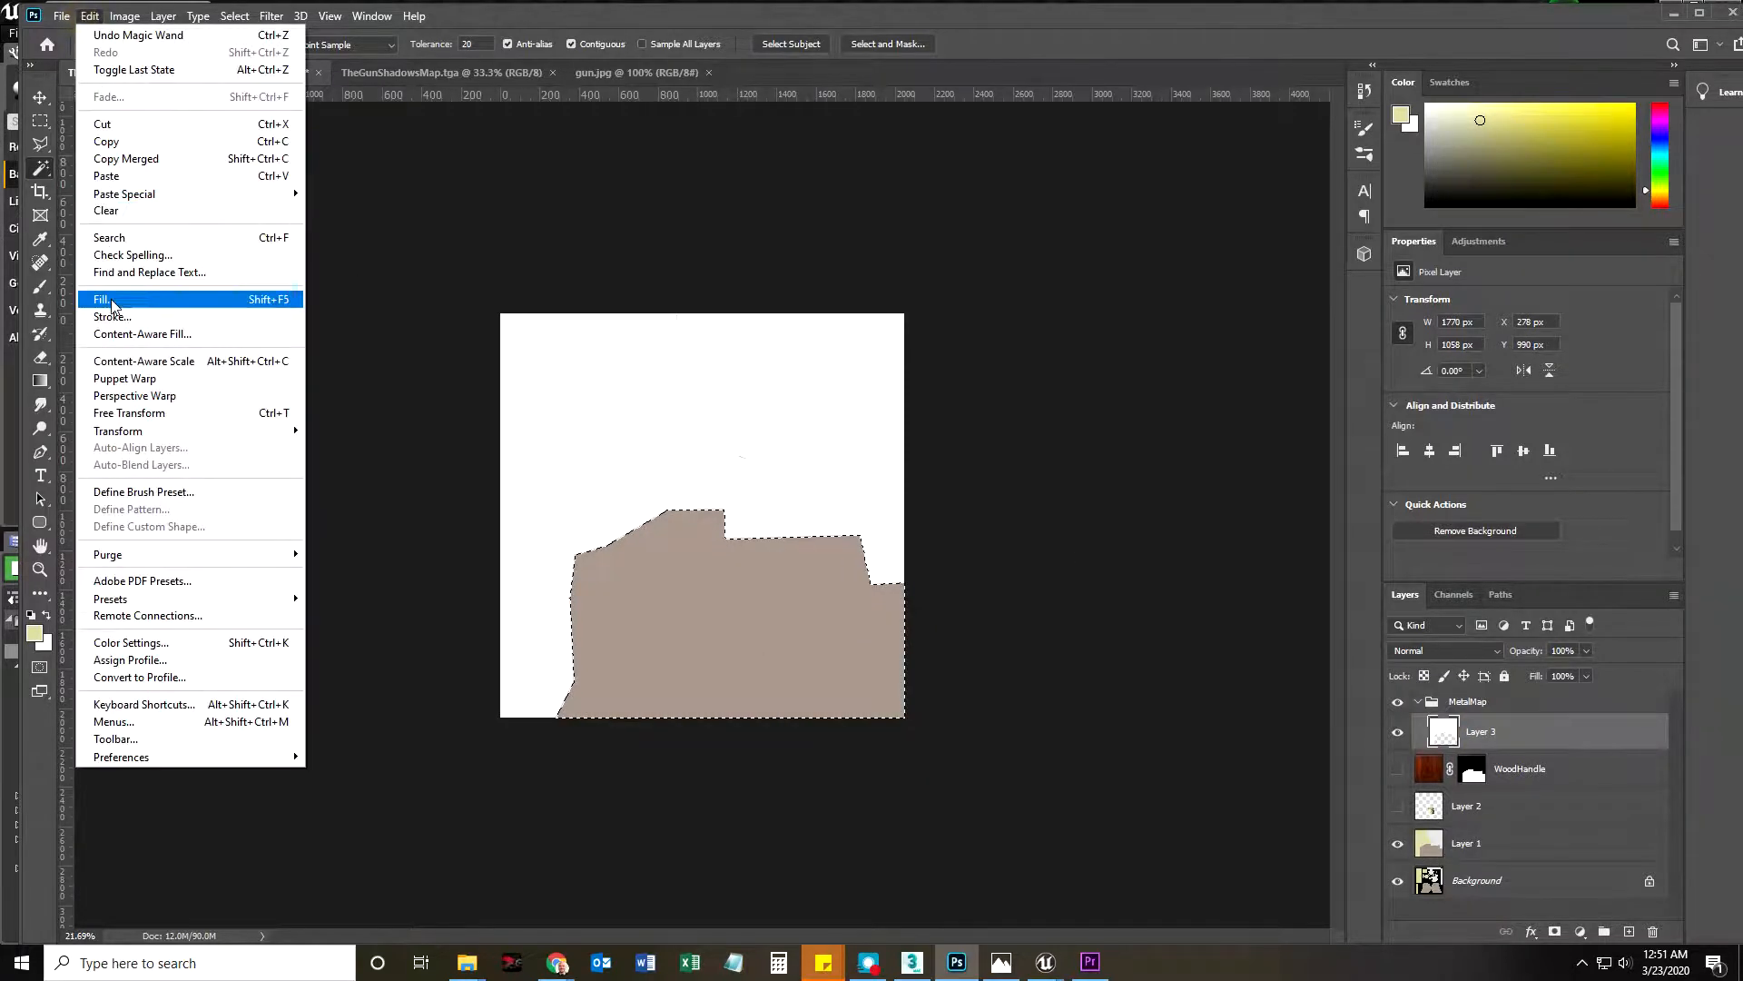
click(100, 297)
click(1099, 242)
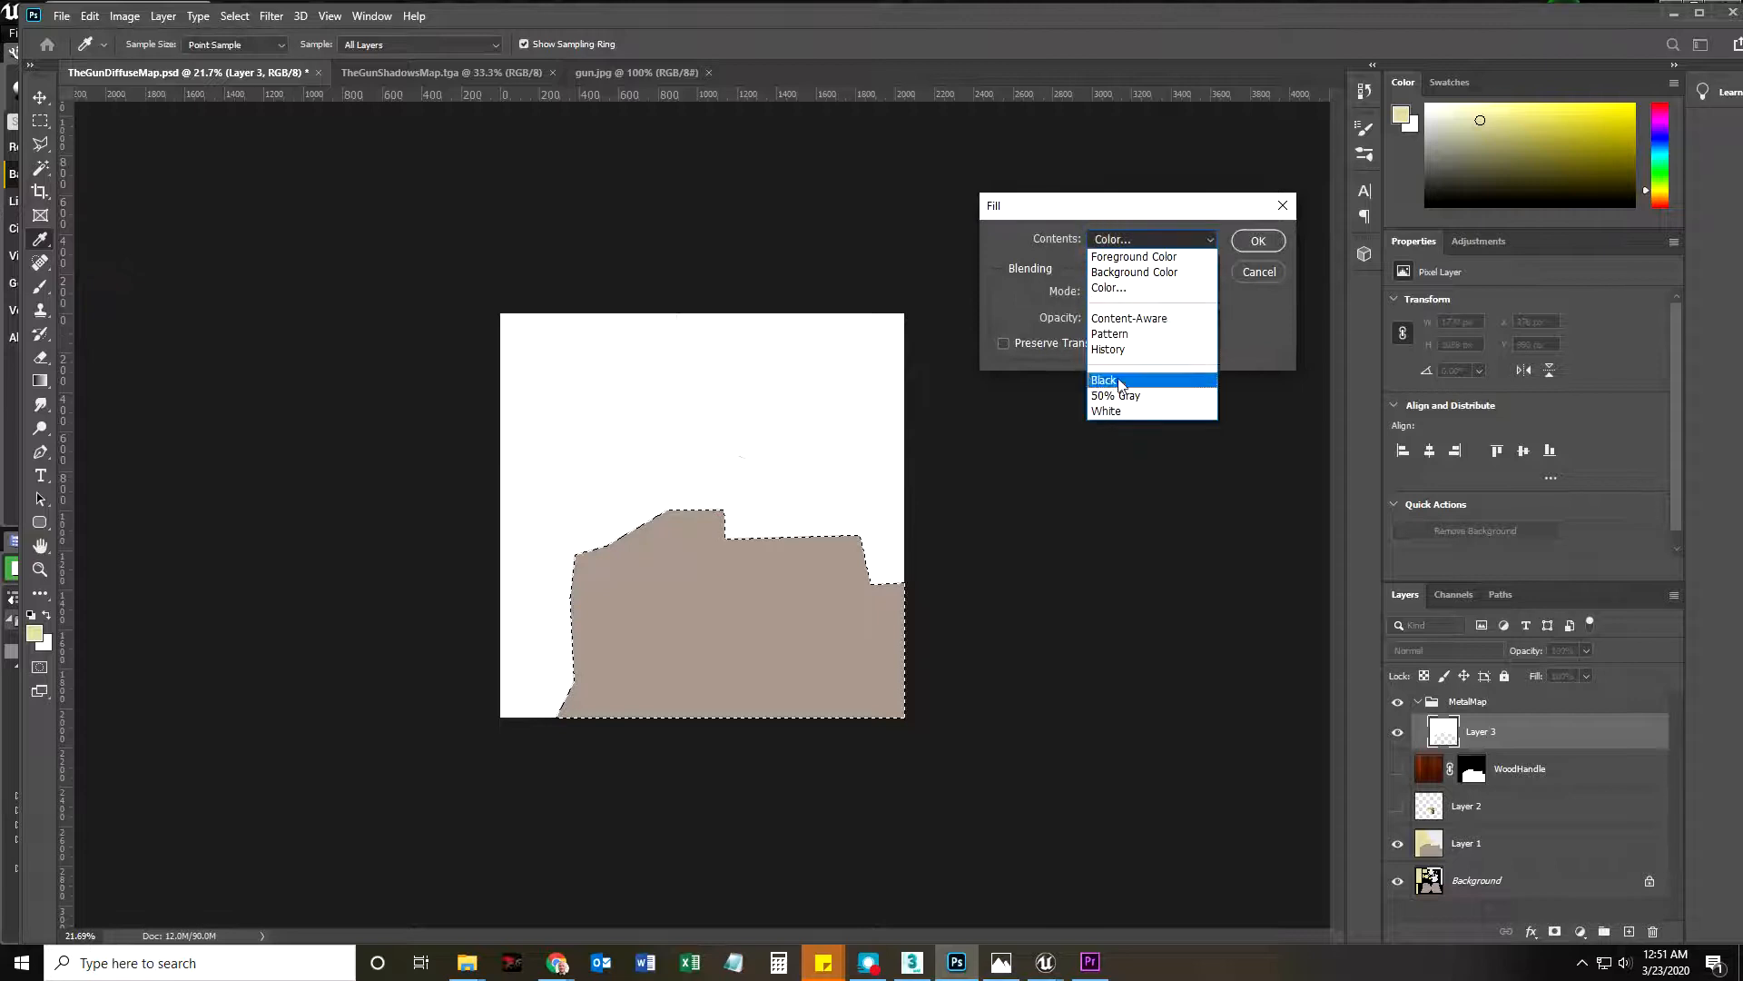
click(1146, 374)
click(1259, 242)
key(w)
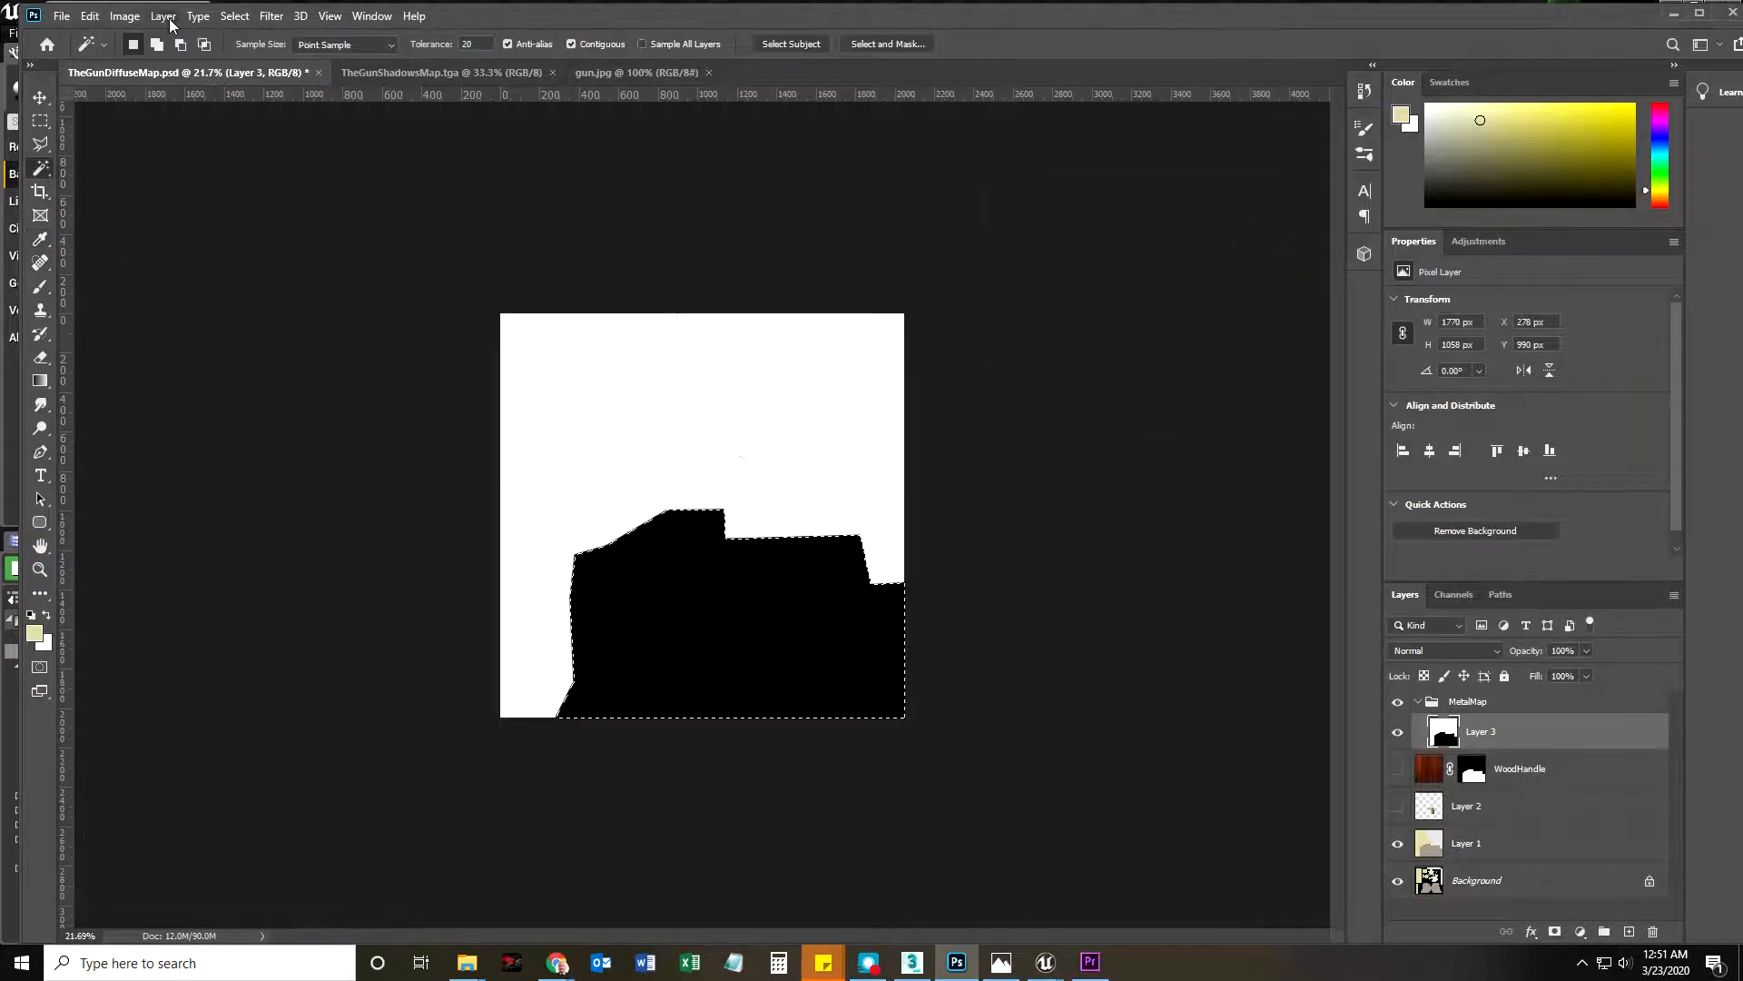
key(m)
click(320, 261)
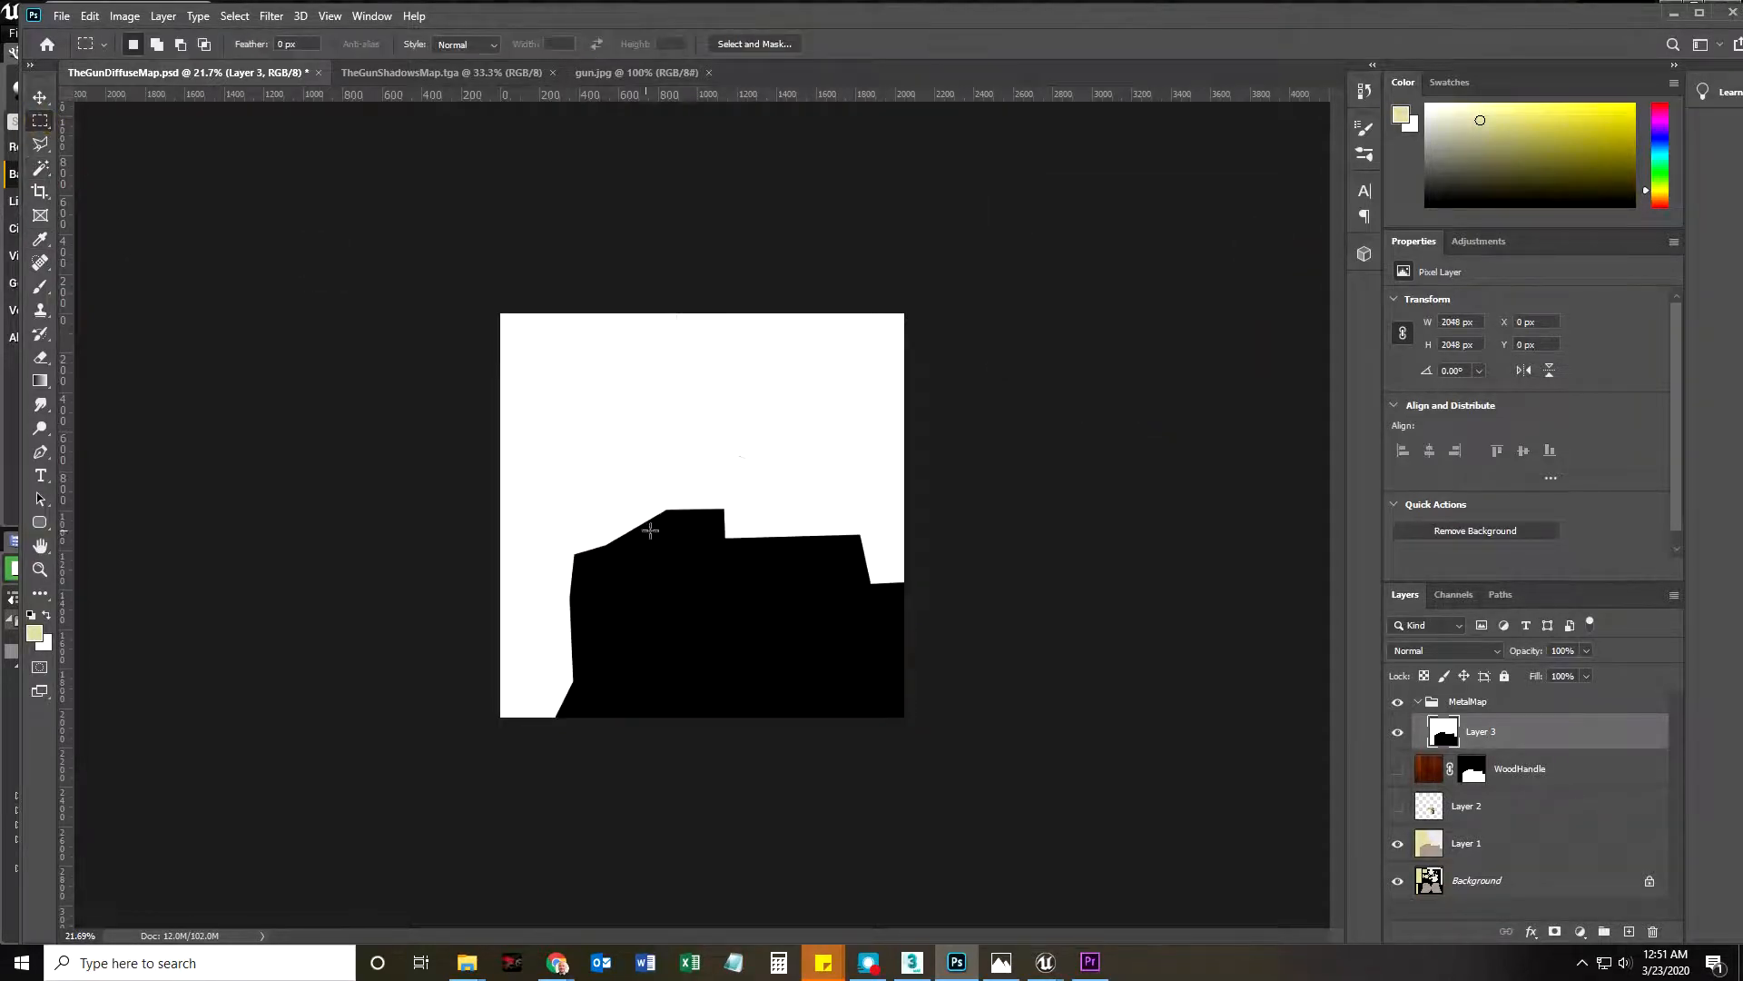
Save the black-and-white map as the Targa file TheGunMetallicMap.tga in the Maps2 folder at 32 bits/pixel
click(57, 14)
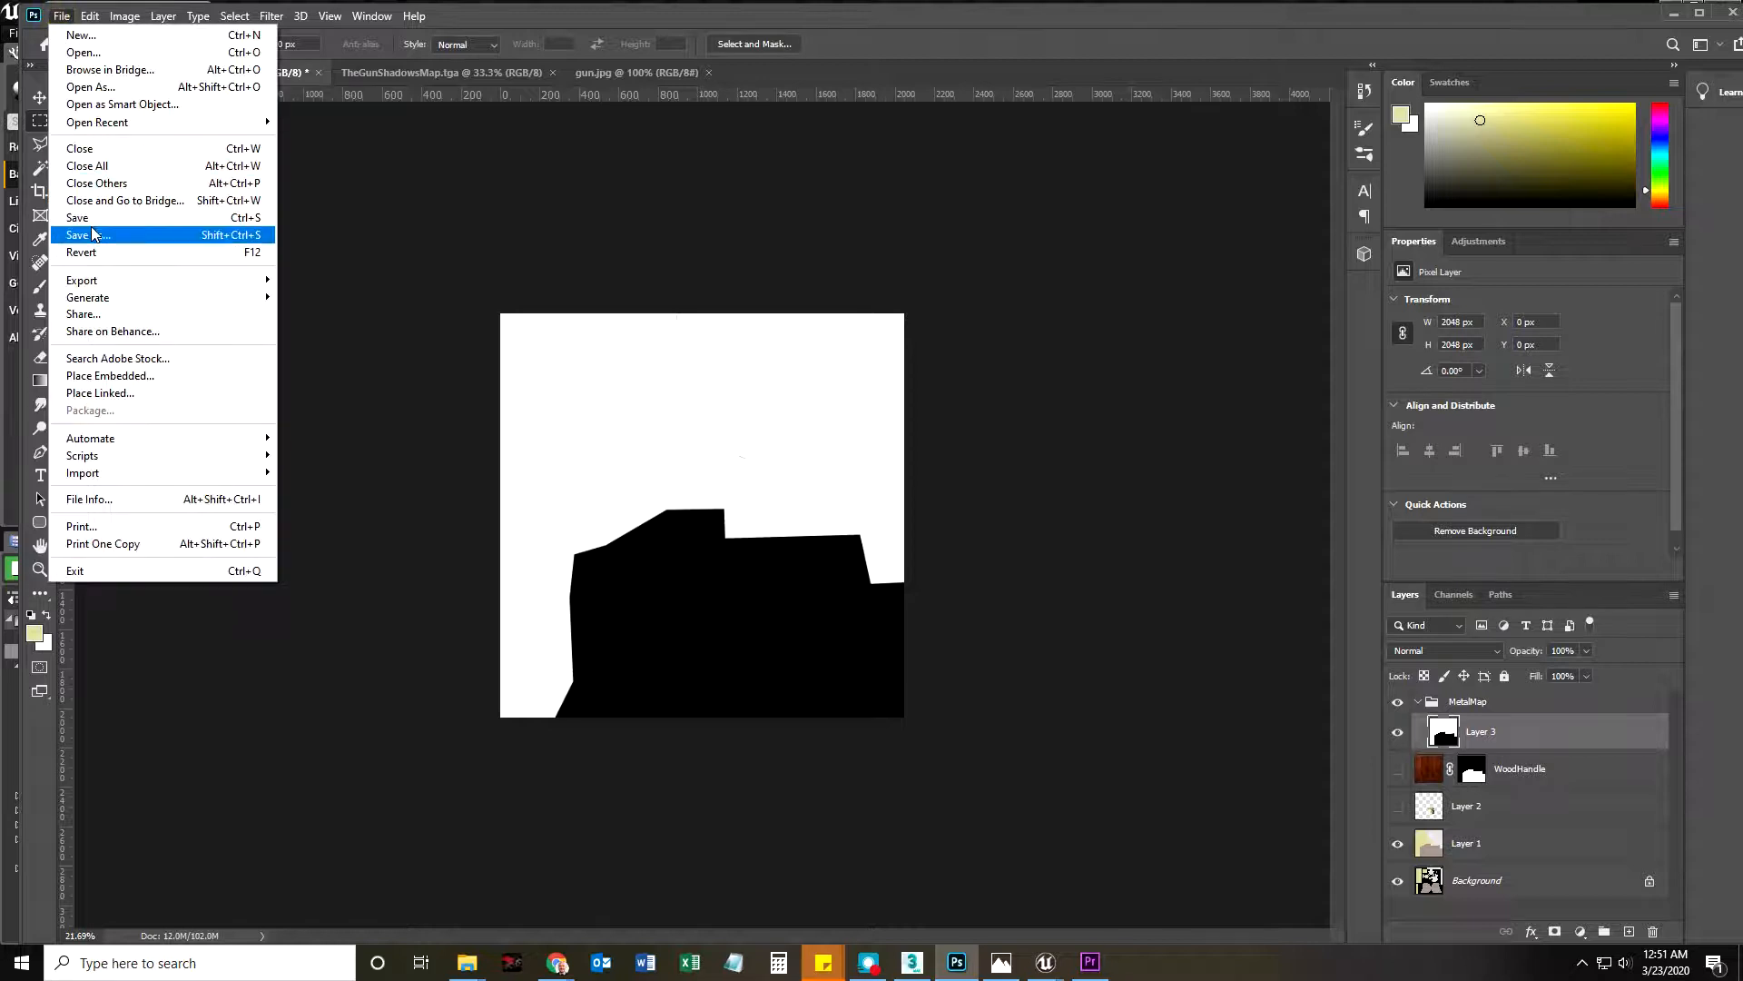
click(91, 230)
click(386, 497)
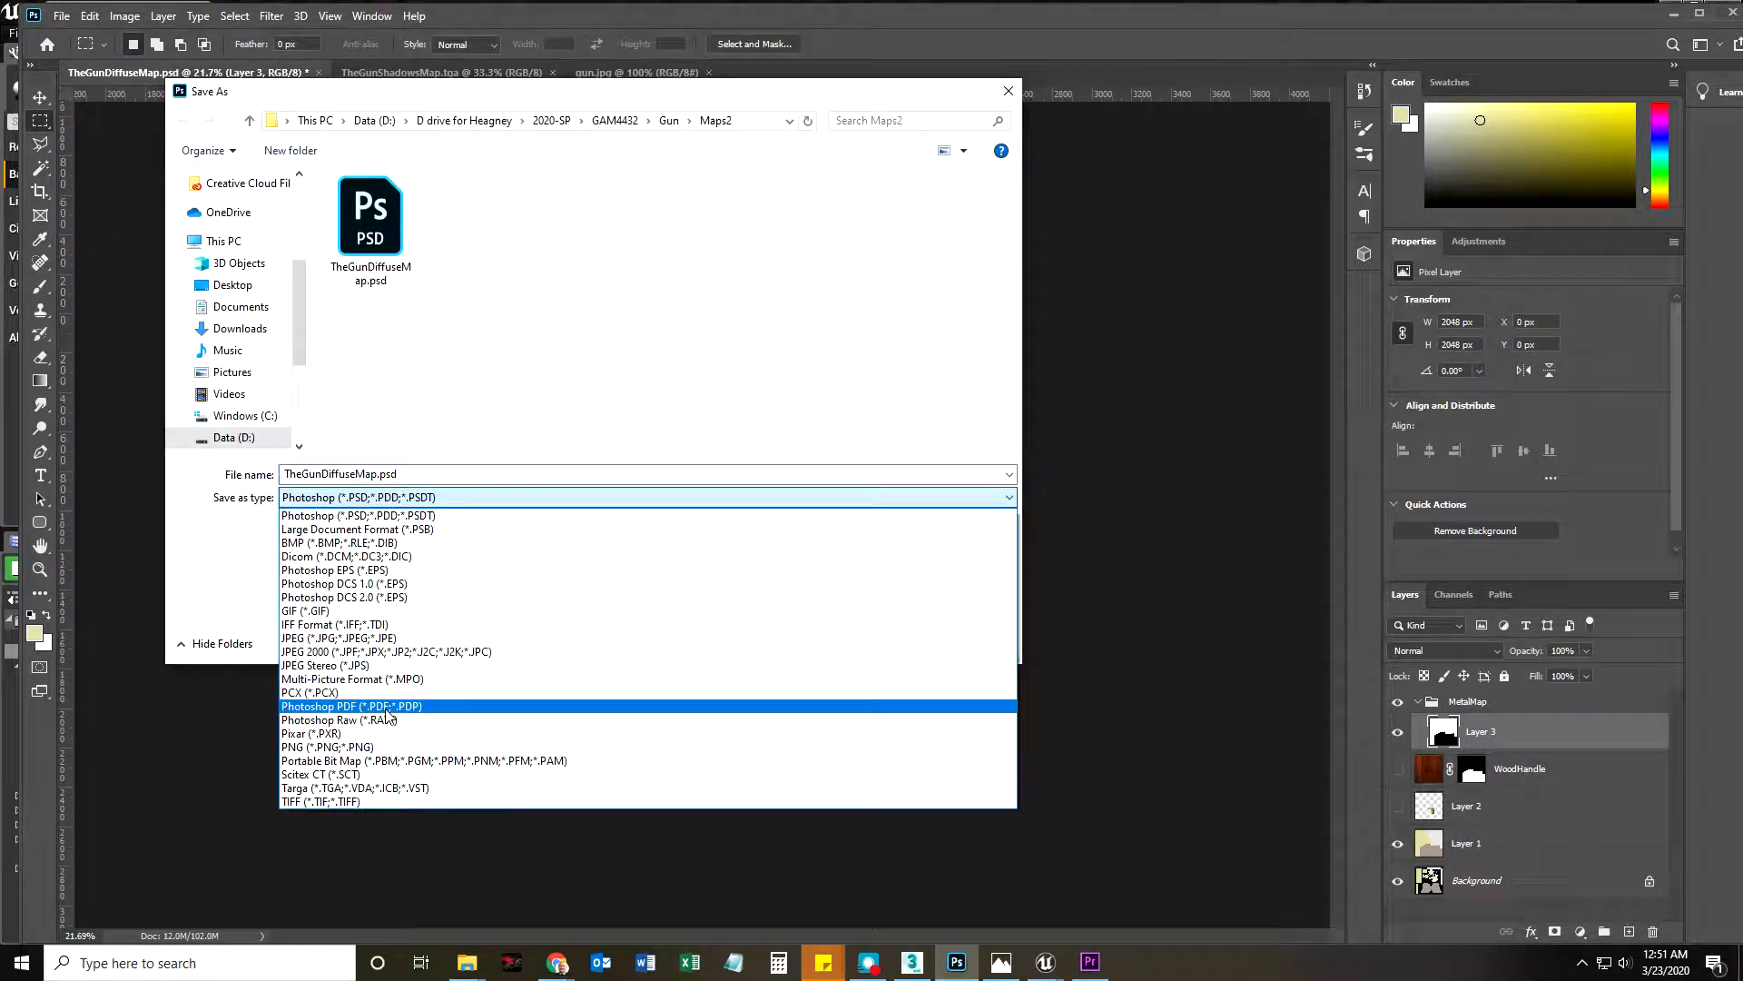
click(325, 789)
double_click(358, 473)
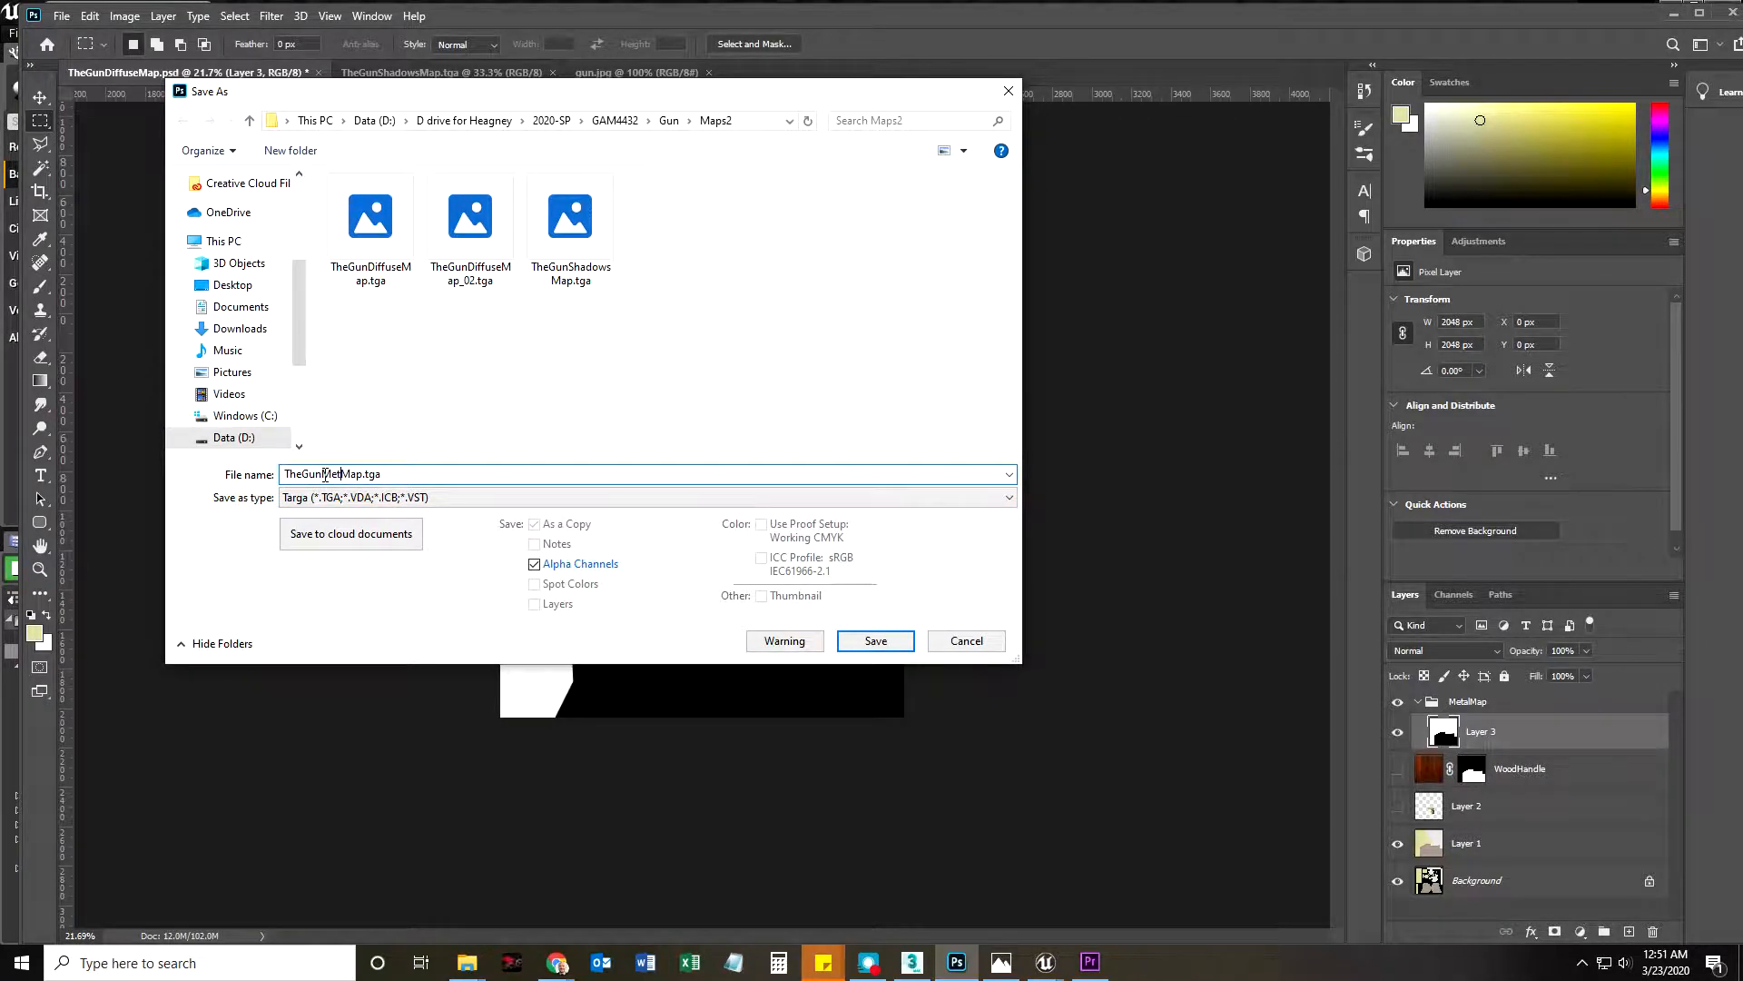
key(Return)
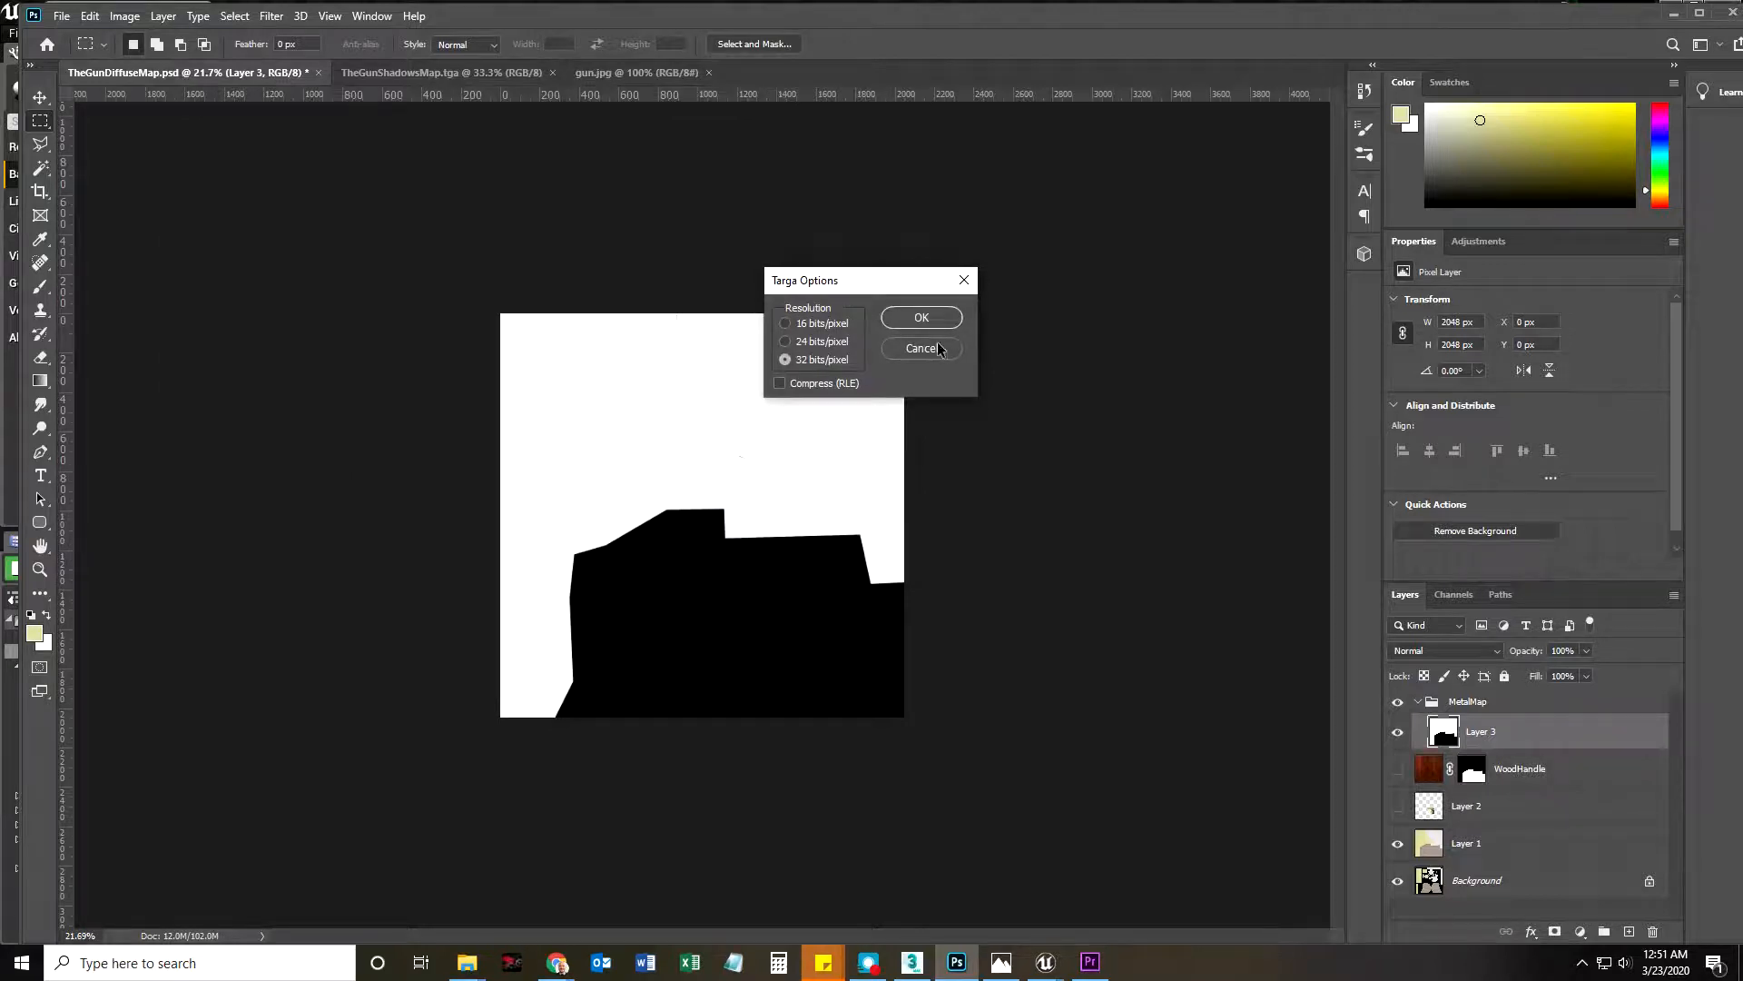
click(921, 318)
Switch to the Unreal Editor and import TheGunMetallicMap.tga into the BarrelGun folder
mouse_move(1045, 961)
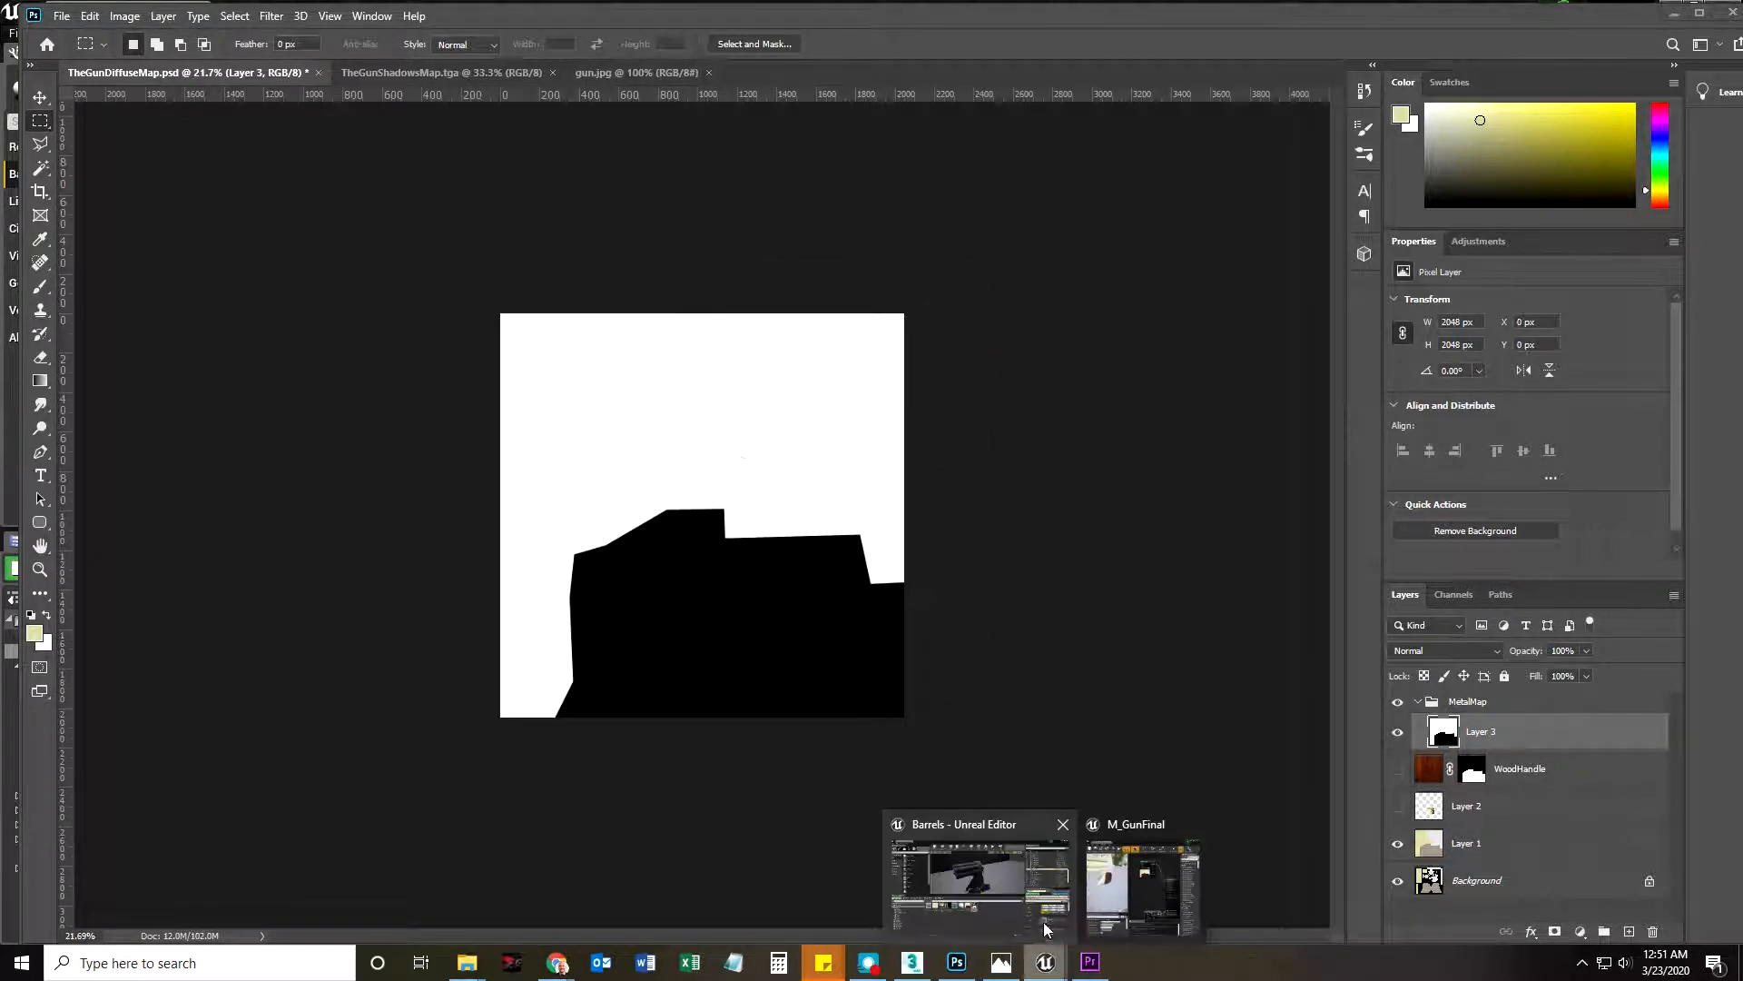
click(1043, 923)
click(543, 777)
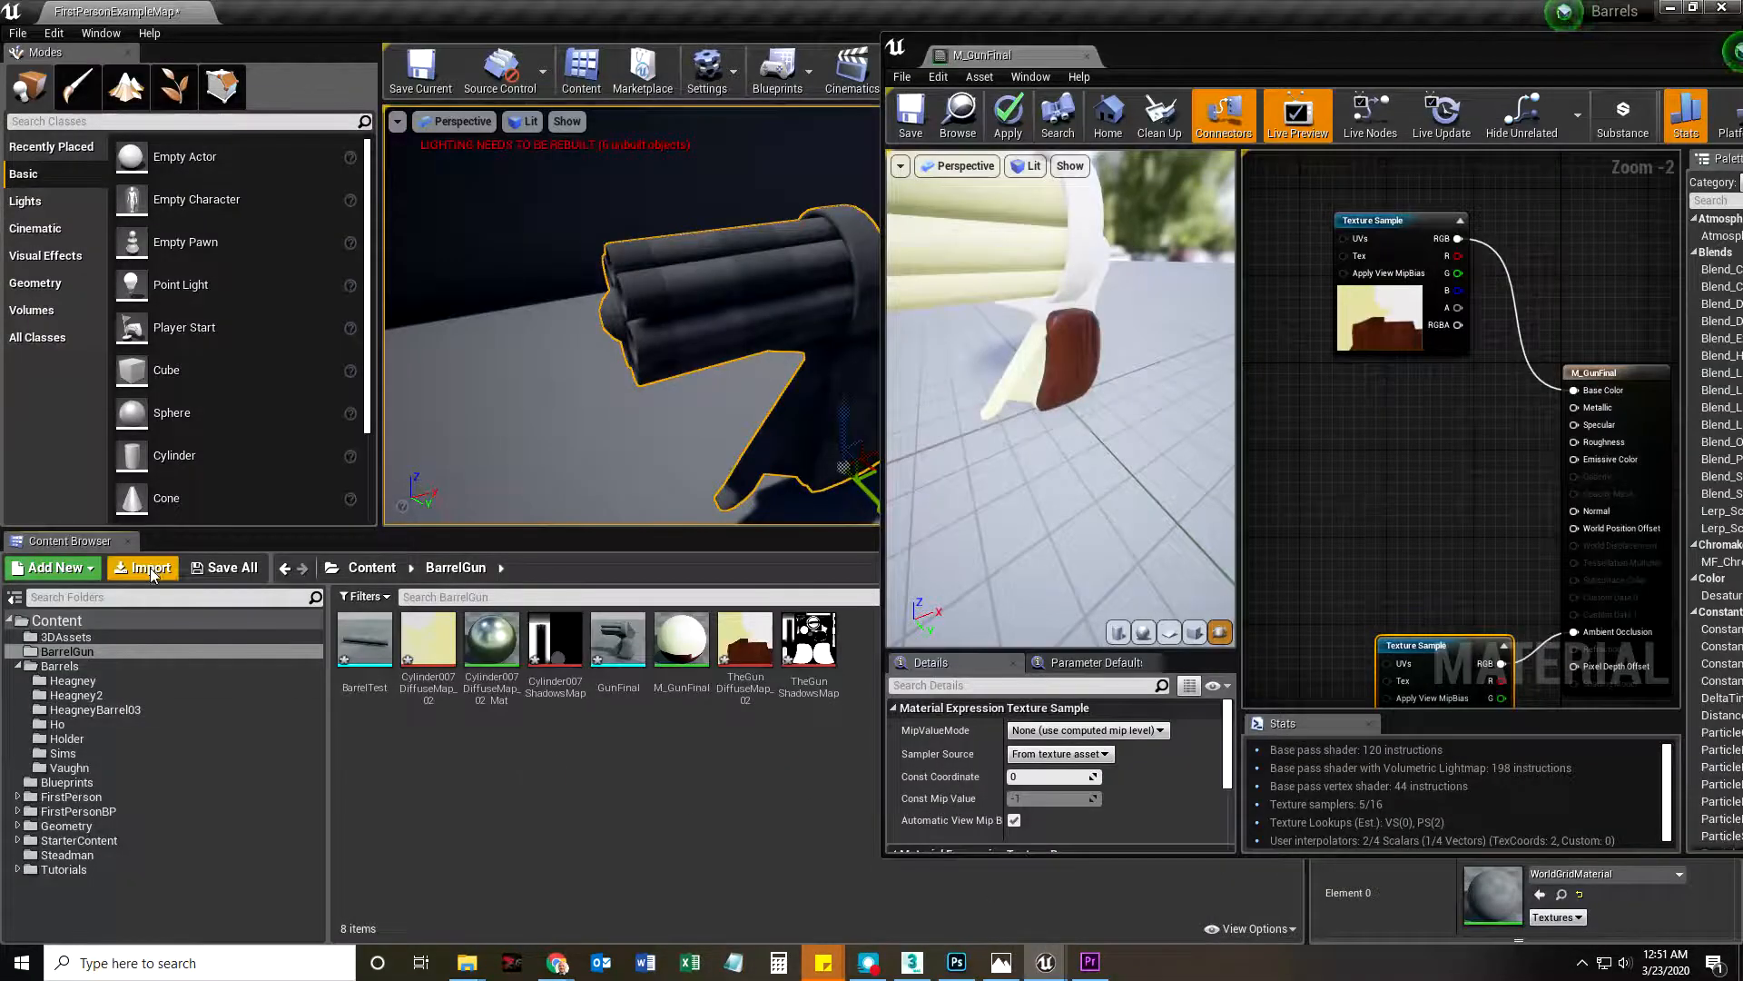
click(142, 567)
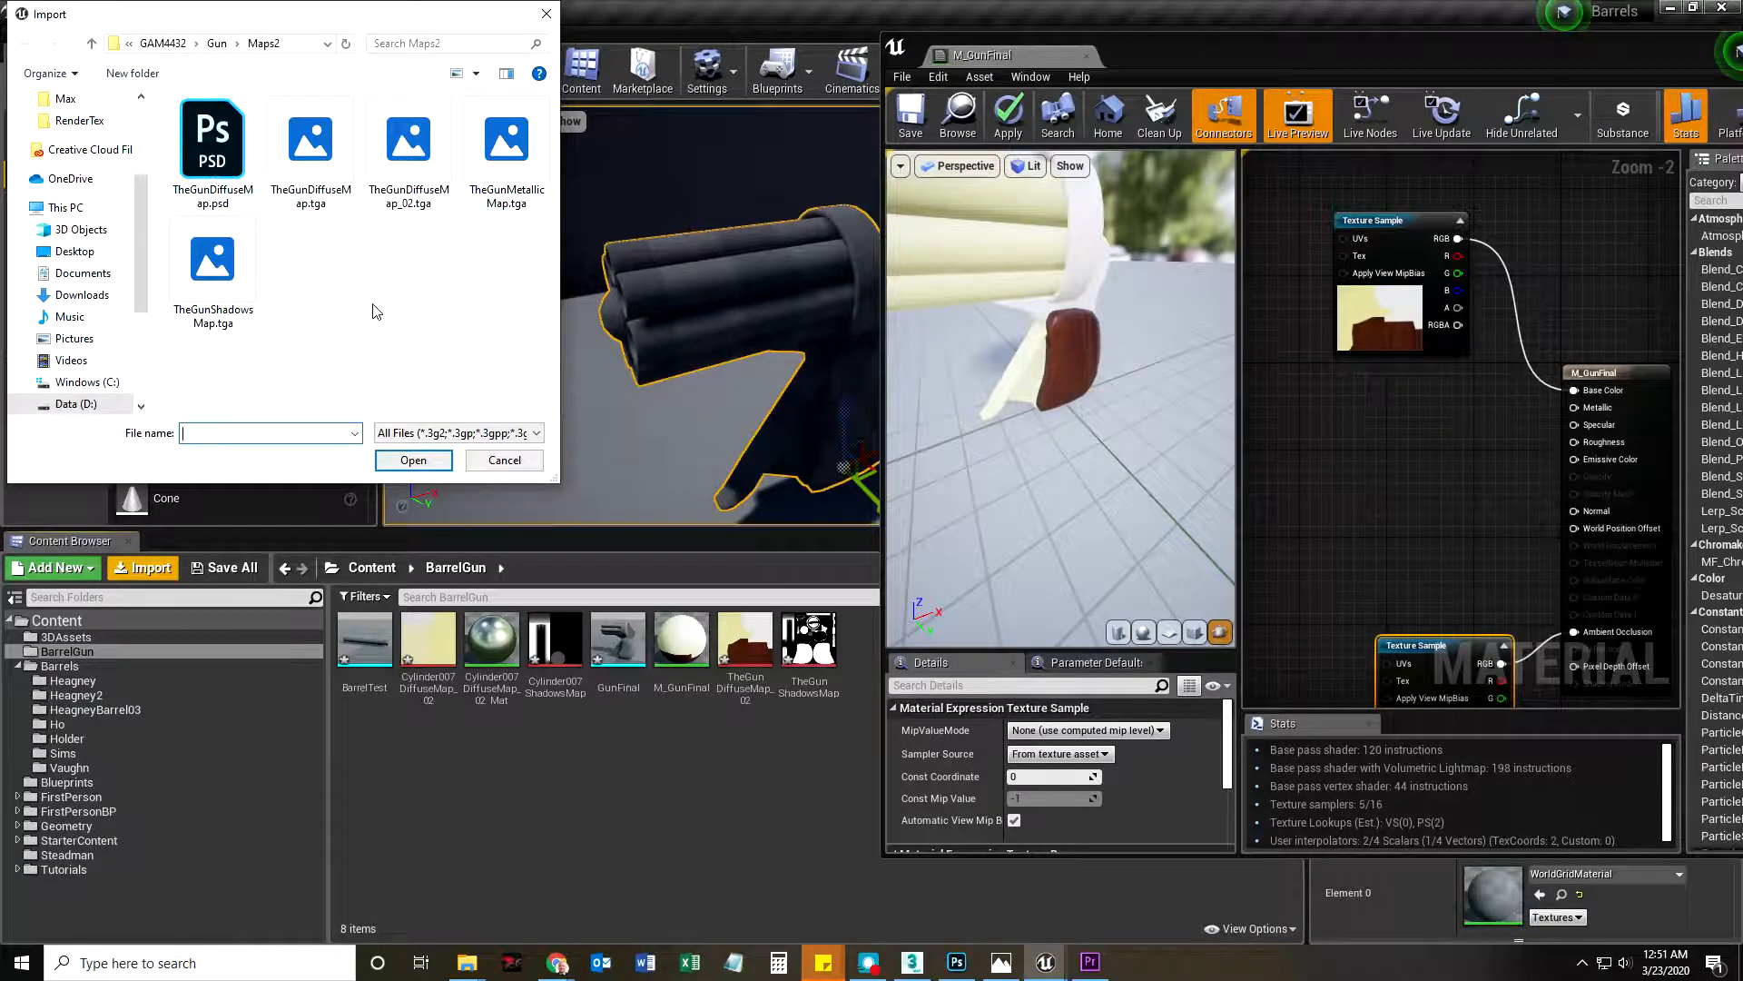
double_click(507, 153)
Add TheGunMetallicMap to the M_GunFinal graph between the other texture samples and connect its RGB output to Metallic
drag(784, 690, 1283, 451)
drag(1407, 494, 1574, 408)
drag(1324, 465, 1386, 399)
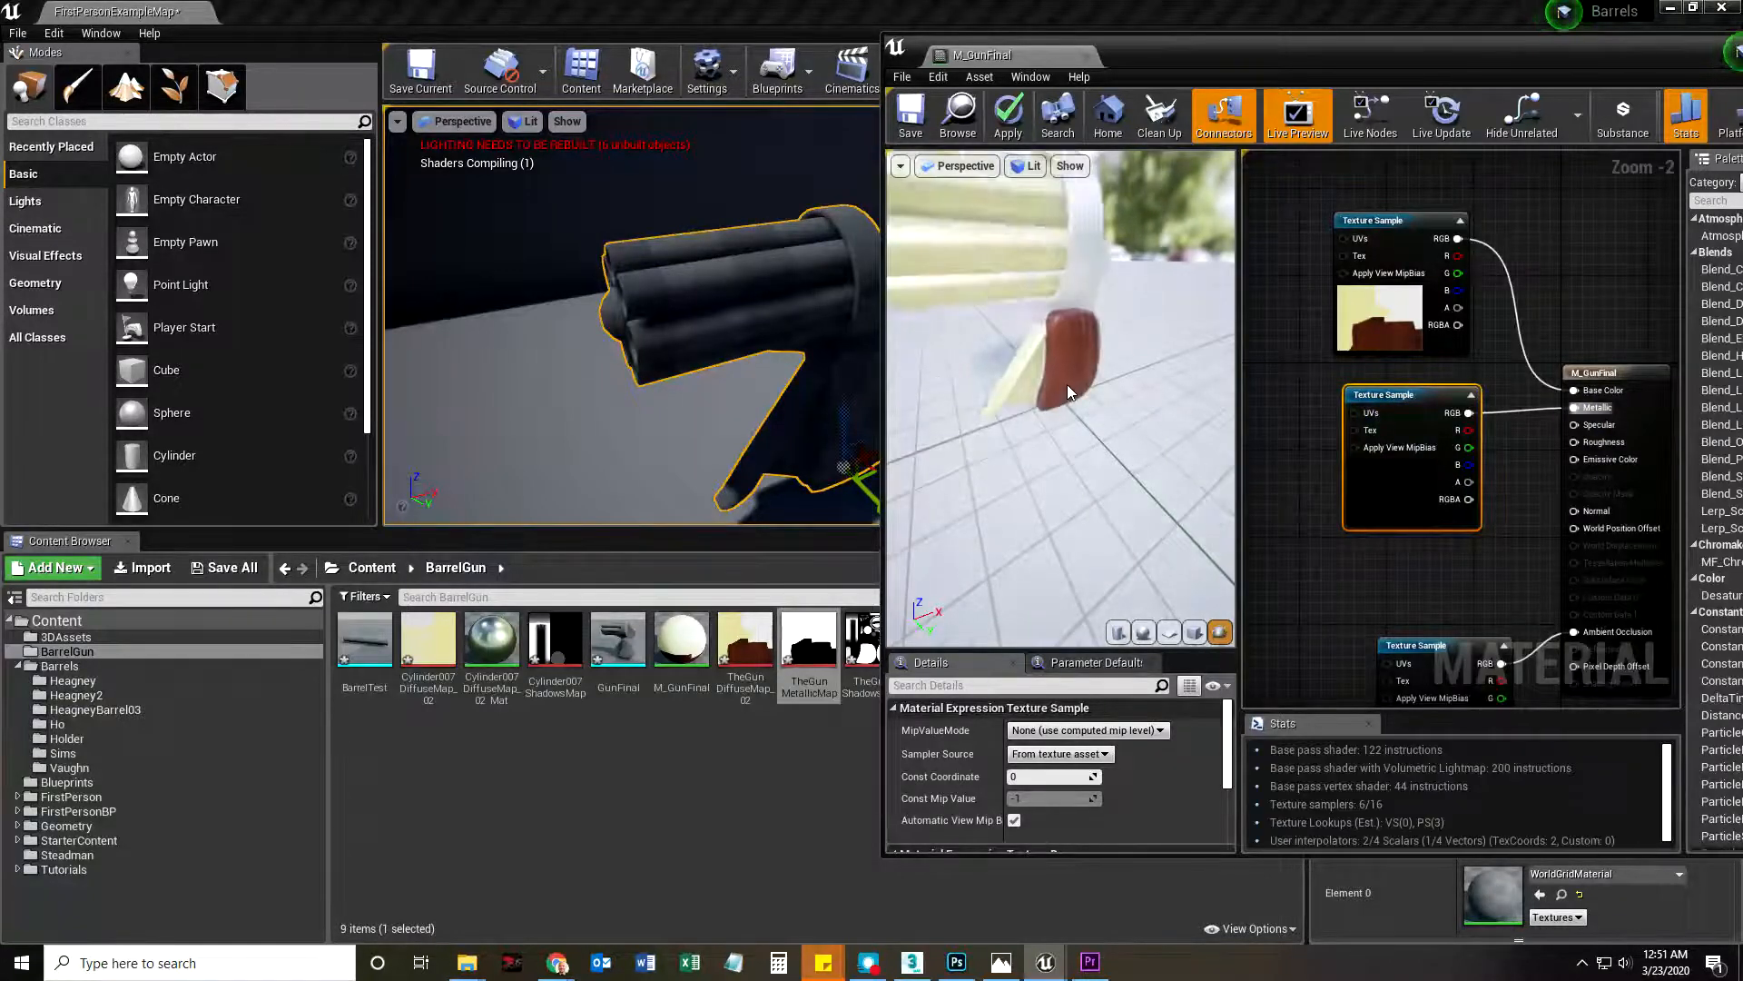
drag(1066, 384, 1075, 383)
Save M_GunFinal, move its editor window off the level viewport, and apply the material to the gun in the level
click(911, 122)
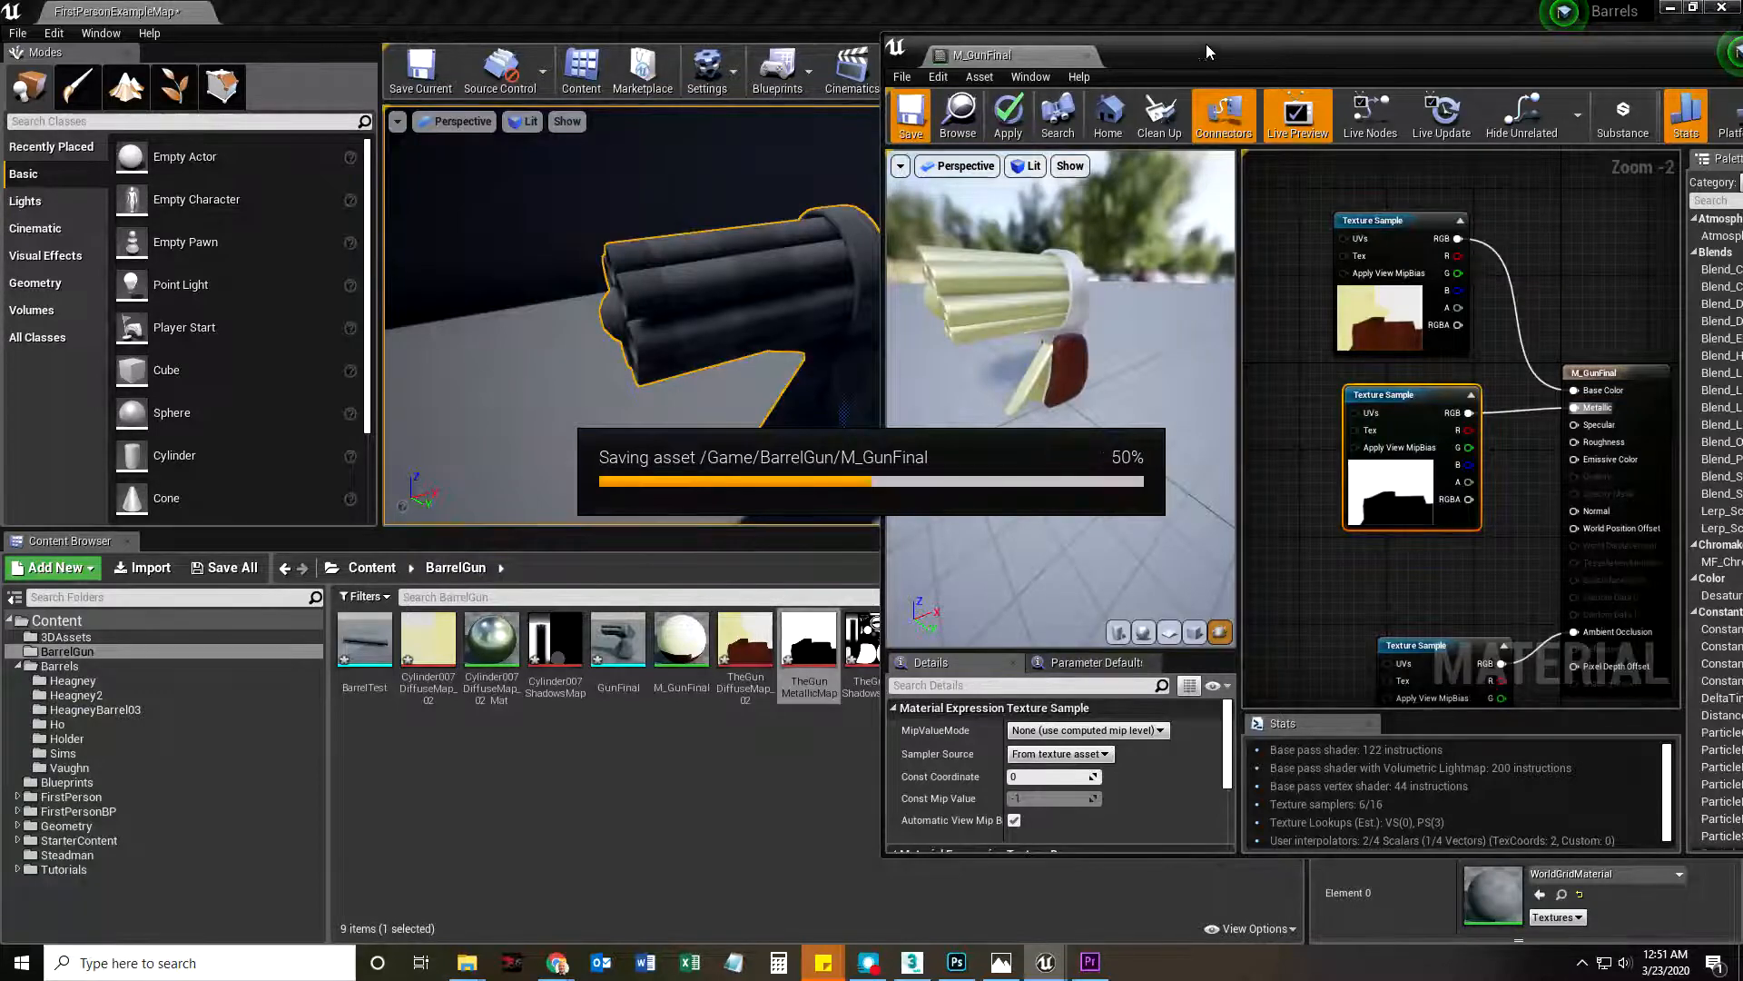
drag(1190, 46, 1299, 53)
drag(681, 646, 795, 352)
Examine the gun's metal parts and wooden handle in the level from several angles and distances
right_drag(774, 440, 808, 500)
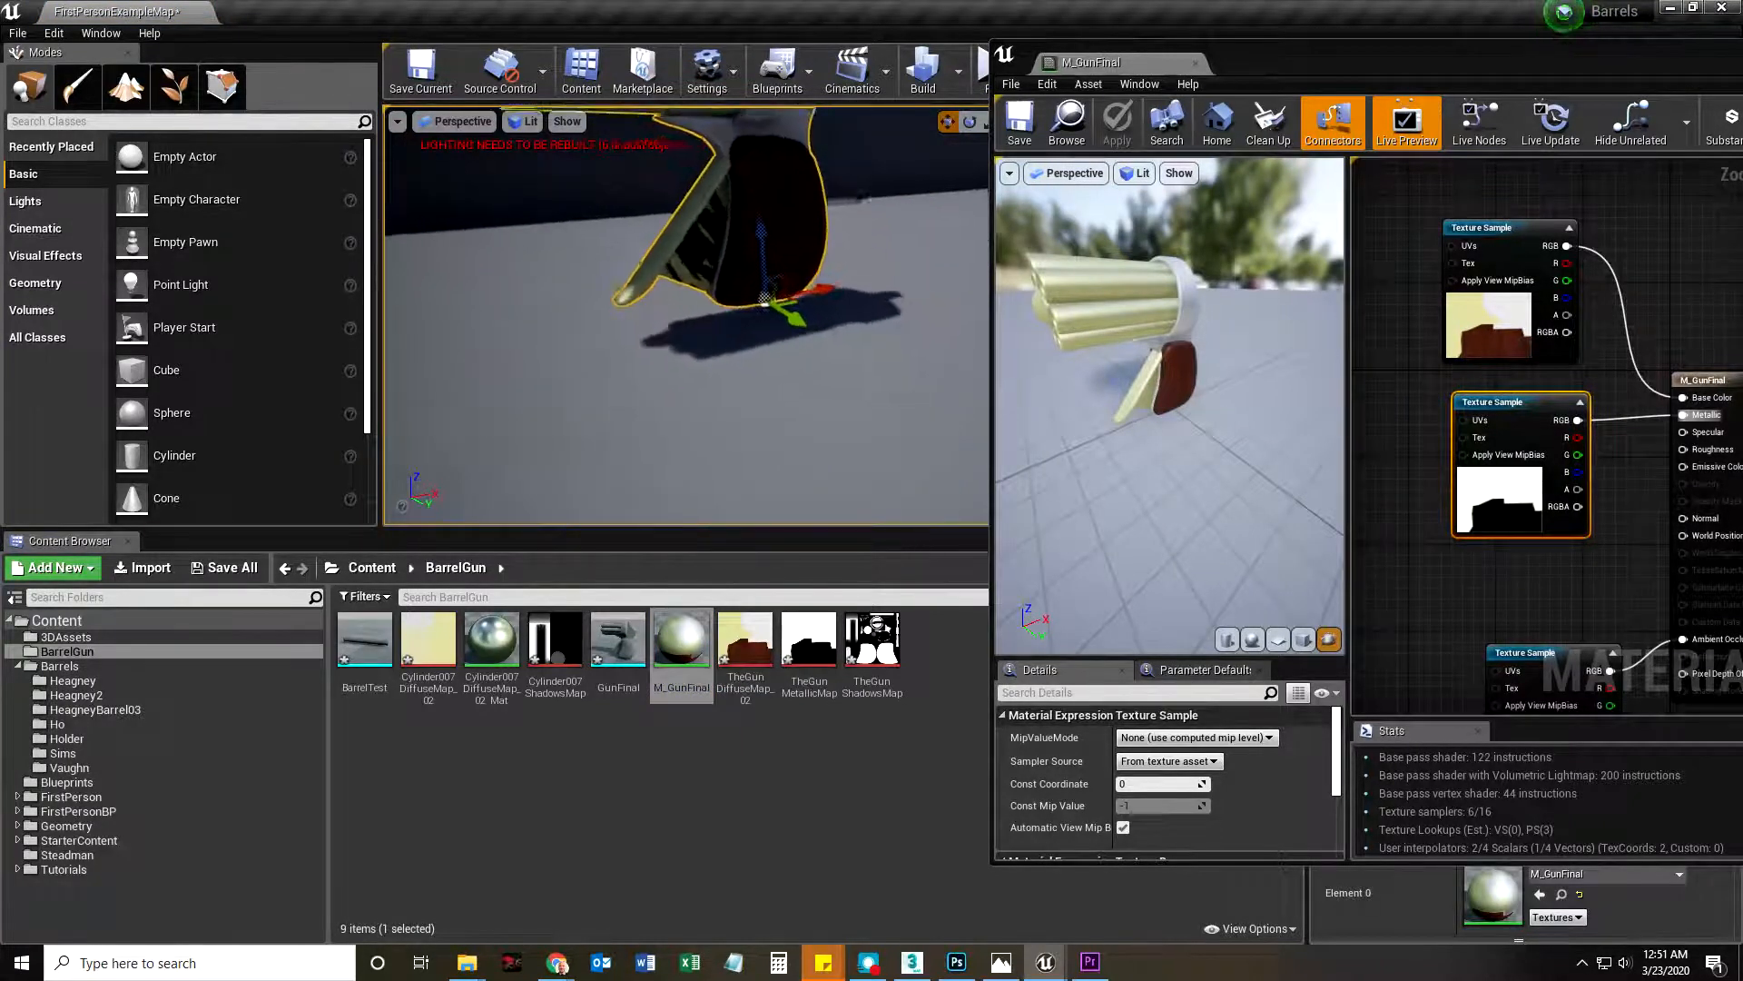
drag(774, 441, 768, 363)
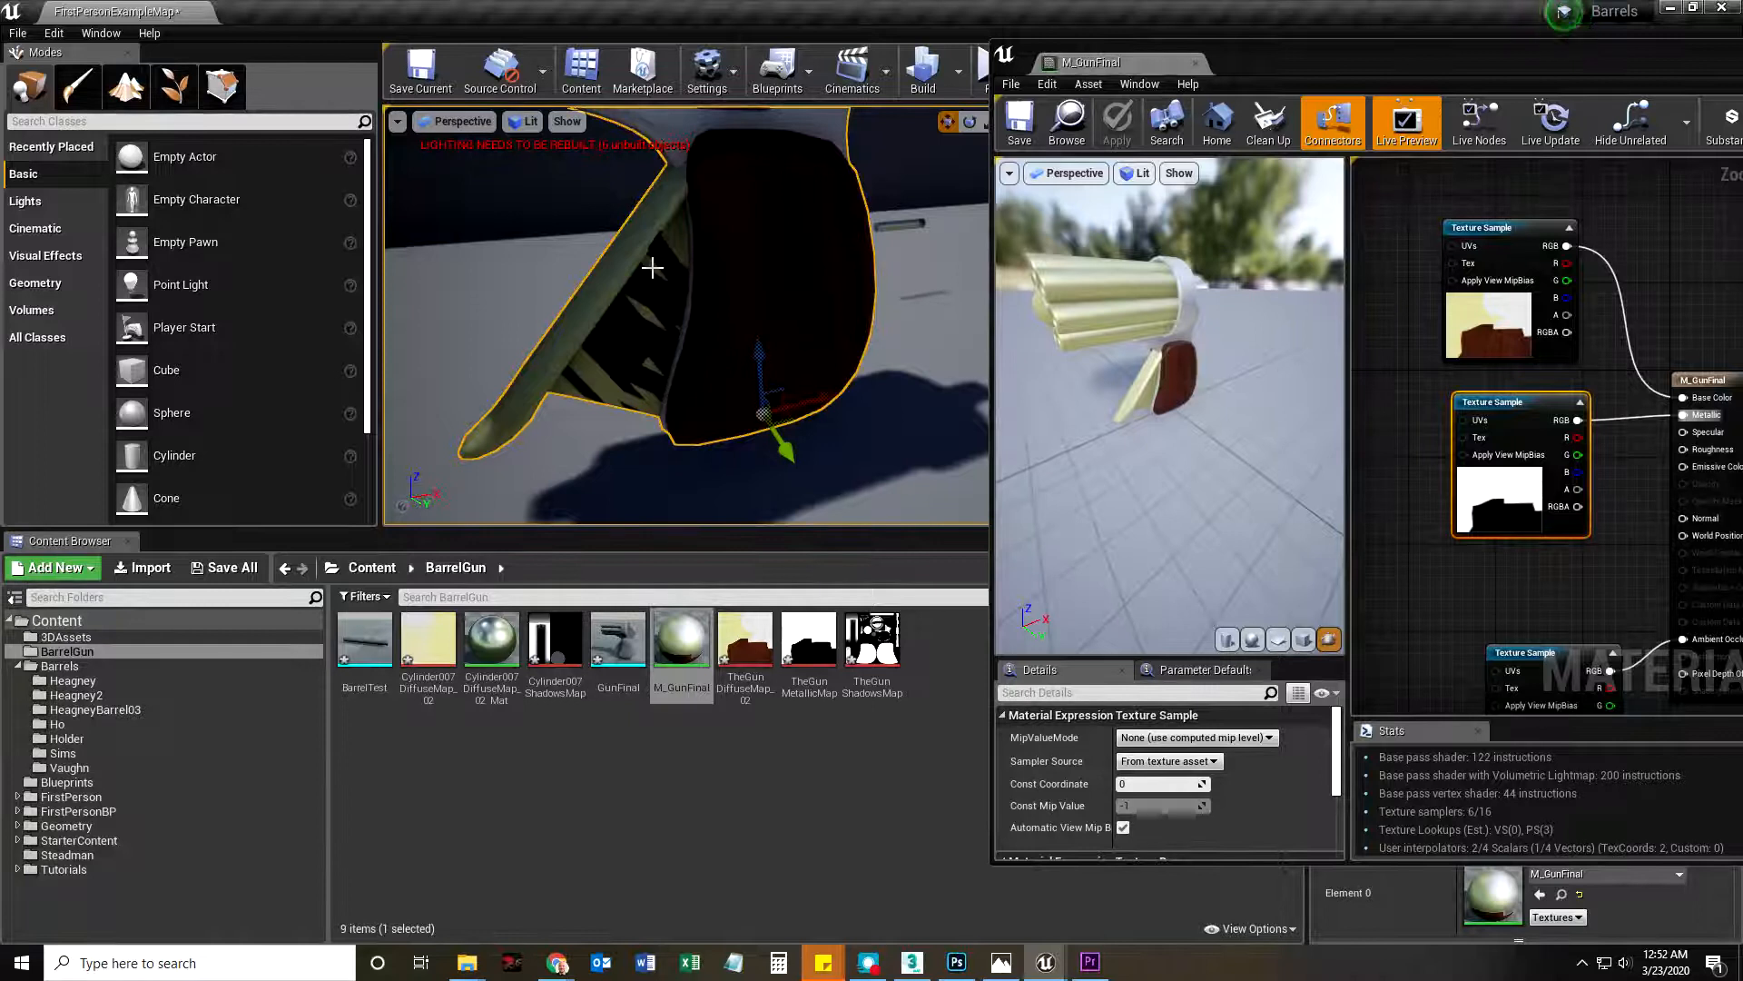
mouse_move(621, 355)
mouse_down()
mouse_move(625, 318)
mouse_move(616, 386)
mouse_move(621, 329)
mouse_up()
right_drag(649, 376, 606, 406)
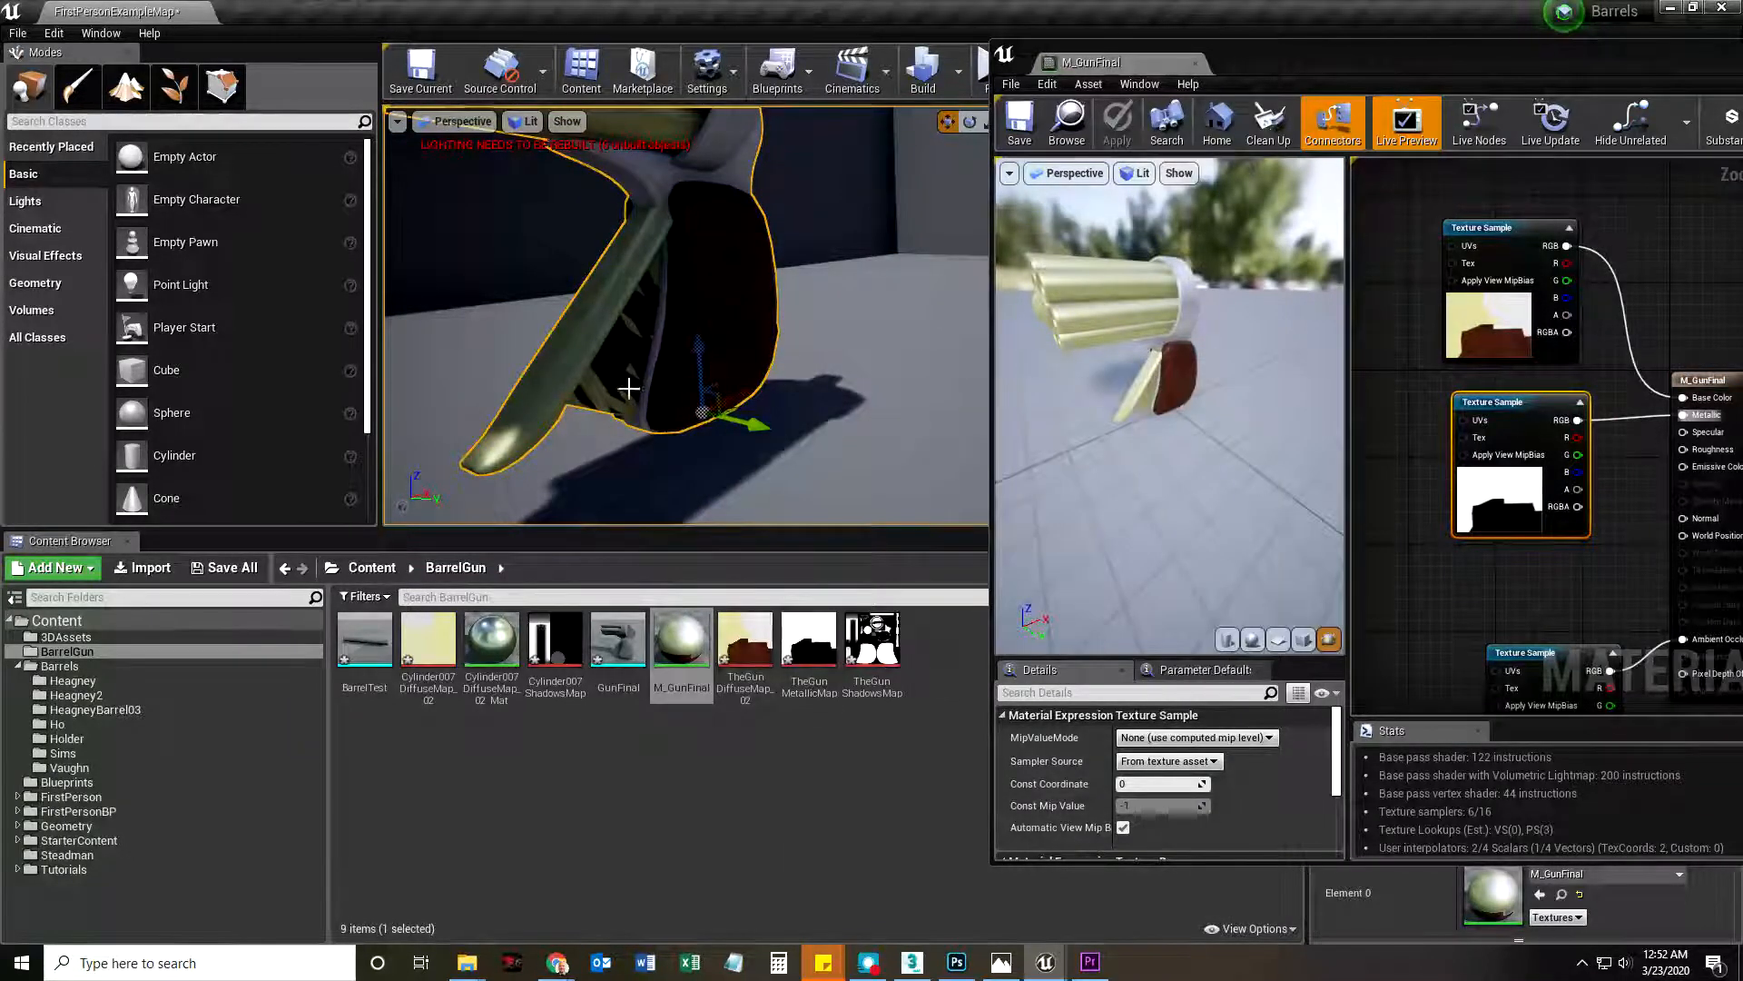
scroll(649, 337, down, 3)
scroll(648, 337, up, 2)
scroll(648, 337, down, 6)
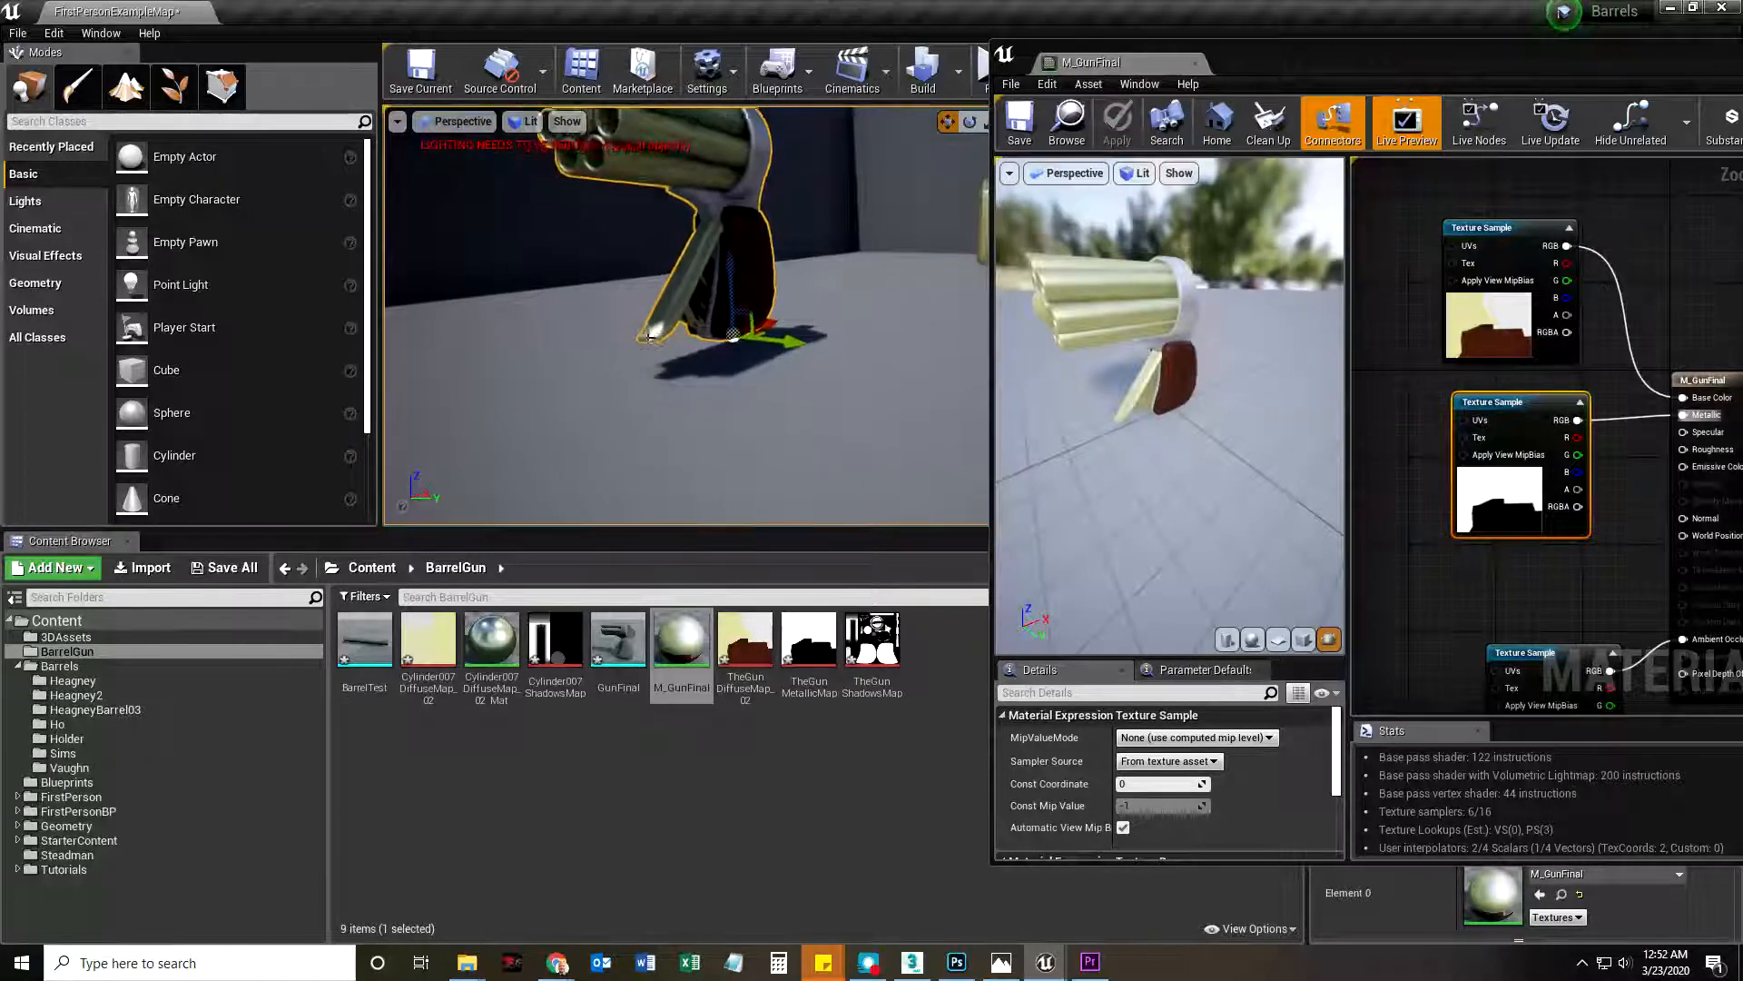
alt+drag(648, 337, 664, 387)
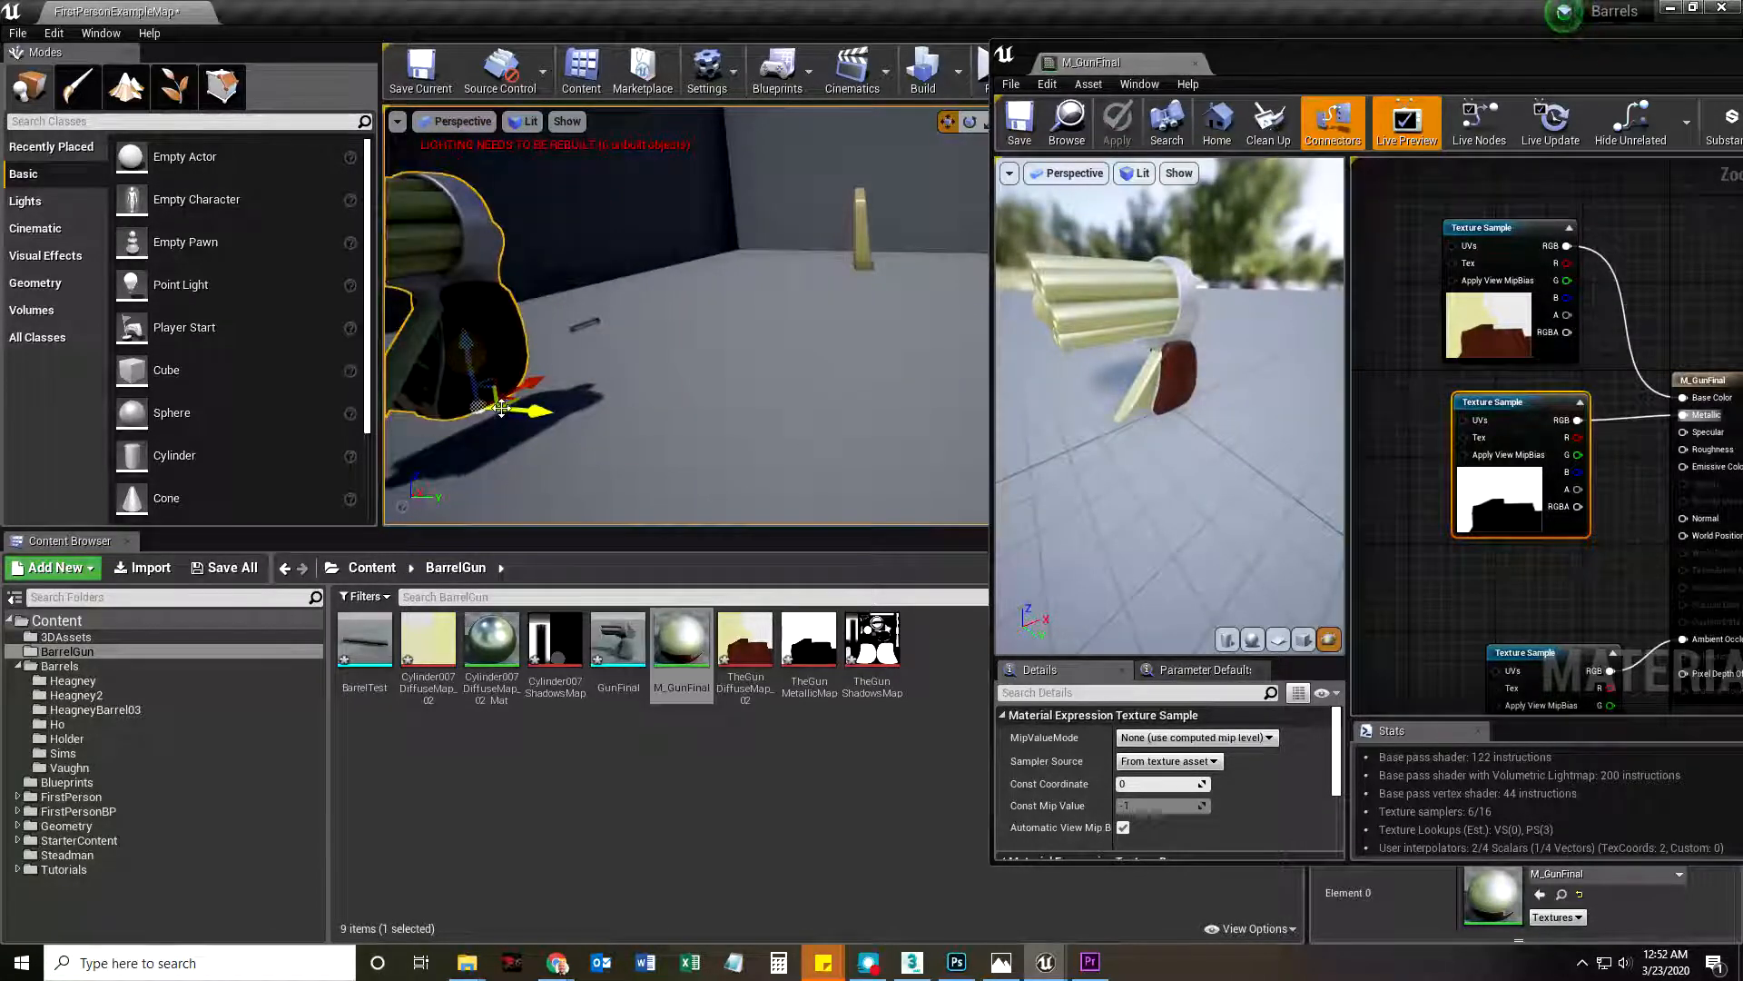